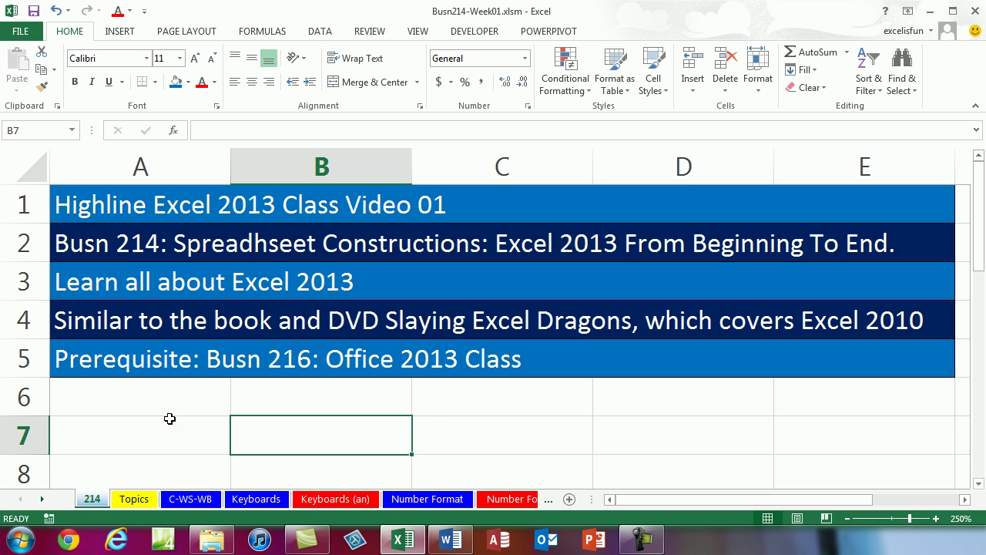
- View the Topics sheet and then select cell H4 on the C-WS-WB sheet
left_click(135, 499)
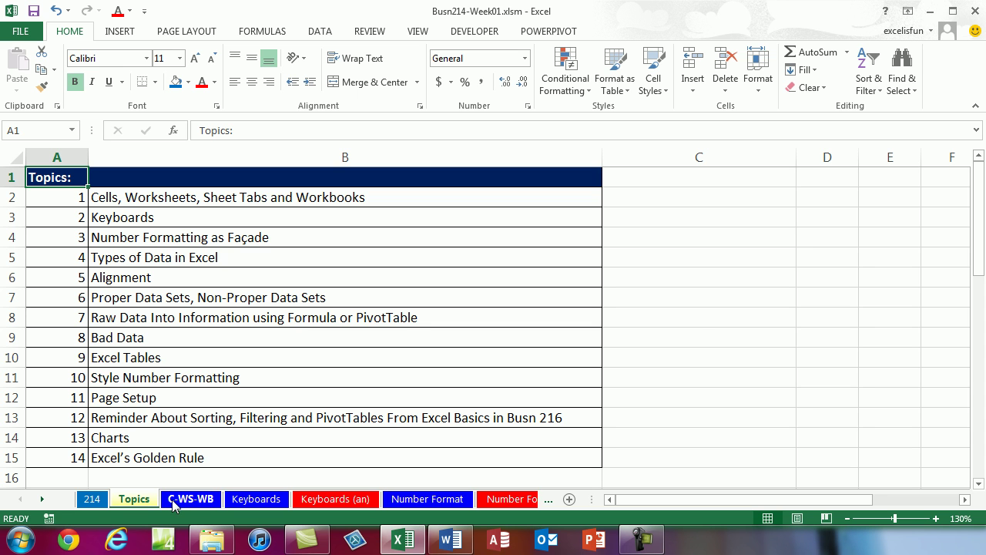
left_click(193, 499)
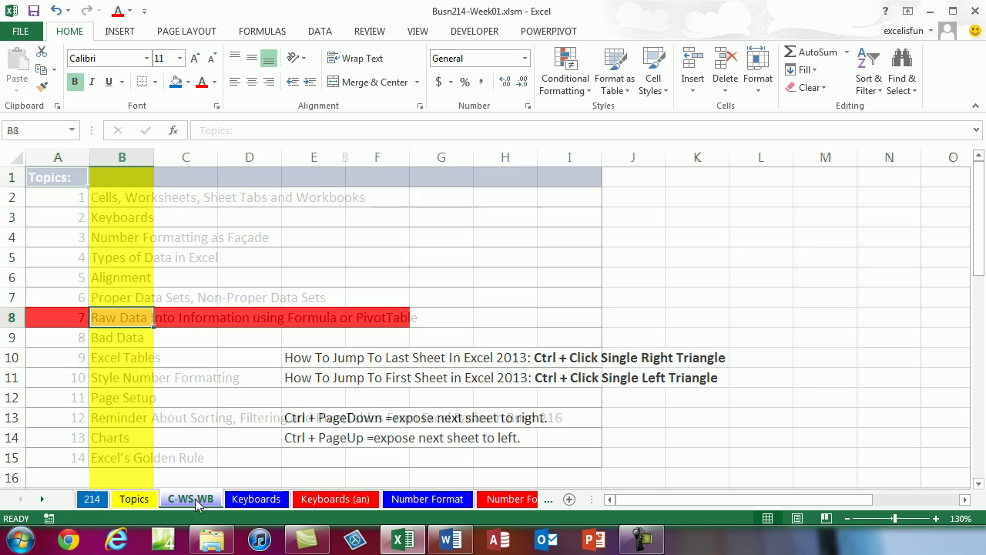
left_click(504, 239)
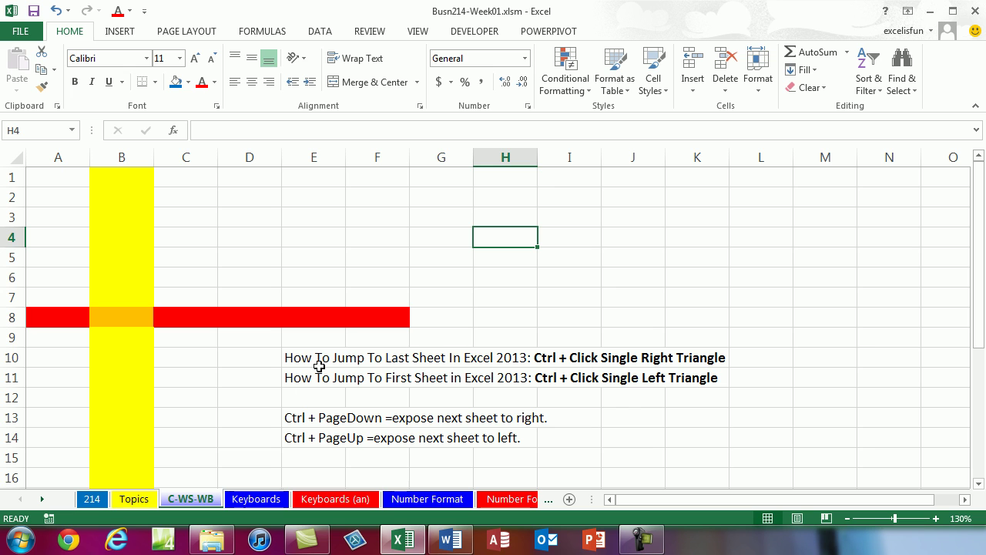
- Select cell B8, all of column B and all of row 8 in turn, ending on their intersection cell B8
left_click(123, 316)
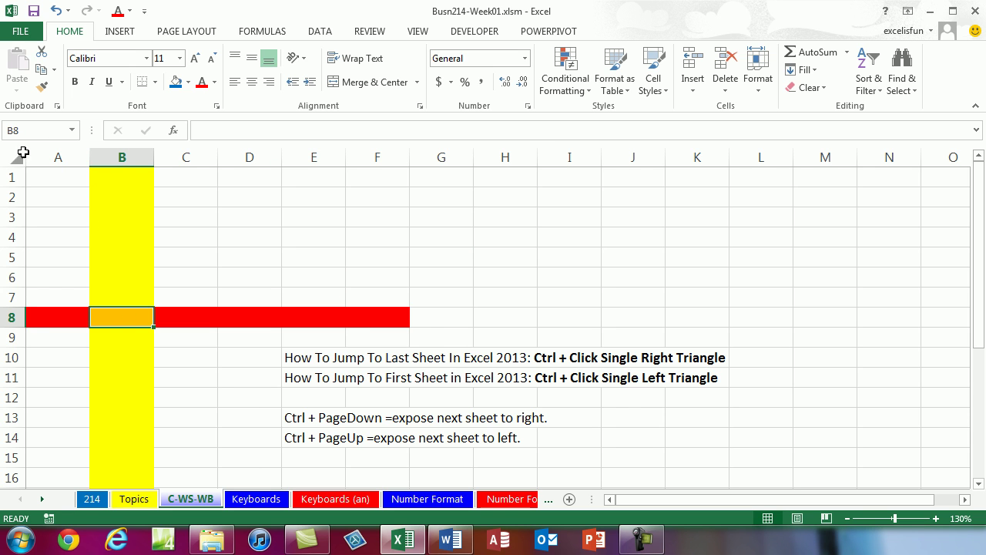
left_click(123, 156)
left_click(9, 316)
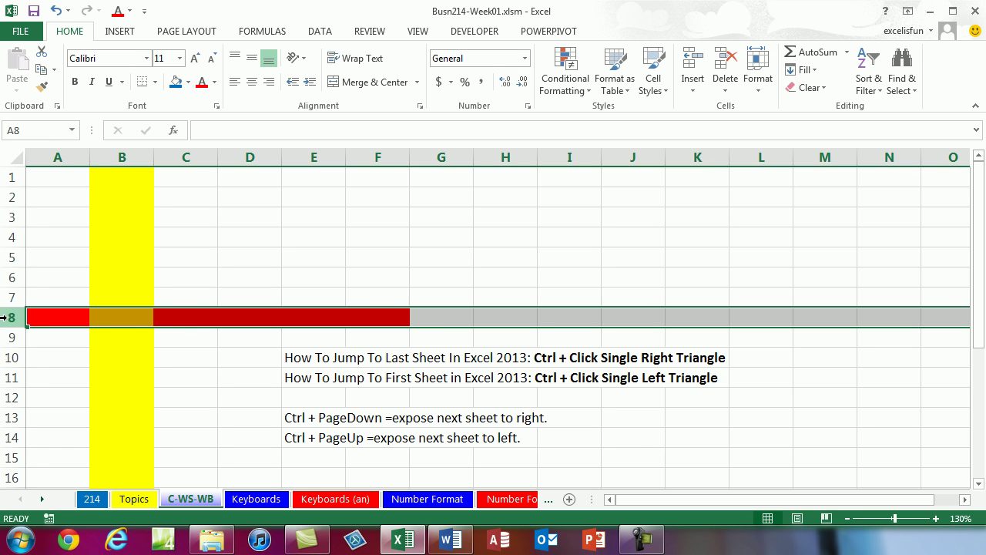
left_click(135, 318)
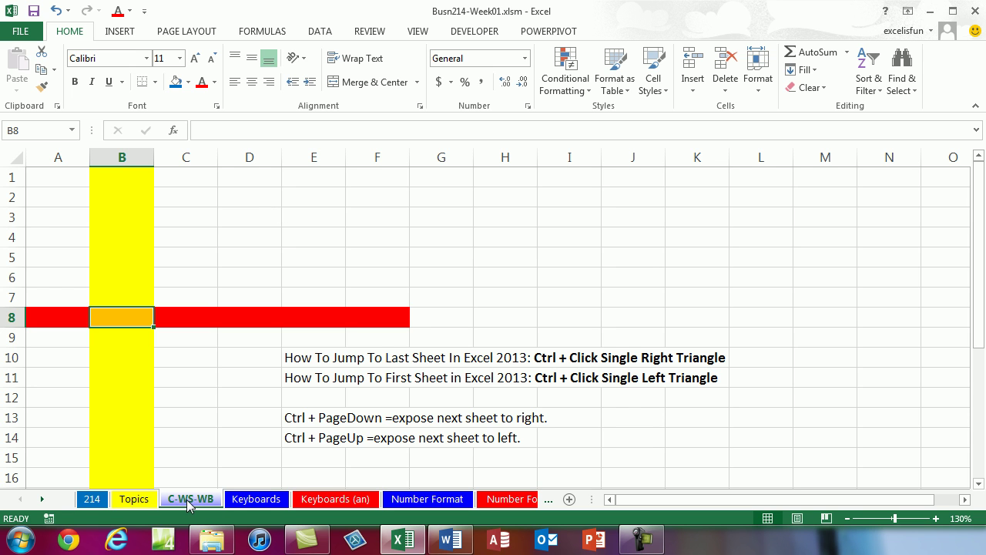
- Visit the Keyboards and Topics sheets, return to C-WS-WB, and open its sheet name for editing without changing it
left_click(266, 503)
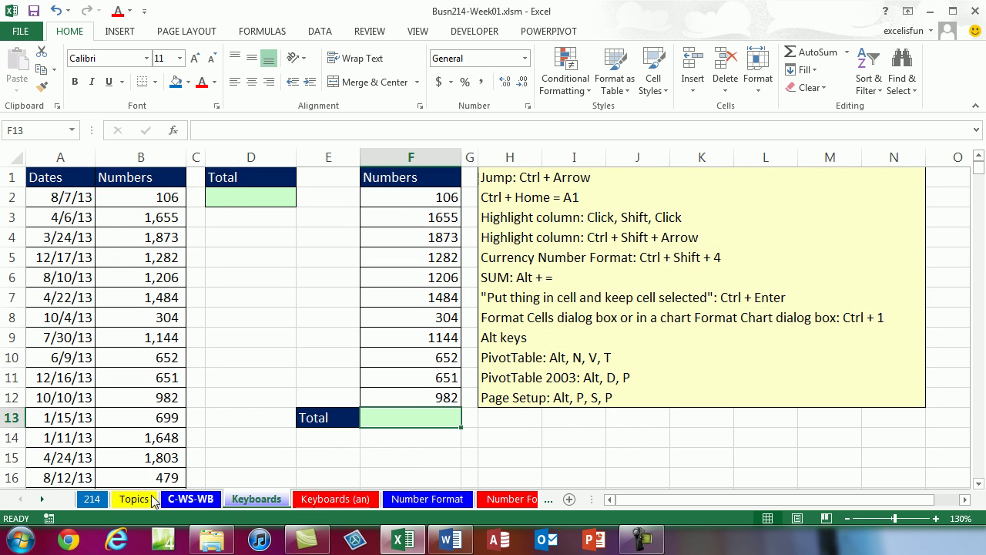
left_click(127, 502)
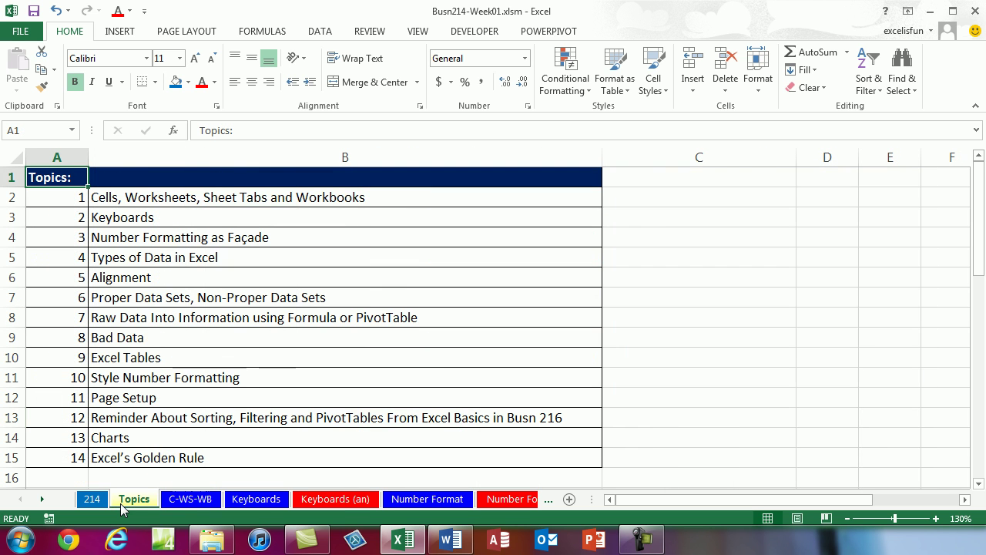
left_click(199, 506)
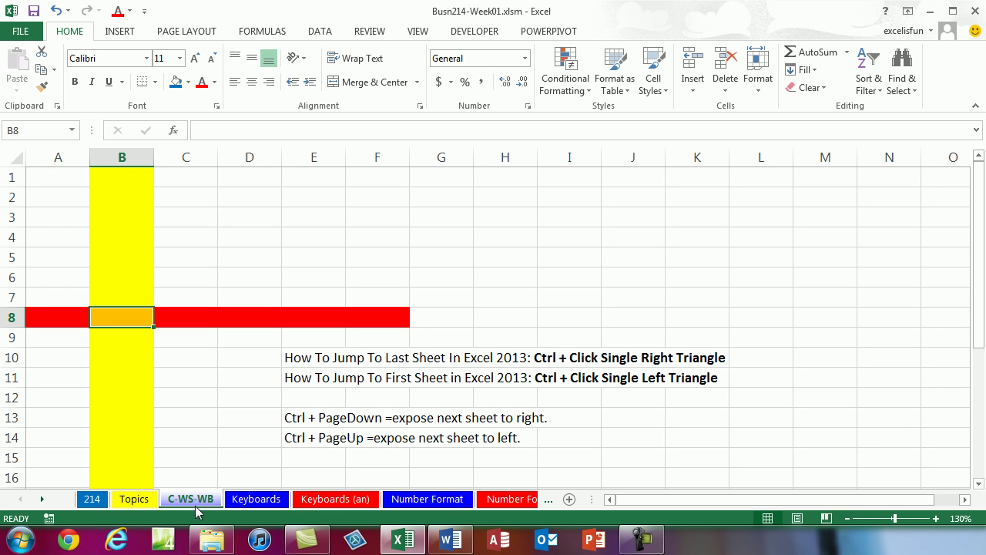
double_click(193, 501)
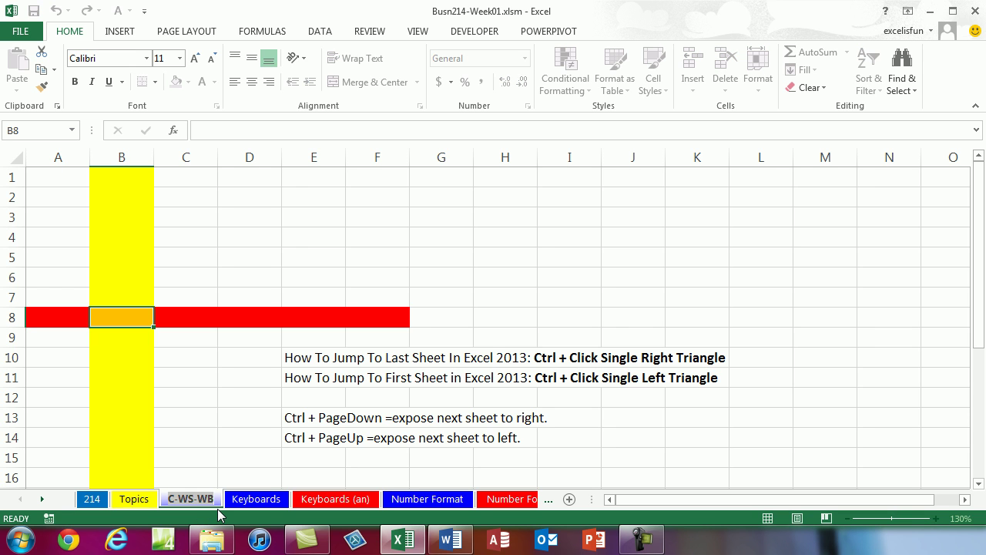
key("Return")
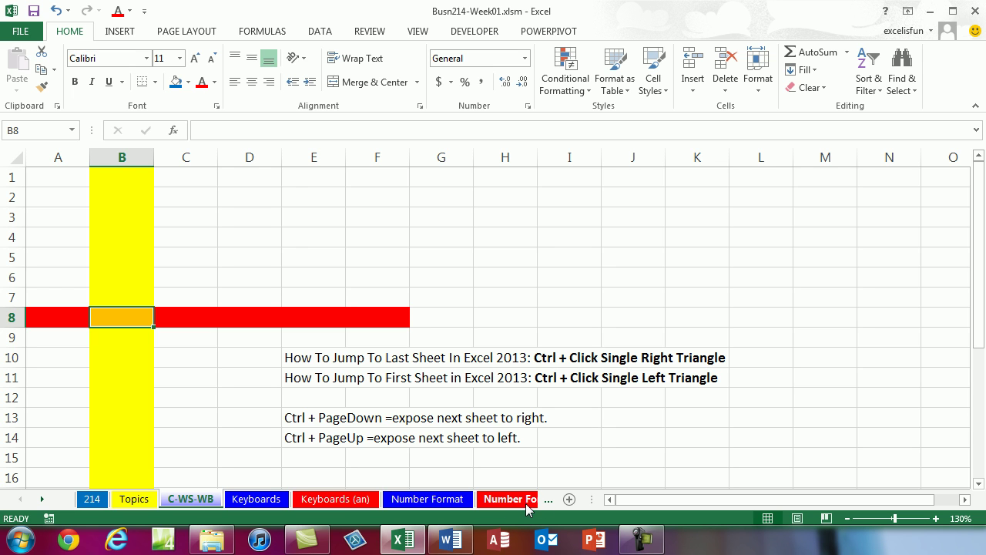
- Scroll the sheet tabs forward to the workbook's last sheet and back to the first while staying on C-WS-WB
left_click(42, 499)
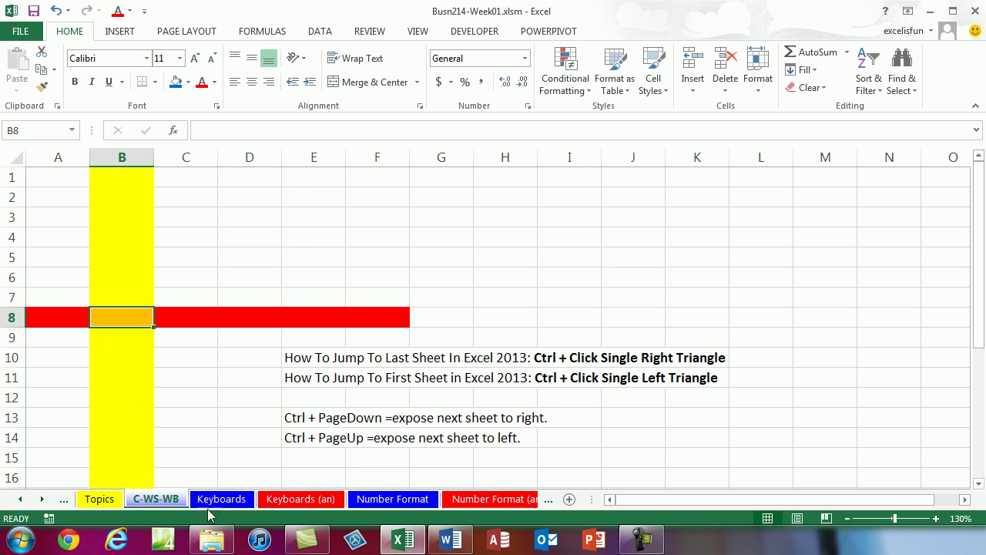
left_click(41, 499)
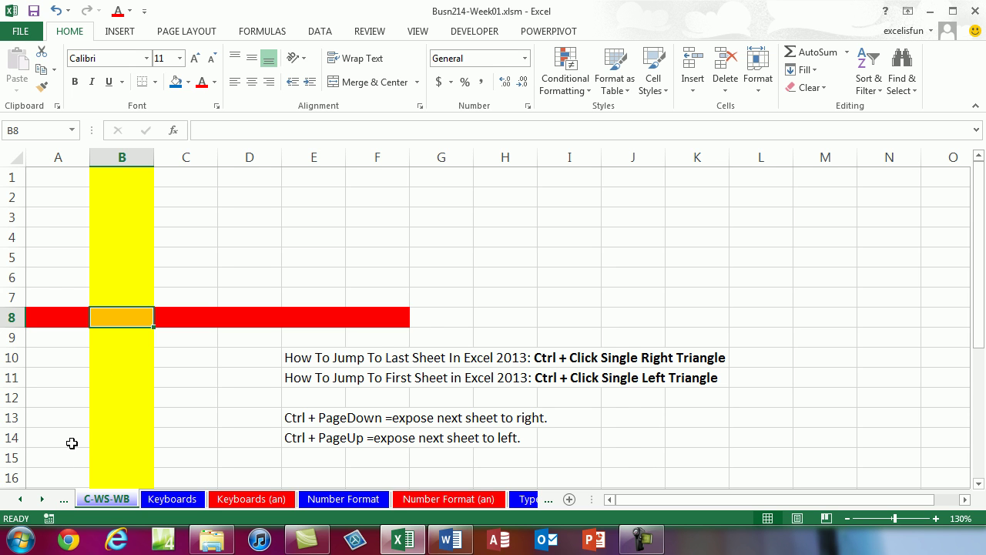
left_click(44, 503, "ctrl")
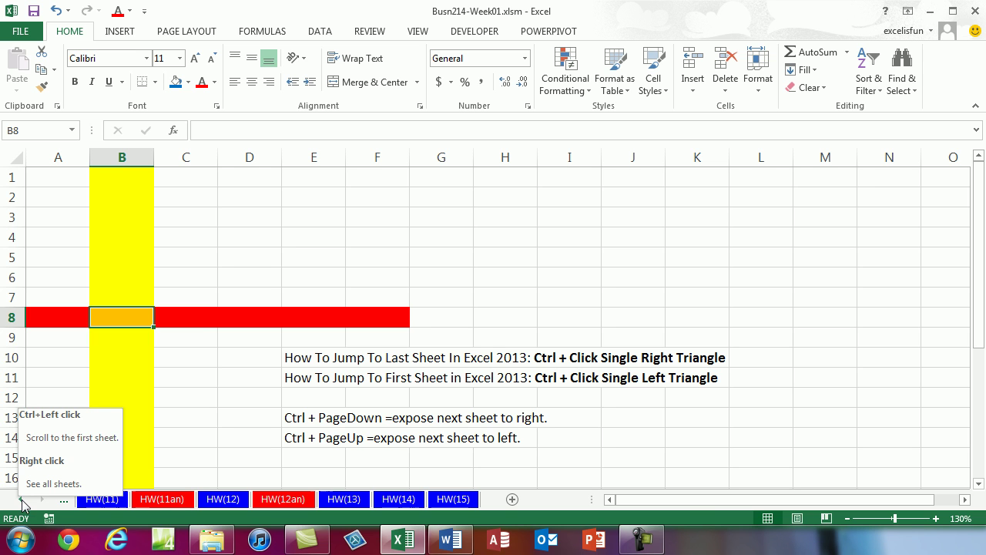
left_click(23, 501, "ctrl")
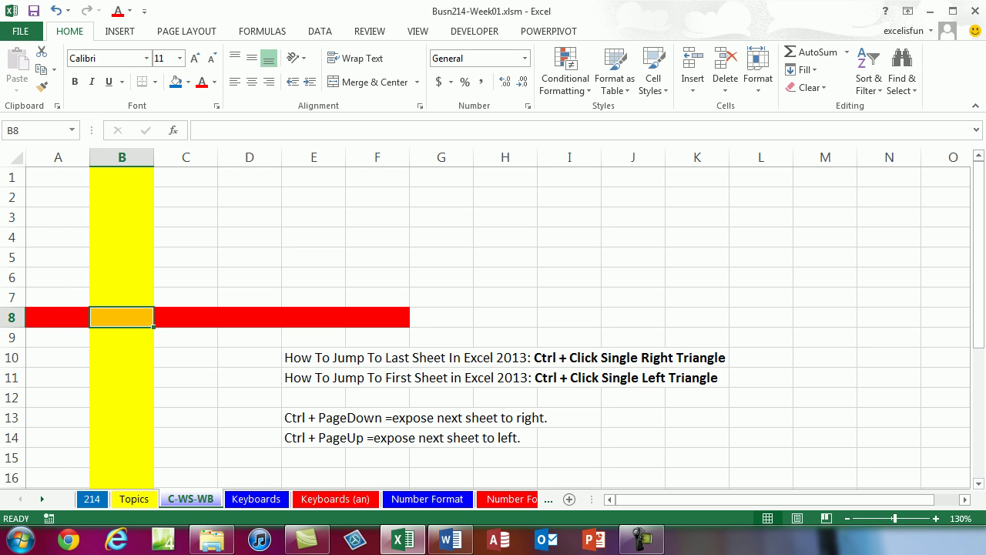
- Step forward one sheet at a time from C-WS-WB through Keyboards and Number Format to the Data And Info sheet
key("ctrl+Page_Down")
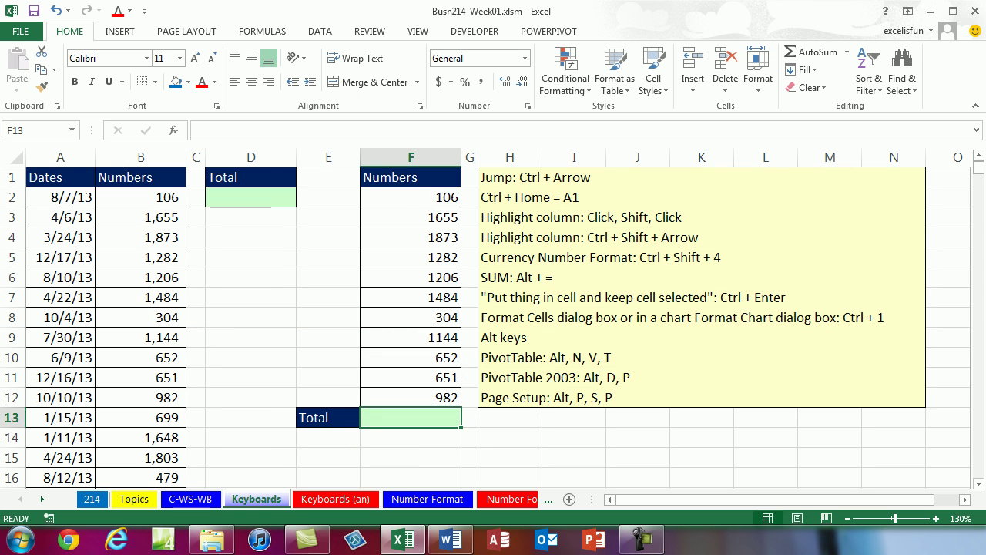
key("ctrl+Page_Down")
key("ctrl+Page_Down")
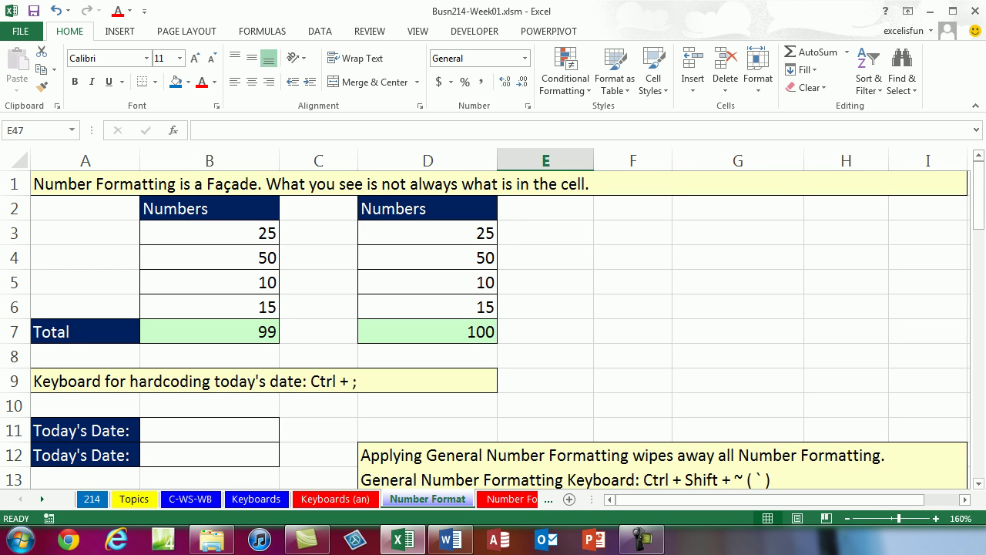
key("ctrl+Page_Down")
key("ctrl+Page_Down")
key("ctrl+Page_Down")
key("ctrl+Page_Down")
key("ctrl+Page_Down")
key("ctrl+Page_Down")
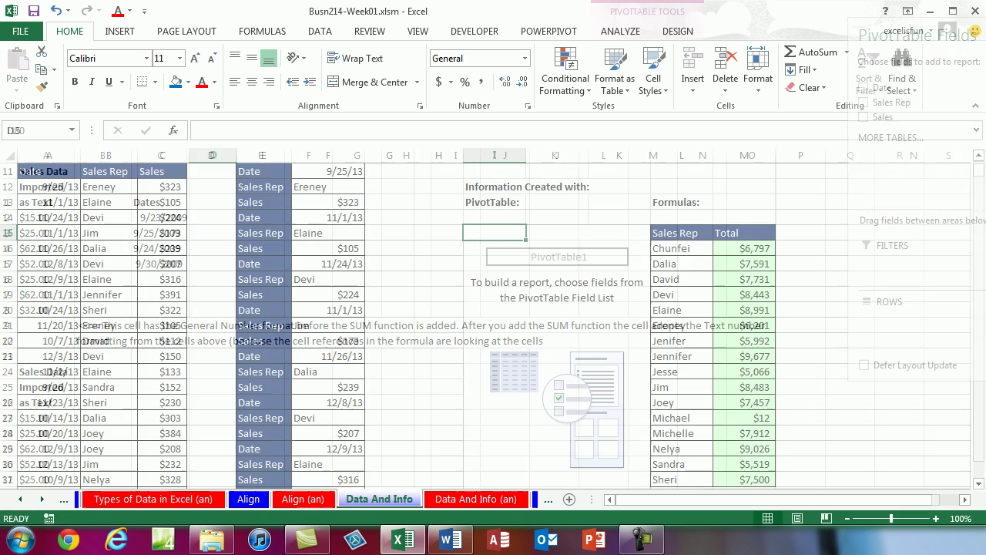
- Step back through the sheets to the start of the workbook and move forward again to C-WS-WB
key("ctrl+Page_Up")
key("ctrl+Page_Up")
key("ctrl+Page_Up")
key("ctrl+Page_Up")
key("ctrl+Page_Up")
key("ctrl+Page_Up")
key("ctrl+Page_Up")
key("ctrl+Page_Up")
key("ctrl+Page_Up")
key("ctrl+Page_Up")
key("ctrl+Page_Up")
key("ctrl+Page_Down")
key("ctrl+Page_Down")
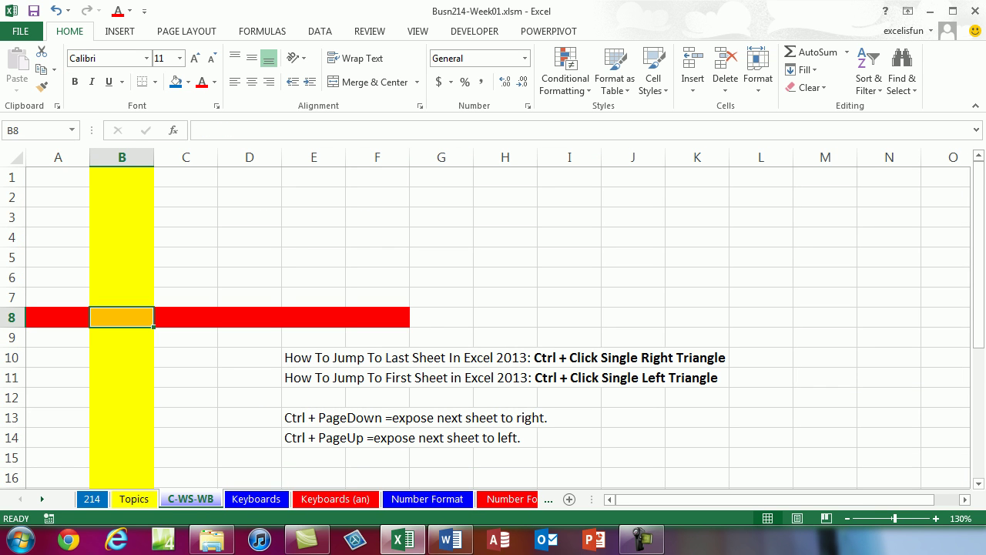
- On the Keyboards sheet, select cells A1, A4 and B4 in turn, and jump to the last number in column B
key("ctrl+Page_Down")
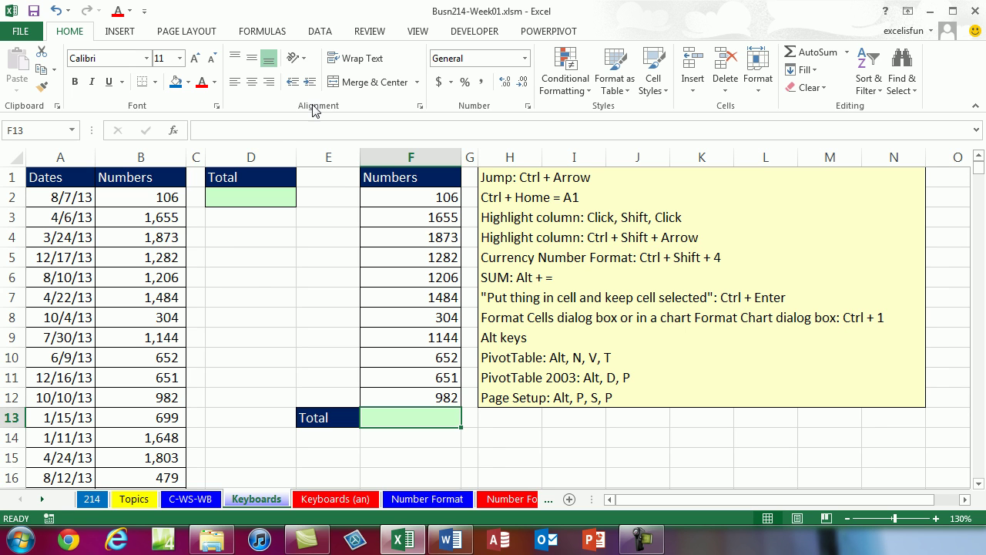
left_click(49, 178)
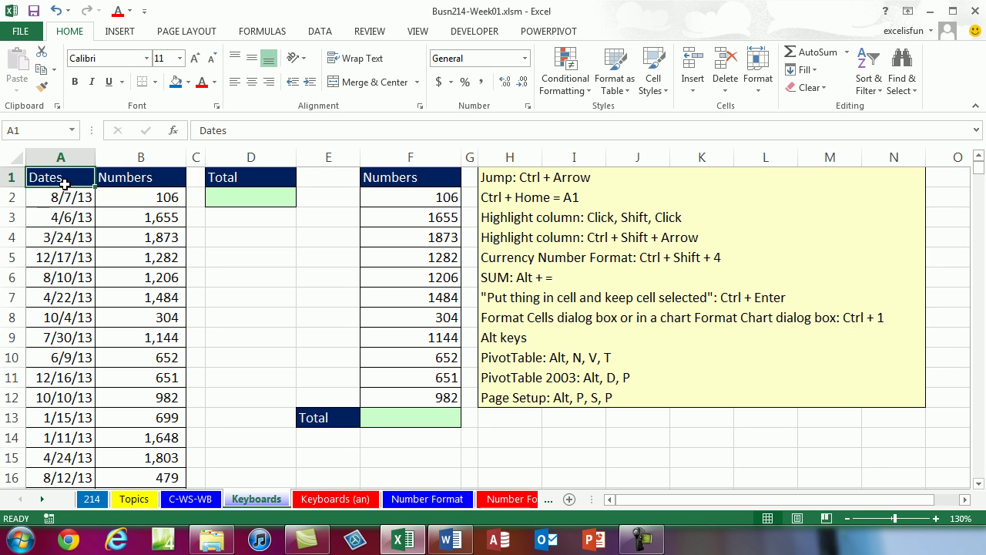
left_click(68, 235)
left_click(138, 234)
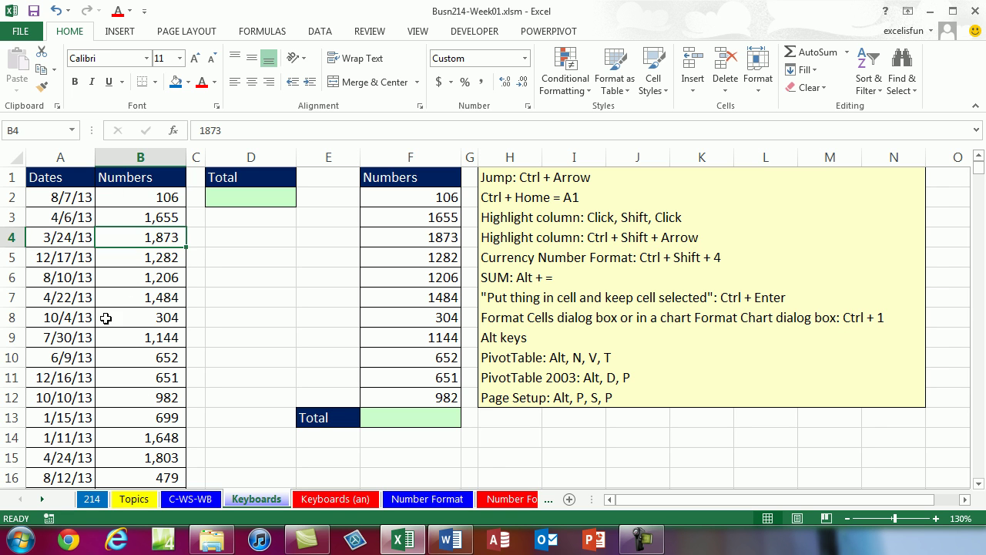
key("ctrl+Down")
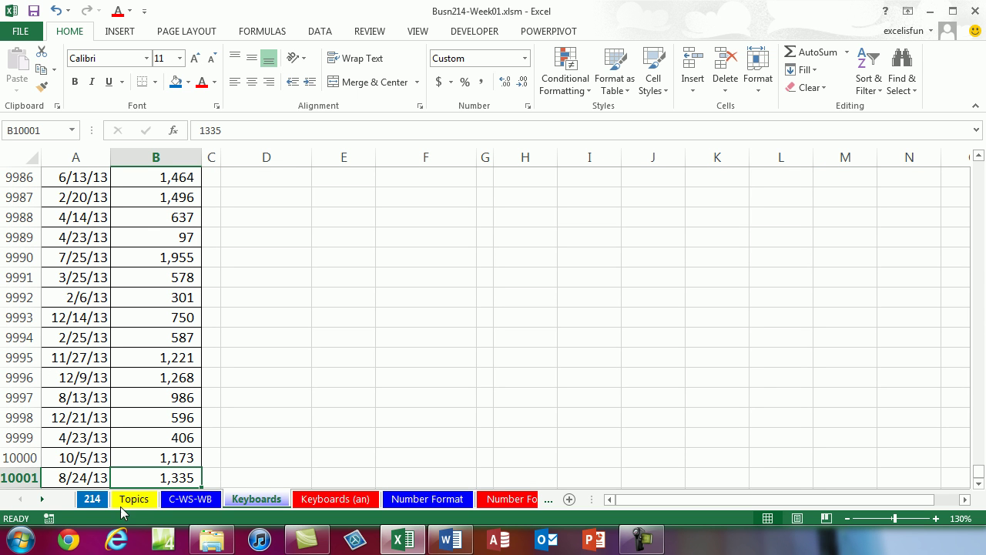
- Jump to the worksheet's last row and across to its last column, then return to cell A1
key("ctrl+Down")
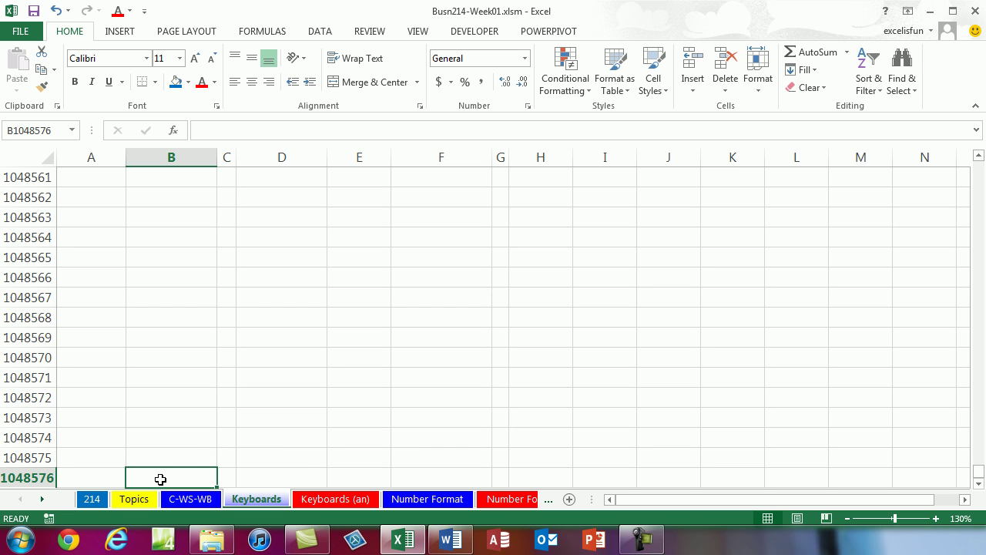
key("ctrl+Right")
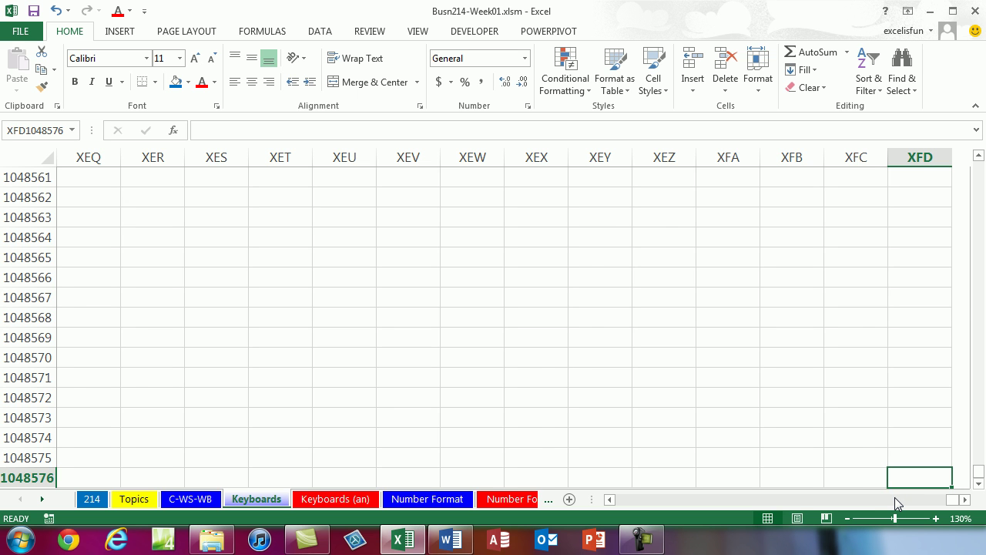
key("ctrl+Home")
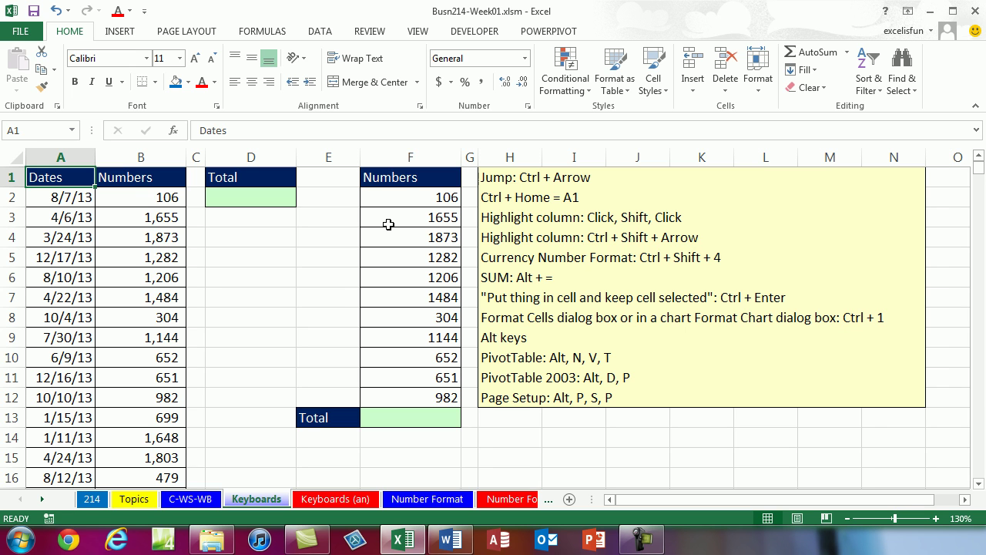
- Select cell F2, jump to the last number in column F, and jump back up to the Numbers heading
left_click(391, 197)
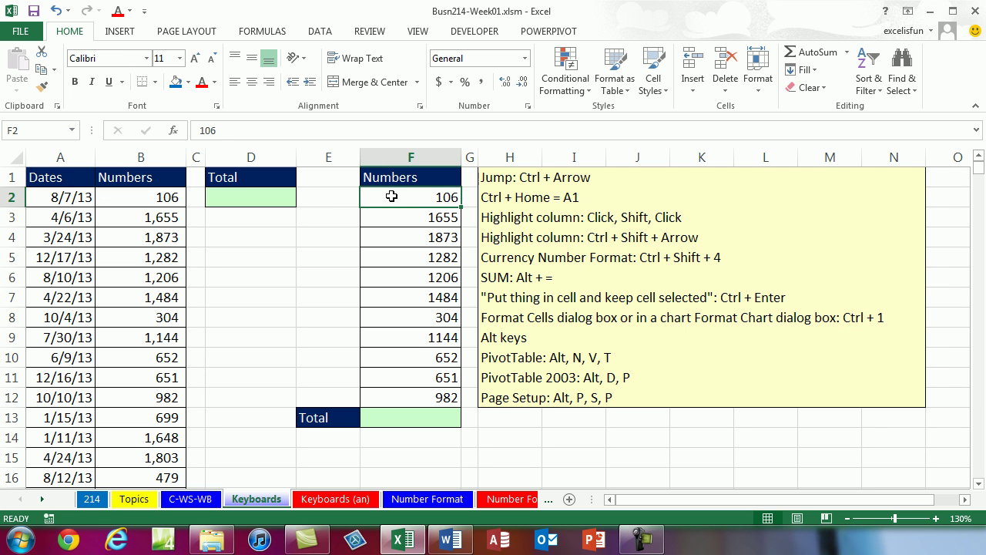
key("ctrl+Down")
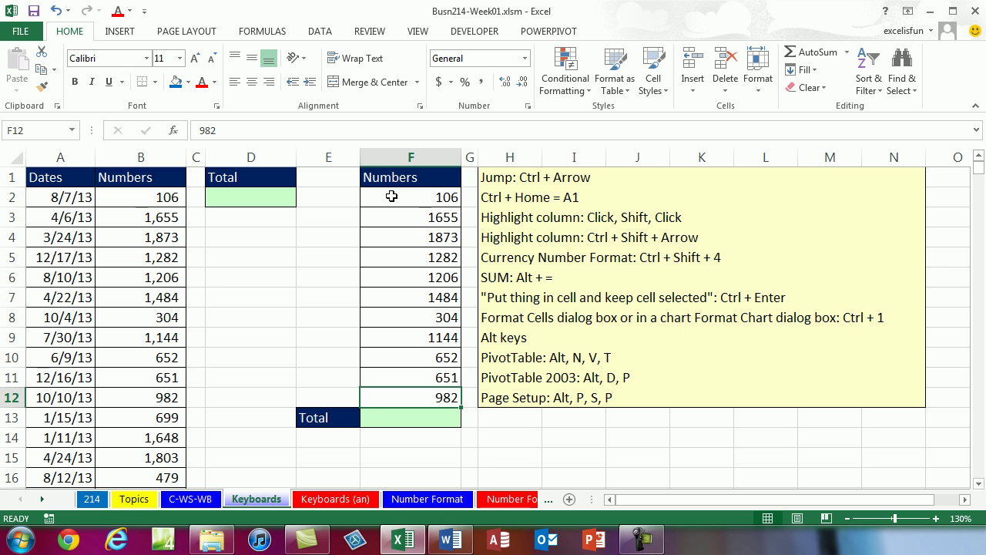
key("ctrl+Up")
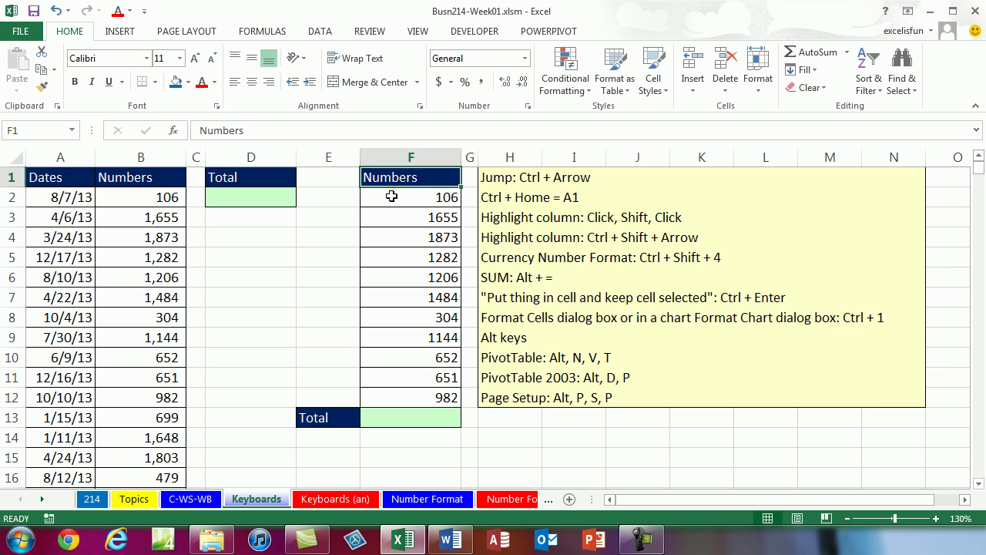
- Select the range F2:F5 and then the range F4:F9 in the Numbers column
left_click(437, 200)
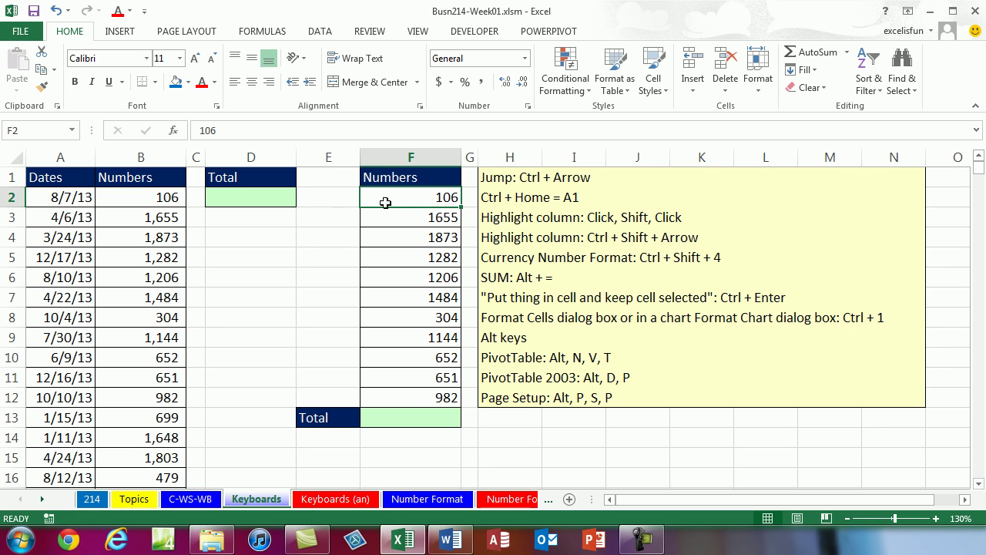
left_click(396, 262, "shift")
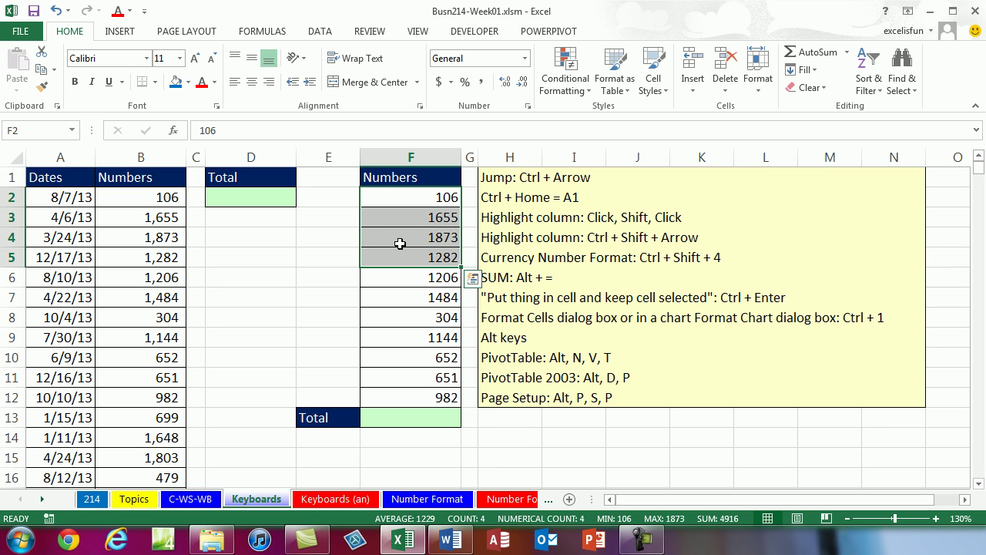
left_click(400, 240)
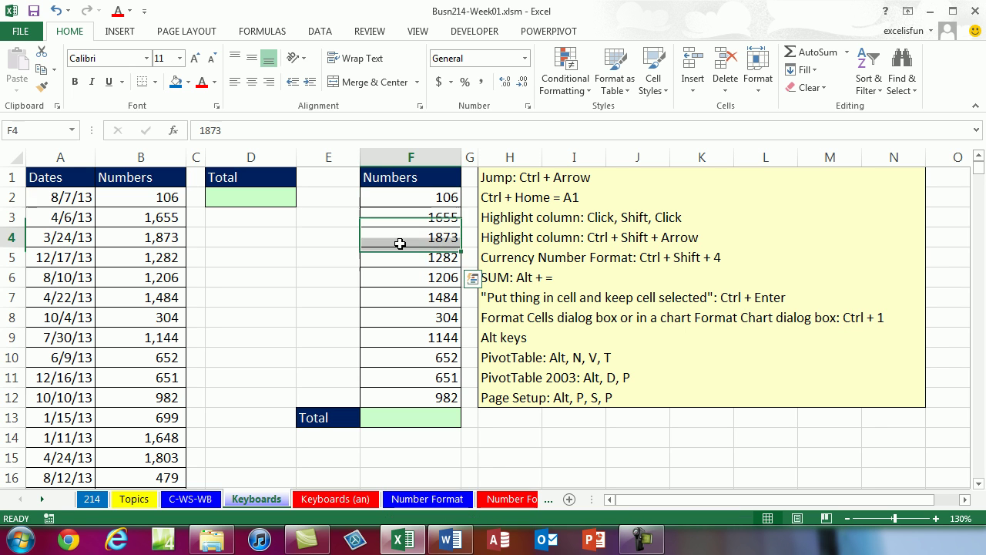
left_click(423, 341, "shift")
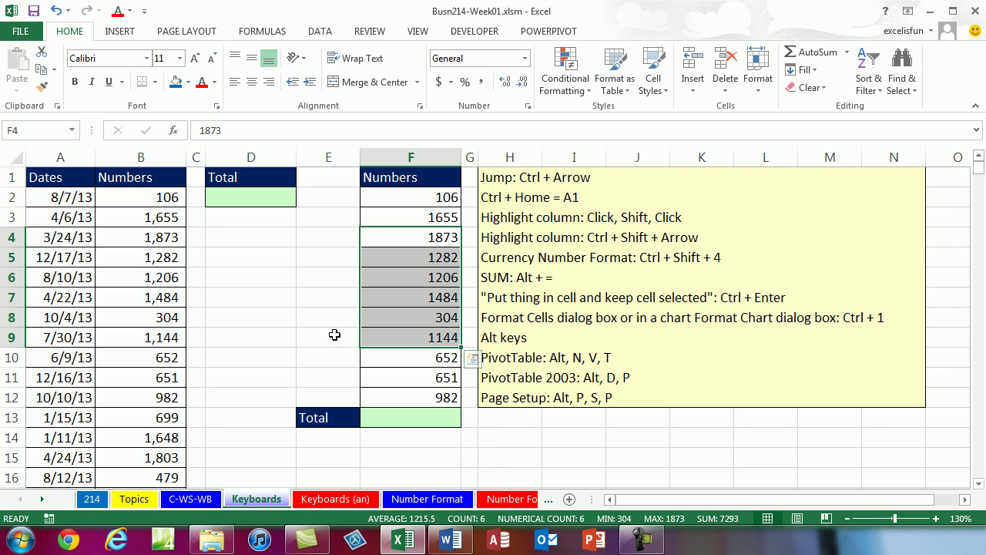
- Start again from cell F2 and jump to the last number in column F, cell F12
left_click(403, 198)
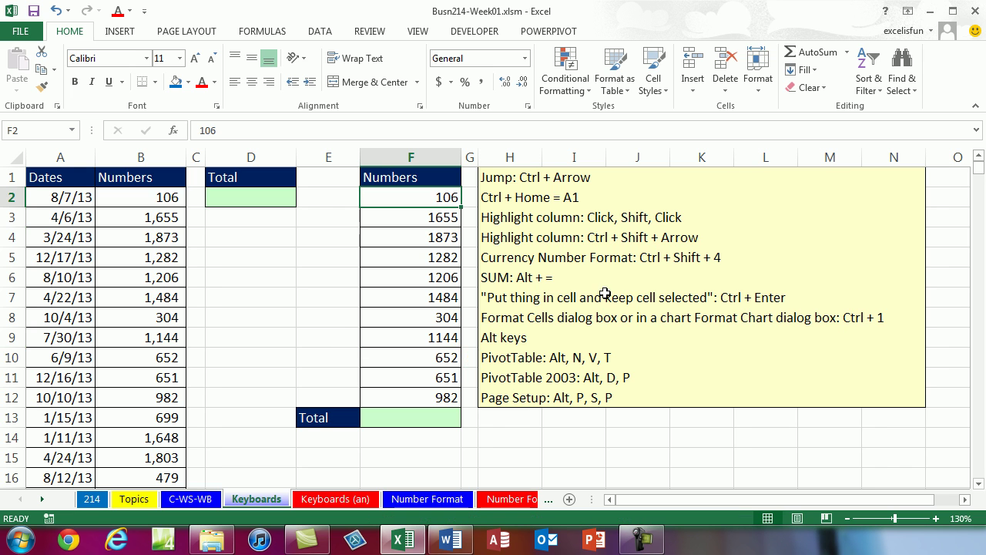
key("ctrl+Down")
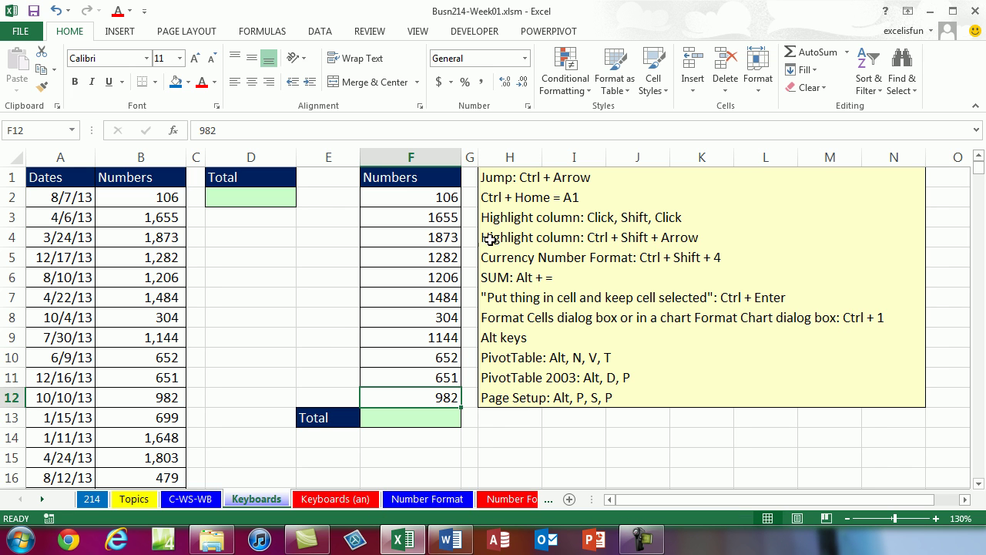
- Select the numbers in F2:F12 and give them the Currency number format through Format Cells
key("ctrl+Up")
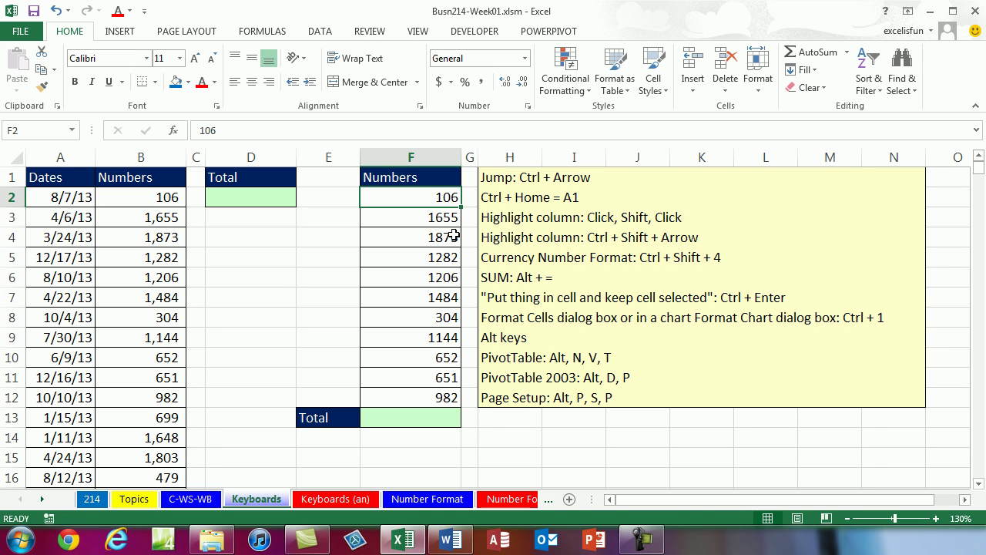
key("ctrl+shift+Down")
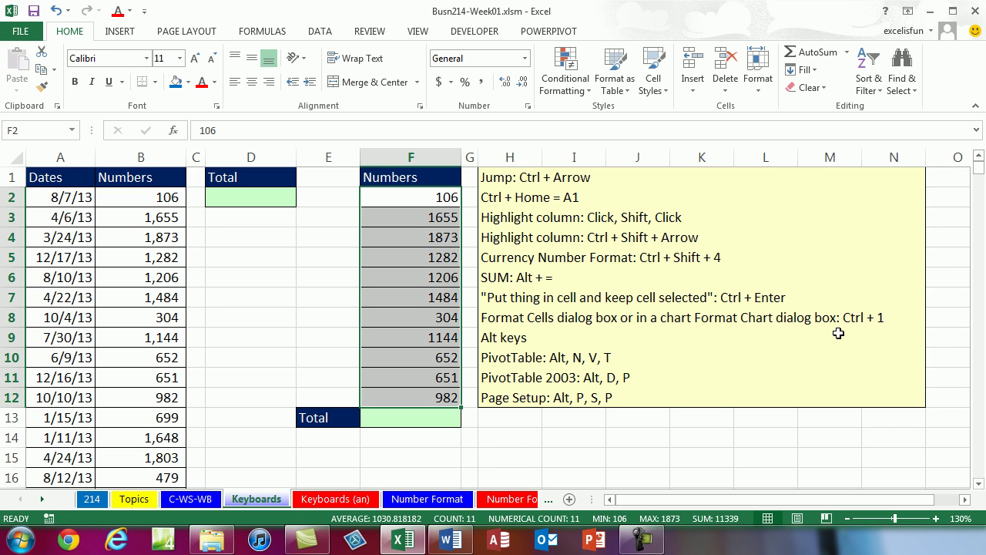
mouse_move(471, 418)
key("ctrl+1")
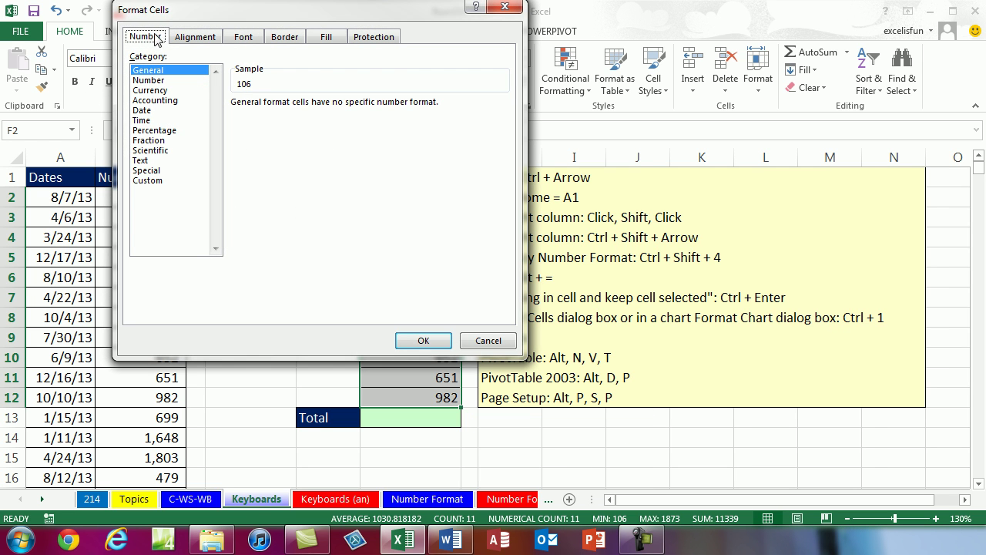
left_click_drag(165, 16, 186, 31)
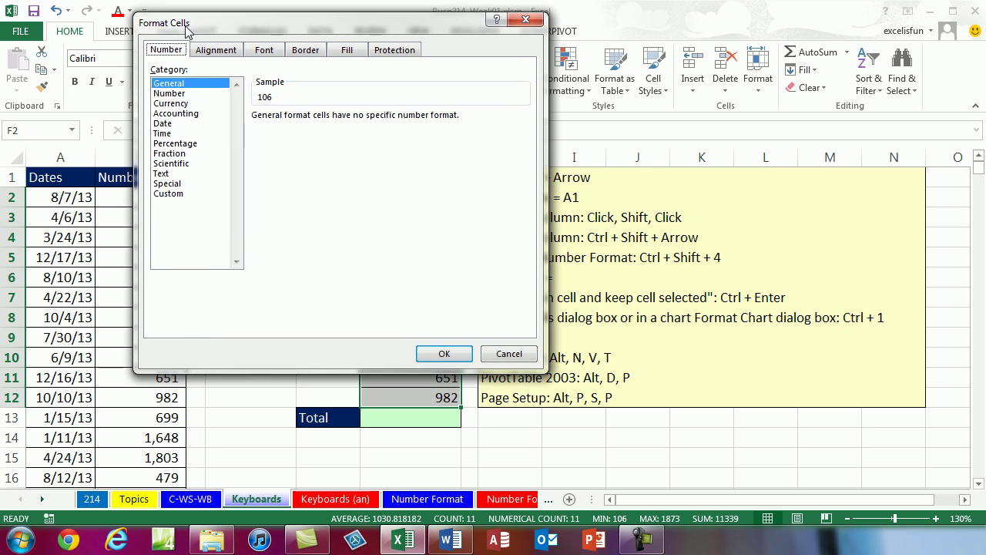
left_click(170, 103)
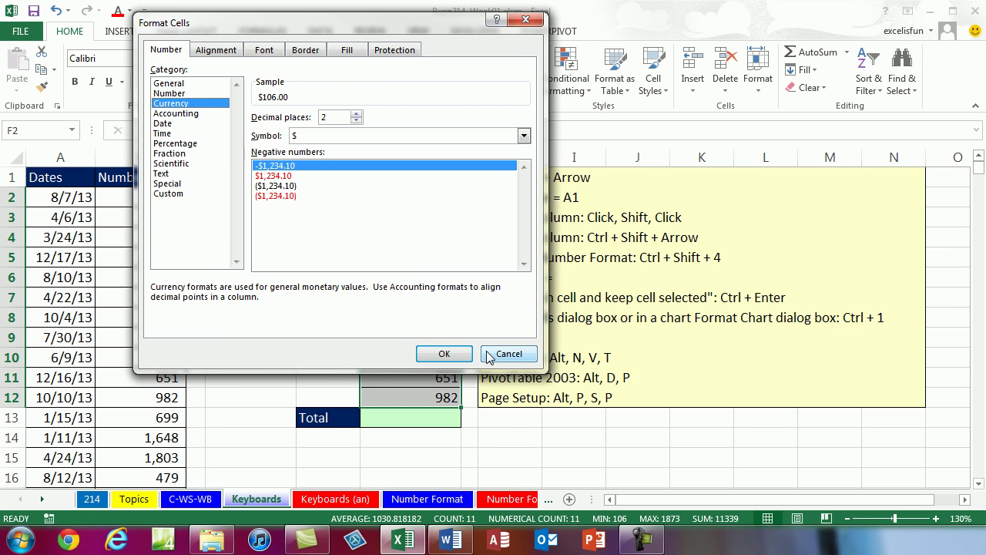
left_click(443, 354)
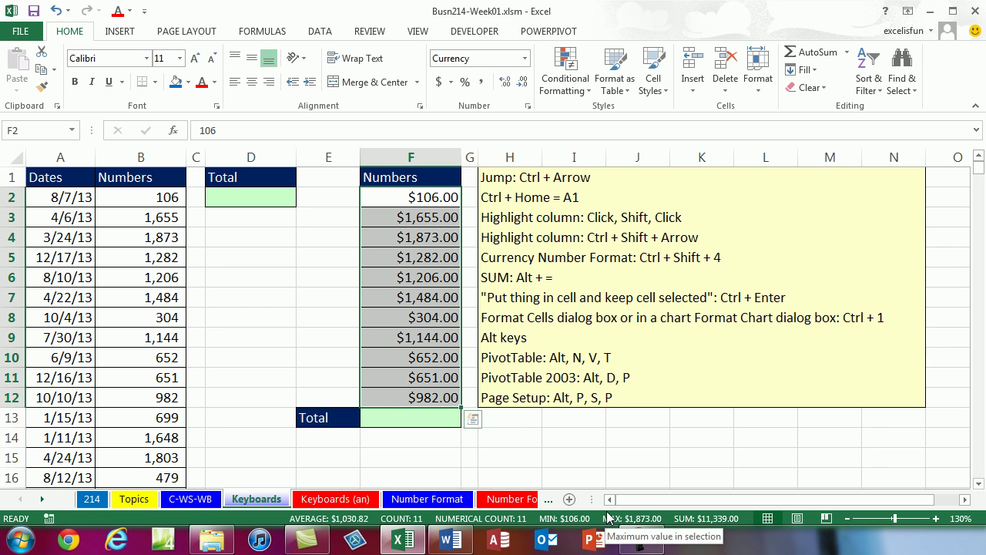
- Undo the currency formatting of F2:F12 and reapply the Currency format directly to the same range
key("ctrl+z")
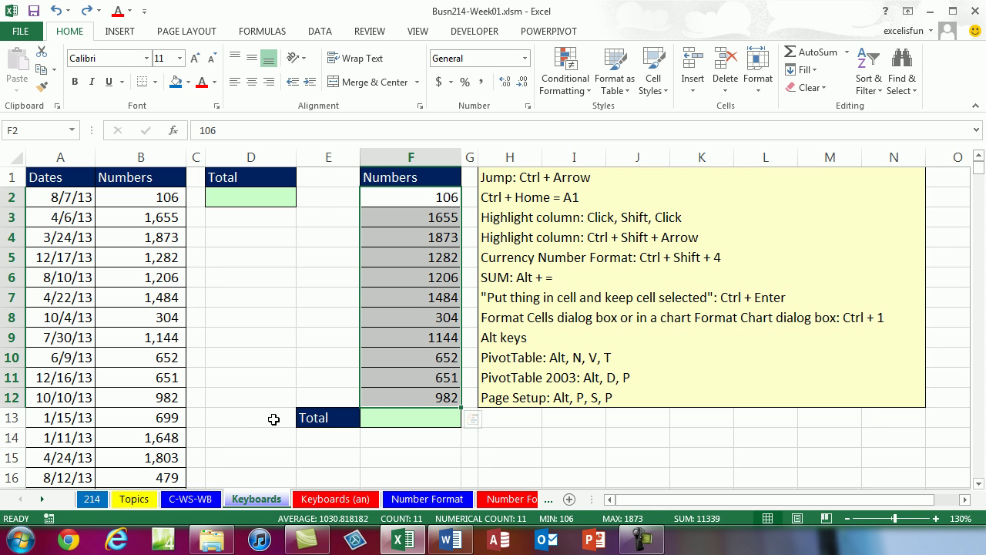
key("ctrl+shift+4")
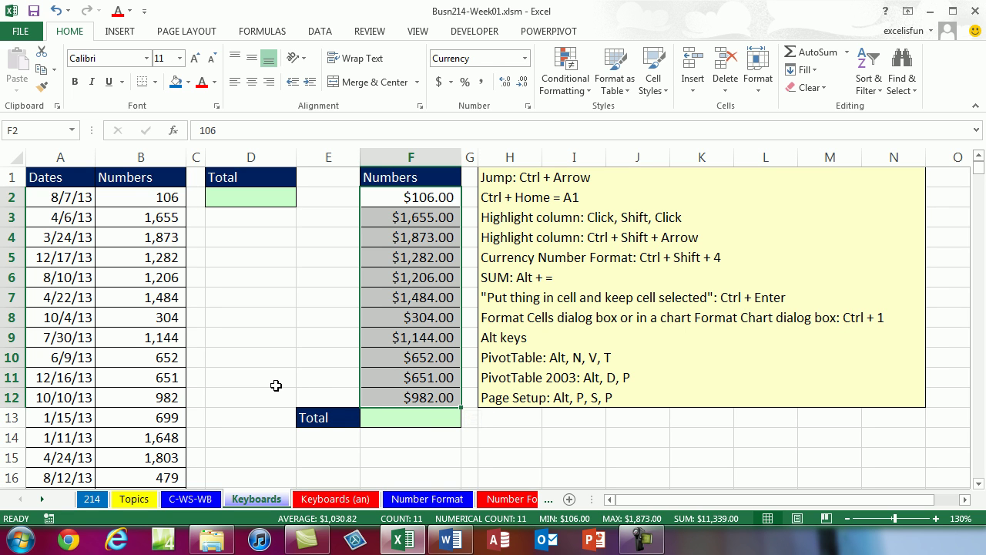
- Enter an AutoSum of F2:F12 in the Total cell F13 and keep that cell selected
key("ctrl+Down")
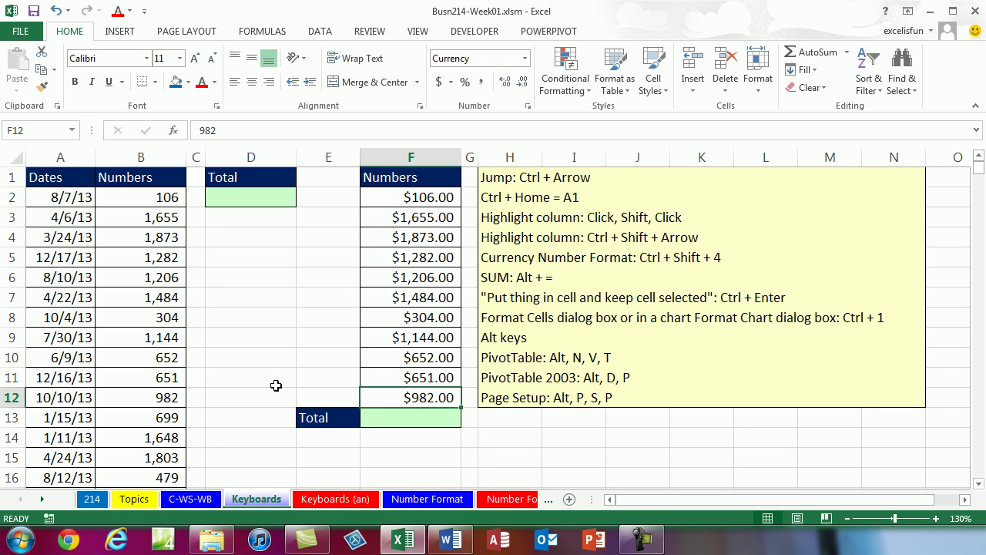
key("Down")
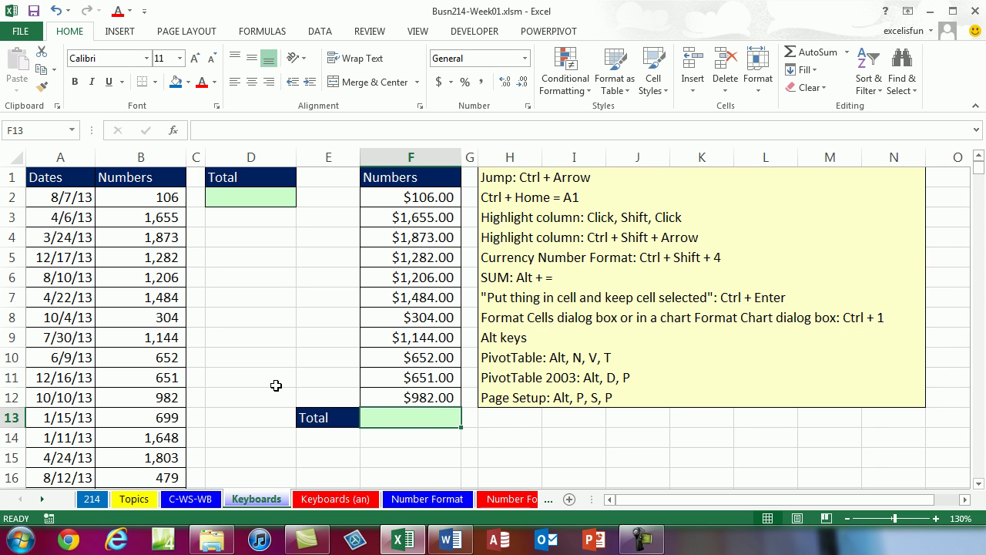
key("alt+equal")
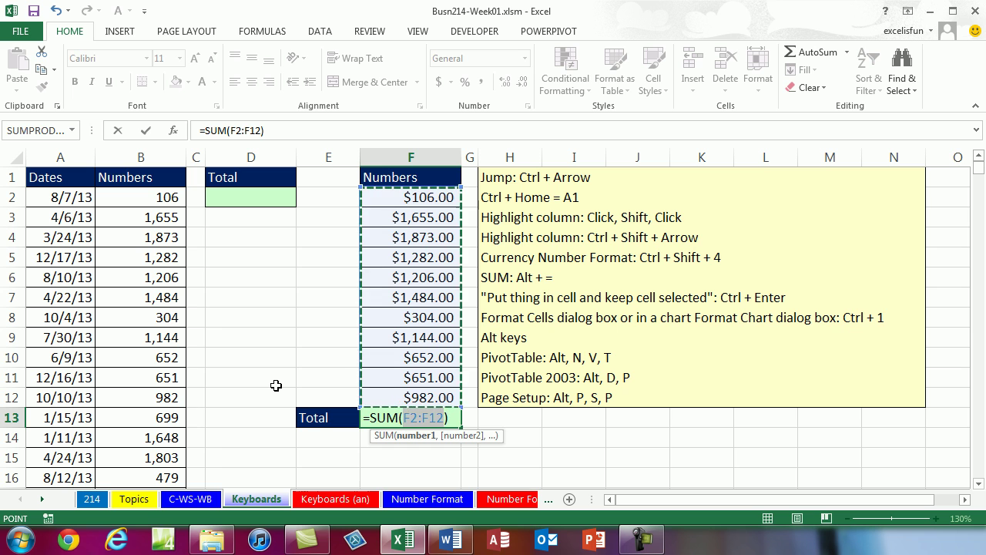
key("ctrl+Return")
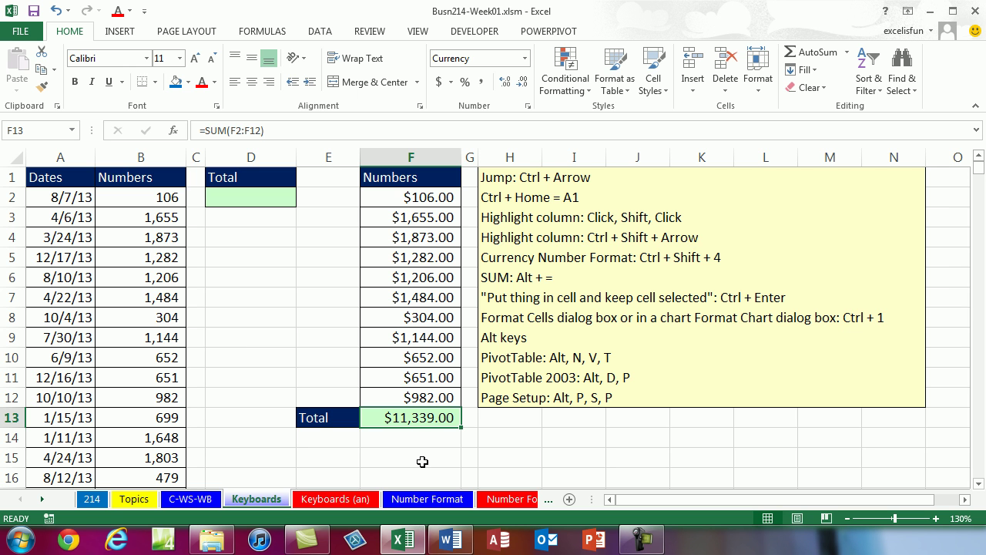
- Apply a Double Accounting underline to the total in F13, and select the green Total cell D2
key("ctrl+1")
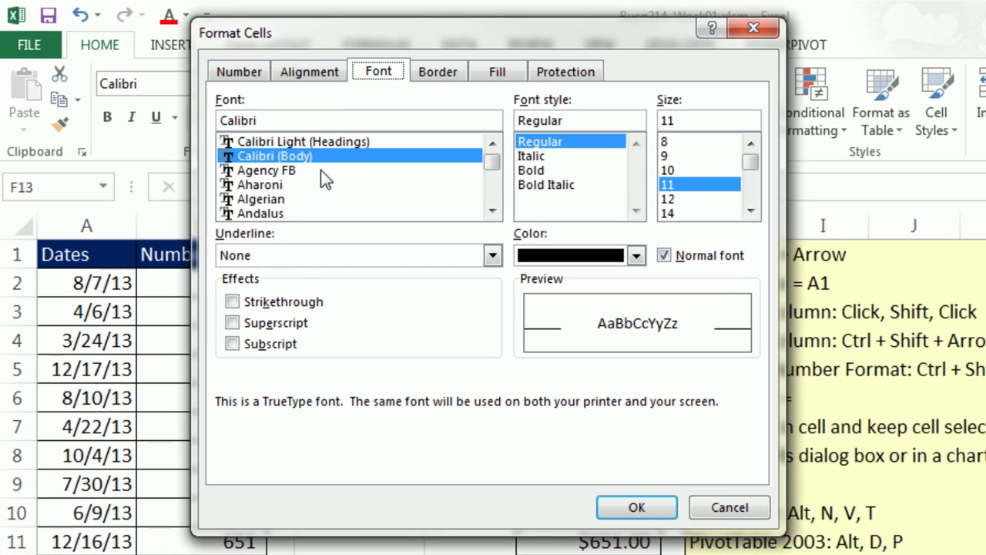
left_click(262, 258)
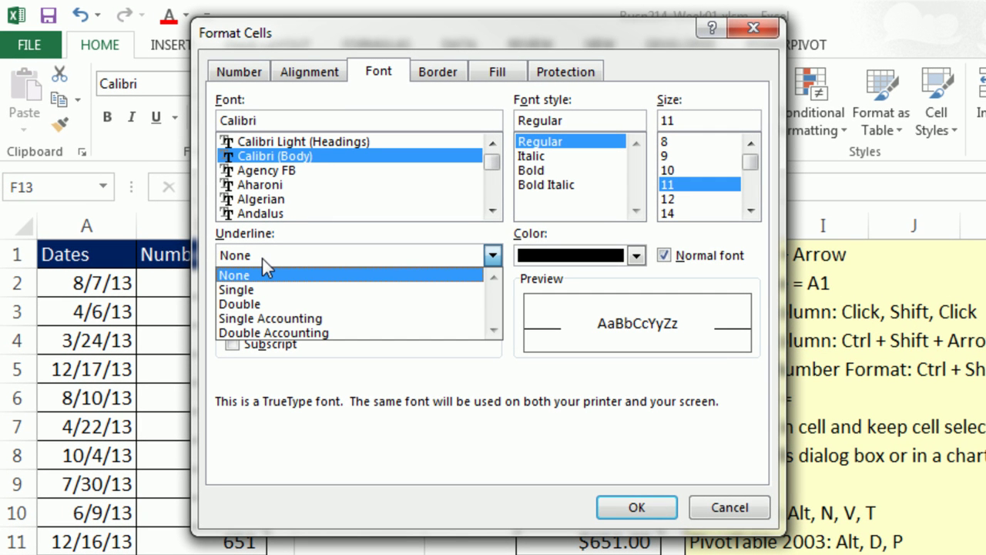
left_click(274, 331)
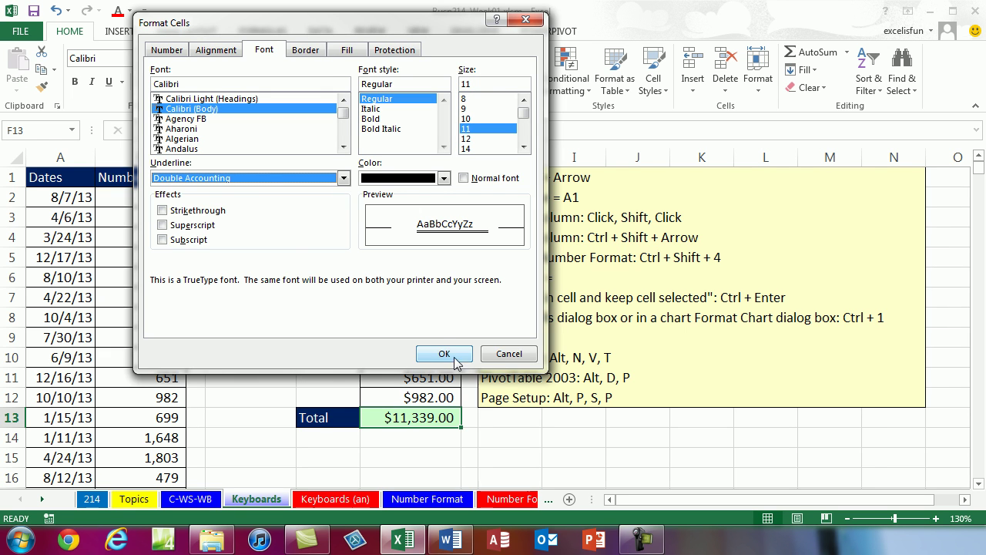
left_click(445, 354)
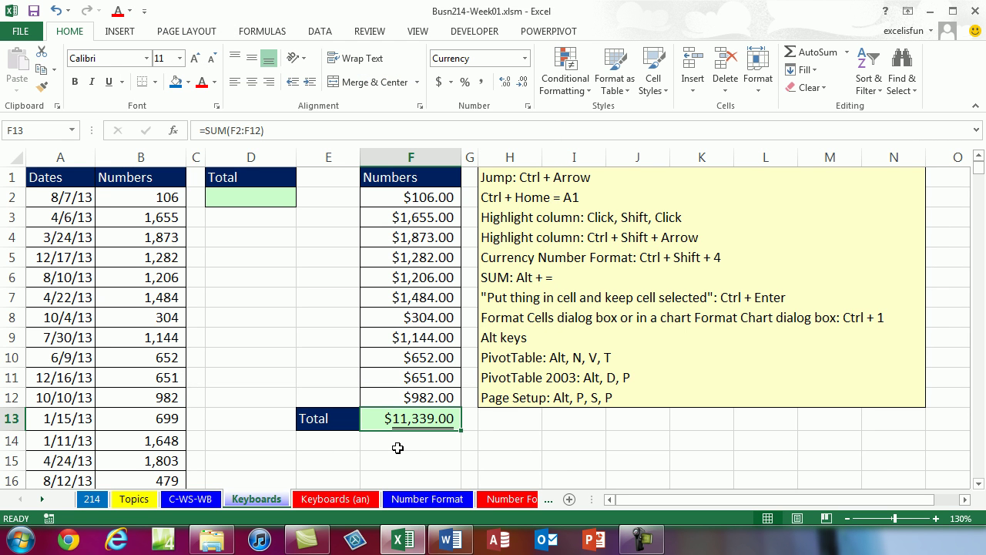
left_click(499, 437)
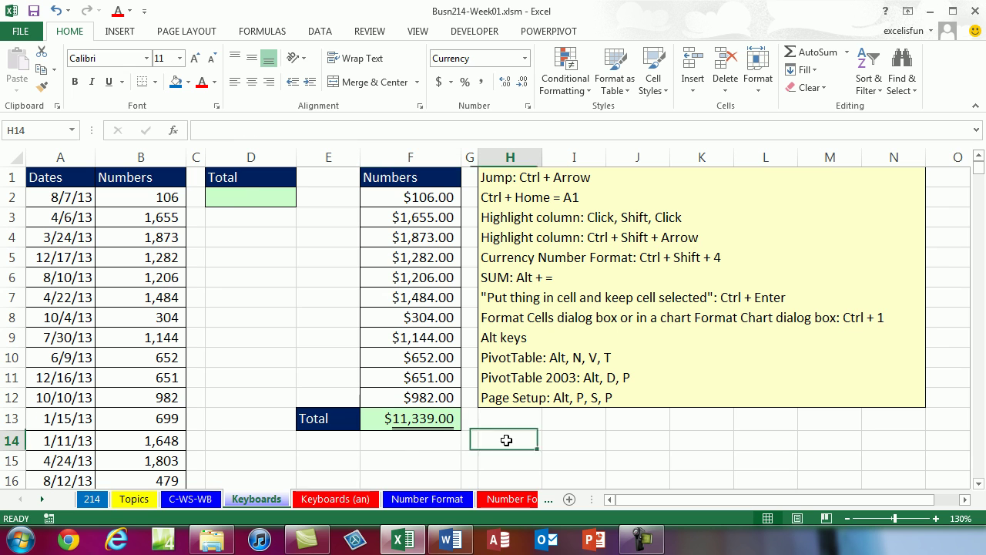
left_click(243, 198)
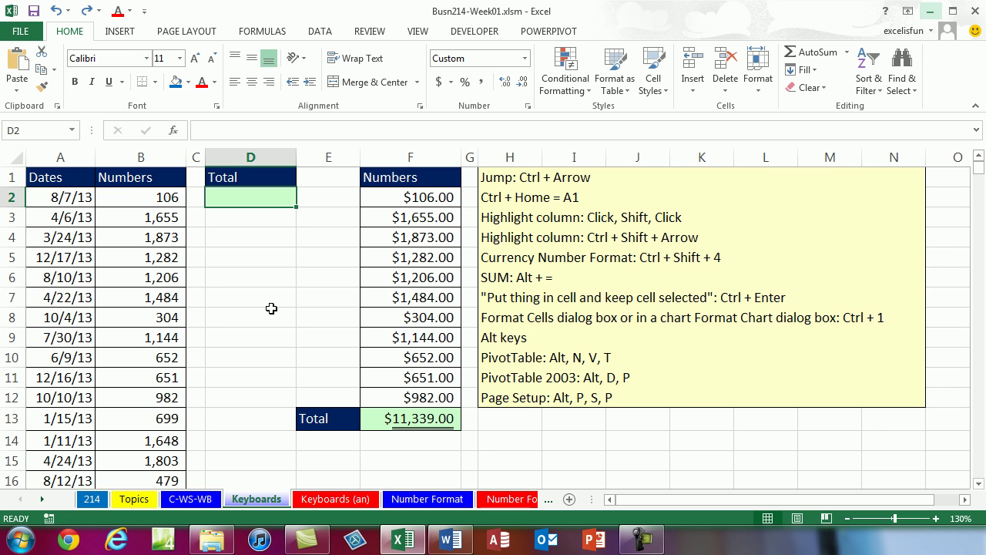
key("alt+equal")
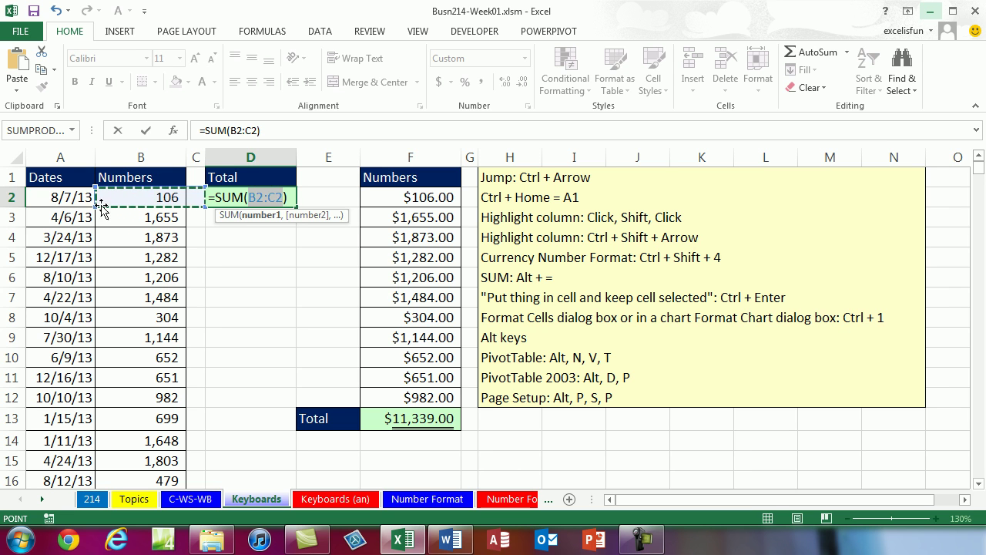
left_click(158, 280)
left_click_drag(164, 292, 229, 310)
left_click_drag(334, 269, 415, 336)
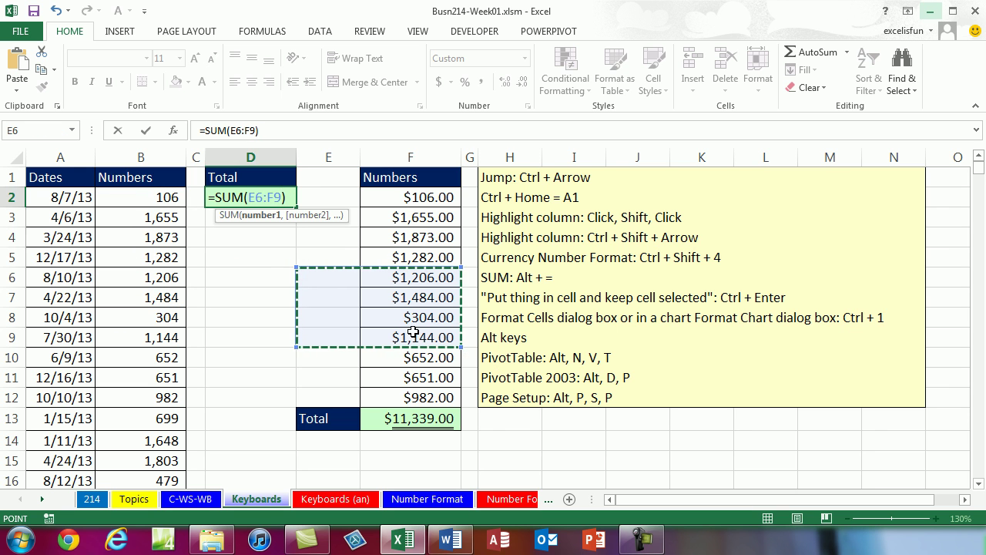
key("Left")
key("Up")
key("Left")
key("Escape")
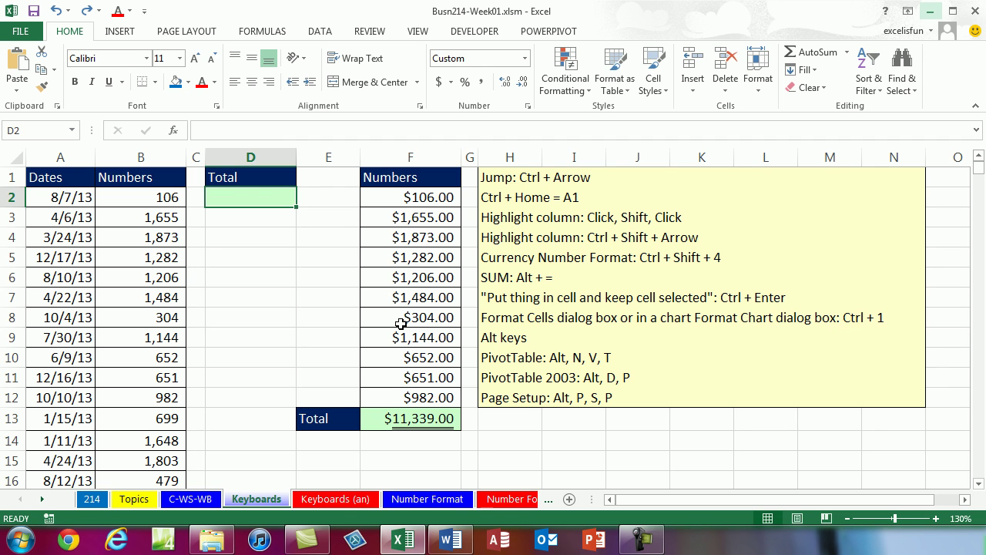
- Enter =SUM(B2:B10001) in cell D2 with AutoSum, extending the range to the column's last number, and move down to D3
key("alt+equal")
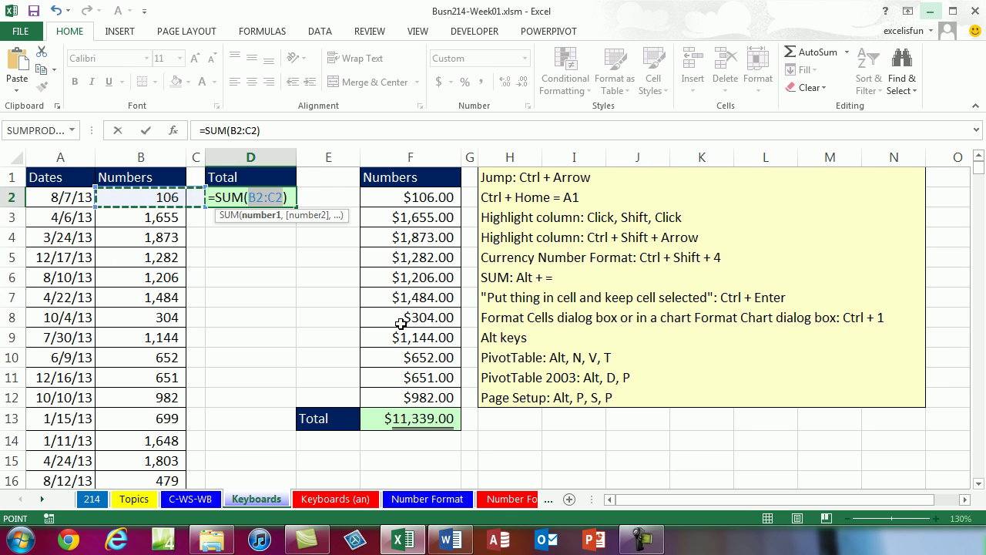
key("Left")
key("Right")
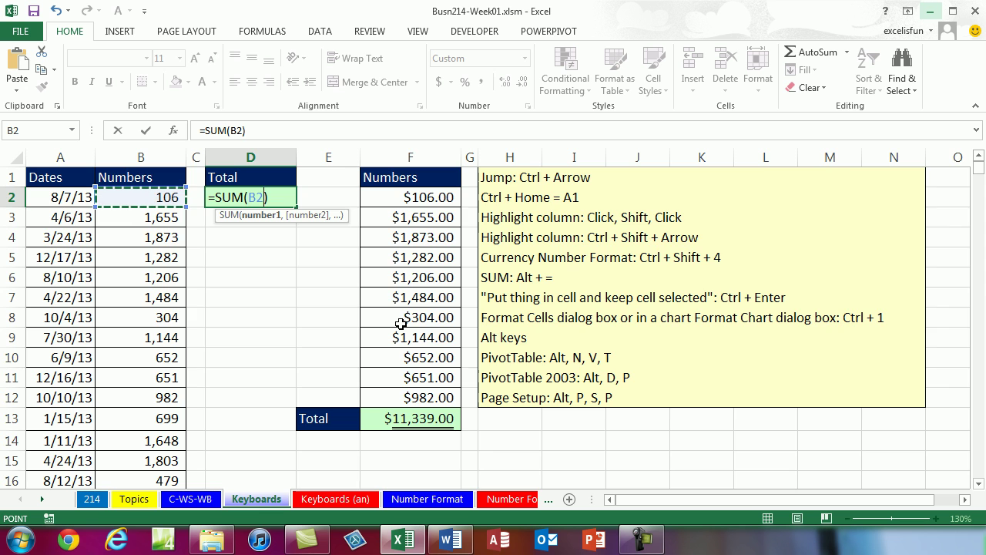
key("ctrl+shift+Down")
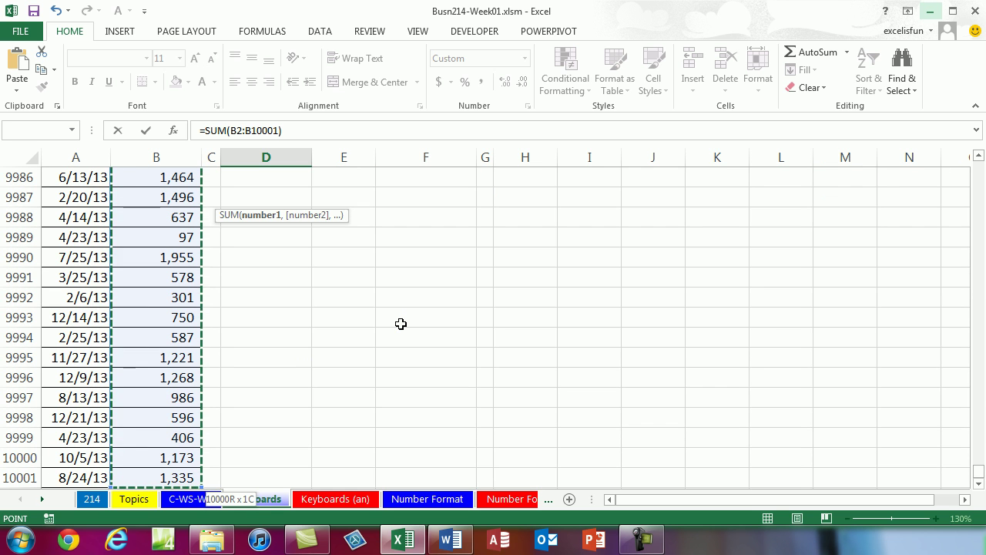
key("Escape")
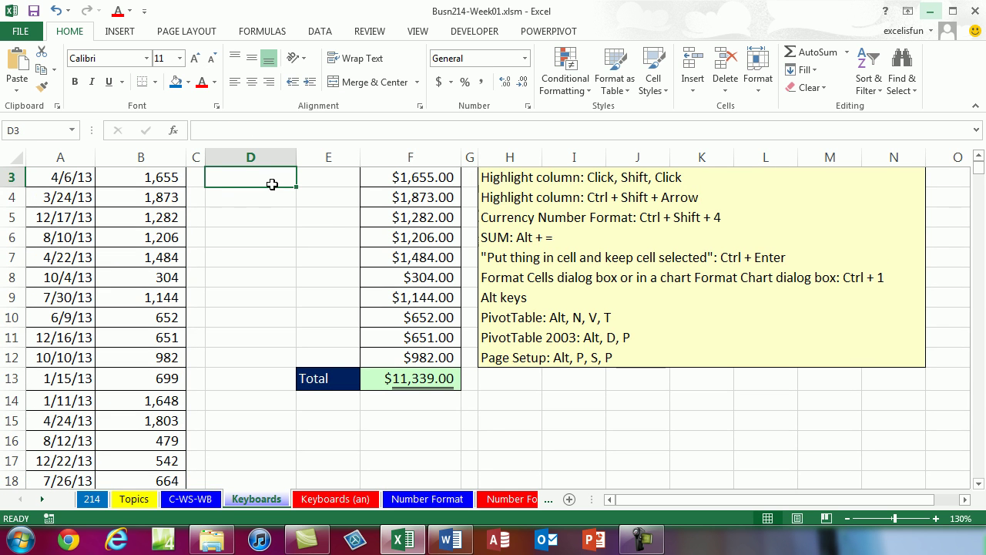
scroll(262, 196, "up", 1)
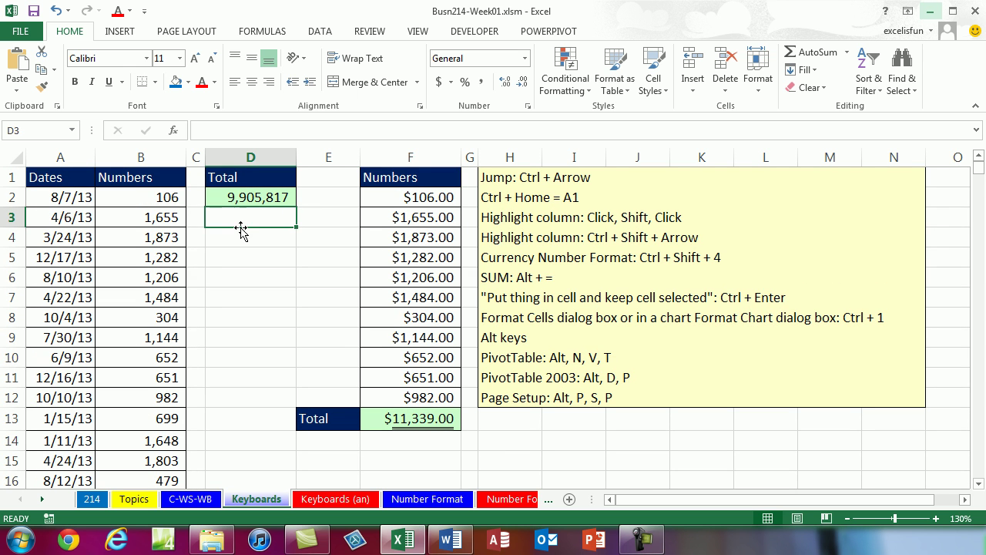
- Re-enter the AutoSum of B2:B10001 in cell D2, keeping D2 selected after the formula is entered
left_click(255, 199)
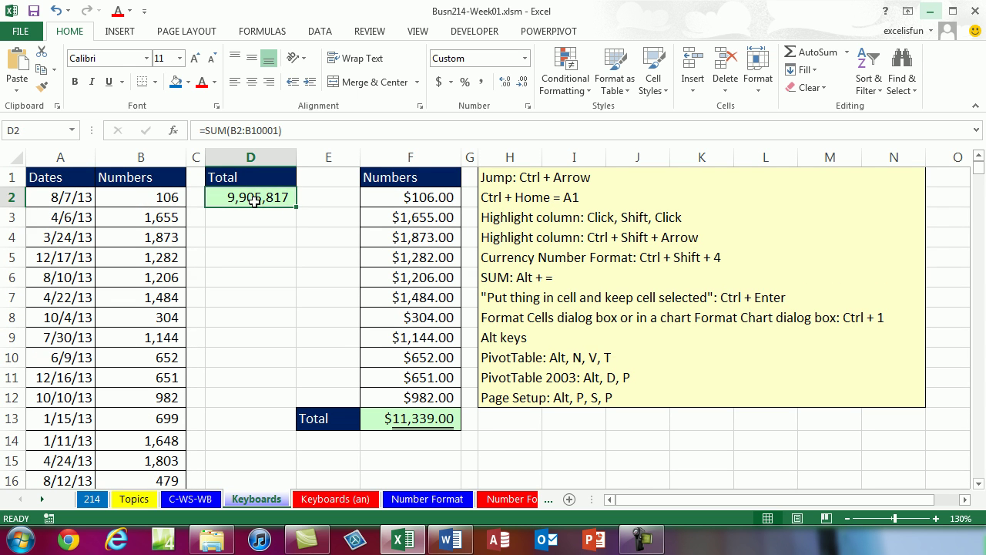
key("alt+equal")
key("shift+Left")
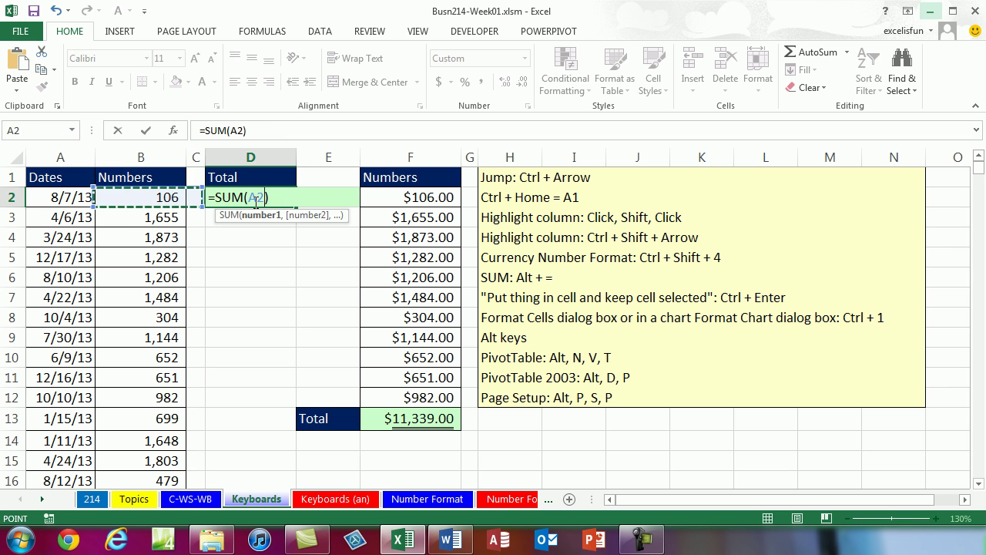
key("ctrl+shift+Down")
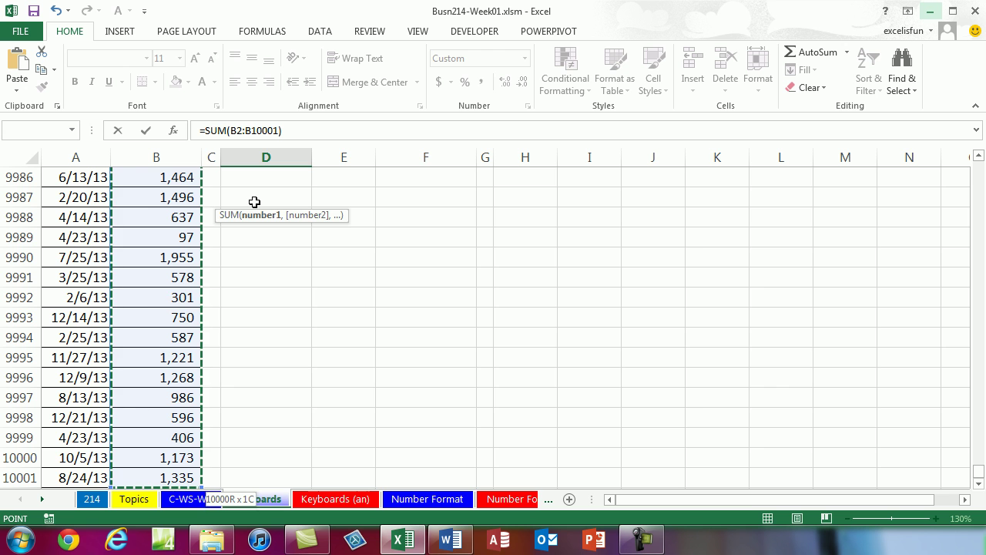
key("ctrl+Return")
scroll(266, 208, "up", 4)
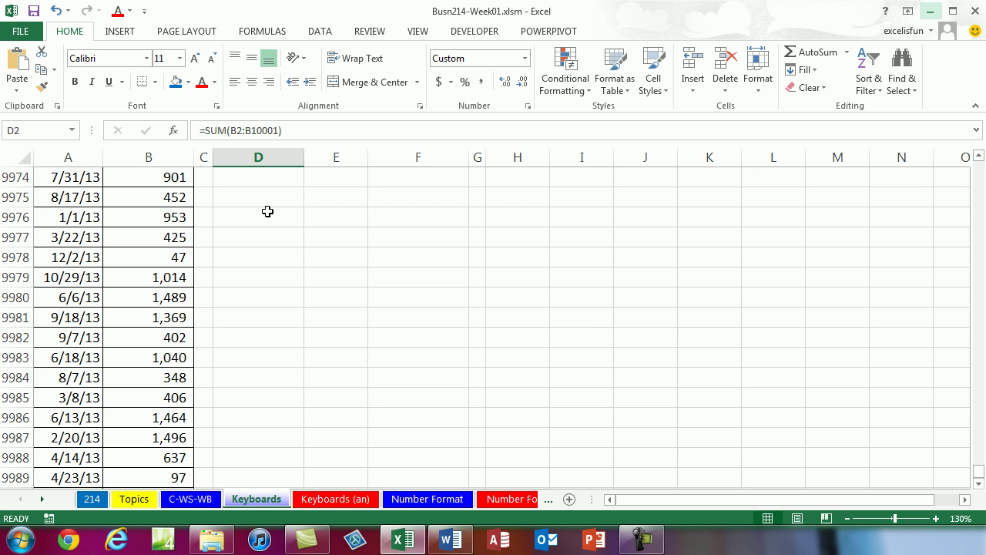
key("ctrl+BackSpace")
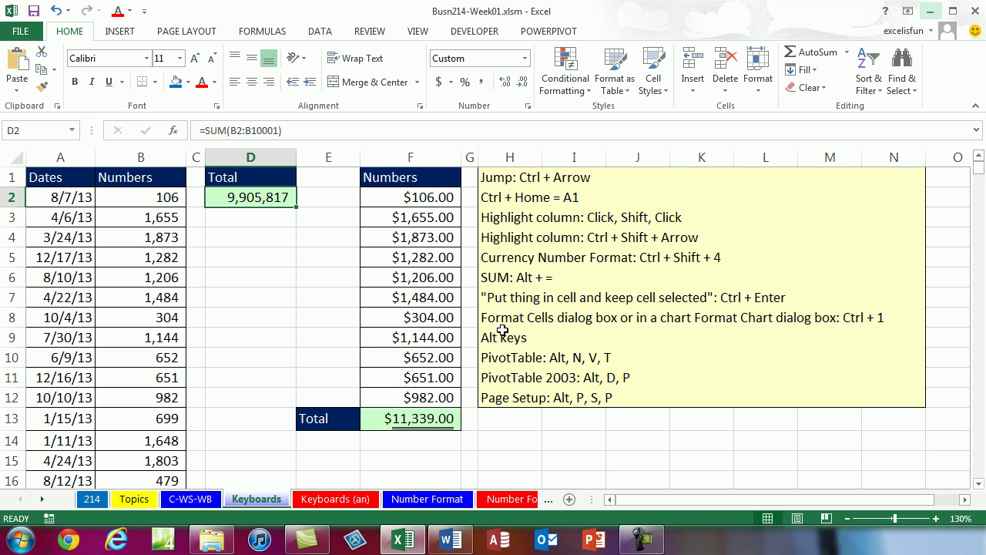
- Enter the AutoSum of B2:B10001 in D2 once more, moving the selection up to D1 on completion
key("alt+=")
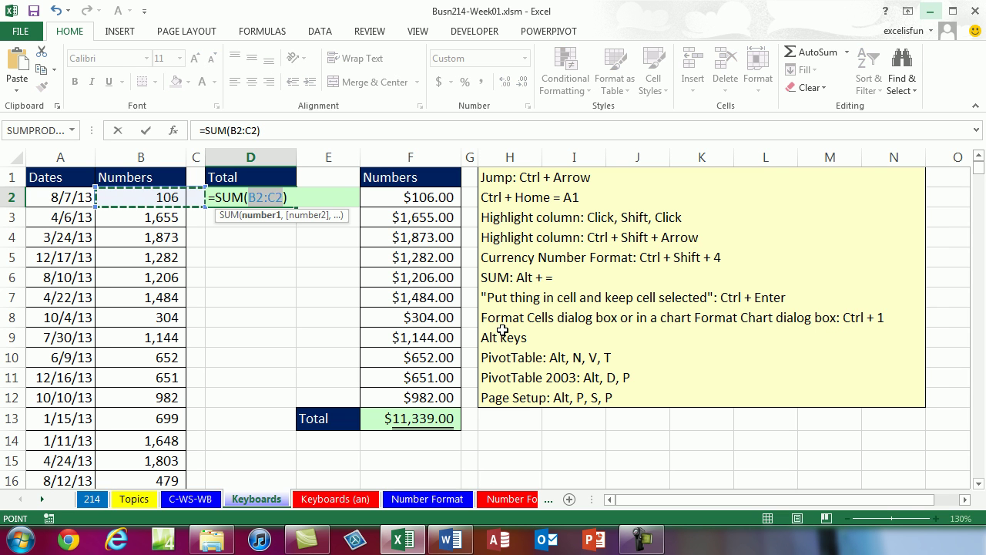
key("Left")
key("Right")
key("ctrl+shift+Down")
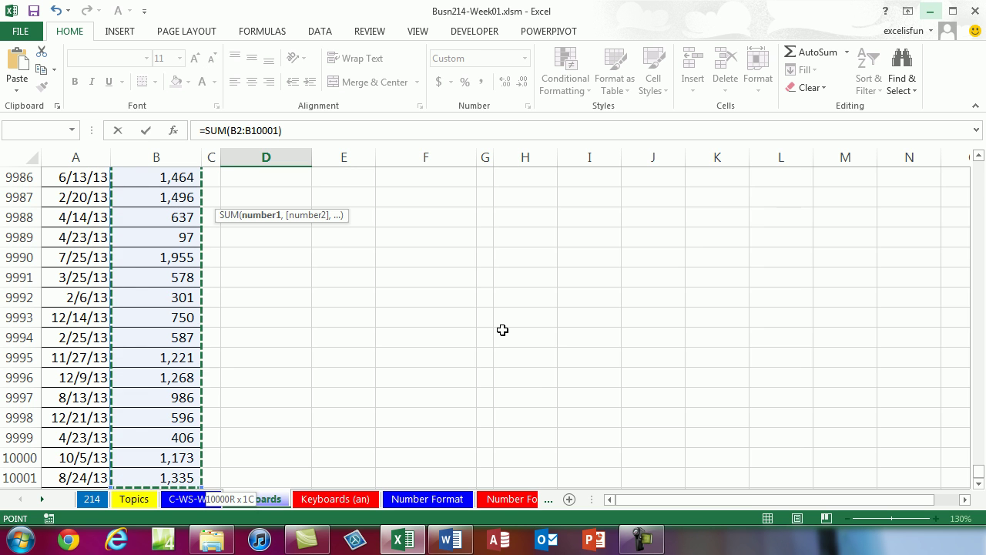
key("shift+Return")
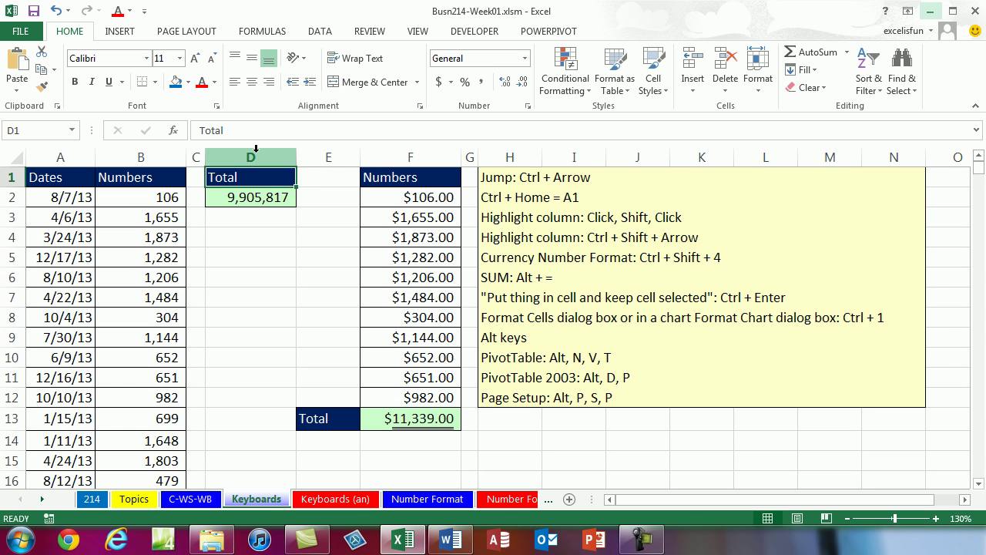
- Open the formula in D2 for editing and enter it again, moving the selection down to D3
left_click(270, 202)
double_click(270, 201)
key("Return")
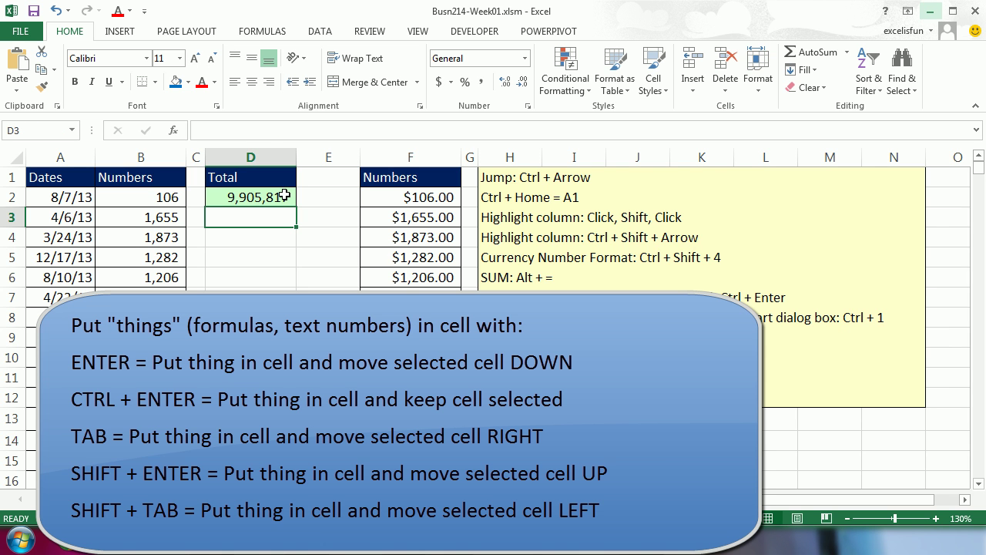
- Re-enter the formula in D2 twice, first keeping D2 selected and the second time moving the selection right to E2
double_click(286, 197)
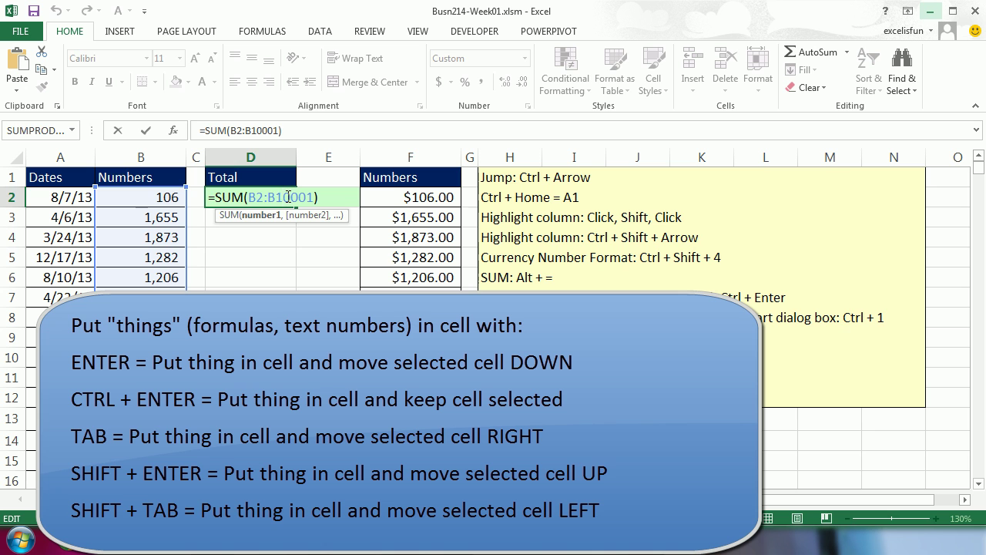
key("ctrl+Return")
double_click(266, 198)
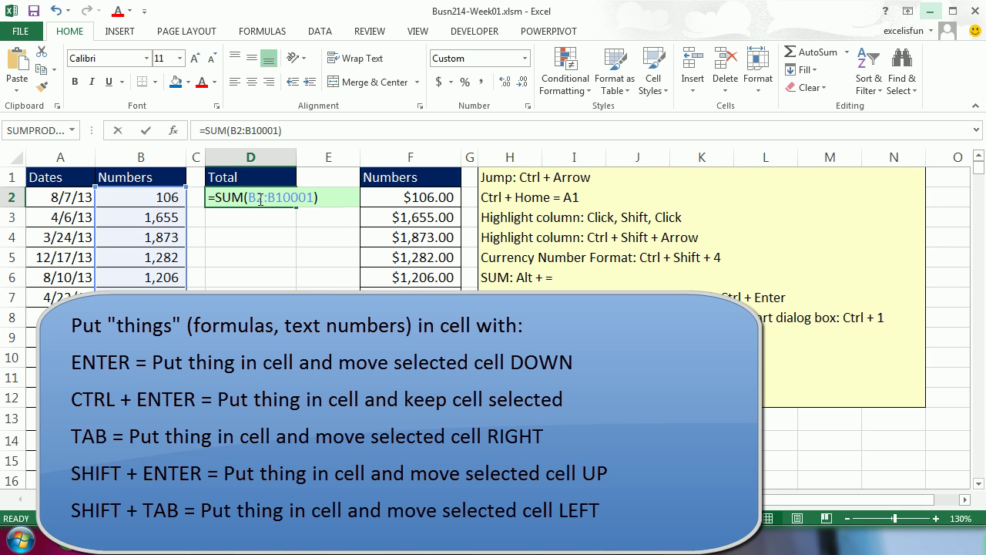
key("Tab")
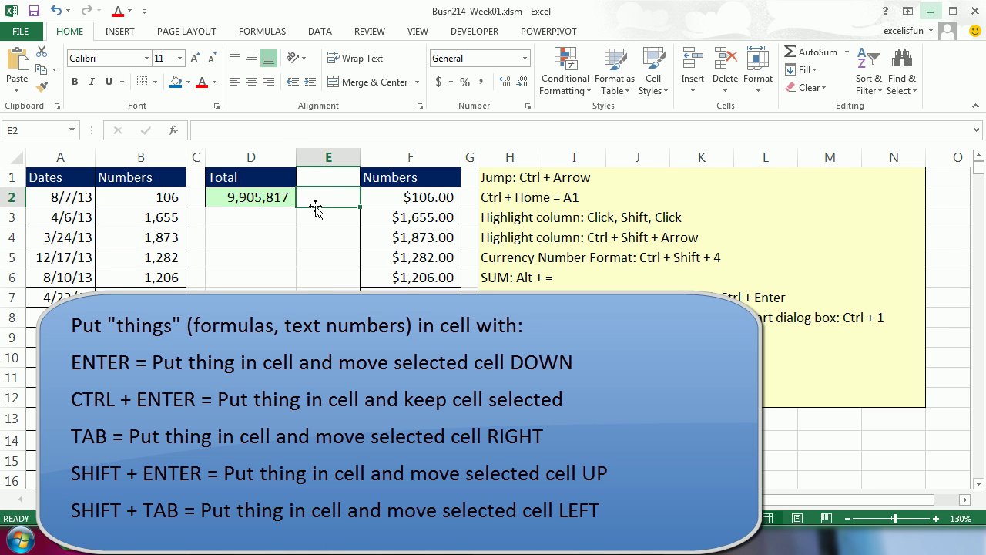
- Re-enter the D2 formula moving up to D1, re-enter it again moving left to C2, and reselect D2
double_click(271, 198)
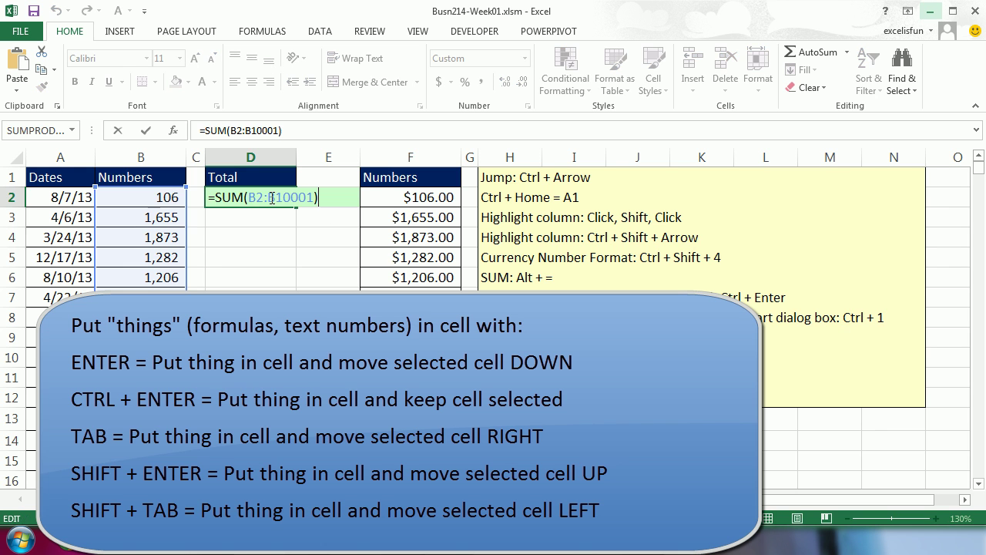
key("shift+Return")
left_click(272, 198)
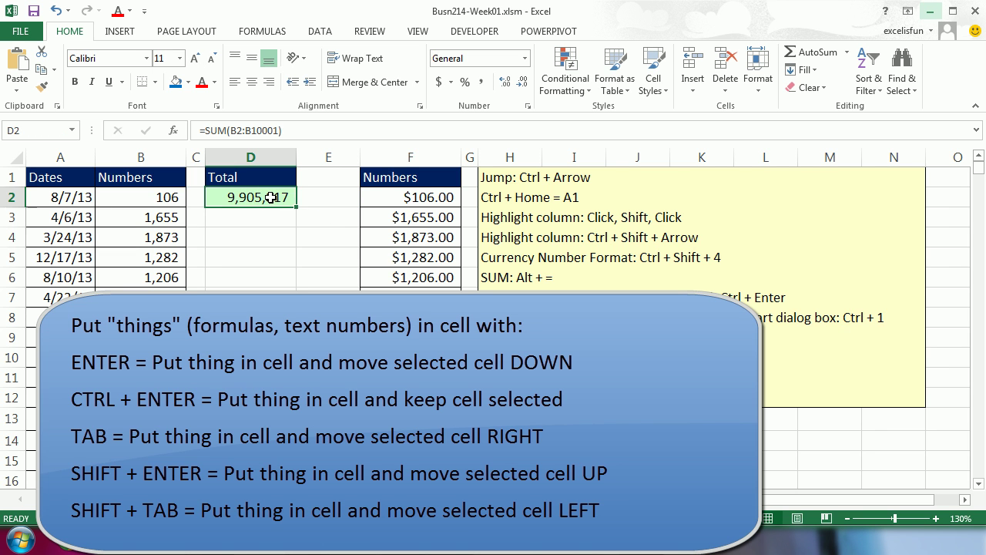
double_click(271, 198)
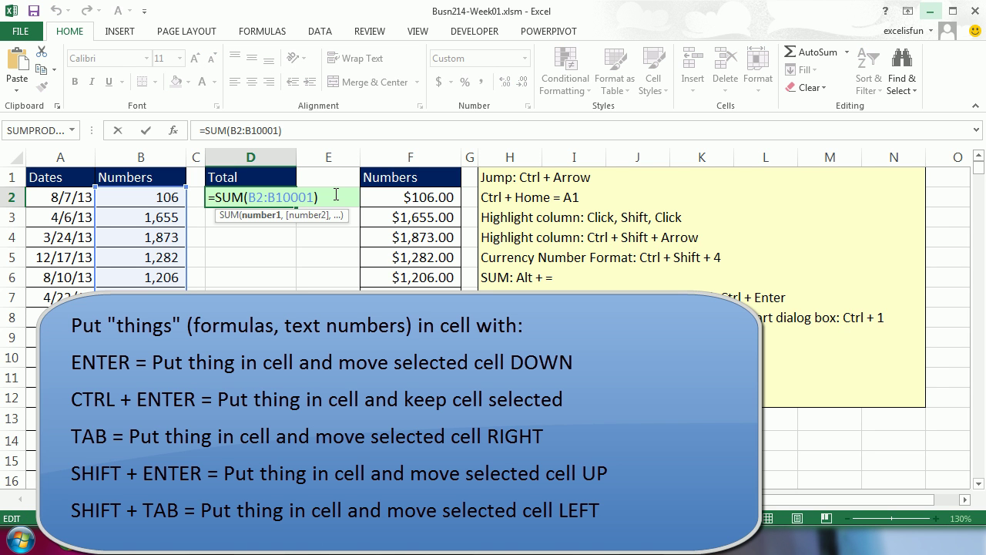
key("shift+Tab")
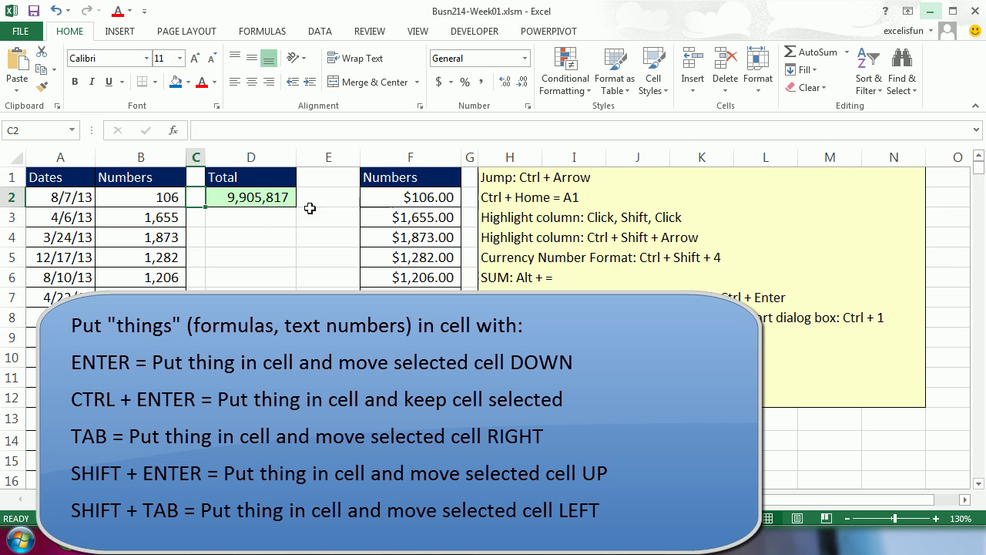
left_click(247, 202)
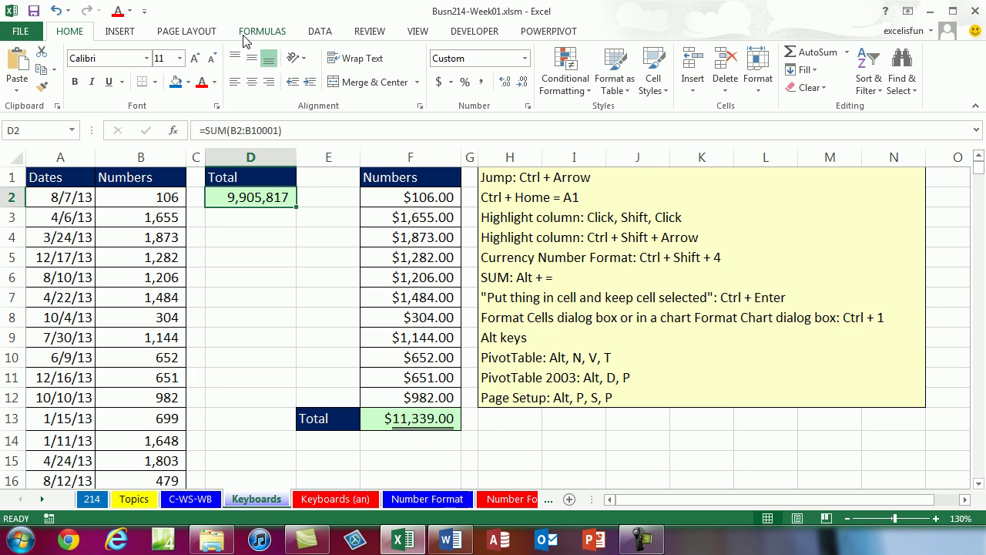
- Go to the Number Format sheet and examine the total formulas in B7 and D7
key("ctrl+Page_Down")
key("ctrl+Page_Down")
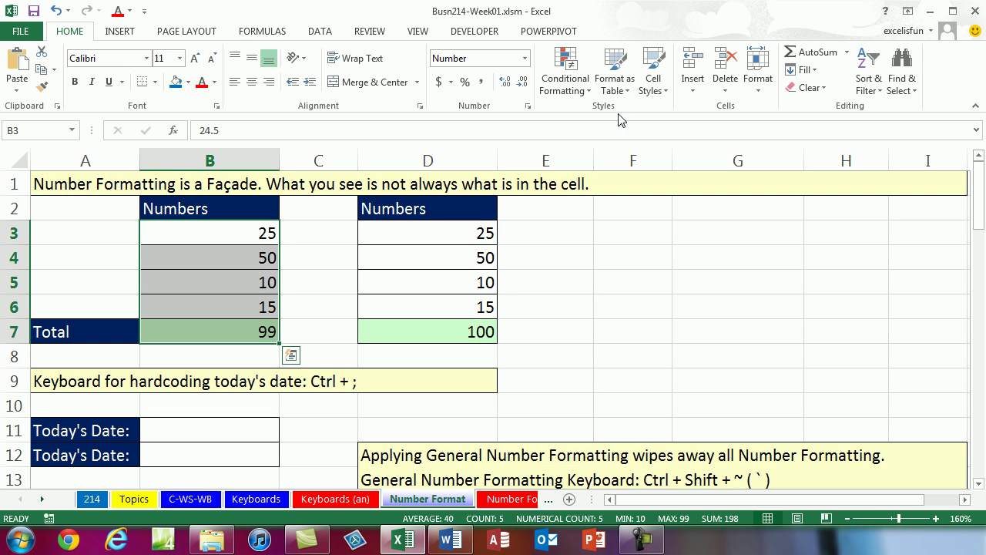
left_click(655, 354)
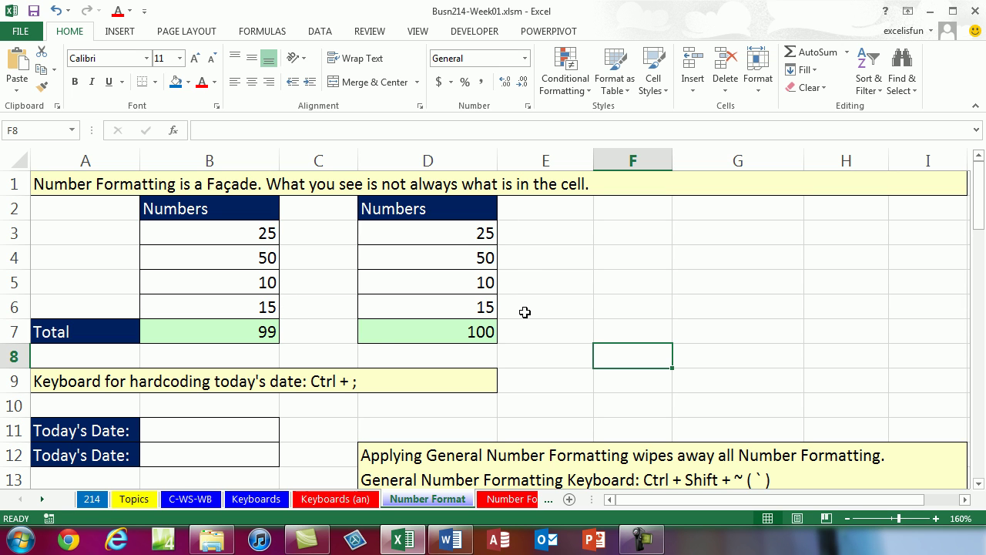
left_click(246, 333)
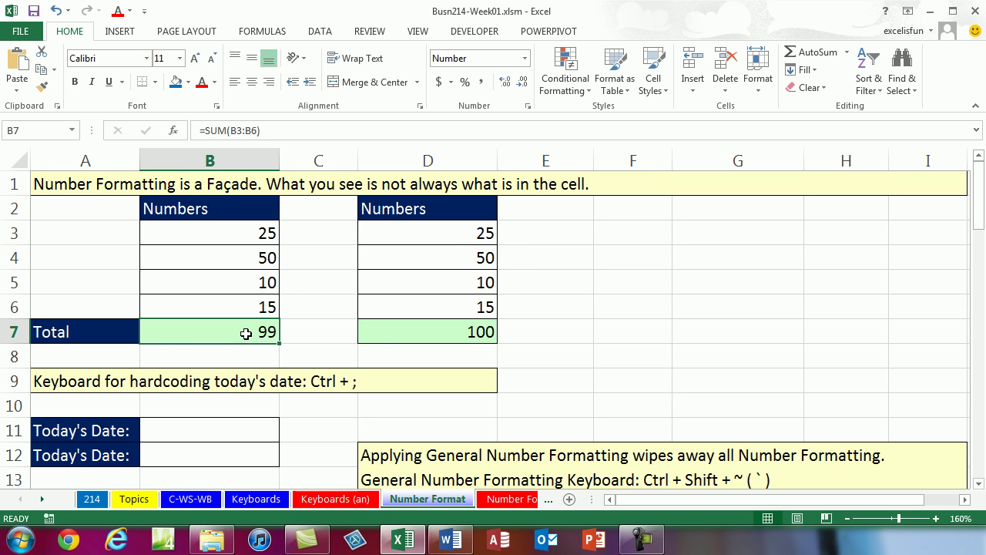
key("F2")
key("Tab")
key("Tab")
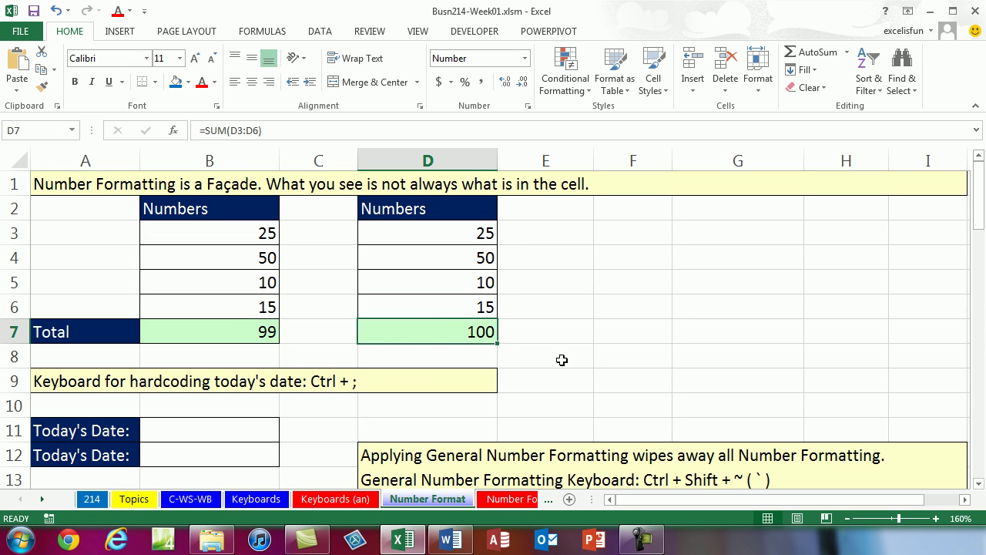
key("F2")
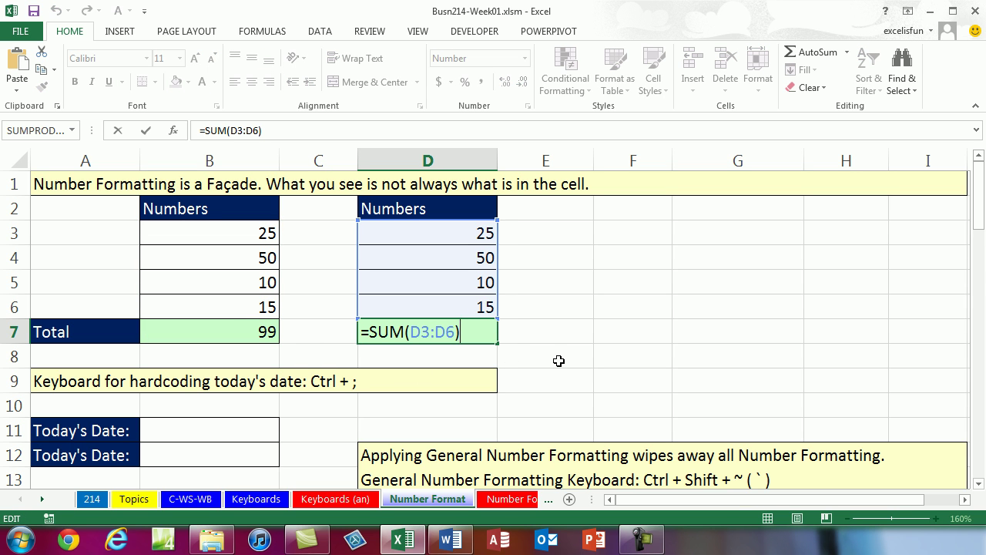
key("Escape")
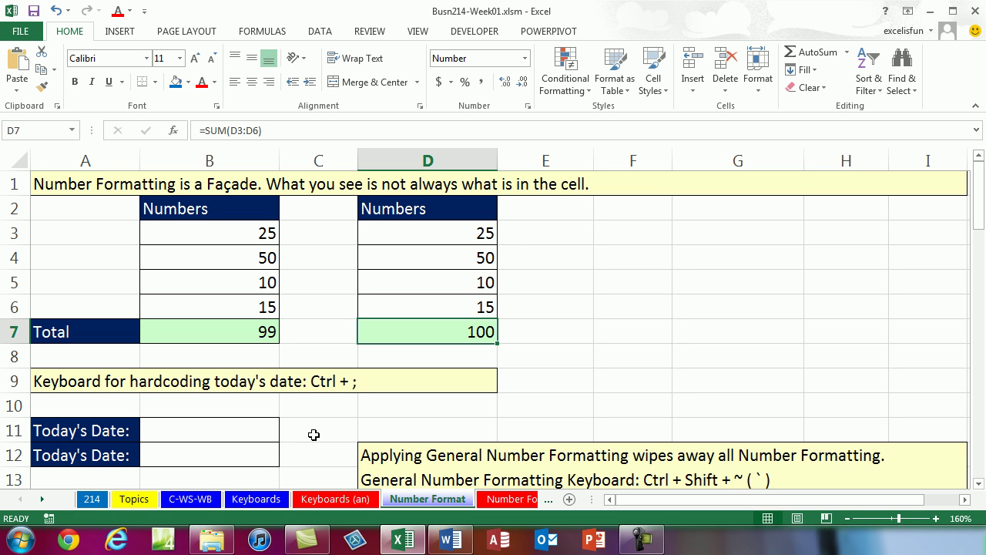
- Apply the General number format to B3:D7, and reduce B3:B7 to zero displayed decimal places
left_click_drag(172, 231, 434, 337)
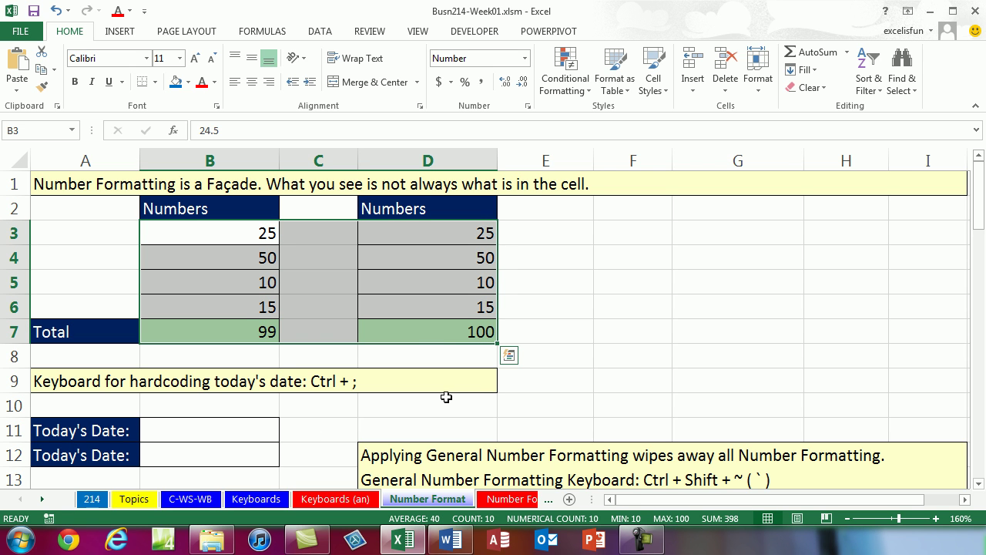
left_click(524, 58)
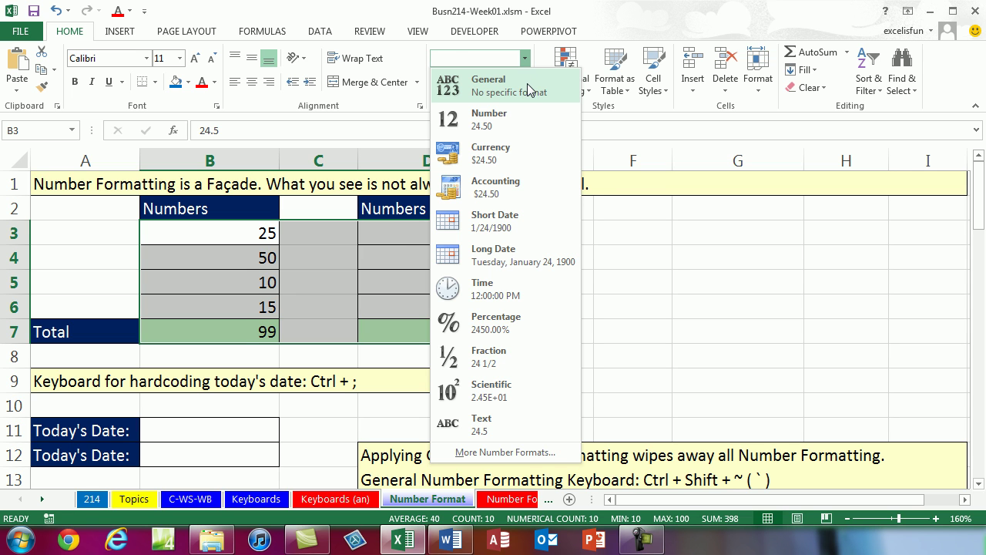
left_click(529, 90)
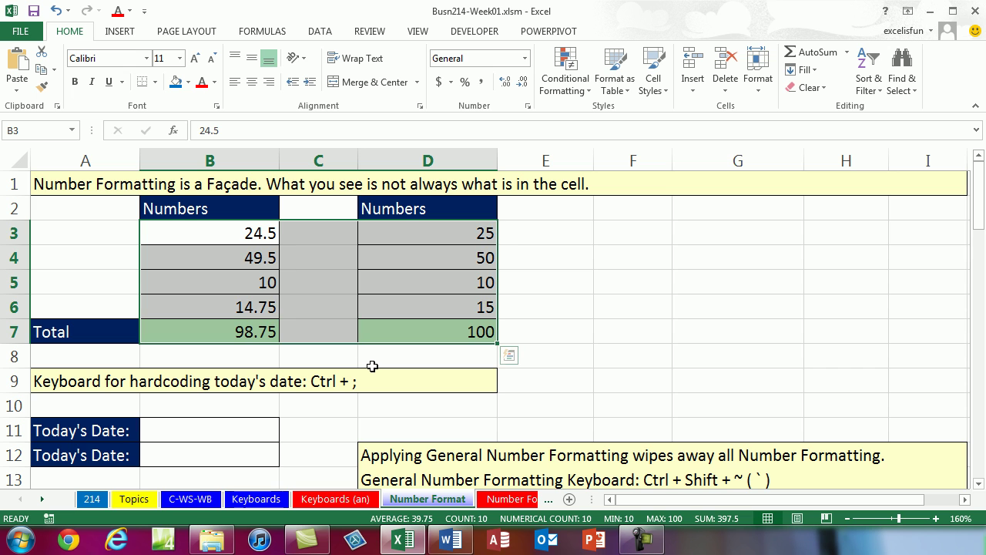
left_click_drag(237, 233, 238, 332)
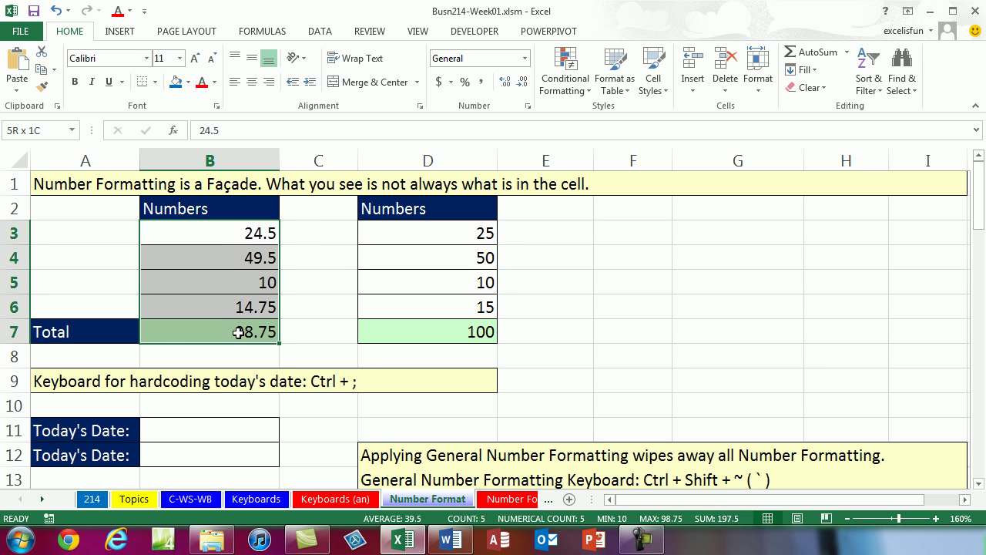
left_click(522, 84)
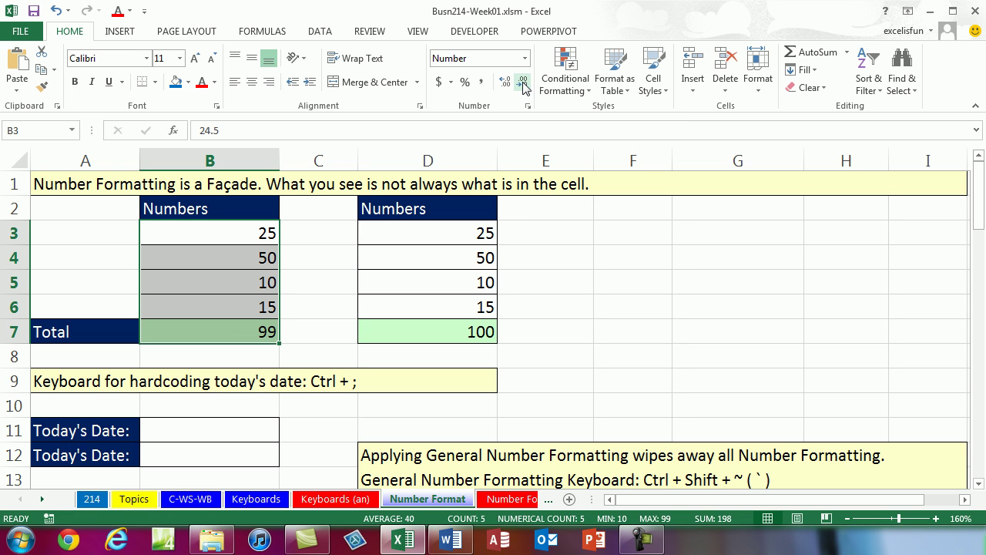
- Examine the stored values in B3 and B4 and the total formula in B7, ending with B3:B6 selected
left_click(255, 237)
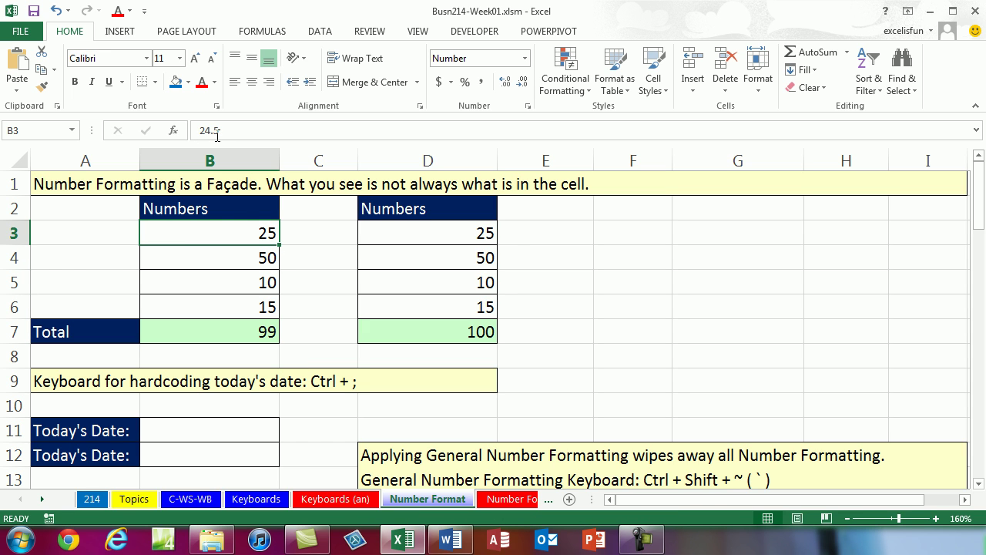
left_click(255, 257)
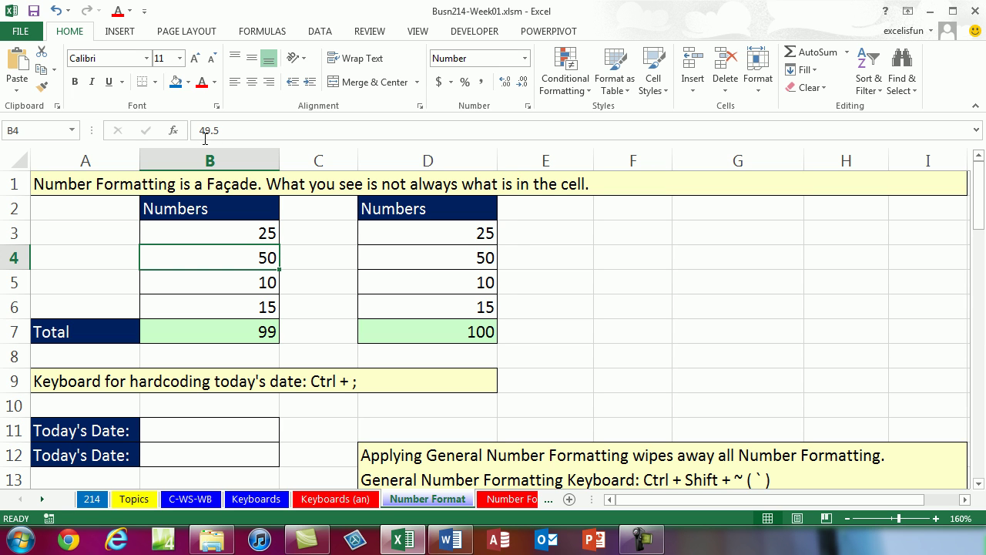
double_click(258, 332)
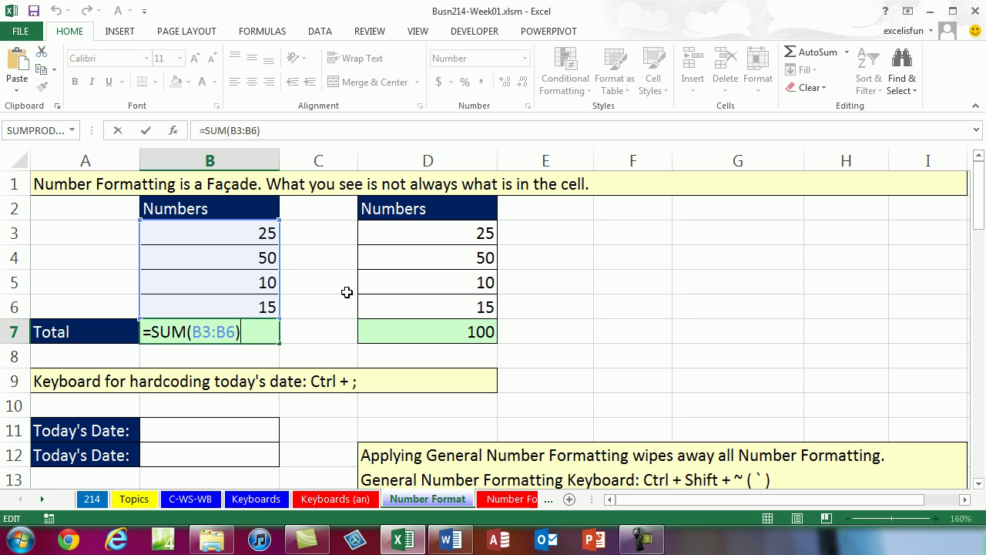
key("ctrl+Return")
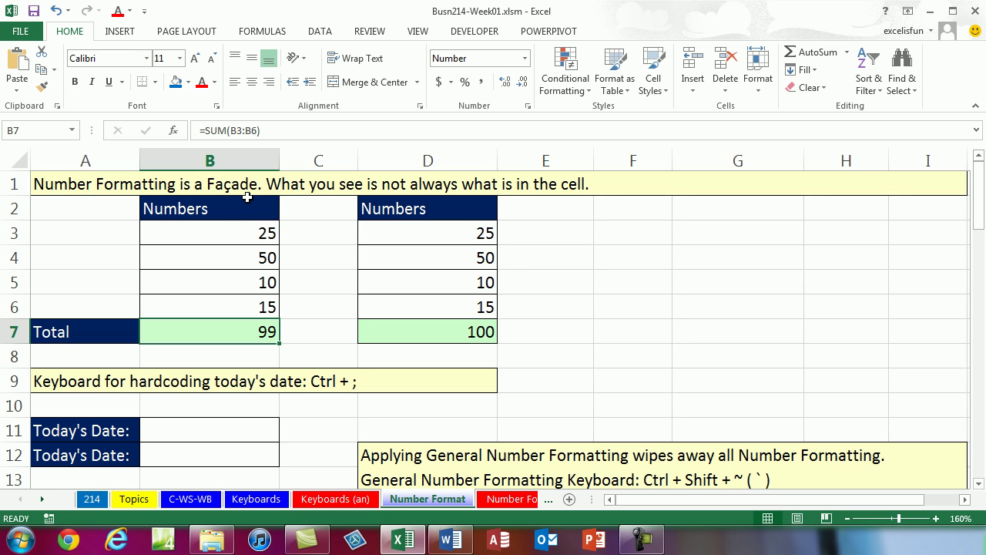
left_click_drag(242, 234, 241, 308)
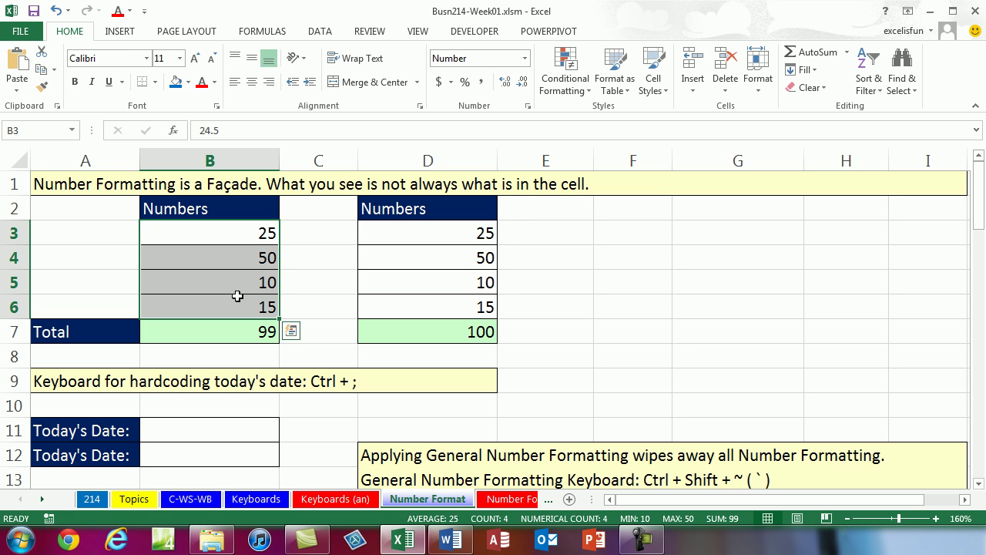
- Enter today's date, 9/20/2013, as a hardcoded value in B11 and B12, keeping B12 selected
left_click(199, 433)
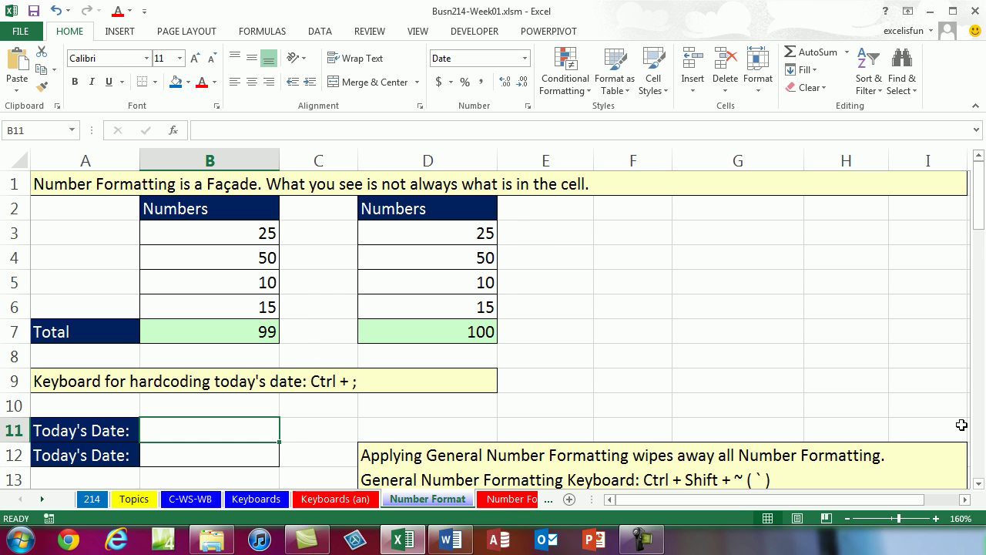
left_click(979, 484)
left_click(979, 484)
left_click(979, 484)
left_click(979, 483)
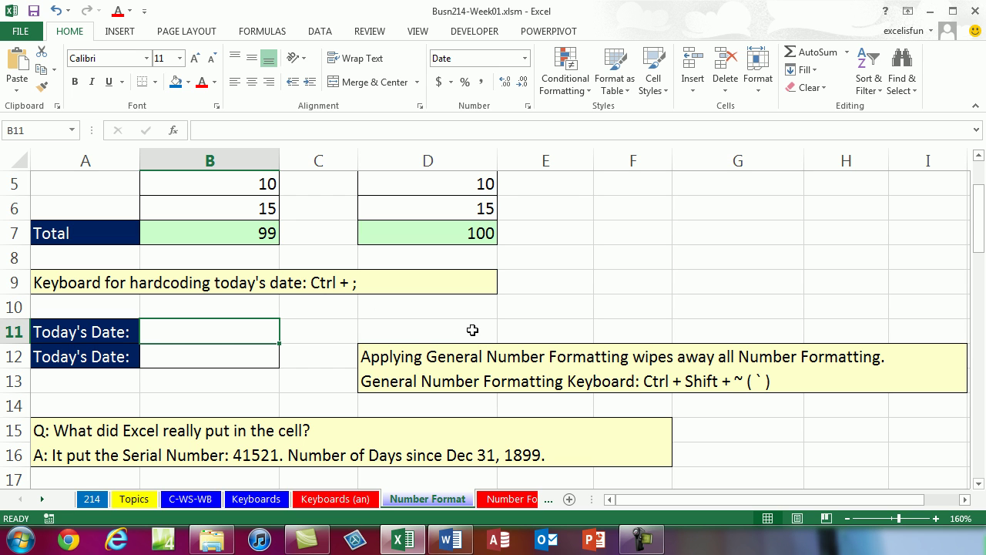
key("ctrl+semicolon")
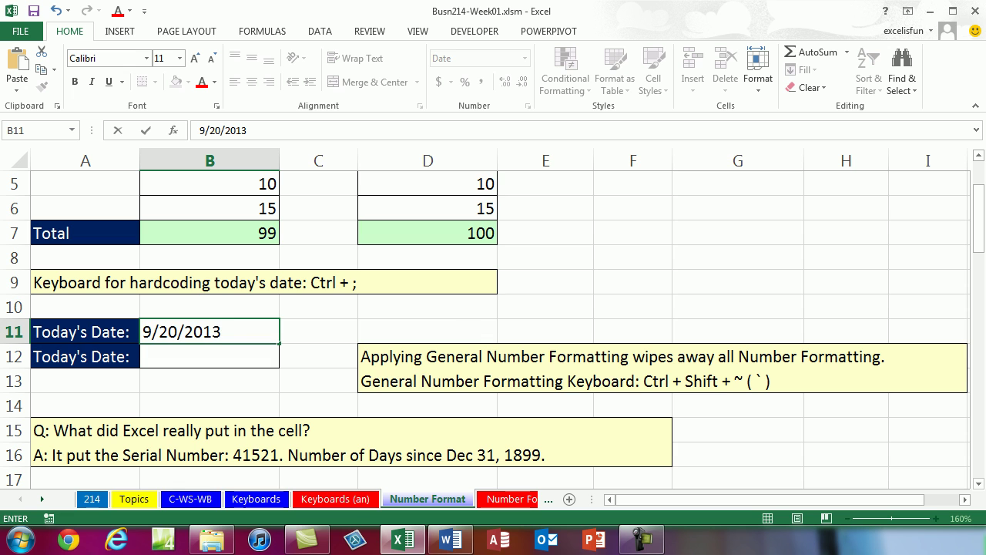
key("Return")
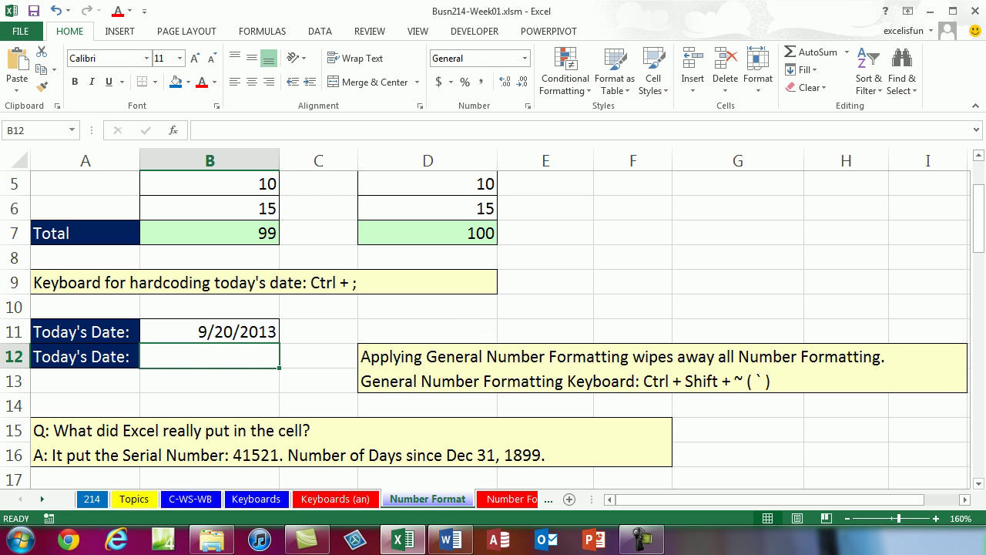
key("ctrl+semicolon")
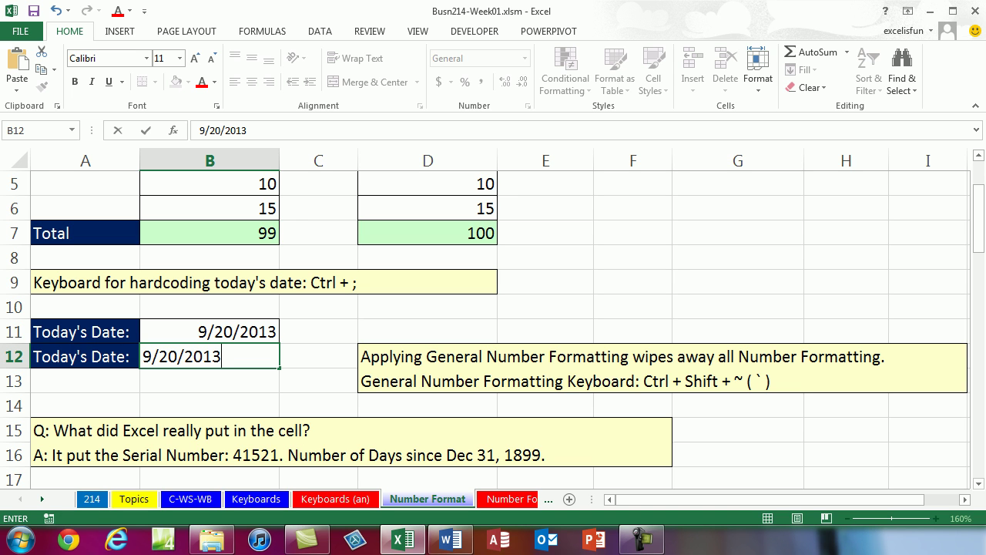
key("ctrl+Return")
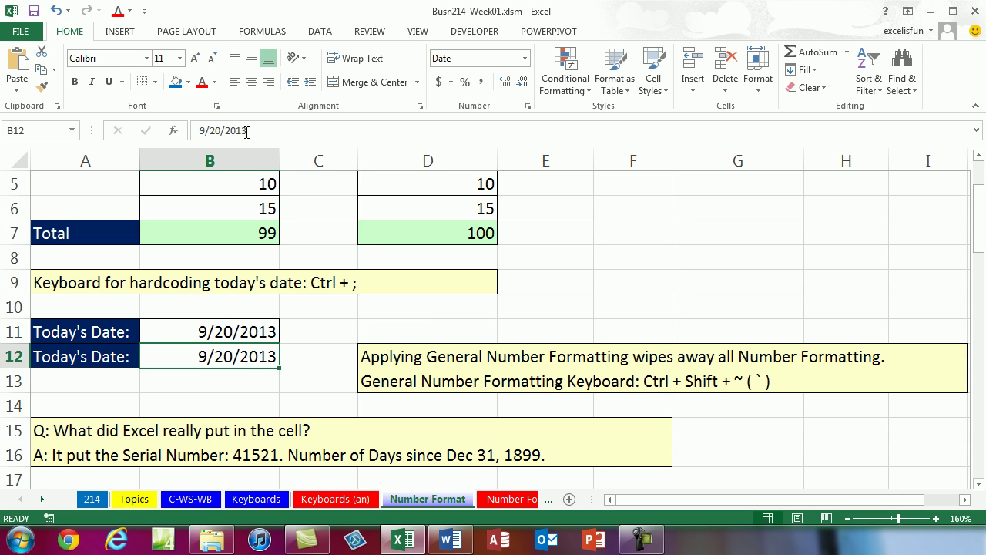
- Apply the General number format to the date in B12, and select the date in A20 of the Date Math table
left_click(525, 59)
left_click(474, 86)
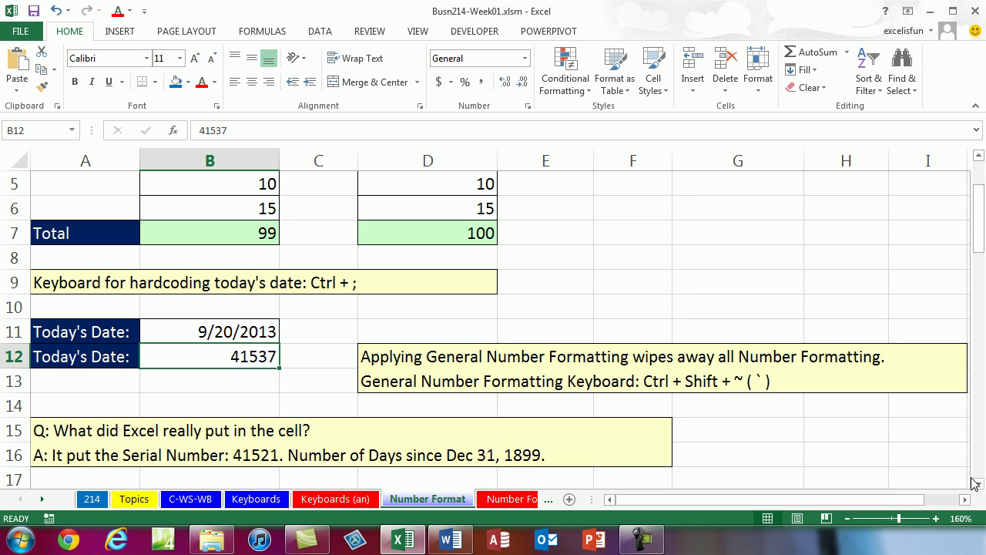
left_click_drag(979, 487, 978, 487)
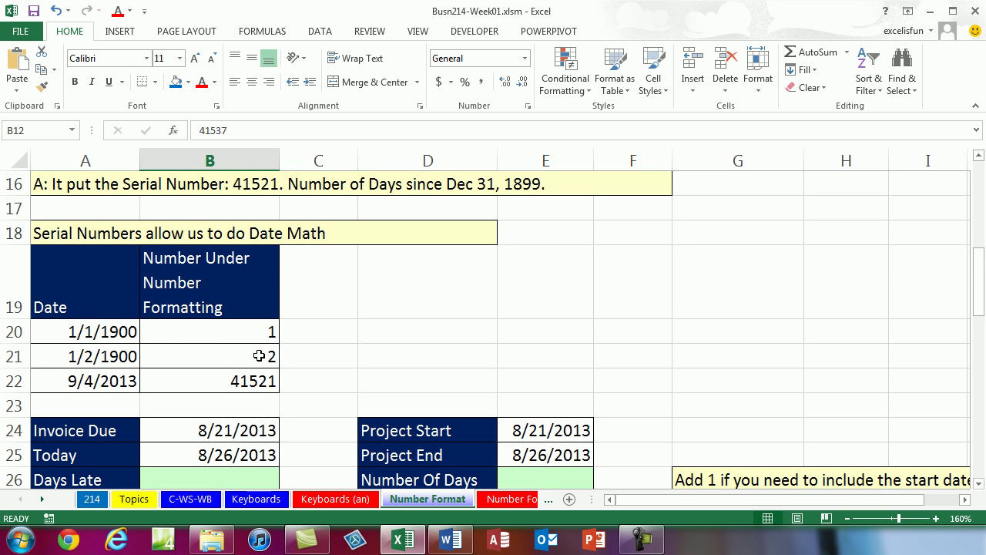
left_click(111, 328)
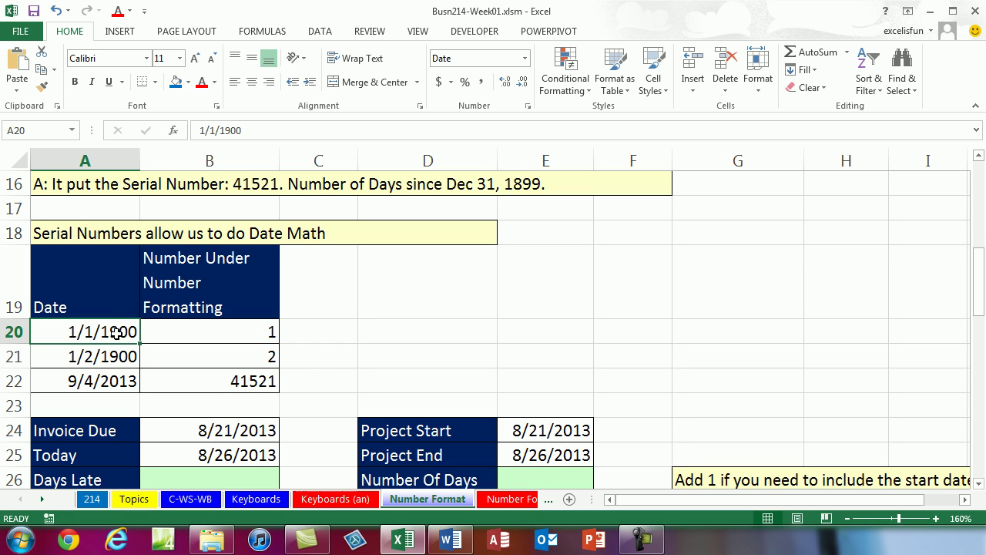
- Select the empty Days Late cell B26 below the Invoice Due and Today dates
left_click(980, 484)
left_click(979, 484)
left_click(980, 485)
left_click(979, 484)
left_click(980, 485)
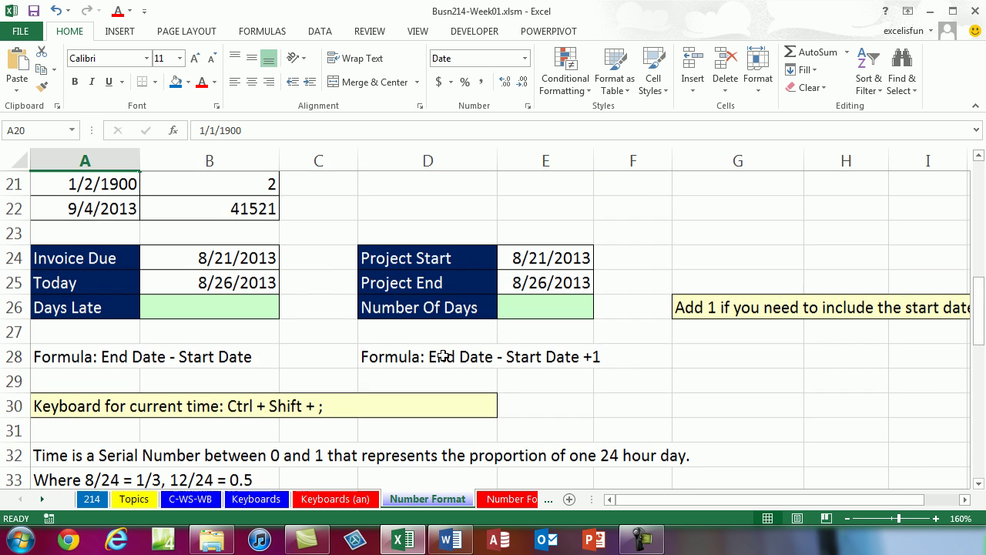
left_click(172, 307)
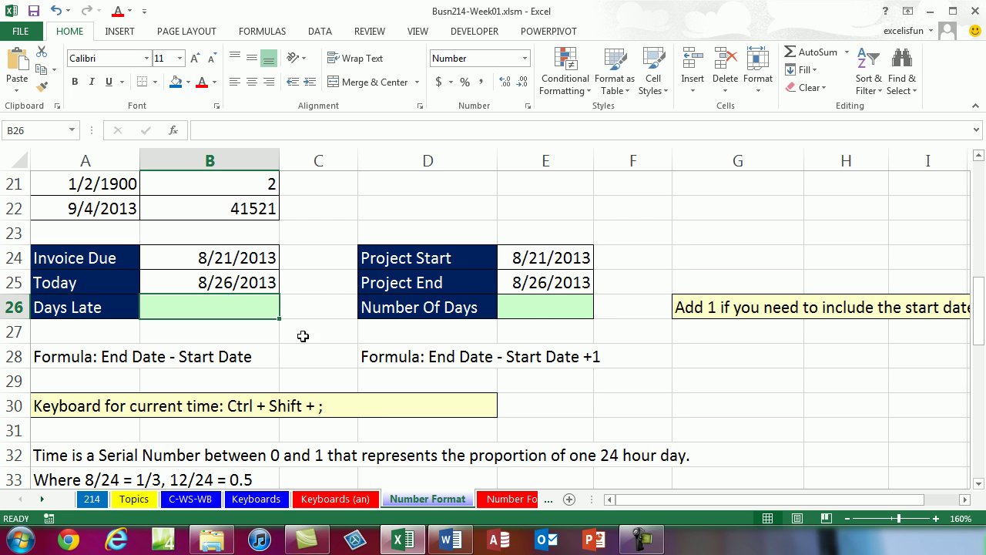
type("=")
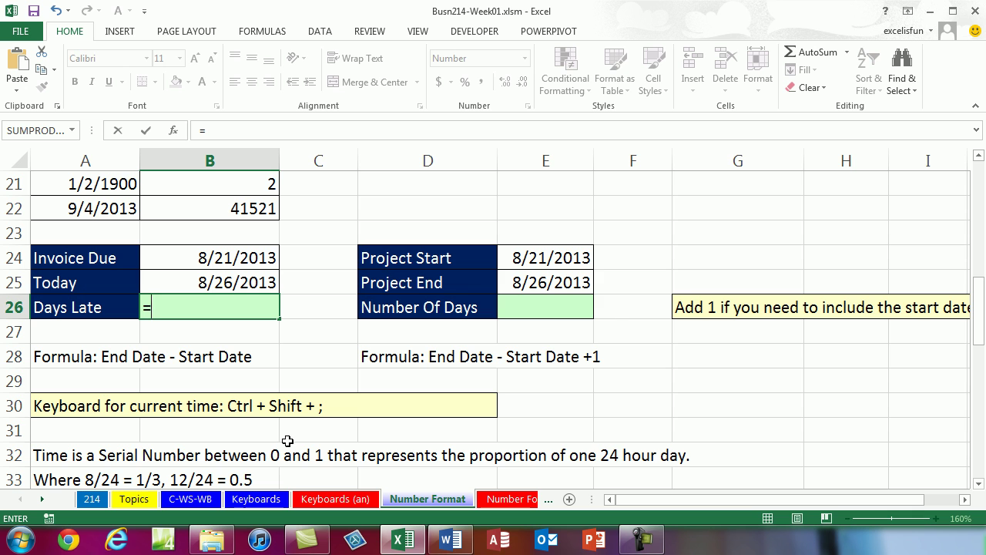
left_click(339, 227)
left_click(530, 198)
key("Escape")
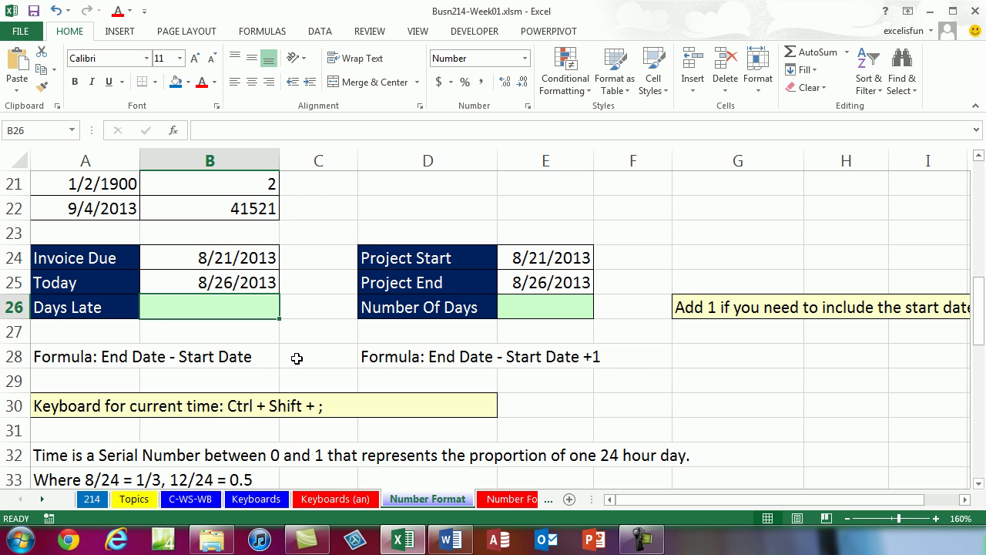
- Calculate Days Late in B26 by subtracting the invoice due date from today's date with =B25-B24
type("=")
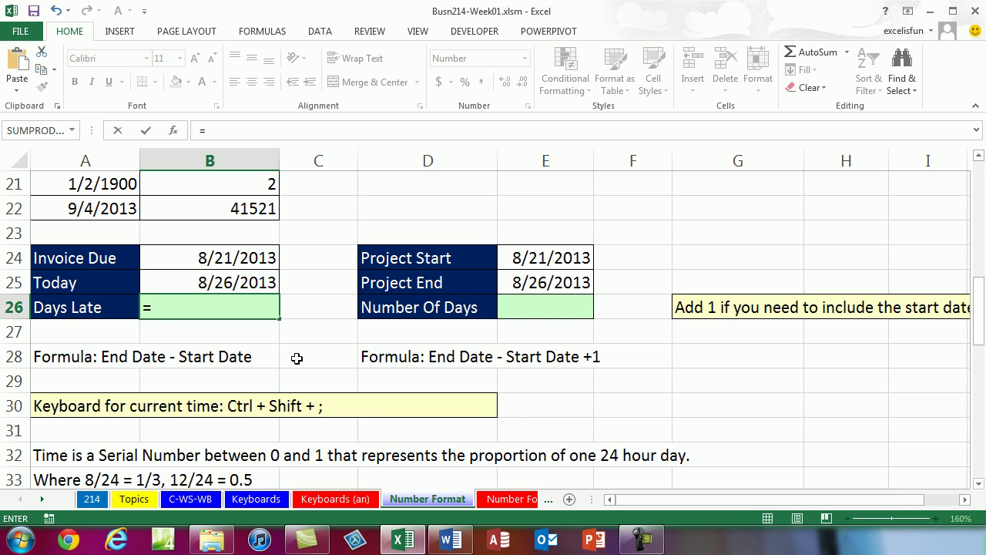
key("Up")
type("-")
key("Up")
key("Up")
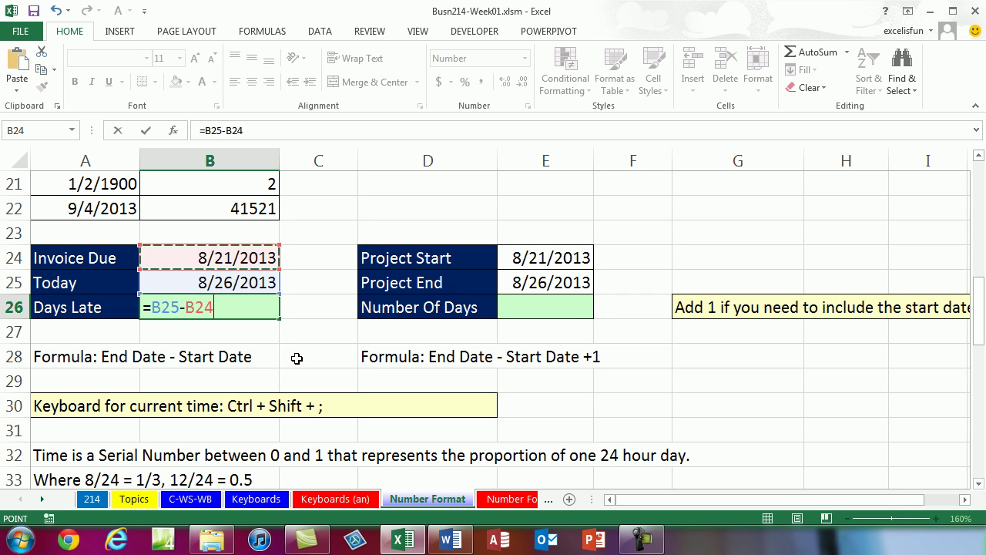
key("ctrl+Return")
- Switch the dates in B24:B25 to the General number format and back to the date format twice
left_click_drag(223, 257, 236, 278)
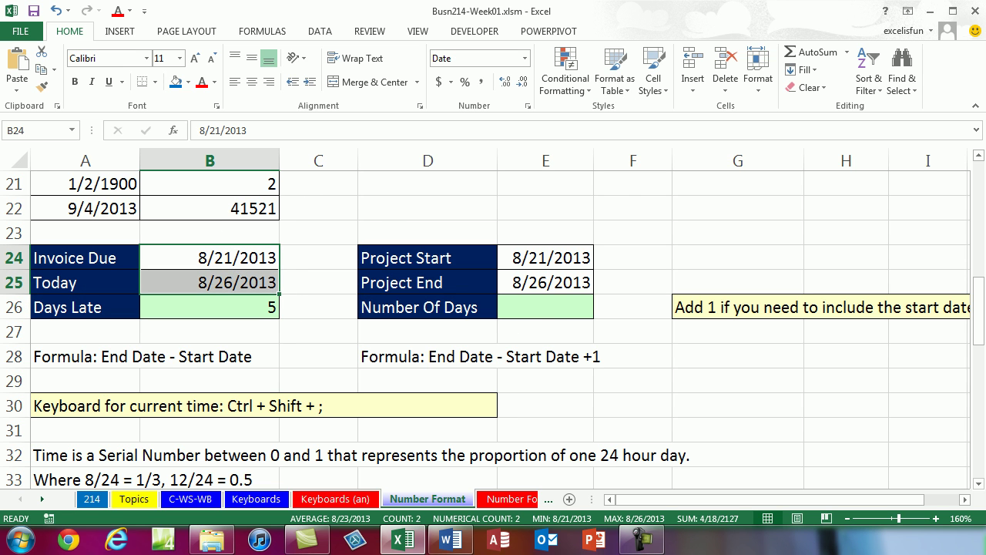
left_click(523, 67)
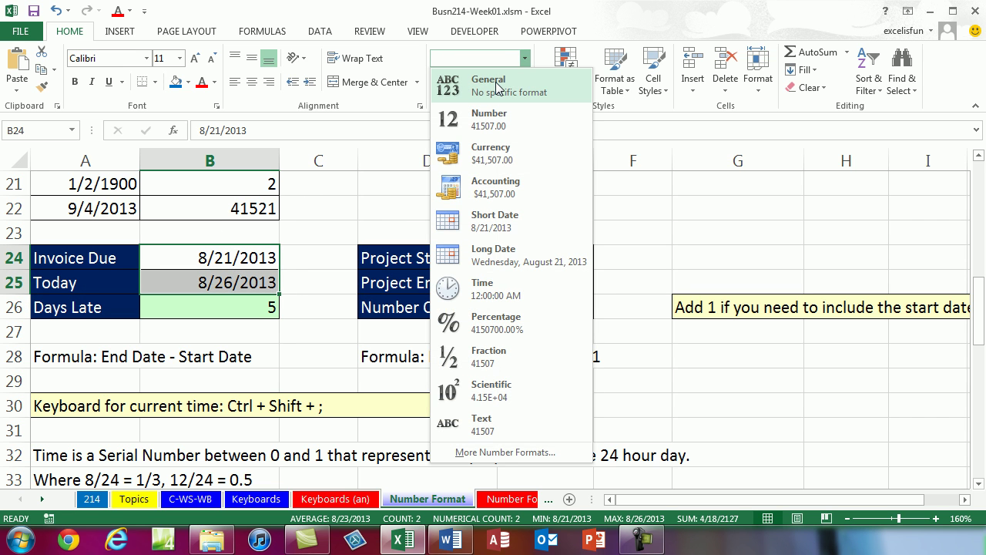
key("Escape")
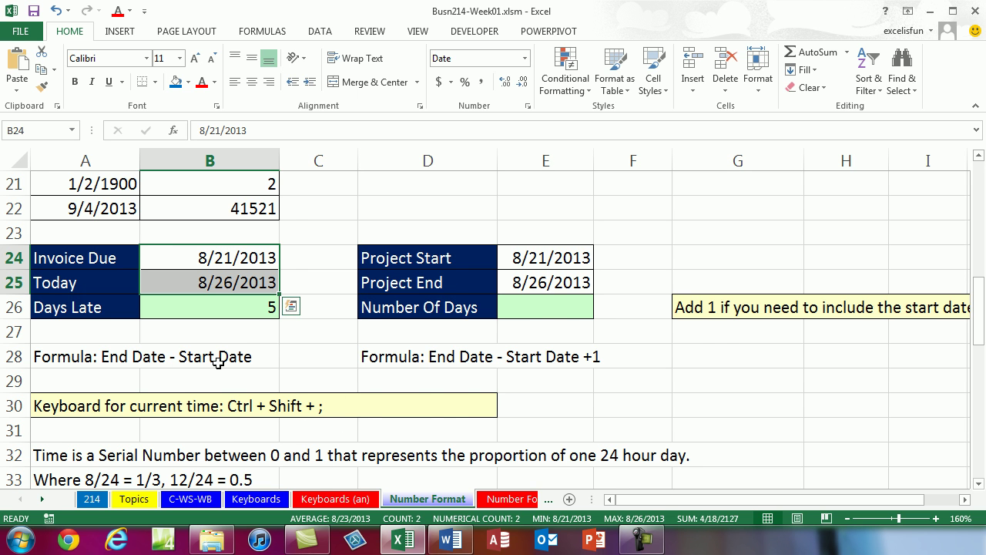
scroll(216, 362, "up", 2)
scroll(235, 362, "up", 2)
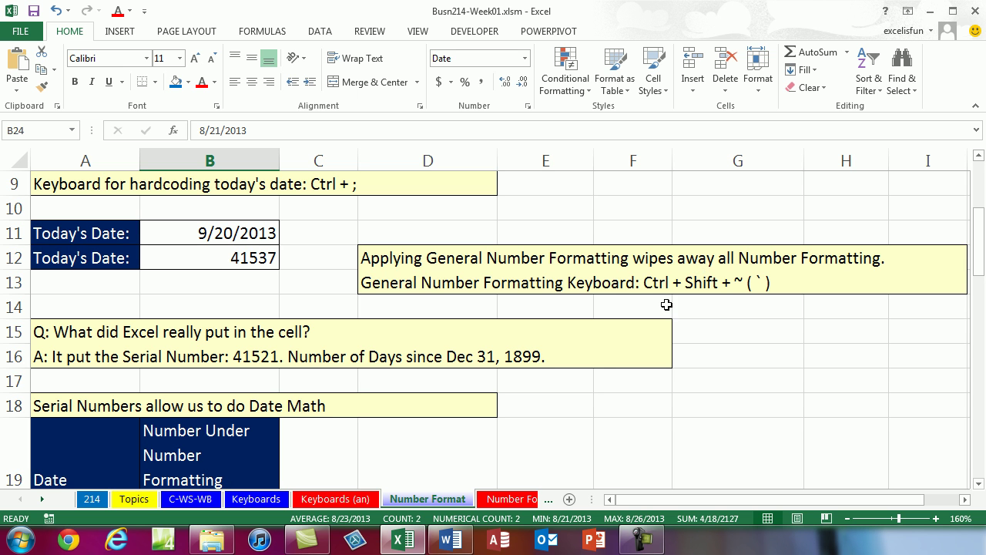
scroll(748, 303, "down", 4)
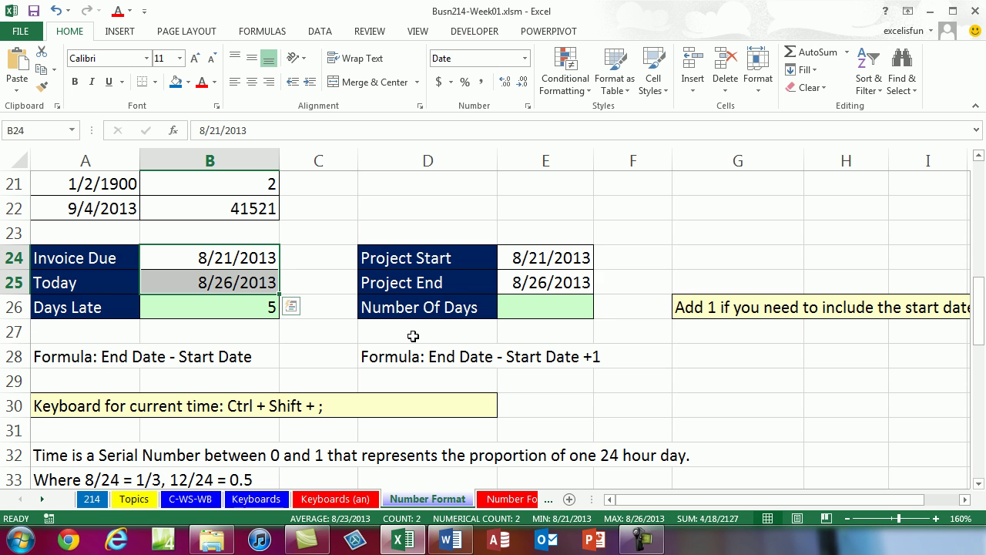
key("ctrl+shift+asciitilde")
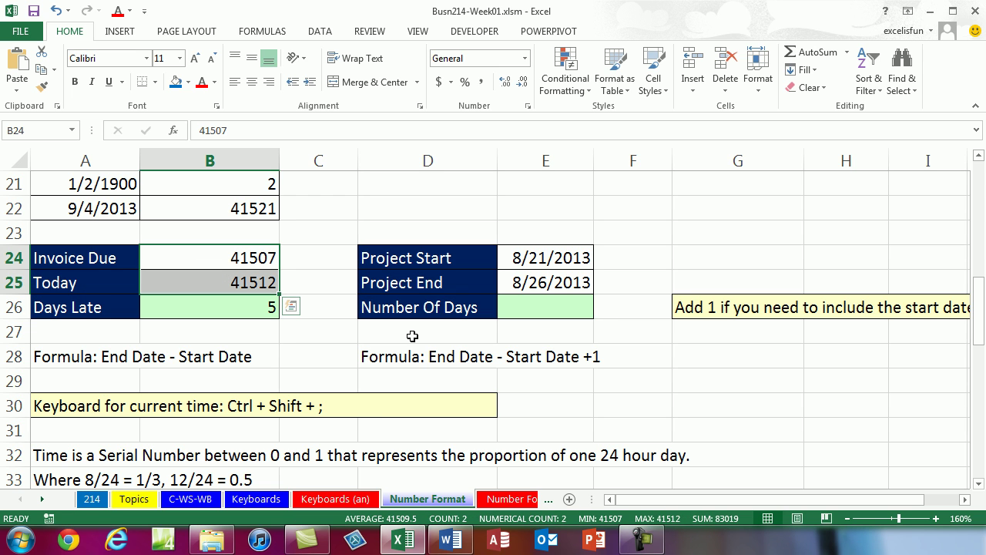
key("ctrl+shift+numbersign")
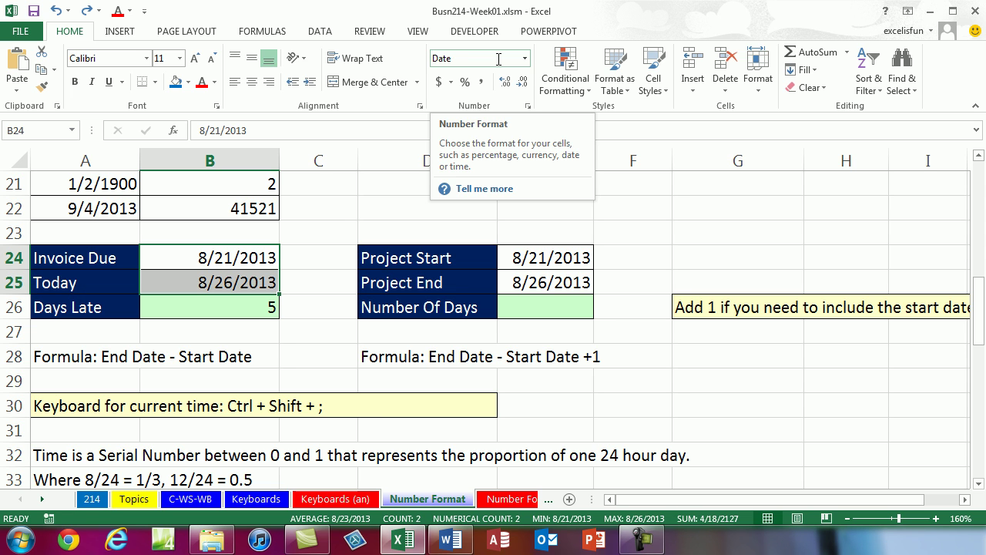
key("ctrl+shift+grave")
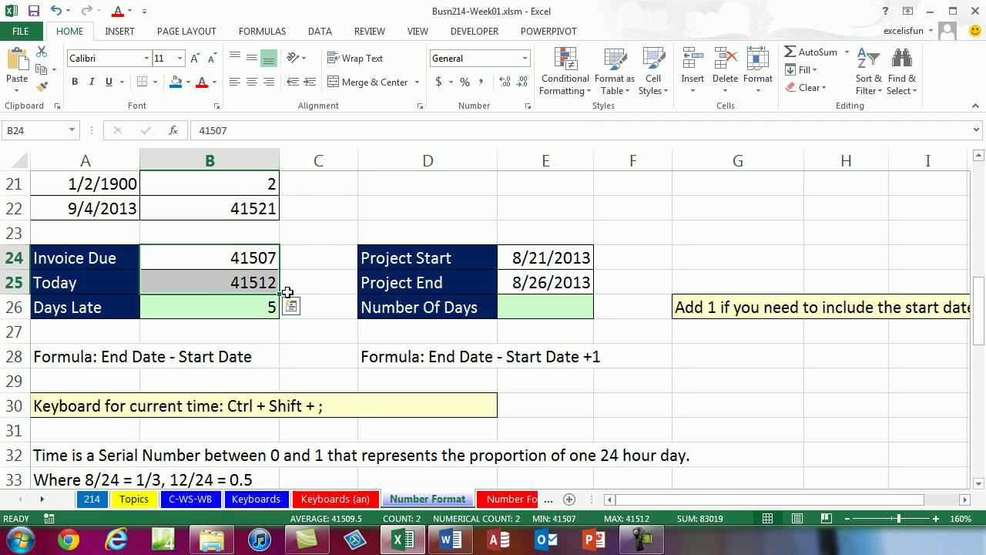
key("ctrl+z")
- Calculate the project's Number Of Days in E26, including the start date, with =E25-E24+1
left_click(546, 306)
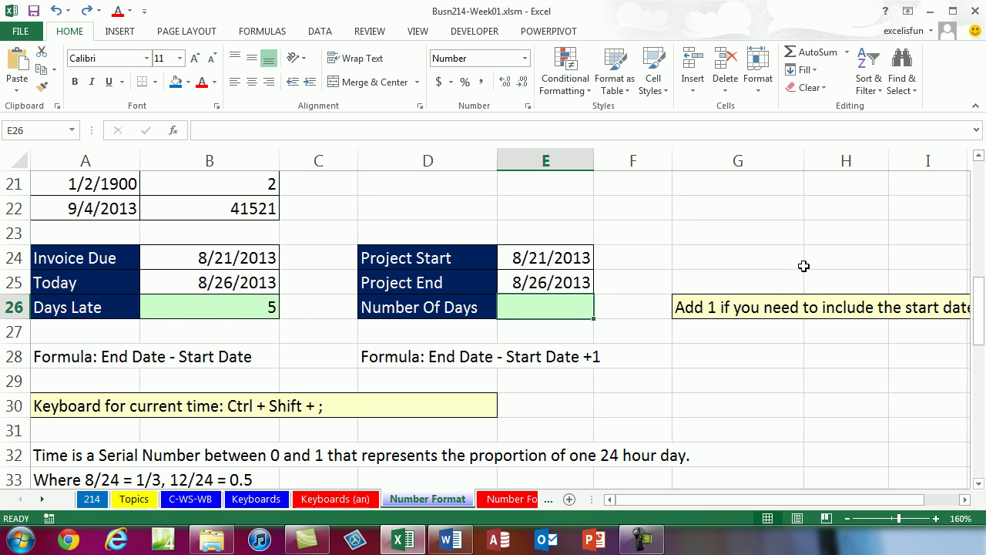
type("=")
key("Up")
type("-")
key("Up")
key("Up")
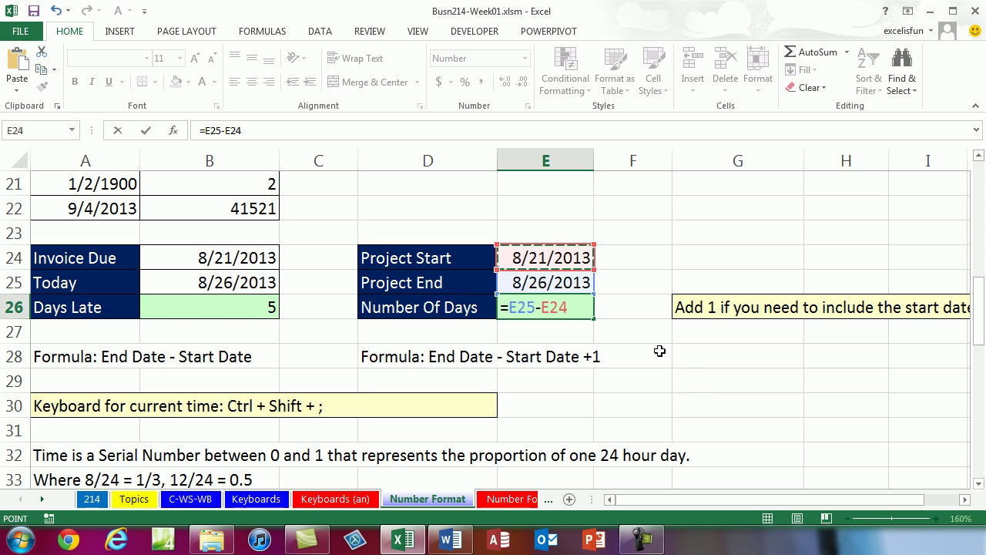
type("+")
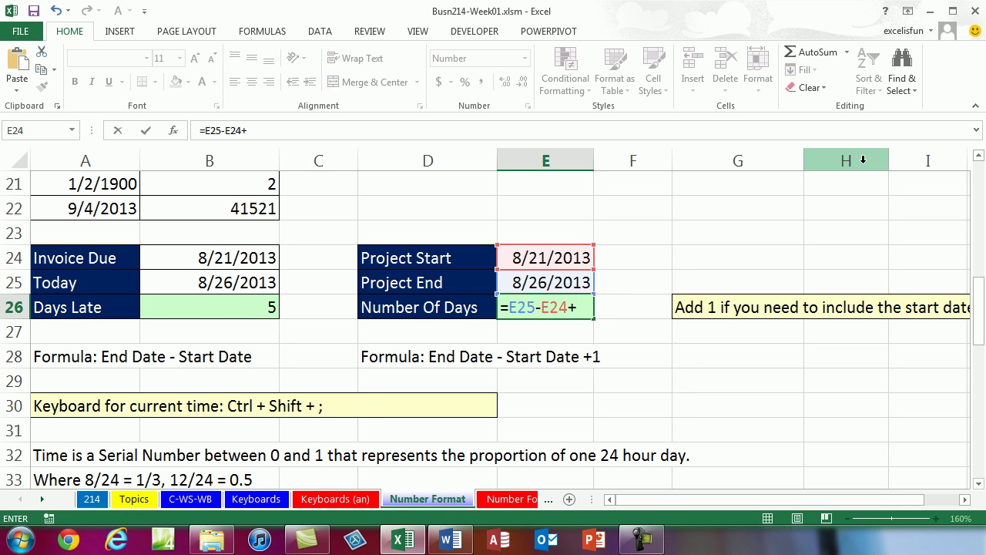
type("1")
key("Return")
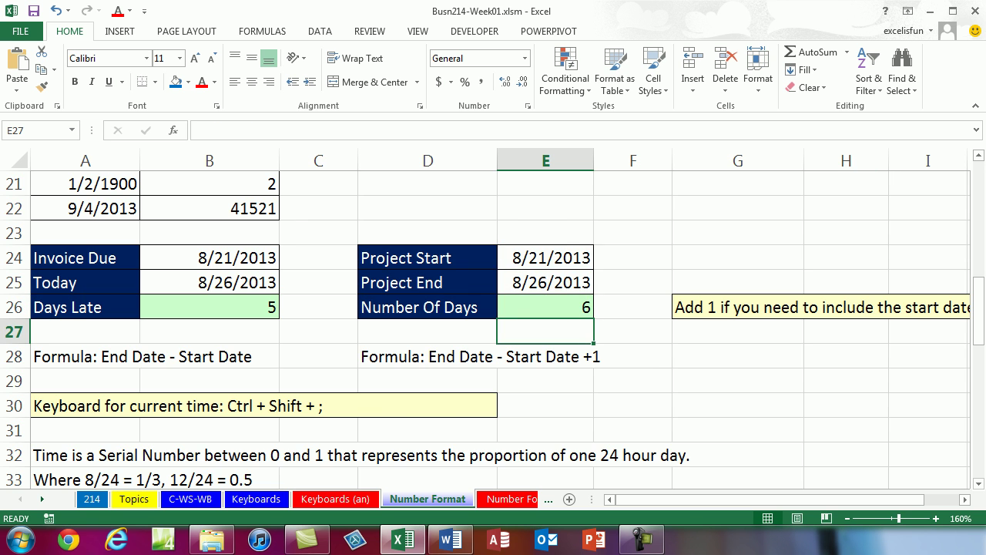
- Hardcode today's date, 9/20/2013, in F30 and the current time, 1:33 PM, in G30
scroll(900, 281, "down", 2)
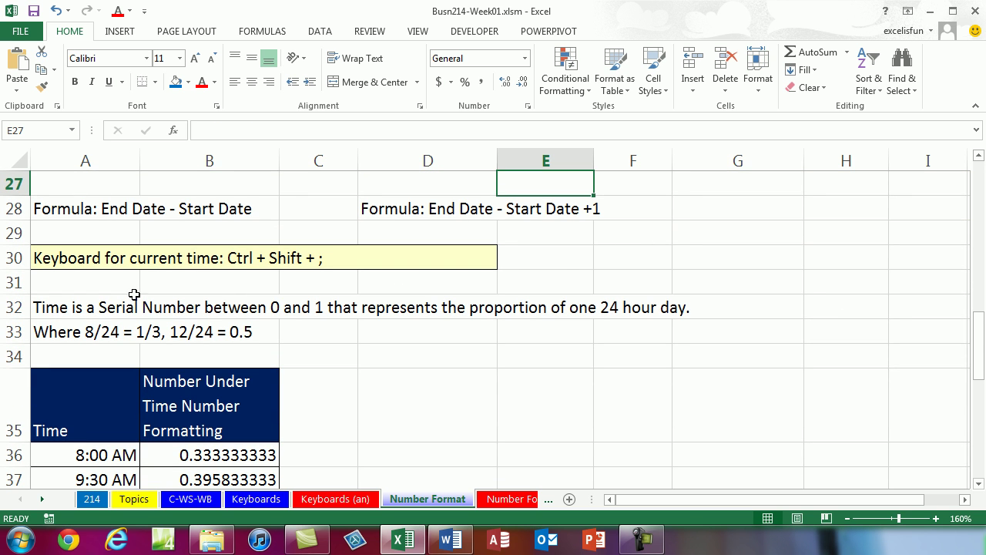
left_click(660, 259)
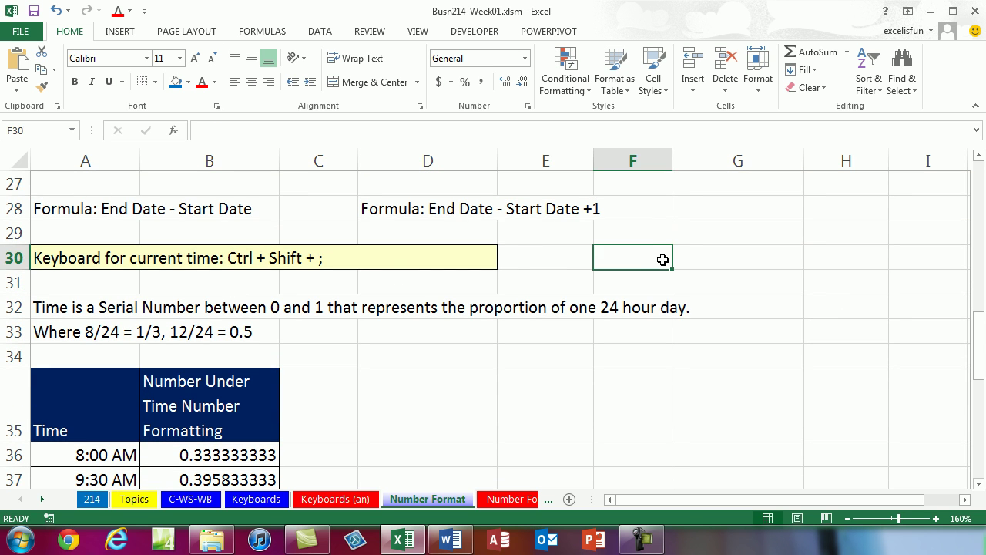
key("ctrl+semicolon")
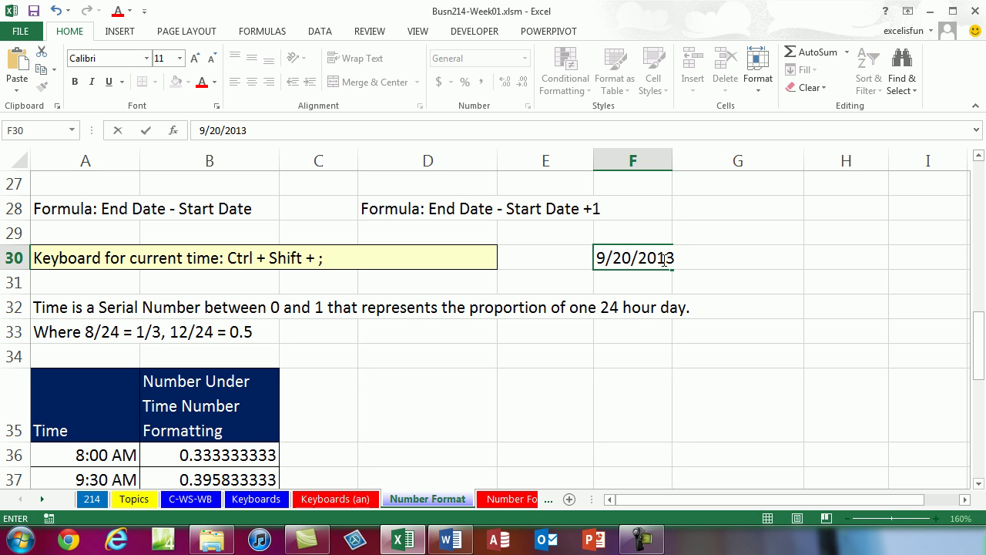
key("Tab")
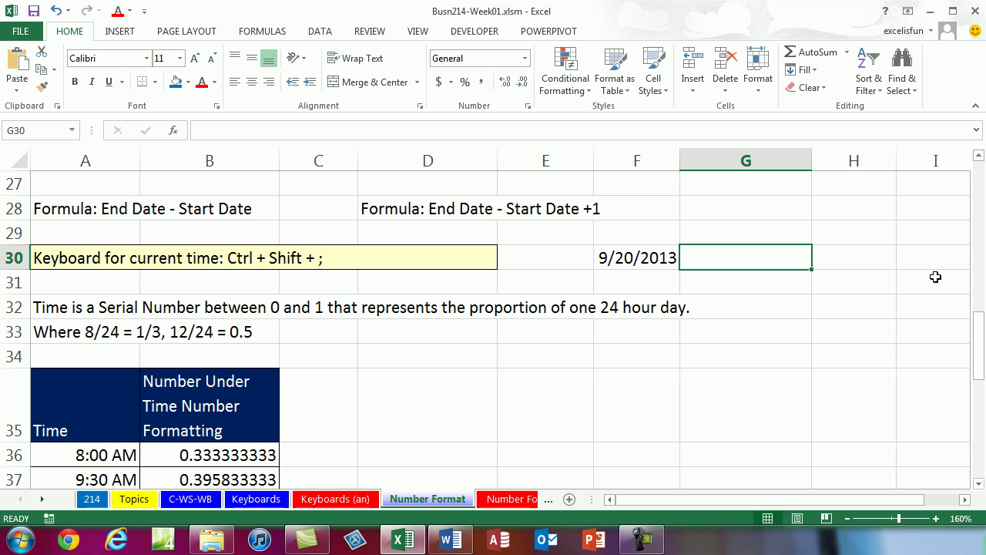
key("ctrl+shift+semicolon")
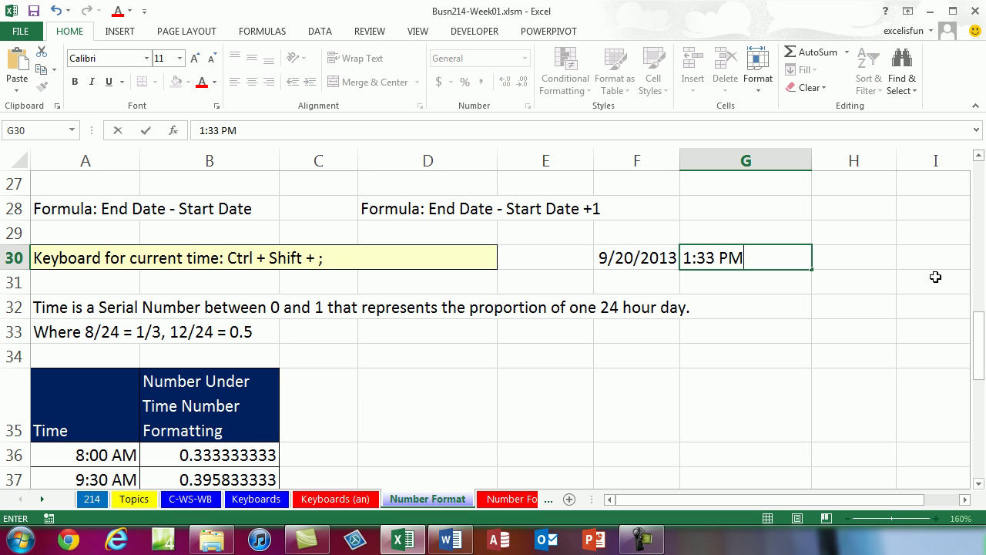
key("Return")
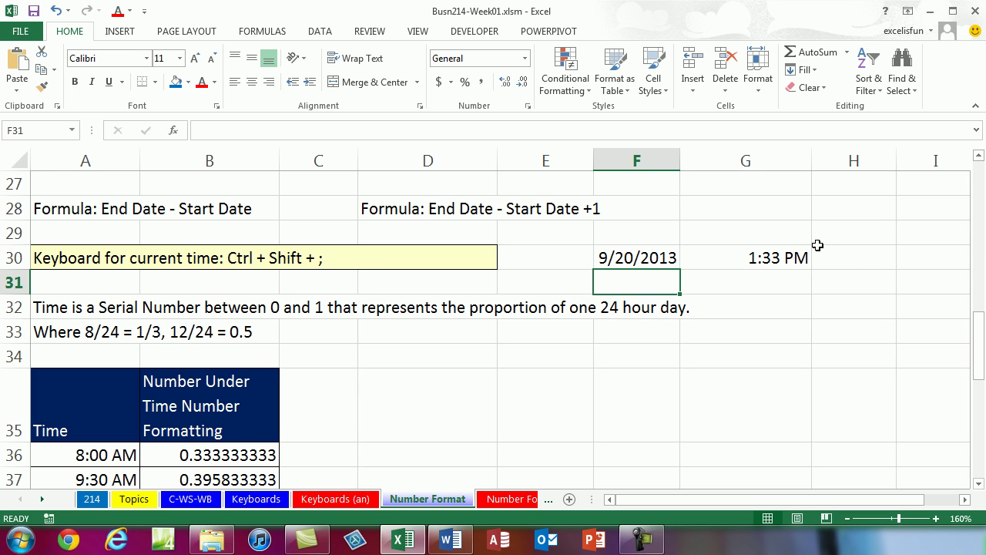
- Hardcode the current date and time together in F31 as 9/20/2013 1:34 PM
key("ctrl+semicolon")
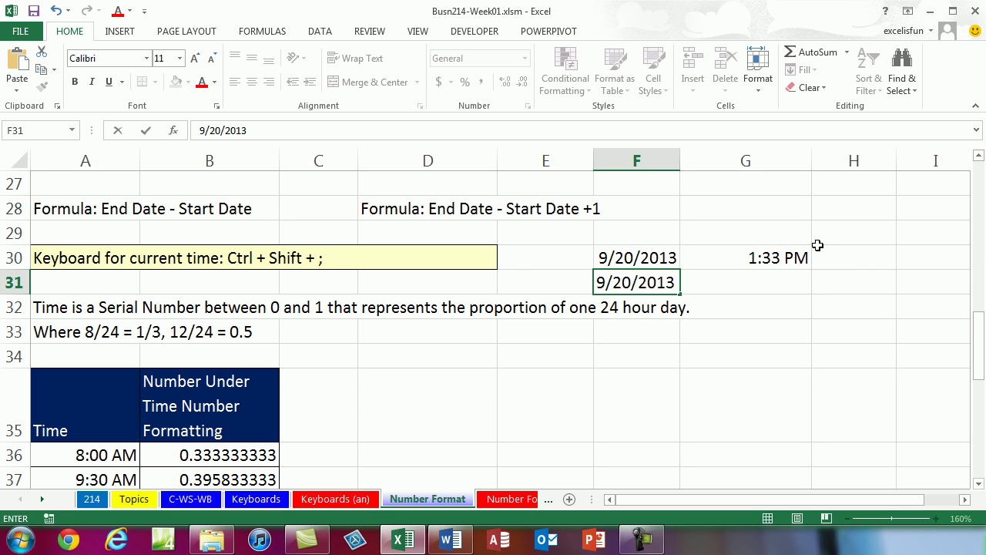
key("ctrl+shift+semicolon")
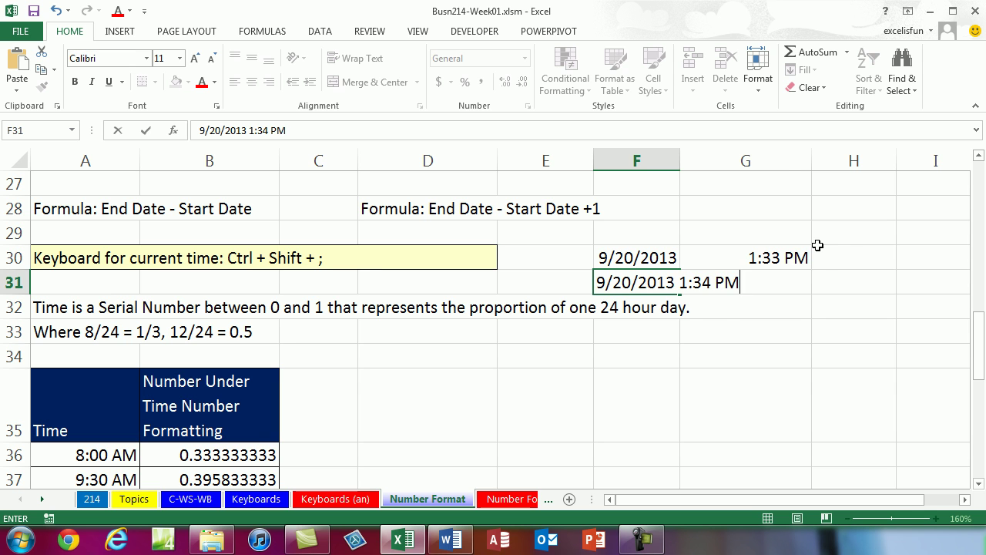
key("Return")
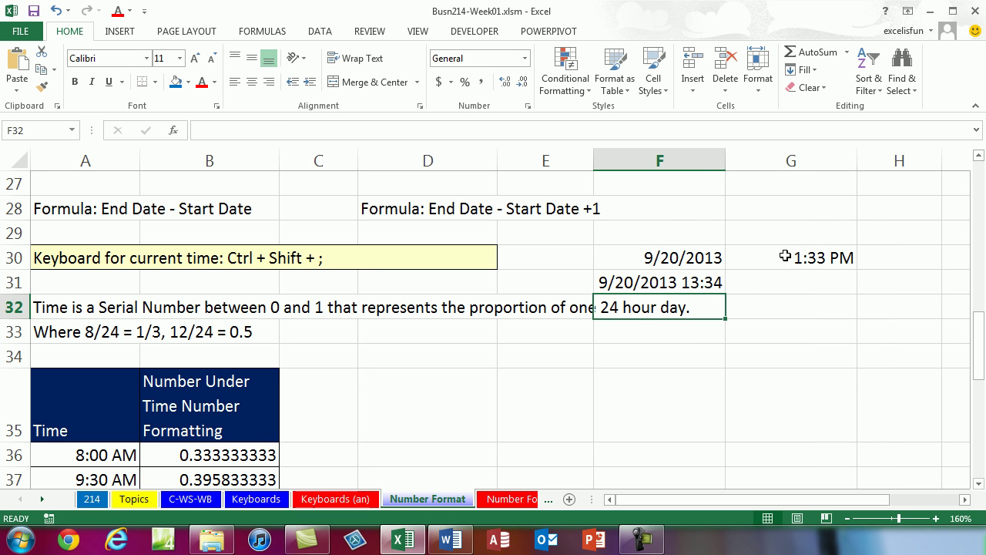
- Enter =8/24 in D36, beside the 8:00 AM row of the Time table
left_click(558, 400)
scroll(555, 412, "down", 2)
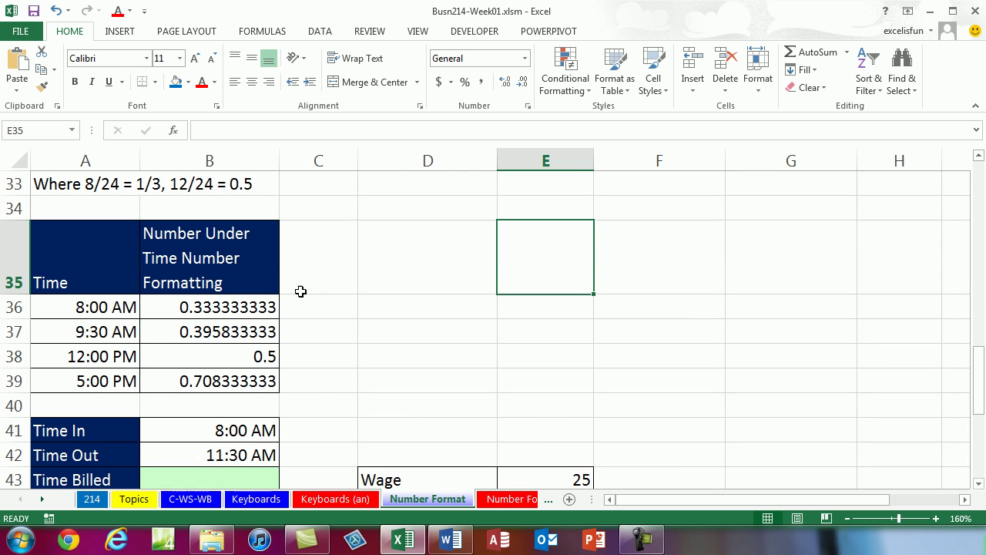
left_click(978, 483)
left_click(978, 483)
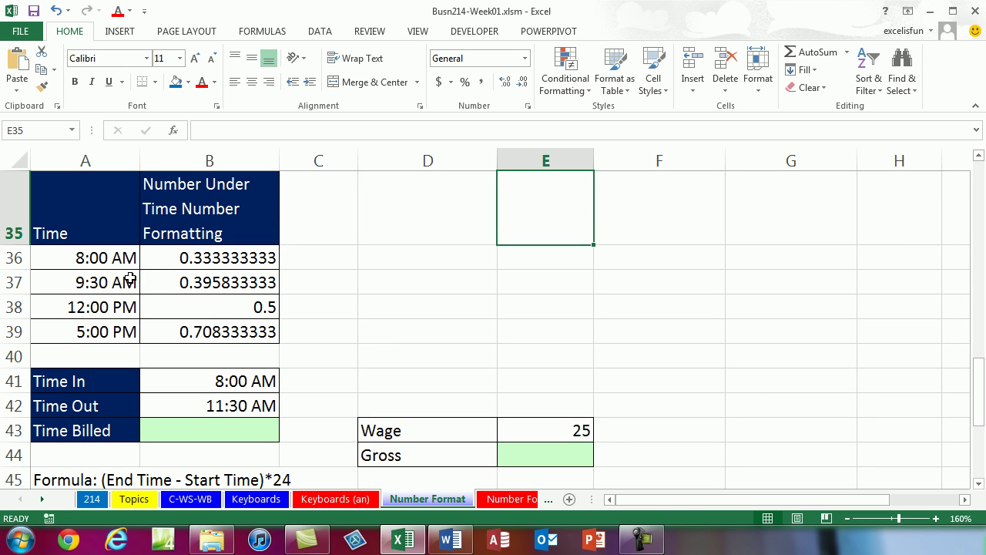
left_click(438, 258)
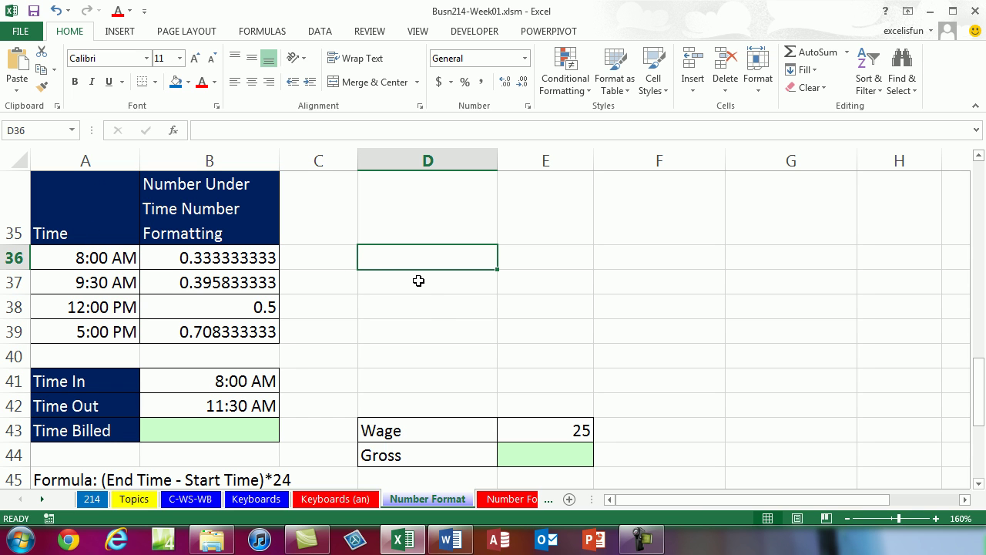
type("=8")
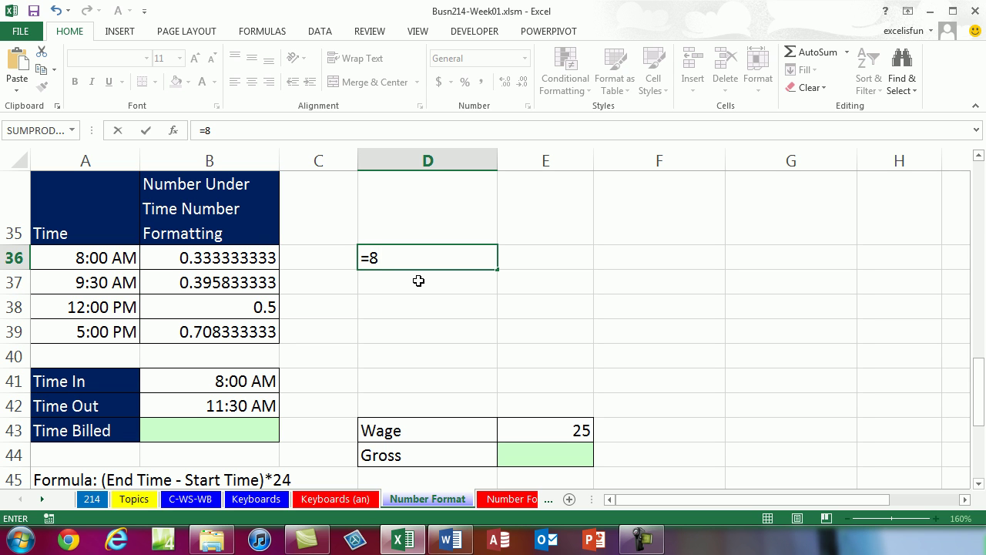
type("/24")
key("Return")
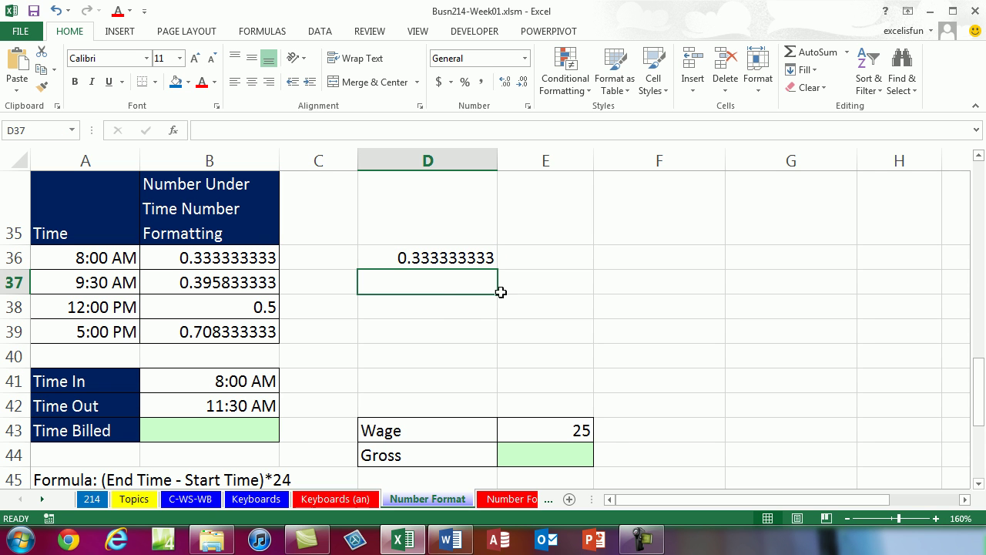
- Enter =12/24 in D38, beside the 12:00 PM row, and select the Time Billed cell B43
left_click(446, 308)
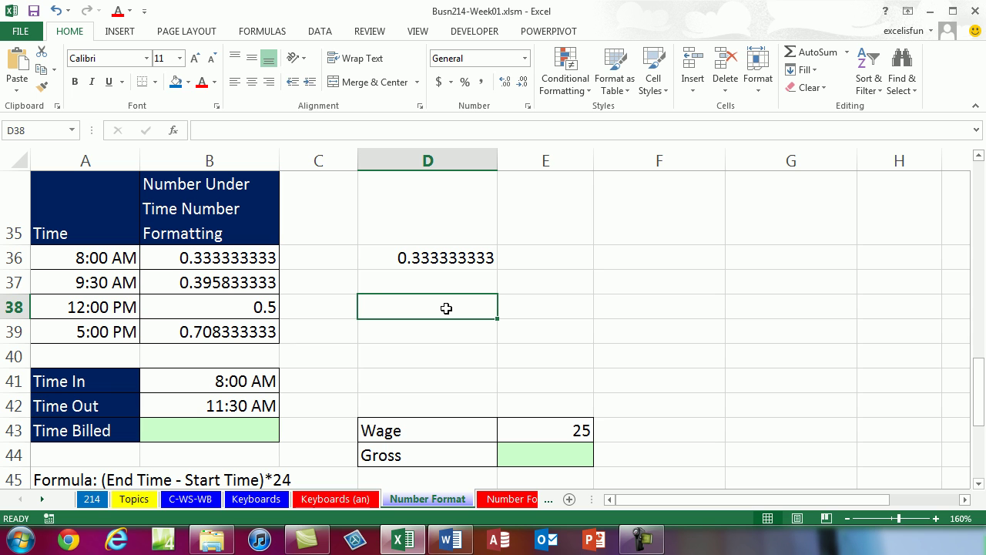
type("=12/24")
key("ctrl+Return")
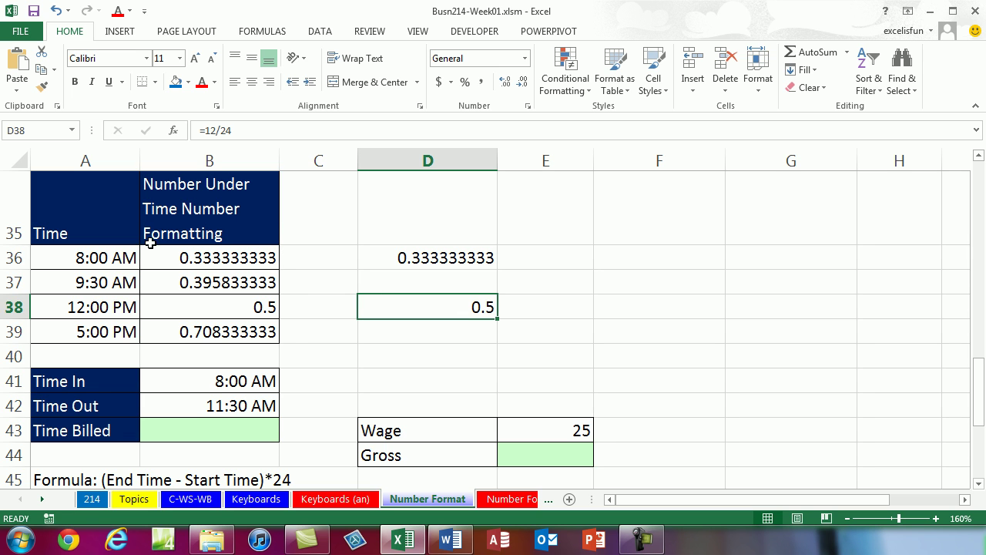
left_click(239, 434)
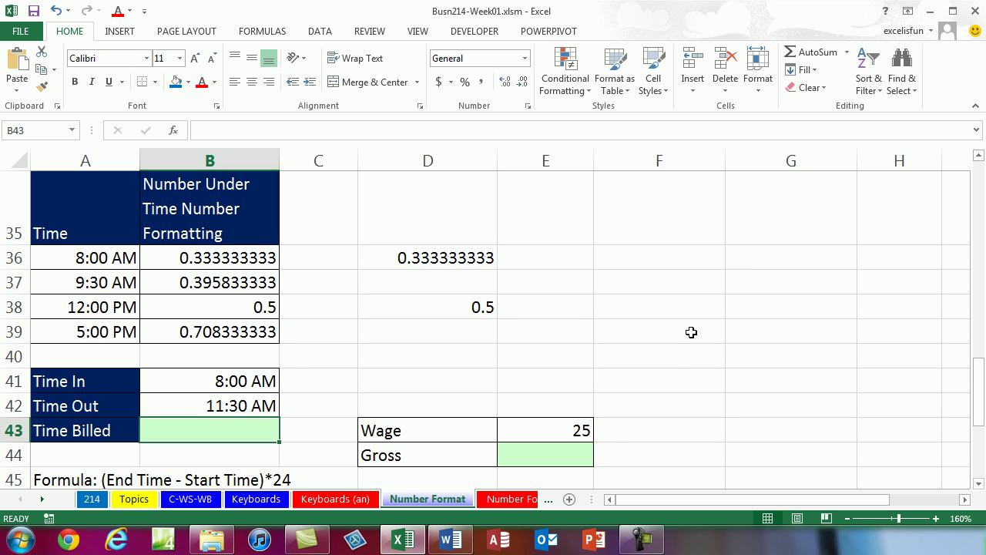
- Enter =B42-B41 in the Time Billed cell B43 and review the cells it references
type("=")
key("Up")
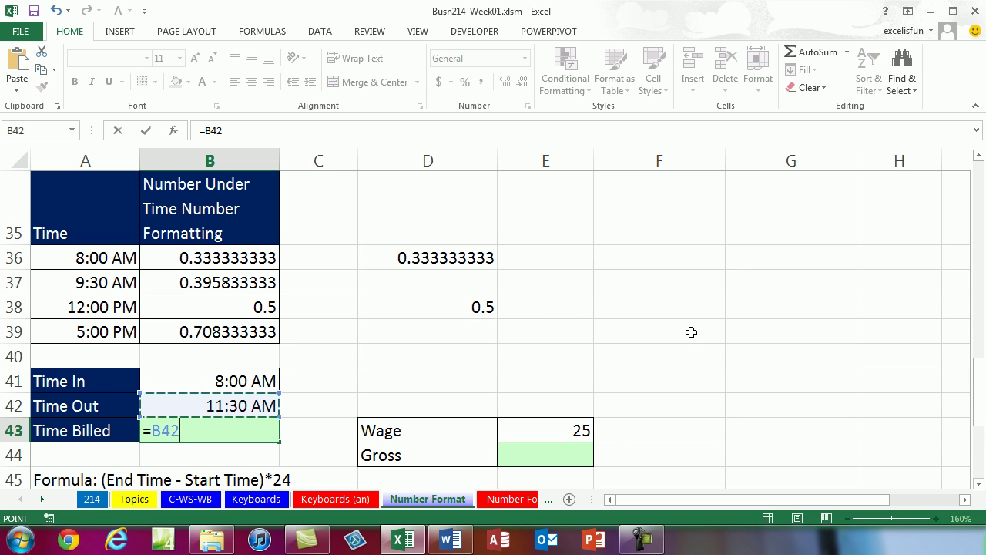
type("-")
key("Up")
key("Up")
key("ctrl+Return")
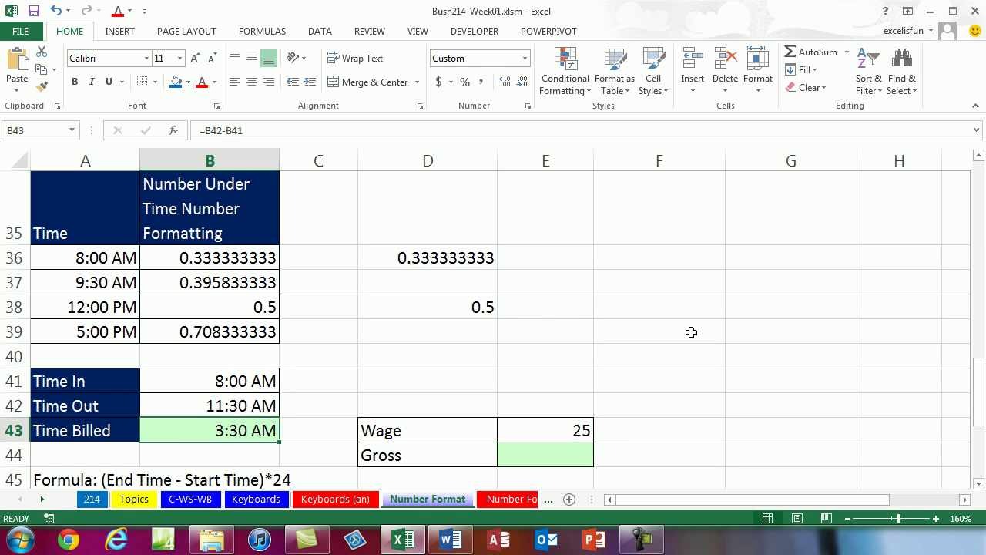
double_click(240, 439)
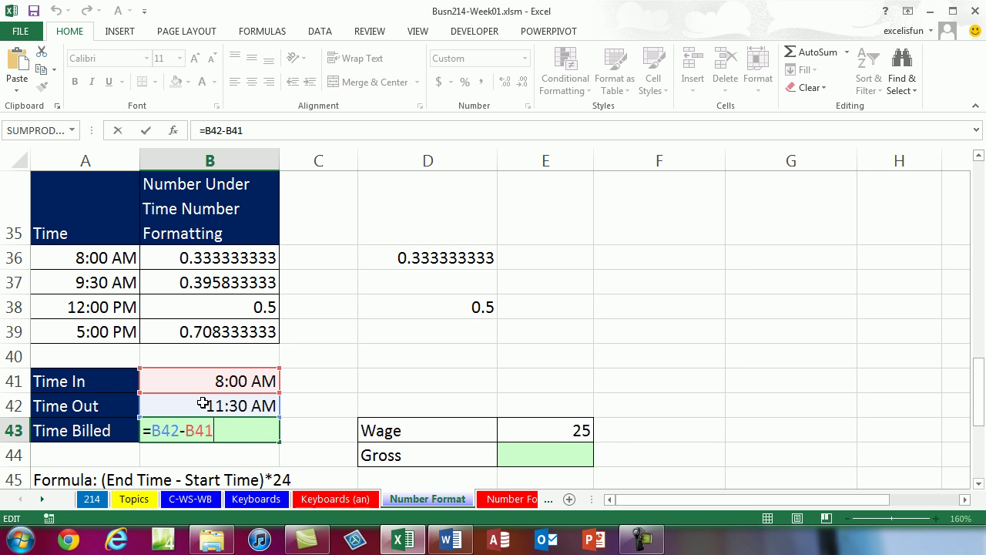
key("ctrl+Return")
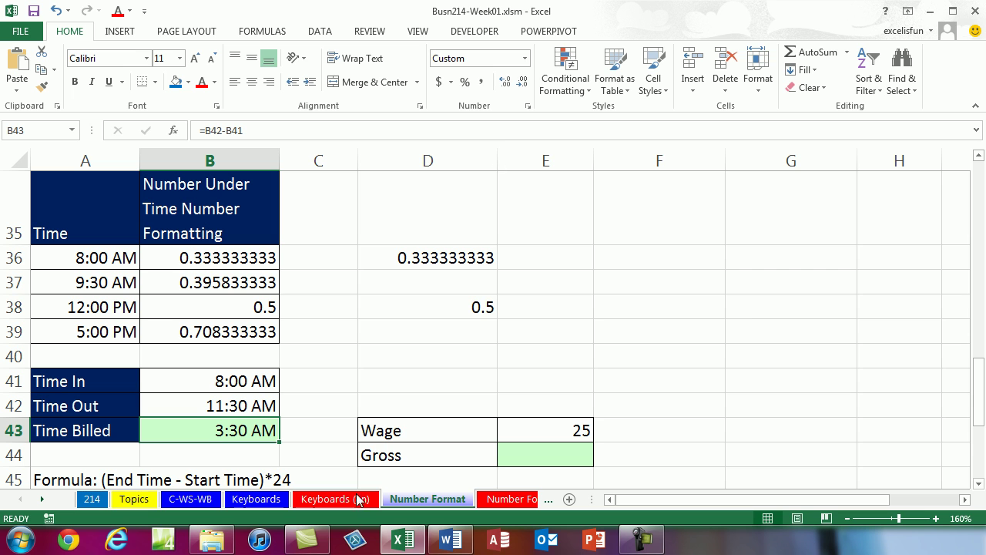
- Switch B43 to the General number format and back to the time format
left_click(524, 57)
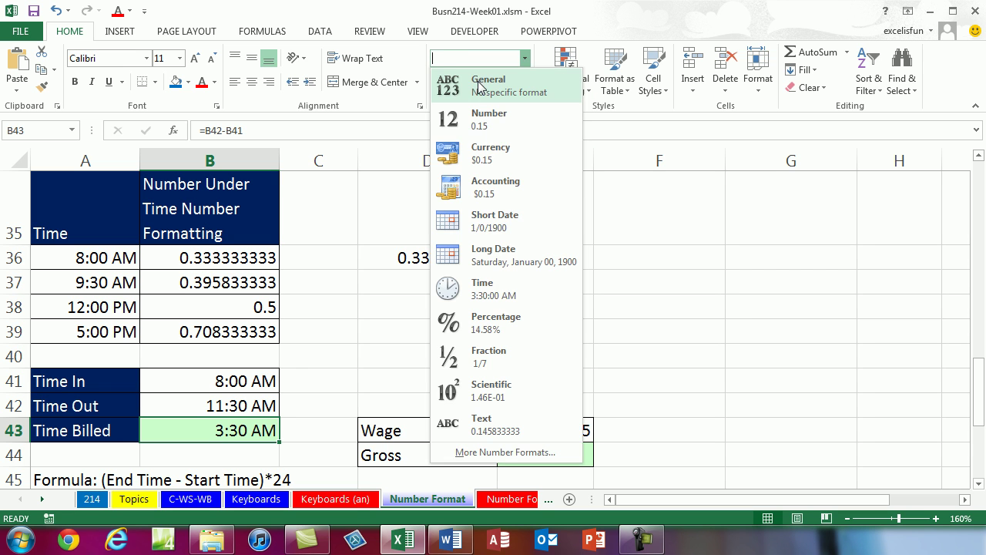
key("Escape")
key("ctrl+shift+grave")
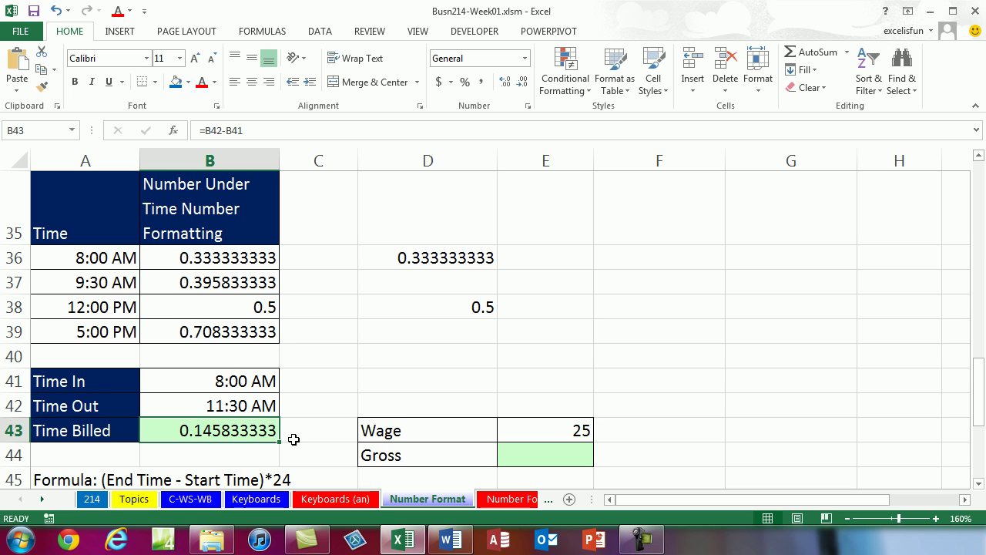
key("ctrl+shift+2")
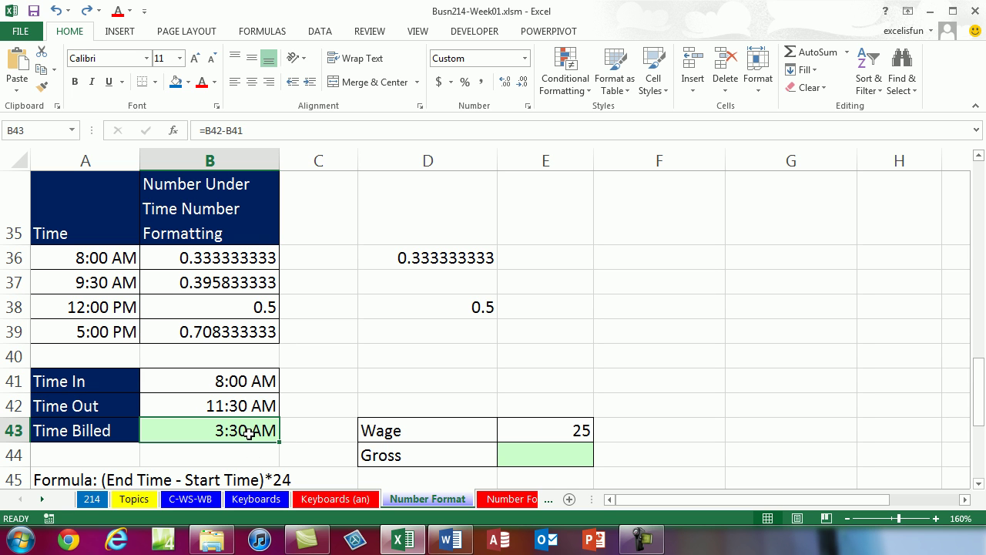
- Format the Wage value in E43 as Currency
left_click(563, 462)
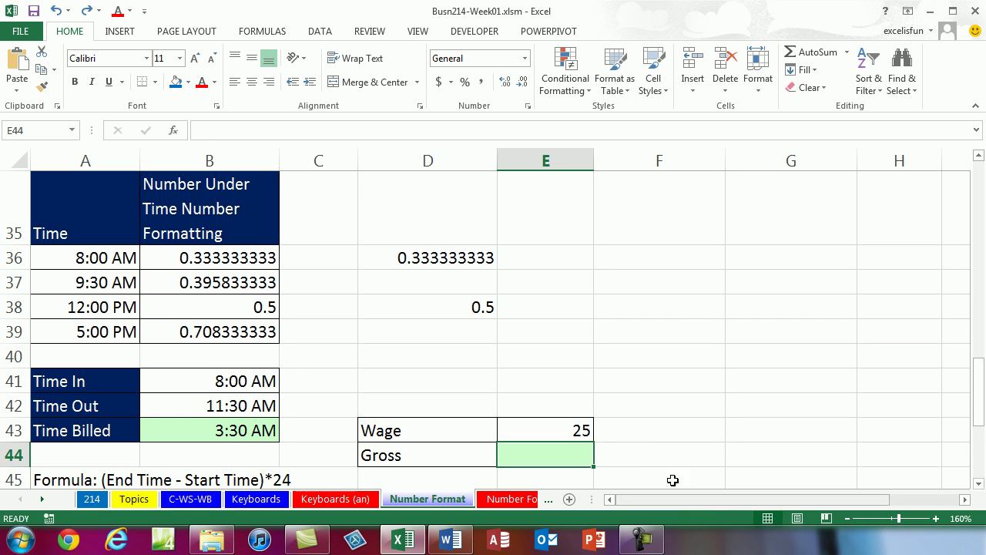
left_click(534, 424)
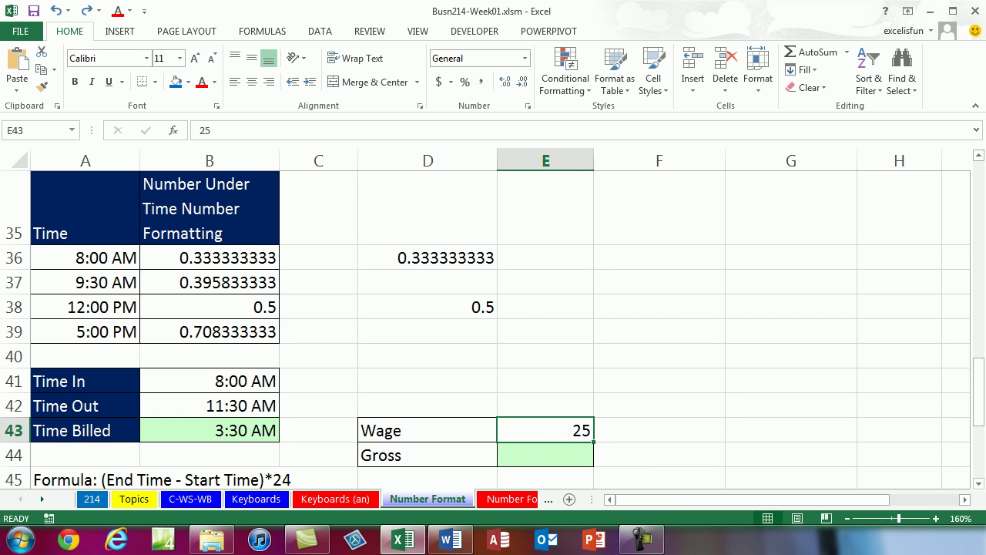
key("ctrl+shift+4")
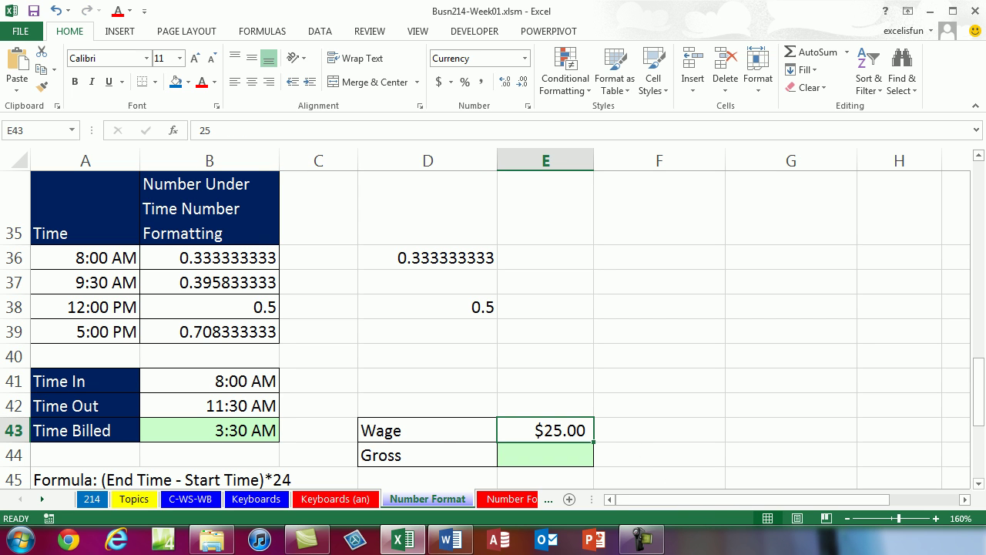
- Enter =E43*B43 in the Gross cell E44 and format it as Currency
left_click(530, 445)
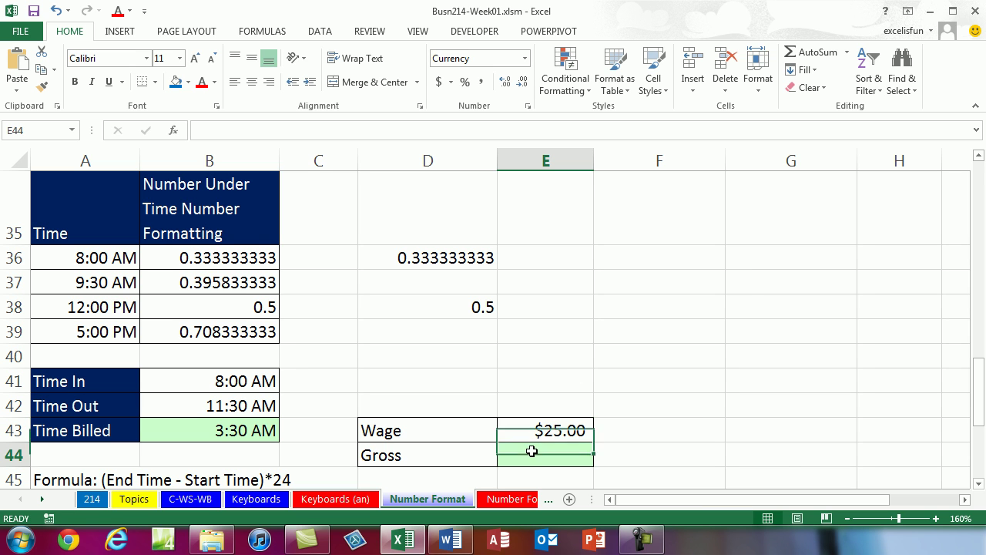
type("=")
key("Up")
type("*")
left_click(234, 430)
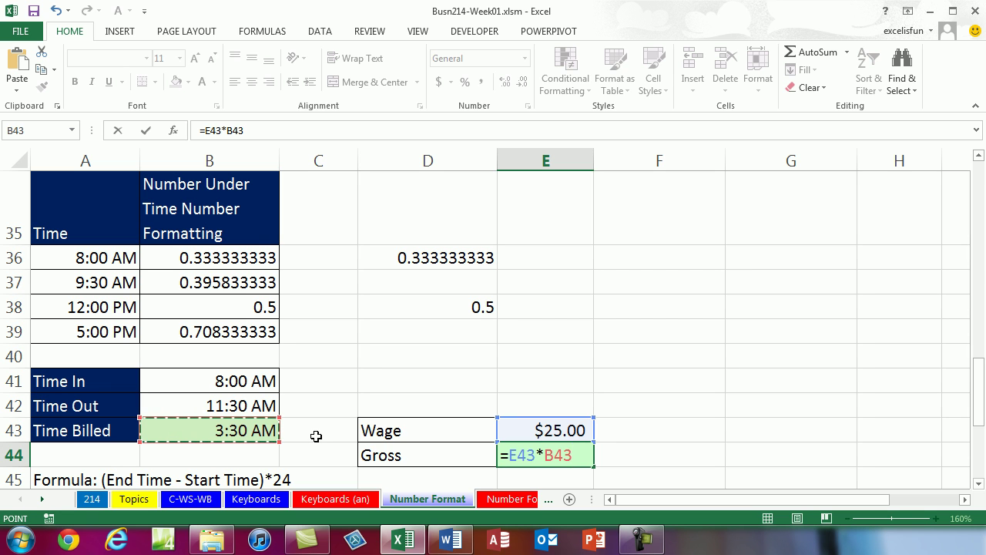
key("ctrl+Return")
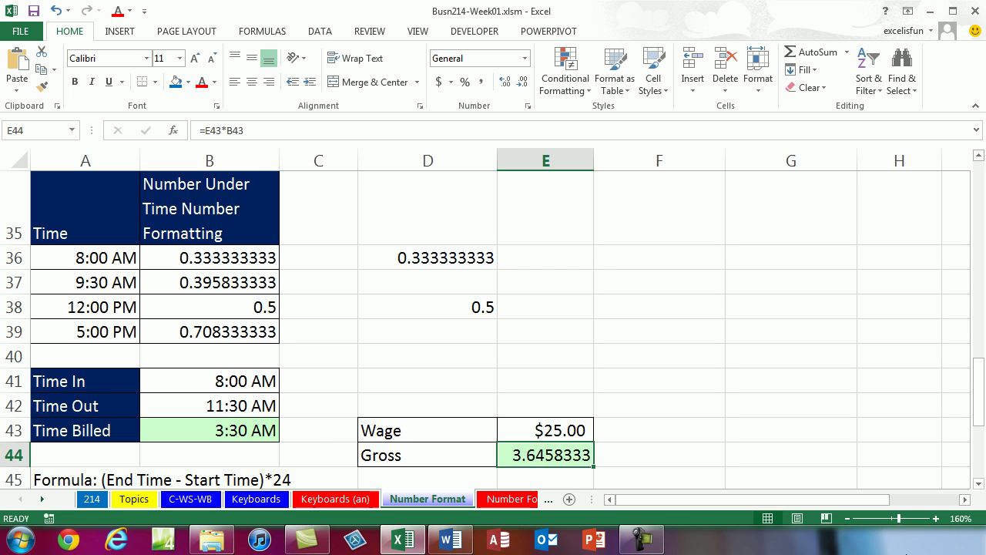
key("ctrl+shift+4")
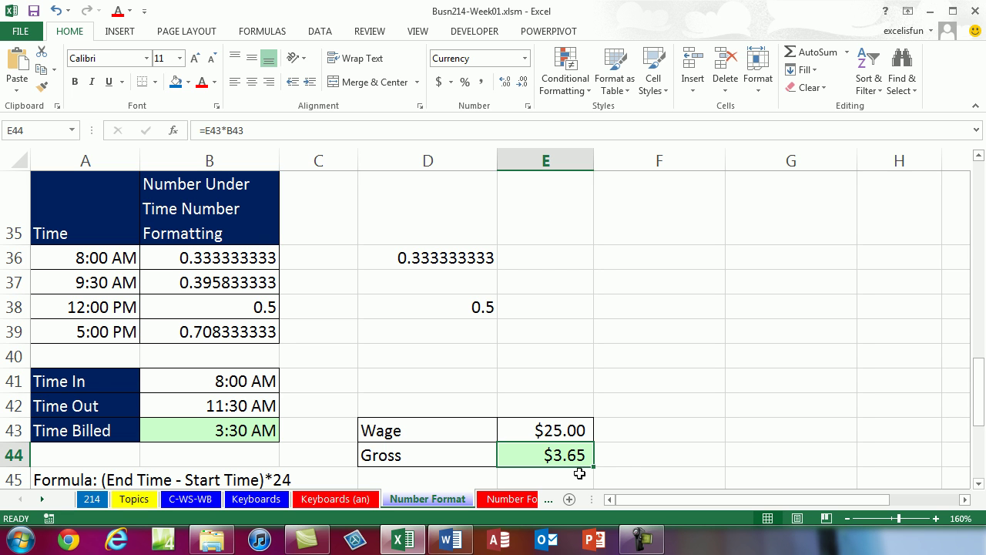
- Apply the General number format to the Time Billed cell B43
left_click(229, 433)
mouse_move(417, 540)
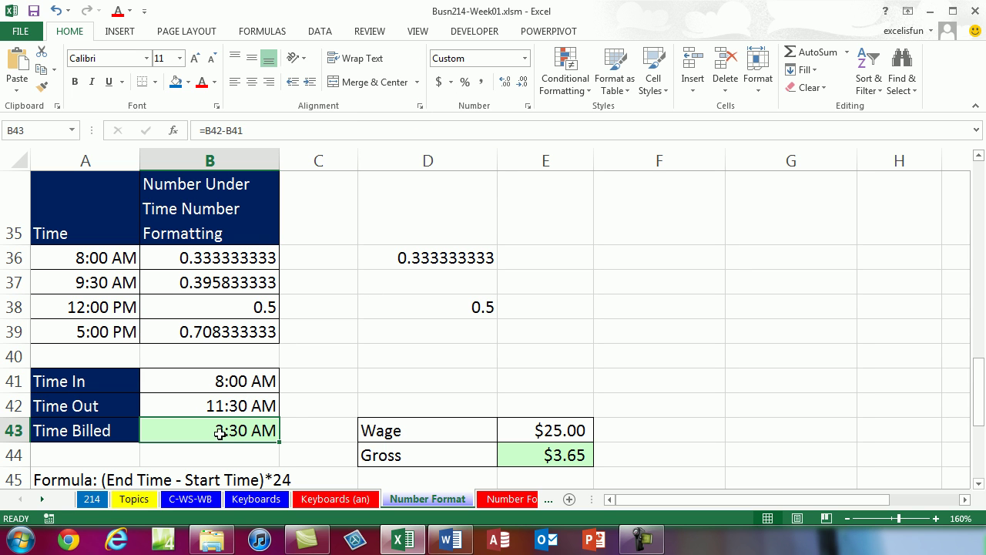
key("ctrl+shift+grave")
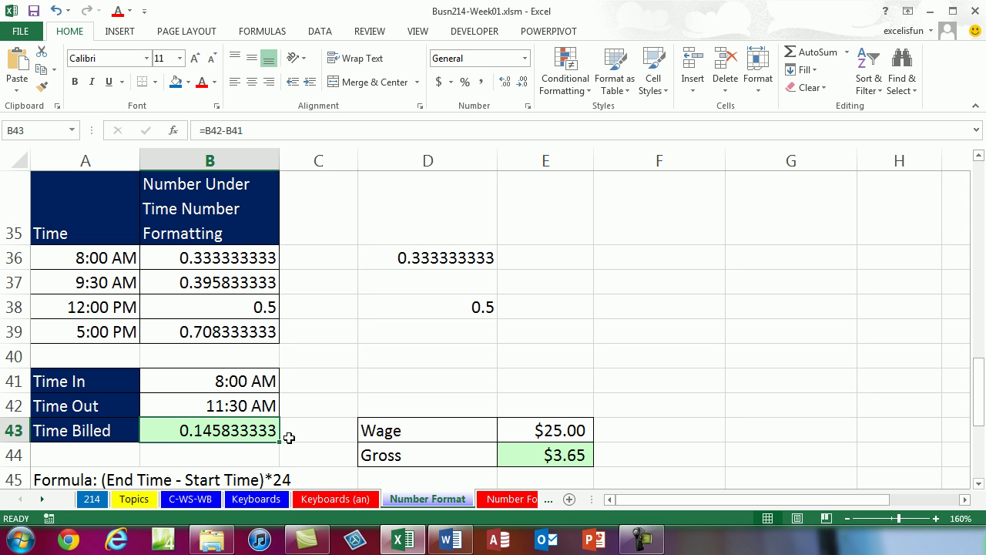
- Review the formulas behind the Time Billed cell B43 and the cell D36
key("F2")
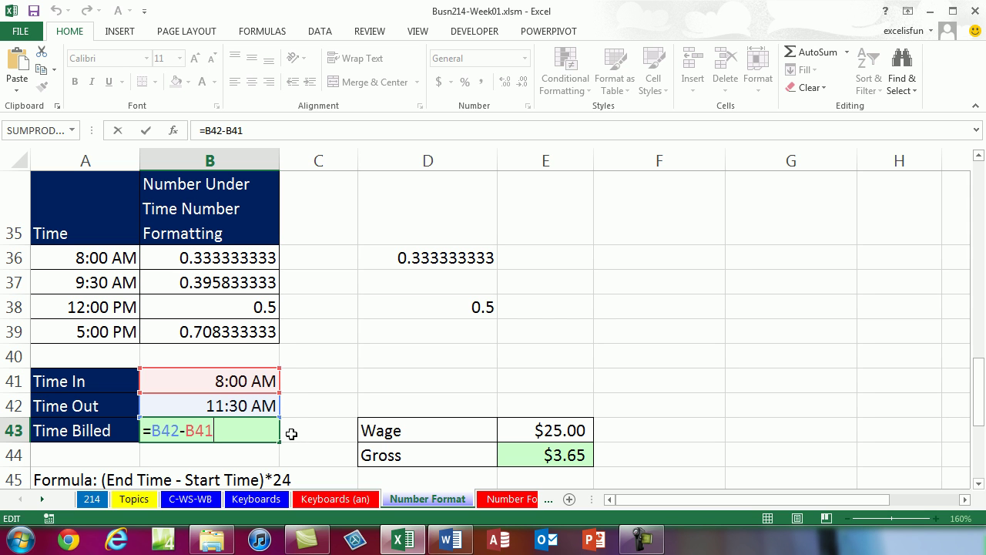
key("Escape")
left_click(416, 258)
key("F2")
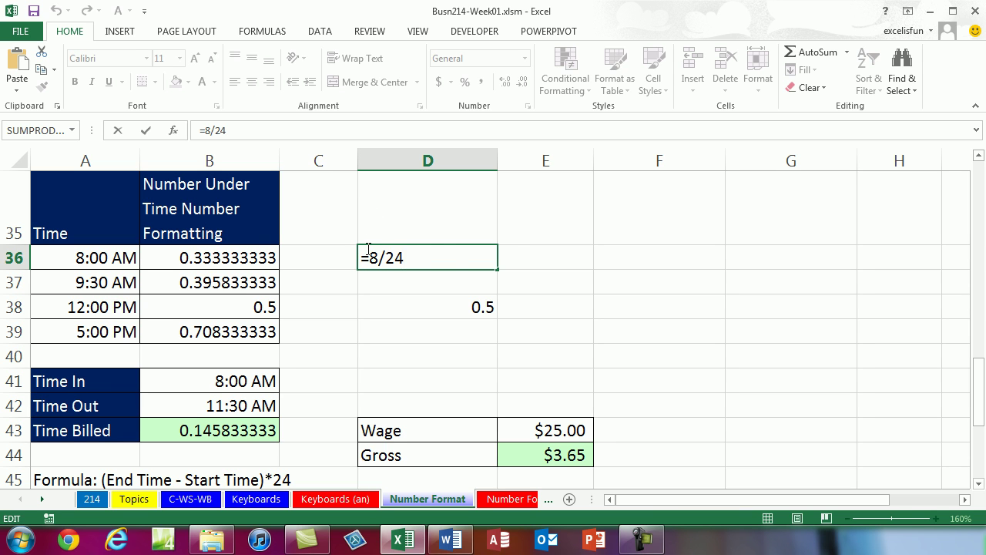
key("ctrl+Return")
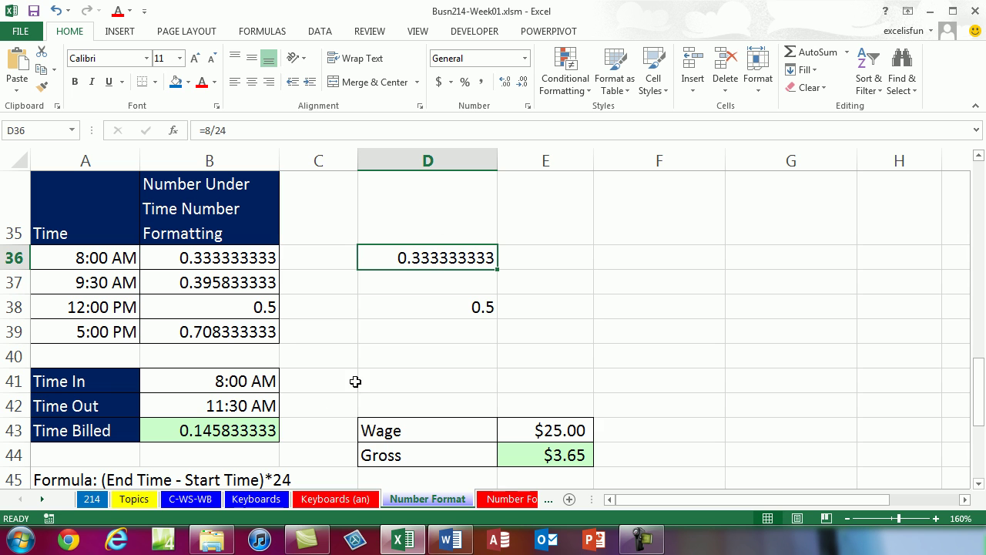
- Change the Time Billed formula in B43 to =(B42-B41)*24 and check the Gross formula in E44
left_click(233, 431)
key("F2")
left_click(153, 432)
type("(")
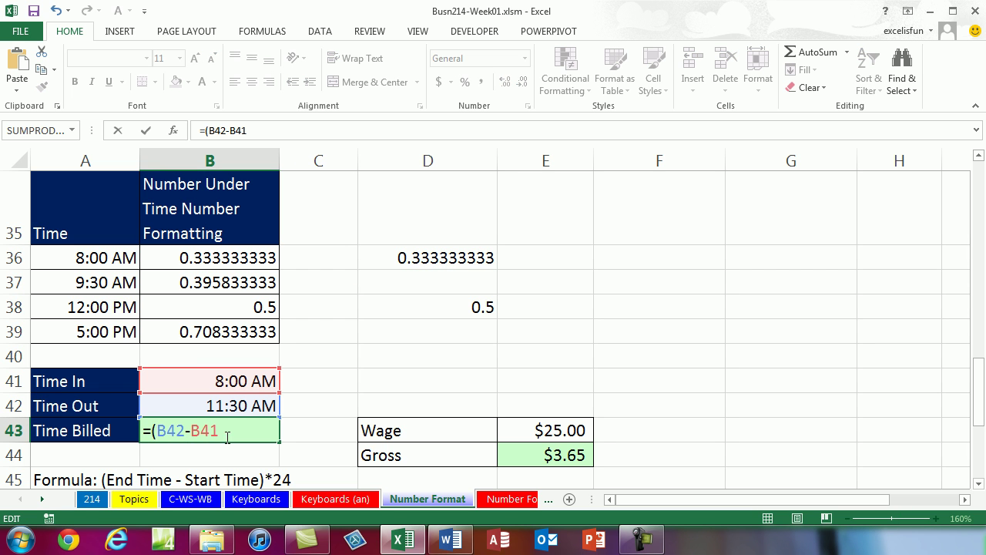
type(")*24")
key("ctrl+Return")
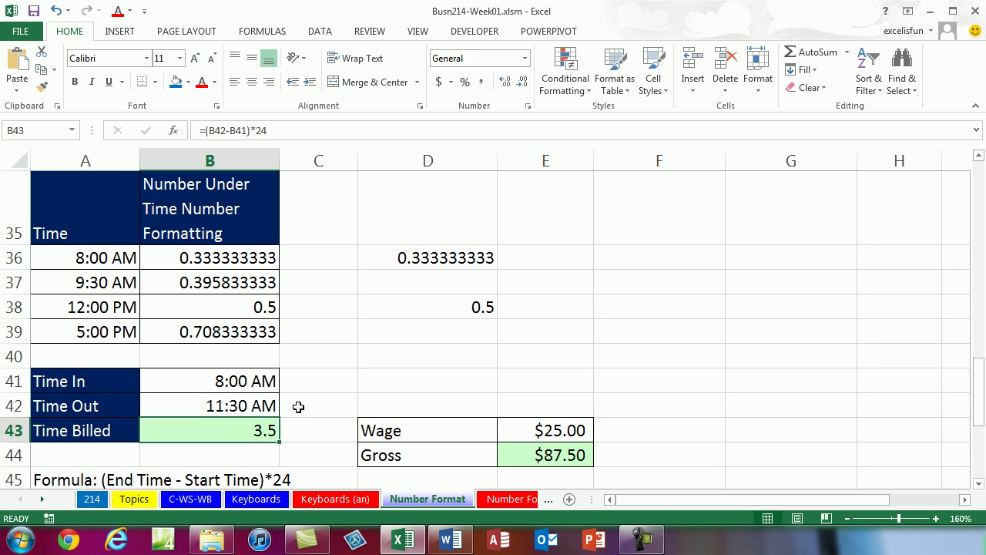
double_click(547, 456)
key("Escape")
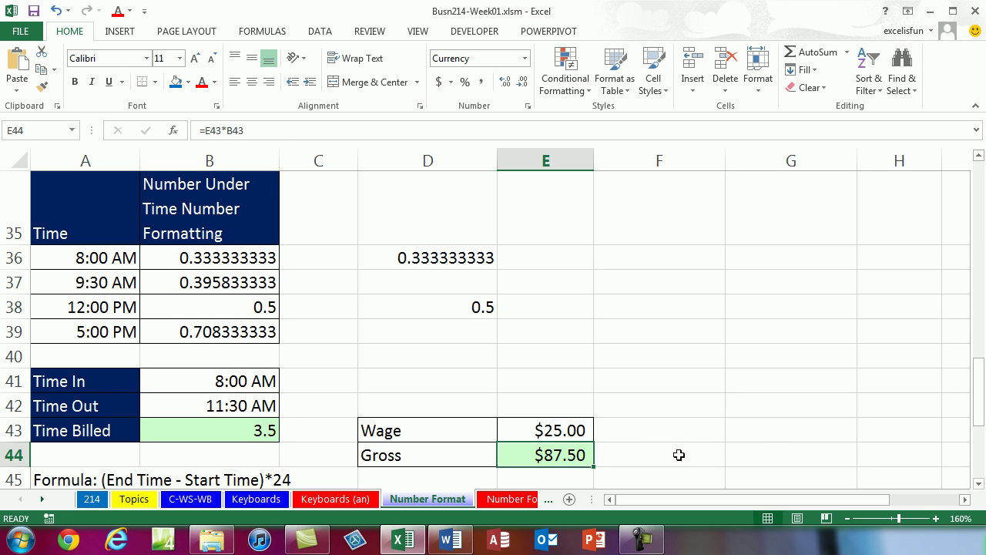
- Enter .03 in E47 for Situation 1 of the percentage formatting table
left_click(979, 485)
left_click(979, 485)
left_click(979, 486)
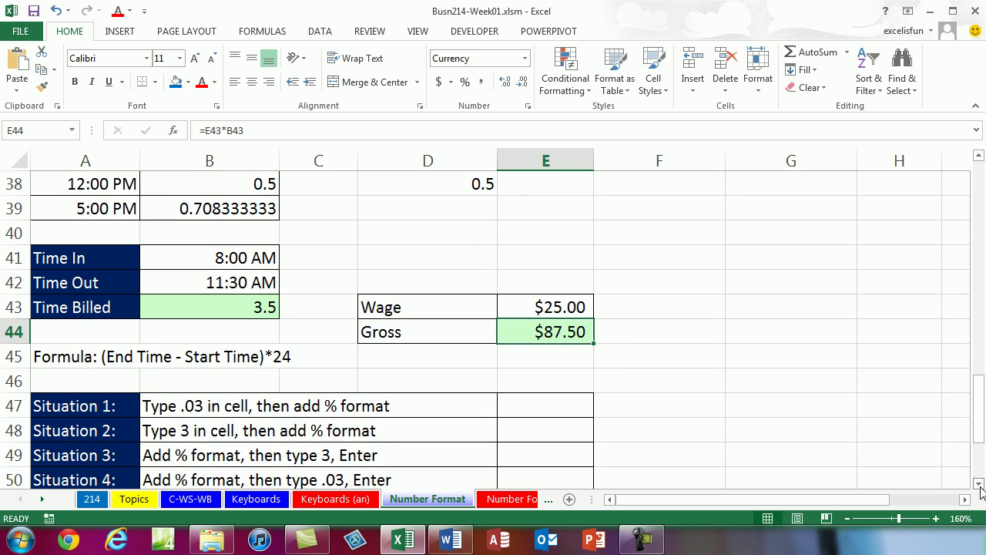
left_click(979, 485)
left_click(979, 485)
left_click(979, 485)
left_click(979, 485)
left_click(979, 485)
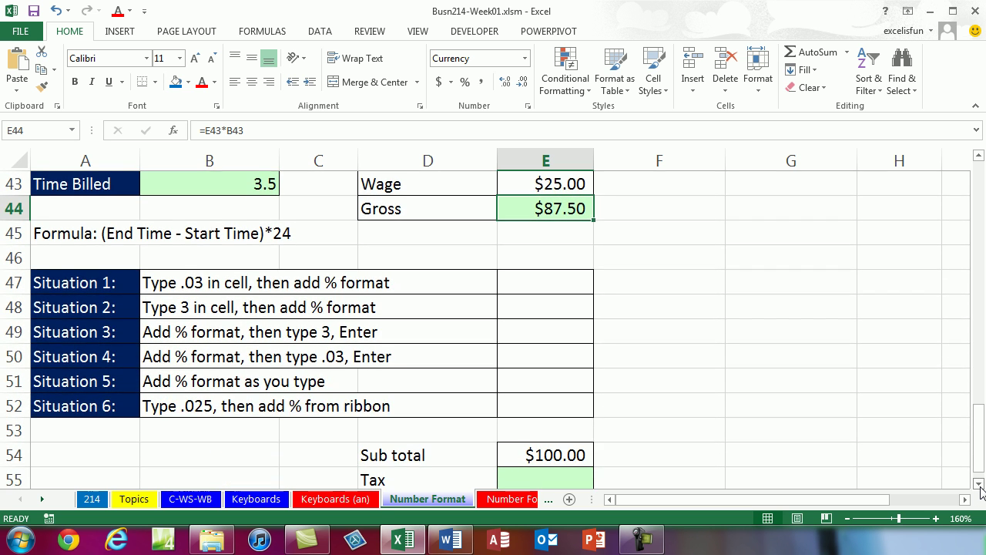
left_click(979, 485)
left_click(979, 485)
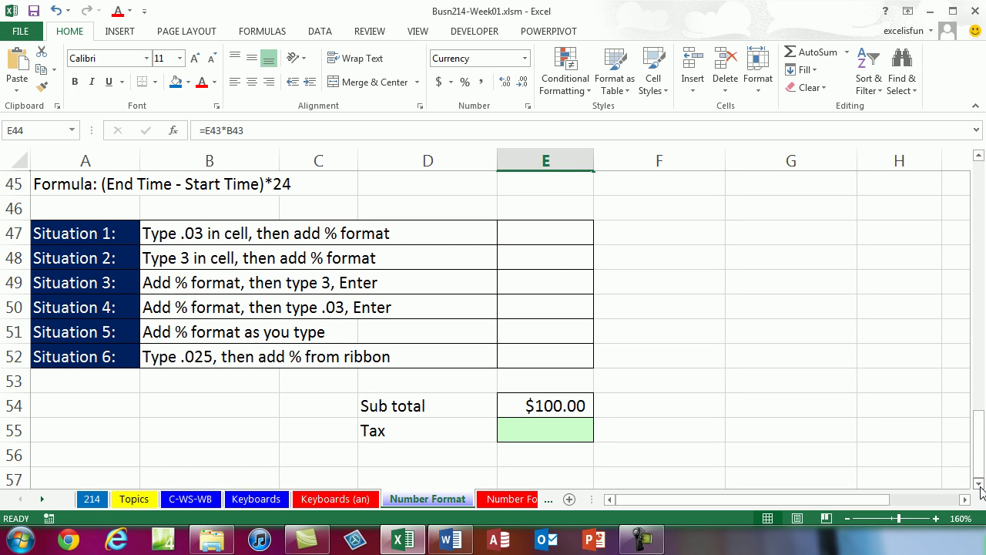
left_click(558, 241)
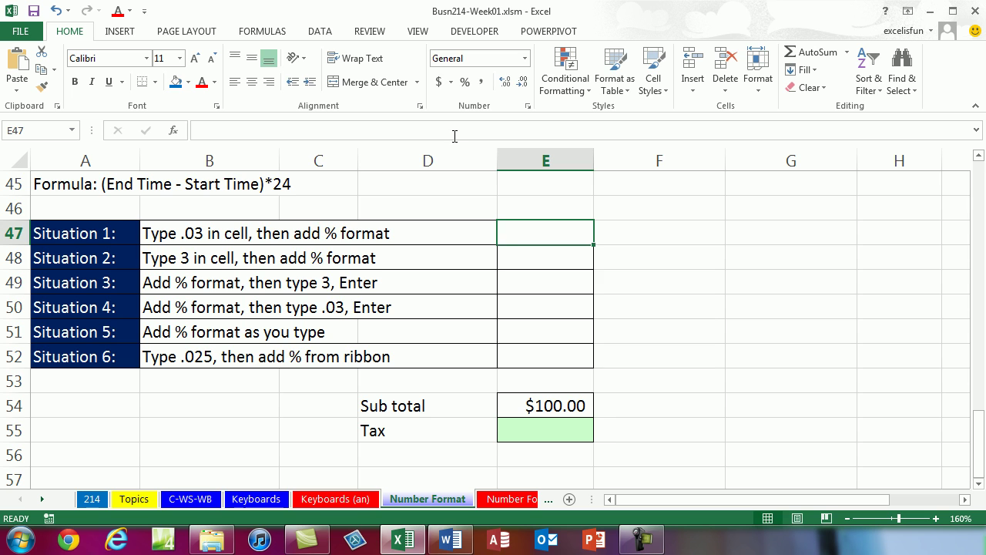
type(".03")
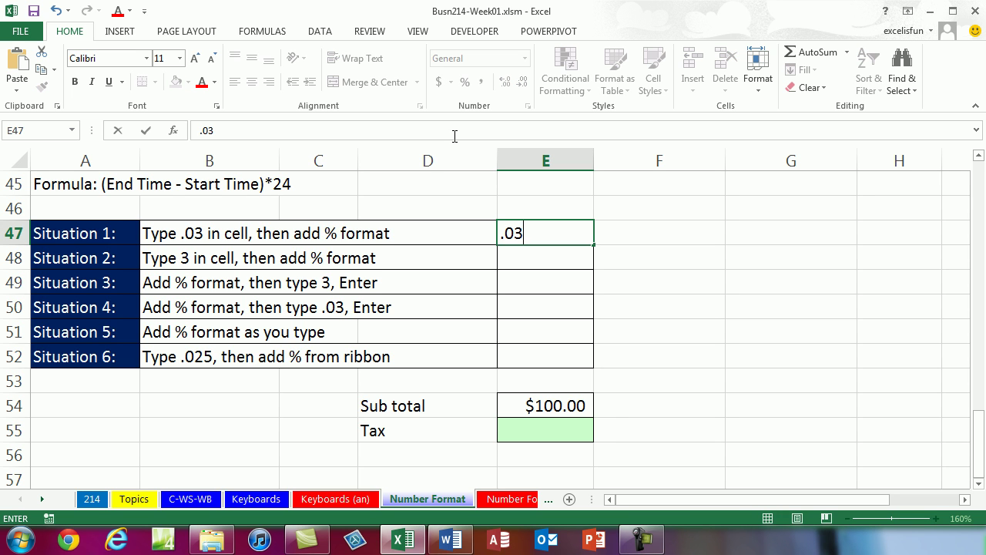
key("Return")
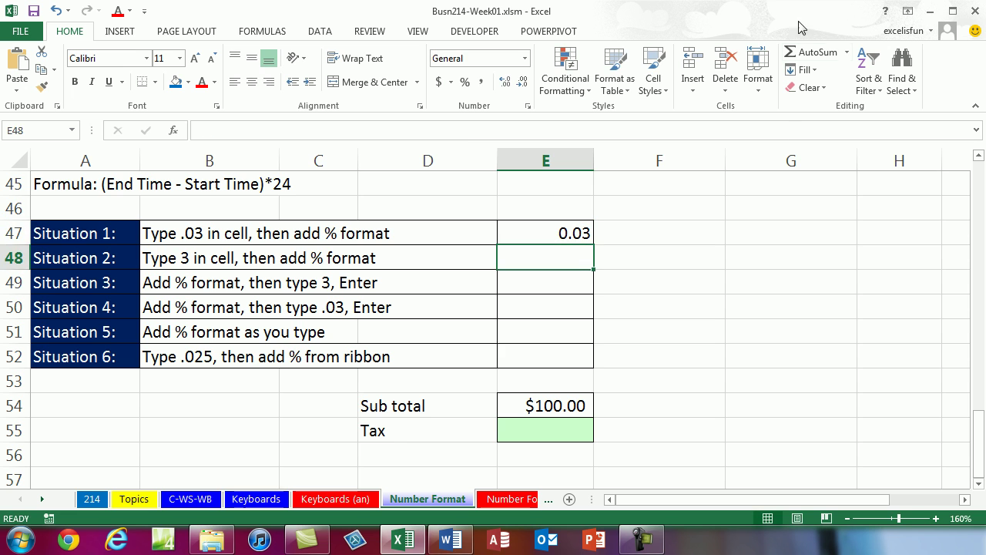
- Enter =3/100 in G47, in the same row as Situation 1
left_click(751, 238)
type("3")
key("Escape")
type("=3/100")
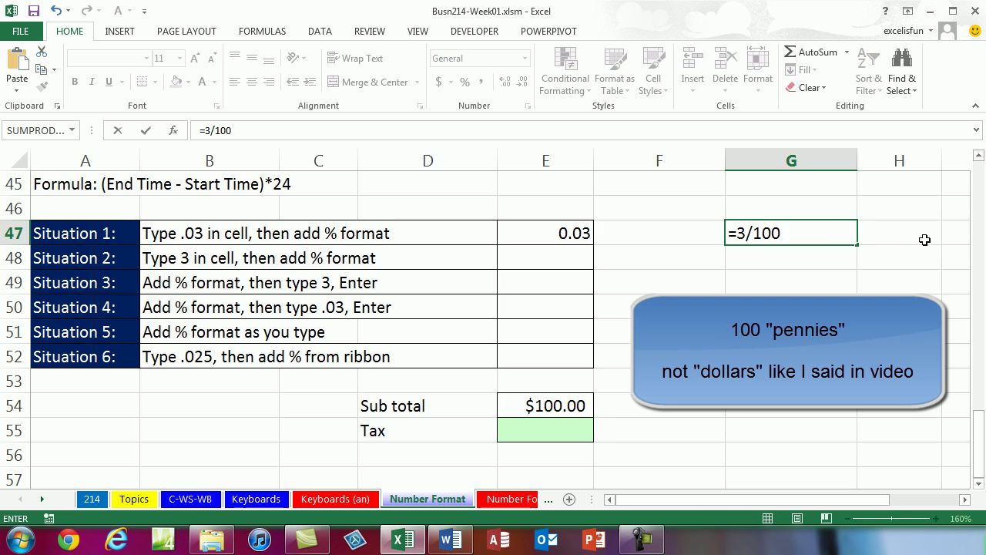
key("ctrl+Return")
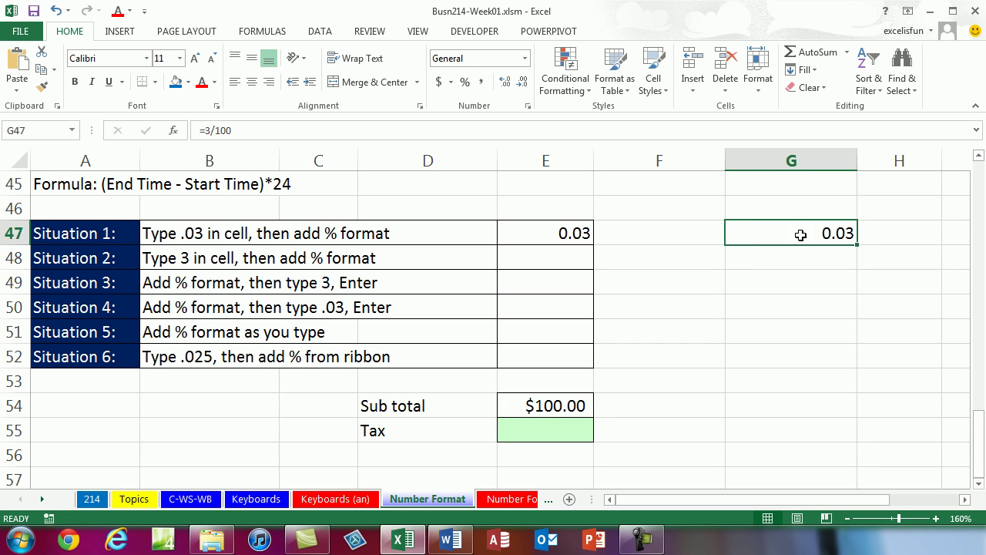
- Apply the Percentage format to E47 and select E48 for Situation 2
left_click(582, 241)
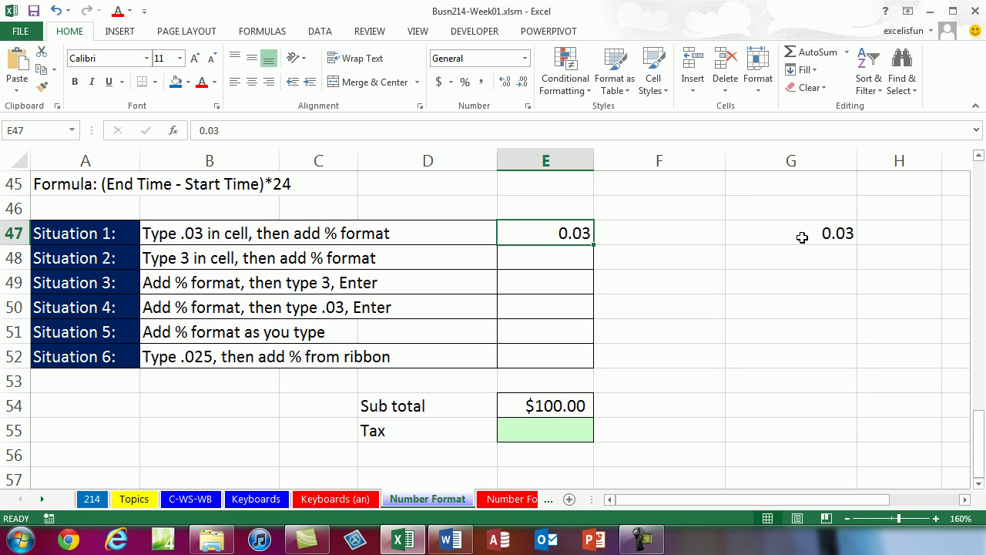
left_click(524, 58)
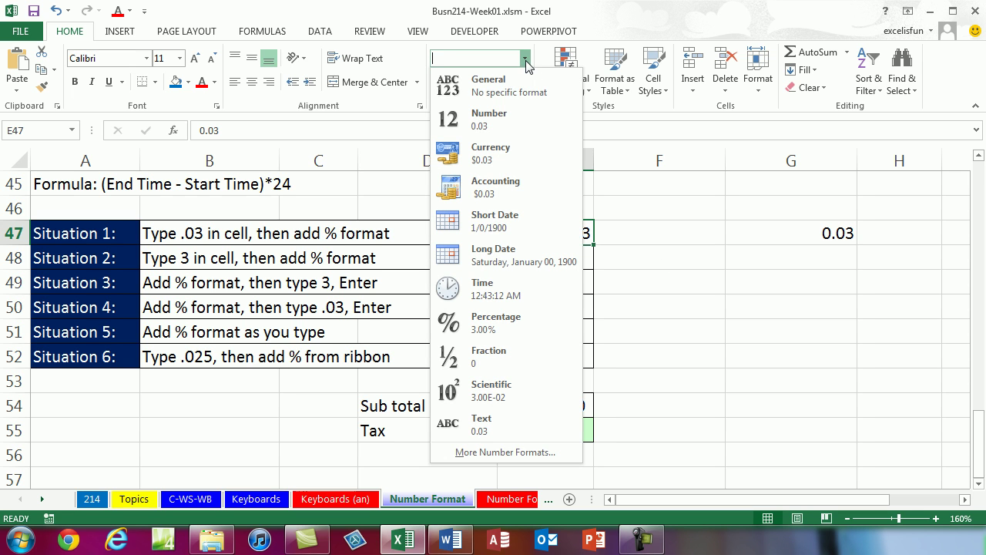
left_click(484, 62)
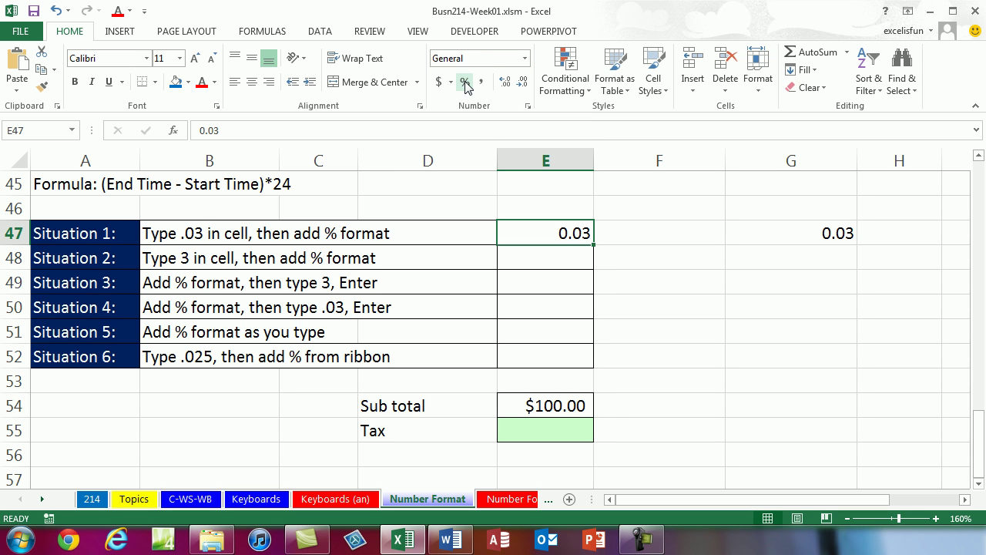
left_click(525, 59)
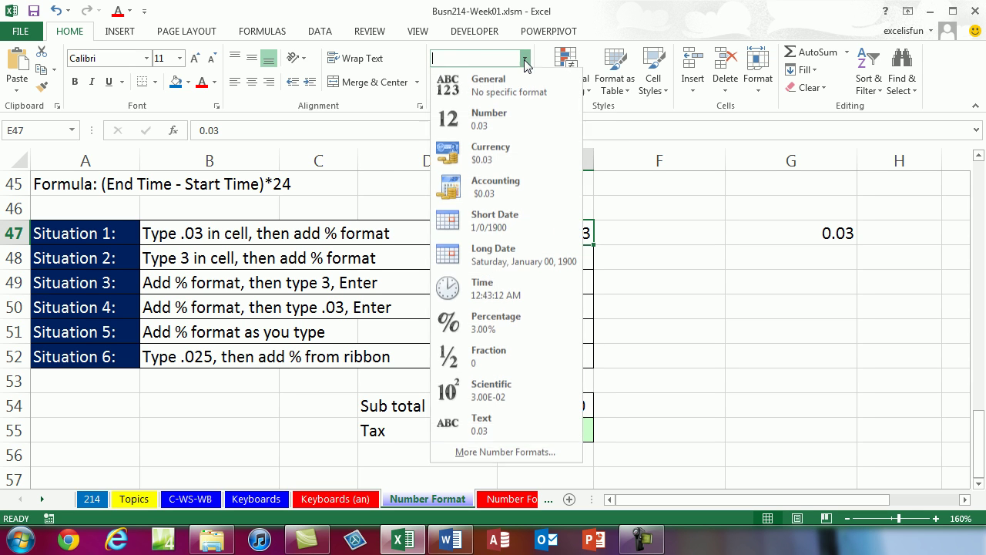
left_click(476, 339)
left_click(565, 260)
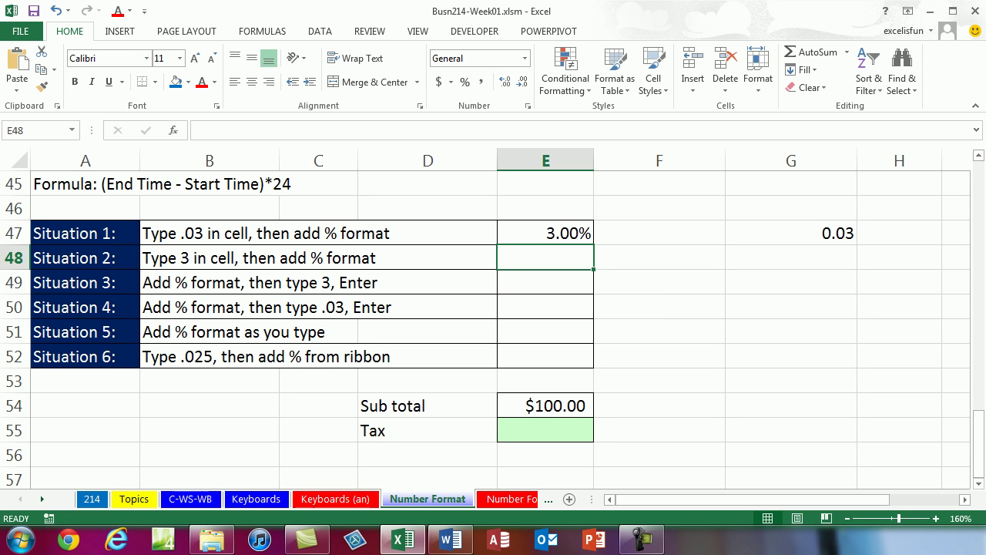
- Enter 3 in E48 for Situation 2 and apply the Percentage format to the cell
type("3")
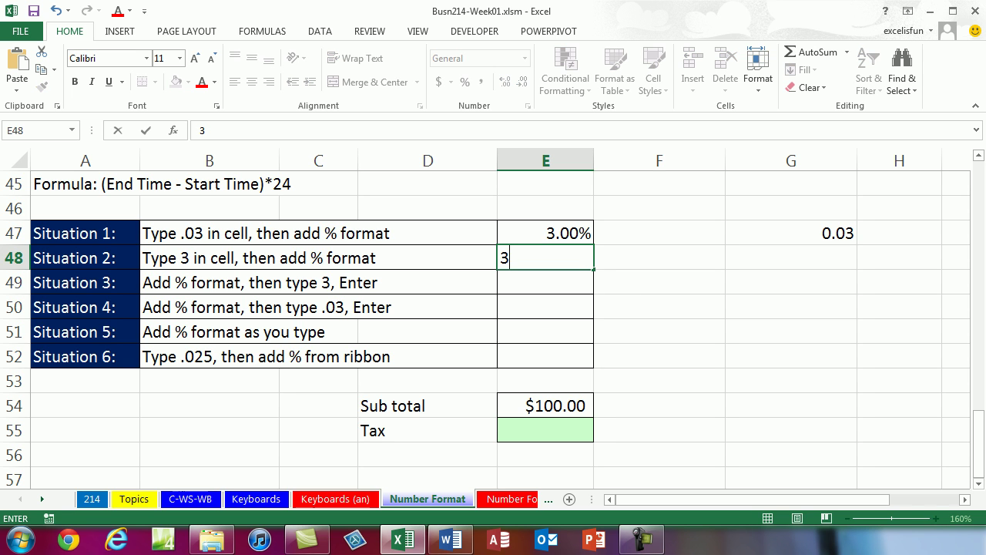
key("ctrl+Return")
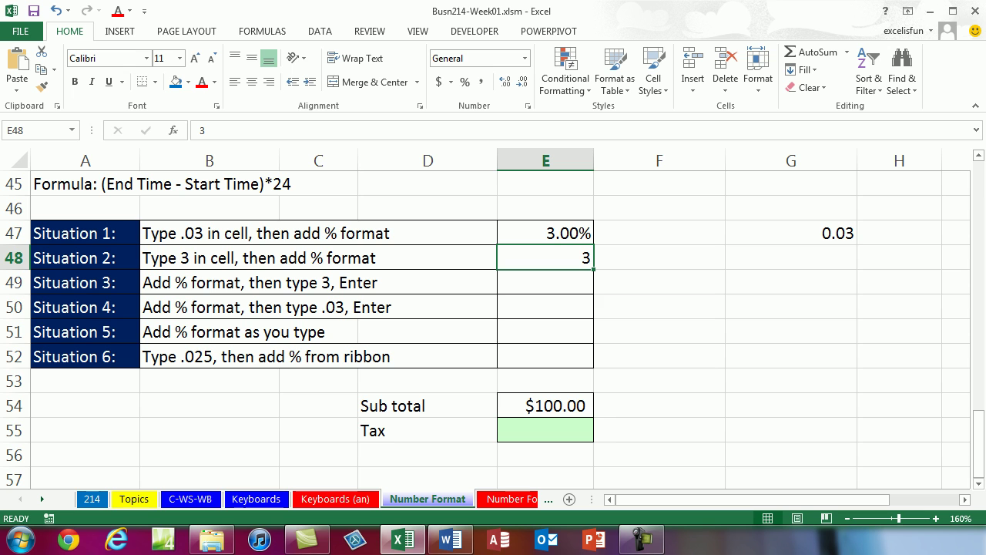
left_click(525, 58)
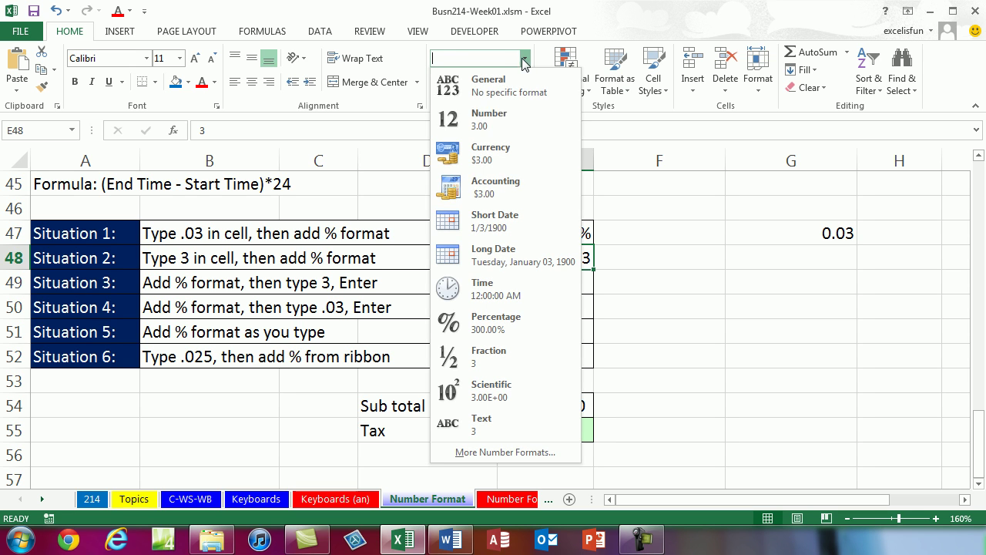
left_click(477, 341)
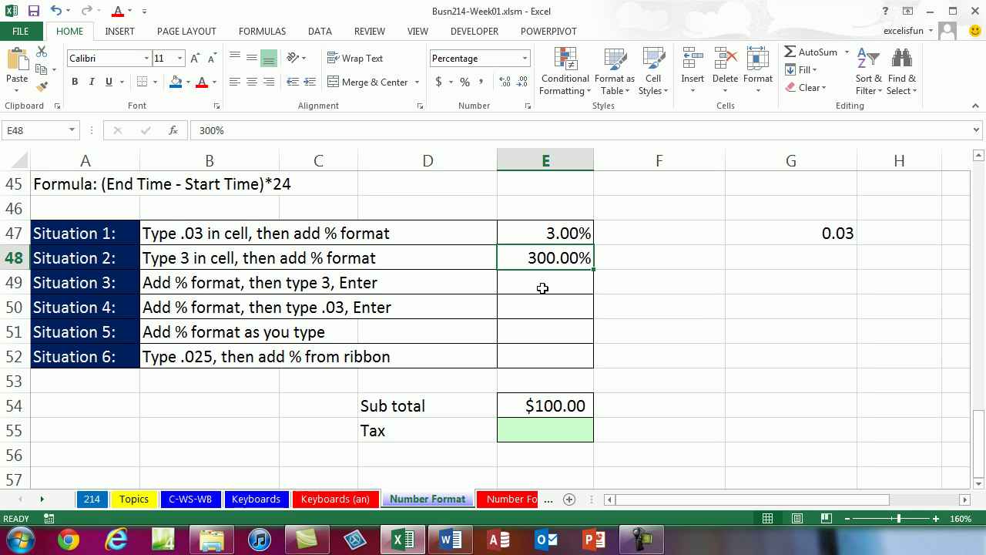
- Apply the Percentage format to the empty cells E49:E50 and enter 3 in E49 for Situation 3
left_click_drag(535, 283, 536, 307)
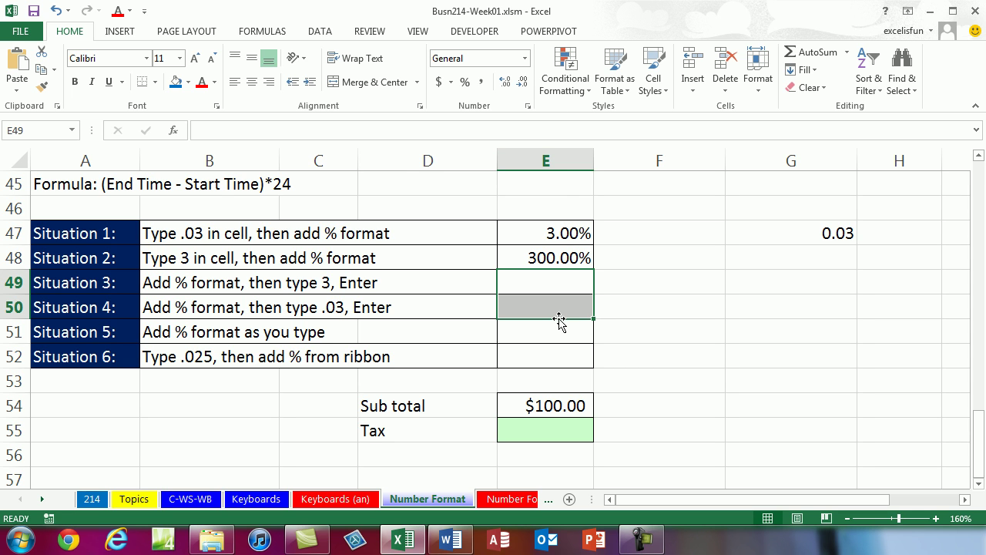
left_click(526, 58)
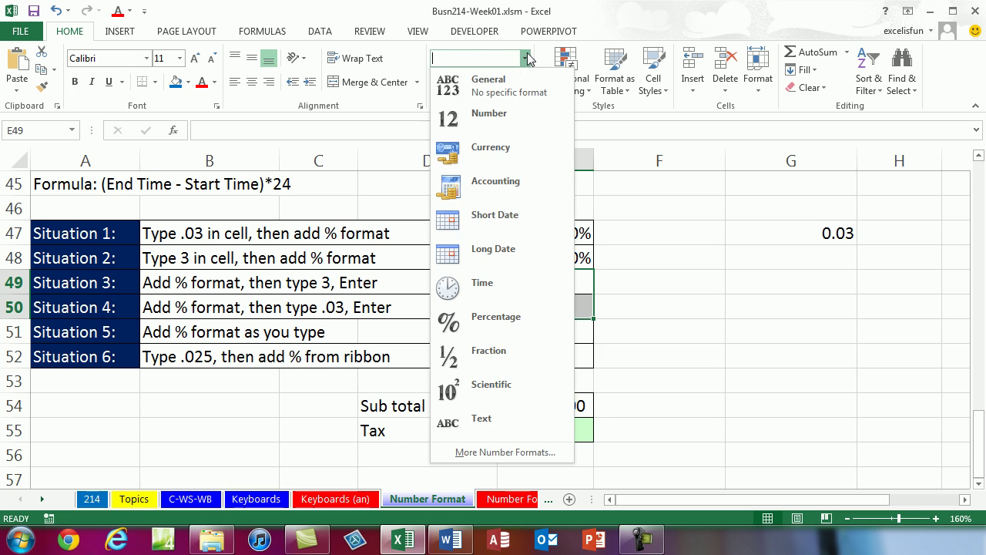
left_click(495, 338)
left_click(531, 284)
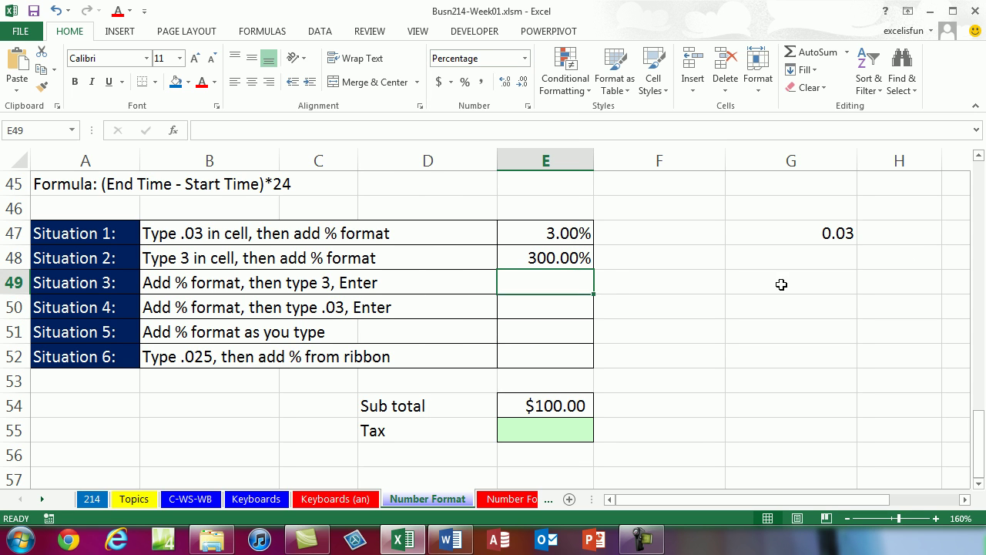
type("3")
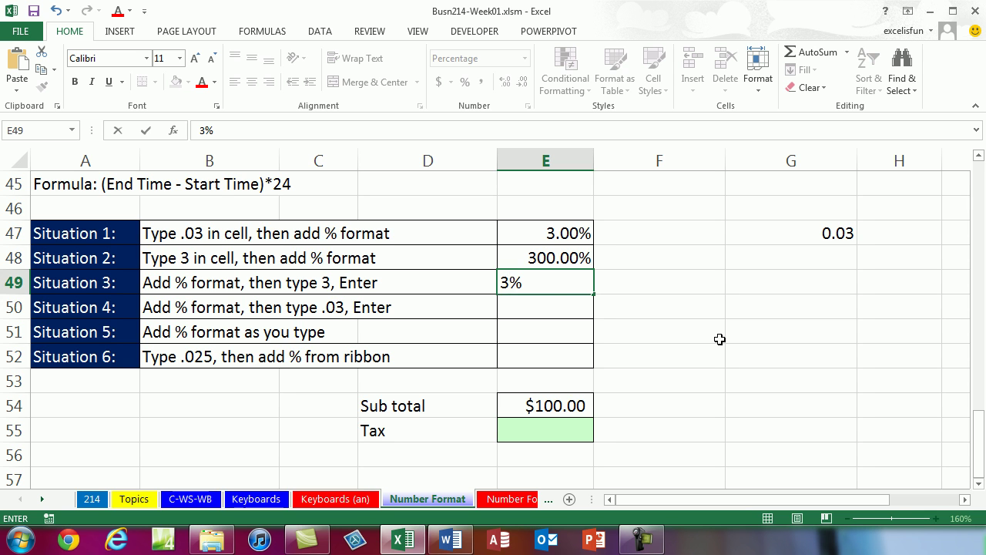
key("Return")
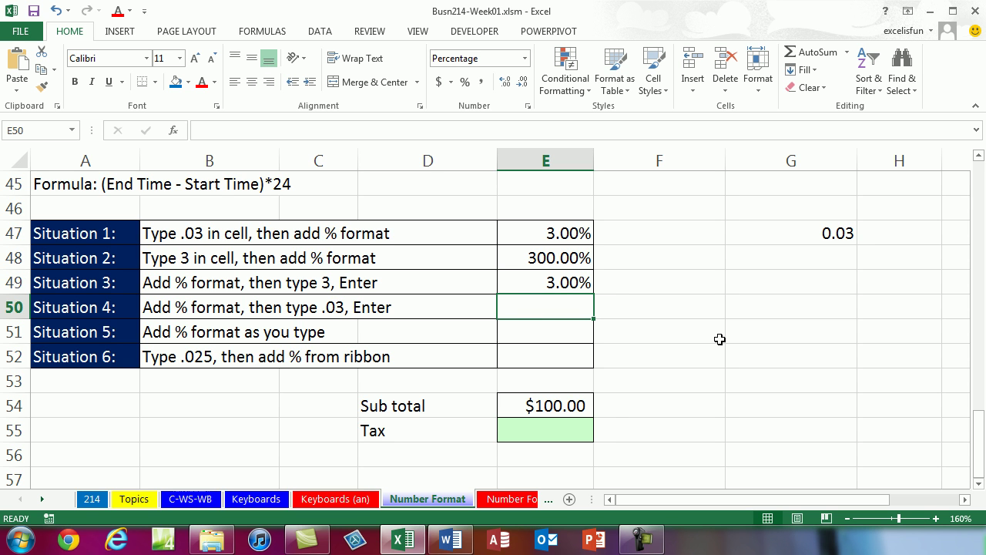
- Enter .03 in the percentage-formatted cell E50 for Situation 4
type(".03")
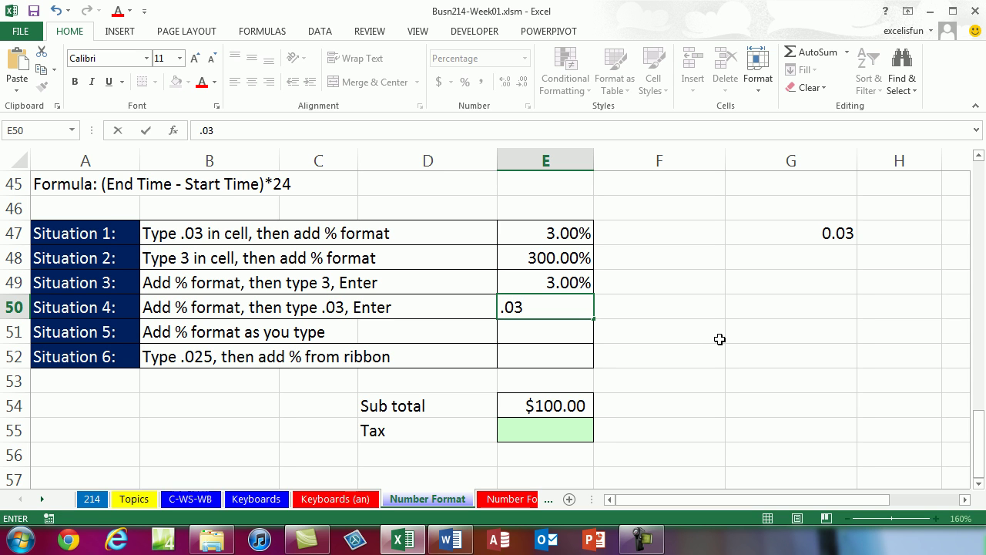
key("Escape")
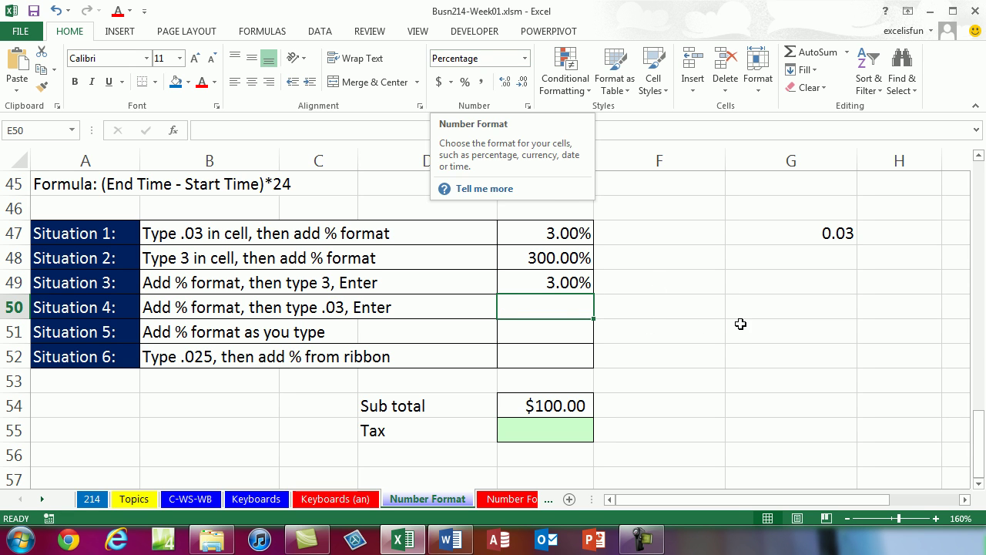
type(".03")
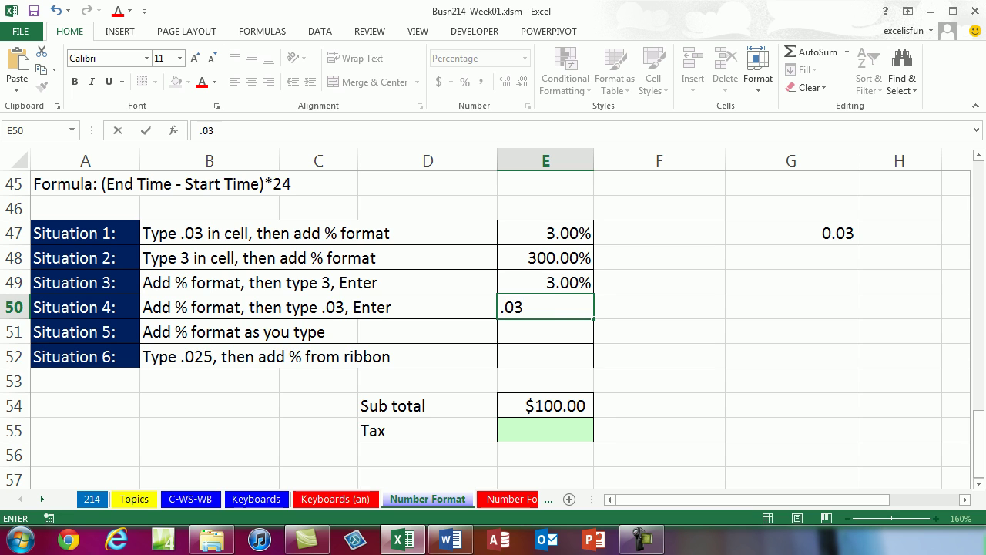
key("Return")
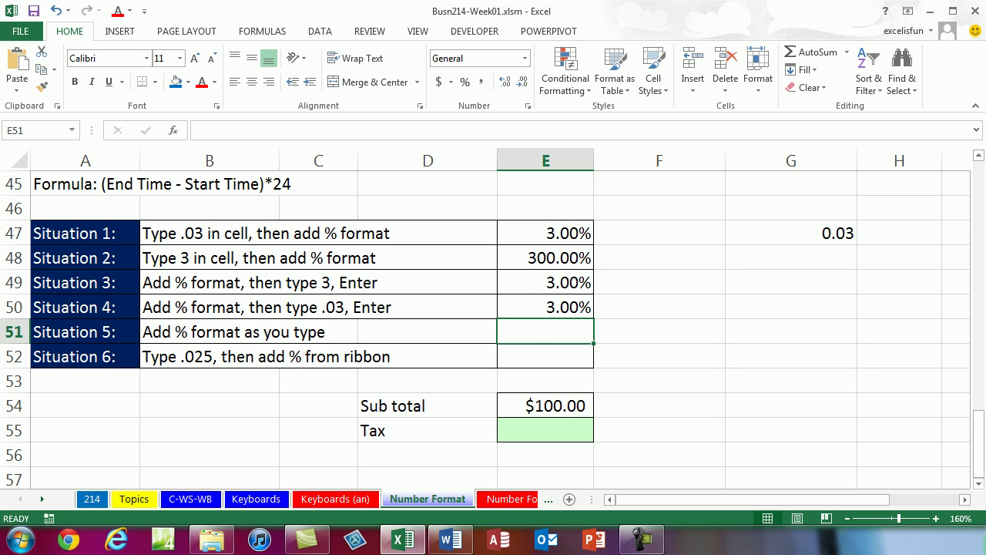
- Enter .025 in E51 and apply the percent style without decimals to the cell
type(".025")
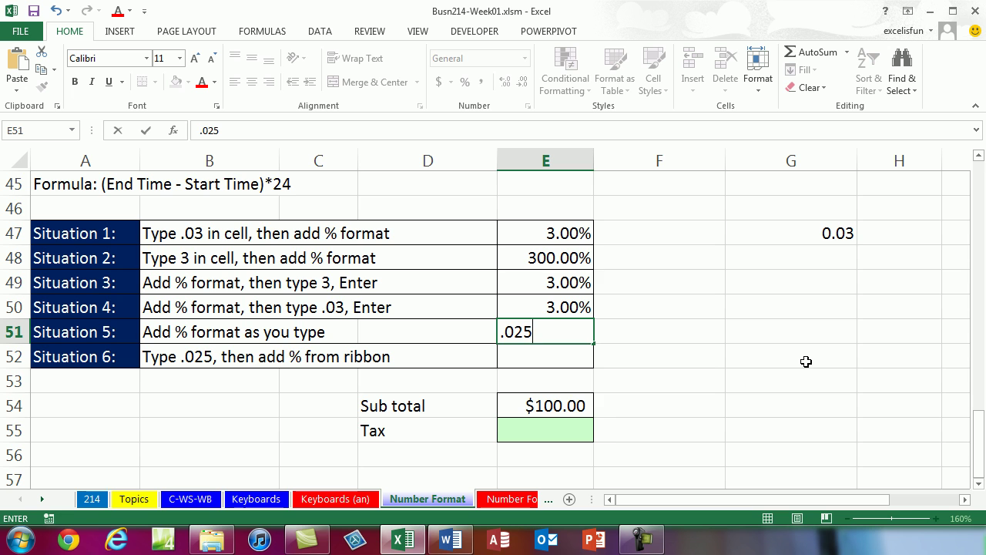
key("ctrl+Return")
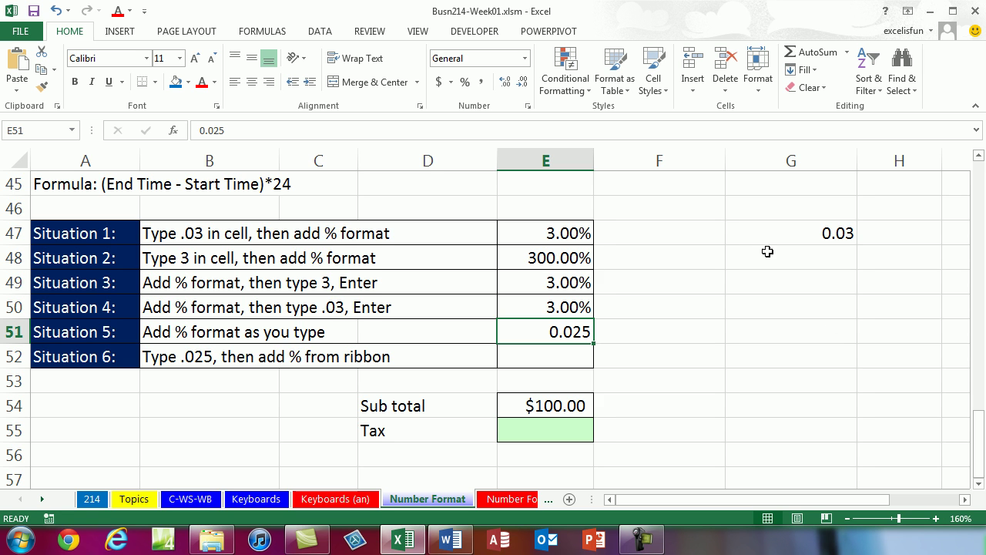
left_click(464, 89)
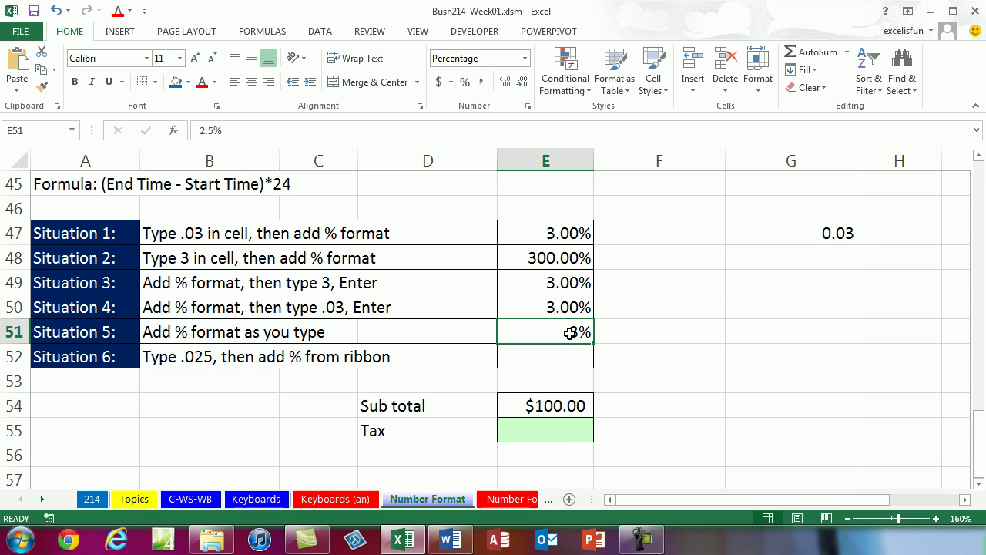
- Enter the Tax formula =E54*E51 in E55 and check its cell references
left_click(548, 433)
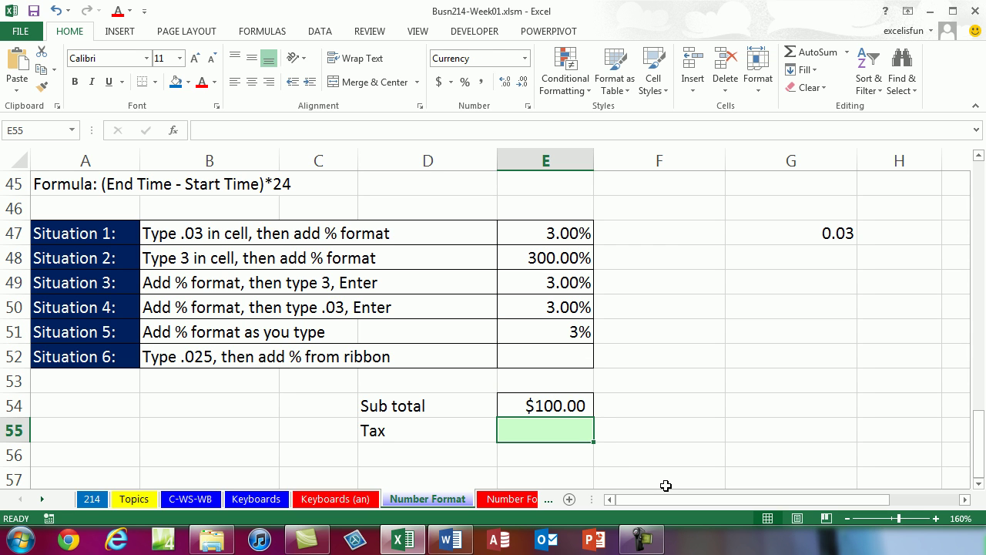
type("=")
key("Up")
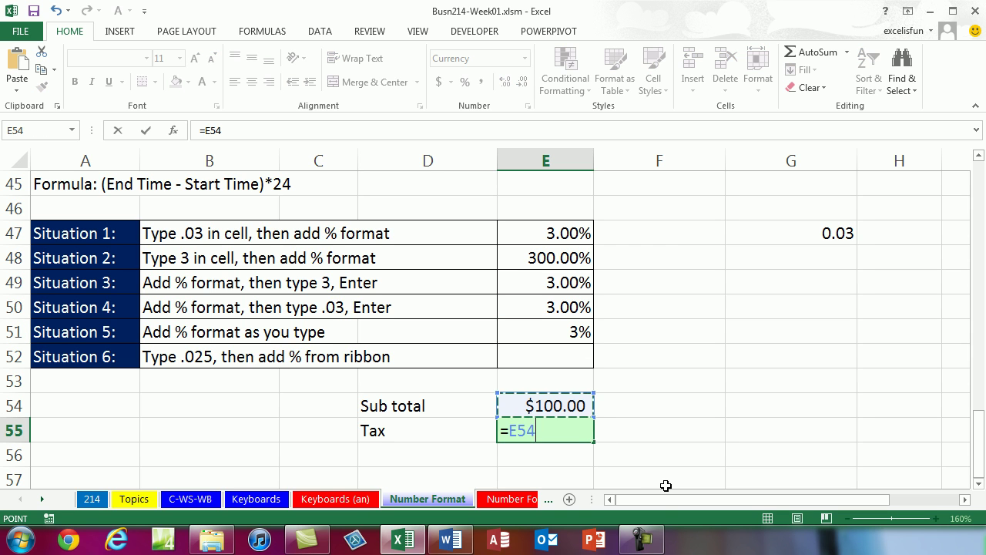
type("*")
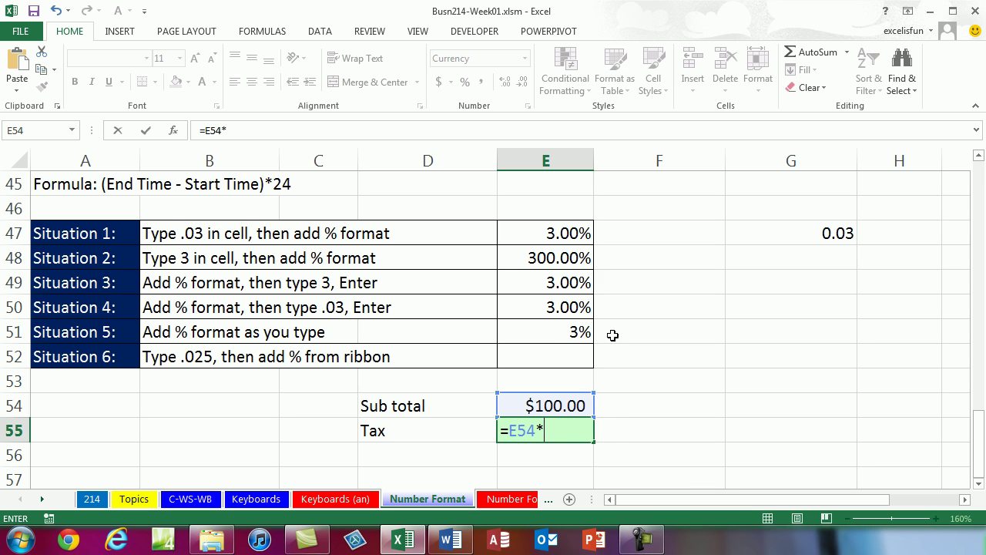
left_click(550, 332)
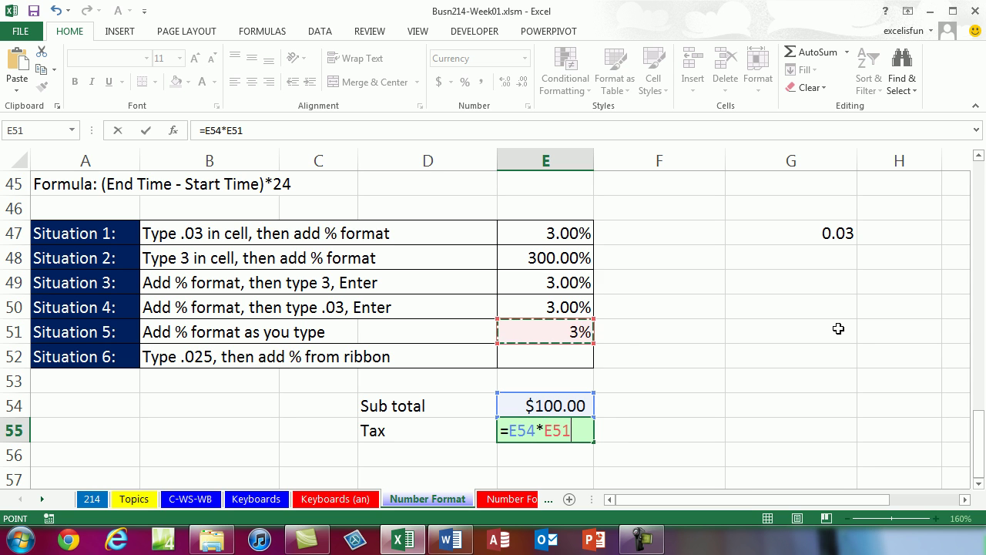
key("Return")
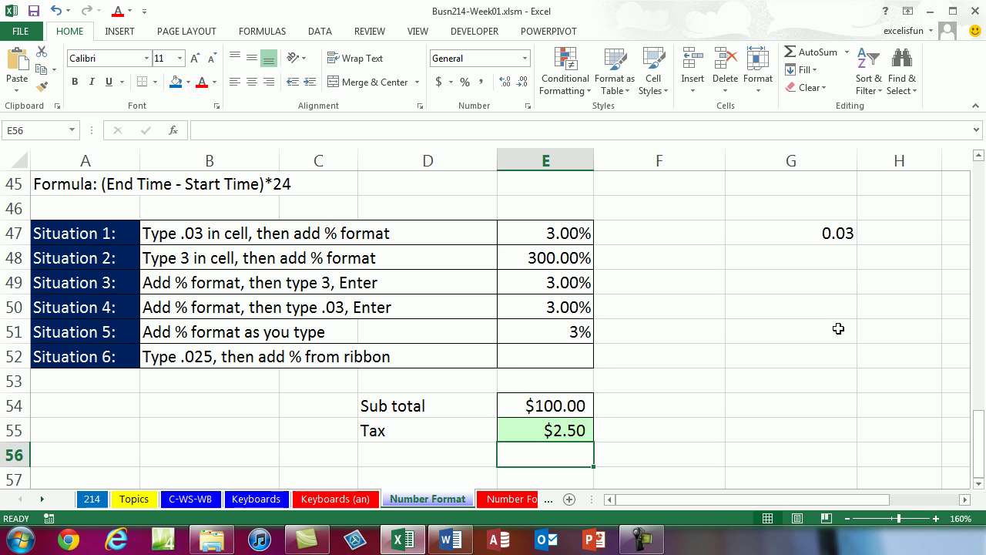
double_click(583, 432)
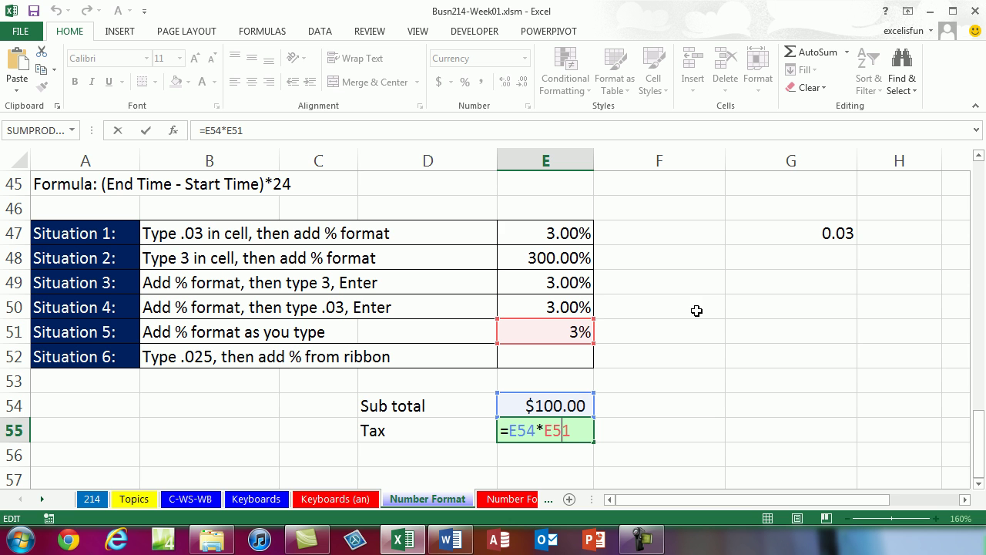
key("Escape")
- Increase the decimals of the percentage in E51 to two places
left_click(576, 333)
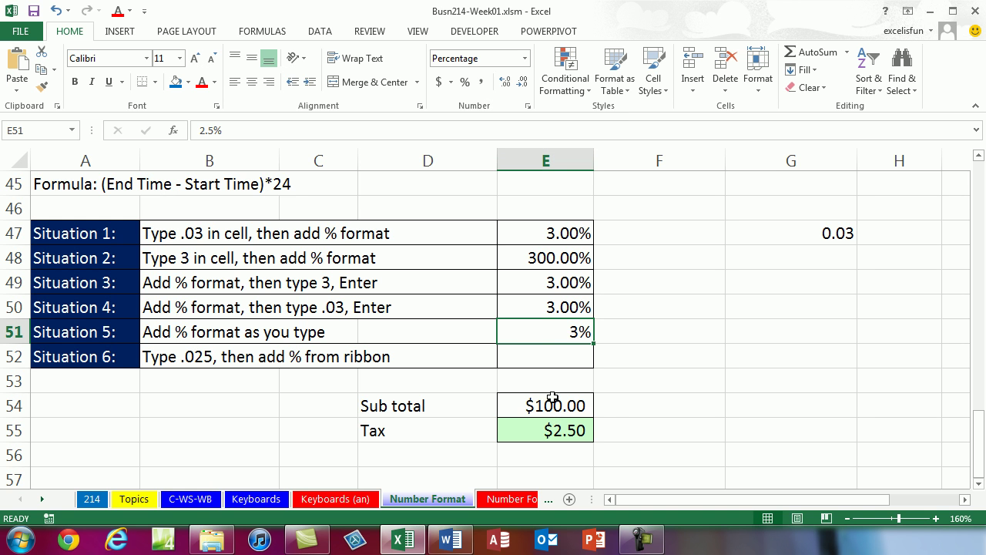
left_click(505, 83)
left_click(505, 84)
- Move the percentage from E51 down to E52, beside the Situation 6 description
left_click_drag(154, 354, 501, 345)
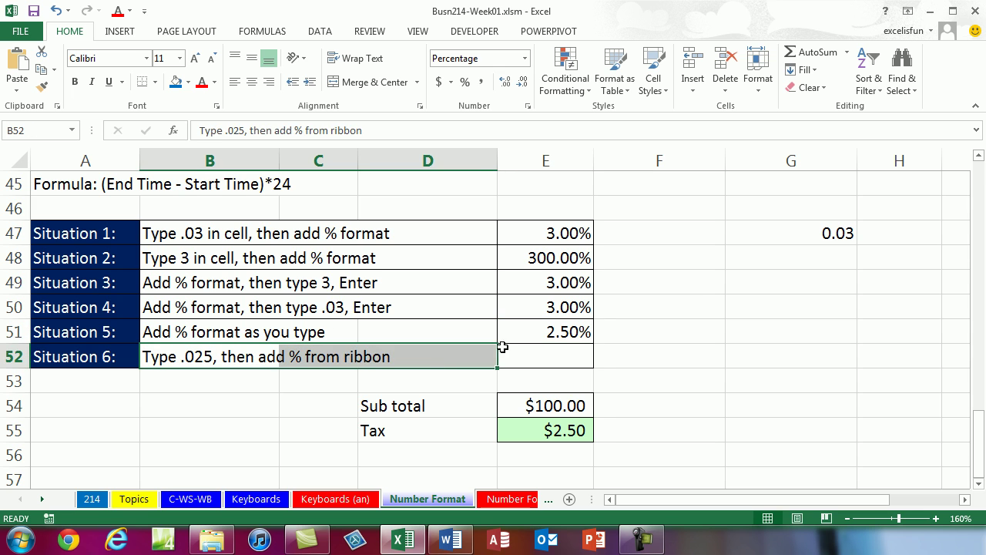
left_click(541, 335)
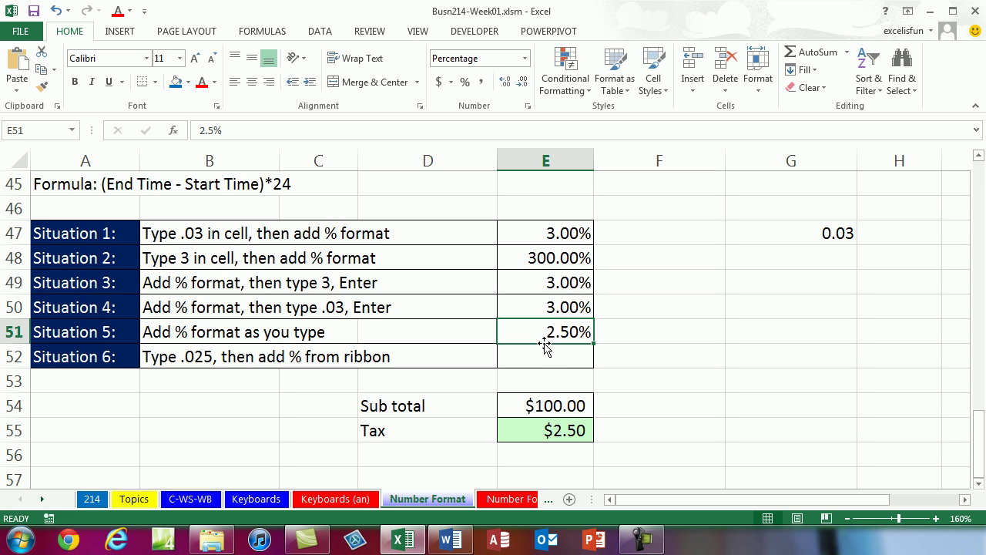
left_click_drag(546, 347, 547, 364)
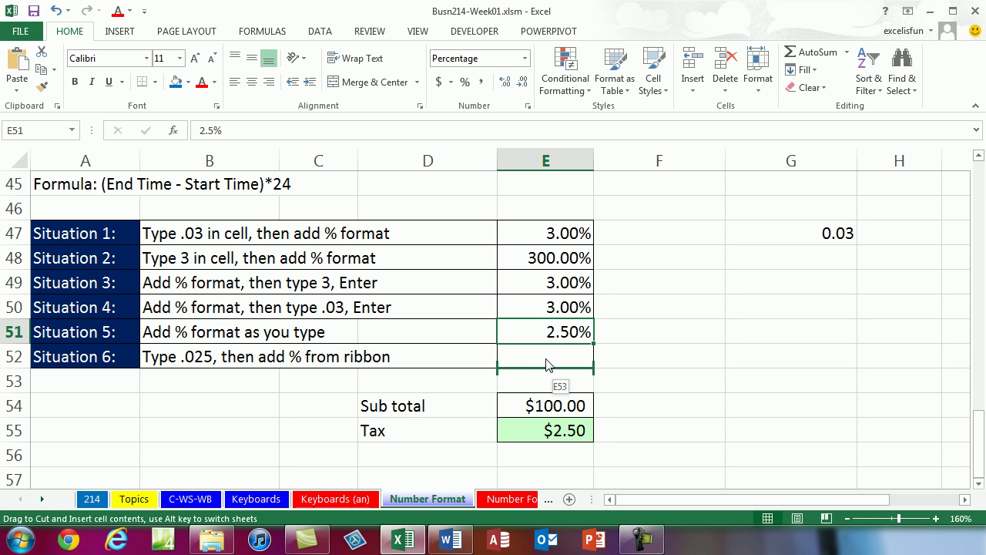
left_click_drag(548, 365, 545, 357)
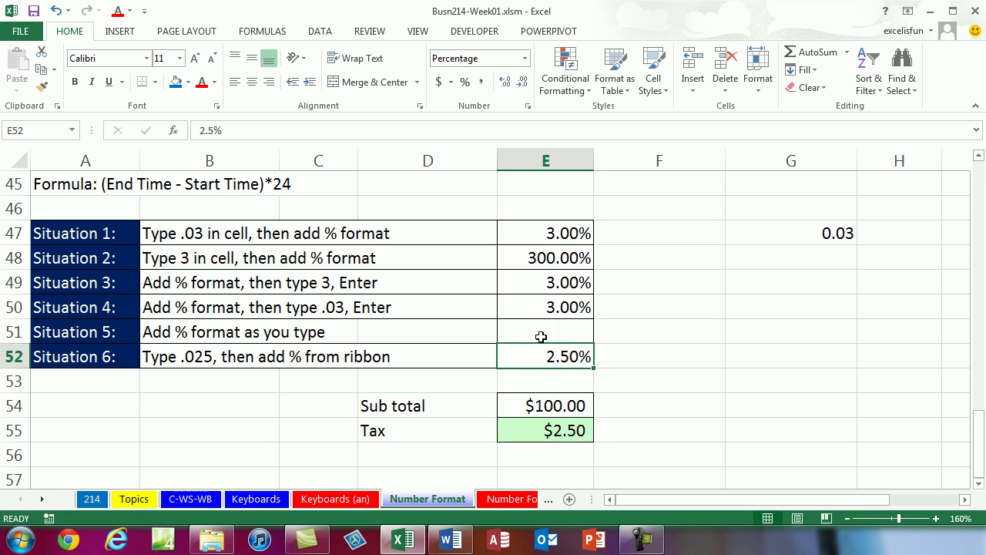
- Enter 3.25% with its percent sign in E51 for Situation 5, keeping the cell selected
left_click(568, 337)
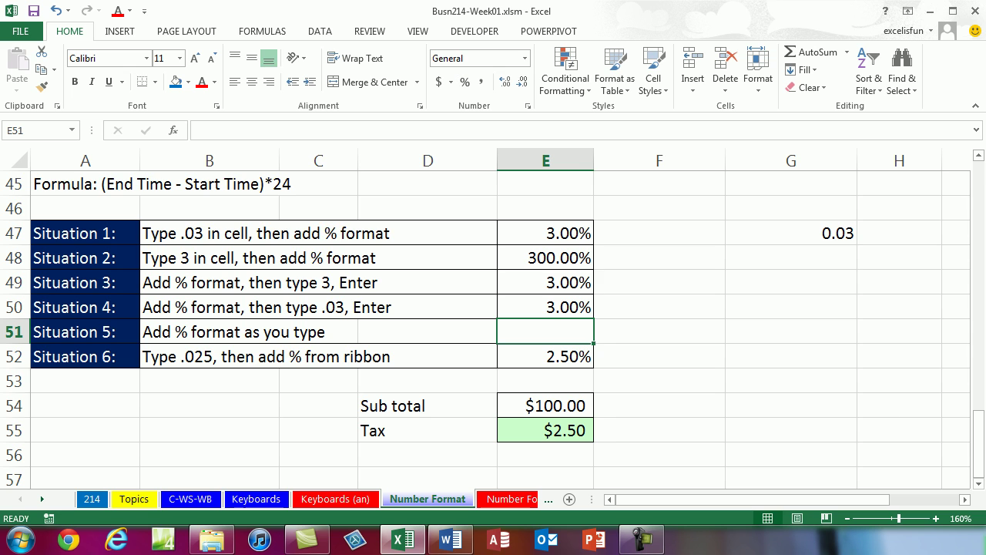
type("3.")
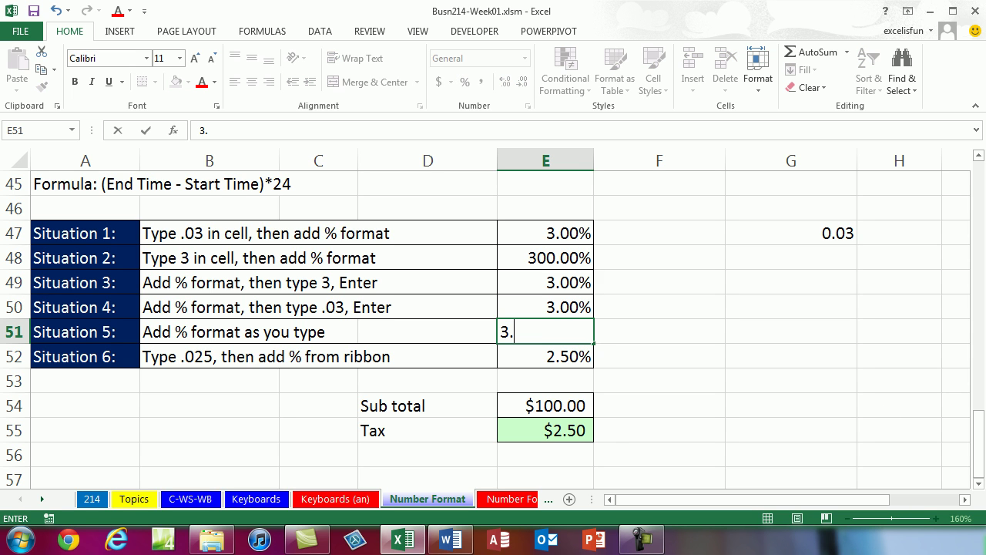
type("25")
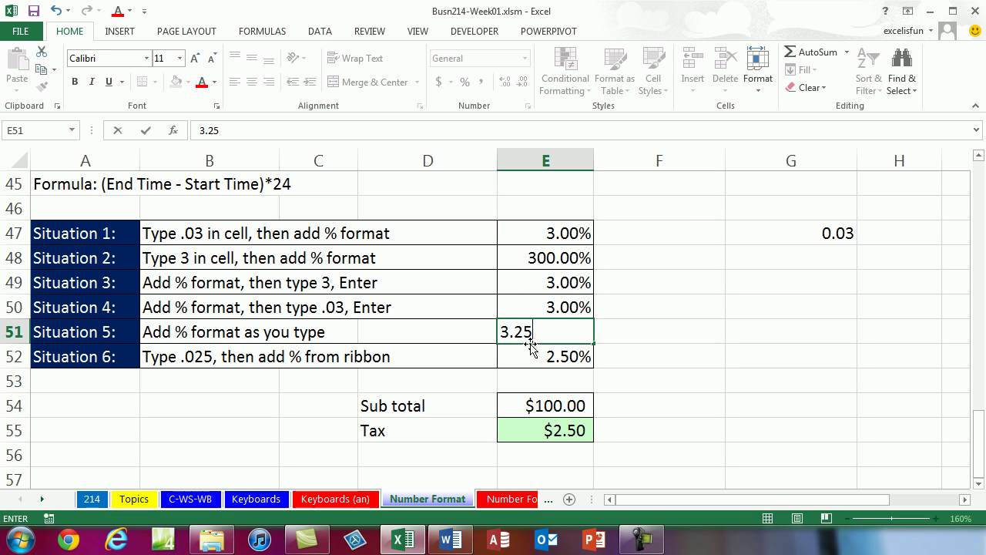
type("%")
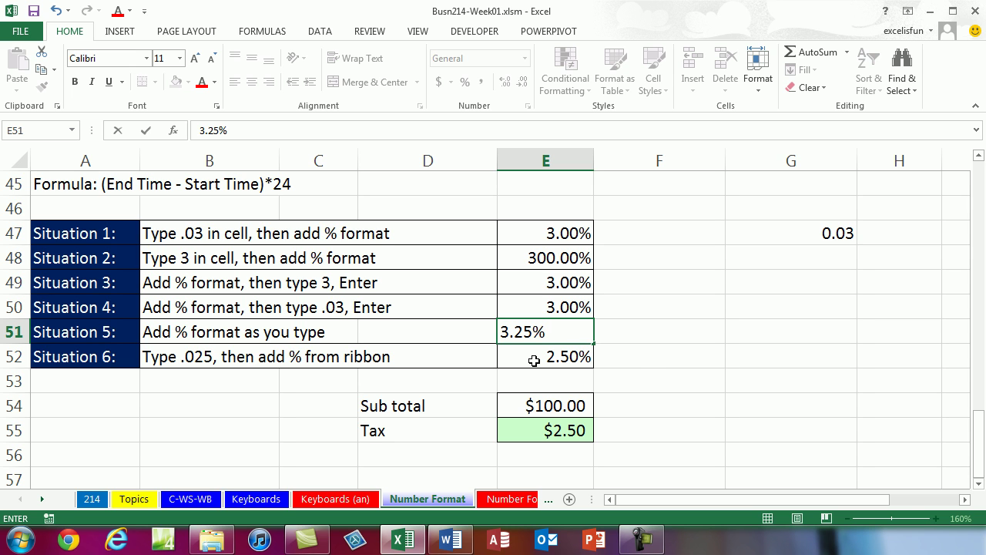
key("ctrl+Return")
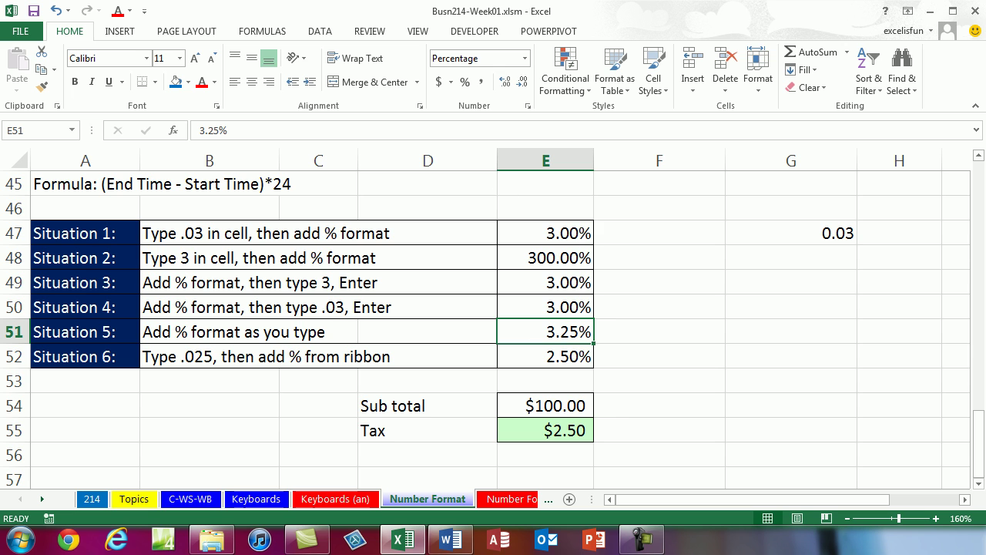
- Apply the General format to E51 to inspect the underlying number and undo the format change
left_click(524, 58)
left_click(495, 82)
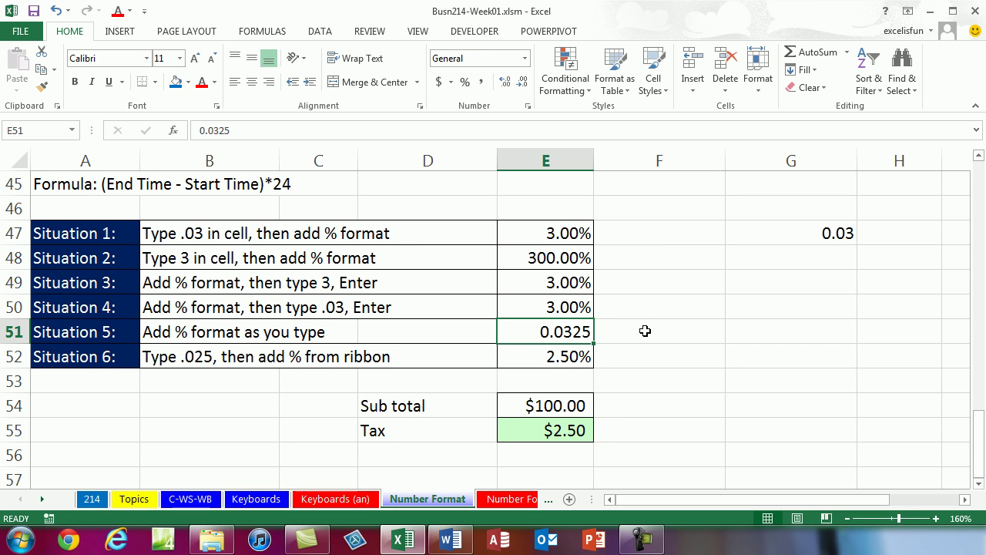
key("ctrl+z")
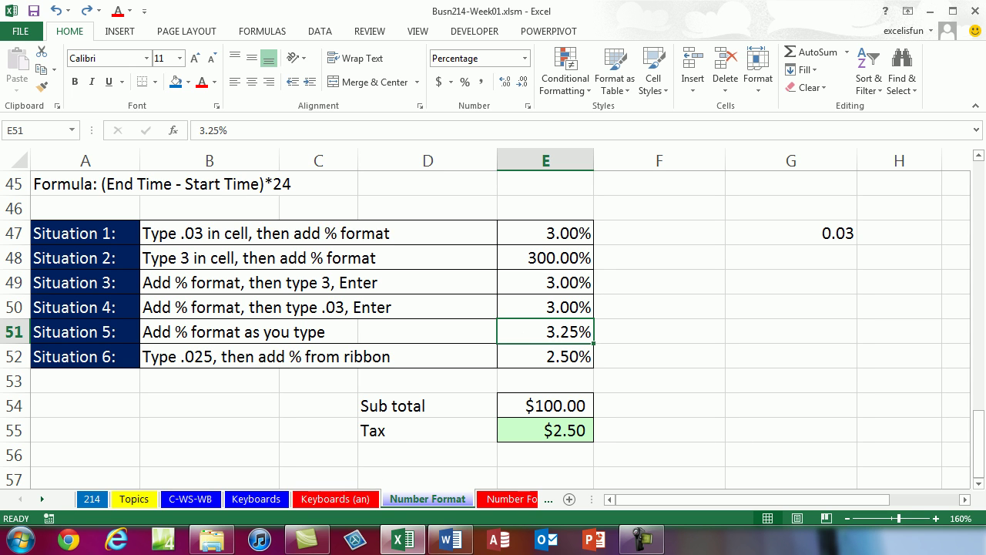
- Switch to the Types of Data in Excel worksheet
key("ctrl+Page_Down")
key("ctrl+Page_Down")
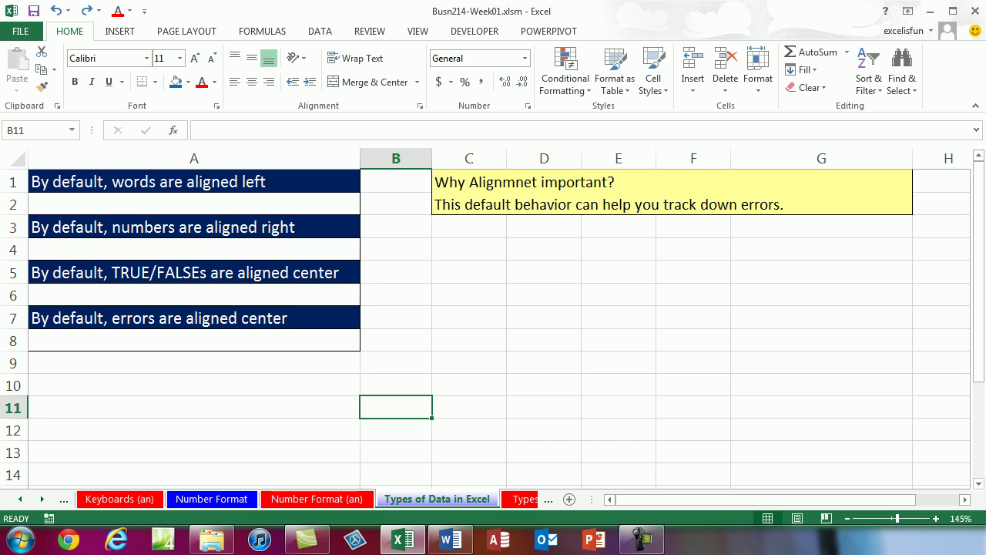
- Enter the word Excel in A2 and the number 43 in A4 as default-alignment examples
left_click(262, 203)
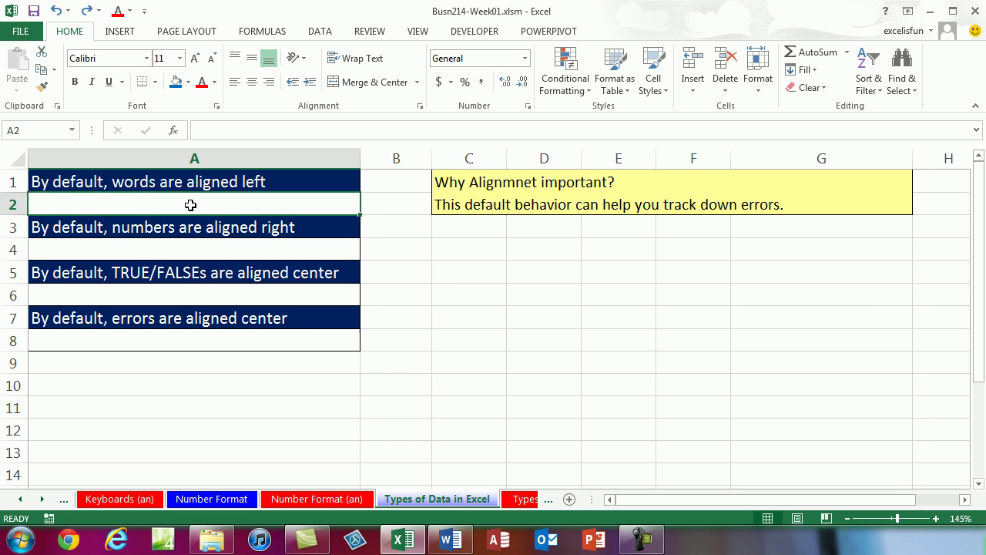
type("Exce")
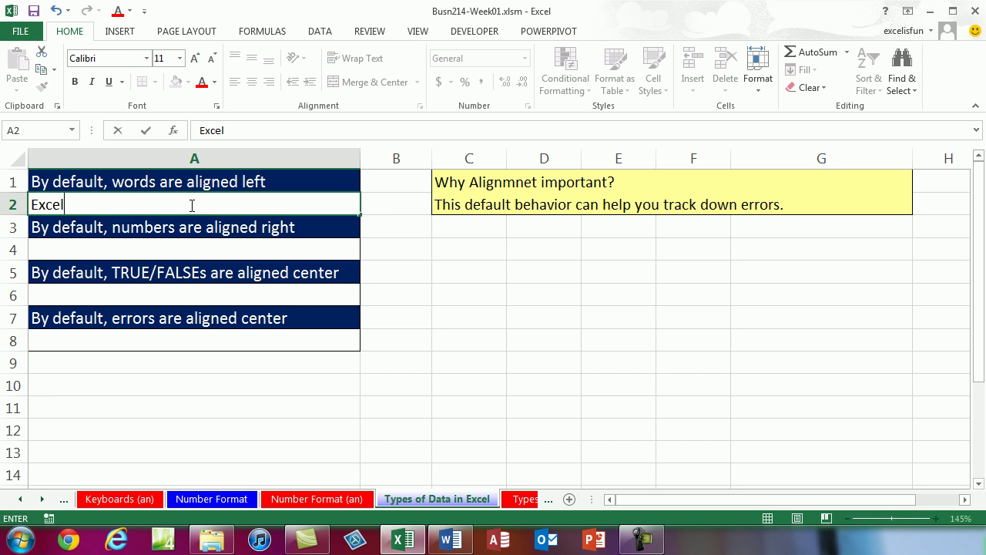
type("l")
key("Return")
key("Return")
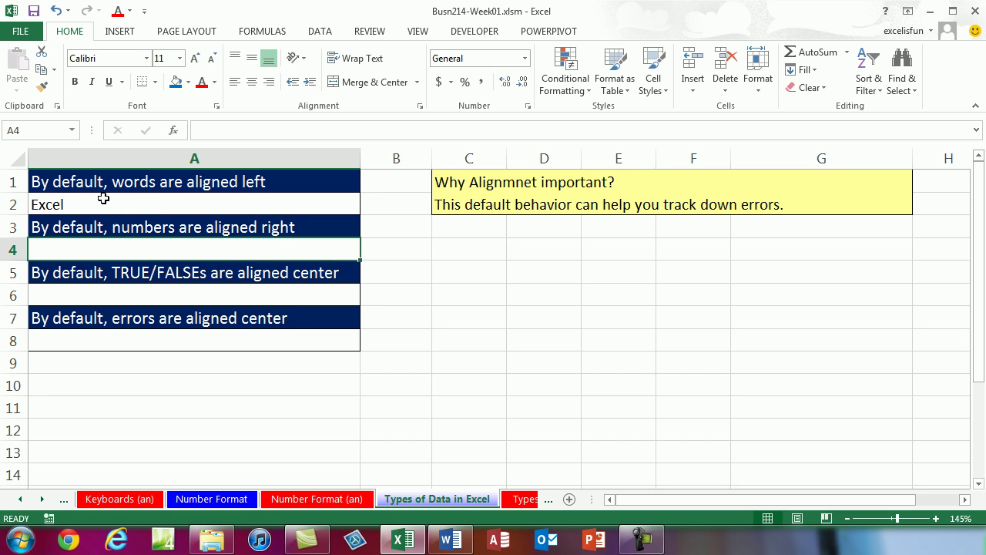
type("43")
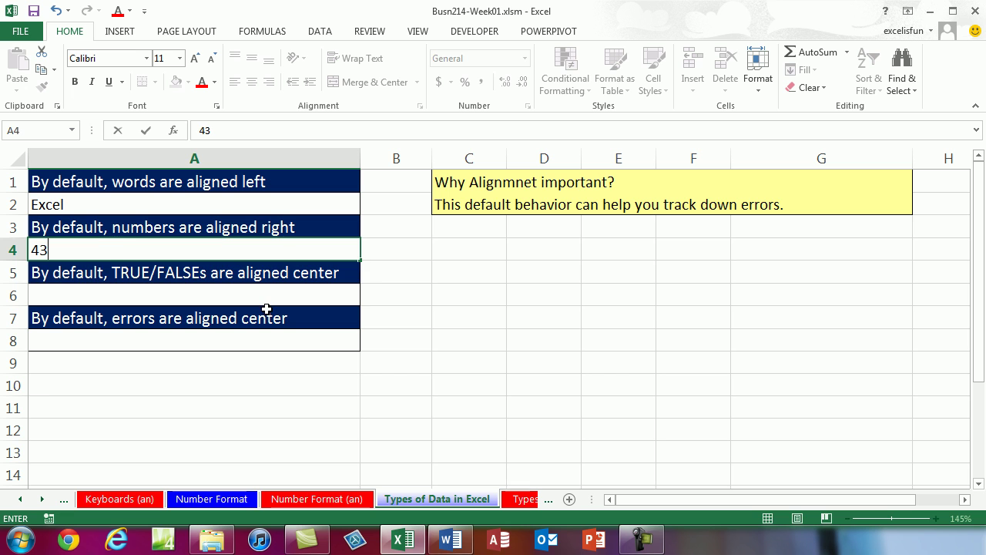
key("Return")
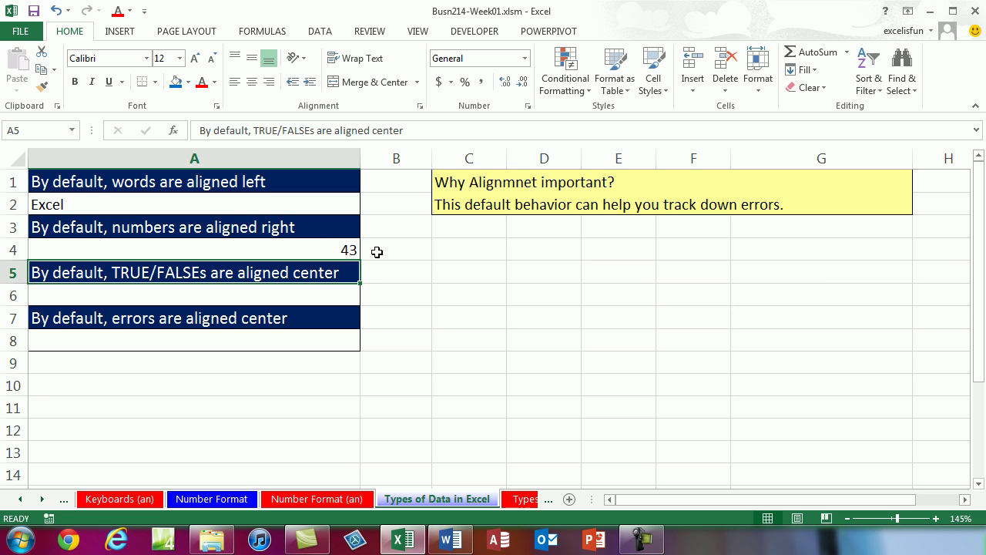
- Enter the word Excel in C4, keeping the cell selected
left_click(480, 249)
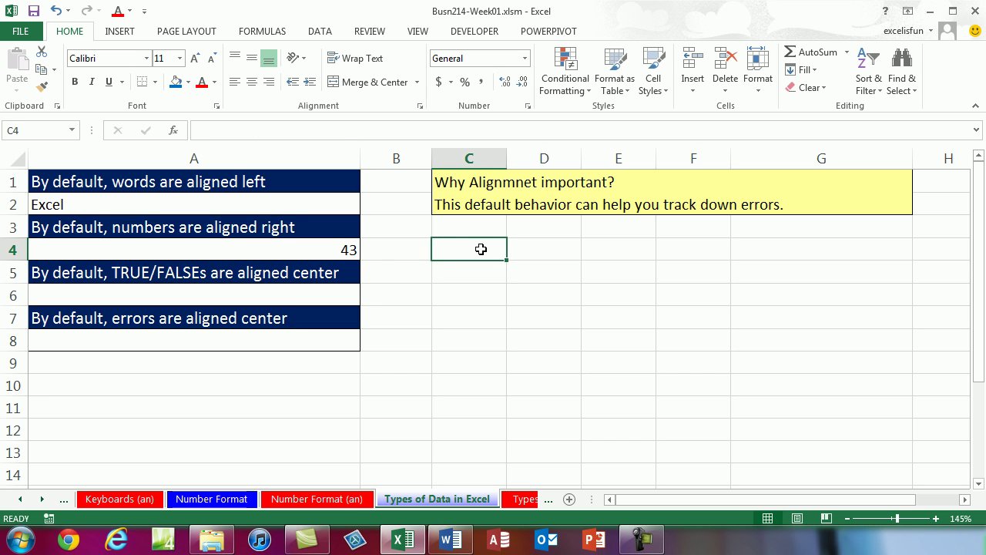
type("Exel")
key("BackSpace")
type("cel")
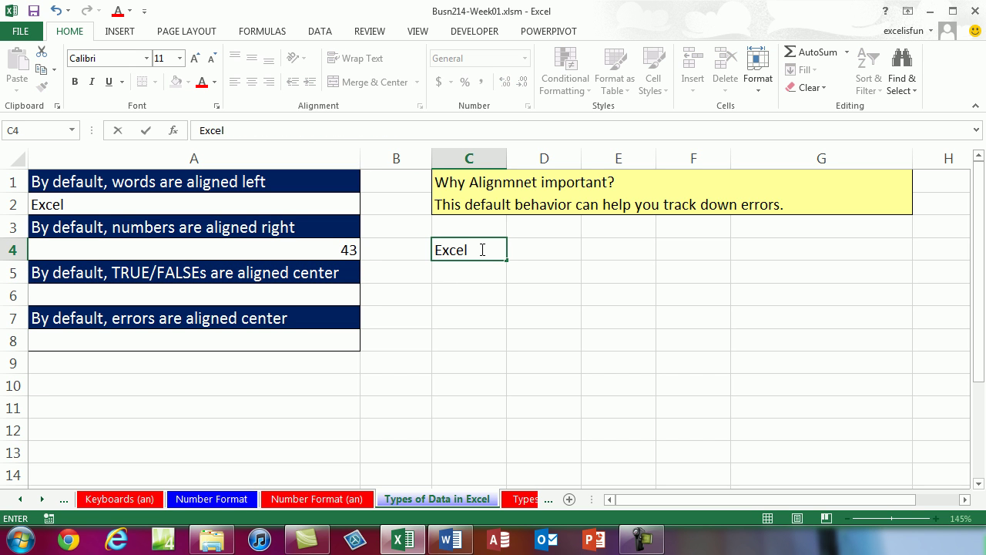
key("ctrl+Return")
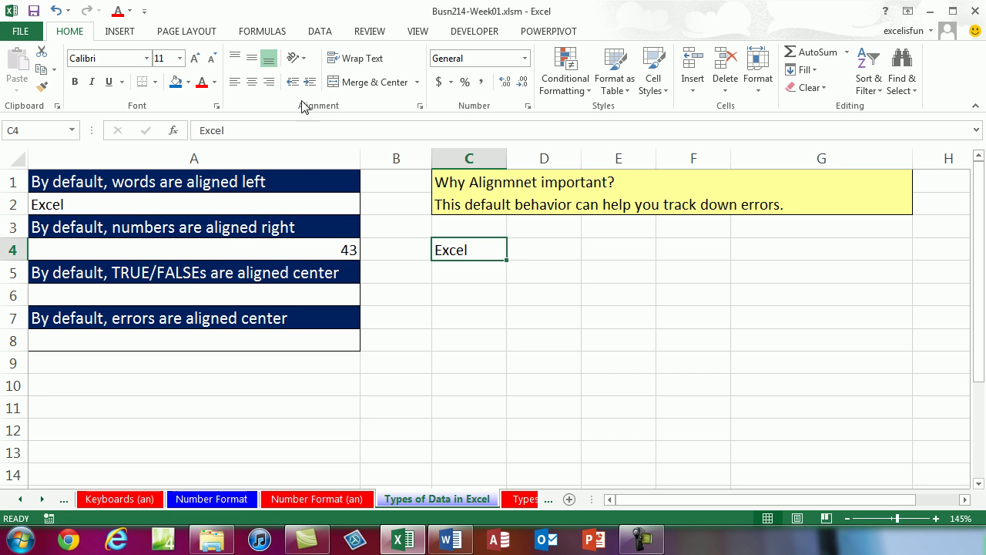
- Right-align the word in C4, undo and redo the alignment, and enter the note "Aligh Right" in E4
left_click(268, 83)
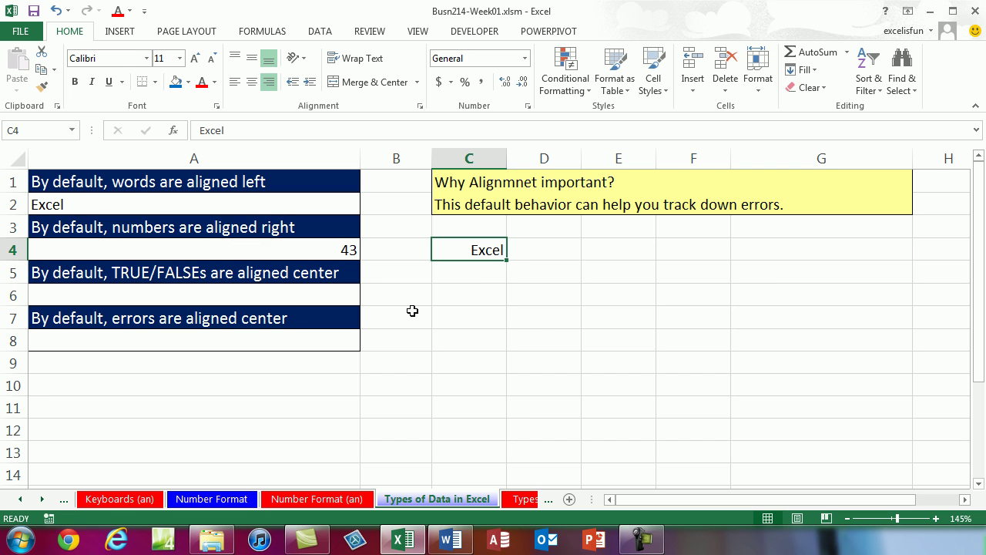
key("ctrl+z")
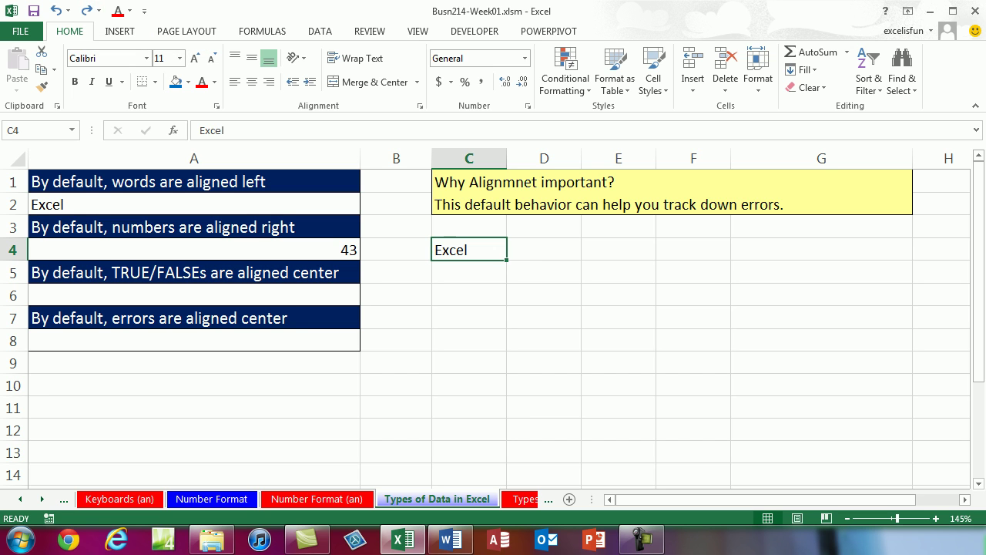
key("ctrl+y")
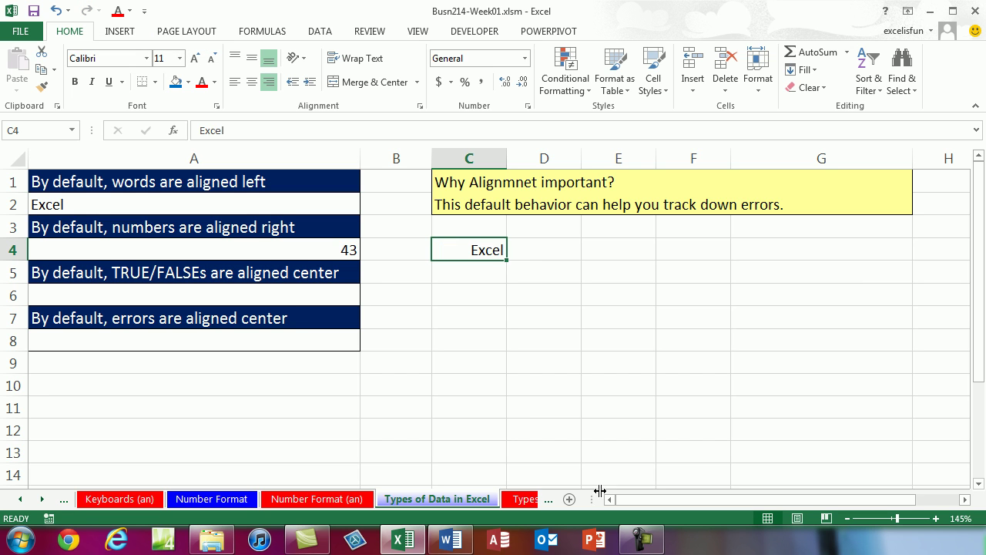
left_click(563, 253)
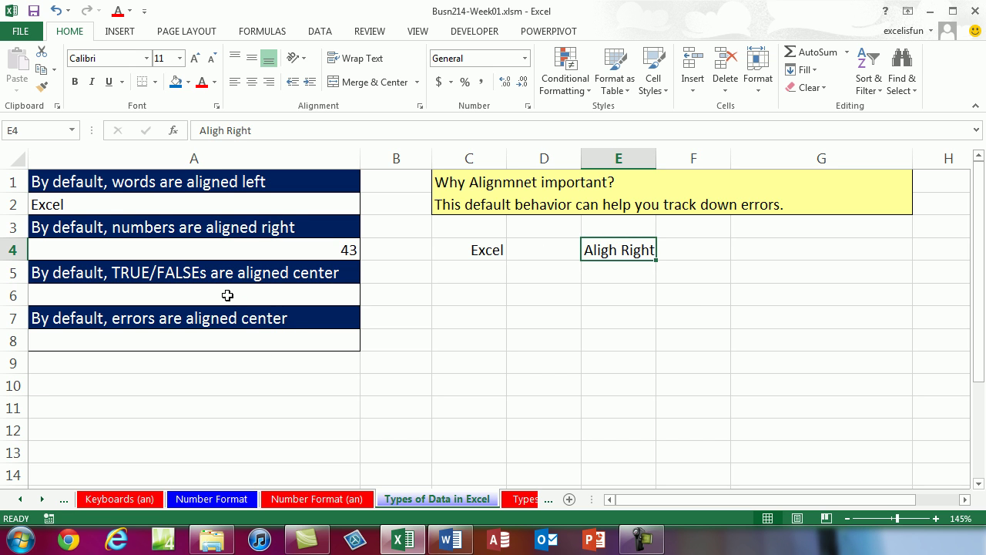
- Enter true in A6 and the error-producing formula =1/0 in A8 as default-alignment examples
left_click(227, 295)
type("true")
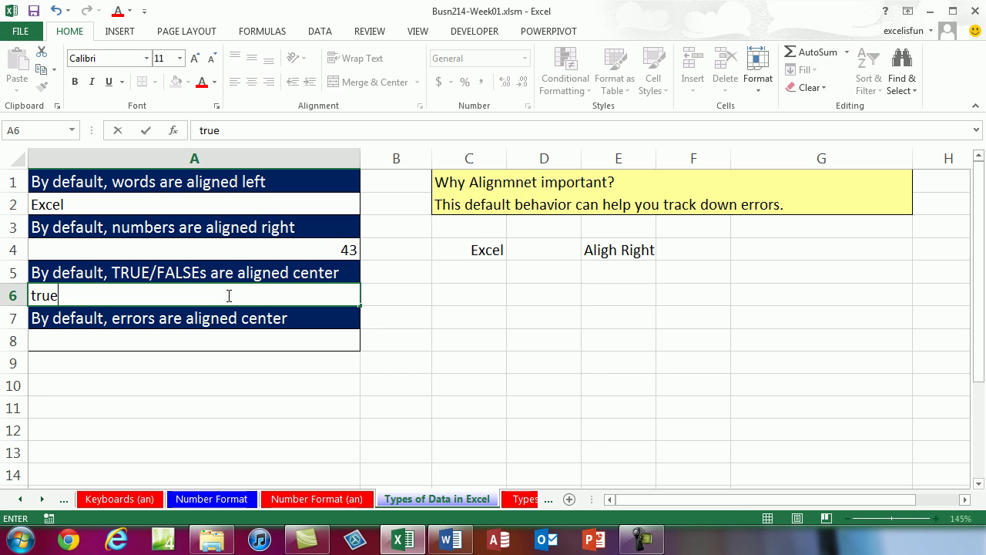
key("Return")
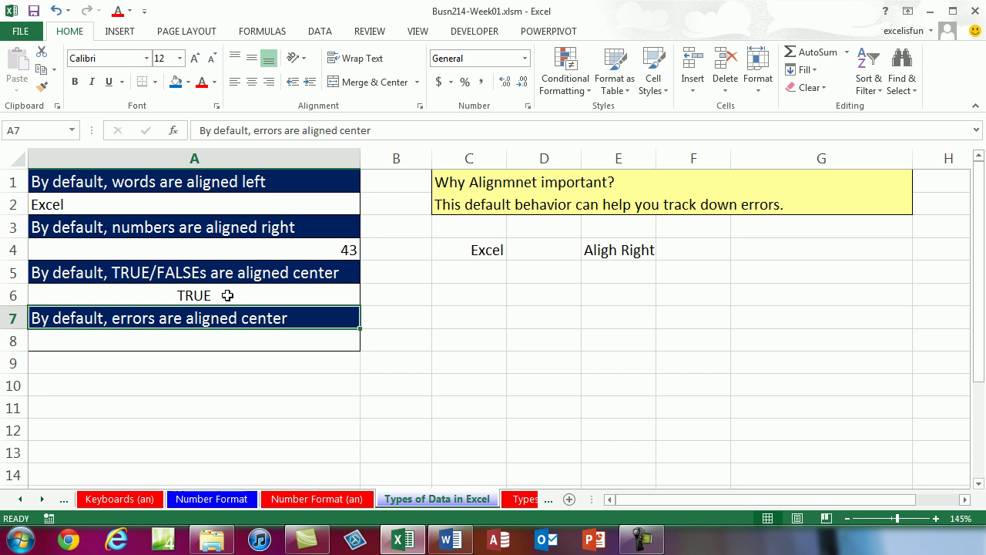
left_click(198, 345)
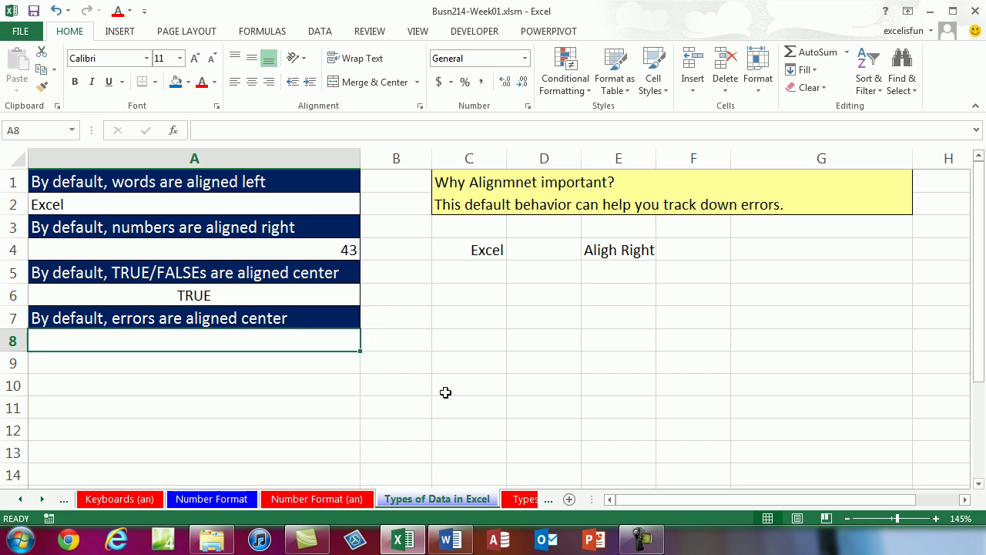
type("=1")
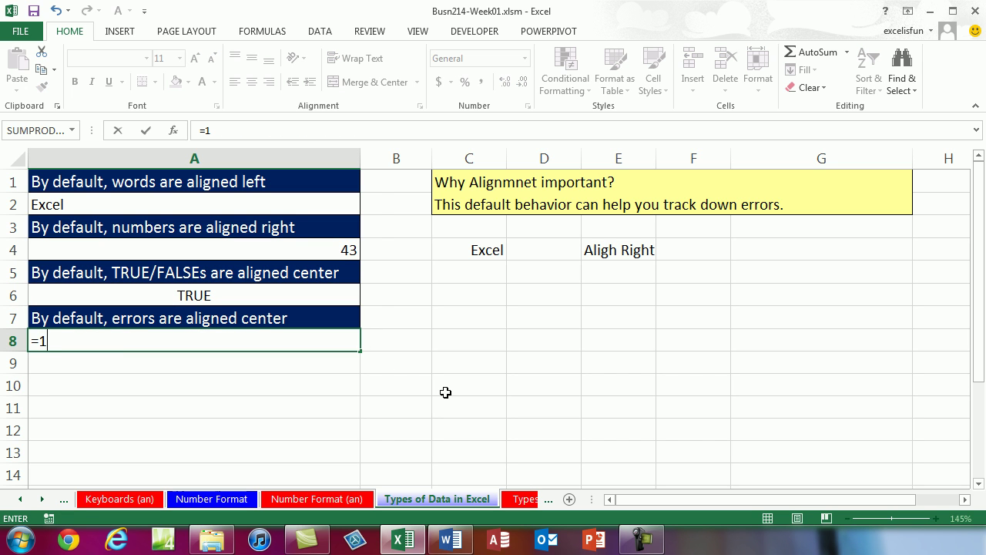
type("/0")
key("ctrl+Return")
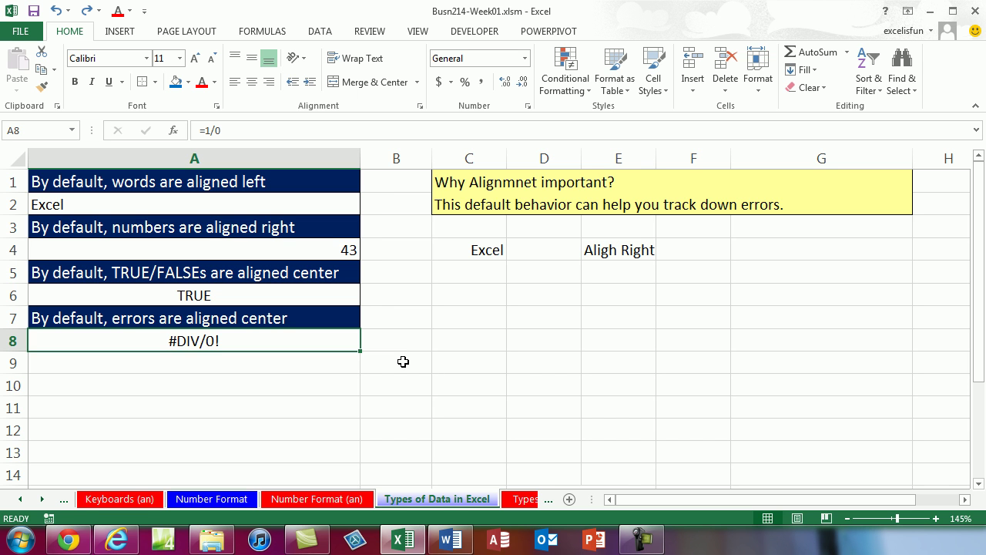
- On the Align worksheet, total the imported sales data in A9 with =SUM(A2:A8)
key("ctrl+Page_Down")
key("ctrl+Page_Down")
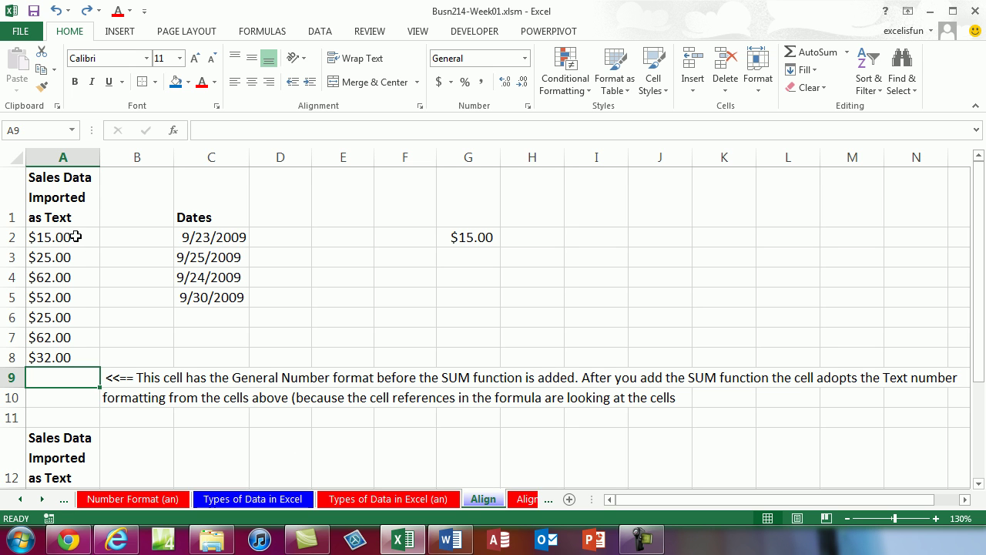
left_click_drag(74, 234, 58, 357)
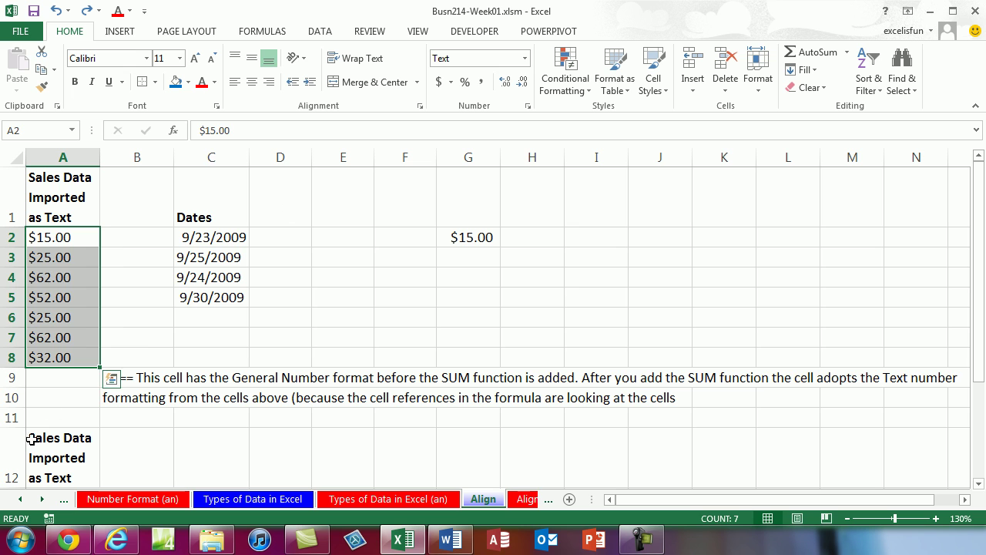
left_click(56, 382)
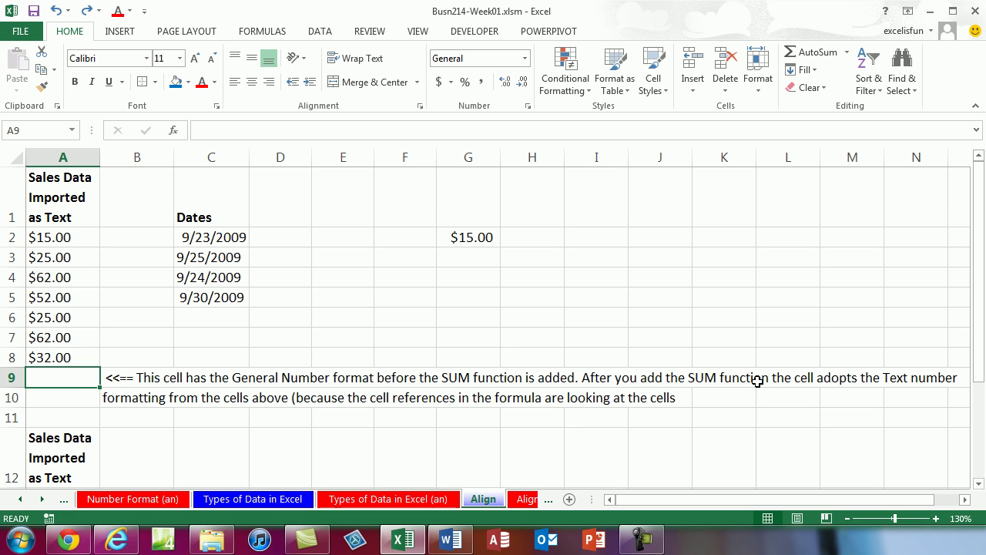
key("alt+equal")
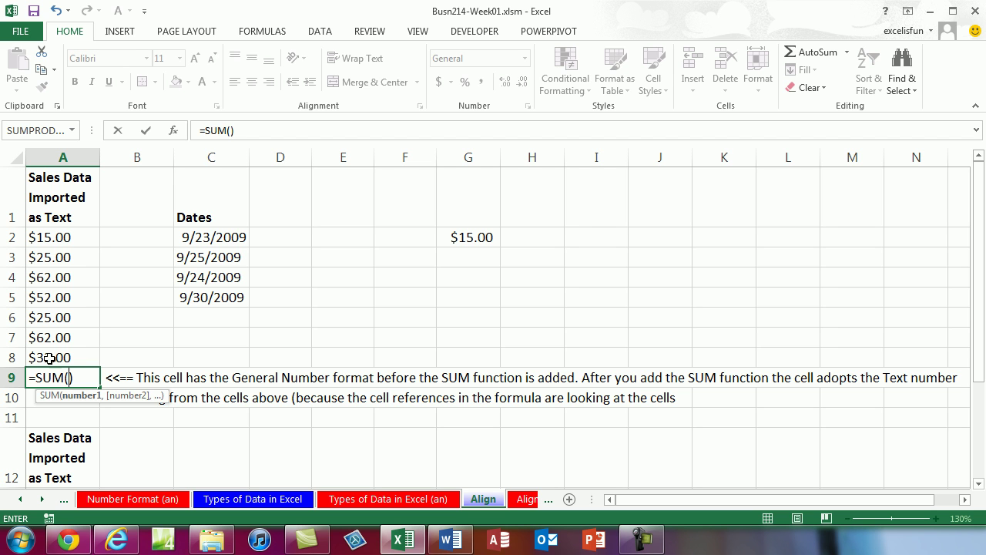
left_click_drag(49, 357, 50, 230)
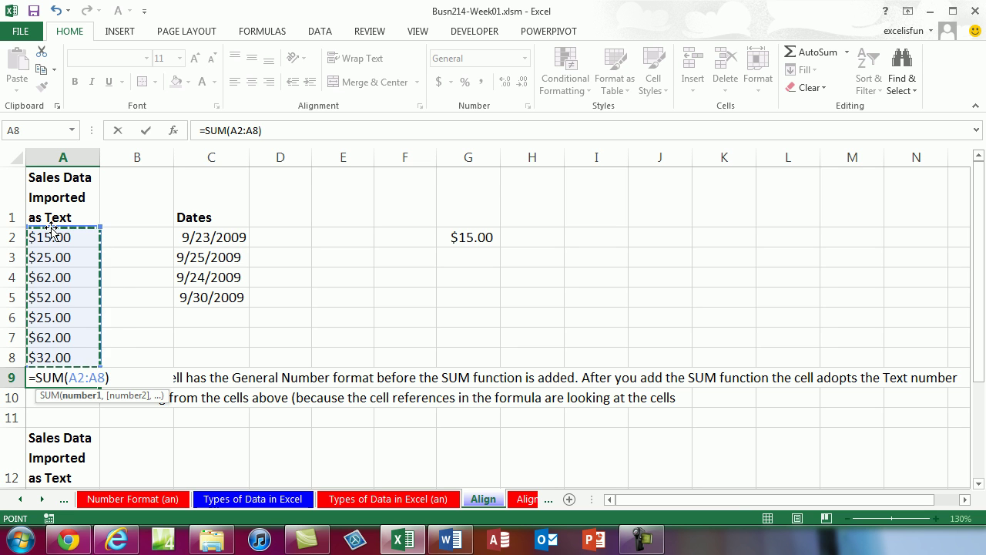
key("ctrl+Return")
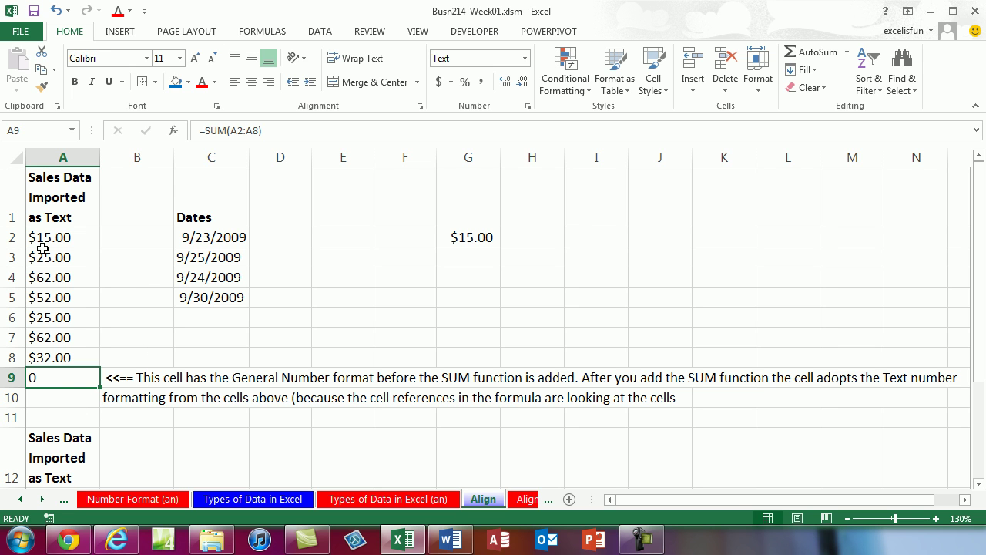
- Convert the text sales values in A2:A8 to numbers with Text to Columns and apply the Currency format to A9
left_click_drag(42, 236, 39, 359)
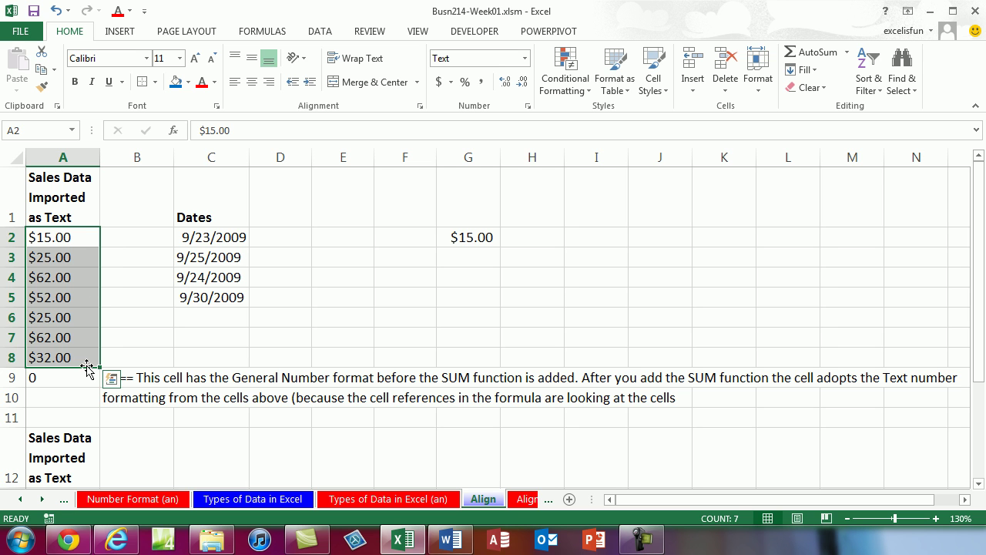
left_click(322, 34)
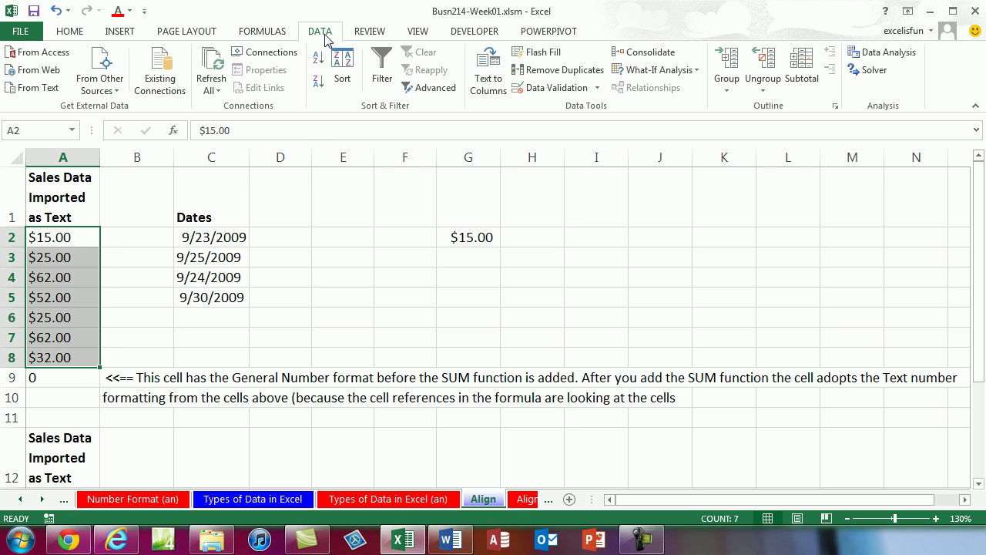
left_click(487, 77)
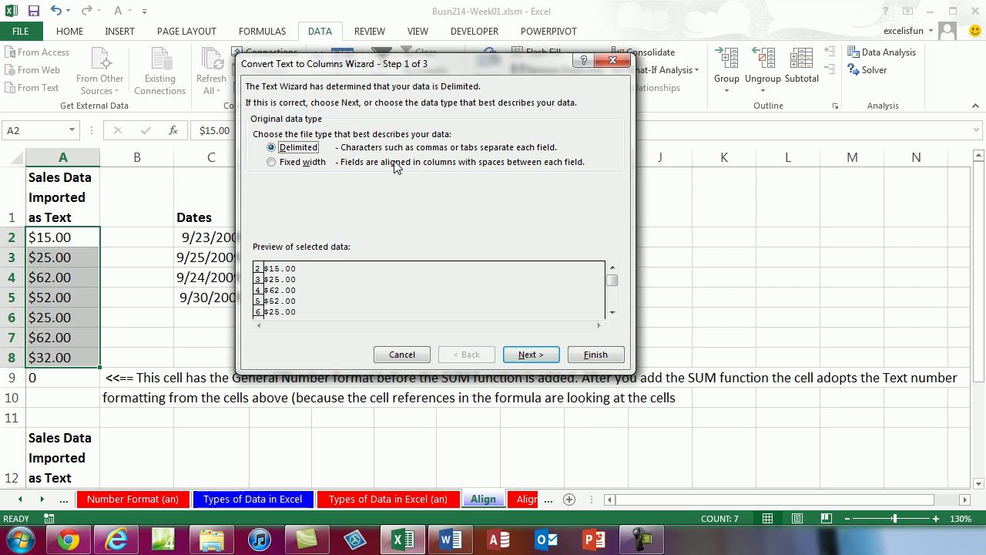
left_click(596, 355)
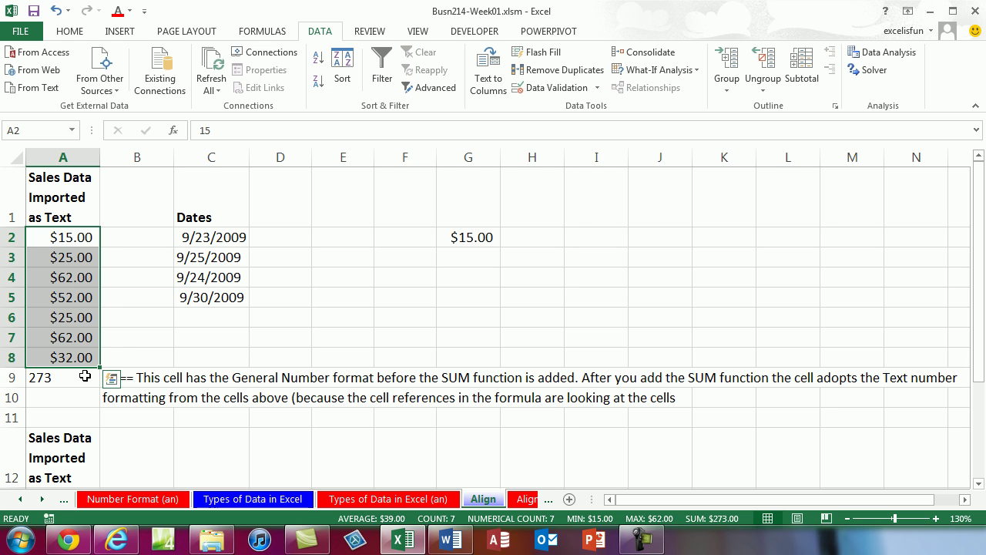
left_click(84, 377)
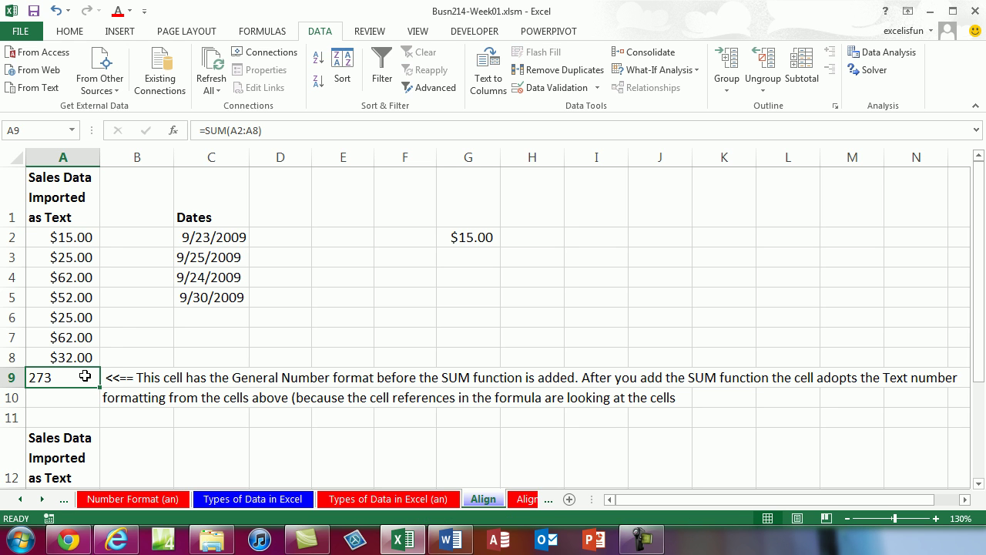
key("ctrl+shift+4")
- Open the SUM function's help article from the A9 formula, review its remarks and example, and close it
double_click(78, 376)
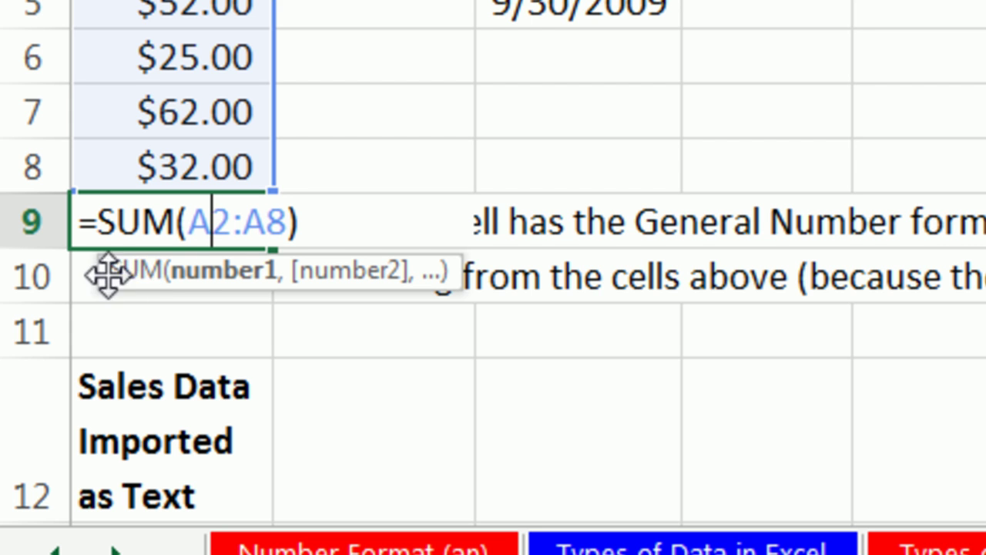
left_click(139, 275)
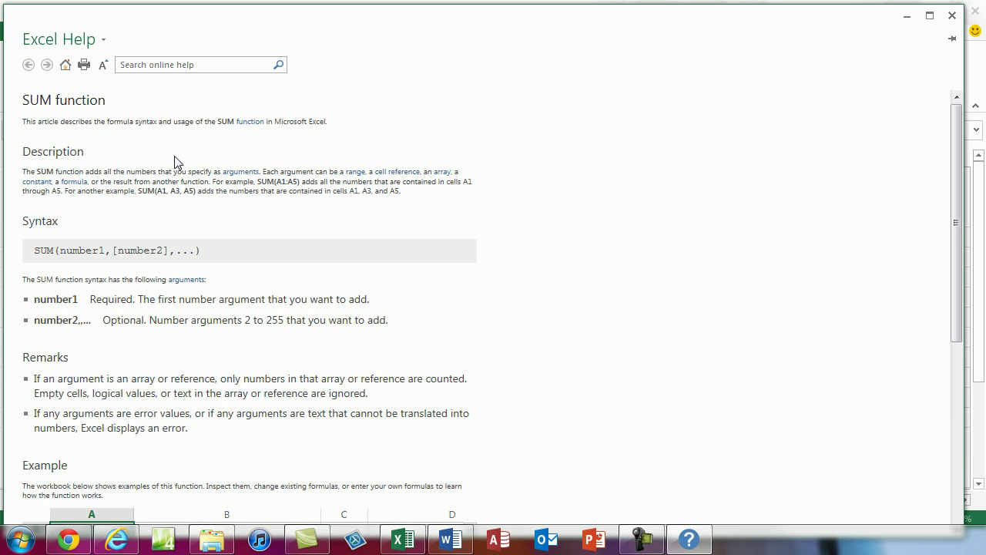
scroll(223, 416, "down", 3)
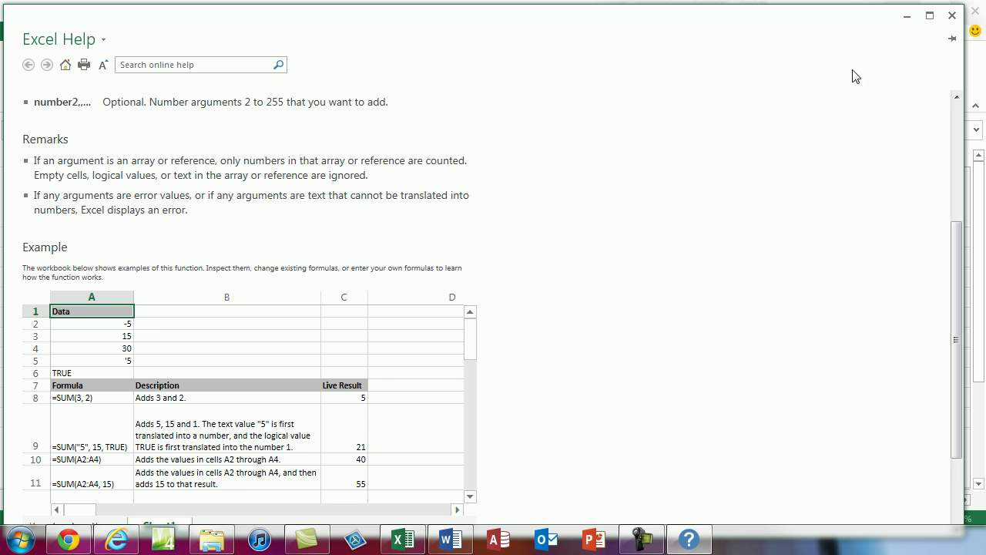
left_click(953, 16)
left_click(695, 294)
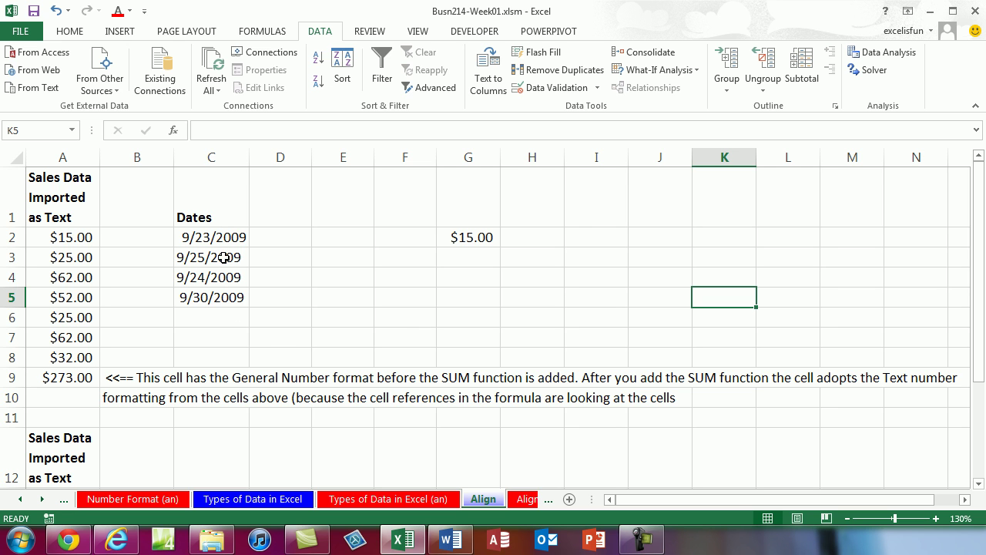
- Widen column C and count the numeric dates in C6 with the formula =COUNT(C2:C5)
left_click_drag(249, 157, 281, 158)
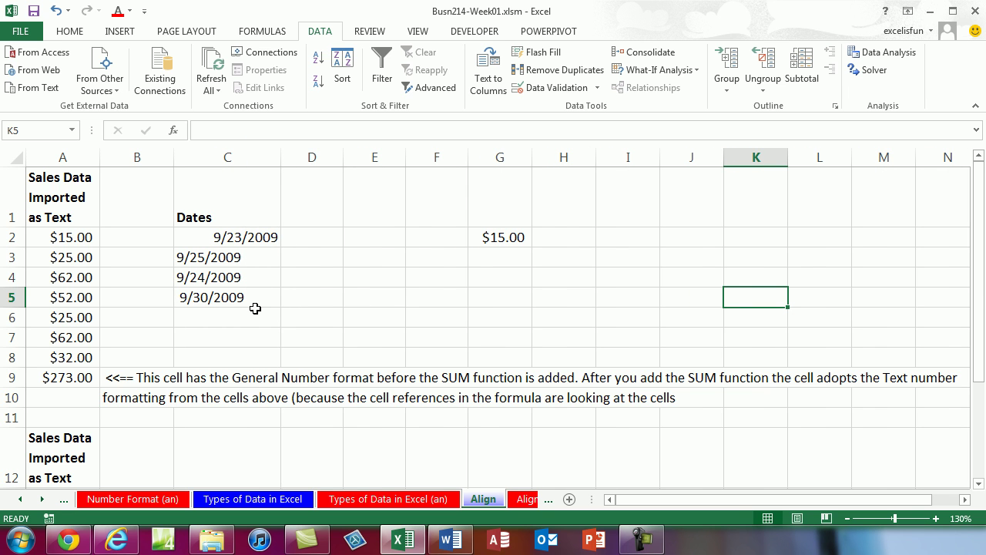
left_click(194, 315)
type("=count")
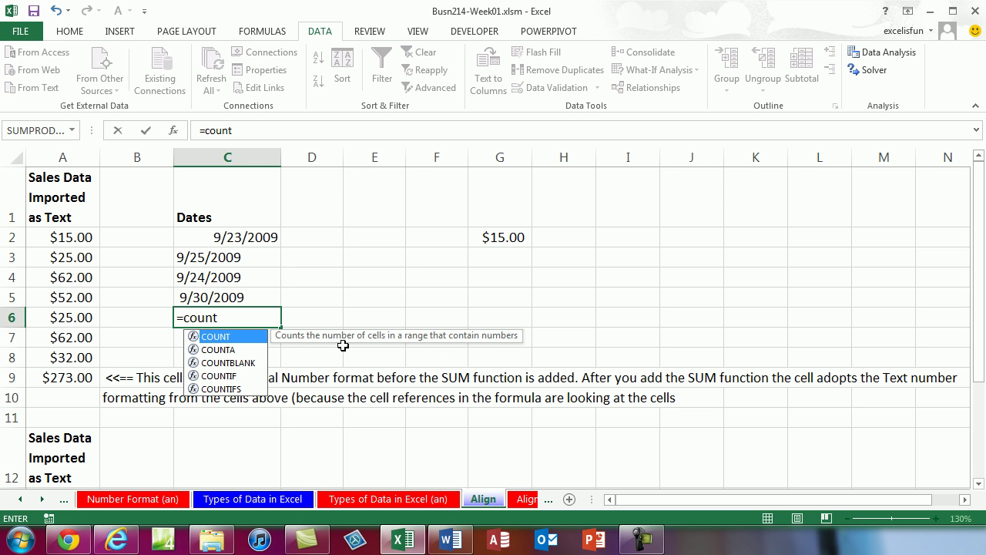
left_click(219, 351)
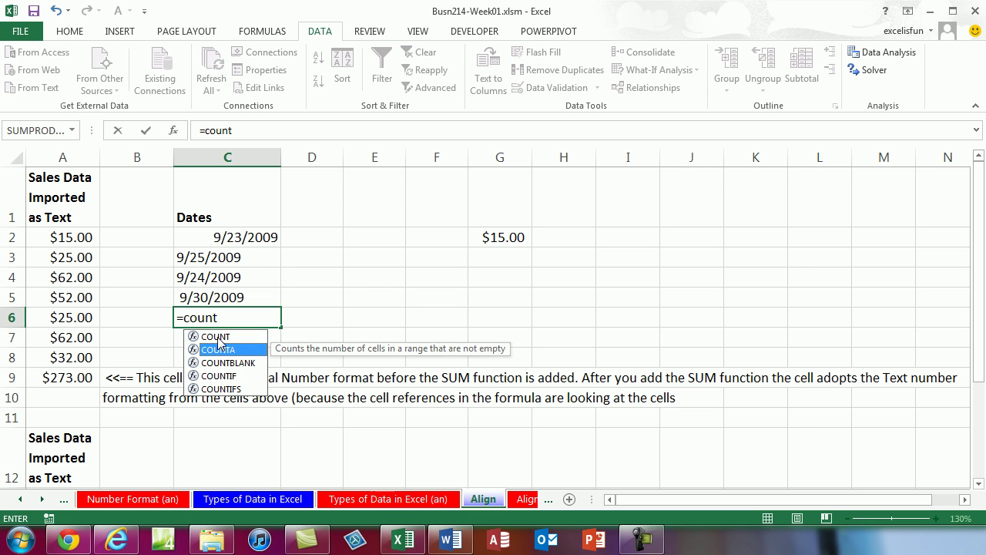
left_click(223, 337)
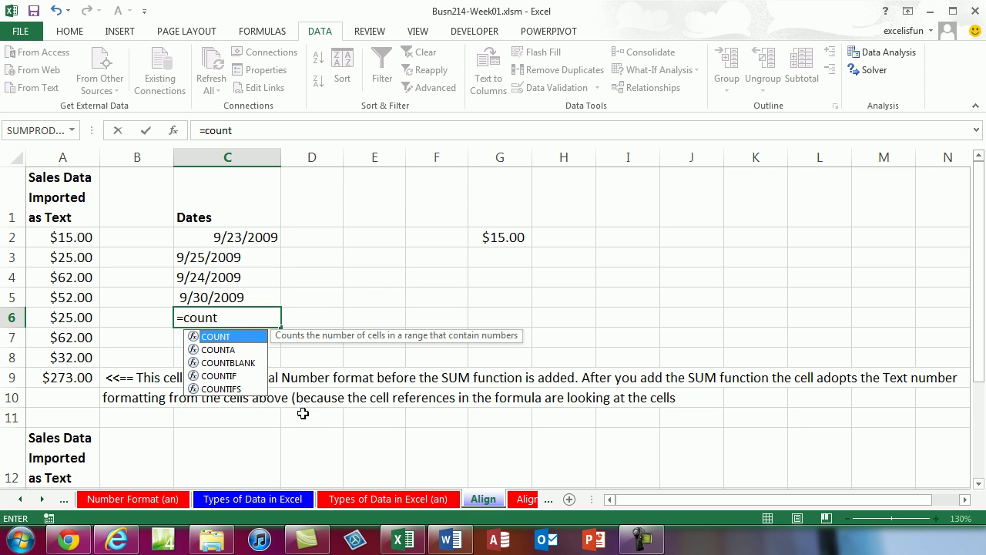
key("Tab")
left_click_drag(230, 237, 228, 294)
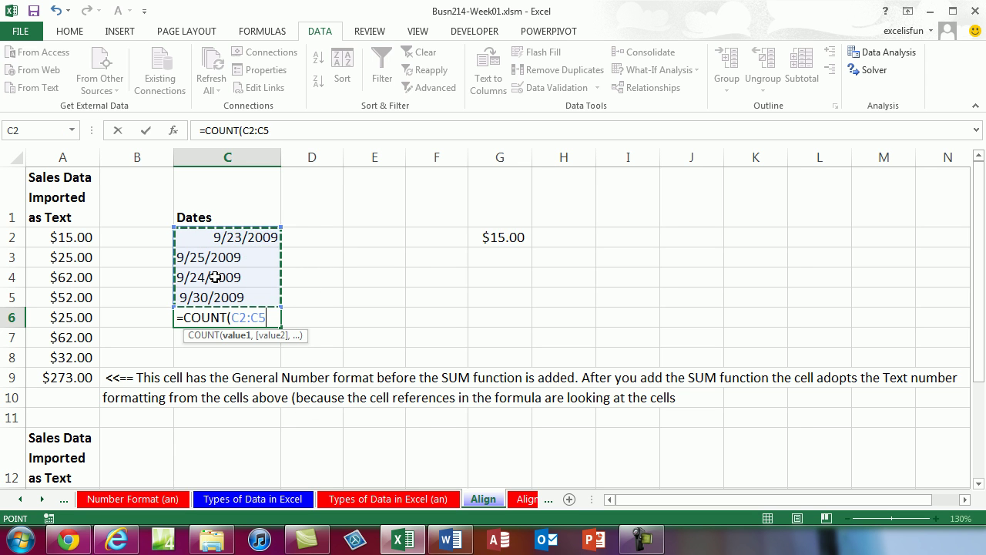
key("ctrl+Return")
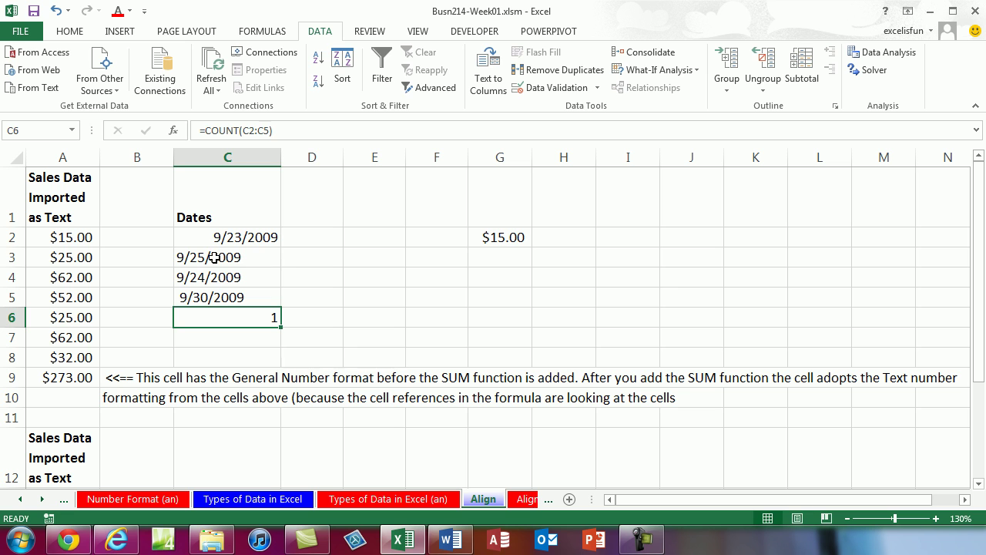
- Convert the text date in C3 to a real date by removing its leading apostrophe
double_click(218, 259)
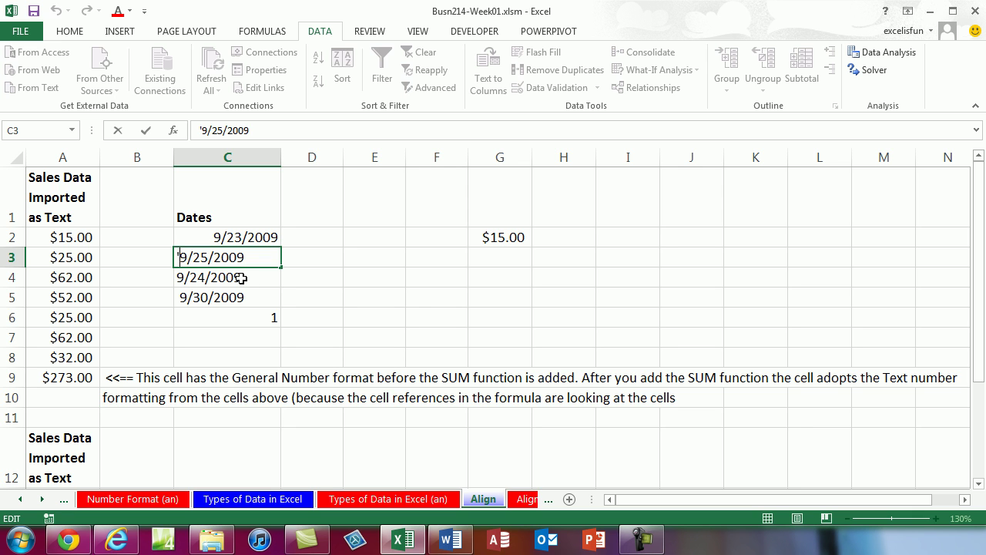
key("Home")
key("Delete")
key("Return")
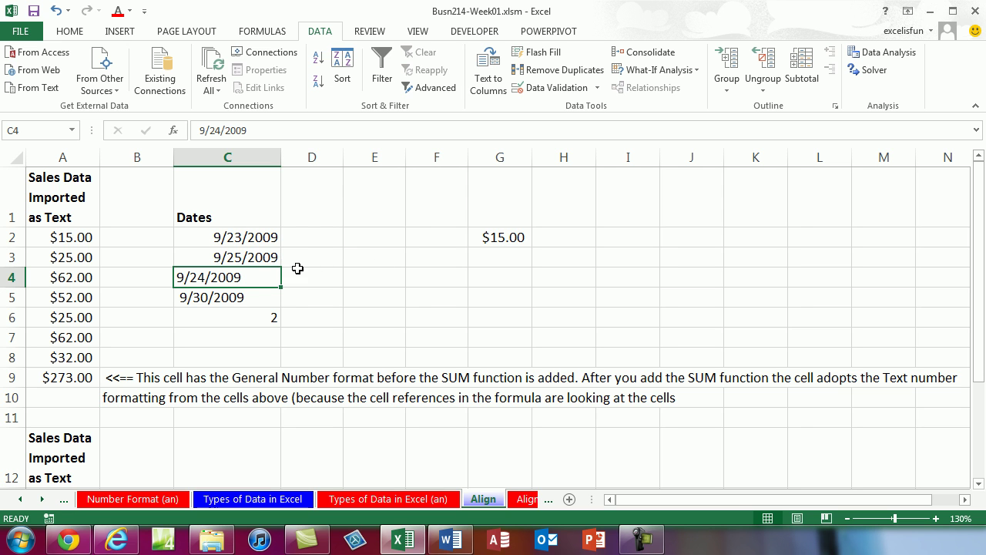
- Change the number format of C4 from Text to General and re-enter its content as a real date
double_click(276, 281)
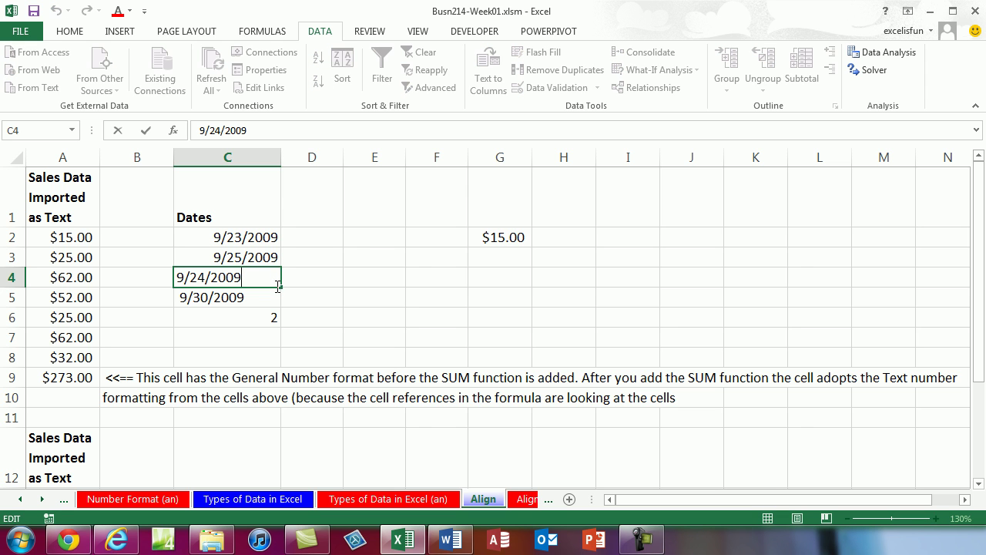
key("Escape")
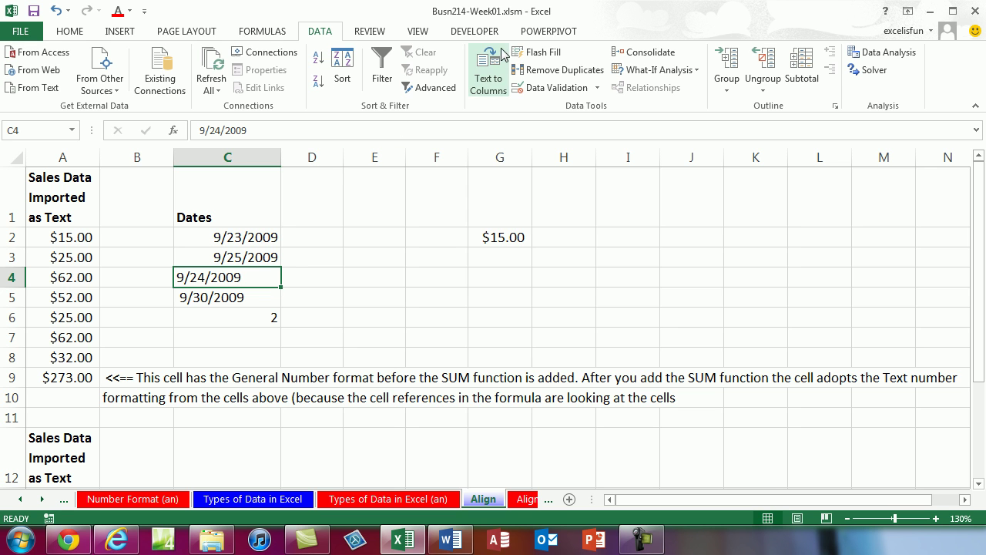
left_click(72, 34)
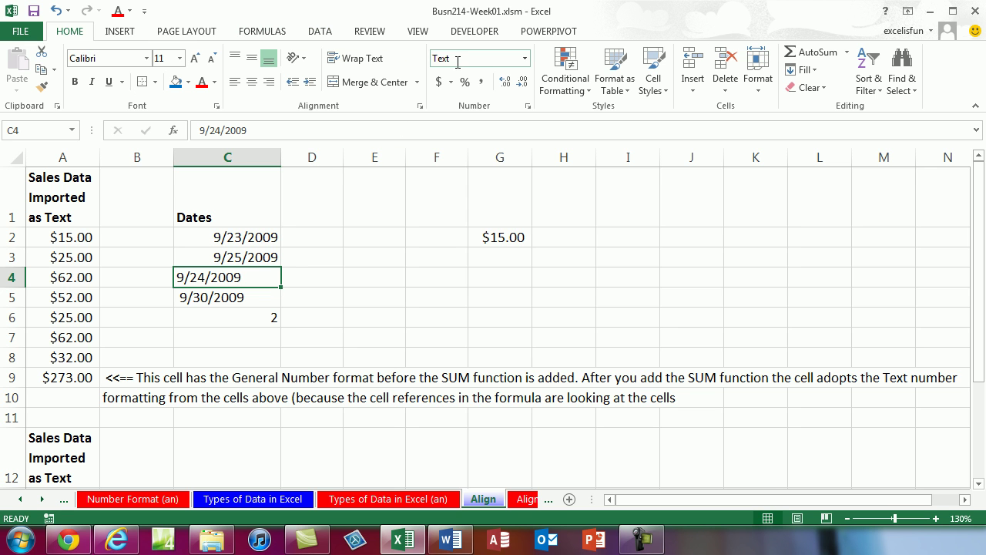
left_click(525, 60)
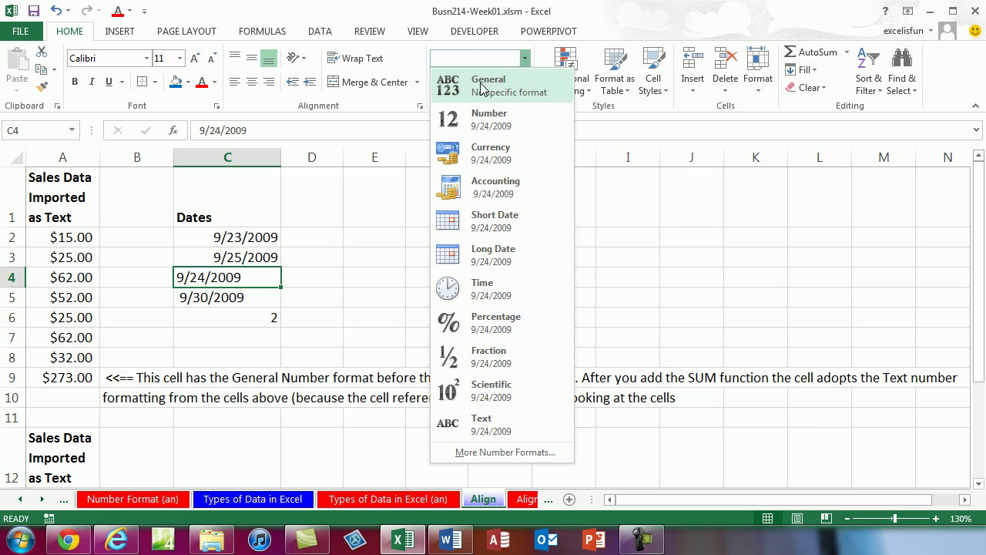
left_click(485, 83)
key("F2")
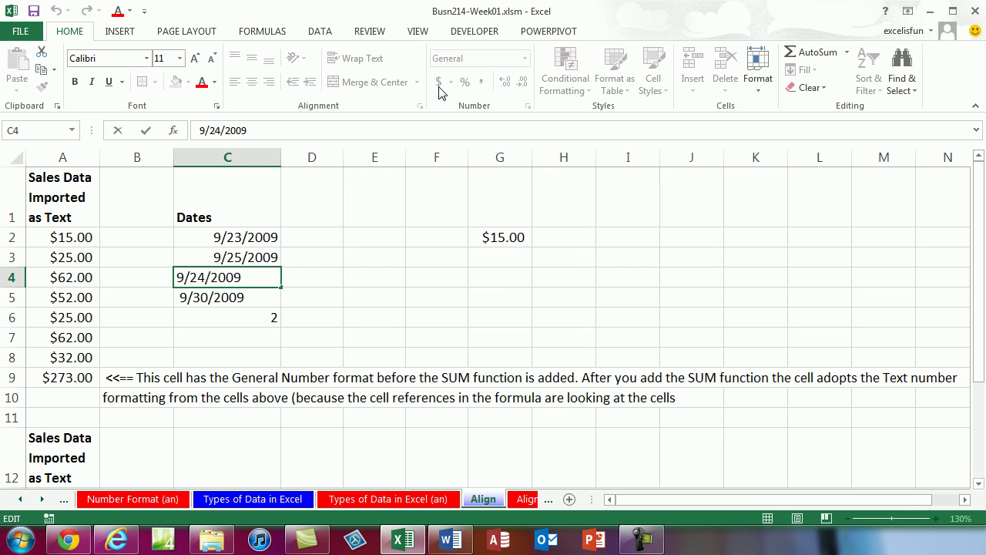
key("ctrl+Return")
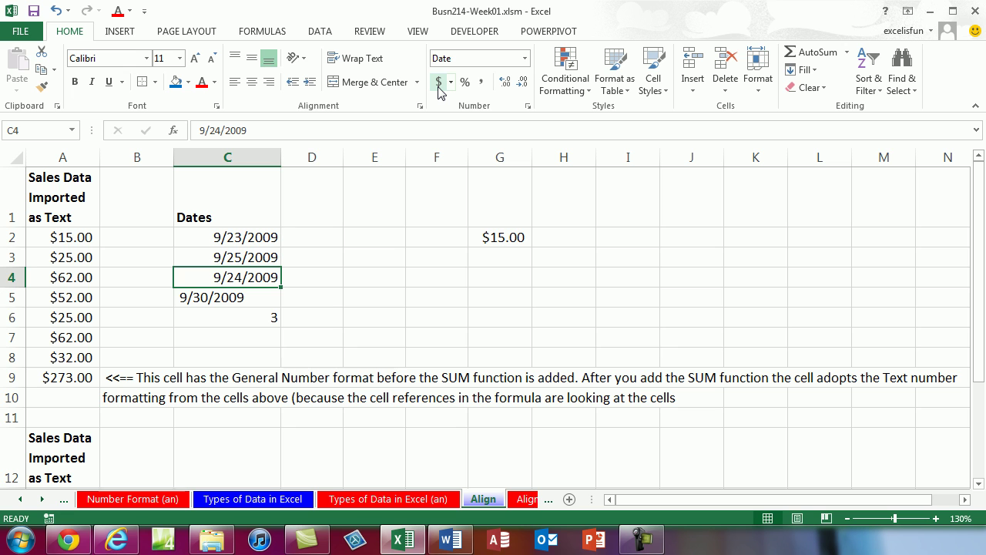
- Remove the leading space from the date in C5 so it is stored as a real date
key("Down")
key("F2")
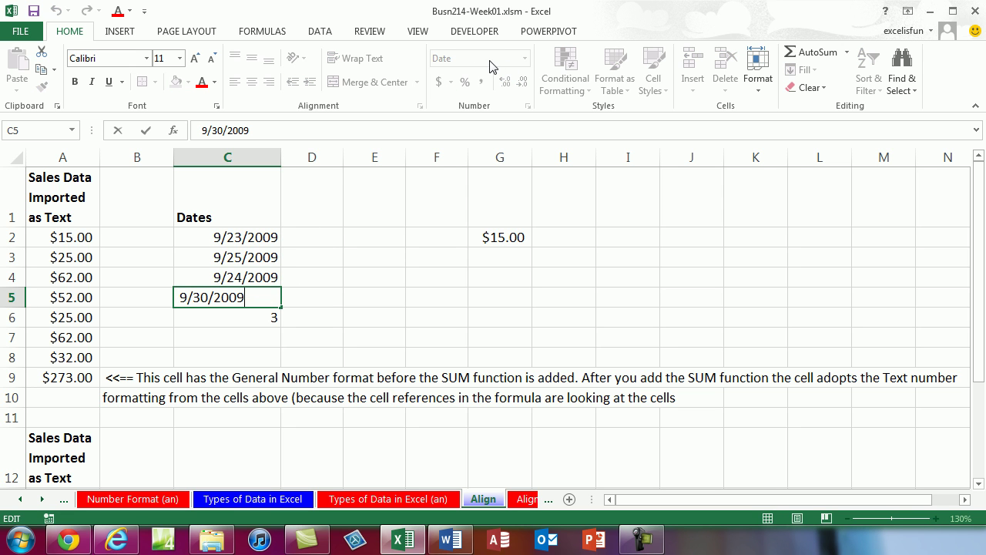
key("Escape")
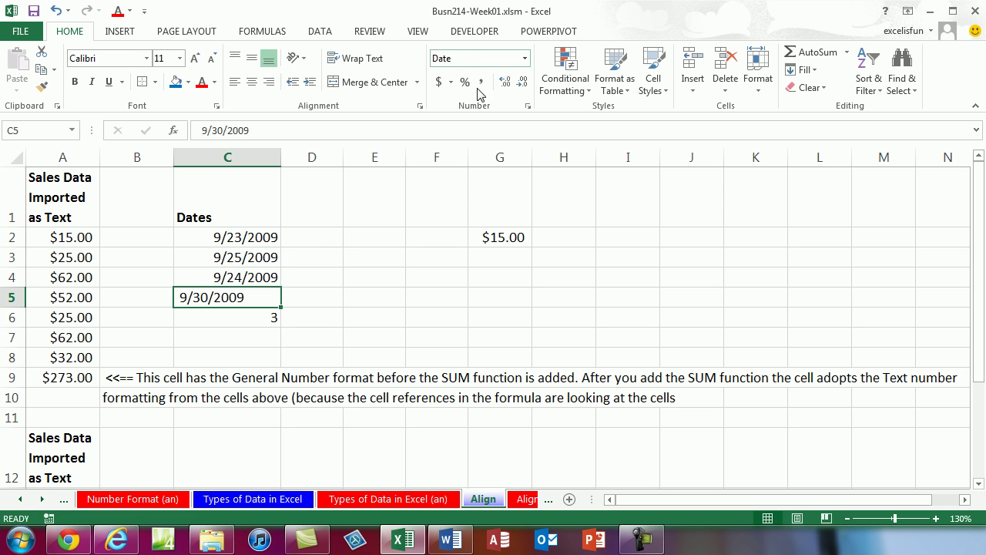
double_click(180, 300)
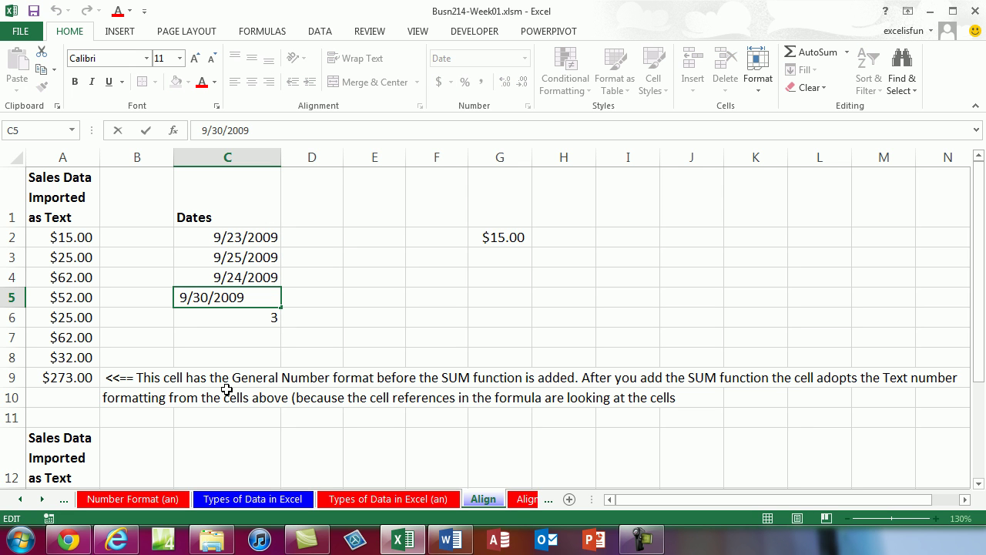
key("BackSpace")
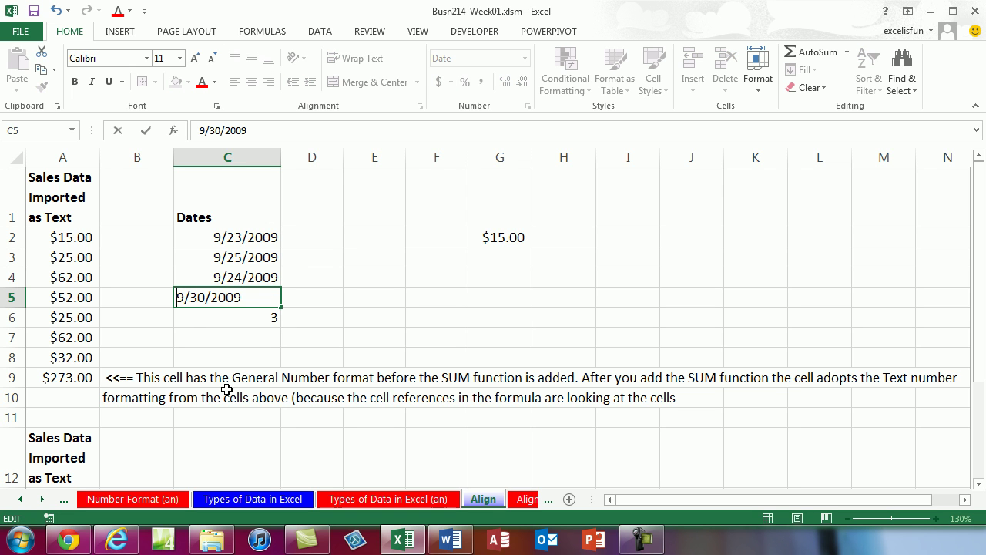
key("Return")
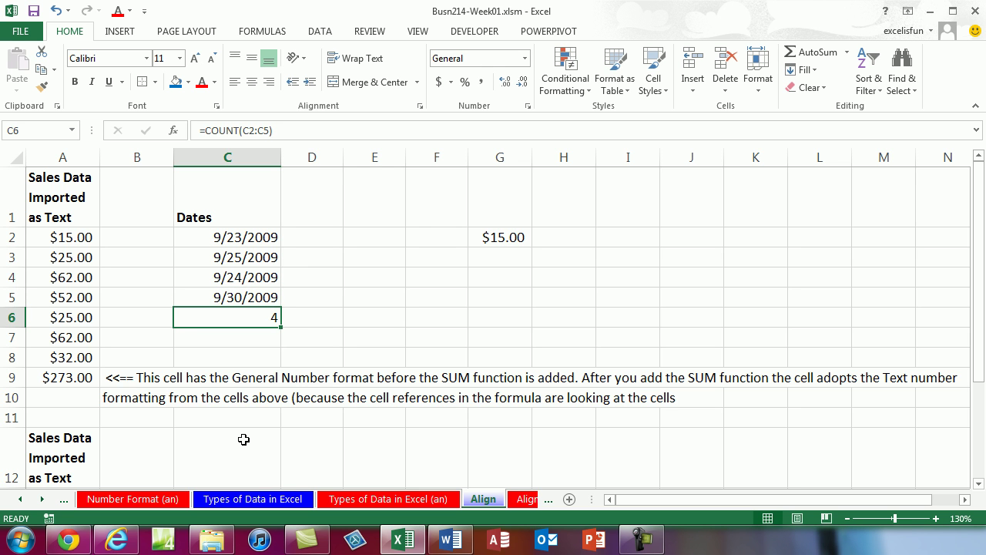
- Compare the SUM formula in A9 with the A20 formula that adds the text values in A13:A19 using plus operators
left_click(242, 437)
scroll(236, 429, "down", 3)
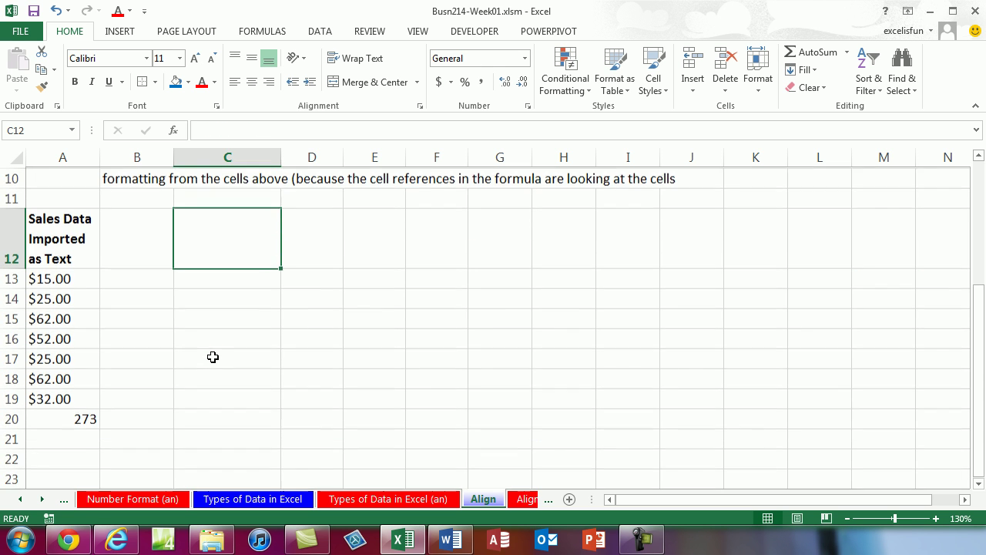
scroll(178, 396, "up", 3)
double_click(66, 377)
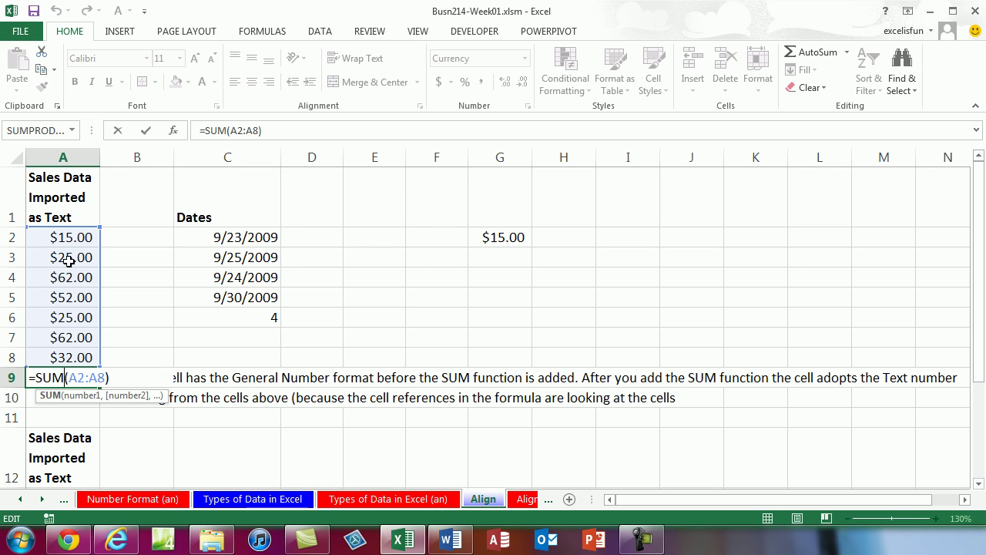
key("ctrl+Return")
scroll(189, 412, "down", 3)
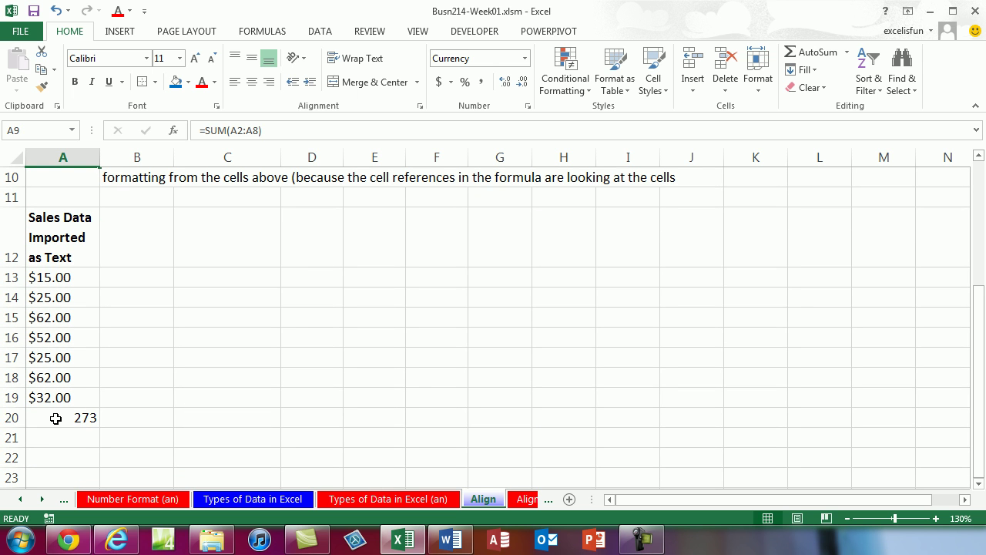
left_click(55, 418)
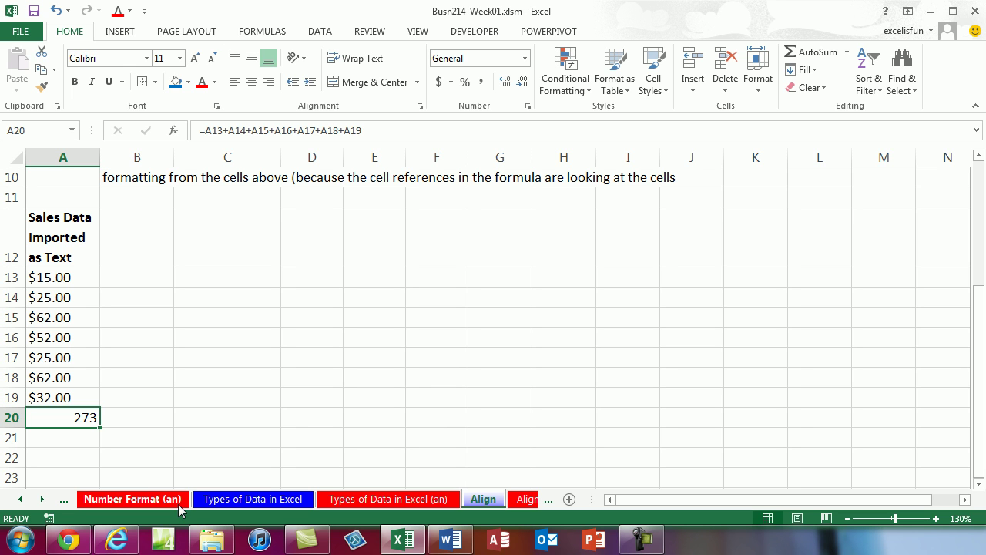
key("F2")
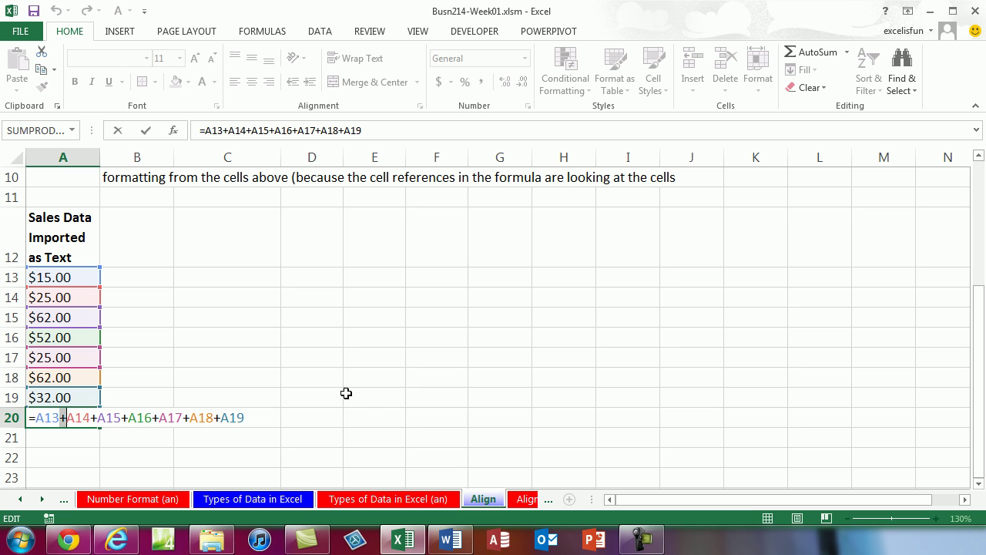
key("ctrl+Return")
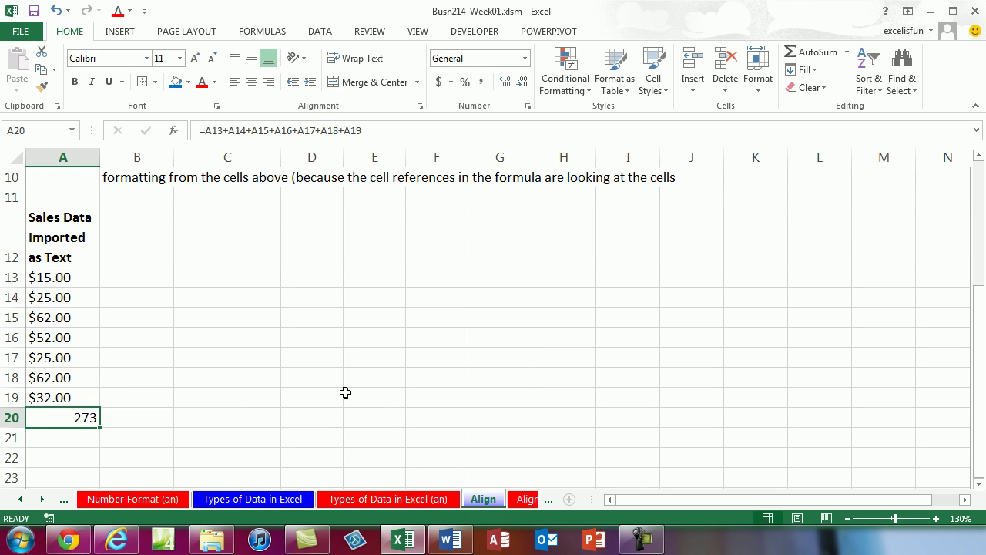
double_click(67, 417)
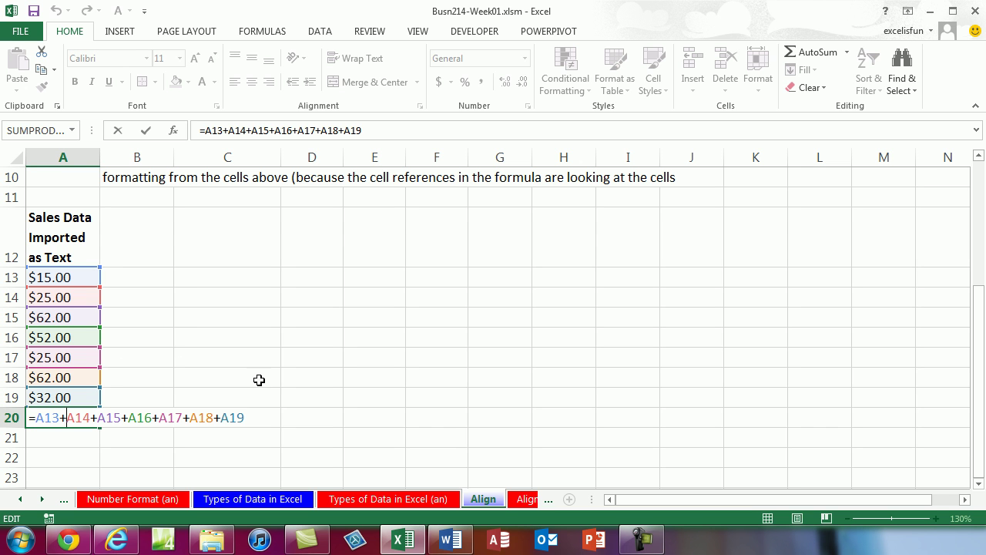
key("ctrl+Return")
scroll(314, 355, "up", 3)
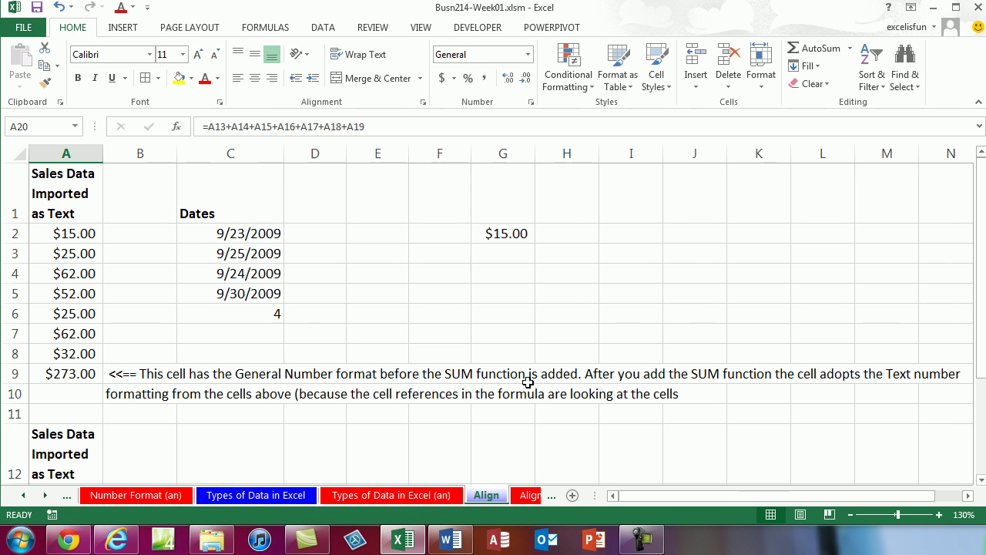
- On the Data And Info worksheet, examine the proper data set's field names in E11:G11 and its first two records
key("ctrl+Page_Down")
key("ctrl+Page_Down")
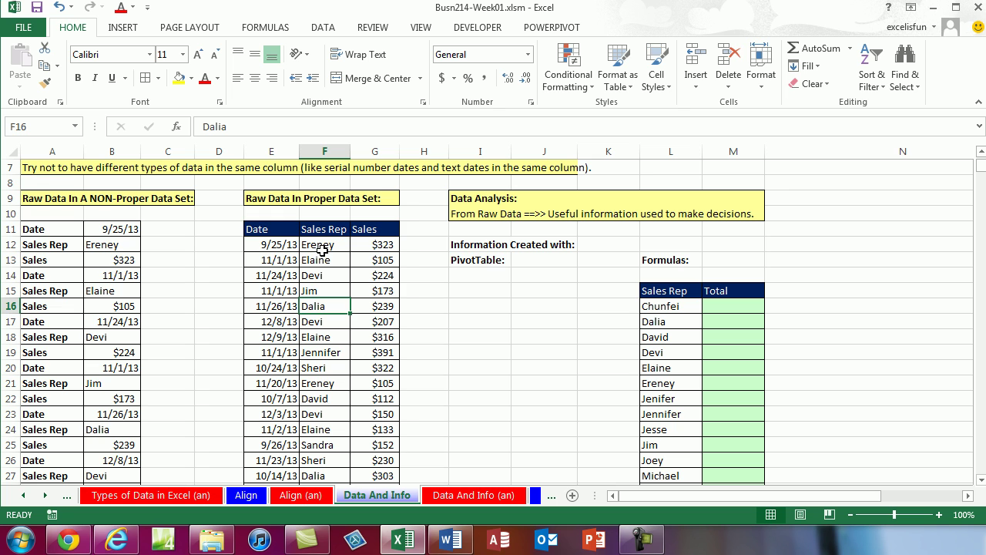
left_click_drag(256, 229, 368, 229)
left_click_drag(268, 244, 376, 245)
left_click_drag(269, 260, 368, 260)
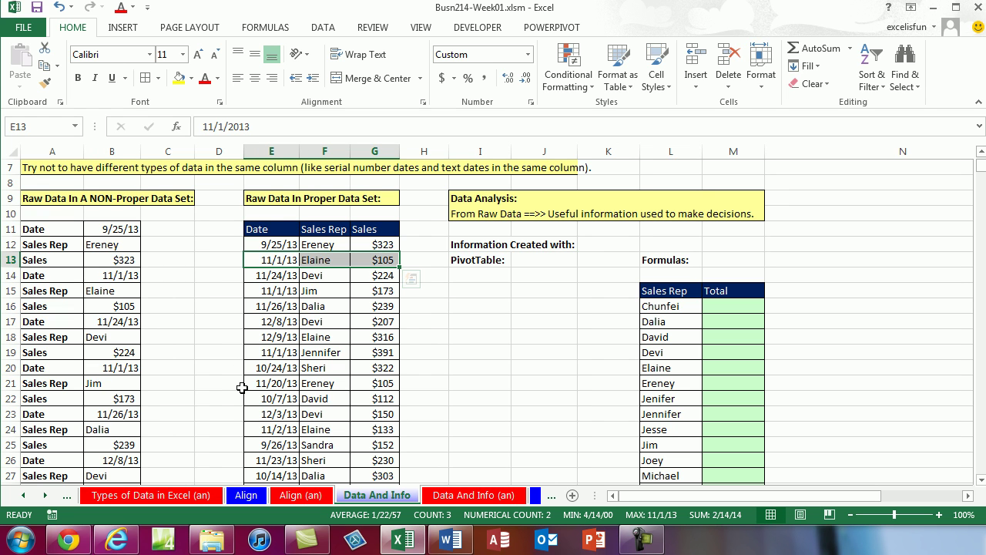
- Try the entry Note in H18, directly beside the proper data set, and in I18, one column away, cancelling both
left_click(433, 337)
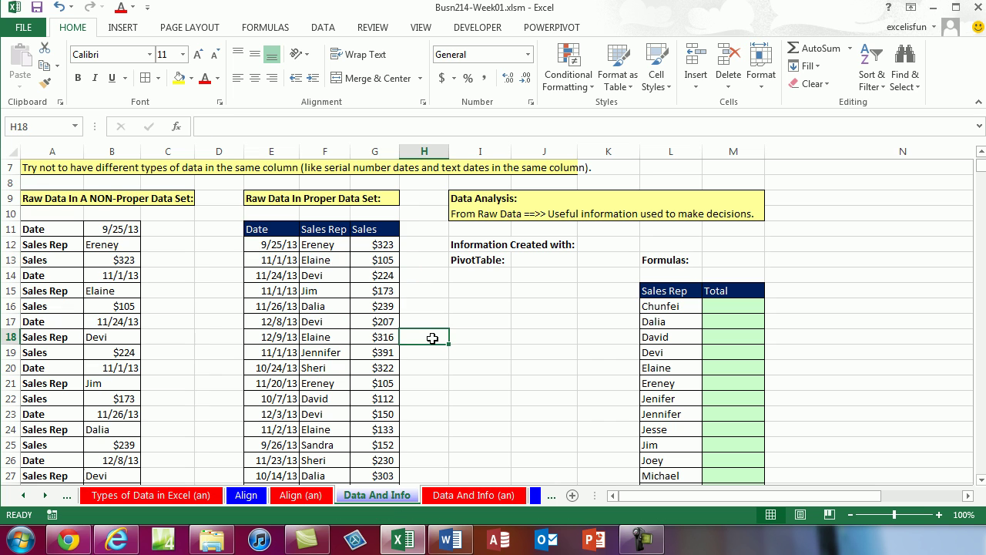
type("Note")
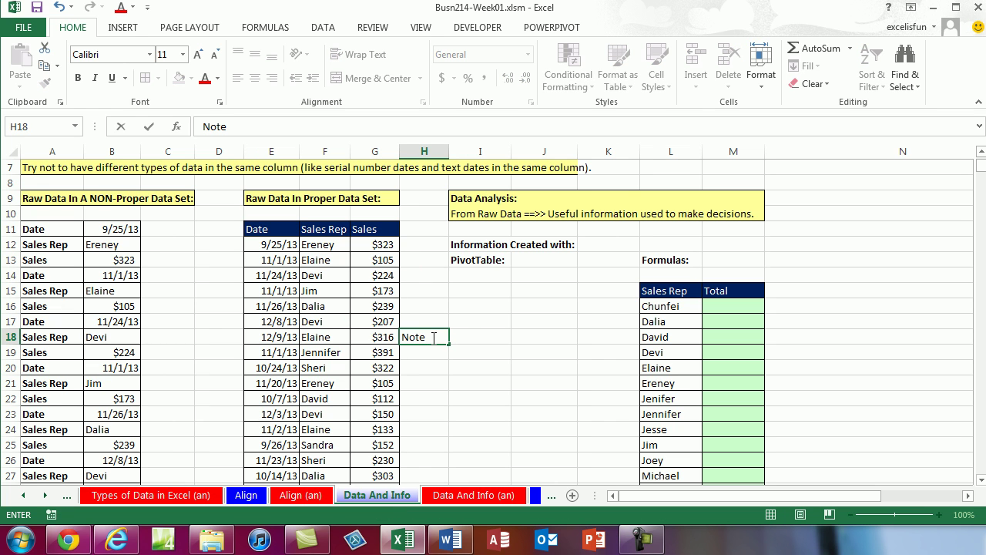
key("Escape")
left_click(455, 341)
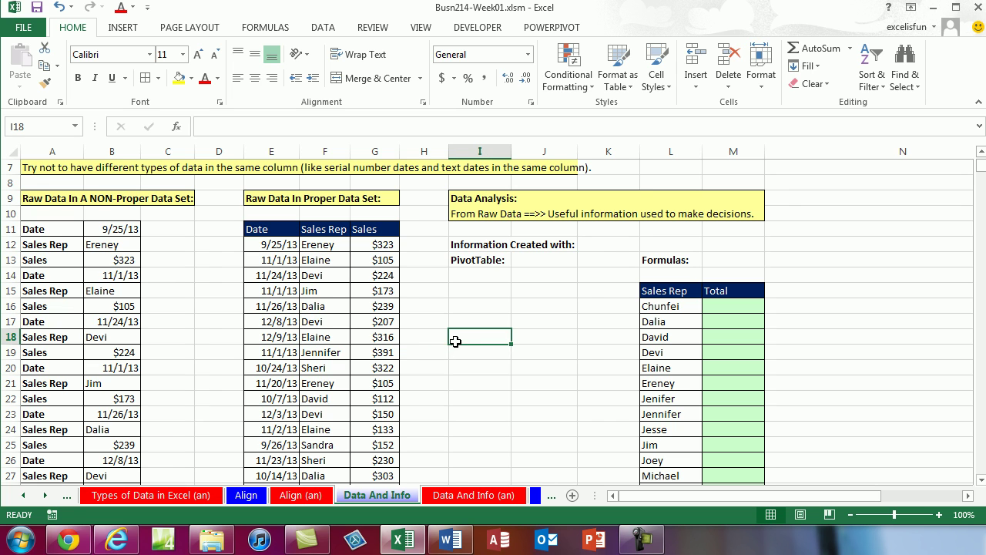
type("Note")
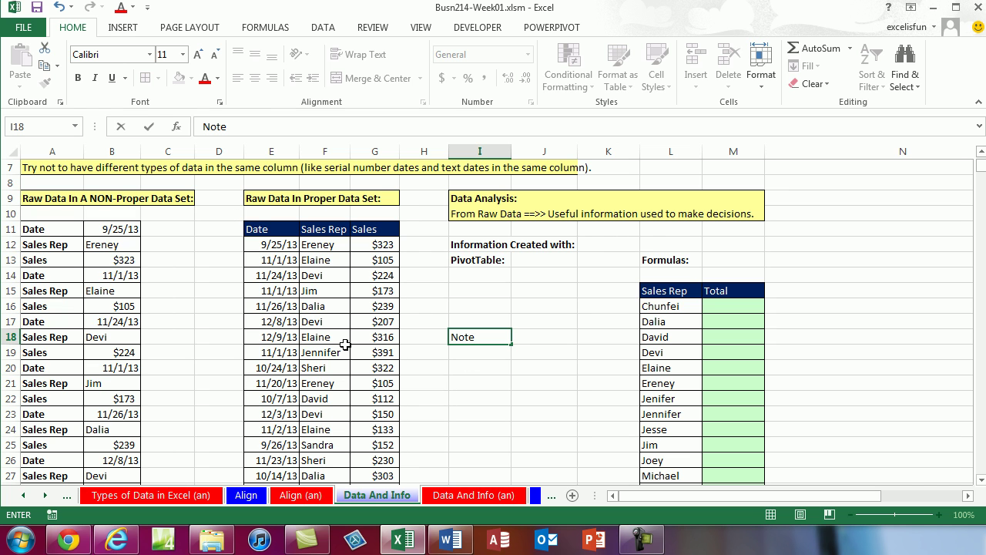
key("Escape")
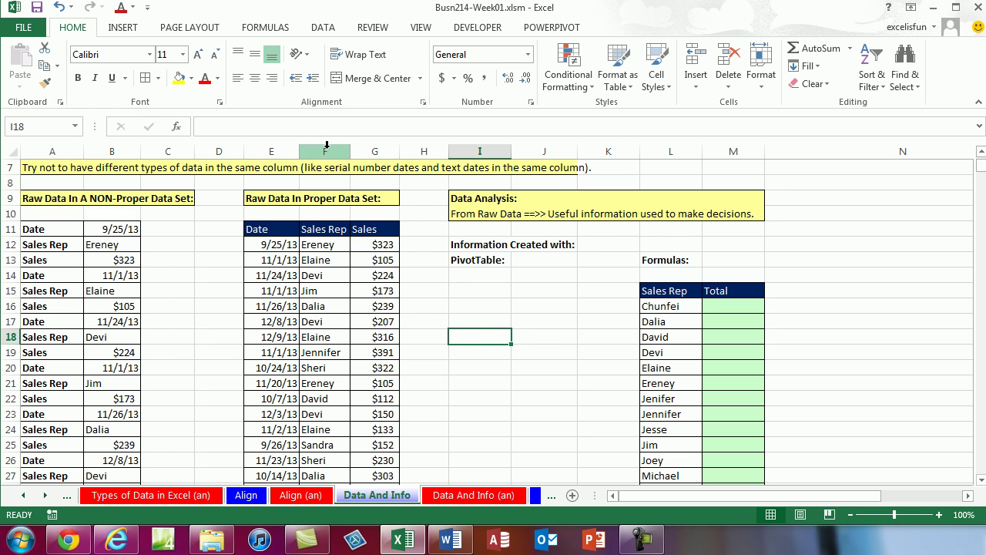
- Insert a blank column between the Date and Sales Rep columns of the proper data set
left_click(326, 151)
right_click(326, 146)
left_click(378, 259)
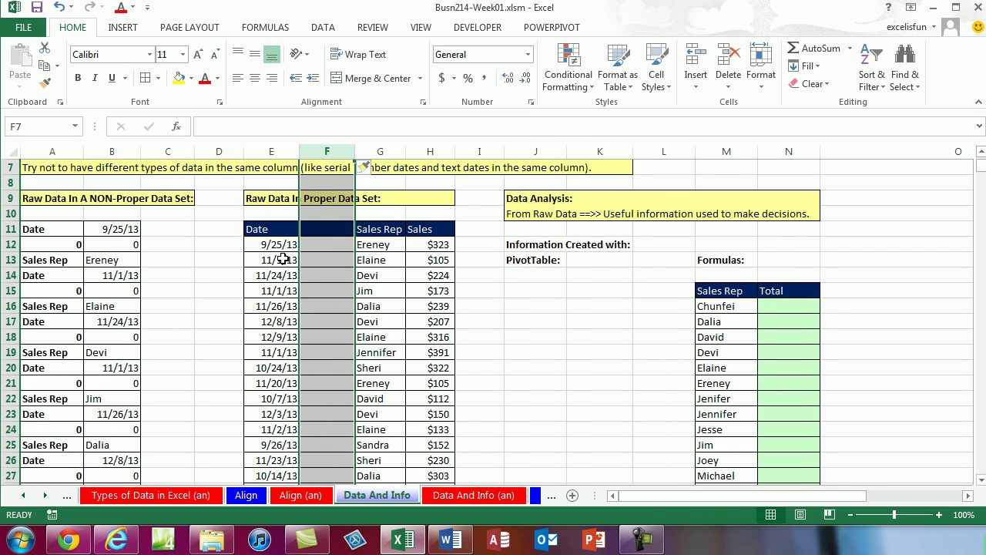
- Undo the insertion of the blank column between Date and Sales Rep in the proper data set
key("ctrl+z")
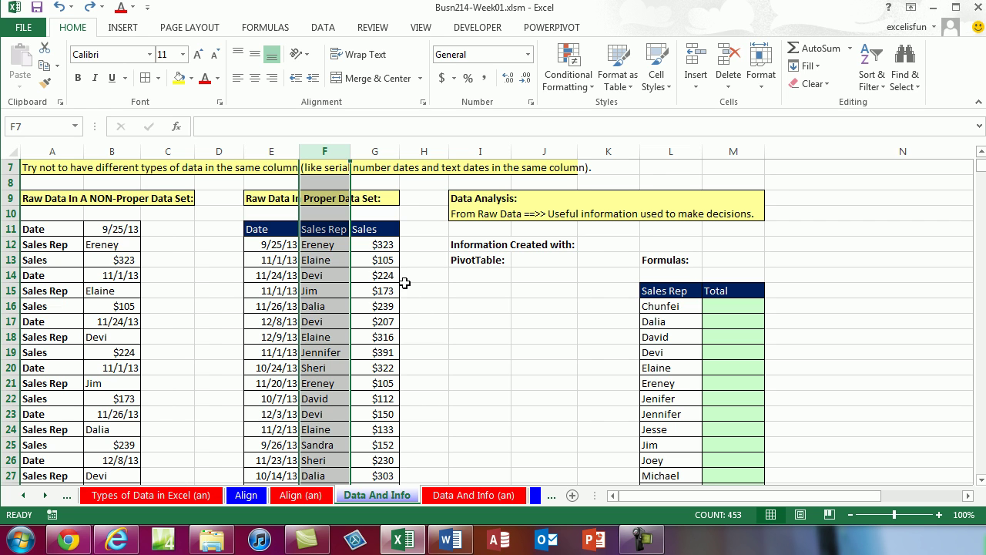
- Try emptying the sales amount in G13 and the sales rep in F15 of the proper data set, and undo both deletions
left_click_drag(379, 245, 379, 291)
left_click(380, 261)
key("Delete")
left_click(328, 290)
key("Delete")
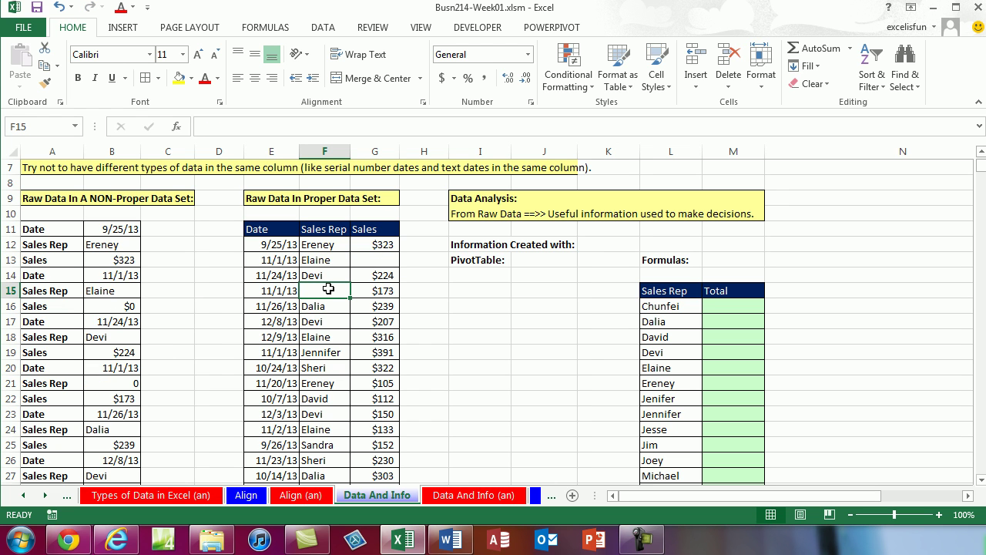
key("ctrl+z")
key("ctrl+z")
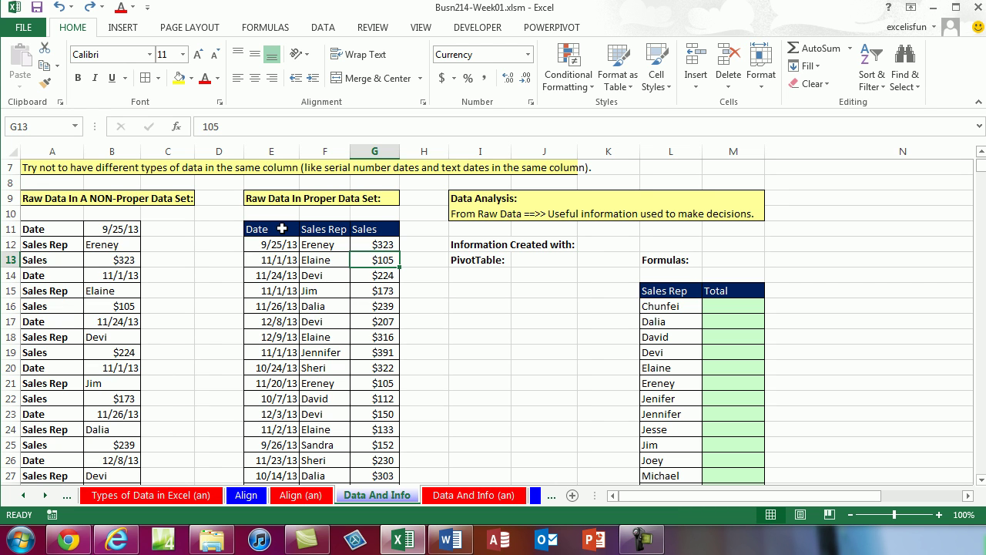
- Compare the proper data set's field names in E11:G11 and its Sales amounts with the empty Total cells from M16 down
left_click_drag(254, 229, 379, 223)
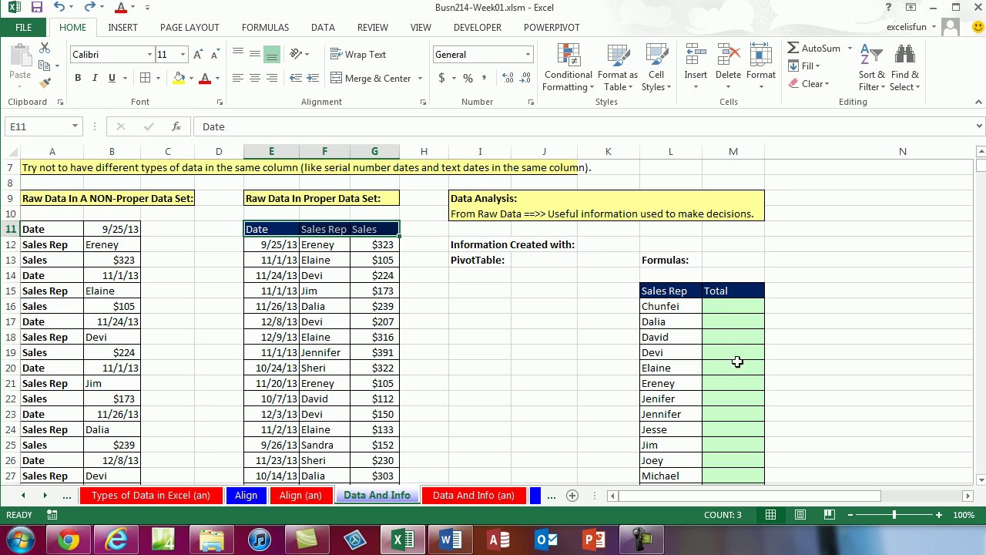
left_click(727, 305)
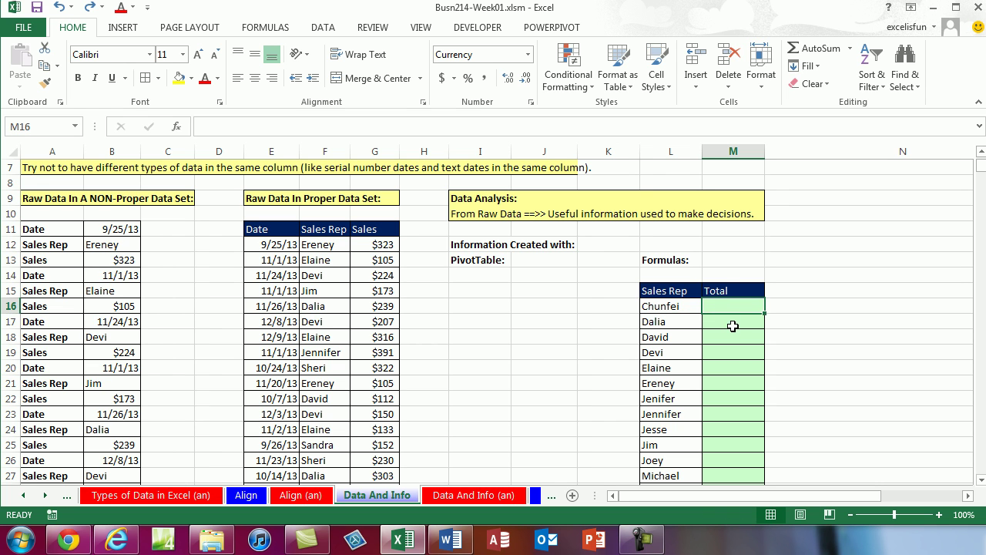
left_click(733, 325)
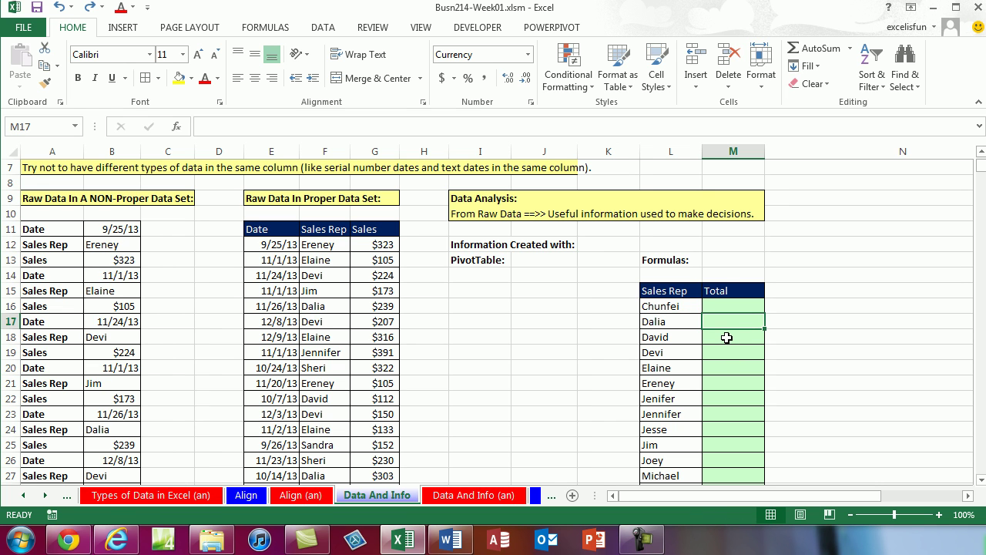
left_click(727, 337)
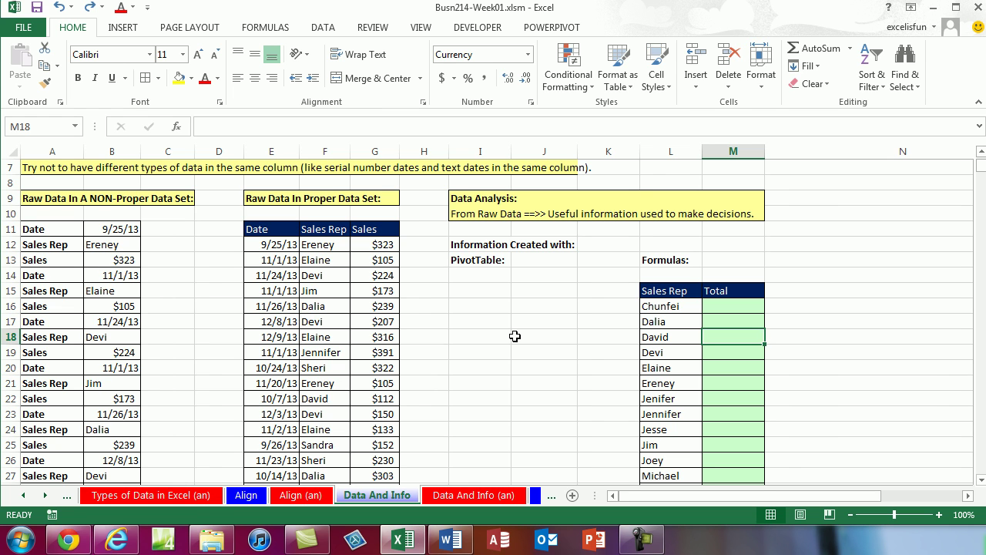
left_click(725, 308)
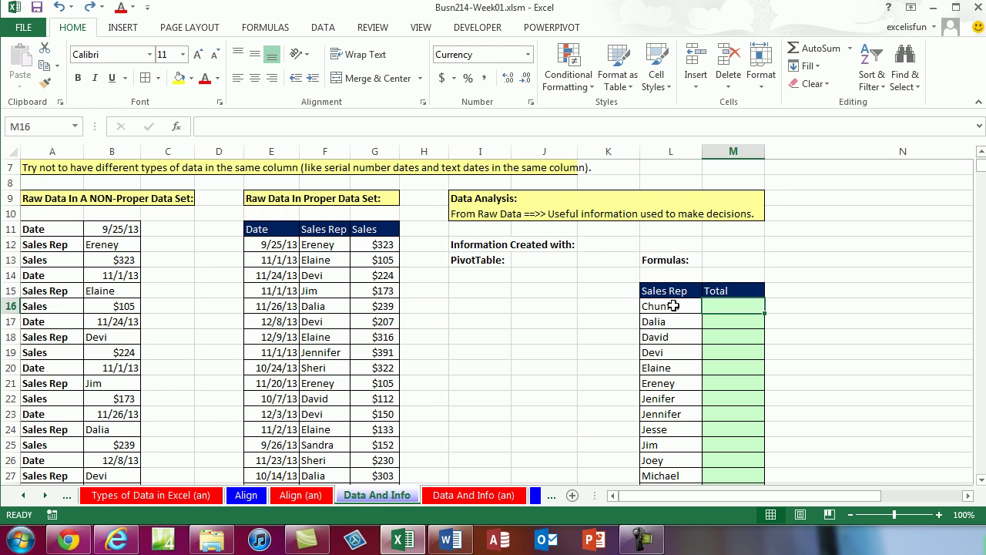
left_click_drag(380, 243, 380, 443)
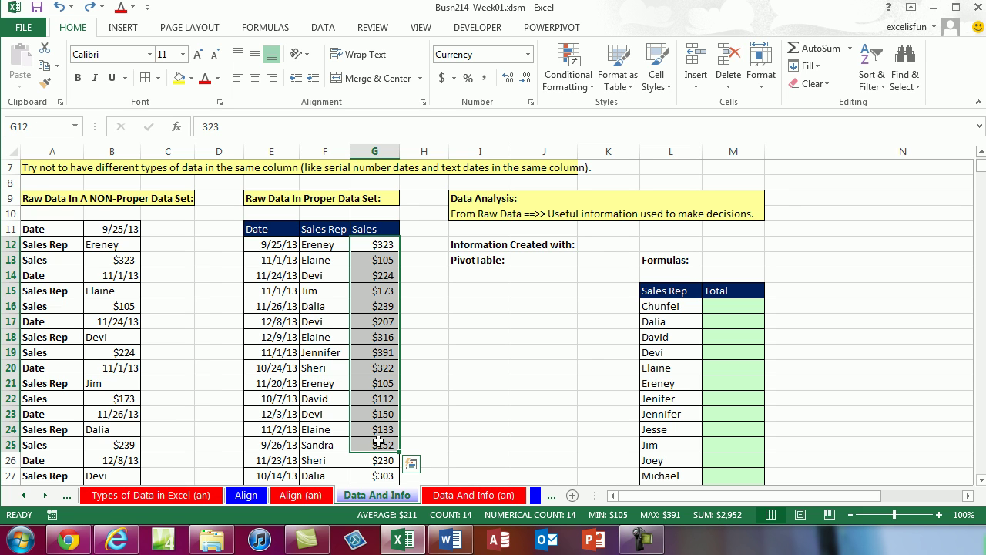
left_click(735, 306)
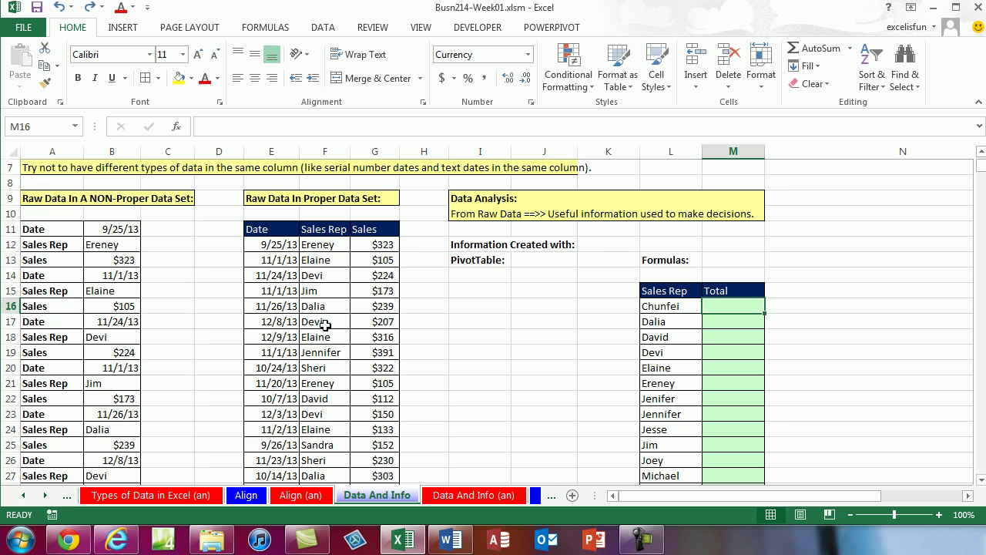
- Find the records of the sales rep named in L16 and check the combined sales of G32 and G49
scroll(329, 389, "down", 2)
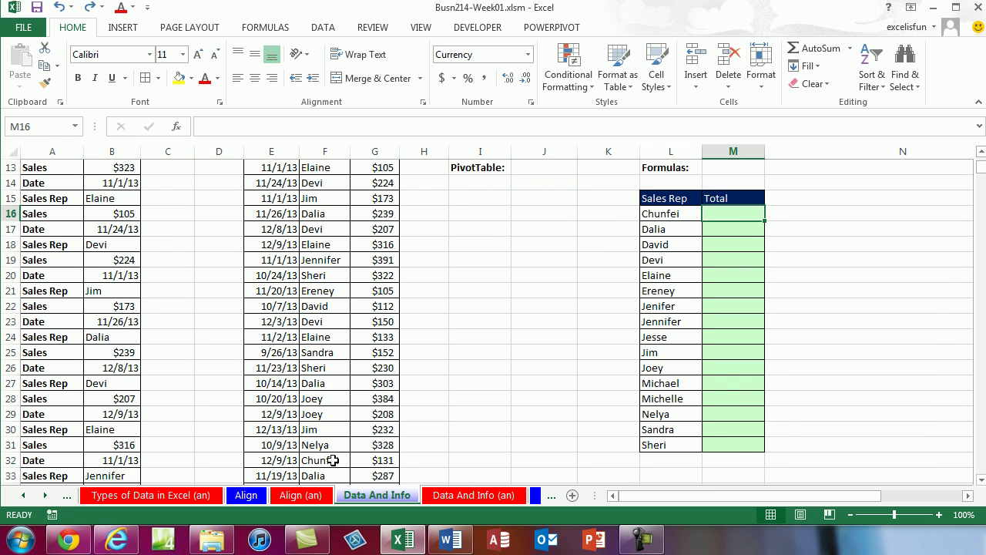
left_click(382, 461)
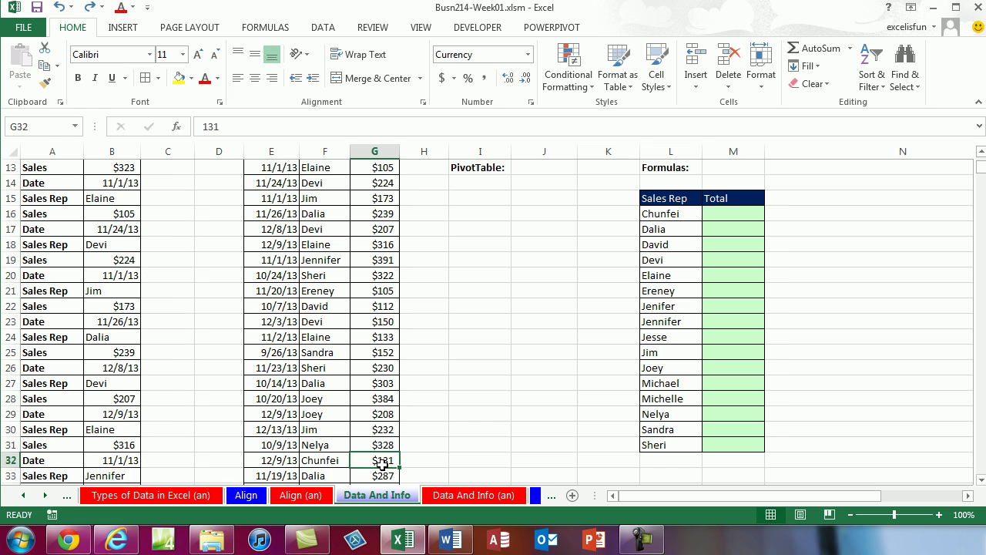
scroll(382, 464, "down", 4)
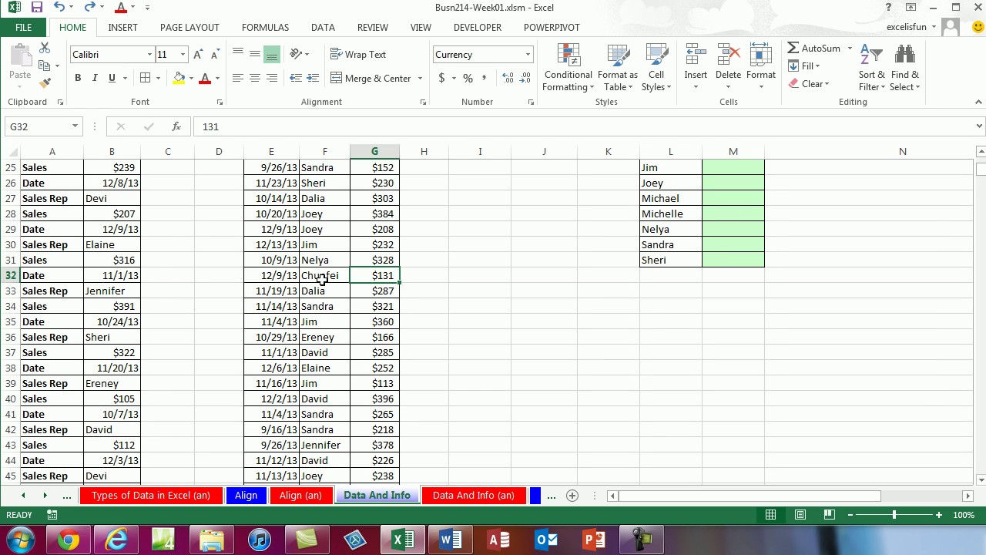
scroll(324, 339, "down", 2)
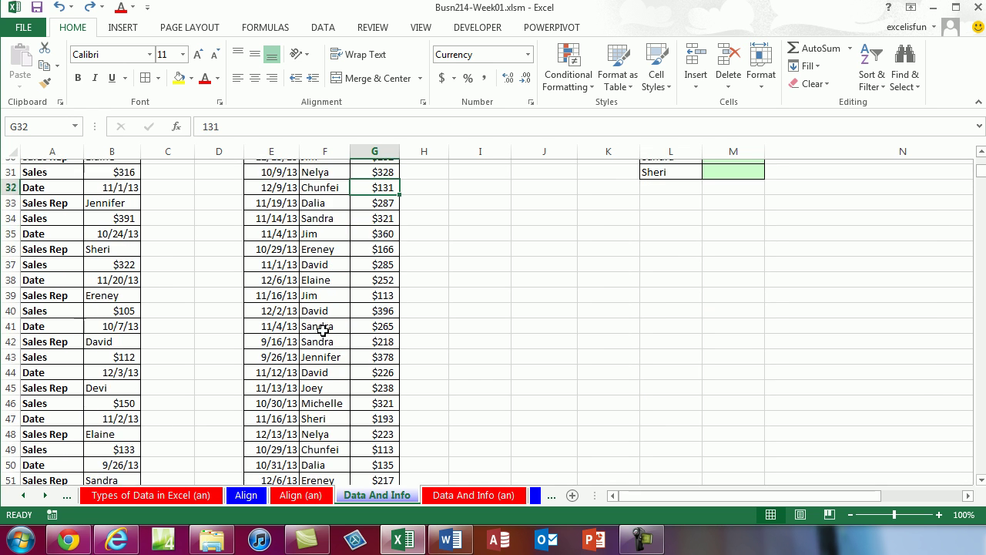
left_click(386, 444, "ctrl")
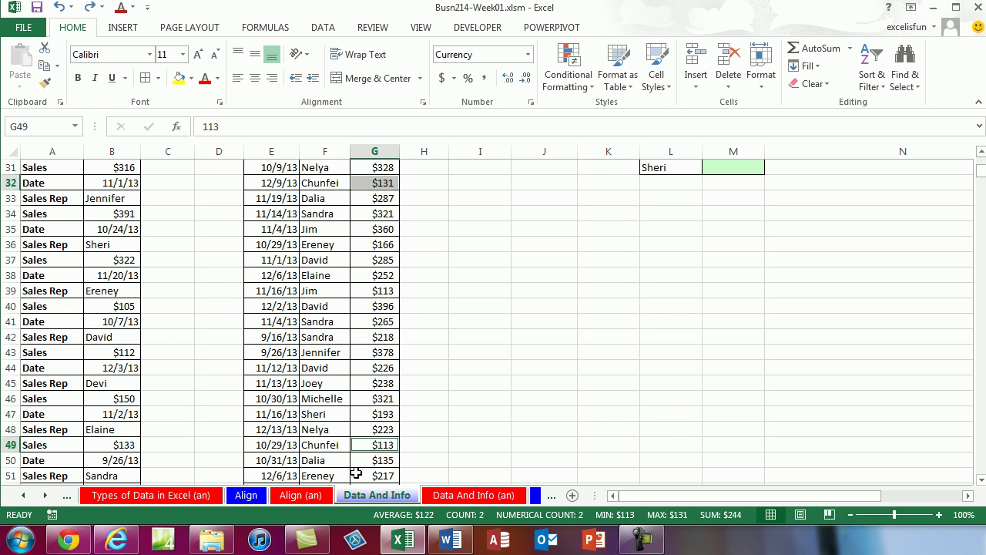
left_click(385, 185)
scroll(385, 185, "up", 6)
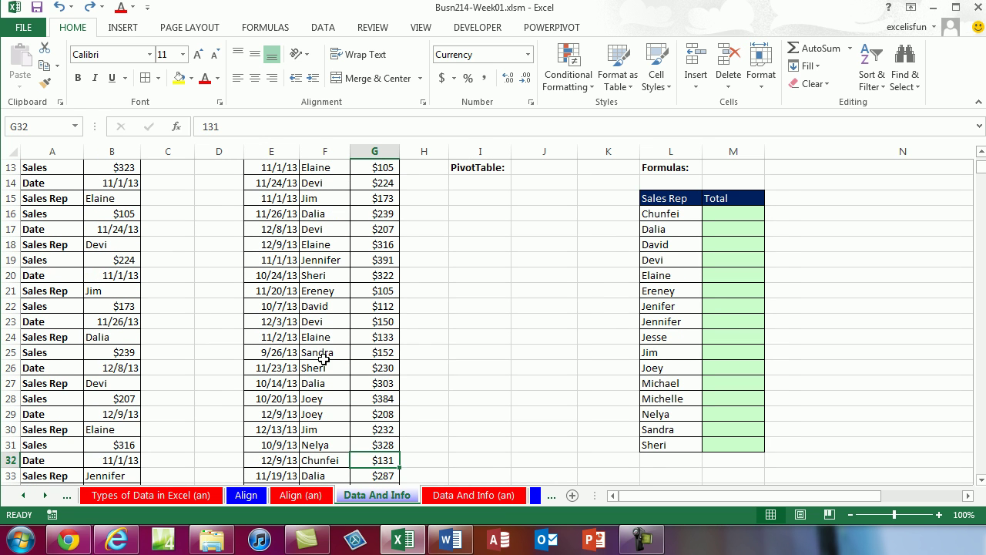
scroll(339, 443, "up", 2)
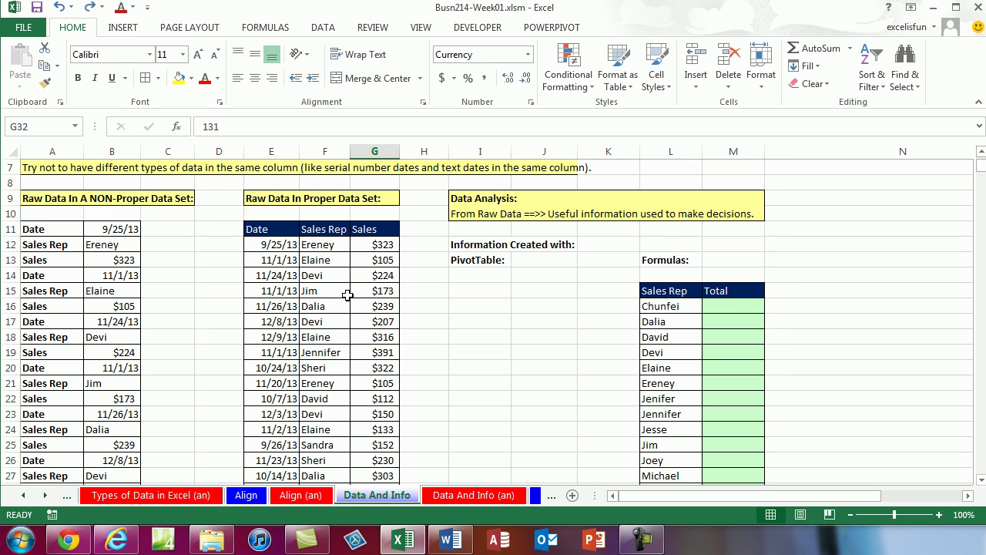
- Begin a SUMIFS formula in M16 with the Sales amounts $G$12:$G$463 as the absolute sum range
left_click(732, 305)
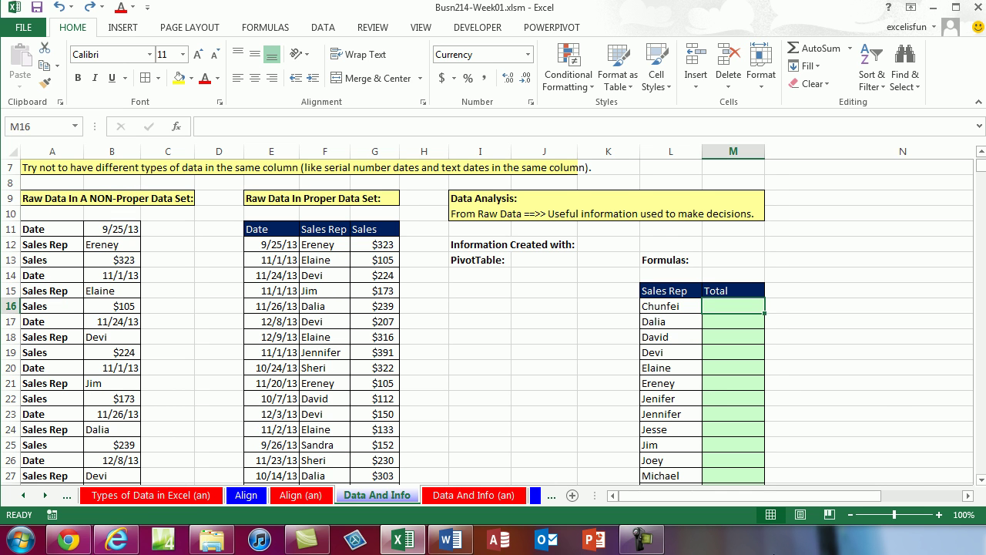
type("=sumif")
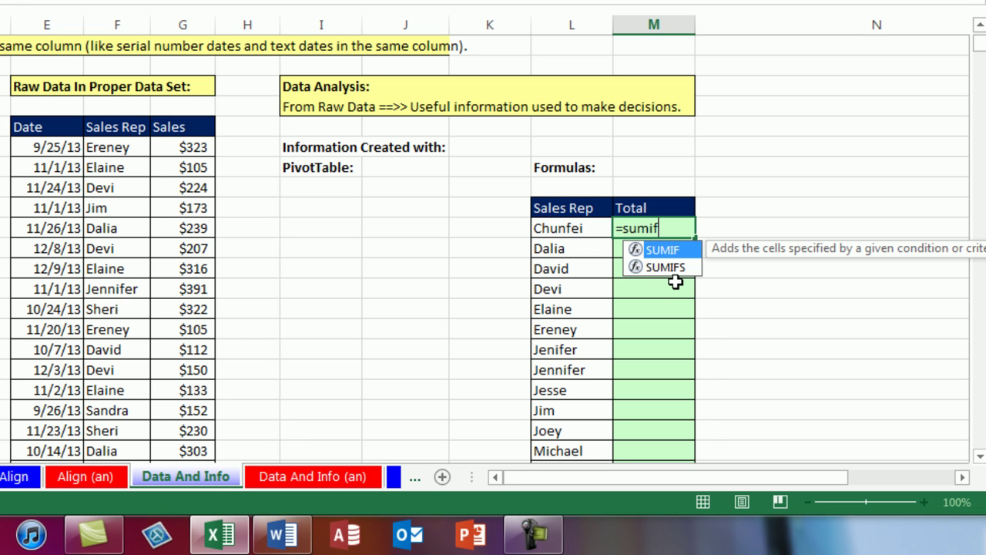
key("Tab")
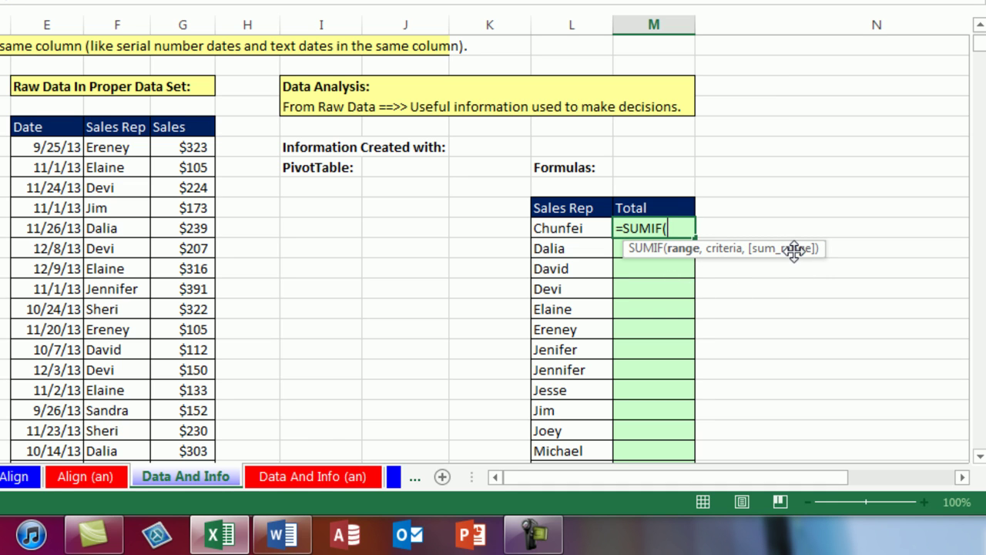
key("BackSpace")
type("s")
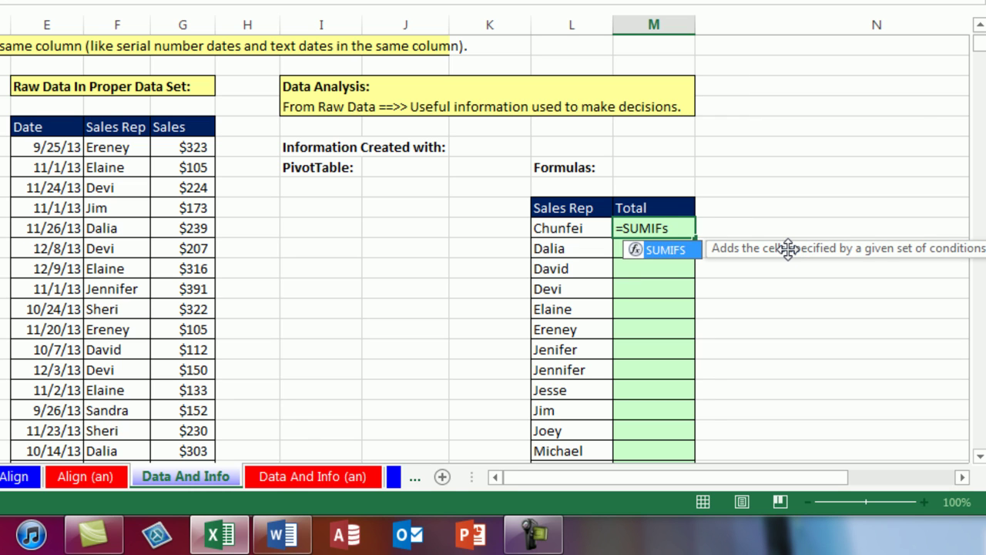
key("Tab")
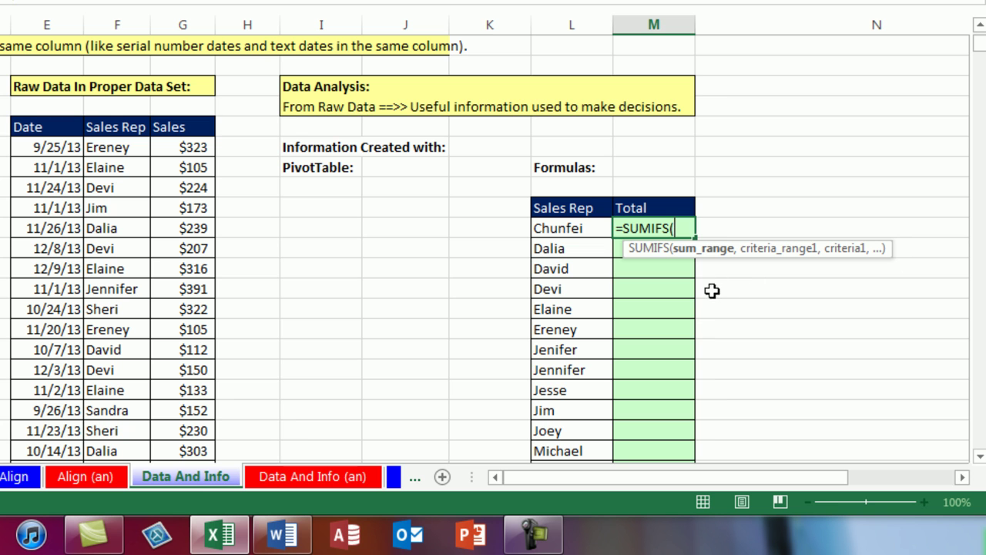
left_click(185, 147)
key("ctrl+shift+Down")
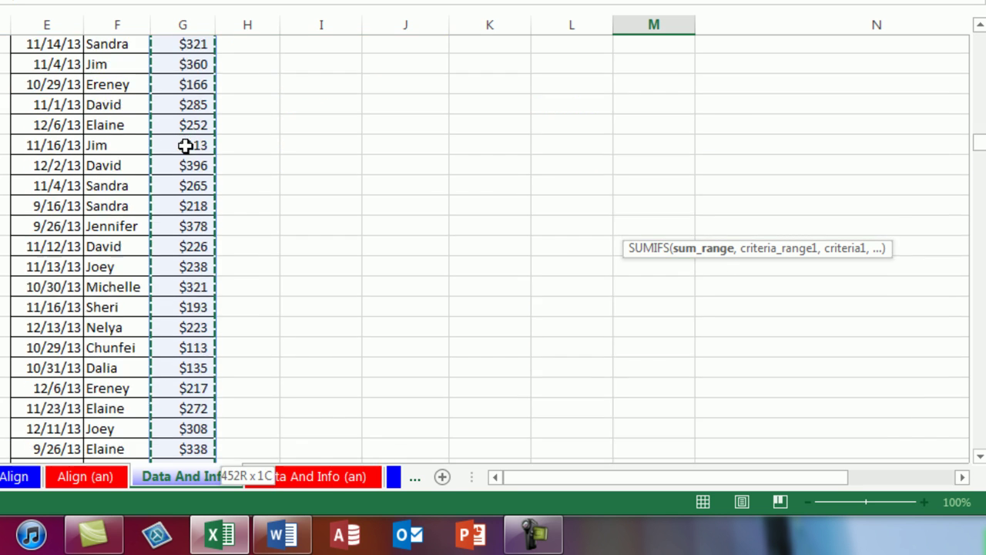
key("ctrl+BackSpace")
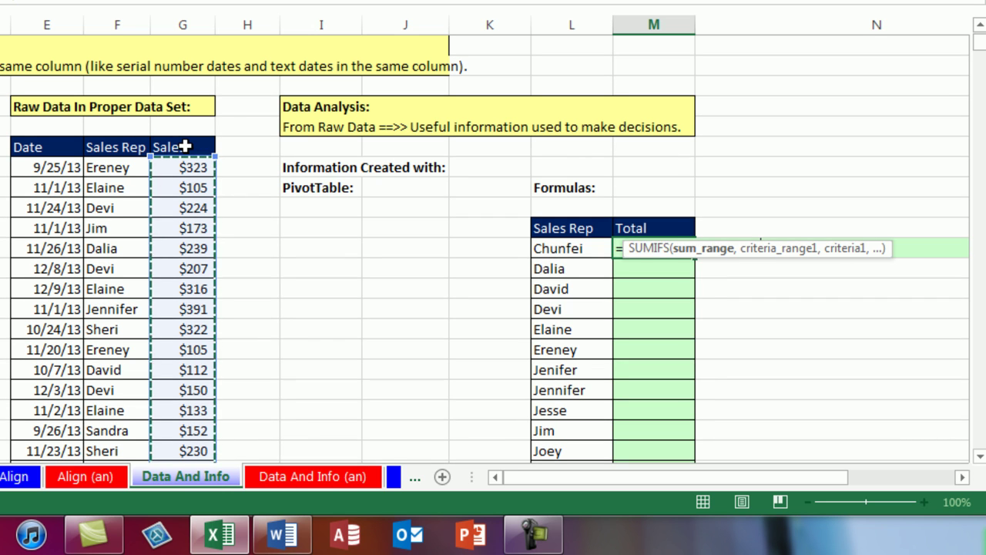
key("F4")
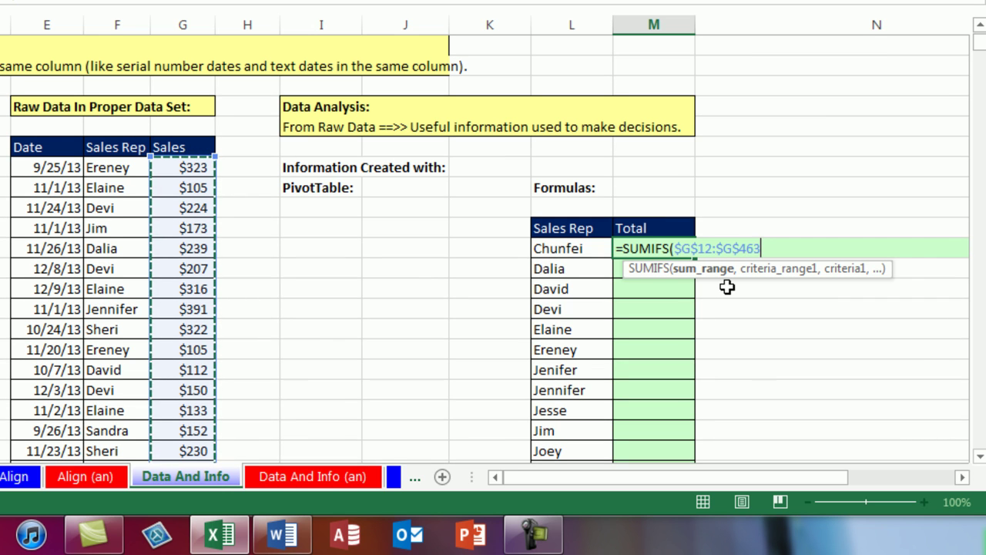
type(",")
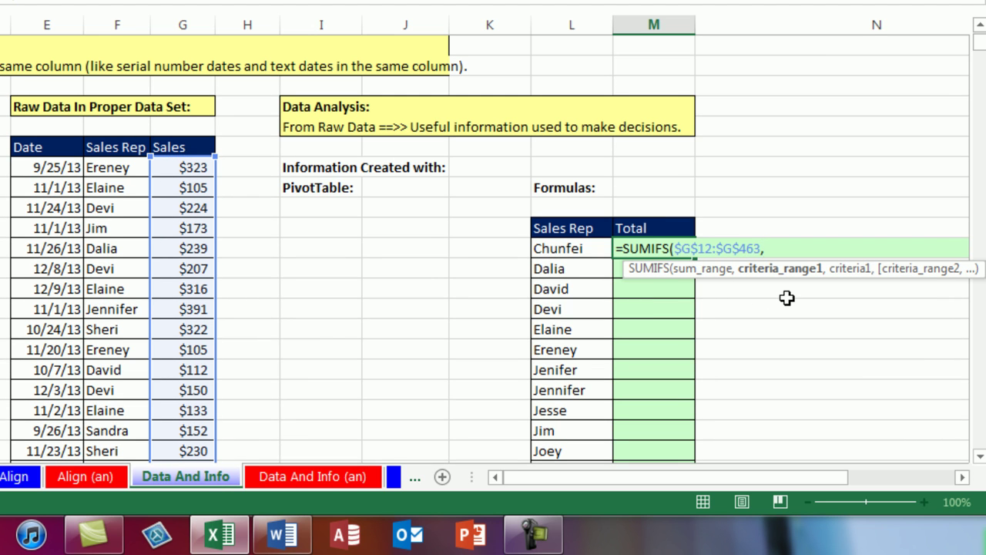
- Complete the M16 formula with the absolute criteria range $F$12:$F$463 and the relative criterion L16, keeping M16 selected
left_click(99, 171)
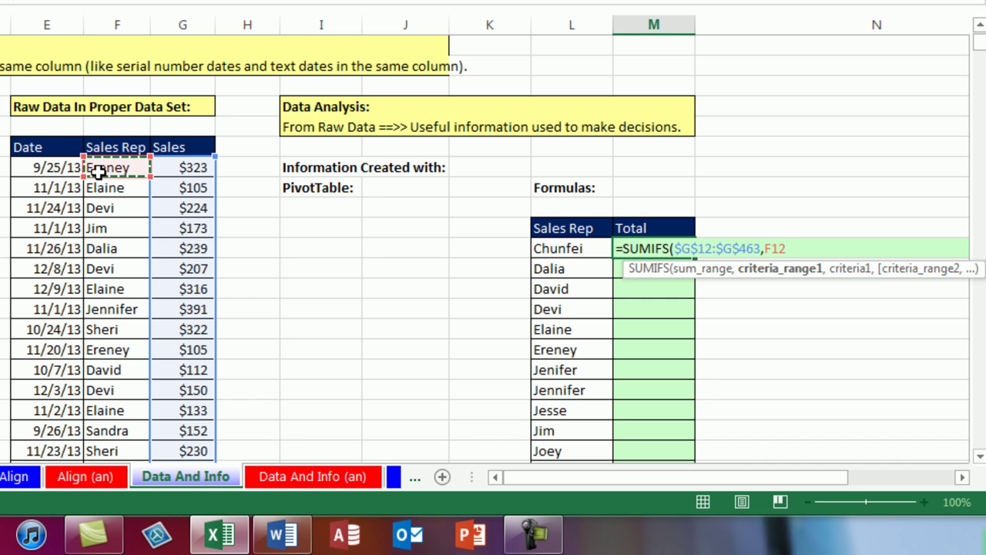
key("ctrl+shift+Down")
key("ctrl+BackSpace")
key("F4")
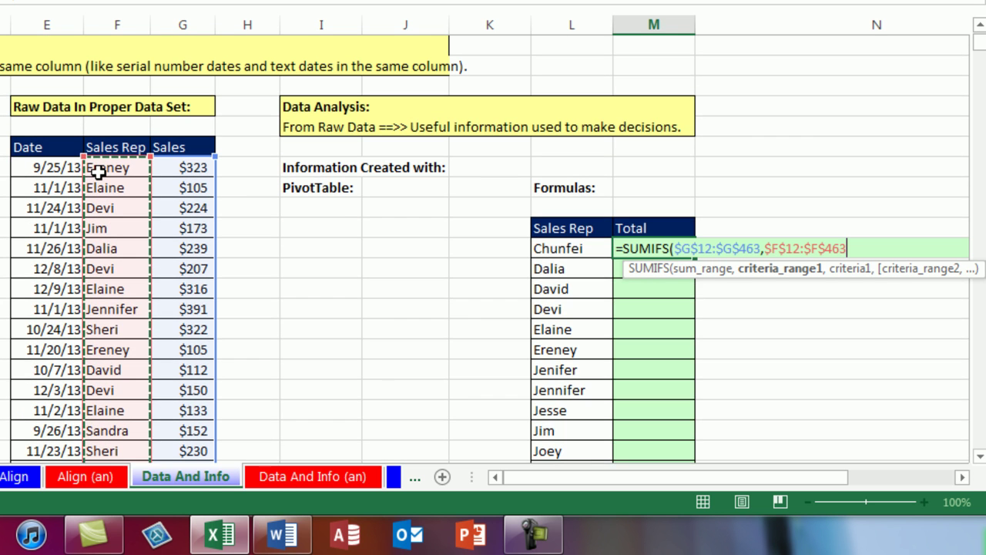
type(",")
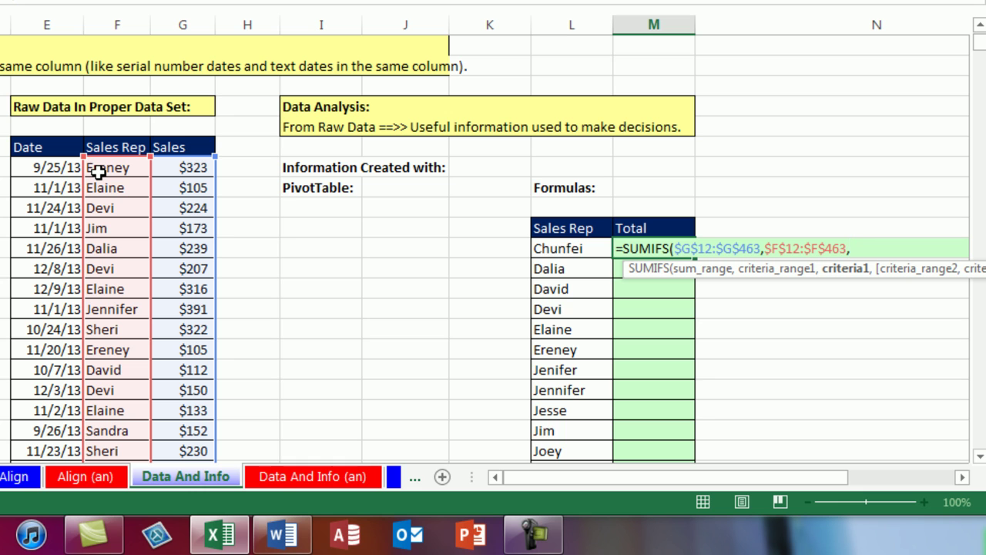
key("Left")
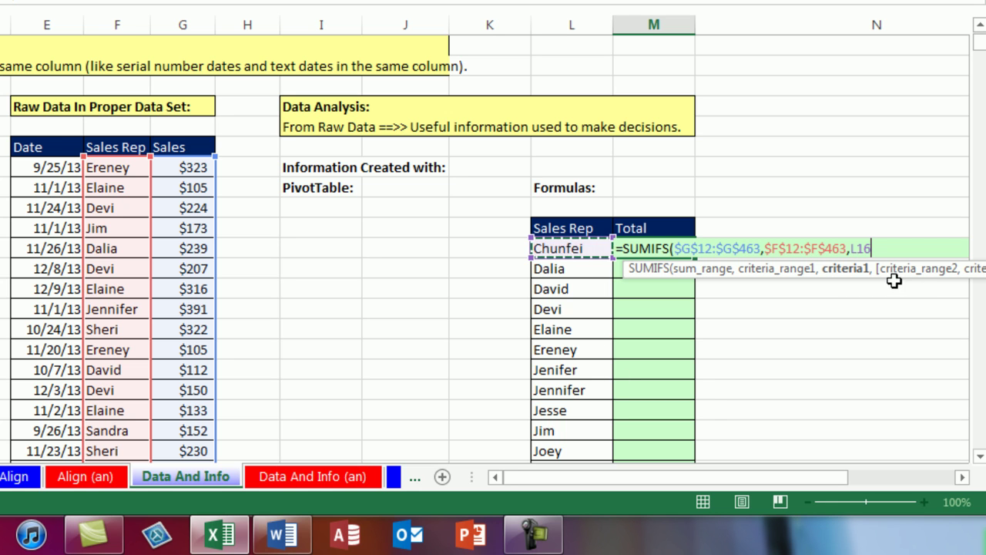
left_click_drag(891, 278, 750, 286)
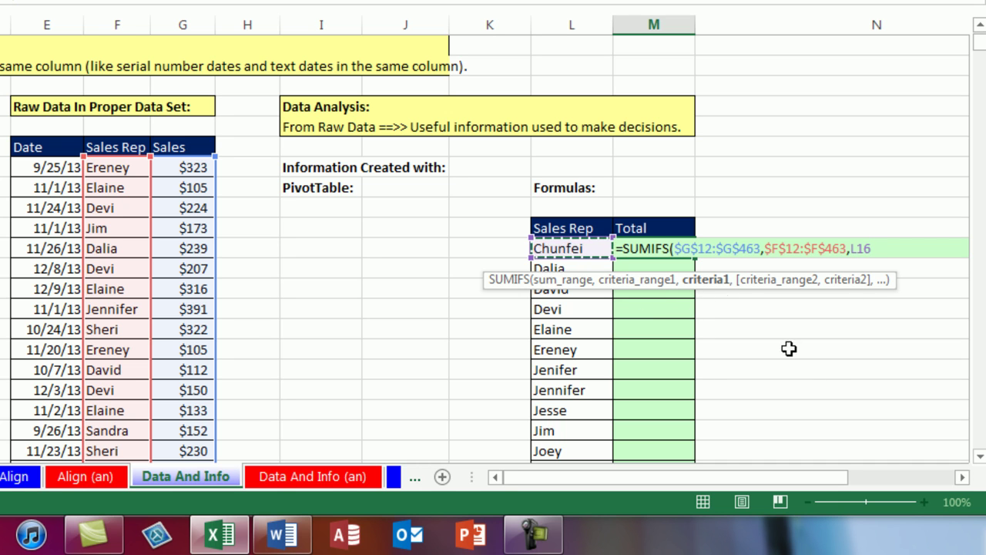
type(")")
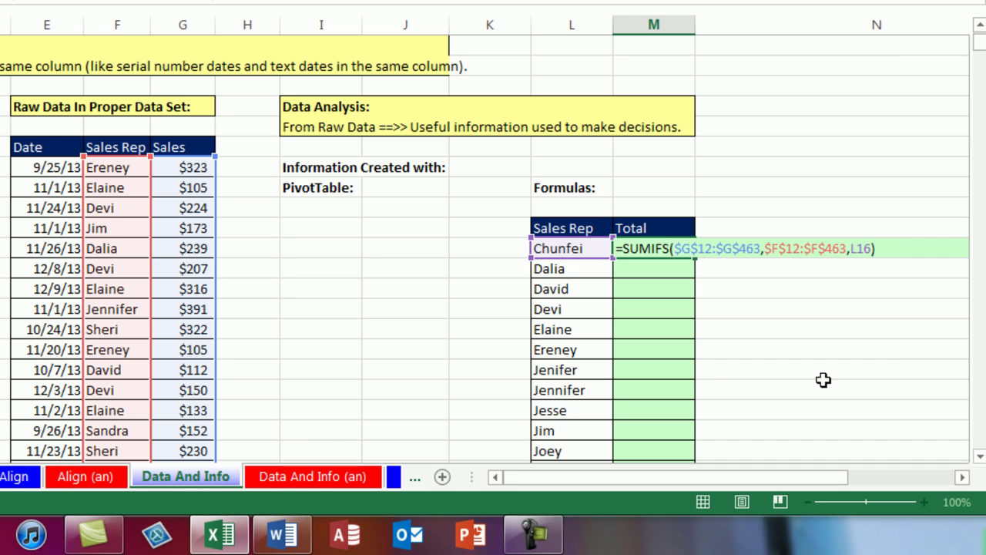
key("ctrl+Return")
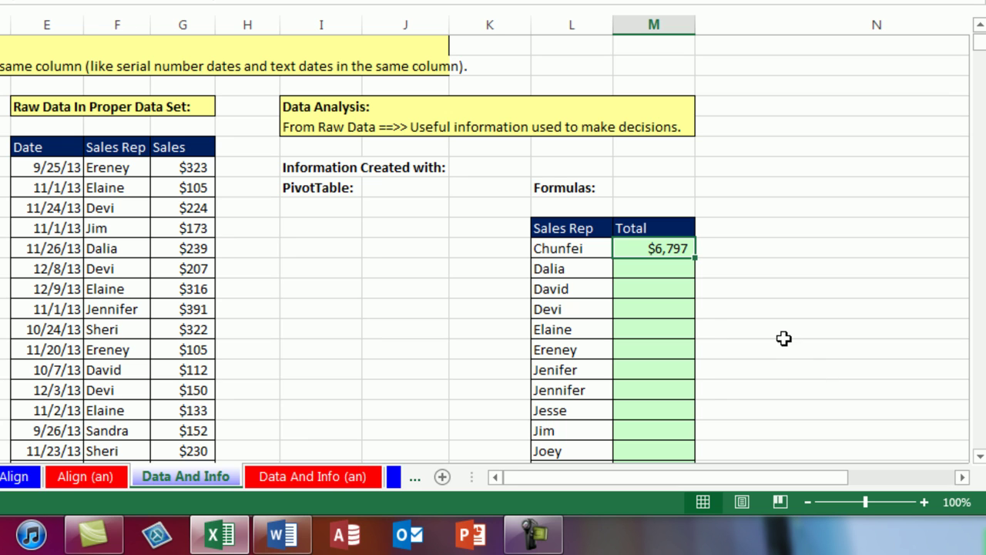
- Copy the SUMIFS formula from M16 down the Total column through M31
double_click(695, 259)
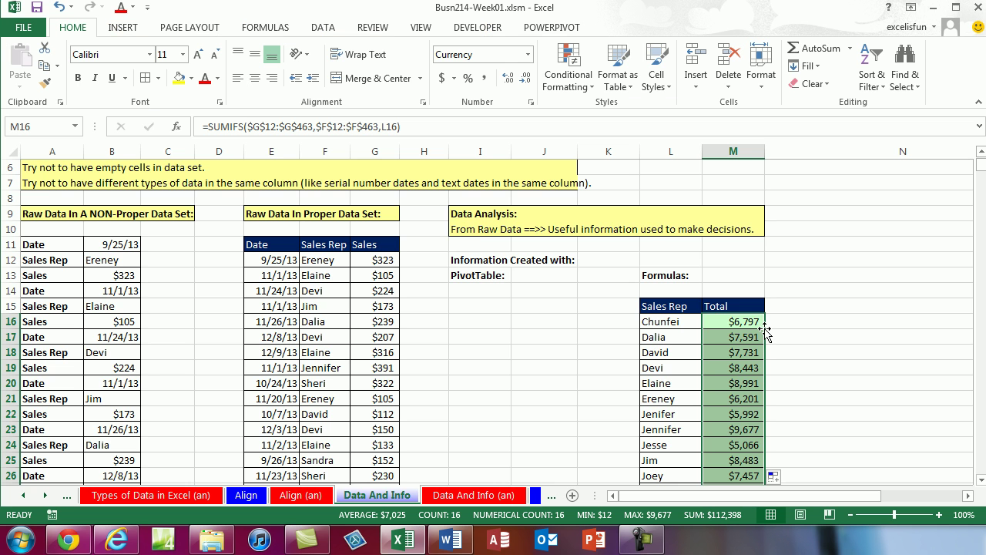
scroll(493, 323, "down", 1)
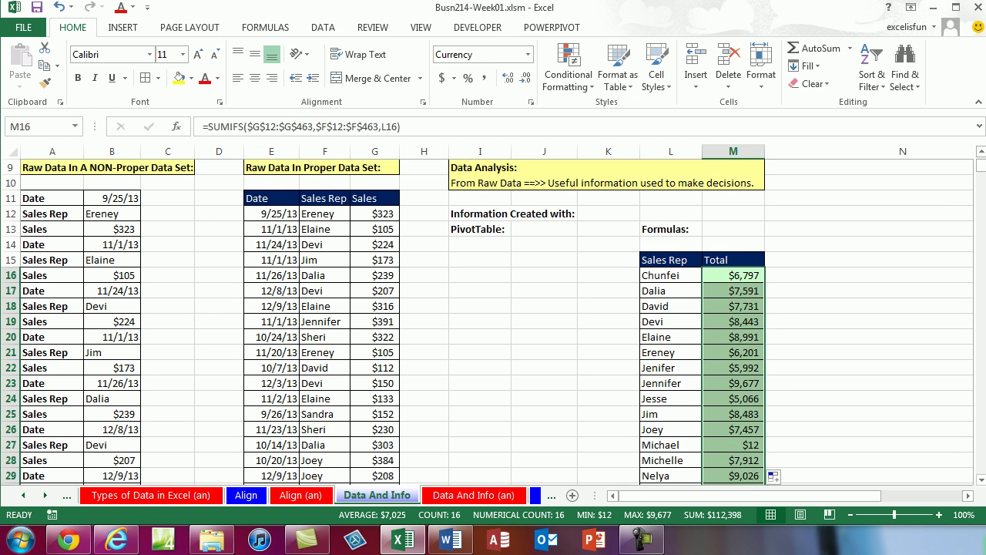
- Check the ranges and the criterion reference used by the copied SUMIFS formula in M31, the last cell of the Total column
scroll(493, 323, "down", 2)
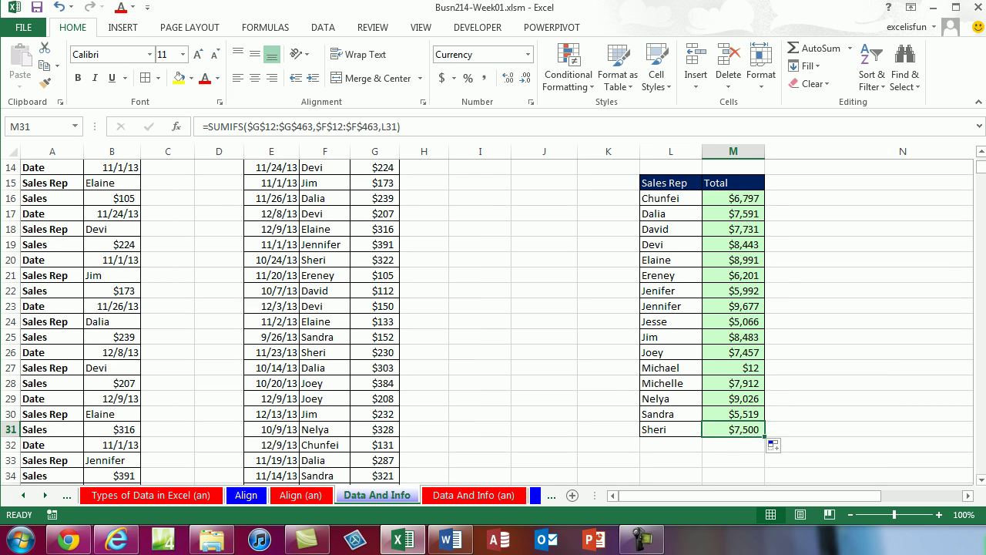
key("F2")
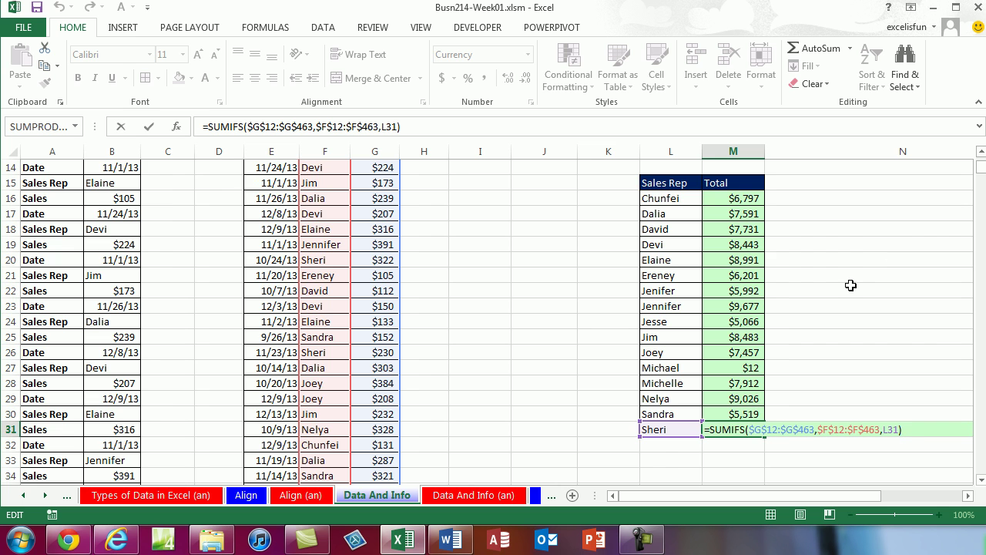
scroll(587, 390, "up", 2)
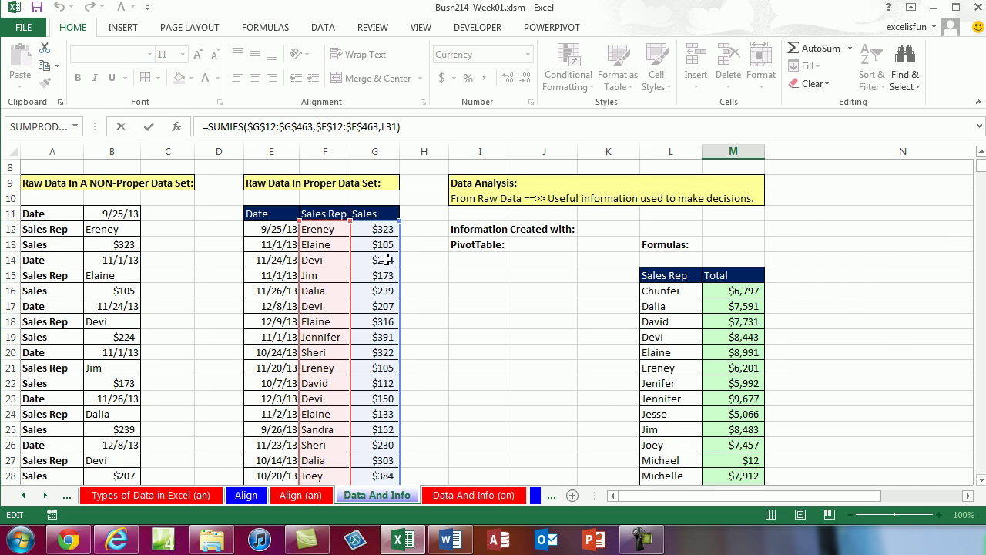
scroll(612, 378, "down", 3)
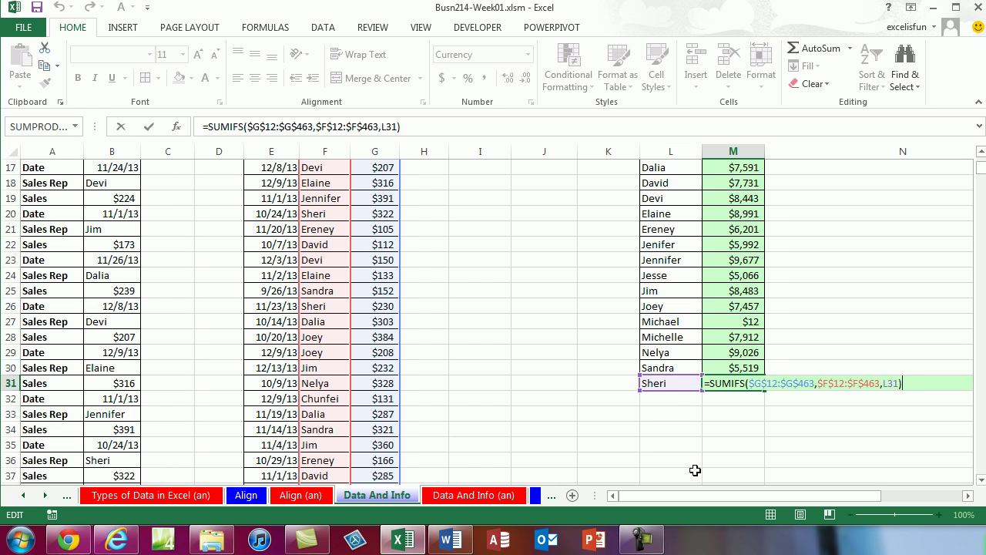
key("ctrl+Return")
scroll(695, 470, "up", 2)
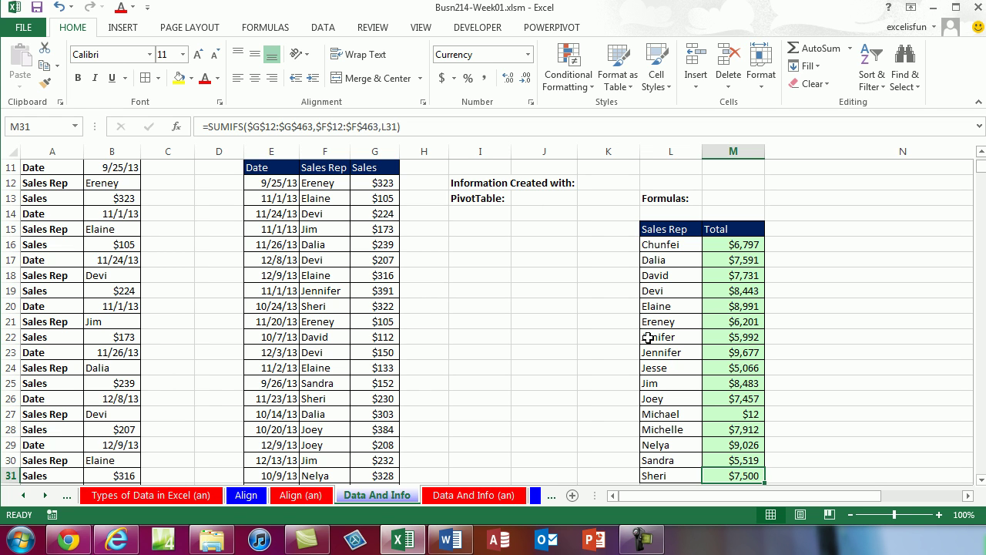
scroll(648, 337, "up", 1)
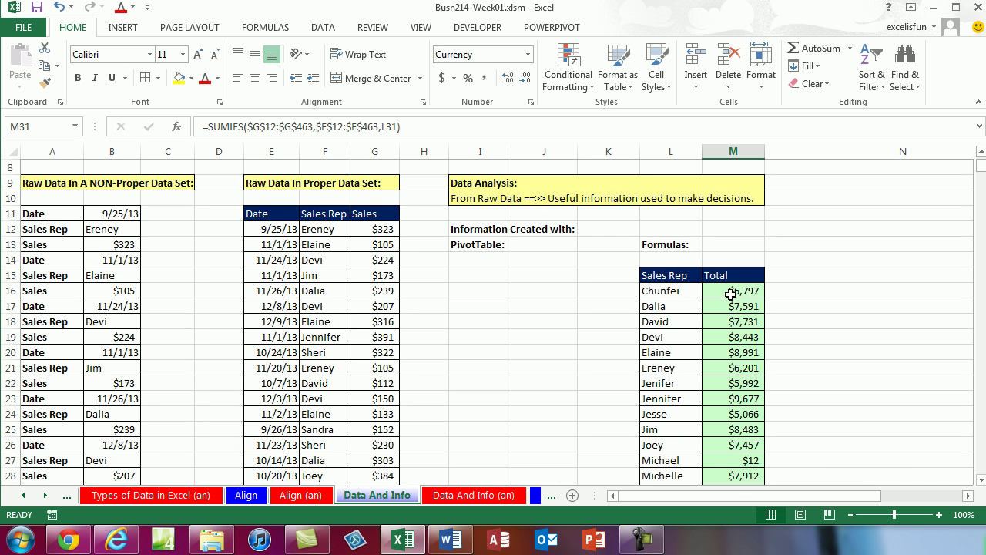
- Test the SUMIFS totals by entering 800000 in sales cell G32 and undo that change
left_click(730, 293)
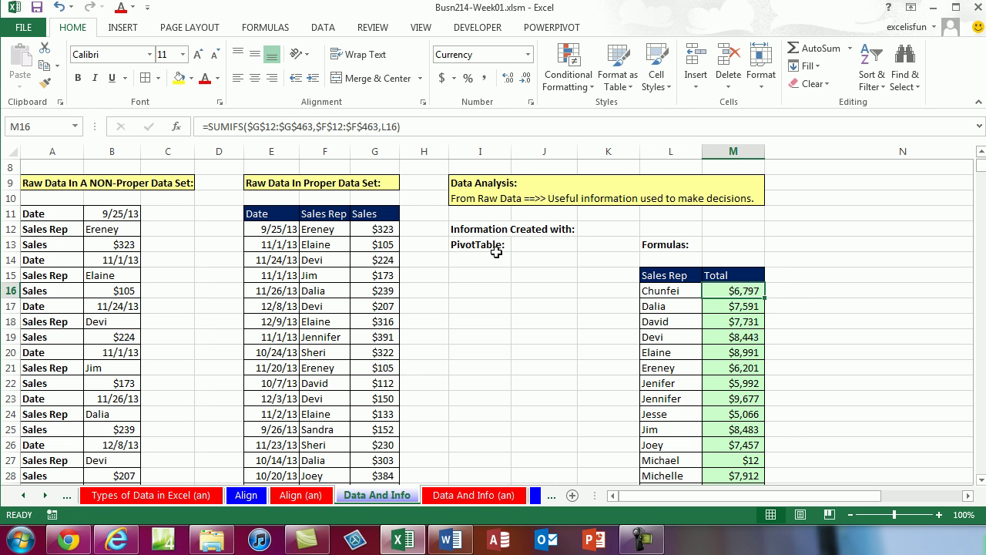
scroll(424, 278, "down", 3)
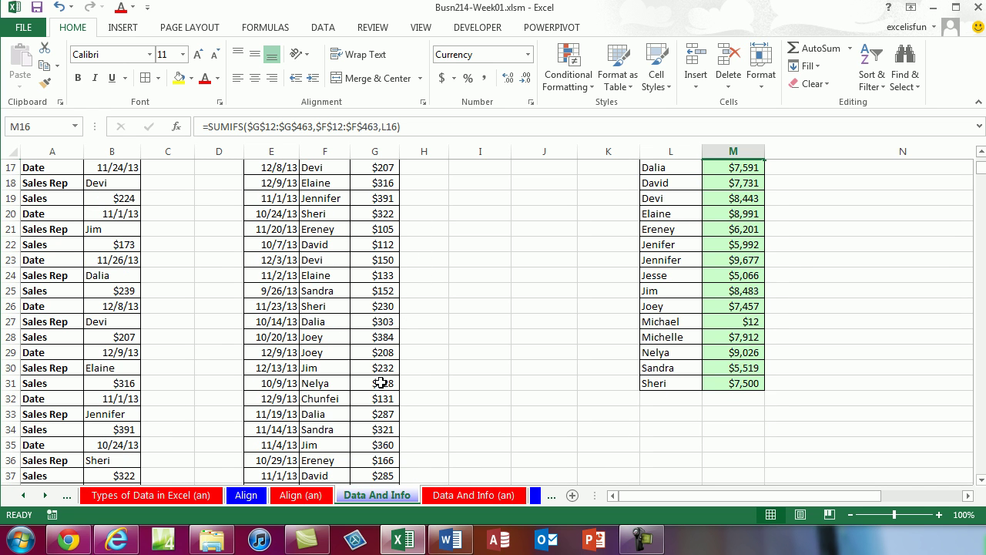
left_click(370, 399)
scroll(557, 409, "up", 1)
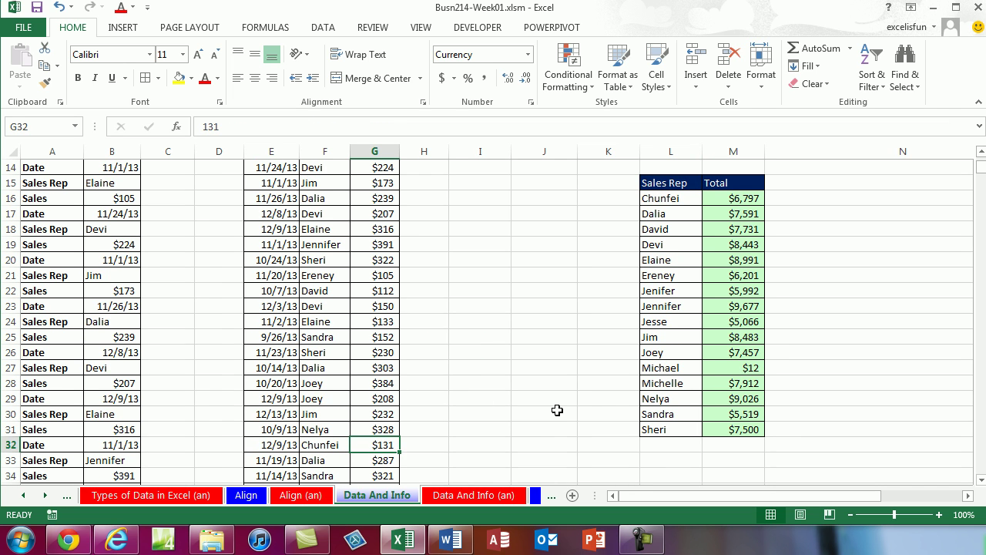
type("80")
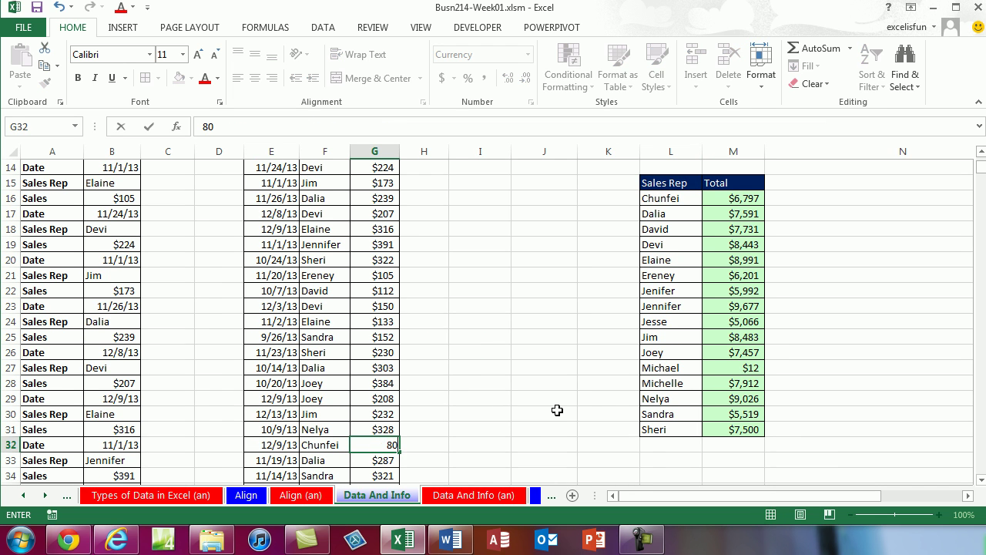
type("0000")
key("ctrl+Return")
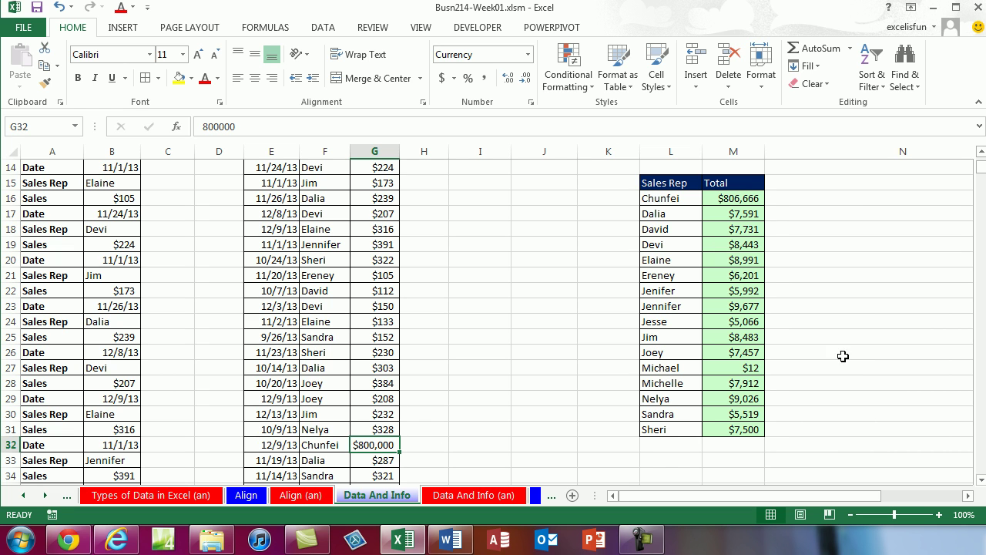
key("ctrl+z")
scroll(748, 311, "up", 1)
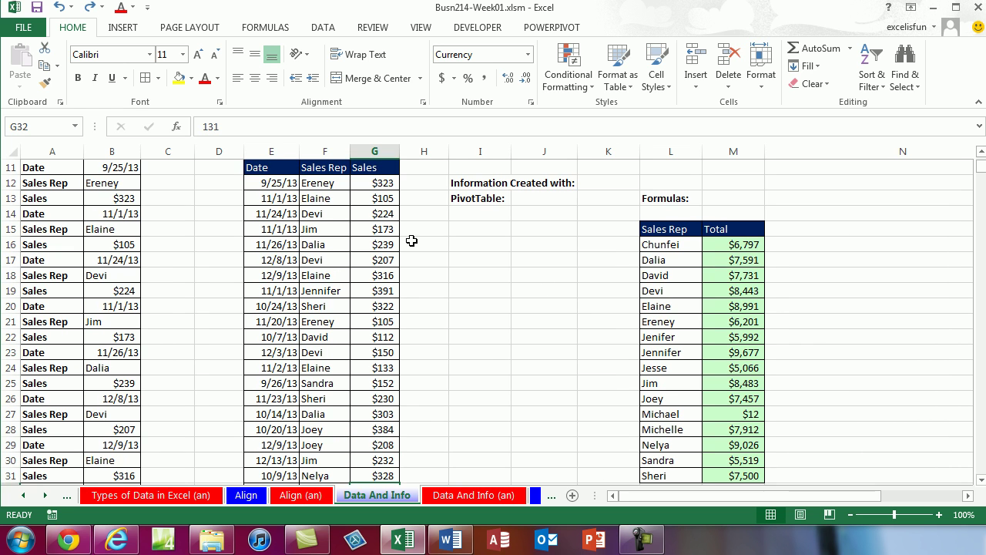
- Examine the sales rep list in the formulas table and the SUMIFS formula in M16
left_click(328, 201)
scroll(408, 295, "up", 2)
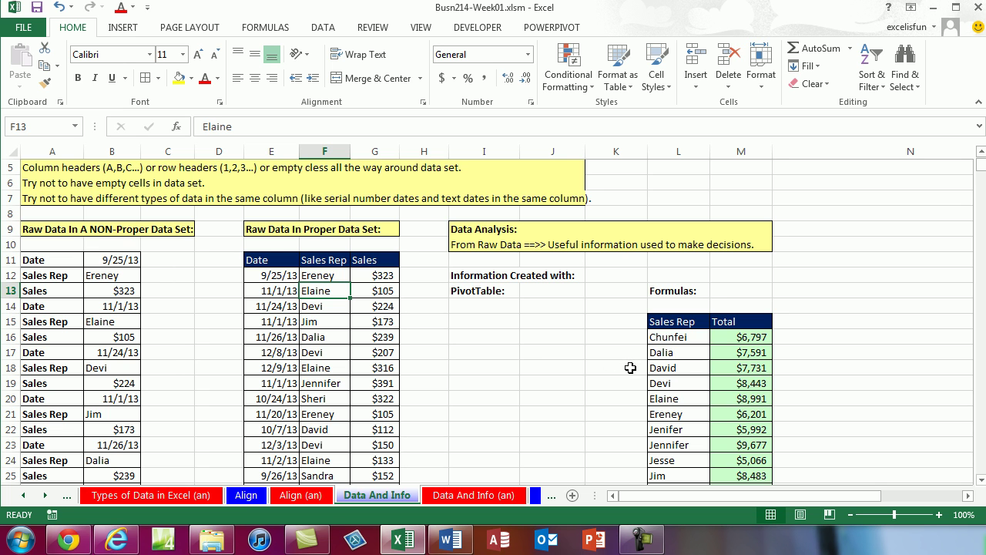
scroll(630, 367, "down", 2)
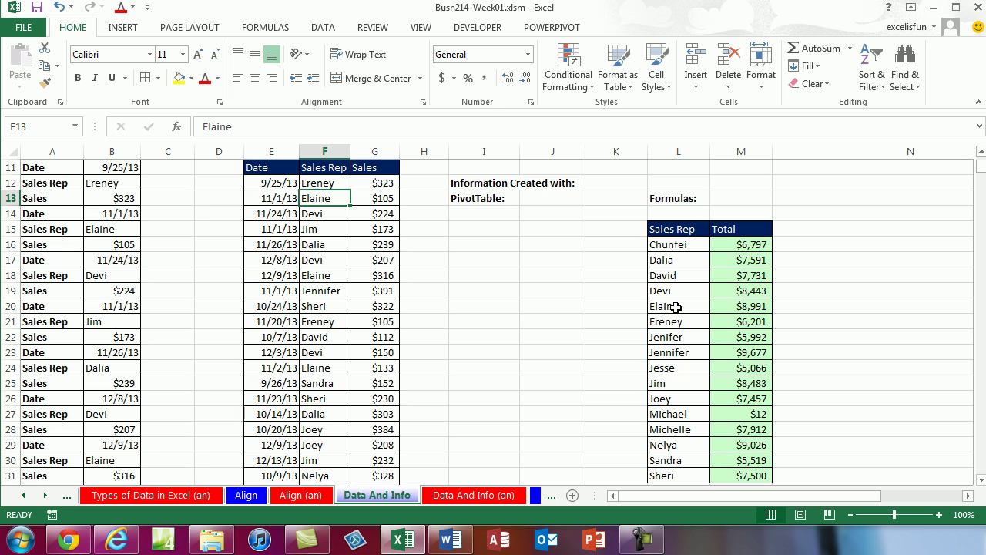
left_click(671, 244)
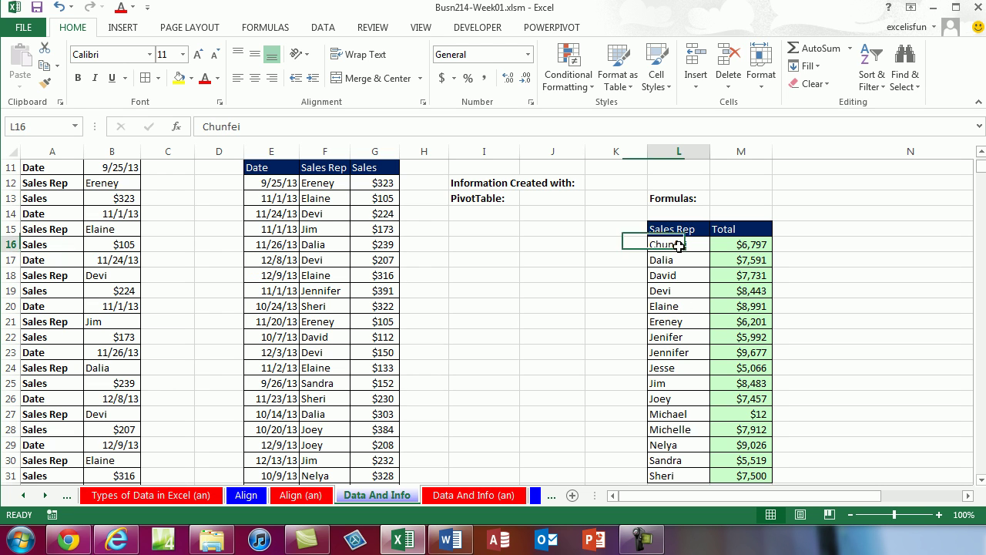
left_click(682, 260)
left_click(683, 275)
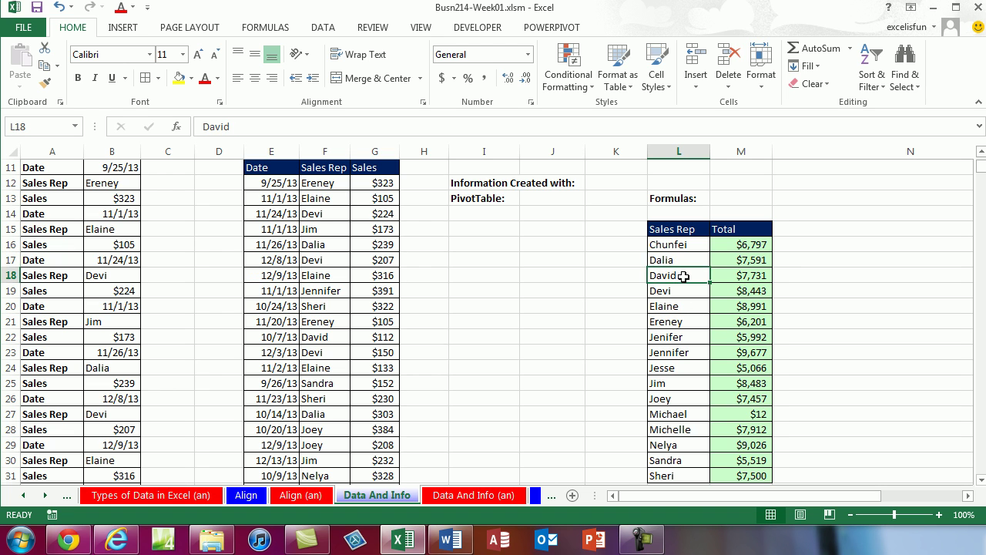
left_click(754, 245)
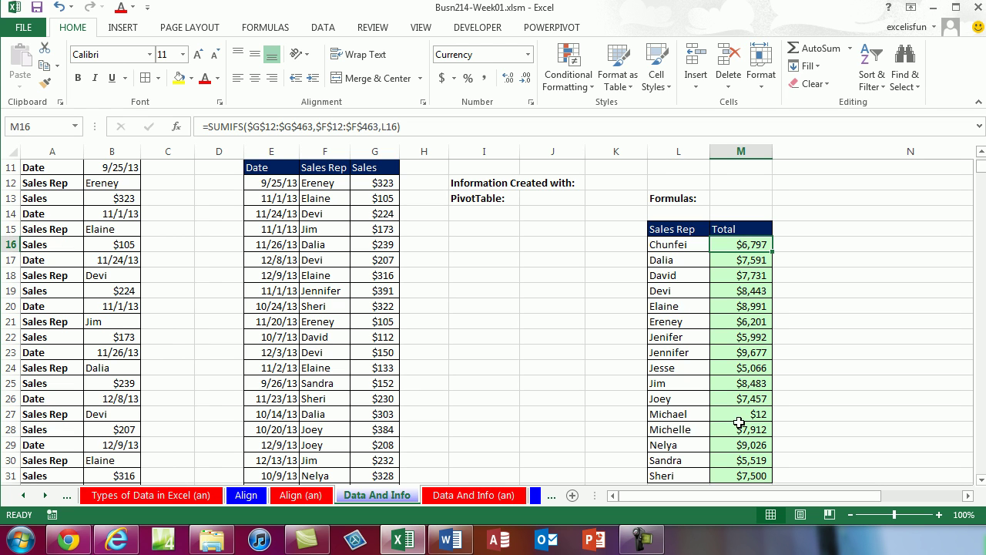
scroll(742, 415, "up", 1)
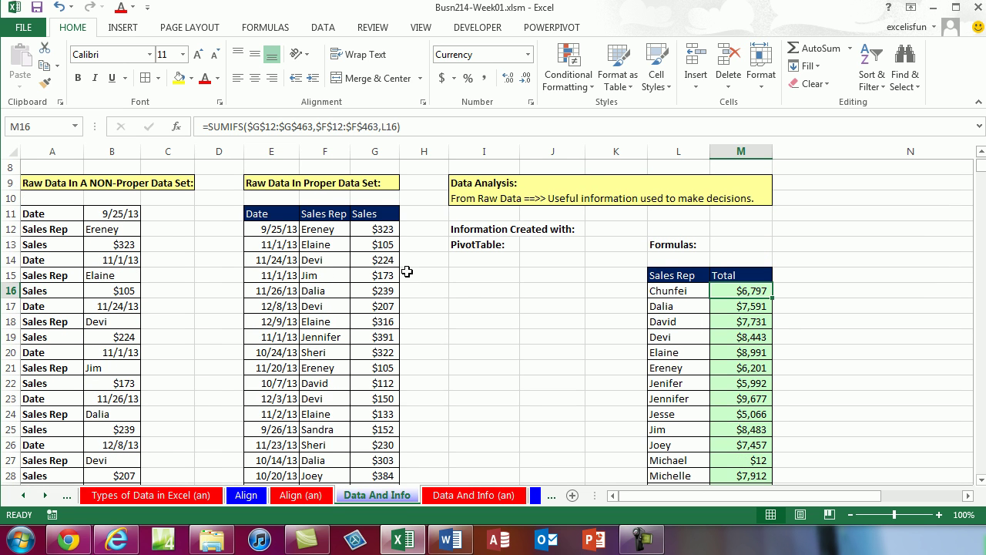
- Start a PivotTable from the proper data set, using the range E11:G463 on the Data And Info sheet
left_click(332, 245)
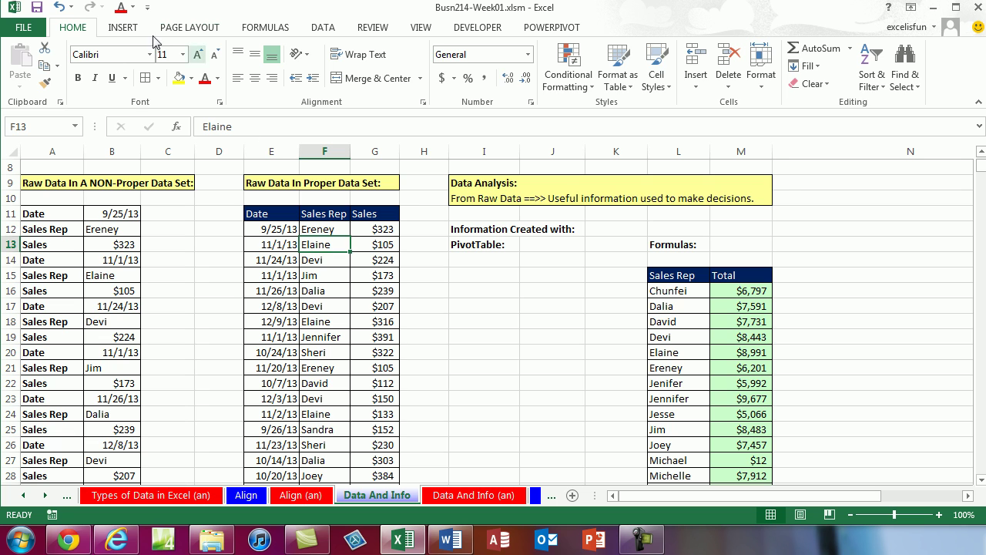
left_click(121, 29)
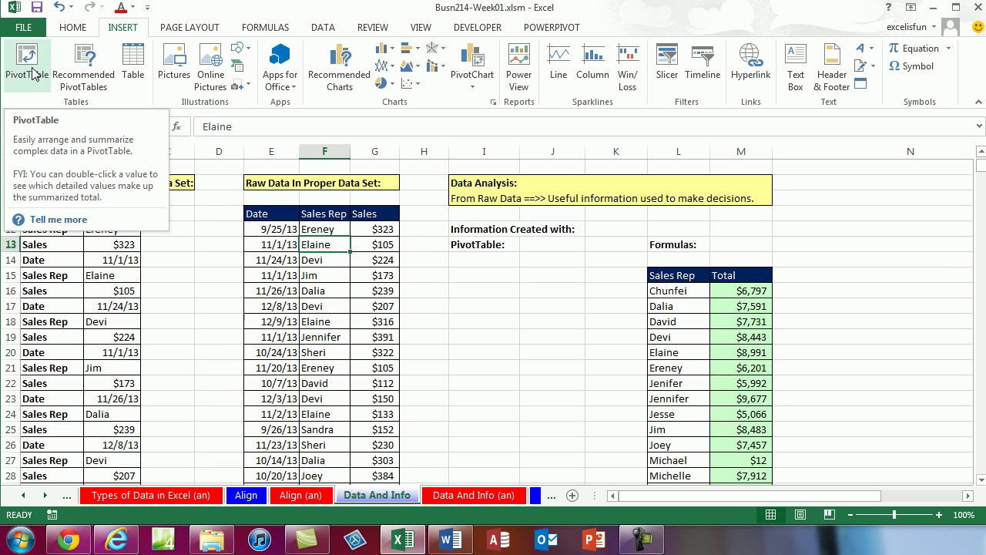
key("alt")
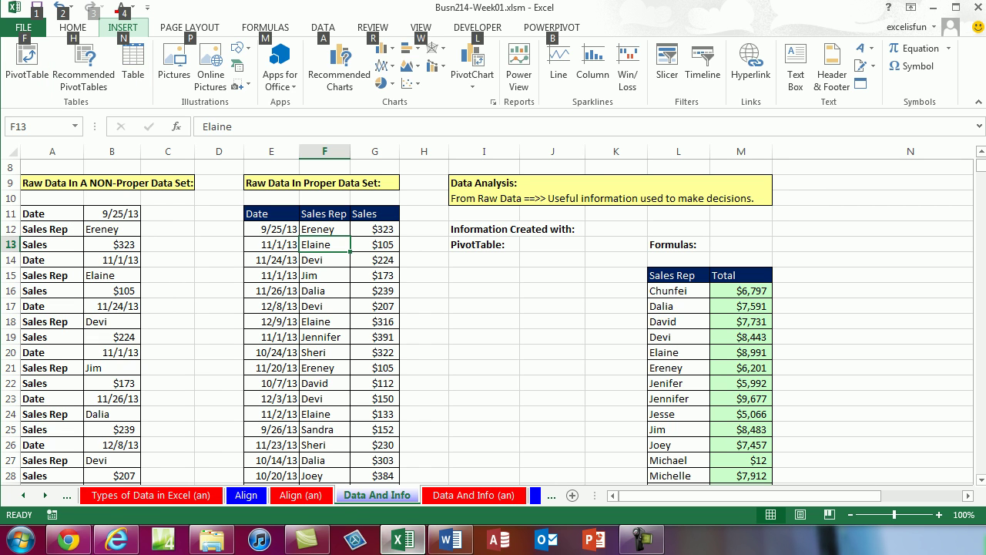
key("n")
mouse_move(403, 541)
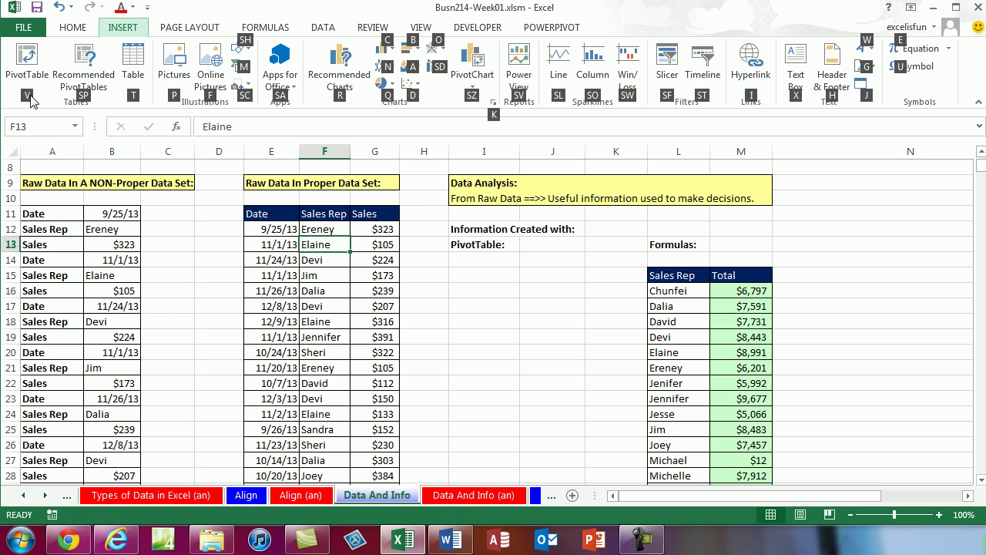
key("v")
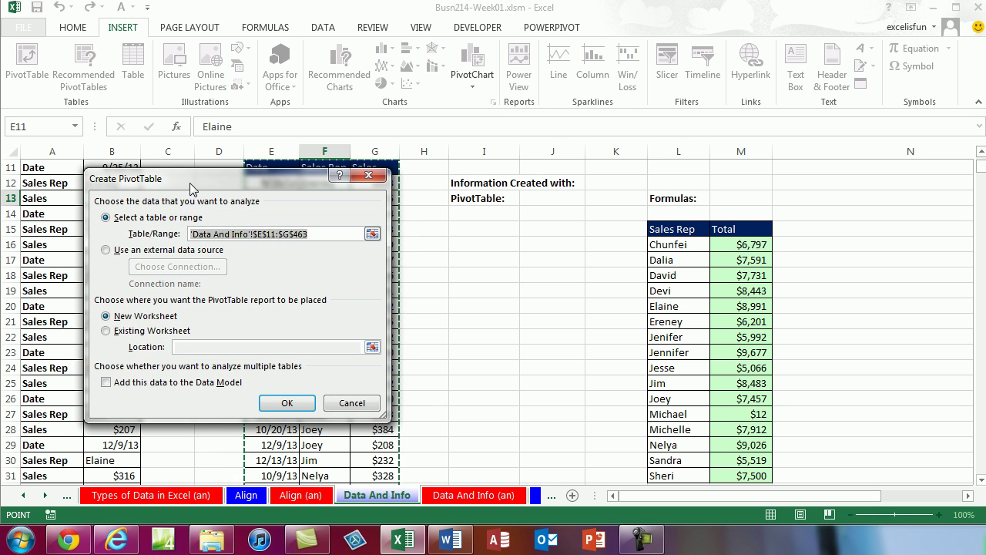
left_click_drag(190, 191, 580, 202)
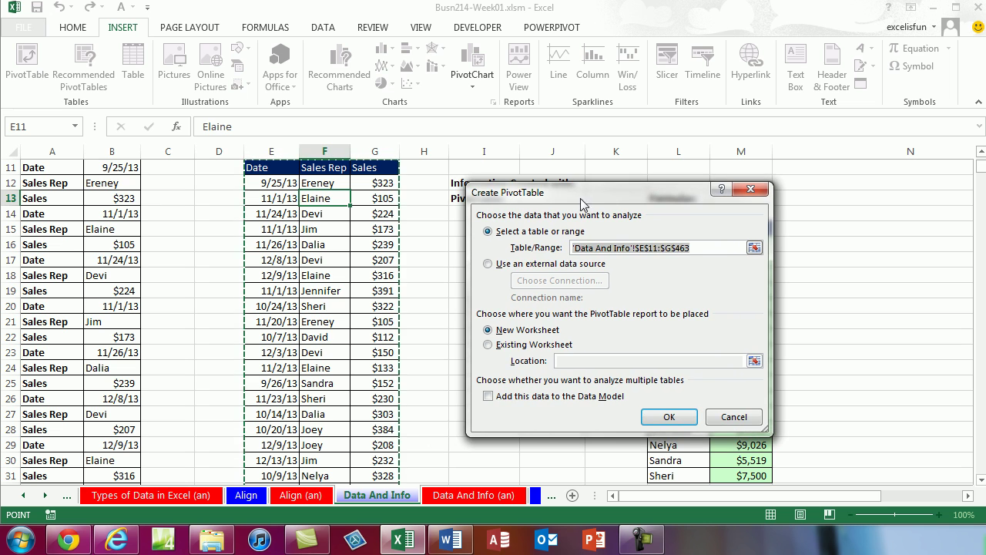
scroll(407, 224, "up", 1)
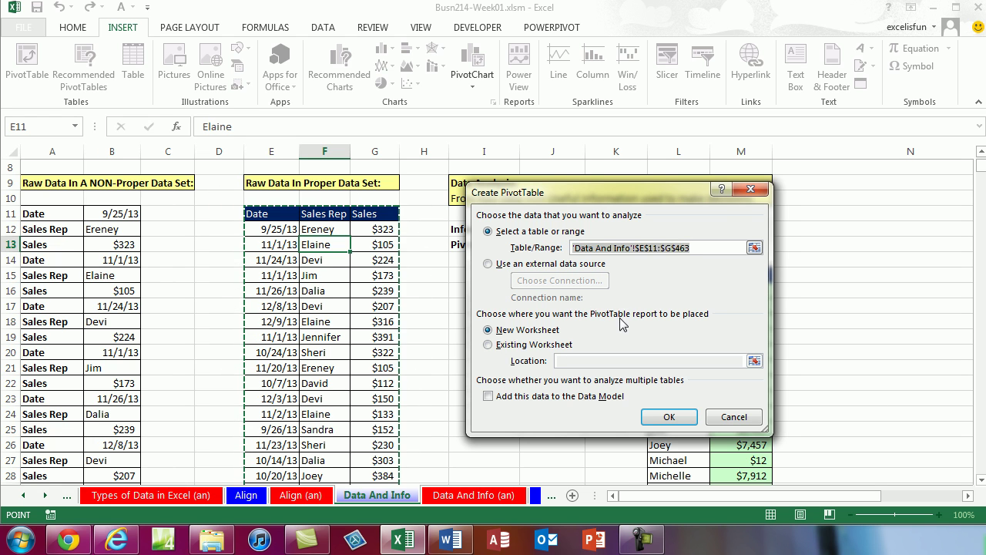
- Place the PivotTable on the existing worksheet at cell I14 and create it
left_click(489, 345)
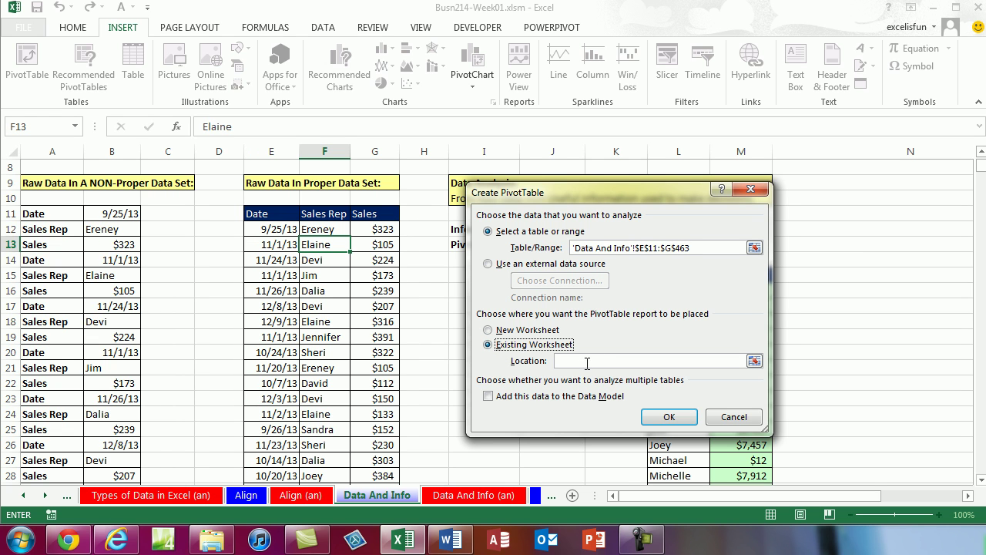
left_click(572, 361)
left_click_drag(542, 198, 159, 184)
left_click(477, 261)
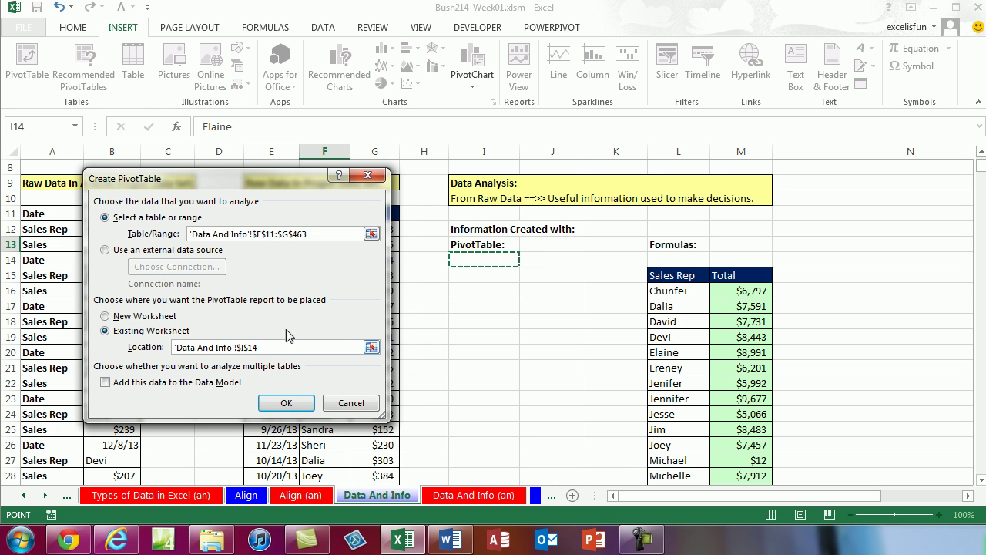
left_click(301, 408)
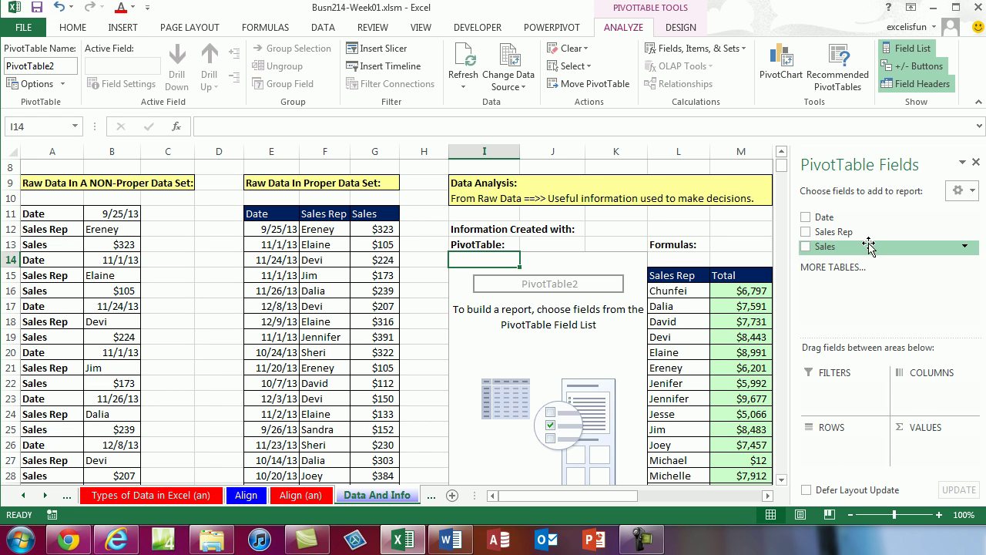
- Add the Sales Rep field to the PivotTable's rows and the Sales field to its values
left_click_drag(825, 237, 831, 451)
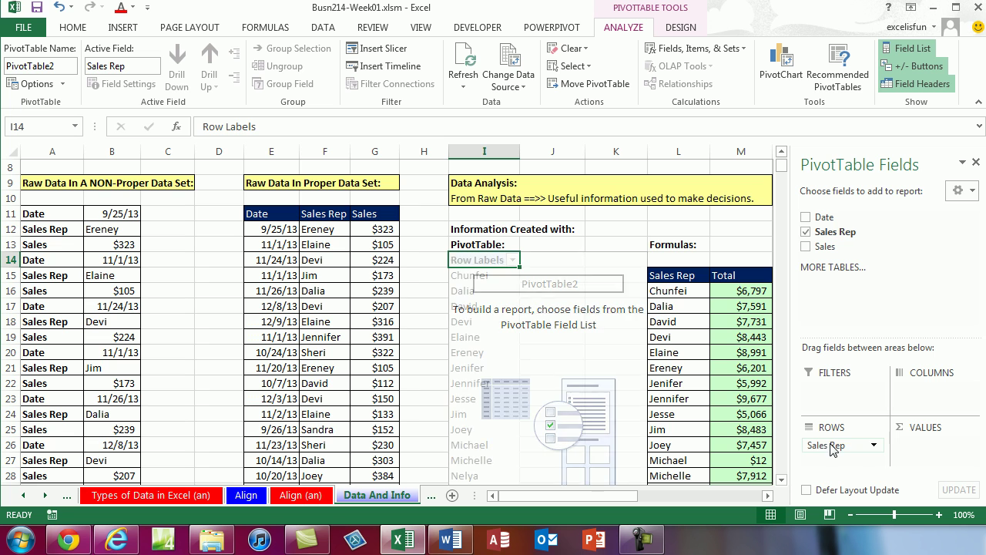
scroll(514, 294, "down", 1)
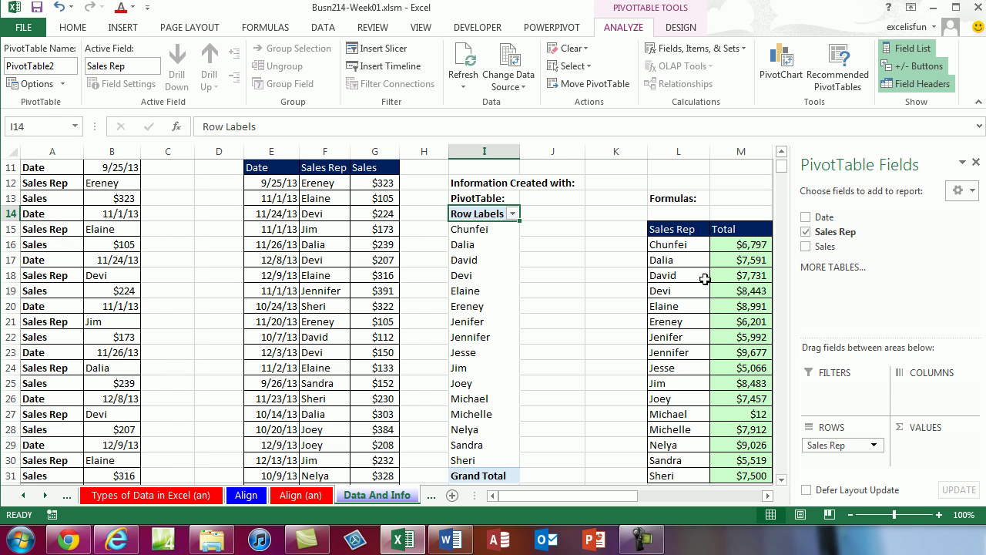
left_click_drag(672, 245, 675, 475)
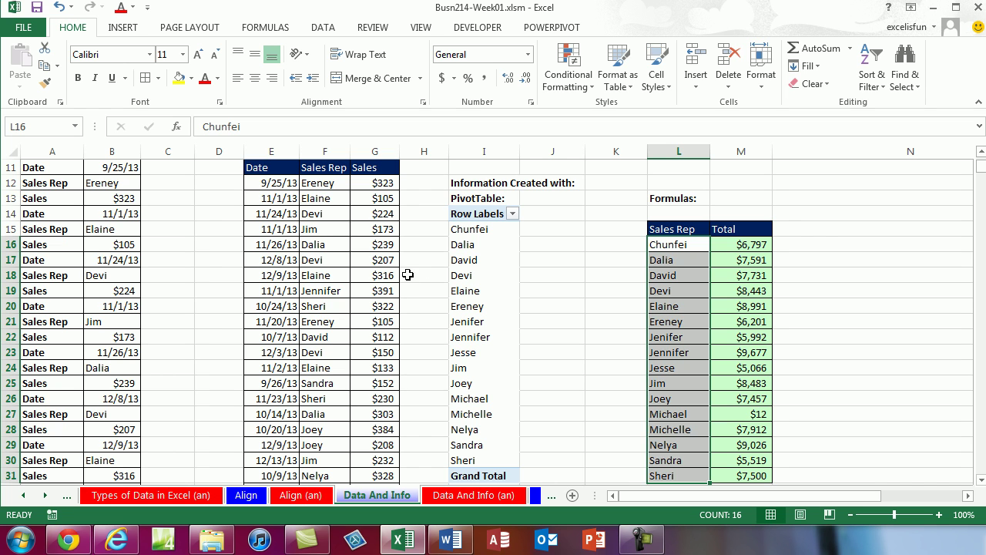
left_click(470, 271)
left_click(474, 279)
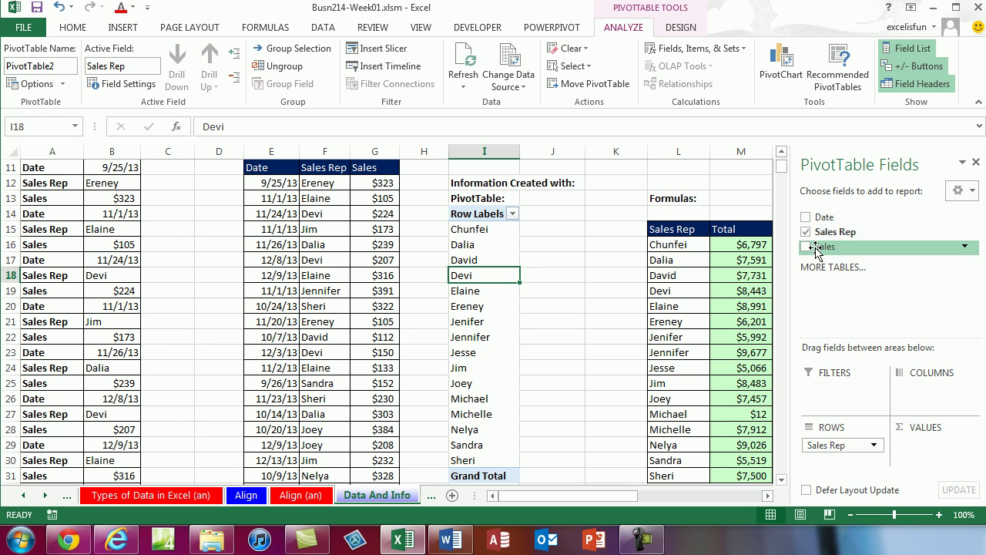
left_click_drag(817, 252, 935, 450)
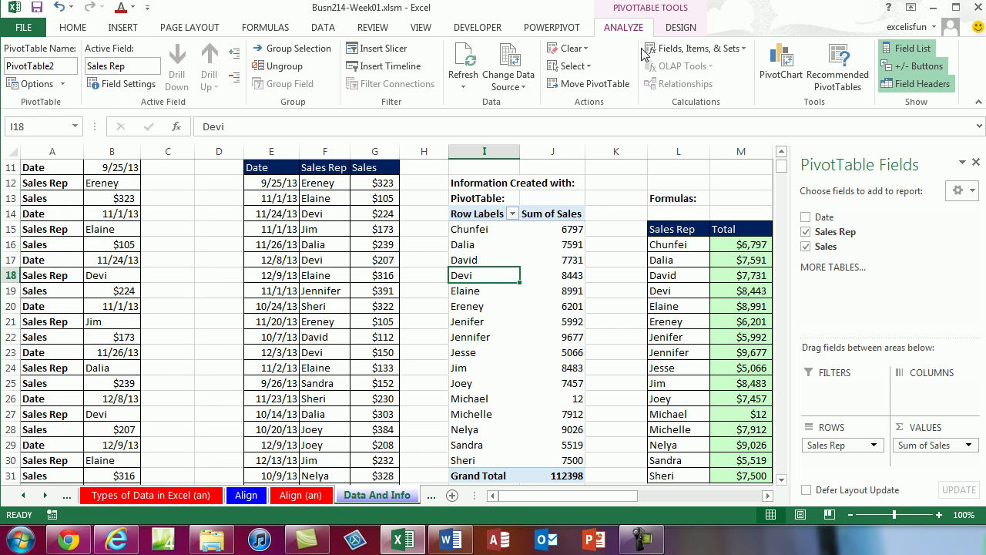
- Change the PivotTable's report layout to Tabular Form
left_click(680, 32)
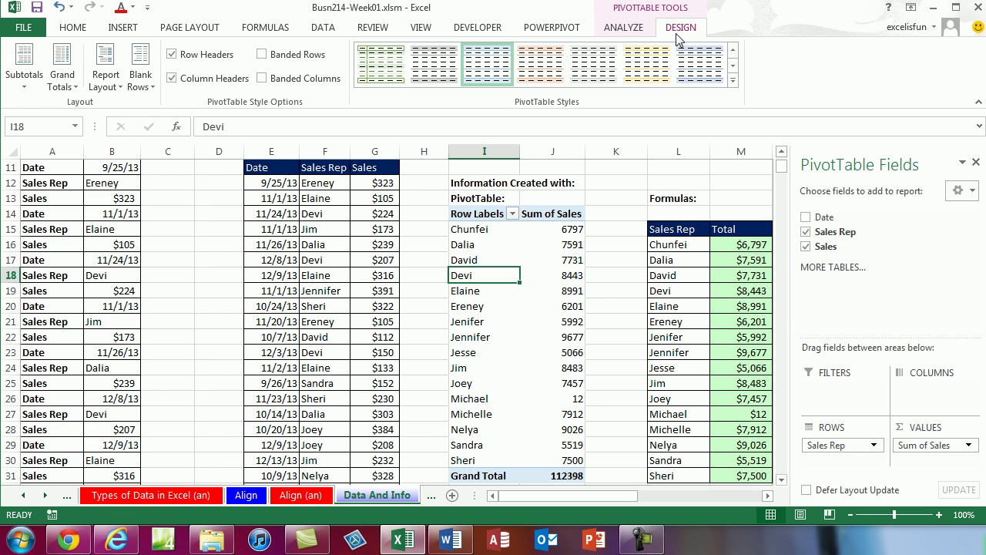
left_click(121, 87)
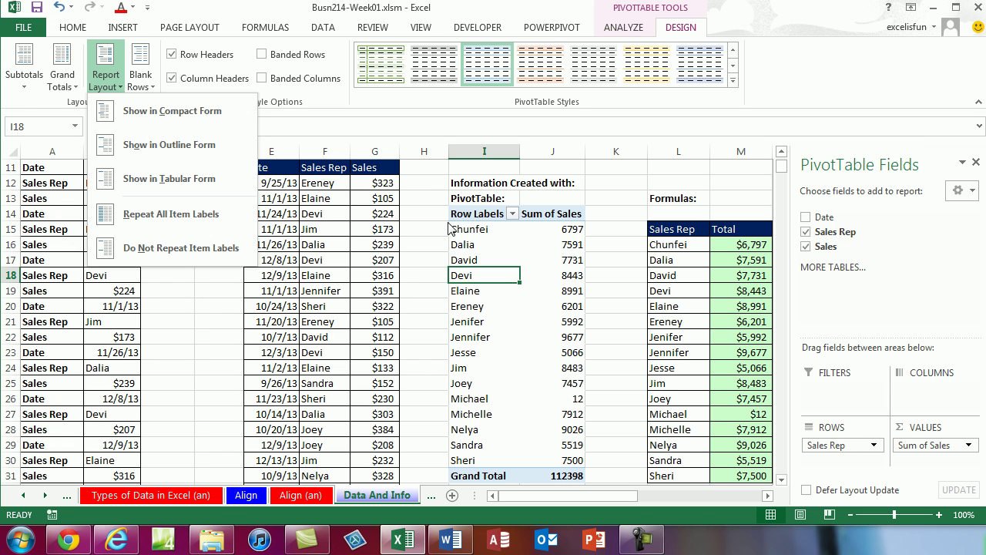
left_click(150, 182)
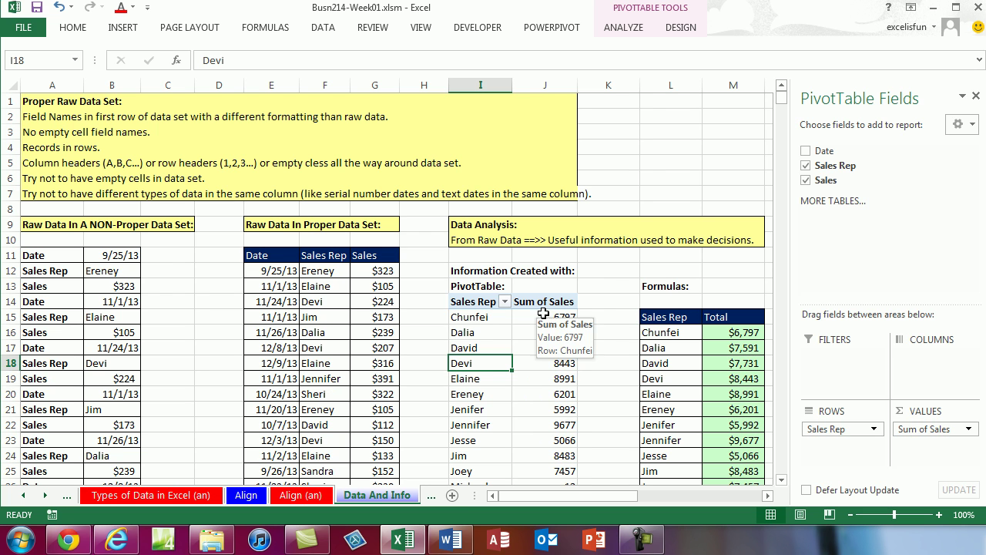
- Open the Value Field Settings for the PivotTable's Sum of Sales field and review the available summary functions
left_click_drag(539, 316, 548, 385)
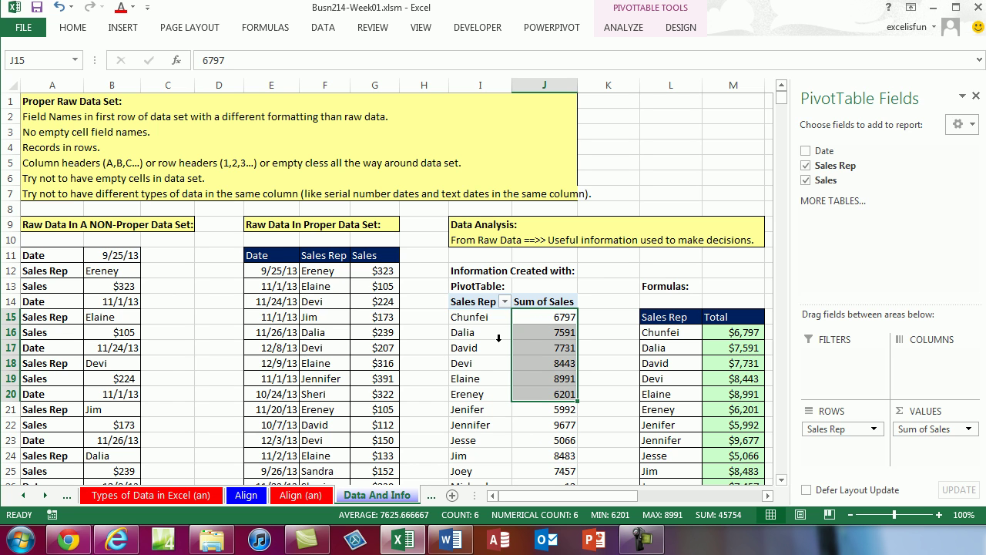
left_click(527, 321)
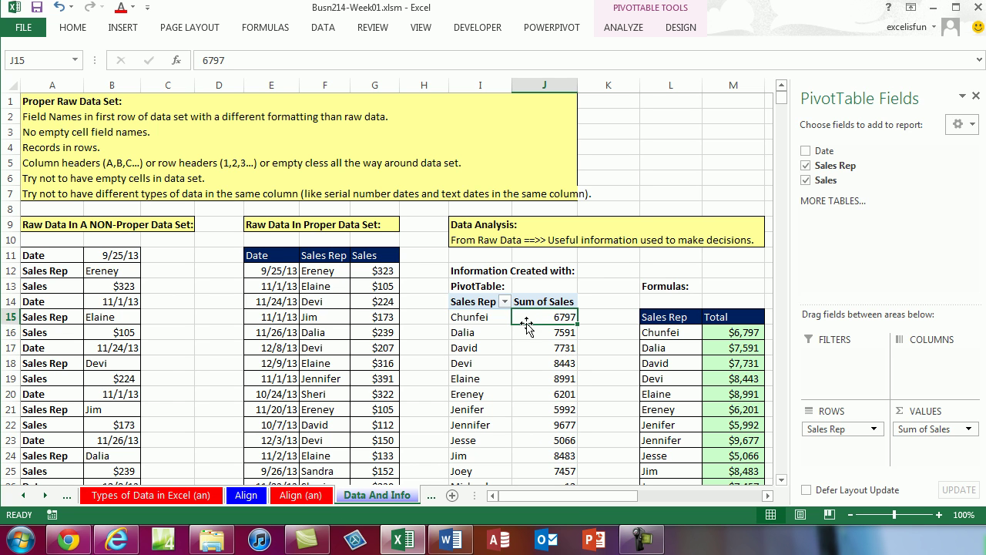
right_click(532, 332)
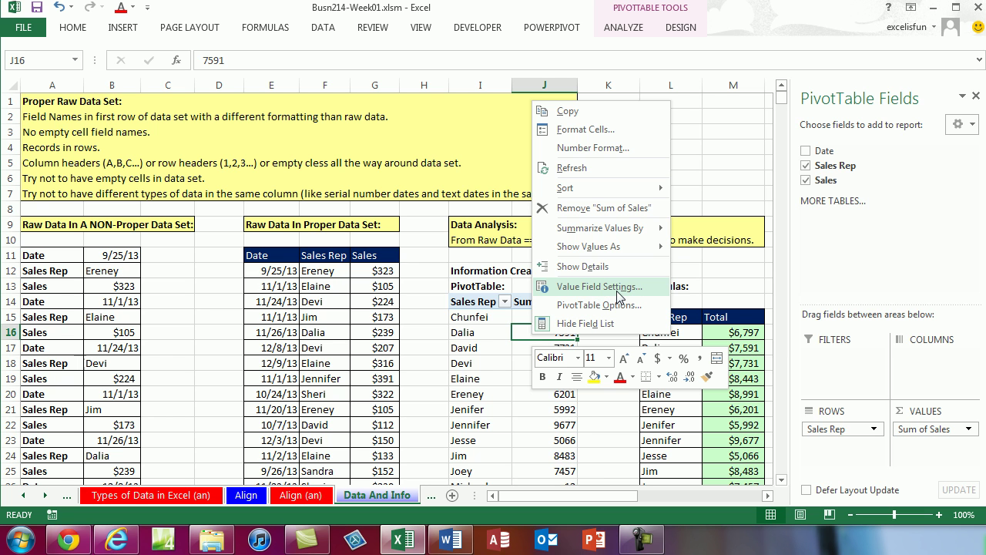
left_click(617, 288)
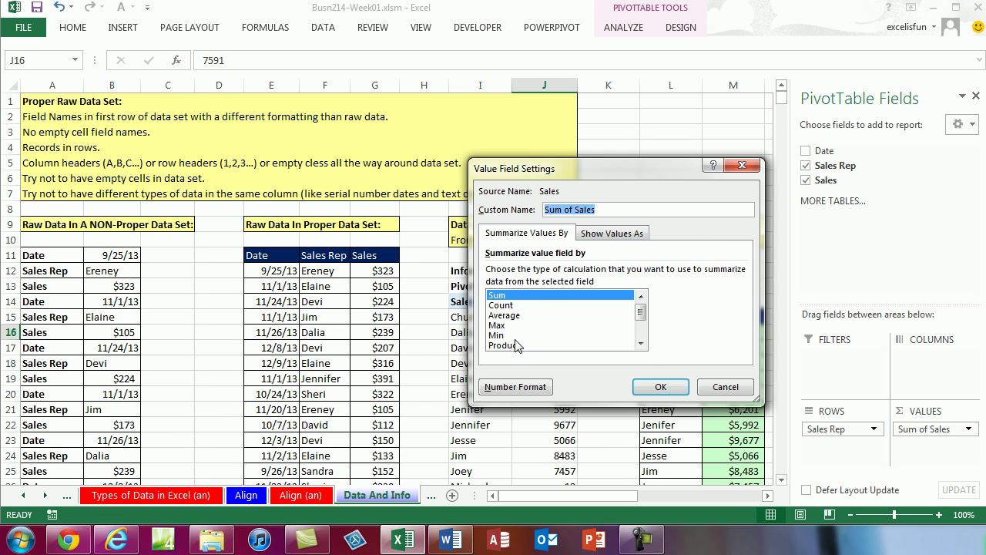
left_click(640, 344)
left_click(641, 343)
left_click(641, 344)
left_click(640, 342)
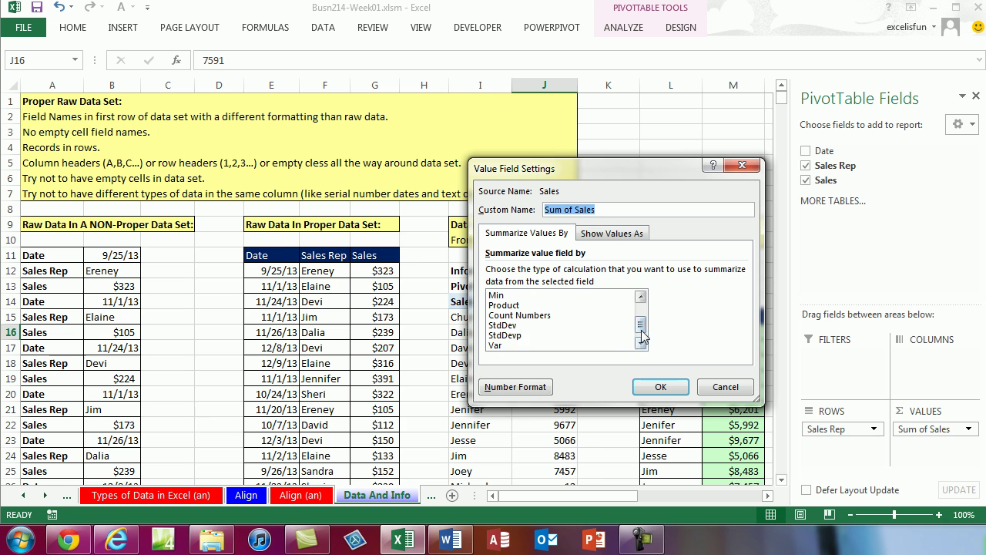
left_click_drag(642, 325, 646, 307)
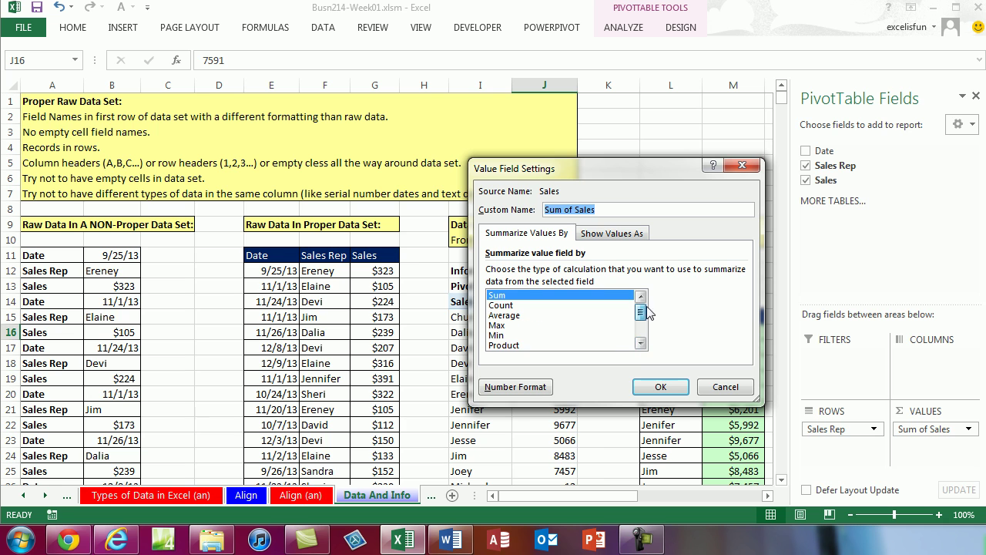
- Set the Sum of Sales number format to Currency with 0 decimal places and the $ symbol, and apply the field settings
left_click(533, 389)
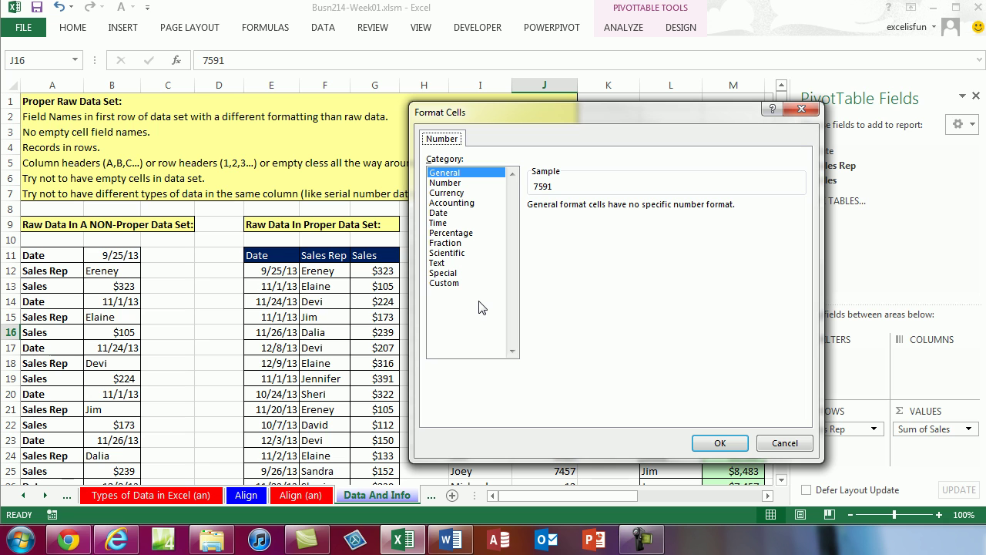
left_click(445, 193)
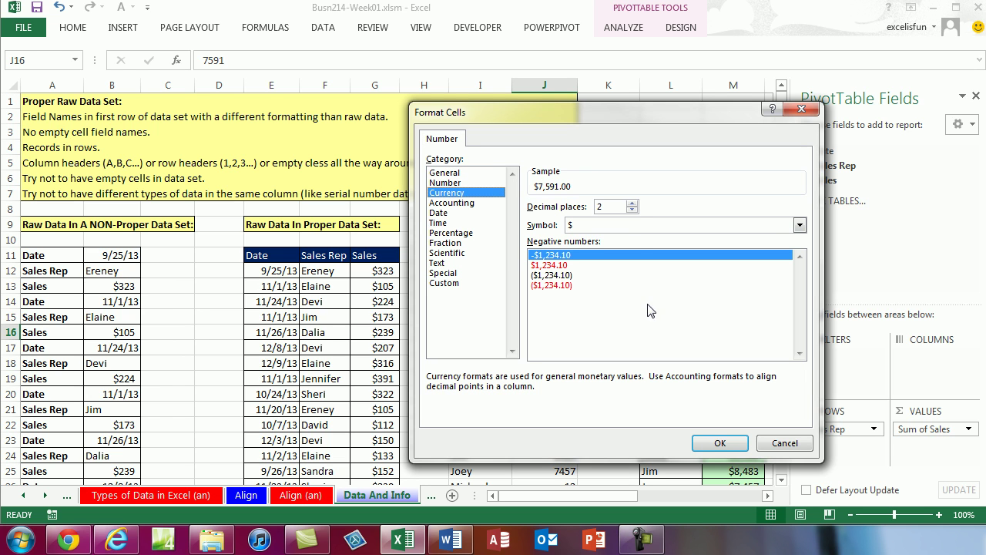
left_click(632, 210)
left_click(632, 210)
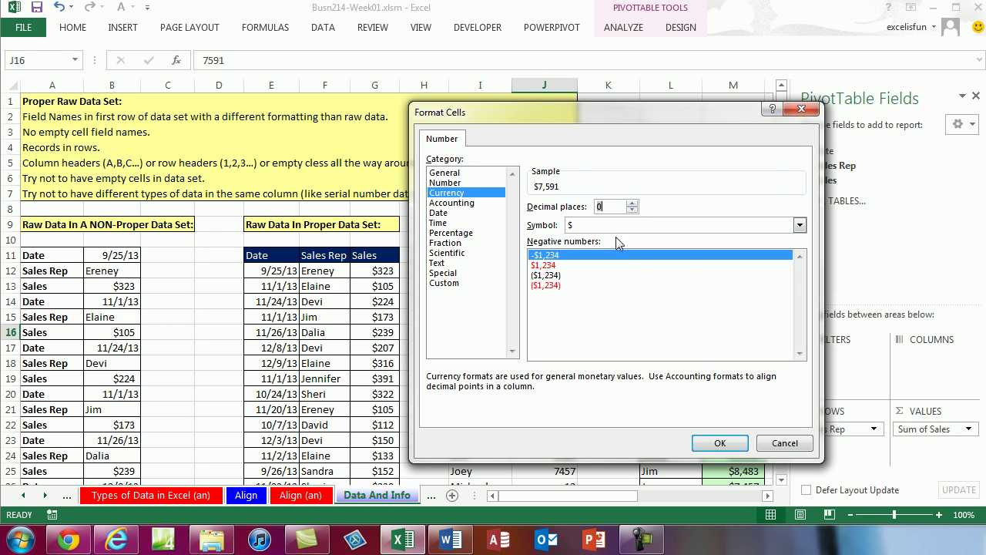
left_click(713, 445)
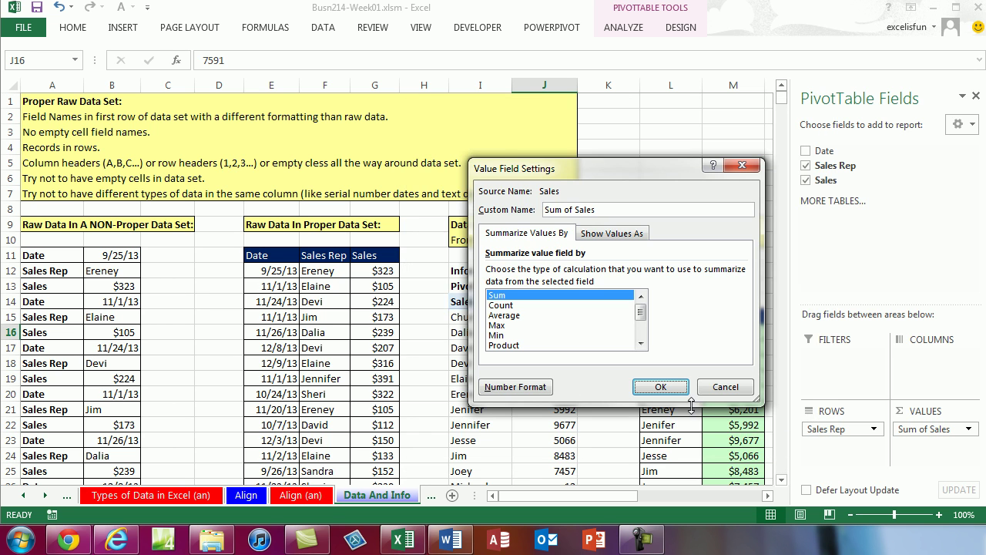
left_click(661, 387)
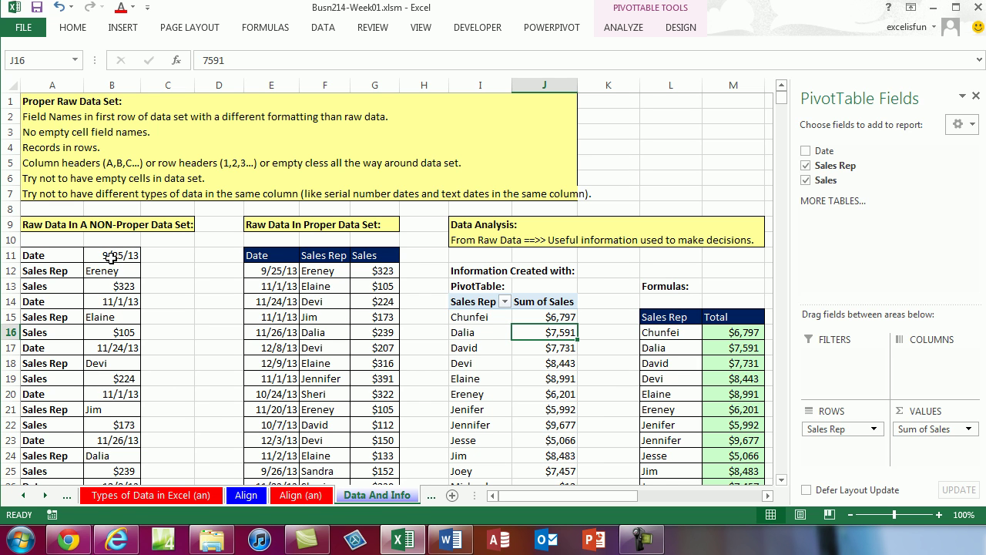
- Examine the stacked three-row records B11:B13, B14:B16 and B17:B19 in the non-proper data set, selecting each in turn
left_click_drag(111, 255, 111, 287)
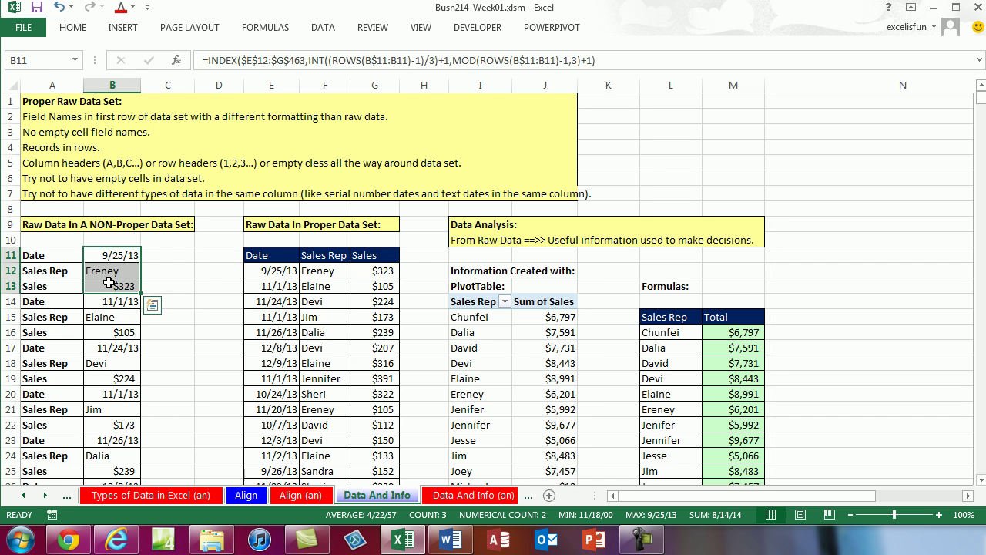
left_click(112, 302)
key("ctrl+v")
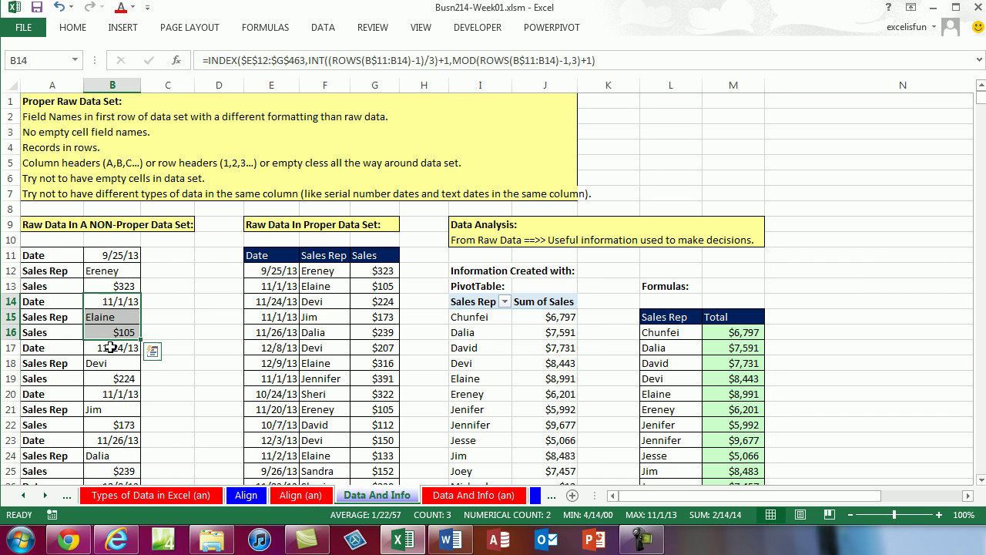
left_click(112, 347)
key("ctrl+v")
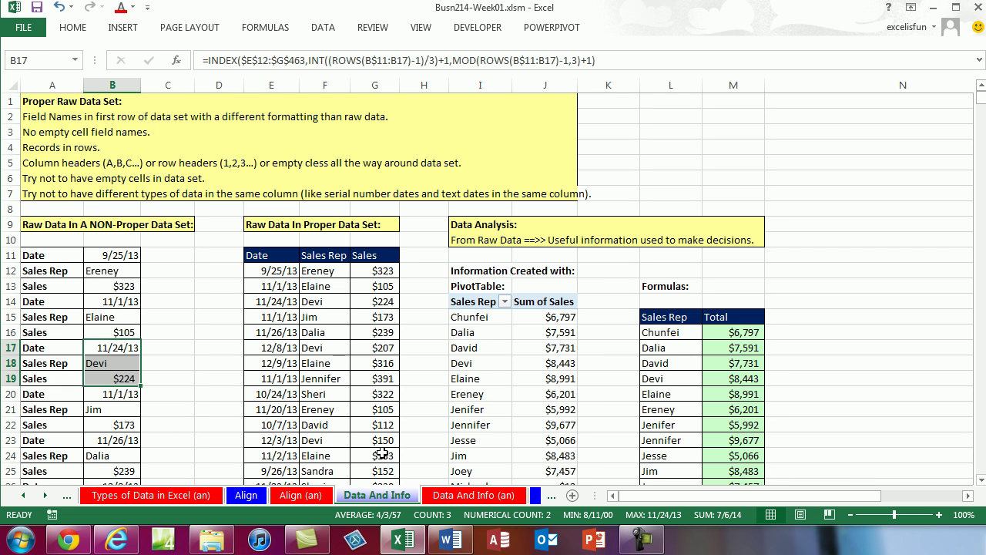
- Go to the Bad Data & Formulas sheet and examine the Sales Rep entries in B2:B11
key("ctrl+Page_Down")
key("ctrl+Page_Down")
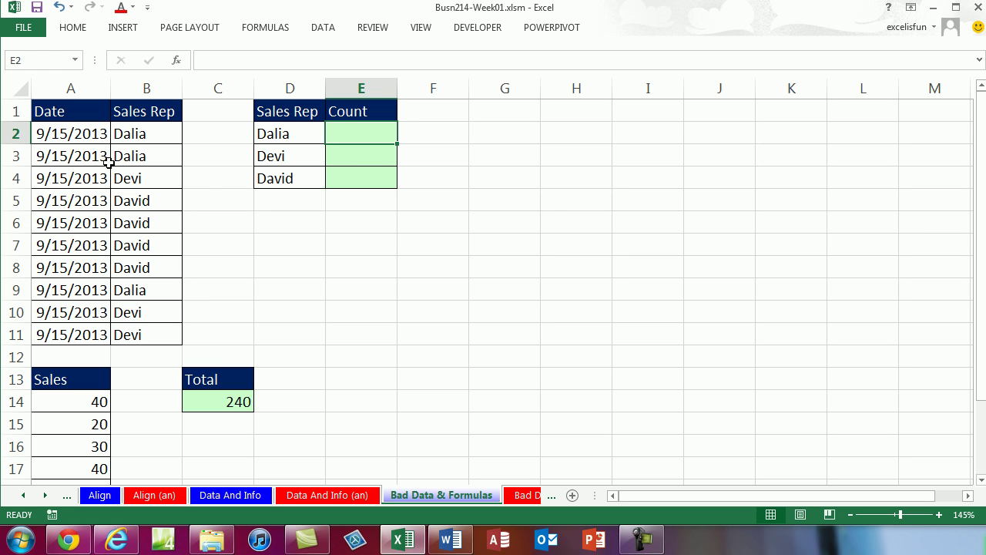
left_click_drag(129, 134, 143, 327)
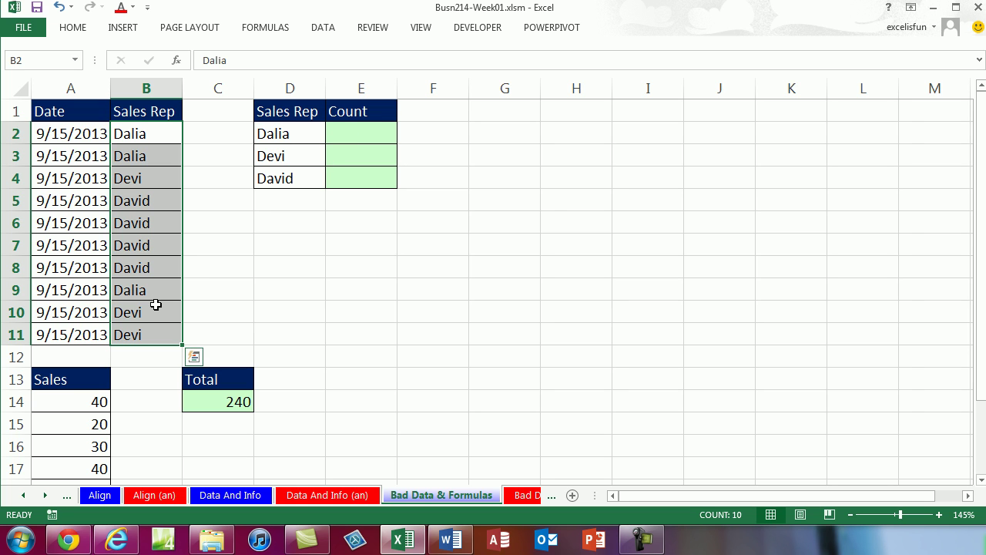
- Enter =COUNTIFS($B$2:$B$11,D2) in E2 to count the first sales rep's entries, and copy the formula down to E4
left_click(374, 133)
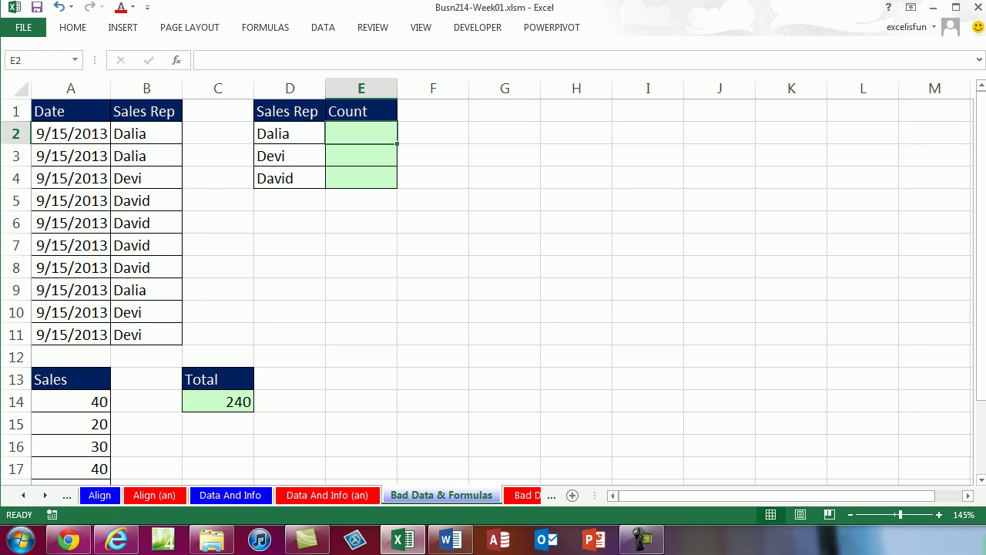
type("=count")
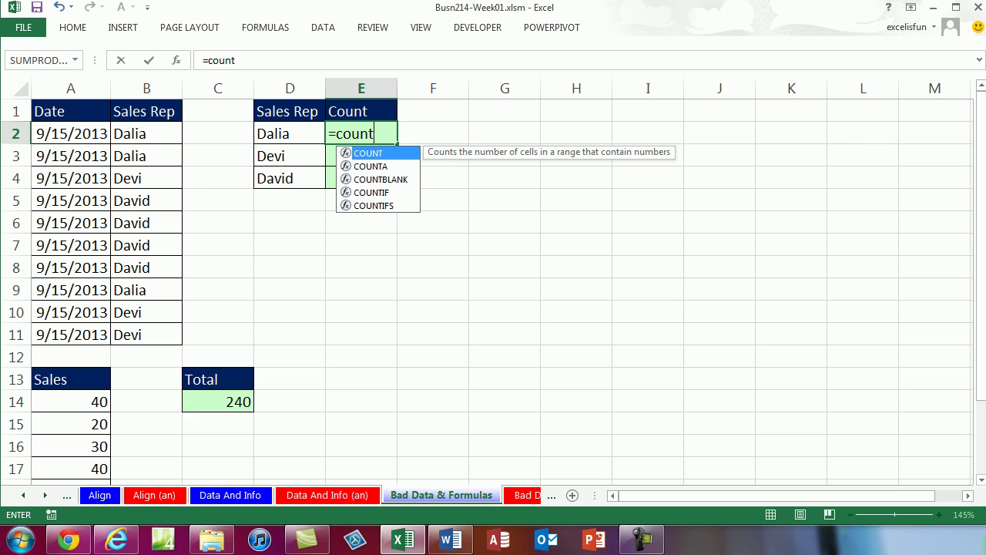
key("Down")
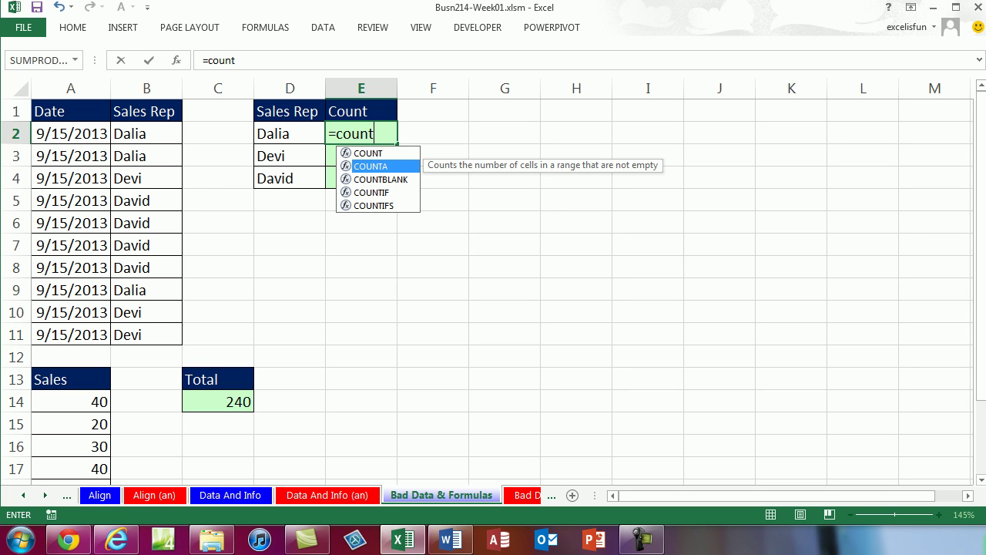
key("Down")
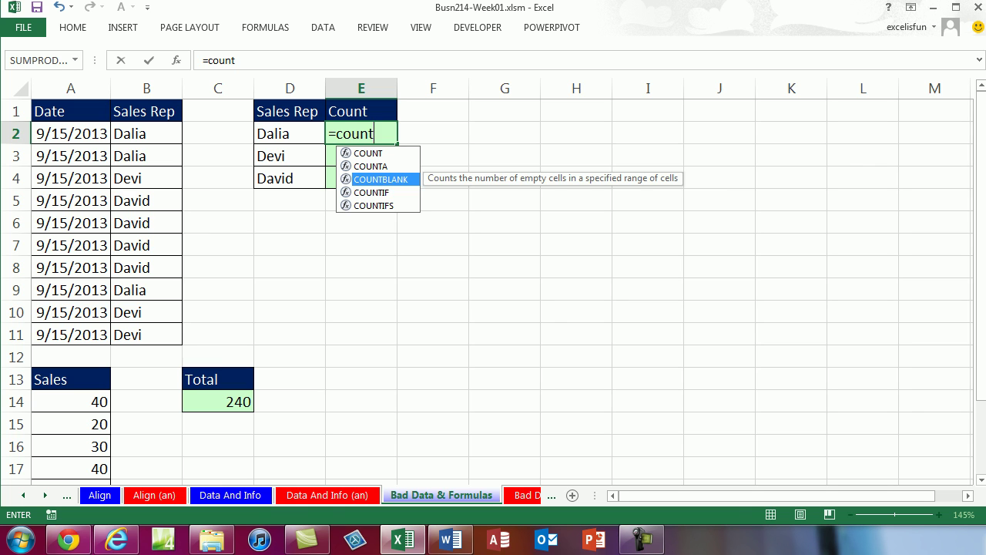
key("Down")
key("Down")
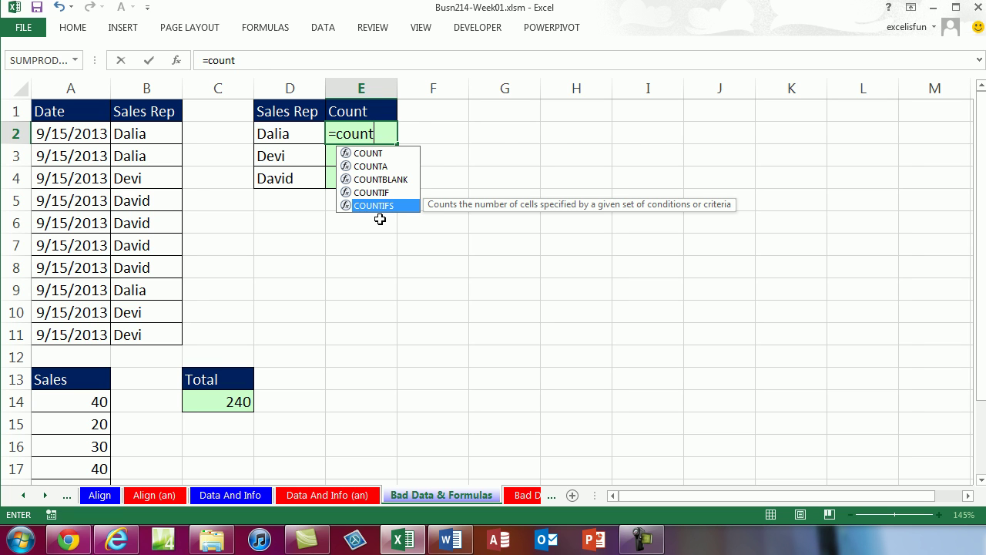
key("Tab")
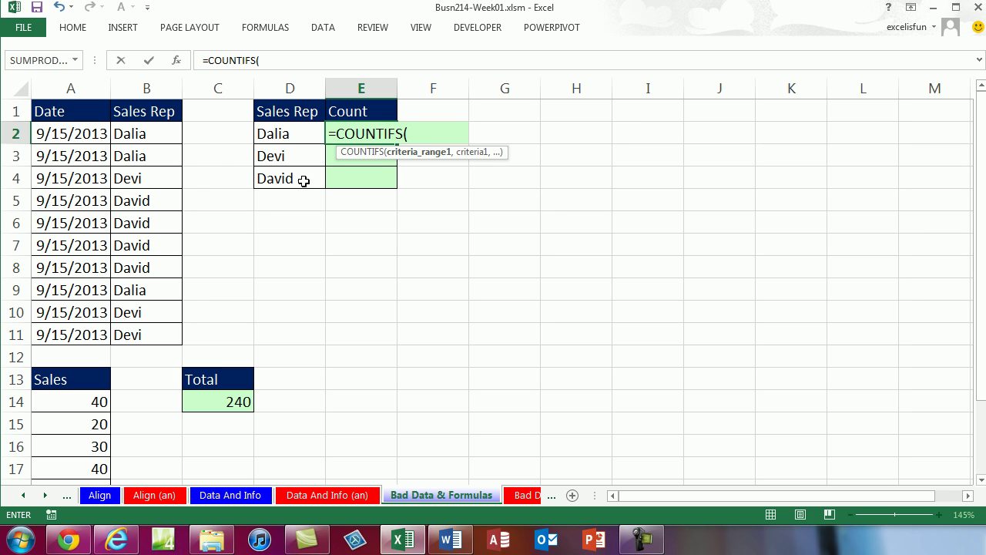
left_click_drag(150, 134, 156, 333)
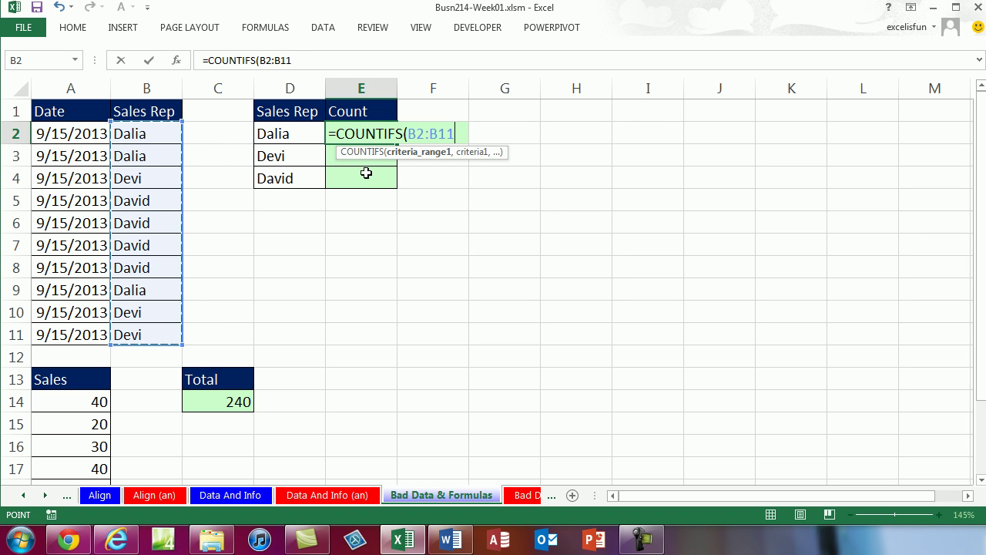
key("F4")
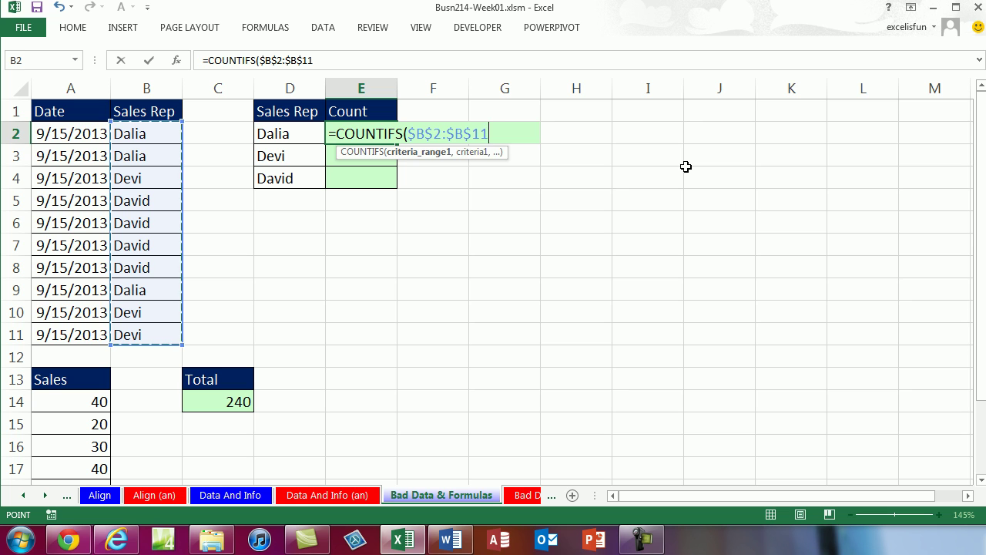
type(",")
key("Left")
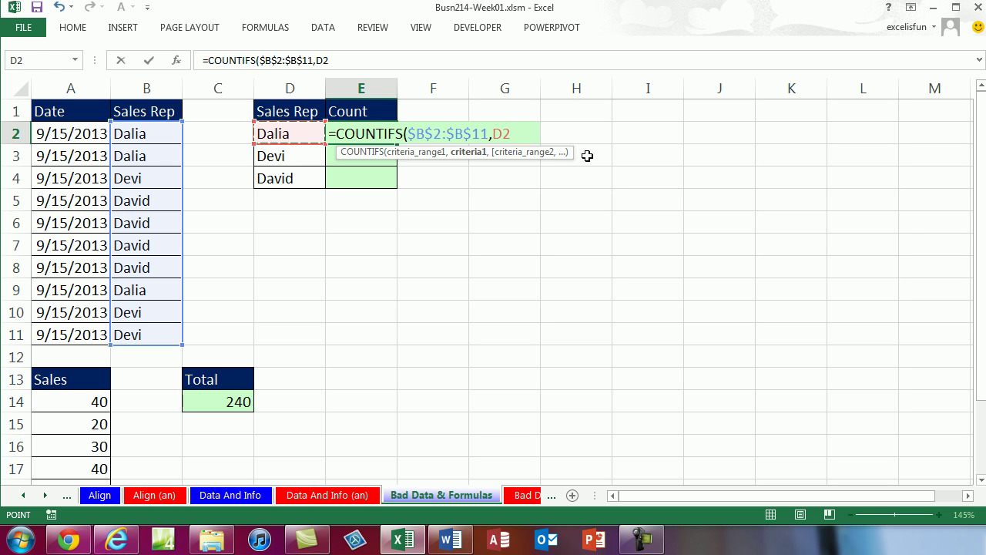
key("ctrl+Return")
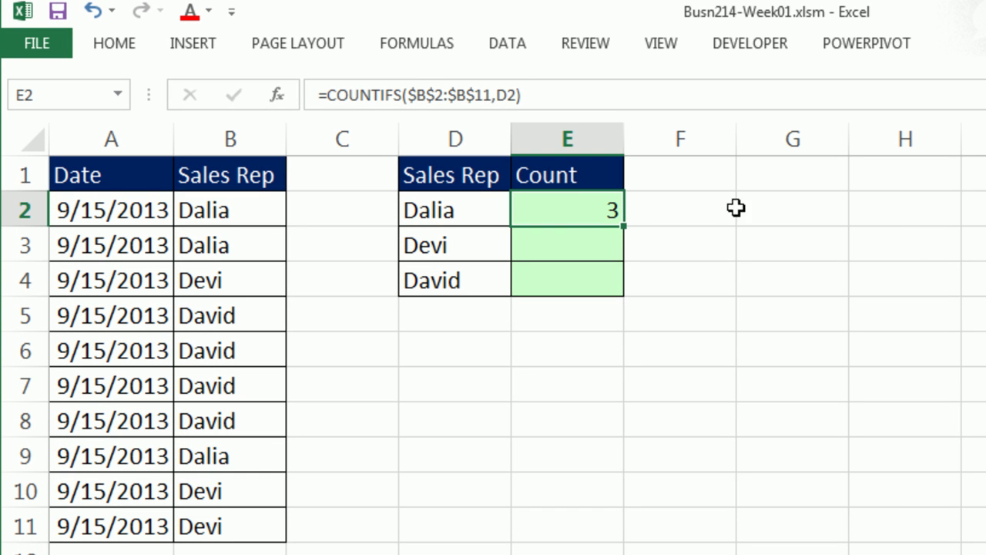
left_click_drag(630, 235, 629, 285)
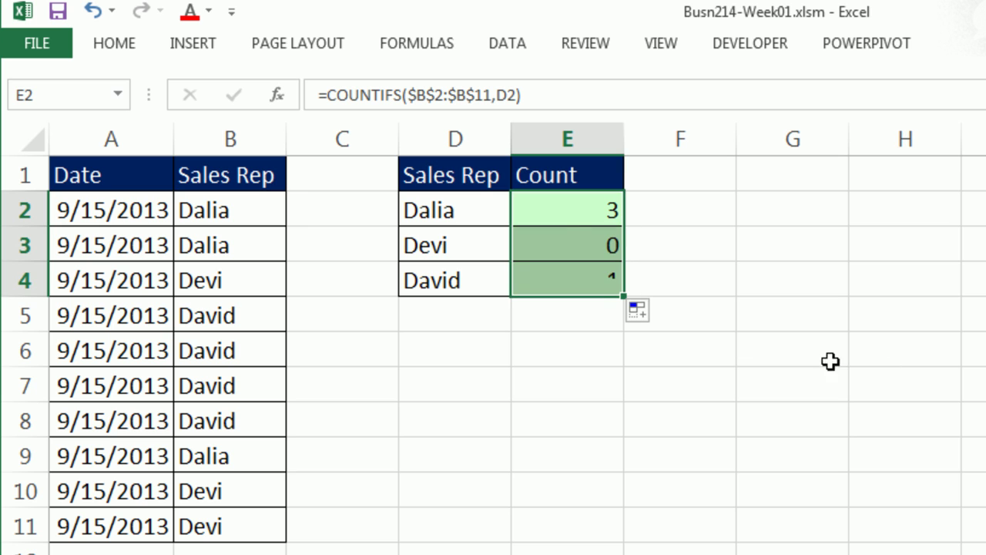
- Check the cell references of the COUNTIFS formula in E3 and inspect its criterion text in D3 for extra characters
left_click(563, 238)
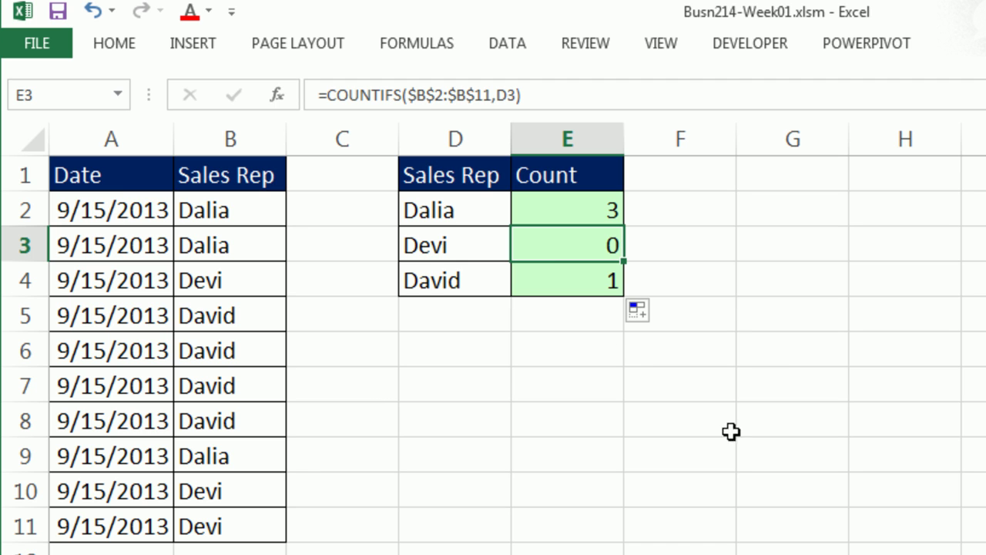
key("F2")
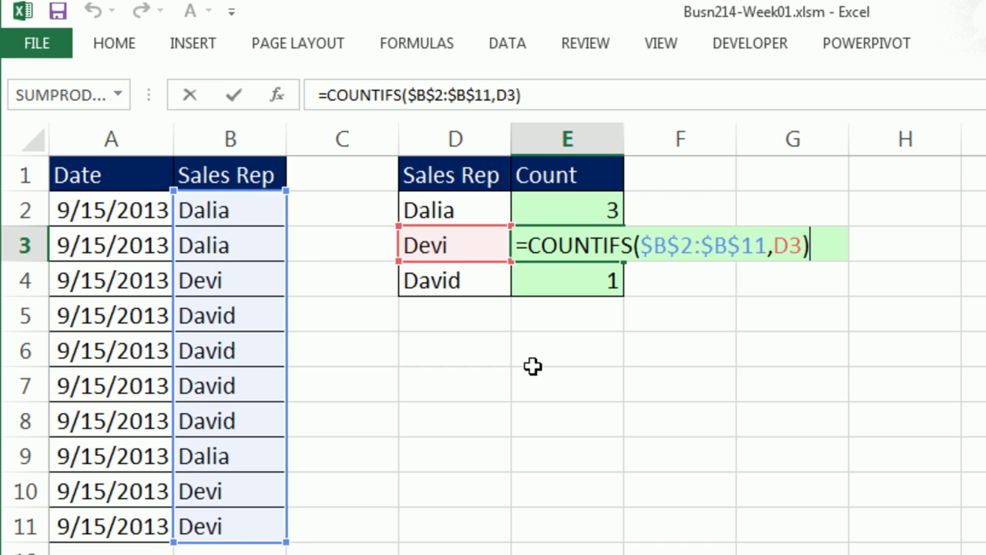
key("ctrl+Return")
left_click(490, 250)
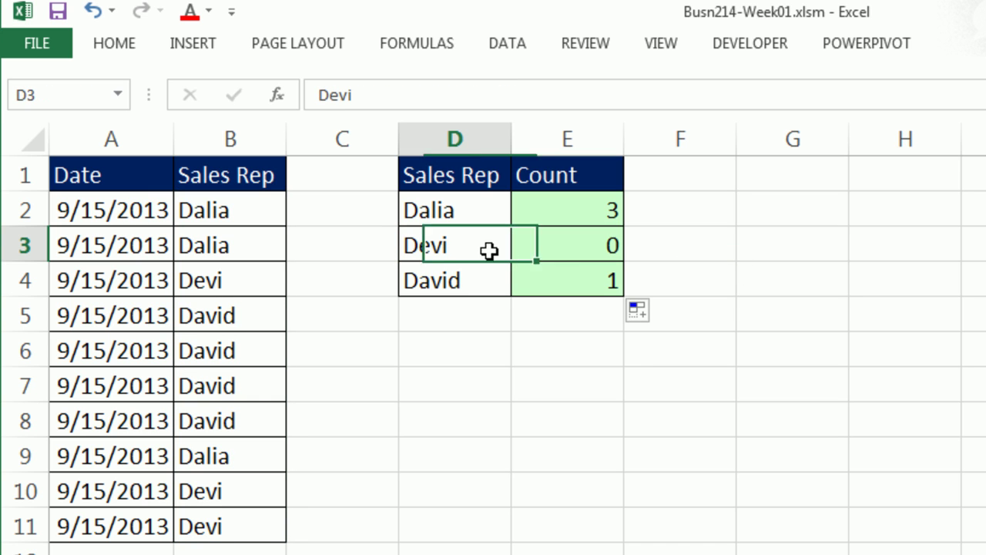
key("F2")
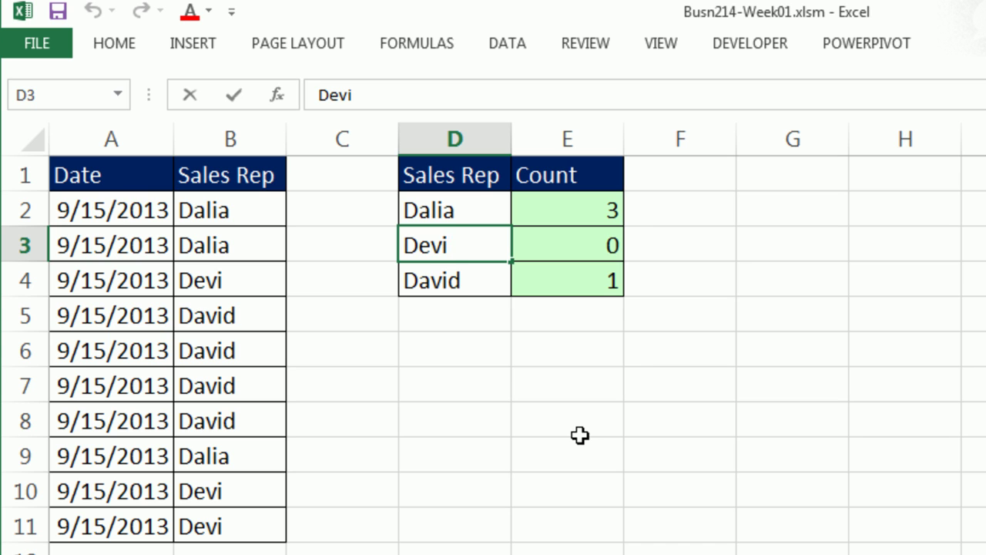
key("Escape")
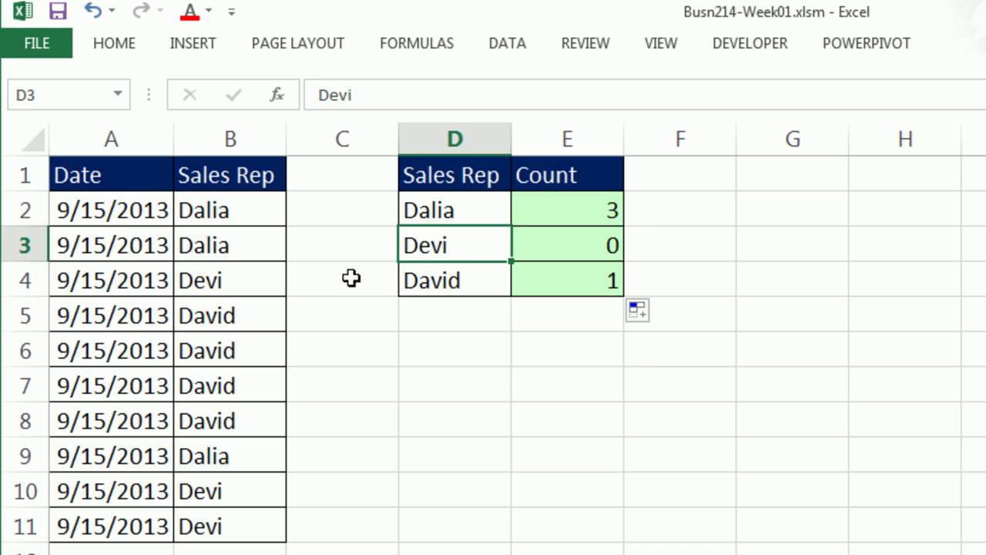
- Inspect the Sales Rep entries in B4, B10 and B11 for extra trailing characters
double_click(271, 281)
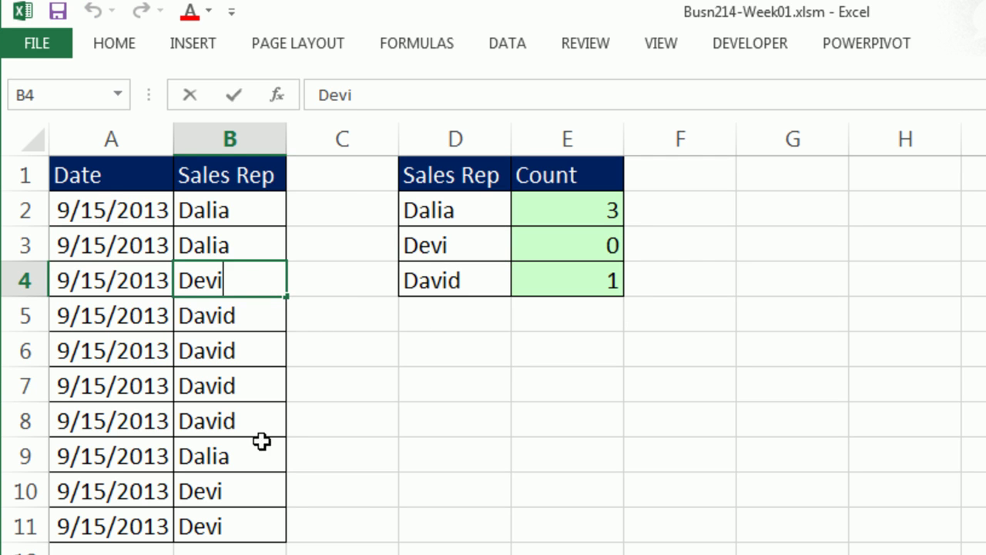
key("Escape")
double_click(255, 493)
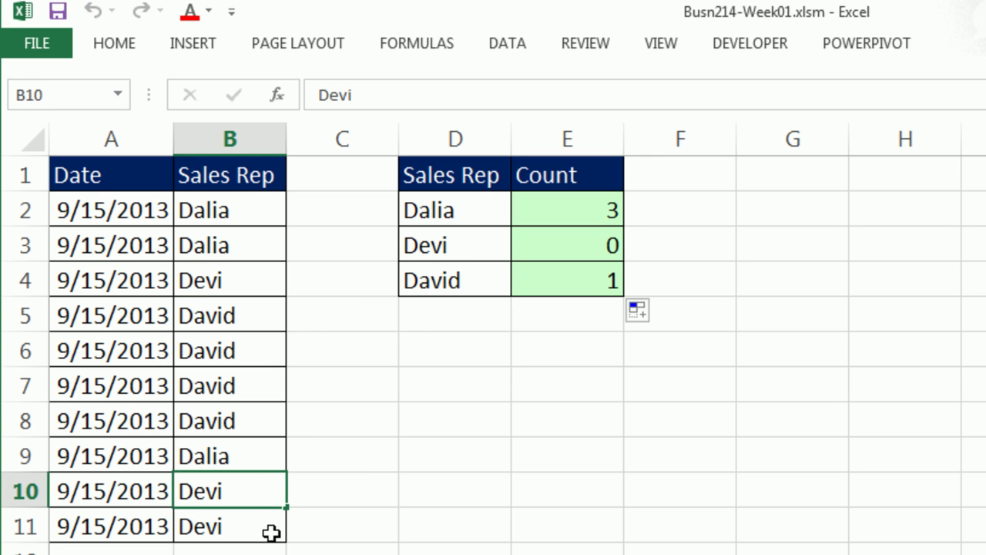
double_click(264, 528)
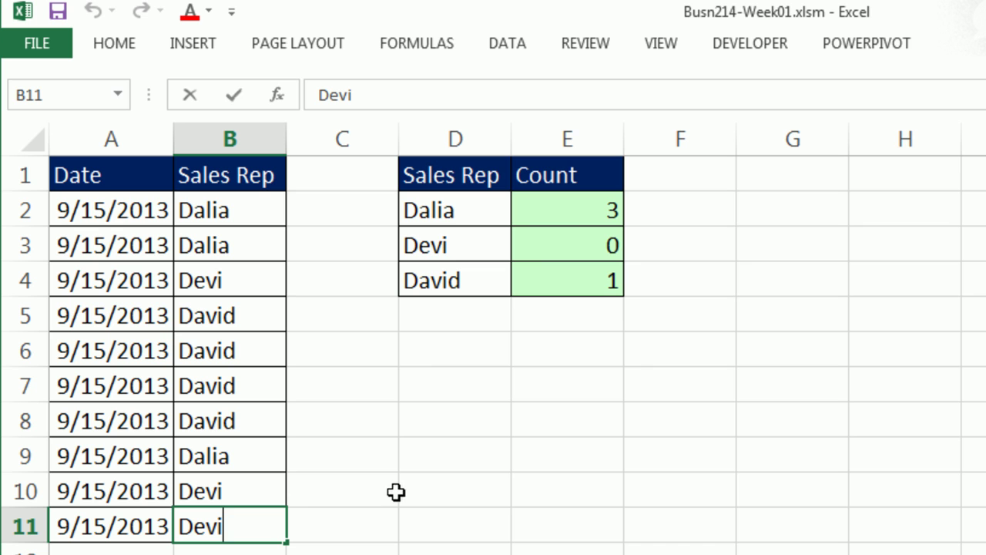
key("Escape")
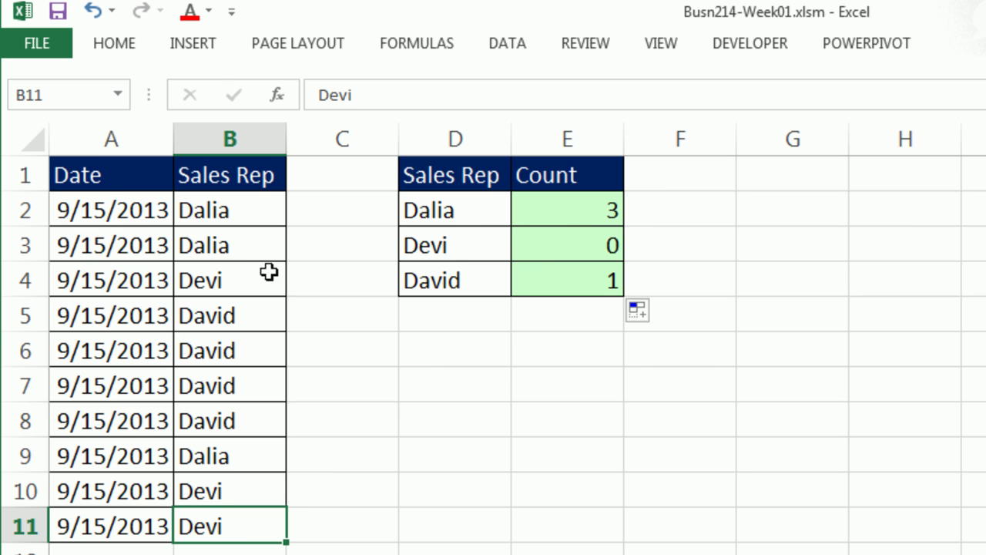
double_click(247, 292)
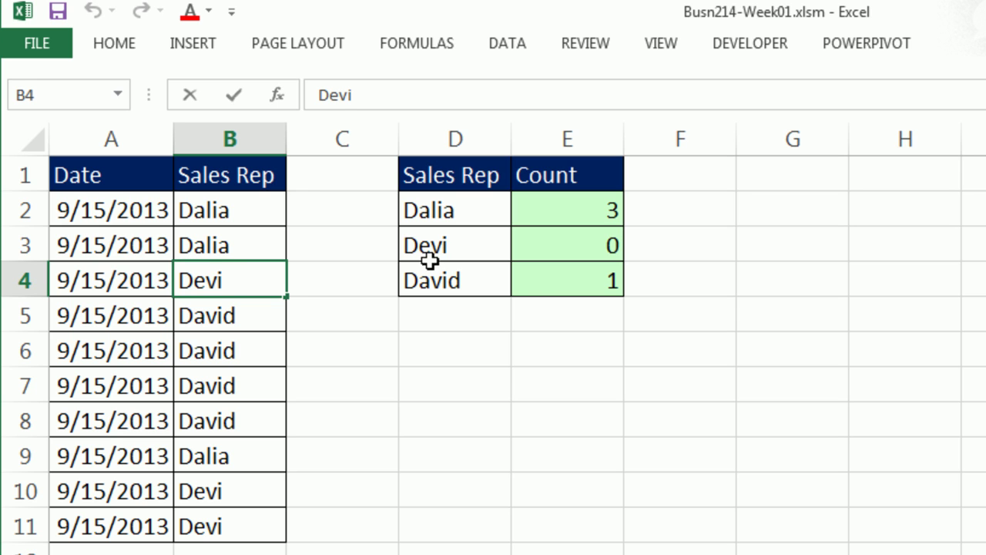
- Remove the trailing space from the sales rep criterion in D3
double_click(462, 245)
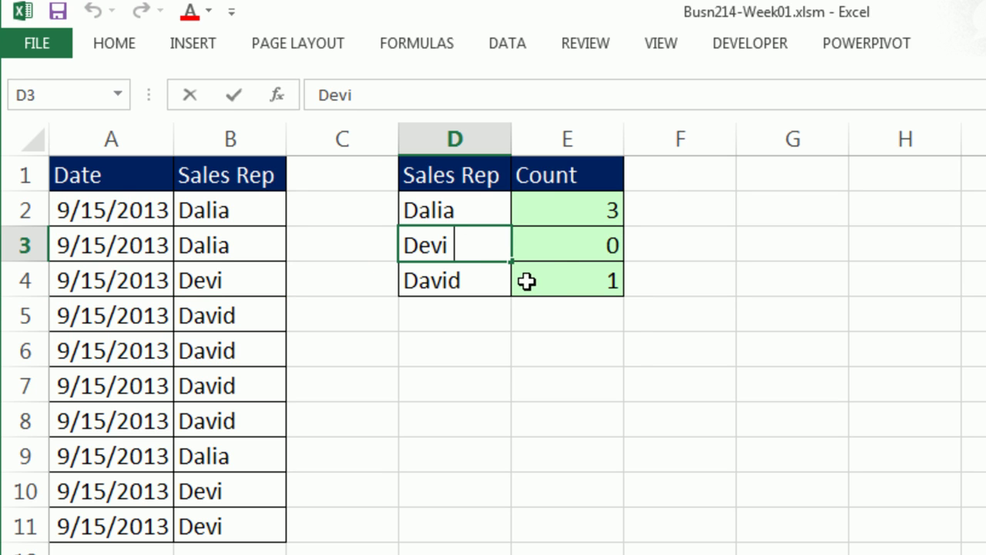
key("BackSpace")
key("ctrl+Return")
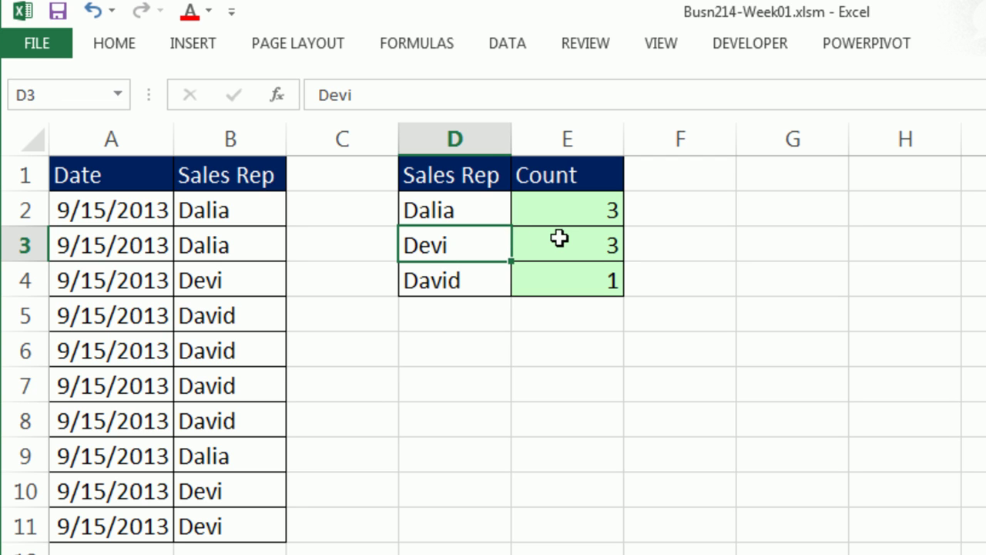
- Recheck the COUNTIFS references in E3 and the end of the corrected criterion text in D3
key("Right")
key("F2")
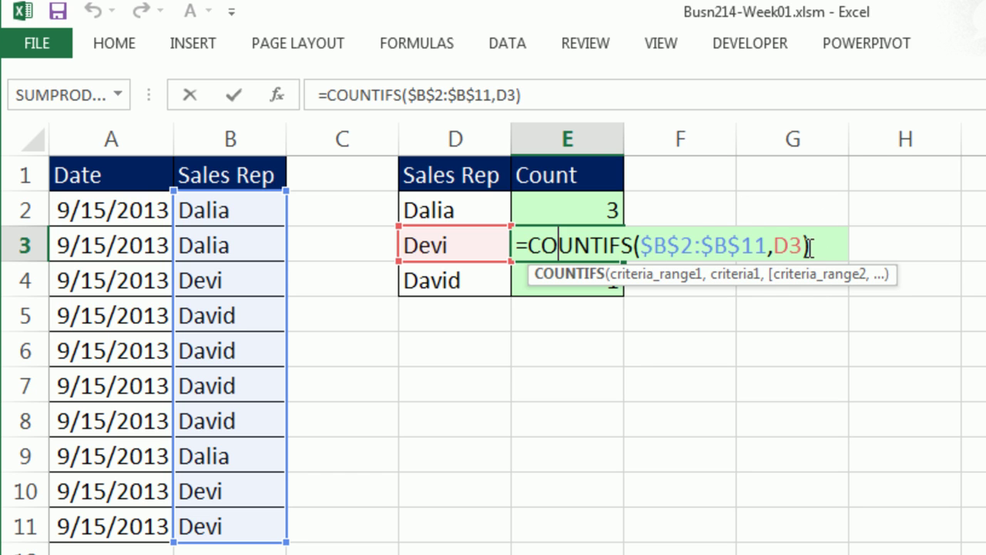
key("ctrl+Return")
double_click(483, 239)
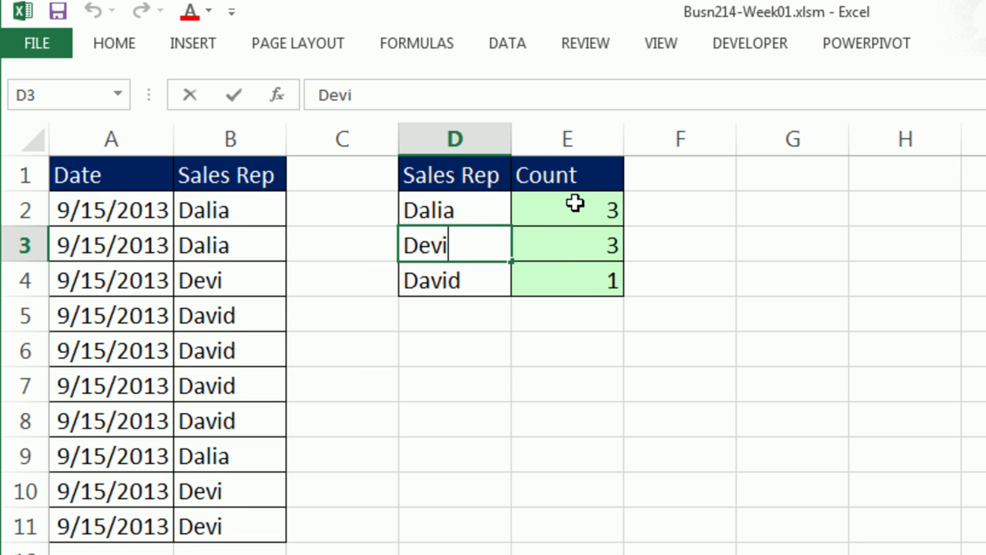
key("ctrl+Return")
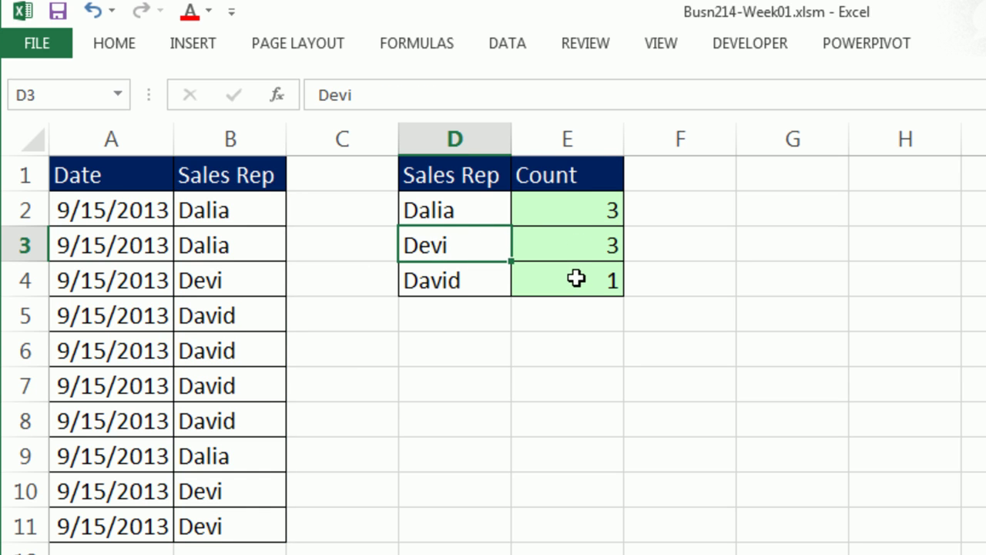
- Check the cell references of the COUNTIFS formula in E4 and inspect its criterion in D4 for trailing spaces
double_click(576, 278)
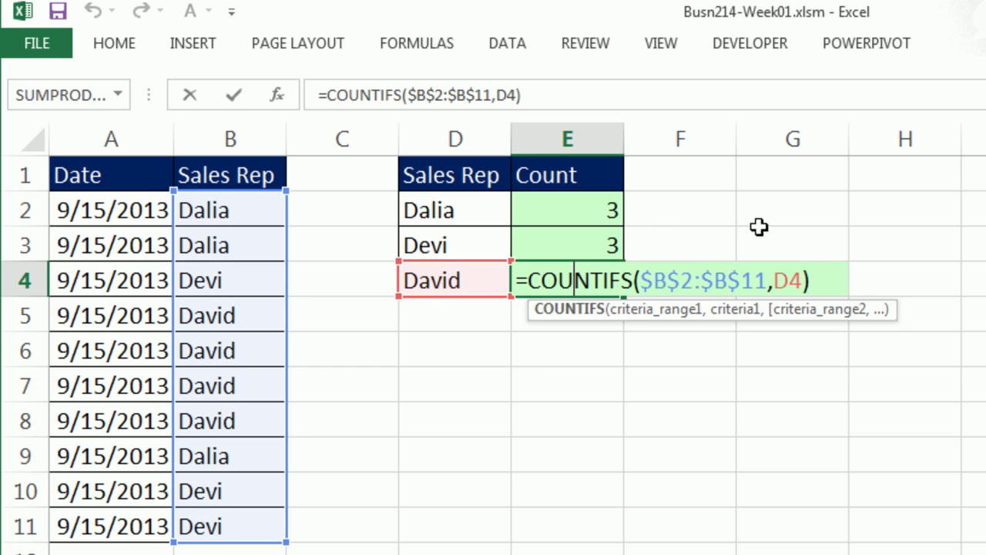
key("ctrl+Return")
left_click(483, 280)
key("F2")
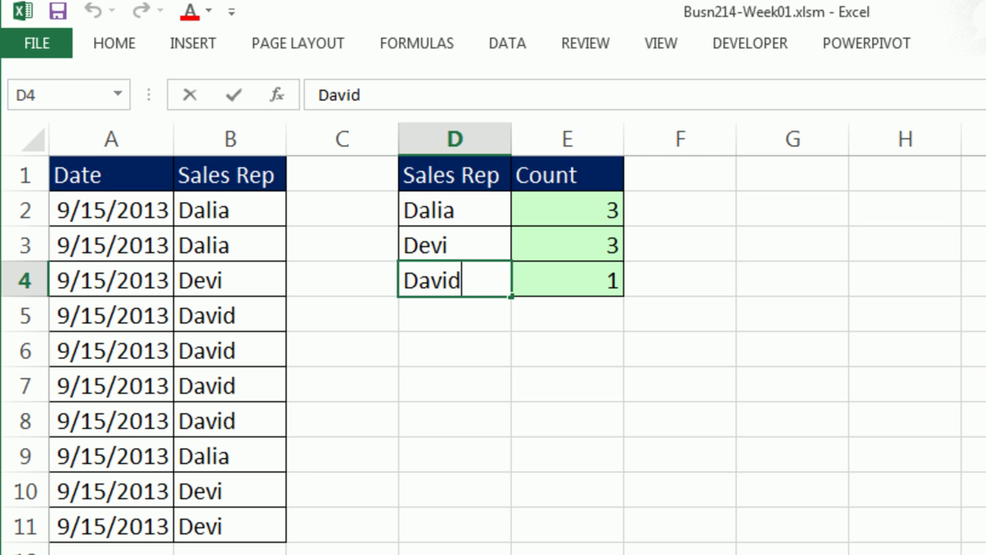
key("ctrl+Return")
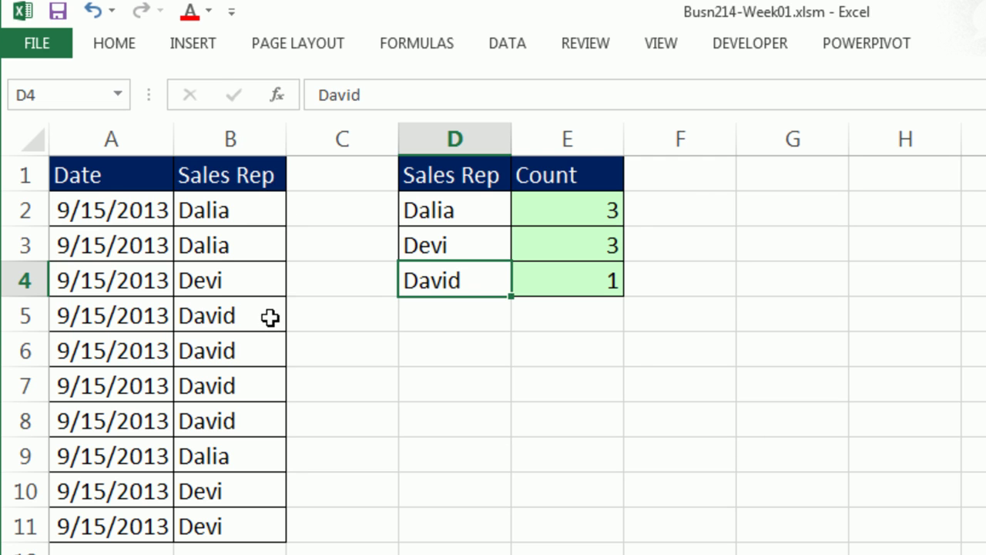
- Remove the trailing space from the Sales Rep entries in B5, B6 and B7, and check B8 for one
left_click(270, 318)
key("F2")
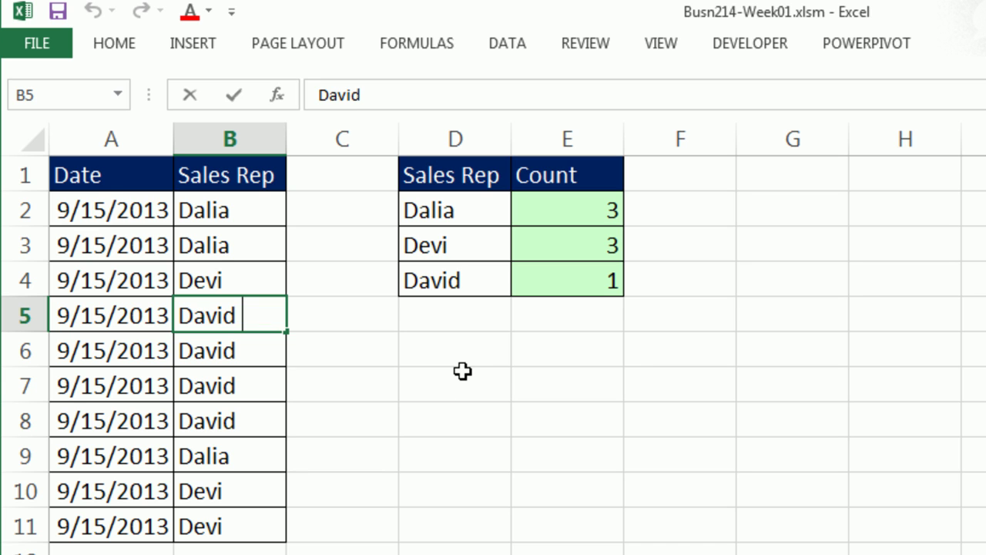
key("BackSpace")
key("Return")
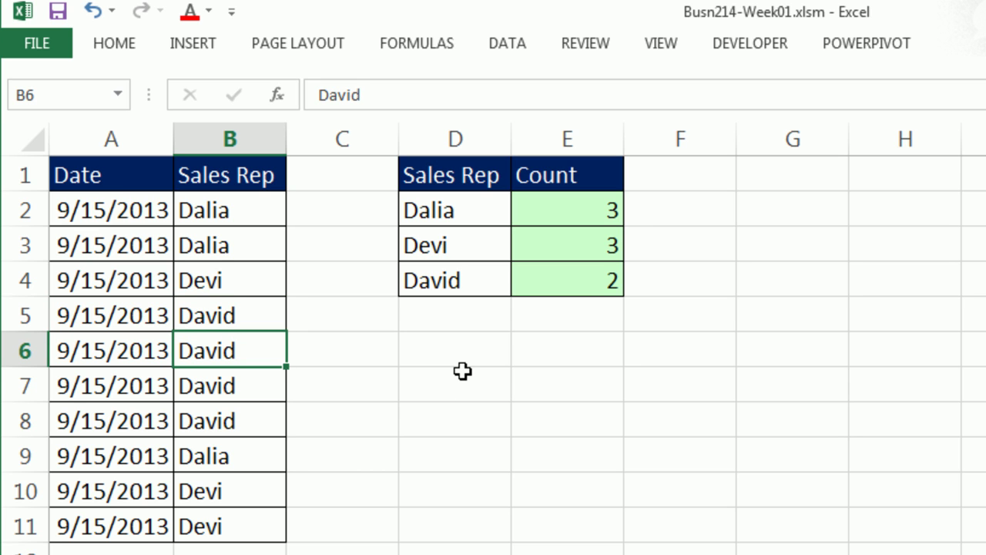
key("F2")
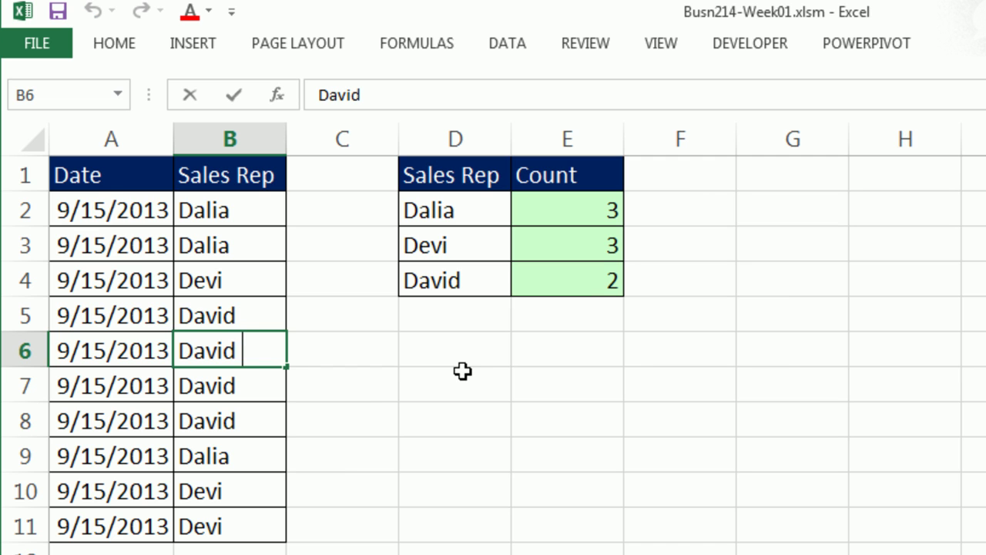
key("BackSpace")
key("Return")
key("F2")
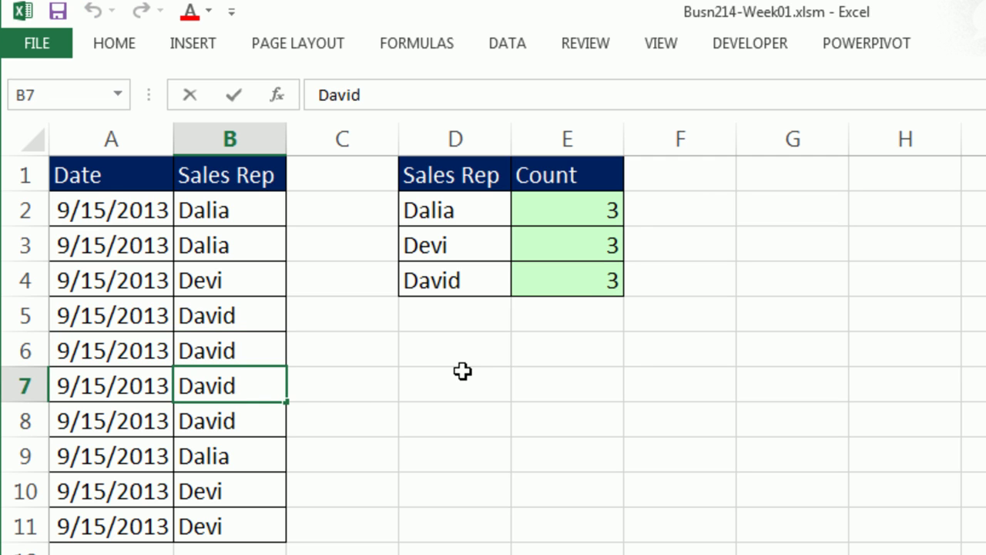
key("BackSpace")
key("Return")
key("F2")
key("Escape")
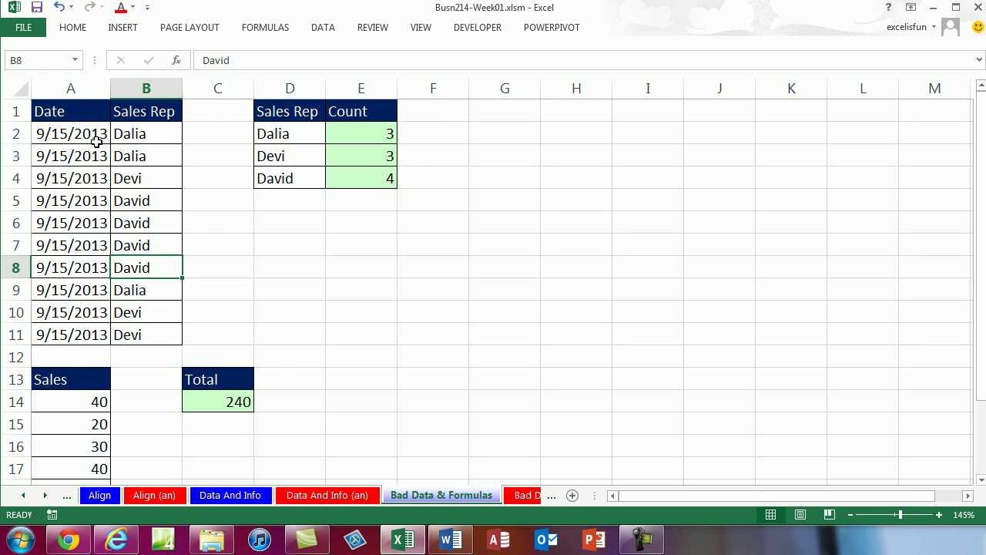
- Toggle Show Formulas on and off to examine the formula behind the Sales total in C14, ending with values displayed
left_click(980, 480)
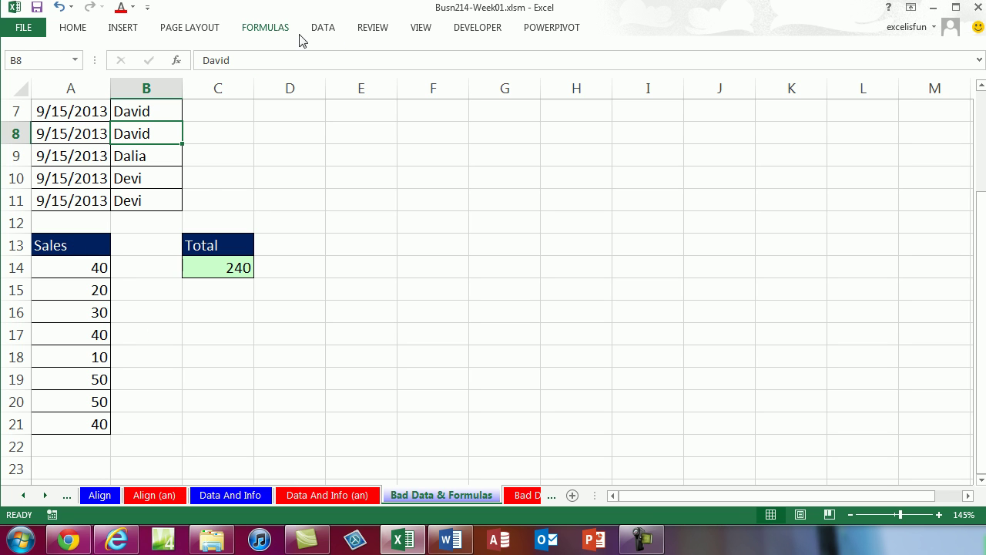
left_click(276, 34)
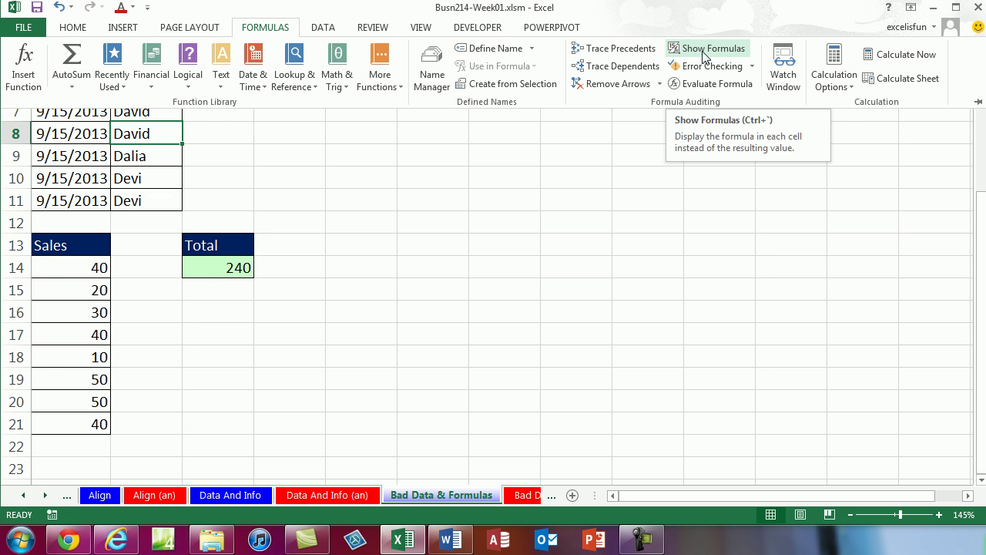
left_click(704, 57)
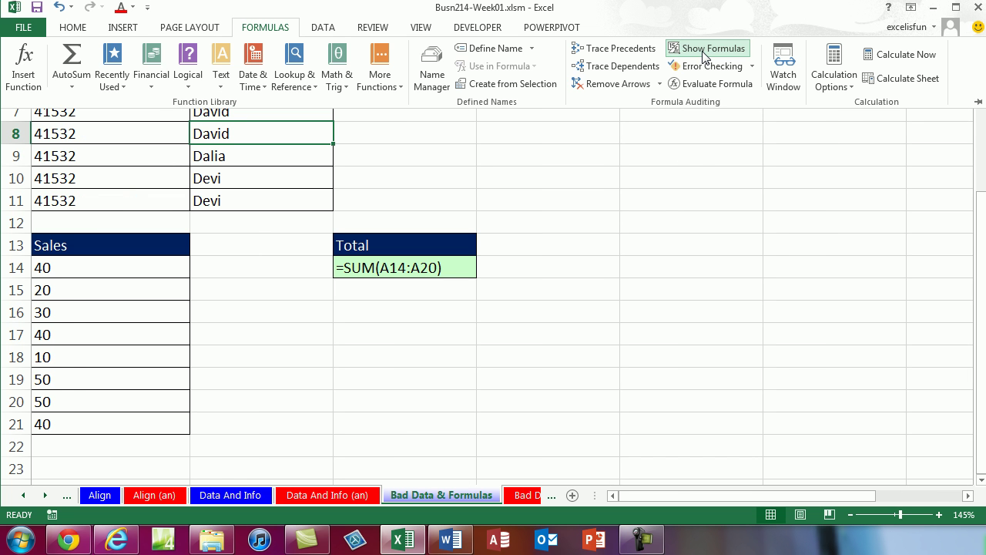
key("ctrl+grave")
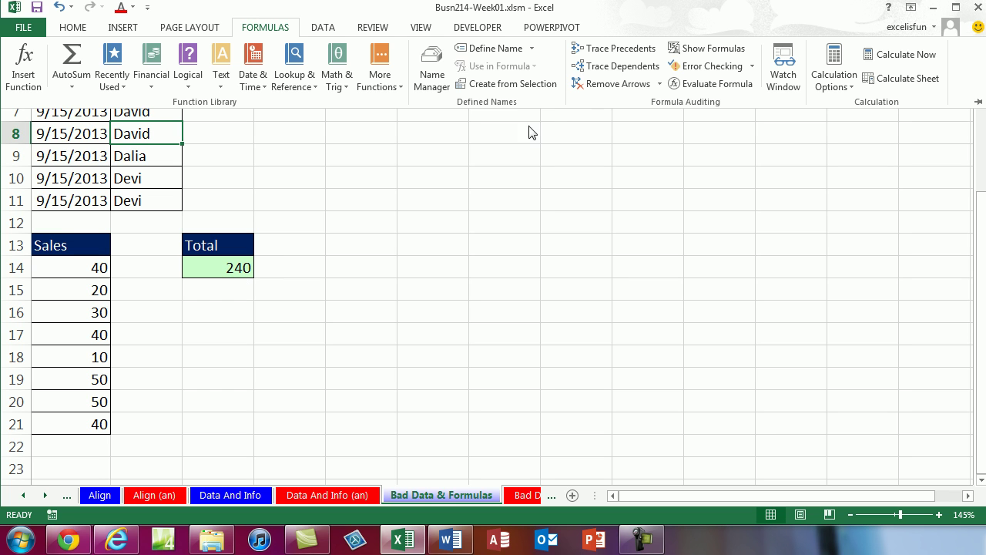
left_click(731, 50)
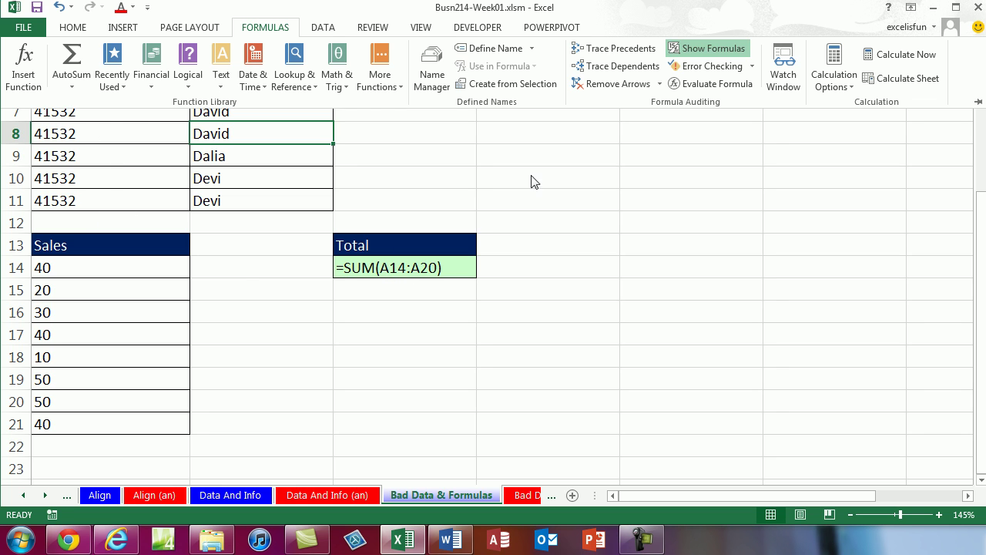
left_click(714, 49)
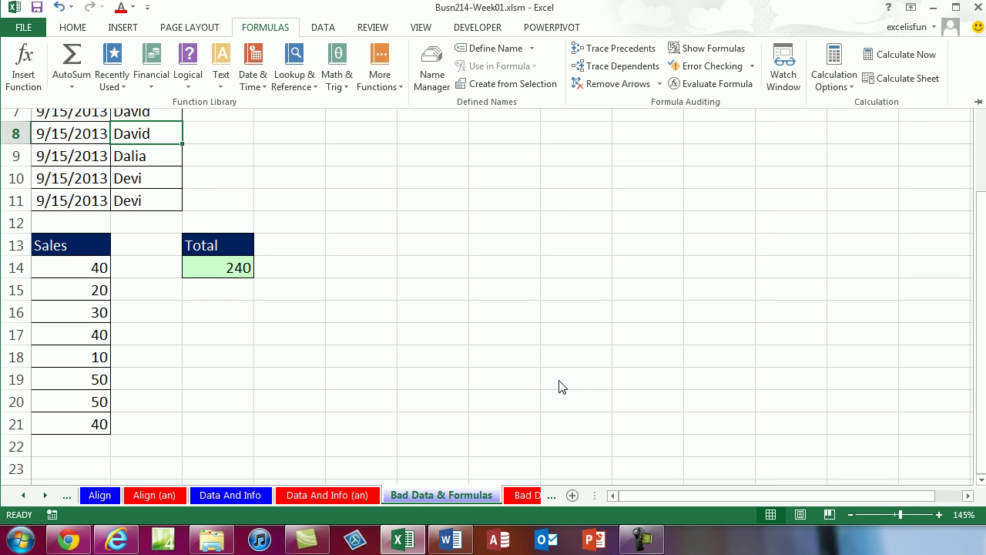
key("ctrl+grave")
key("ctrl+grave")
key("ctrl+grave")
key("ctrl+grave")
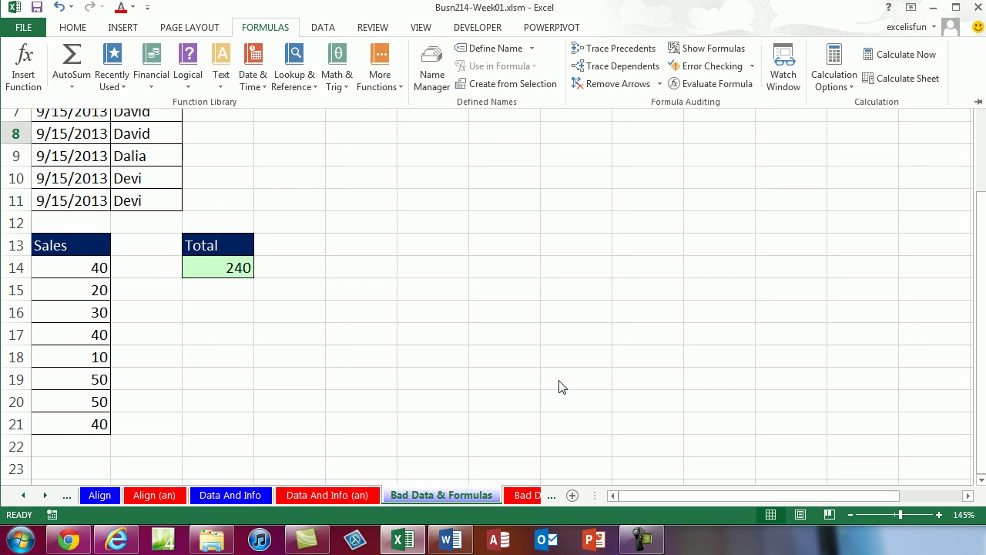
key("ctrl+grave")
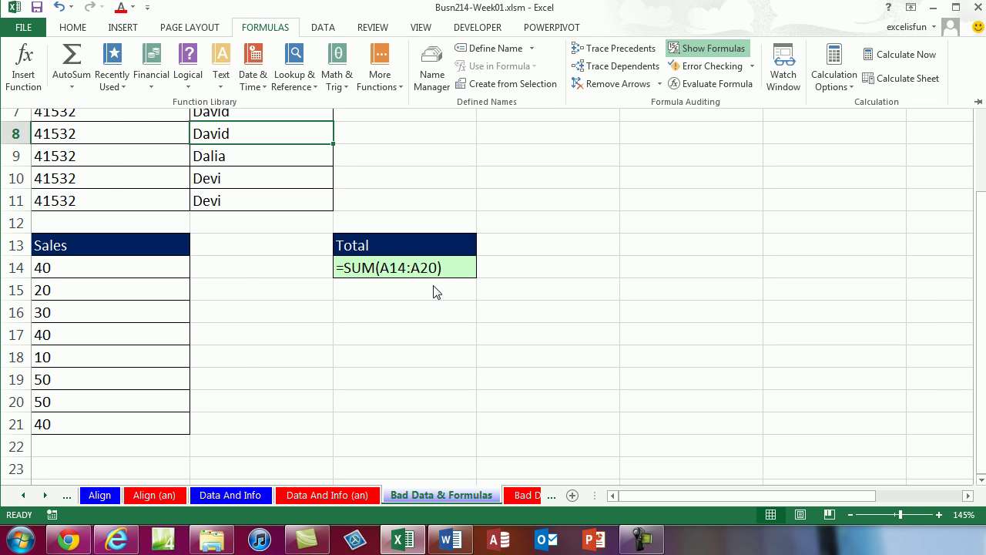
key("ctrl+grave")
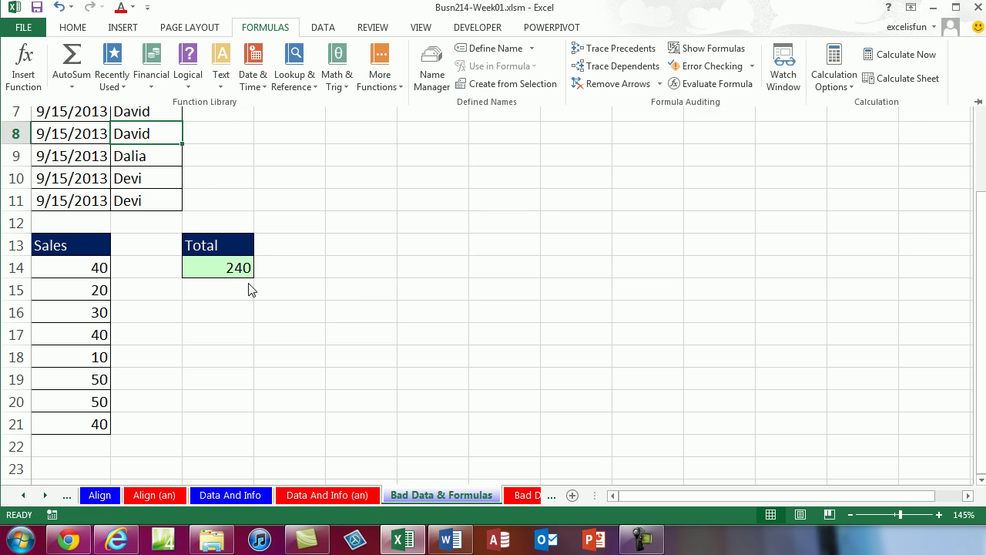
- Open the Total formula in C14 to check which Sales cells its SUM range covers
left_click(245, 279)
left_click(239, 267)
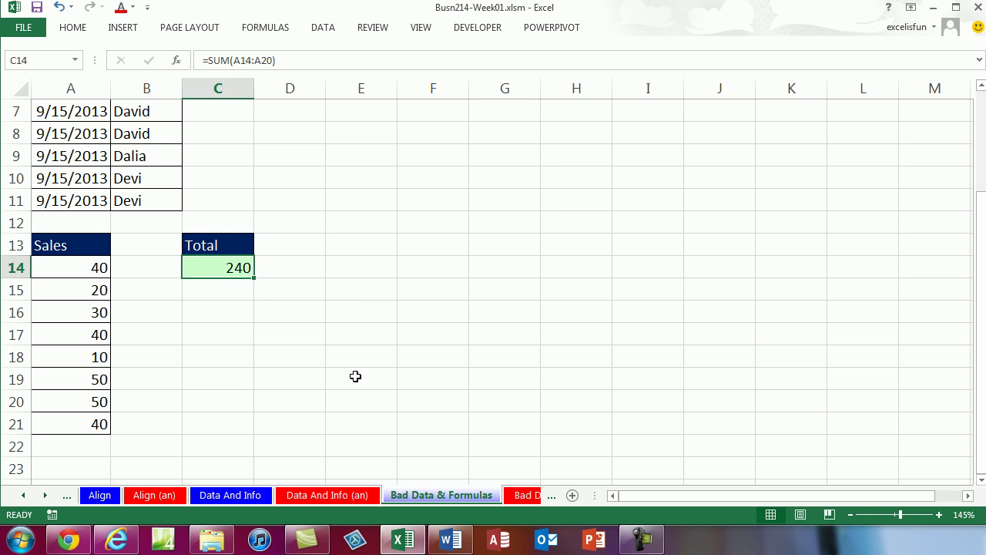
key("F2")
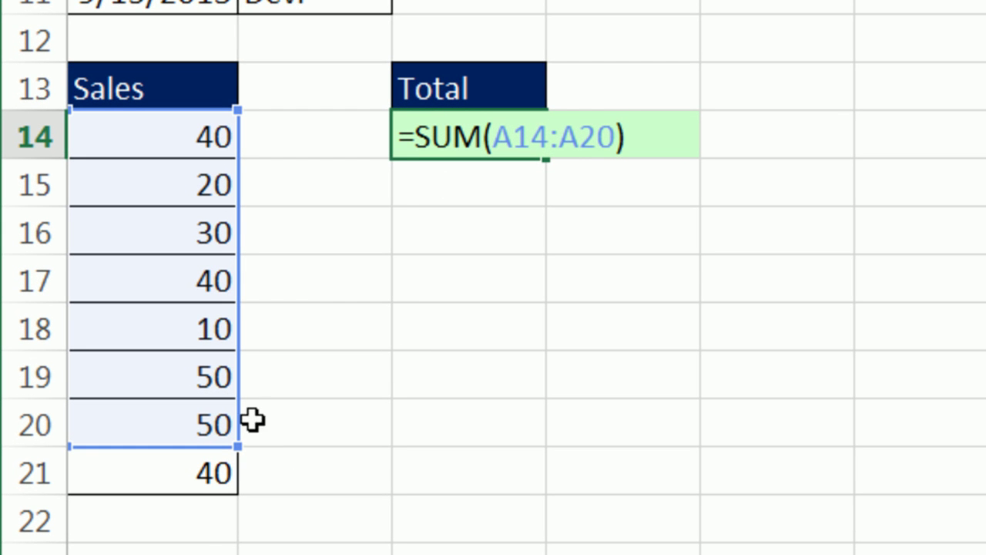
left_click_drag(616, 137, 598, 137)
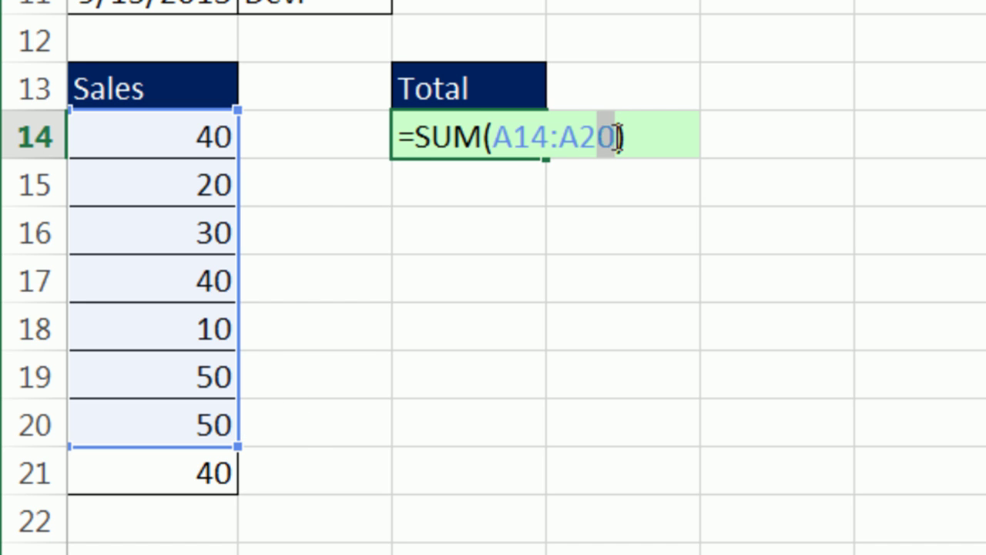
type("1")
key("BackSpace")
type("0")
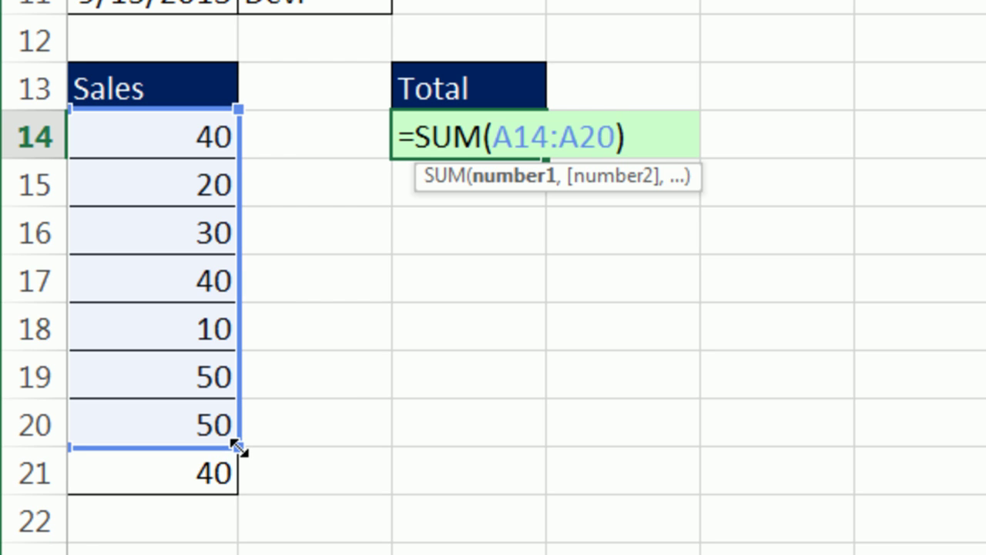
- Extend the SUM range in C14 to A14:A21 and enter the formula
left_click_drag(238, 446, 246, 493)
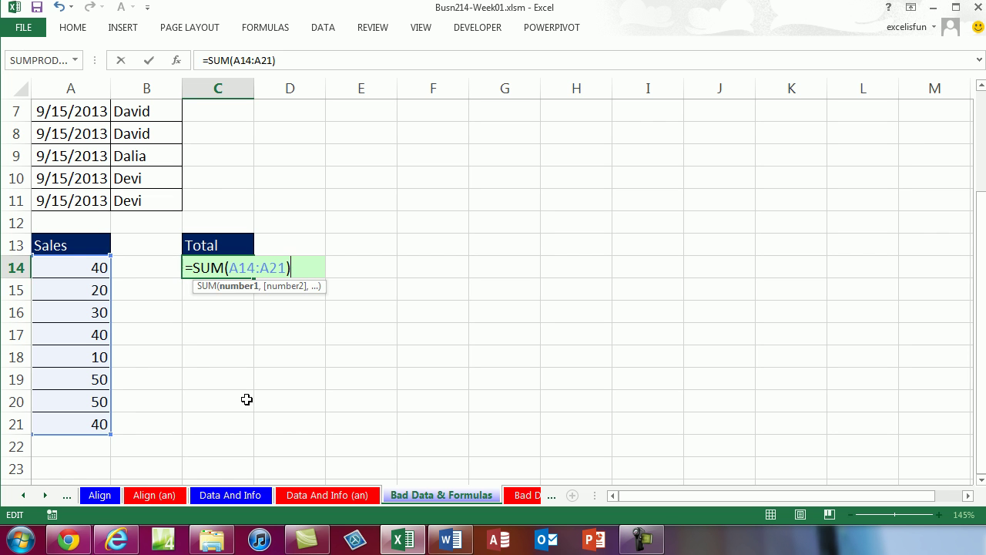
key("Return")
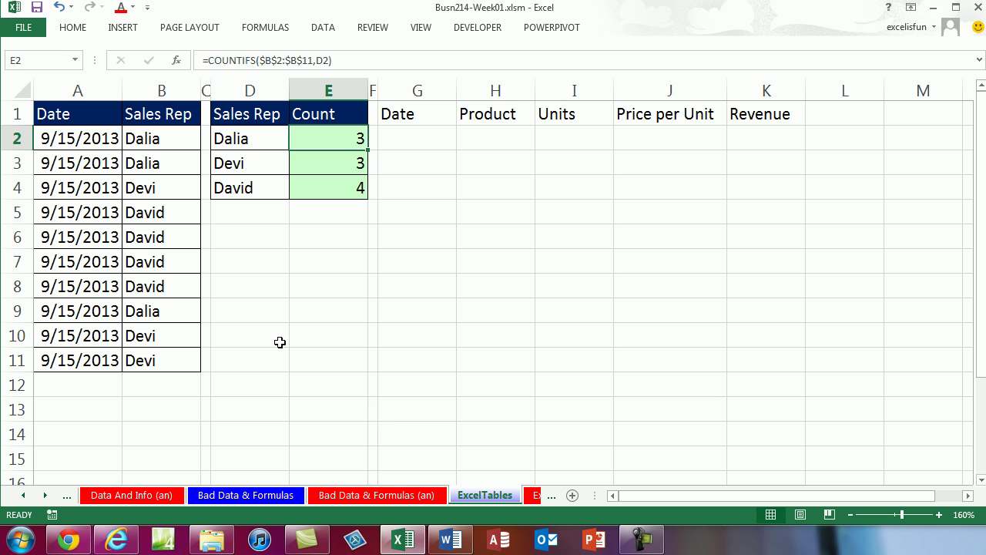
- Examine the data in A1:B11 and open the COUNTIFS formula in E2 to check which Sales Rep cells its range covers
left_click_drag(73, 121, 155, 368)
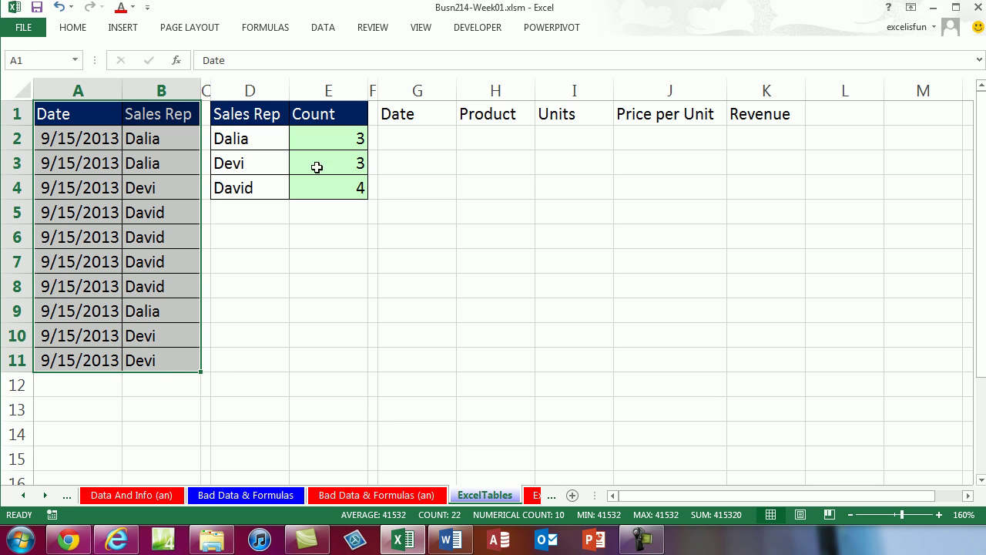
double_click(326, 142)
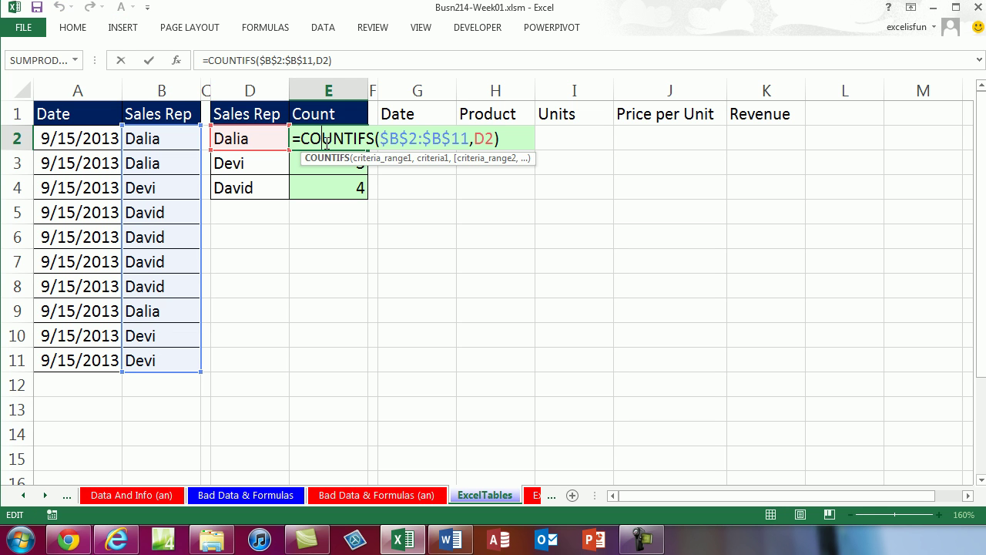
key("Escape")
- Add a record below the data in row 12 with the date 9/15/2013 and the sales rep listed in D3
left_click(111, 378)
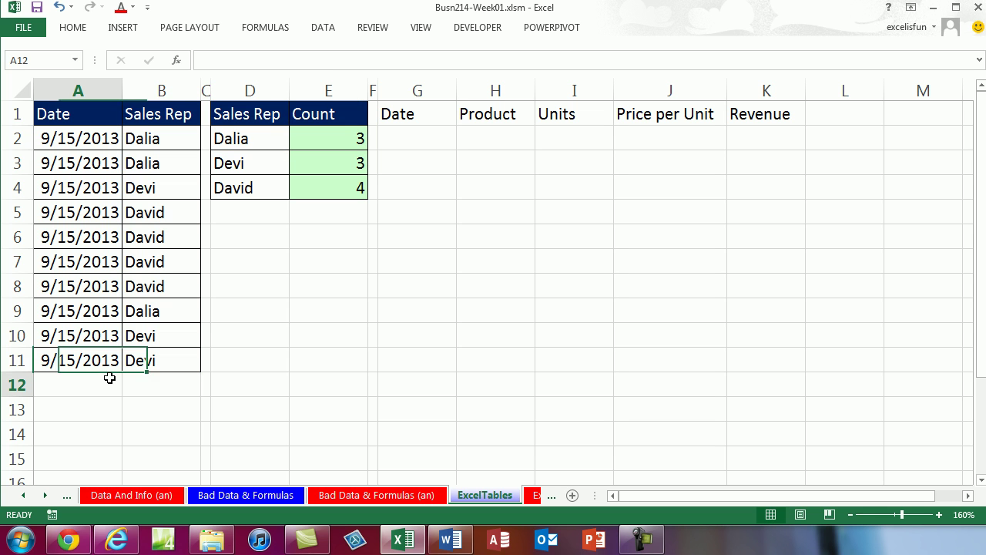
type("9/1")
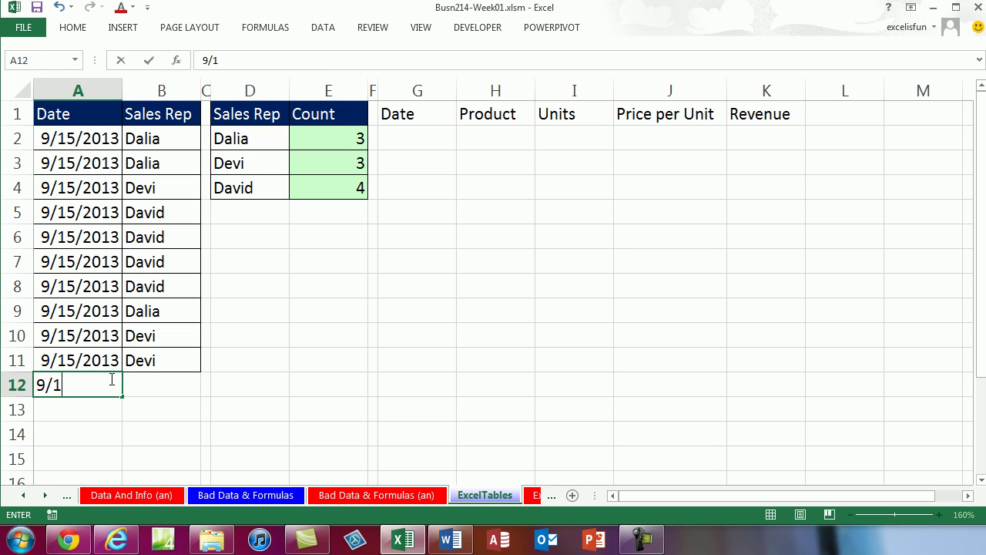
type("5/2013")
key("Tab")
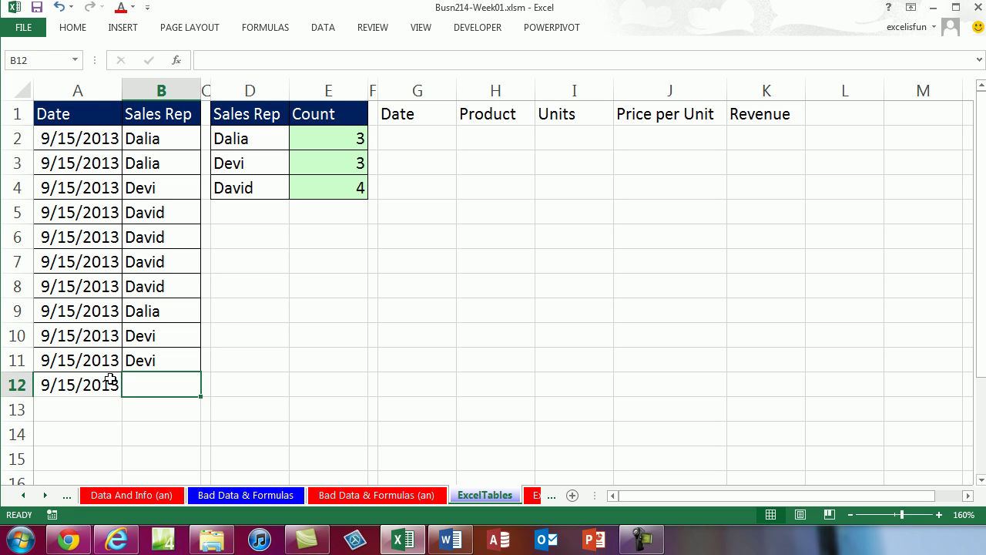
type("Devi")
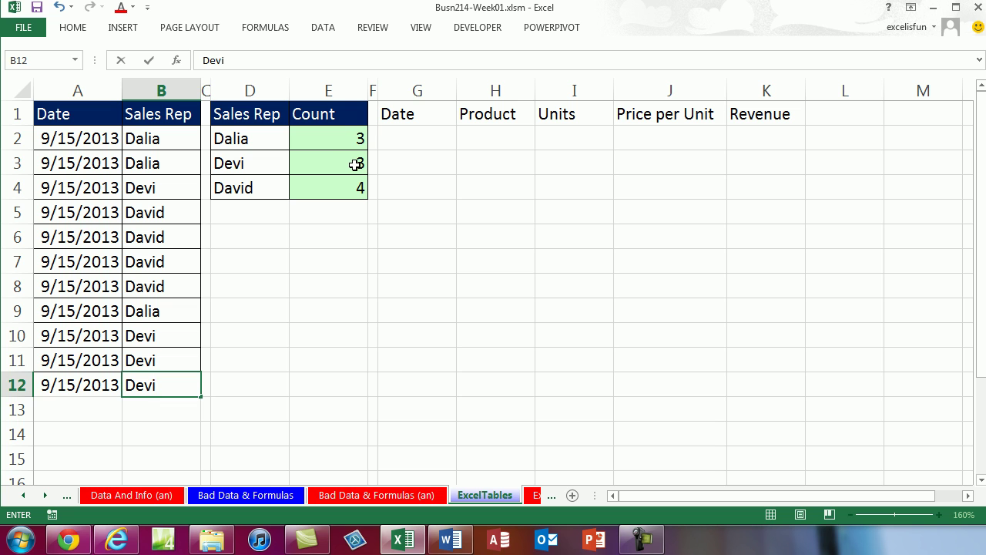
key("Return")
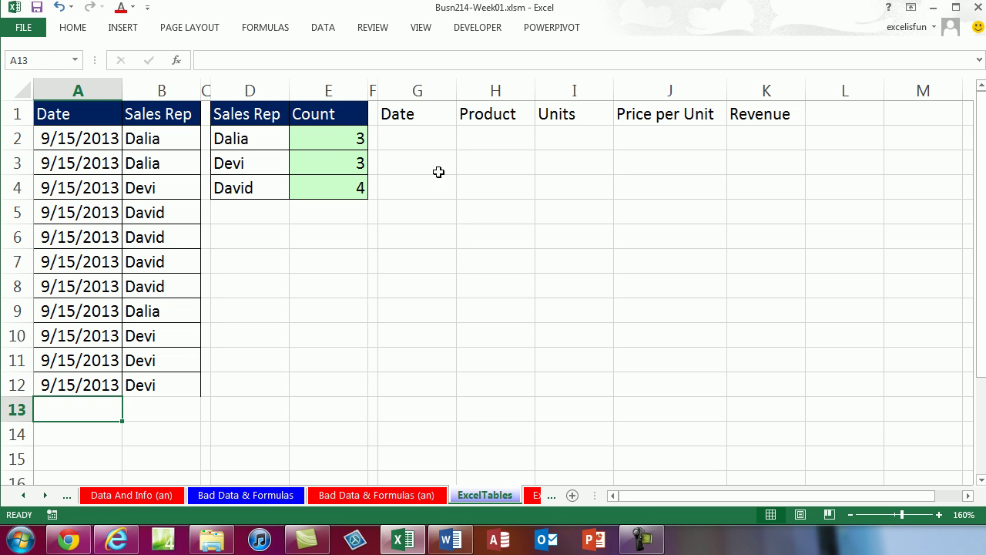
- Compare the new record in A12:B12 with the range used by the COUNTIFS formula in E2
left_click_drag(81, 387, 148, 385)
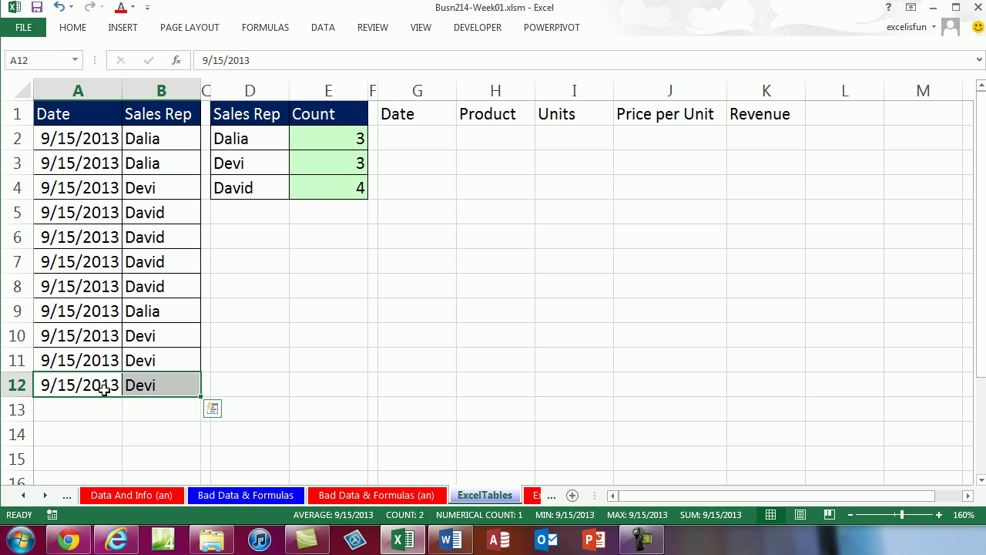
left_click(331, 134)
key("F2")
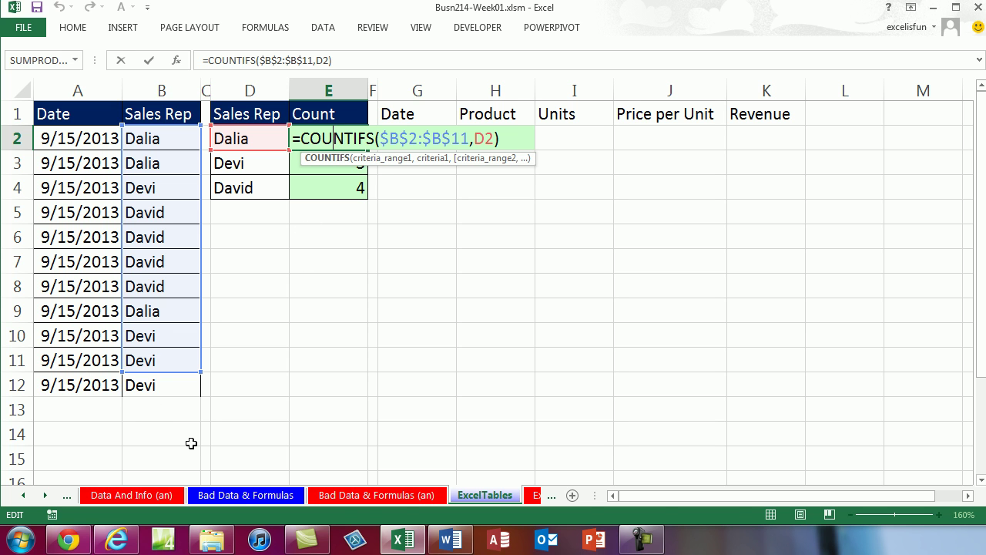
- Clear only the contents of the added record in A12:B12
left_click_drag(88, 394, 154, 385)
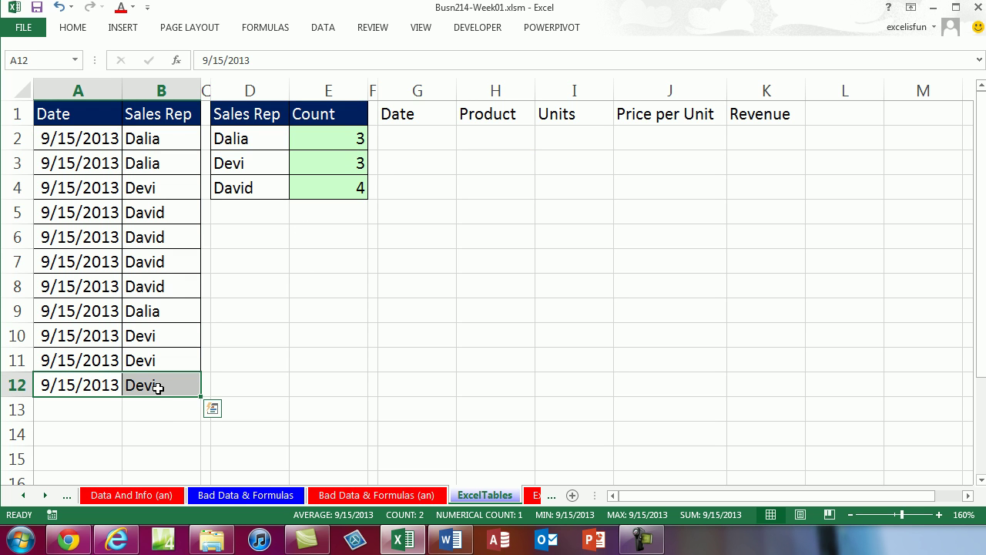
key("alt")
key("d")
key("Escape")
left_click(71, 29)
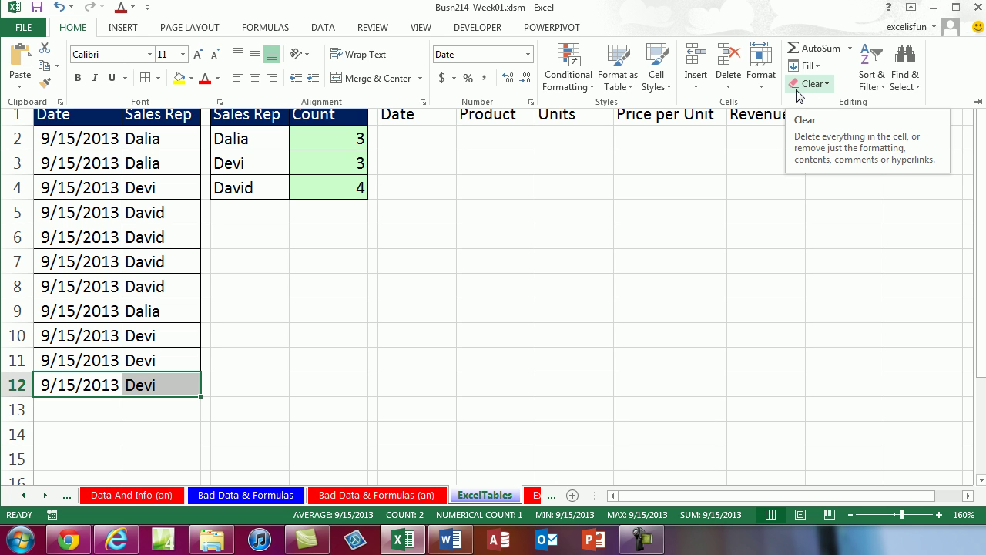
left_click(827, 86)
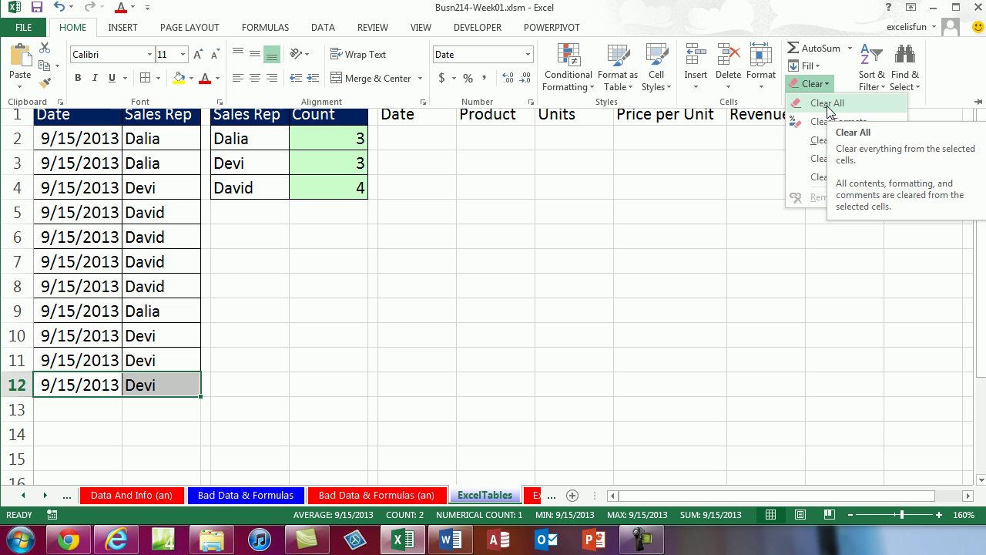
key("Escape")
key("ctrl+F1")
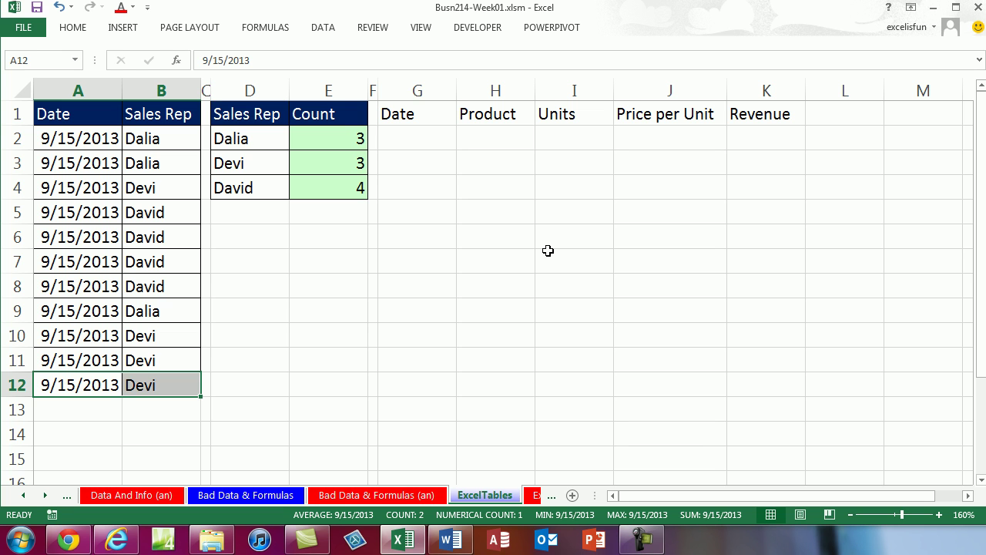
key("alt")
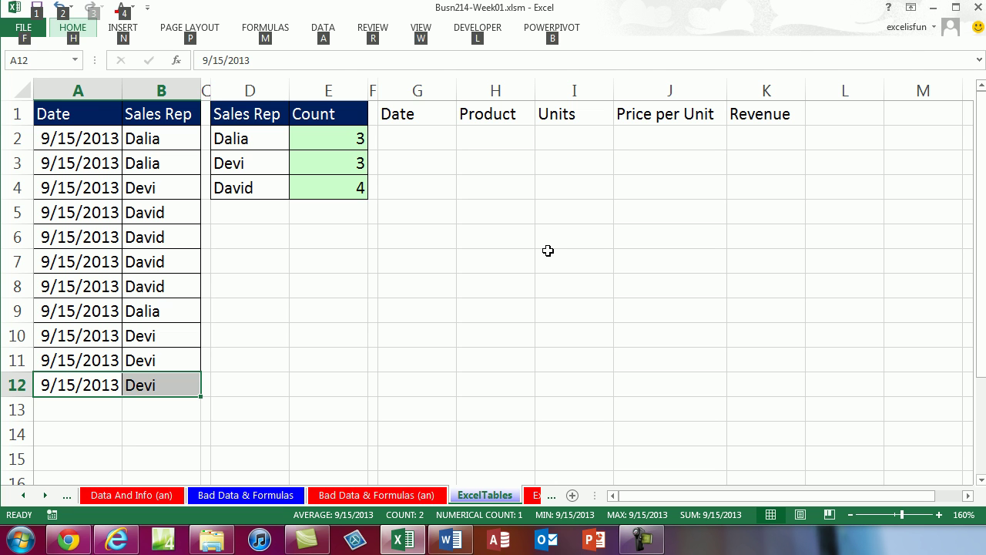
key("h")
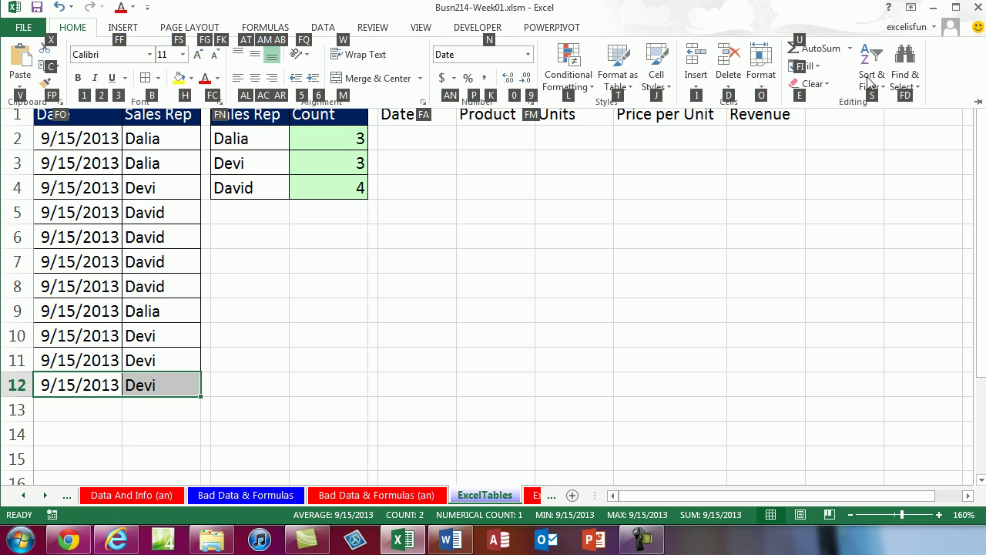
key("e")
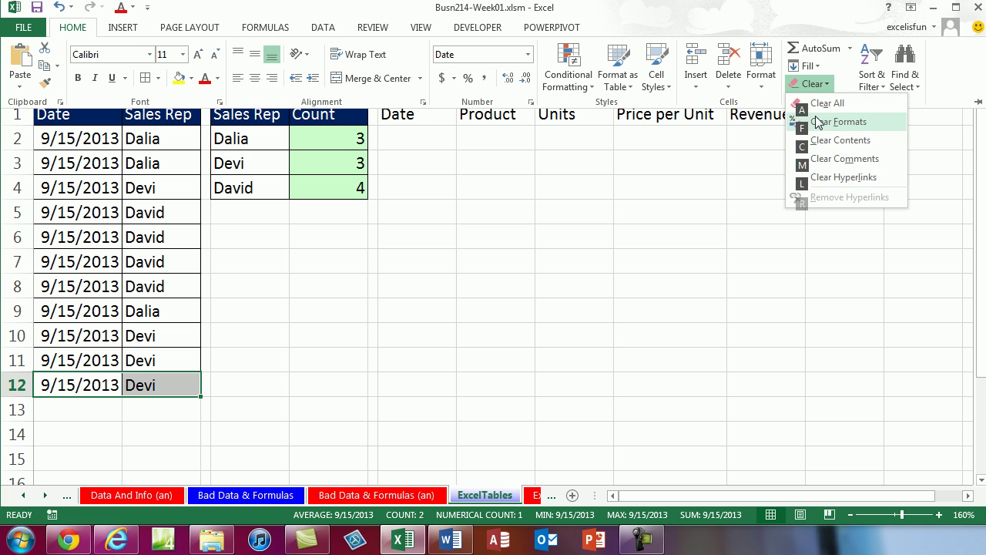
key("c")
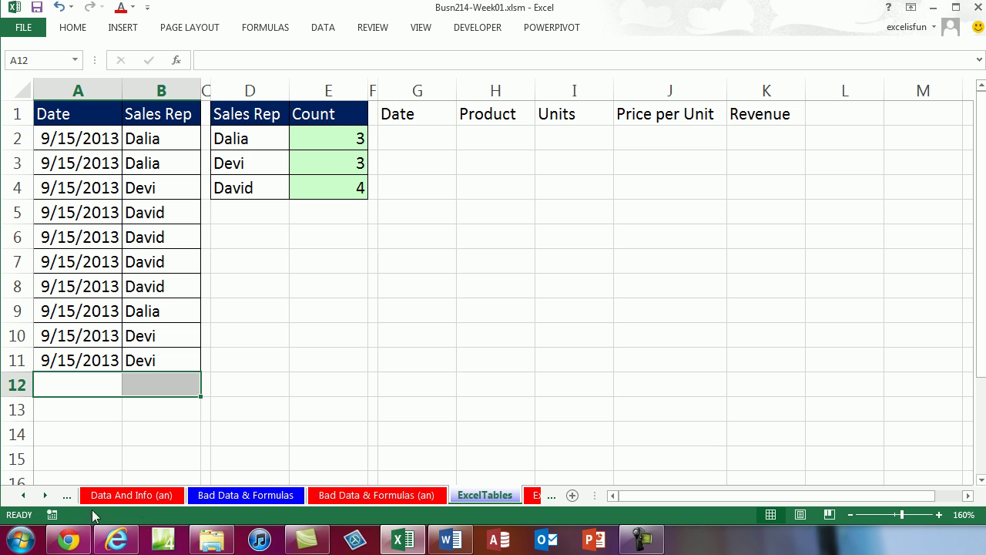
left_click(245, 400)
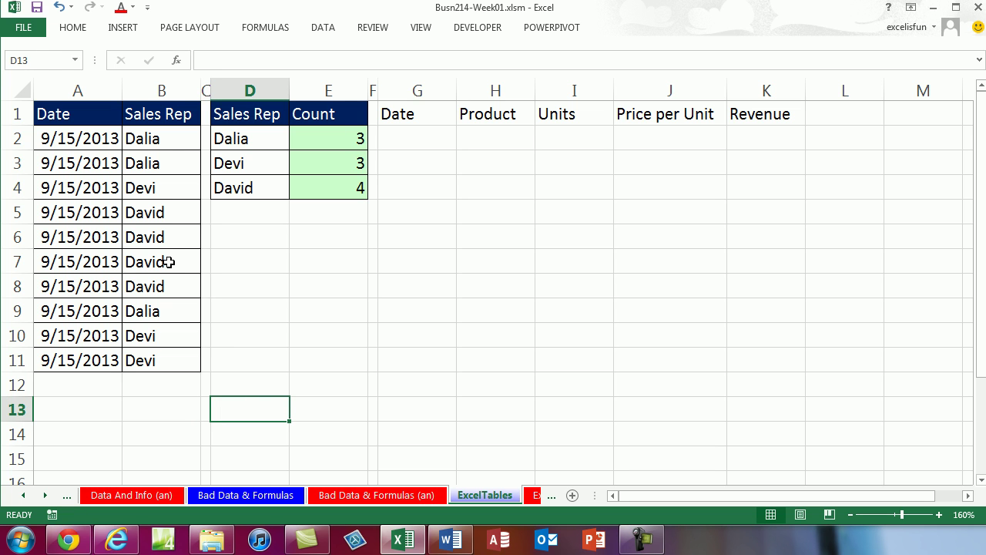
- Convert the Date and Sales Rep data in A1:B11 into an Excel table with headers
left_click(100, 165)
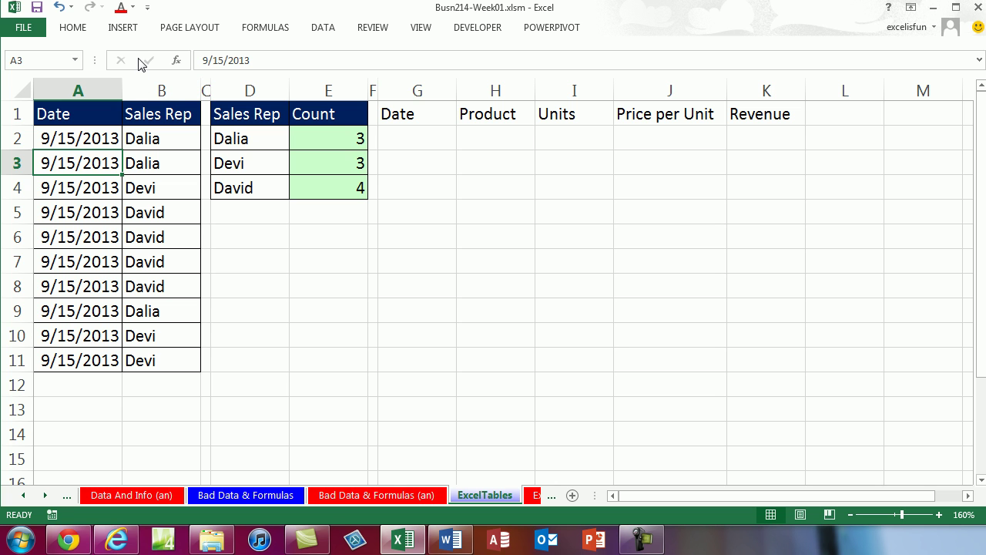
left_click(130, 34)
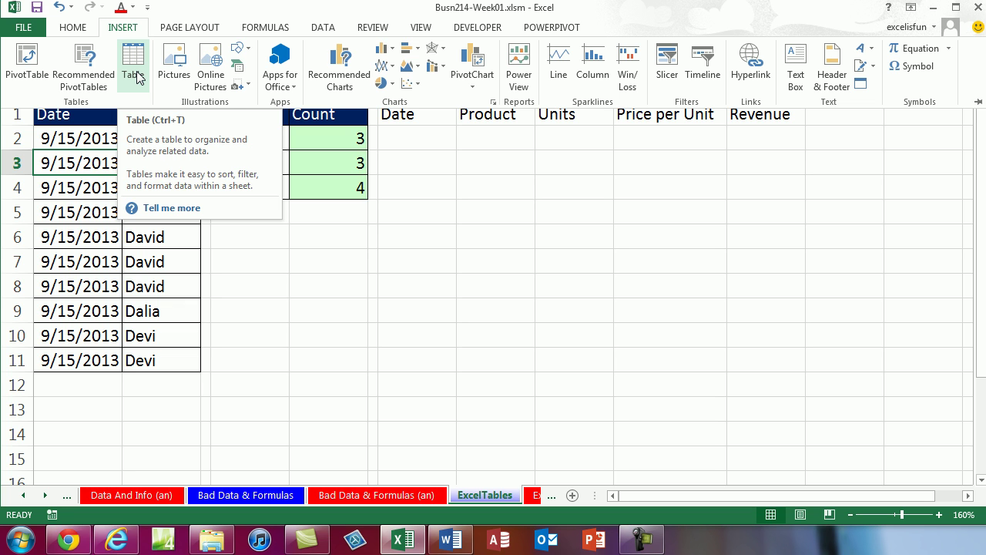
left_click(205, 164)
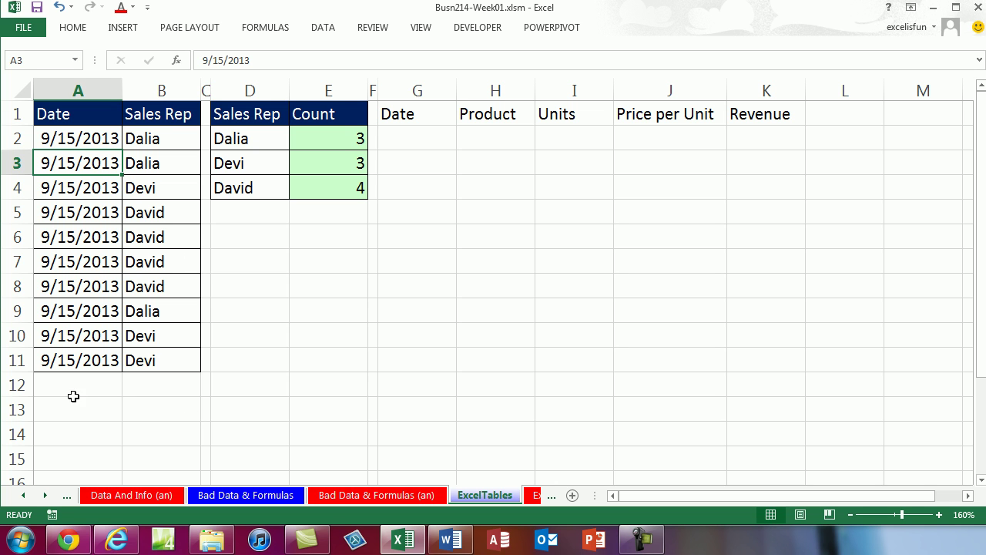
key("ctrl+t")
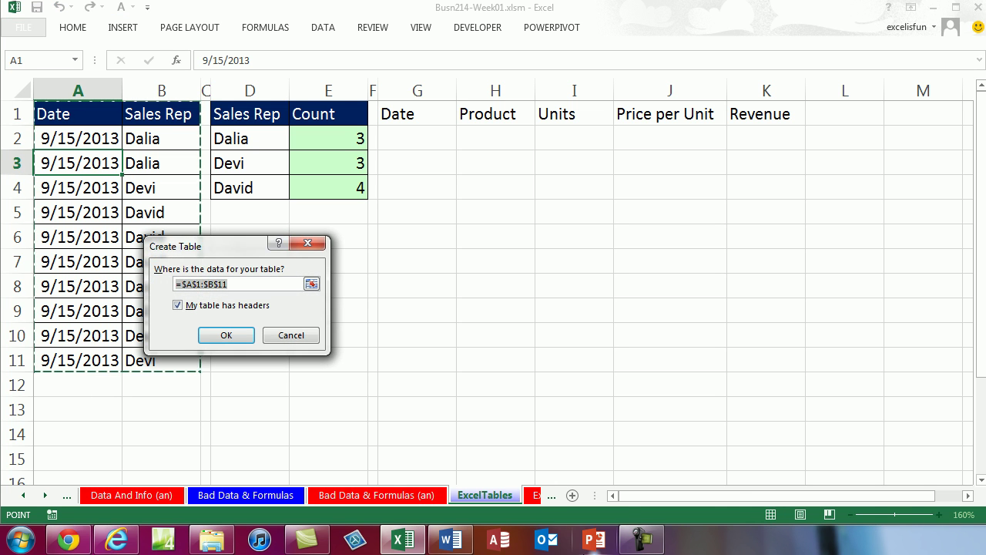
left_click(235, 339)
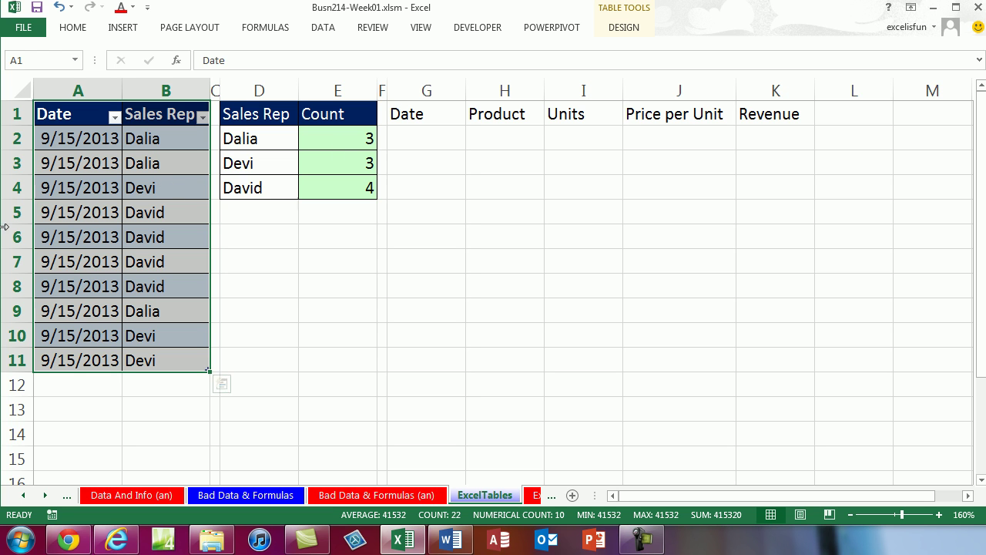
- Look through the sort and filter options of the table's Date column without applying any
left_click(114, 118)
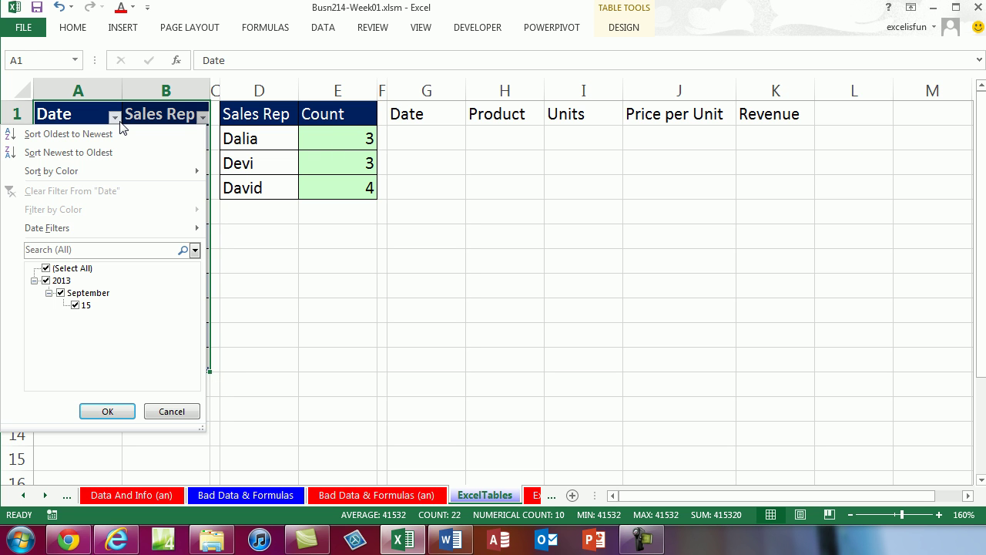
mouse_move(85, 229)
key("Escape")
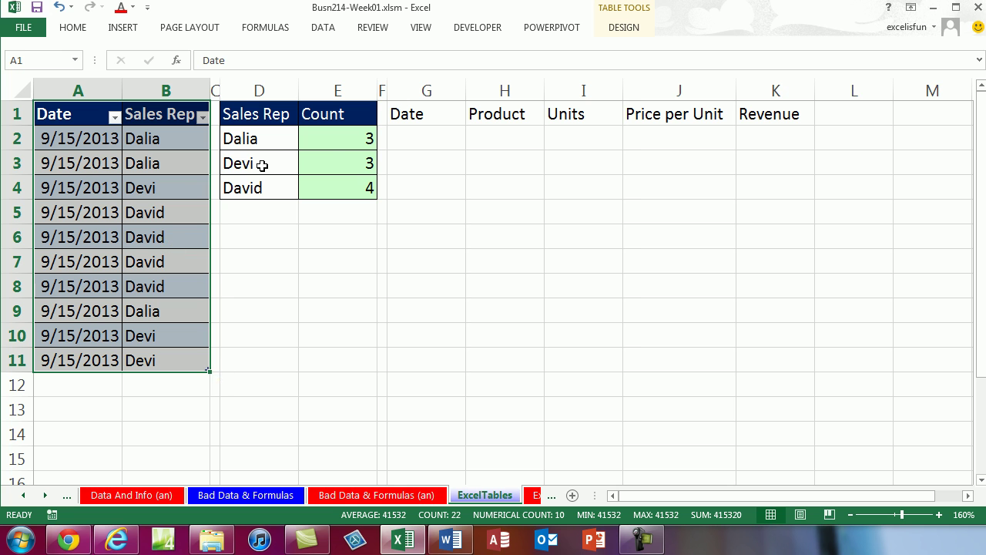
- Open the COUNTIFS formula in E3 to check its range against the table's Sales Rep column
left_click(345, 160)
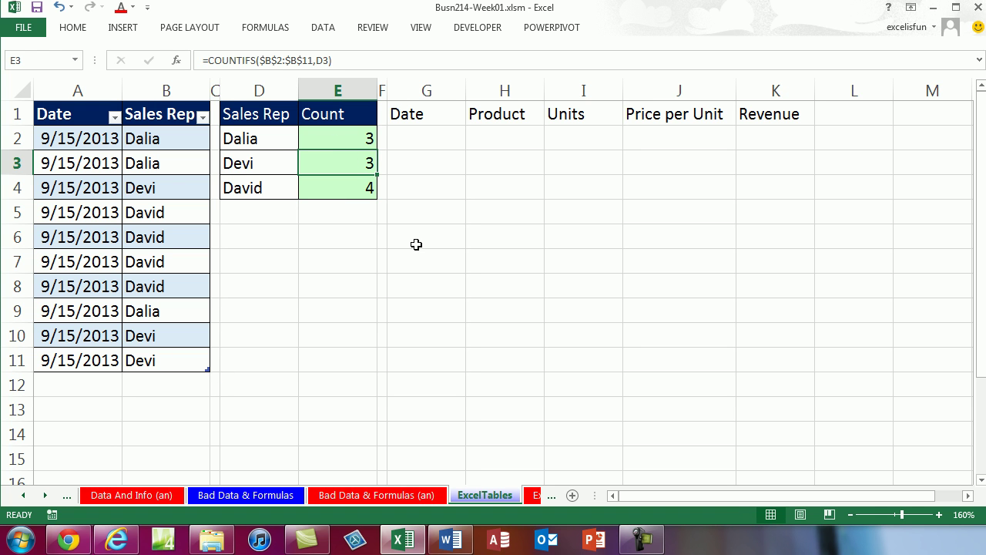
key("F2")
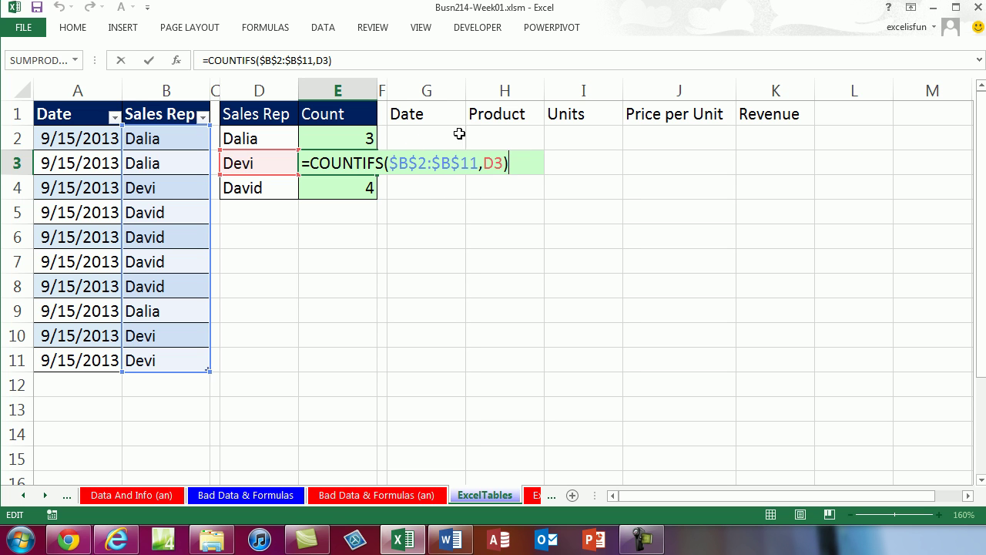
key("Escape")
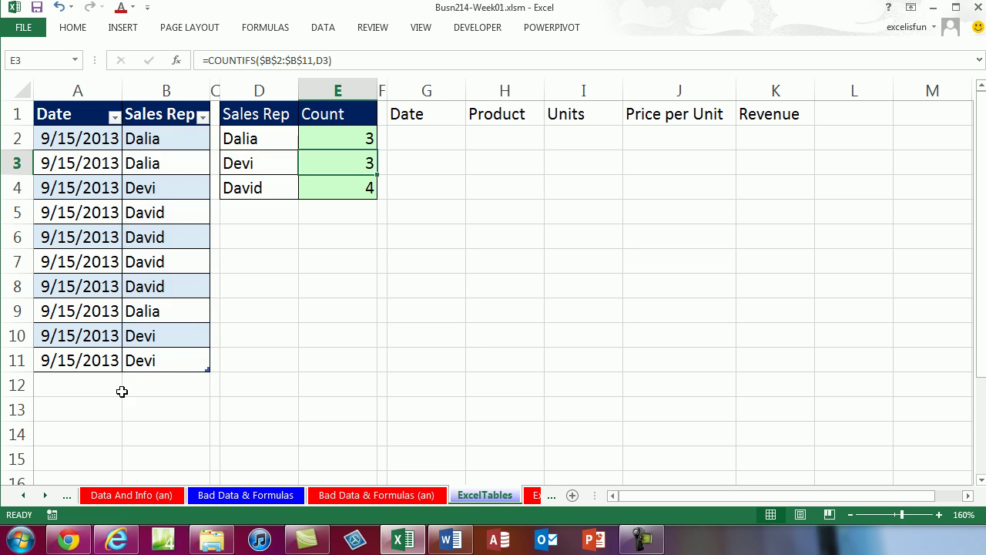
- Add a record directly below the table in row 12 with the date 9/15/2013 and the sales rep listed in D3
left_click(82, 384)
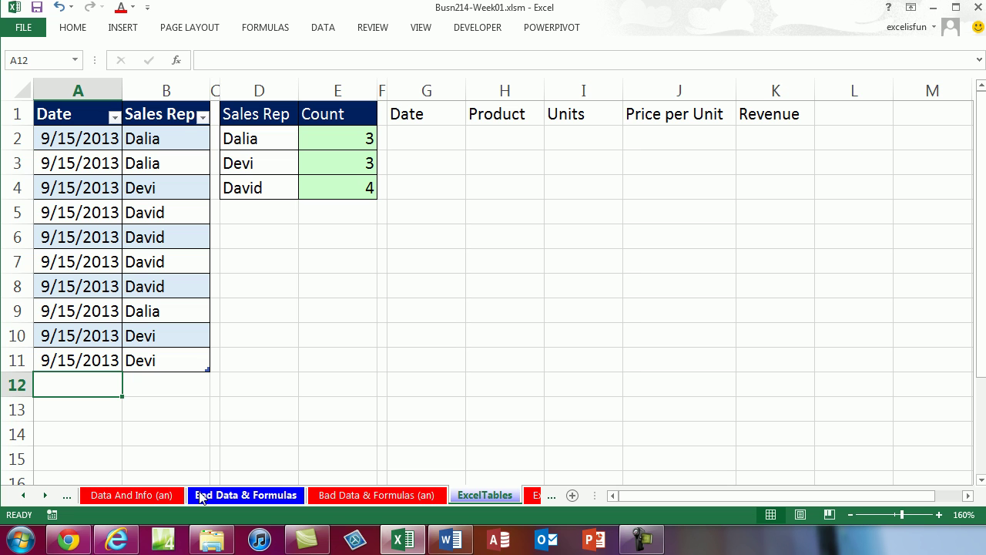
type("9/15/2013")
key("Tab")
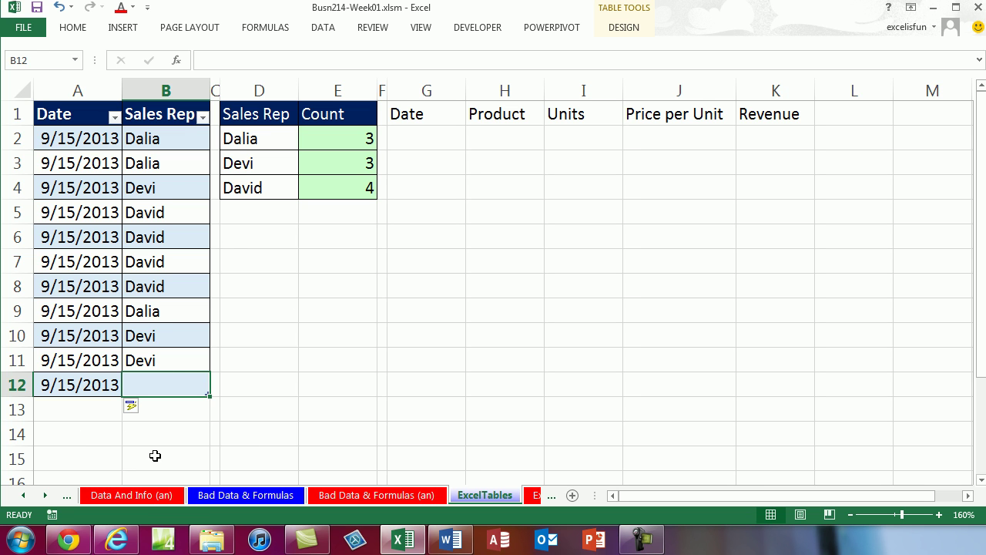
type("Devi")
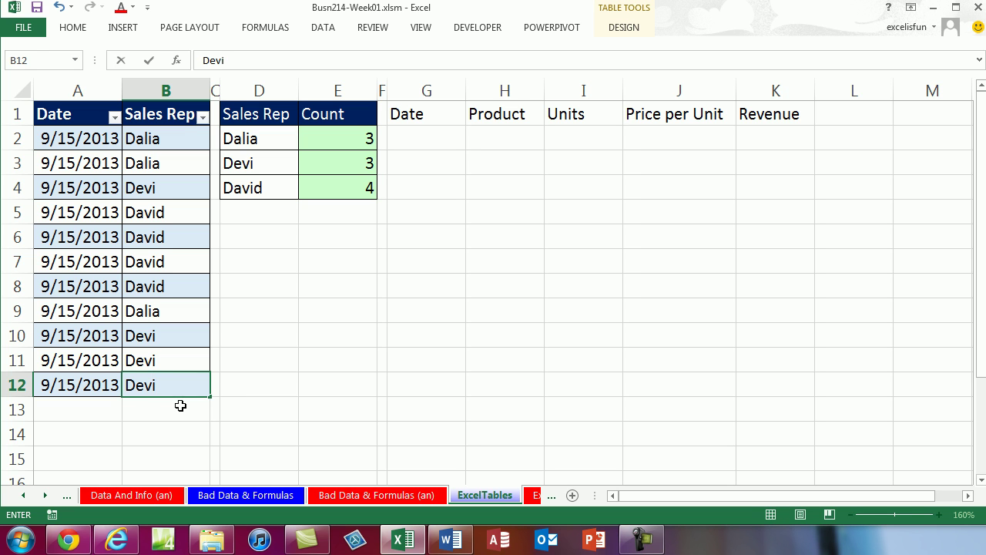
key("ctrl+Return")
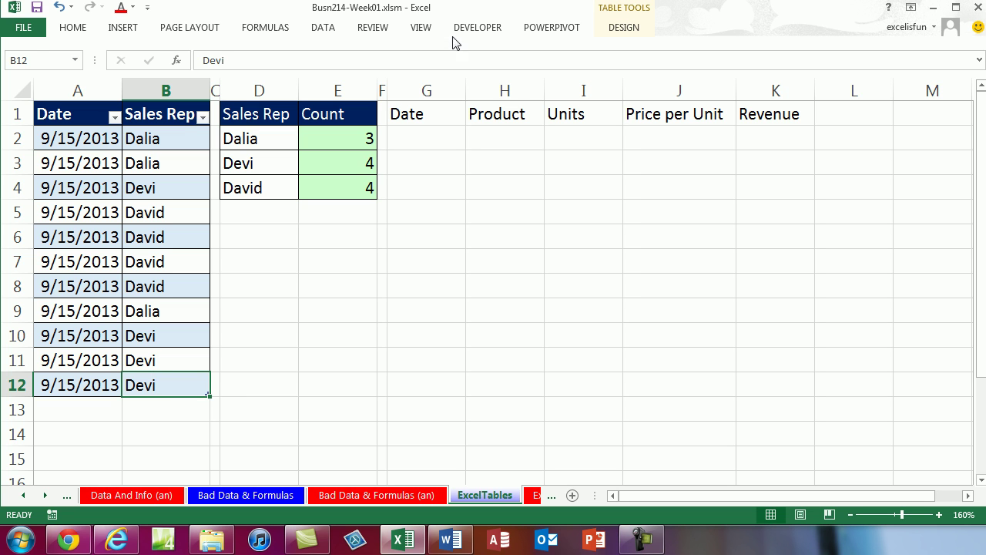
- Check whether the COUNTIFS range in E3 includes the record added in row 12
left_click(361, 164)
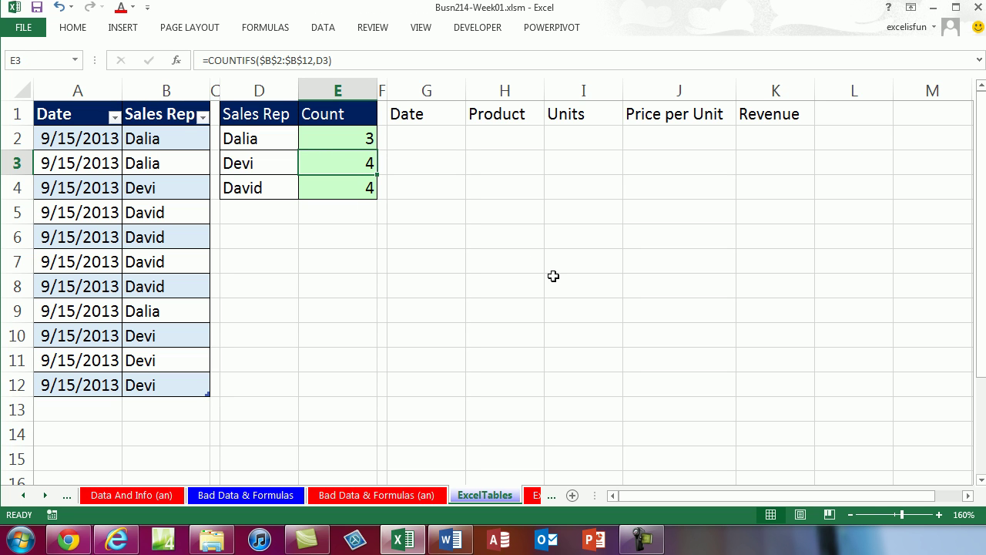
key("F2")
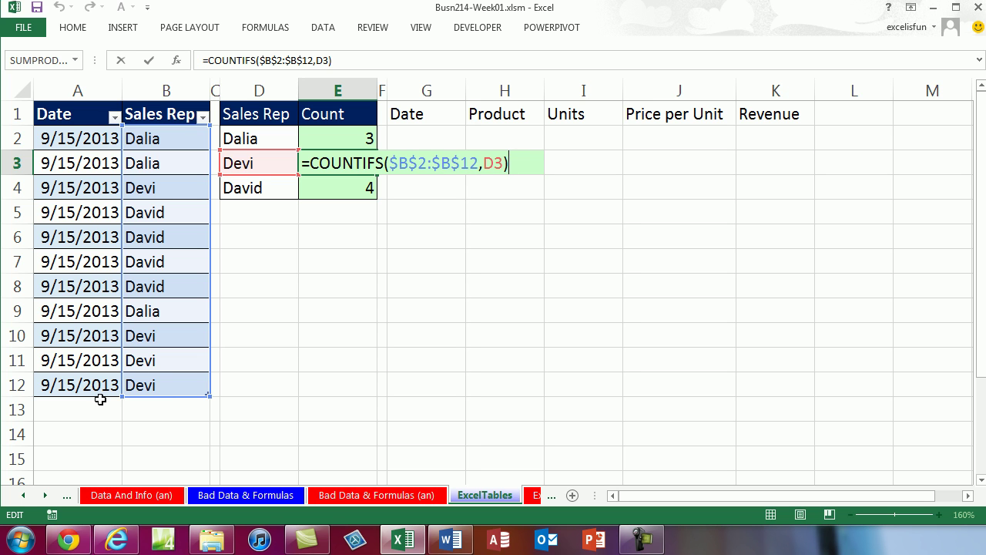
key("Escape")
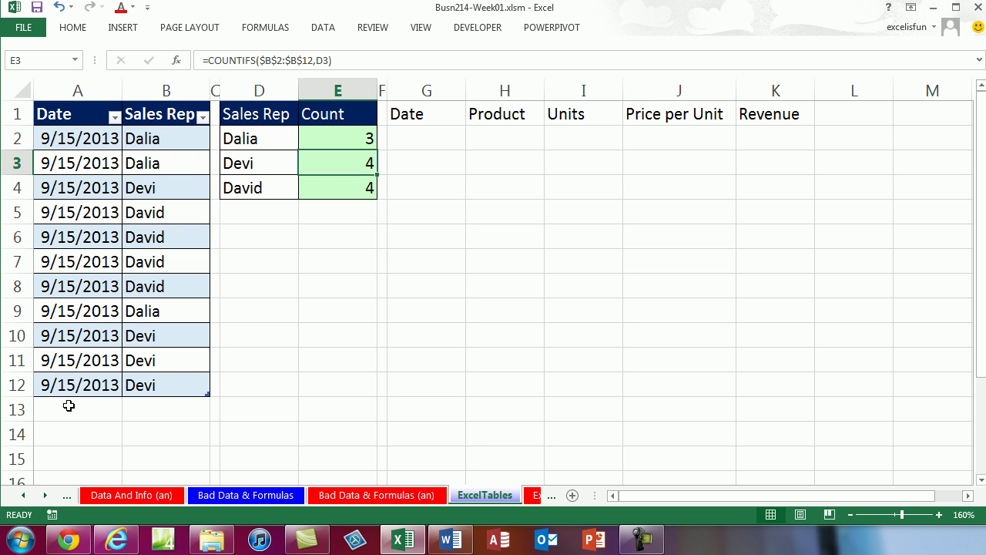
- Add a table record in row 13 with date 9/16/2013 and the sales rep listed in D4, and check E4's COUNTIFS range
left_click(158, 383)
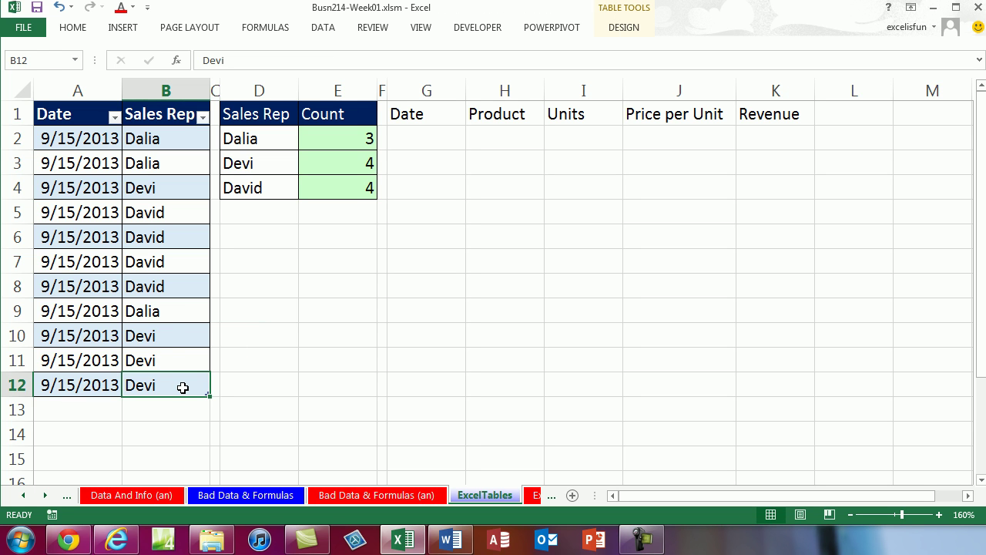
key("Tab")
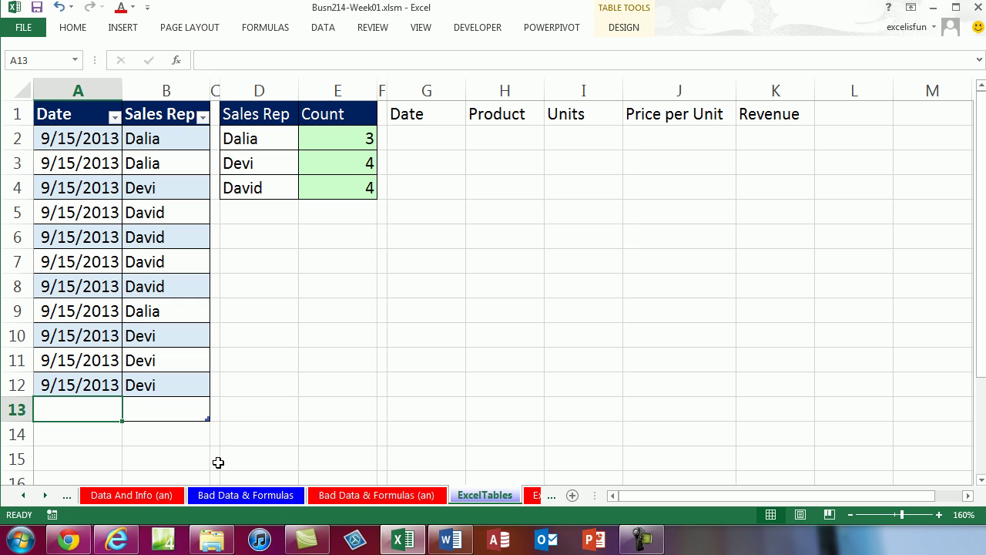
type("9/1")
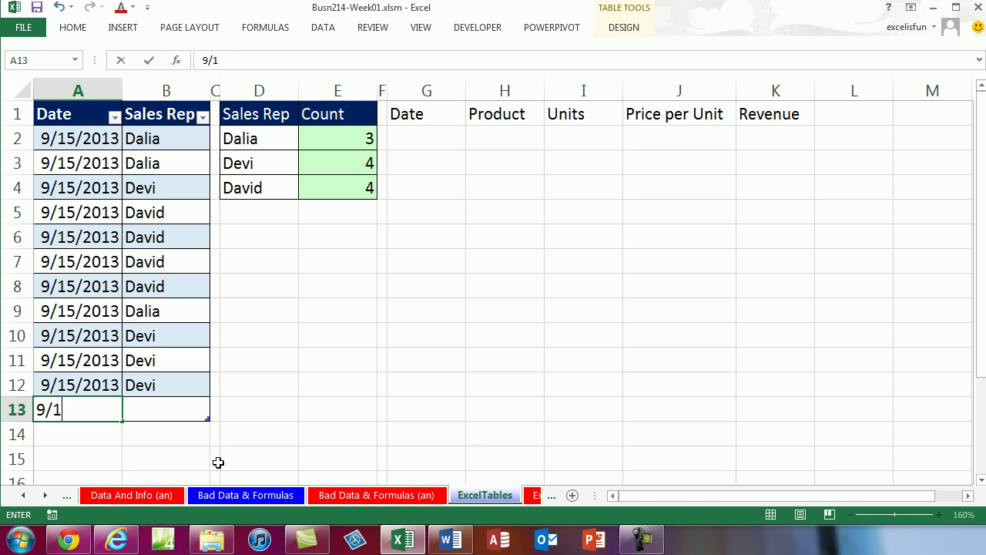
type("6/2013")
key("Tab")
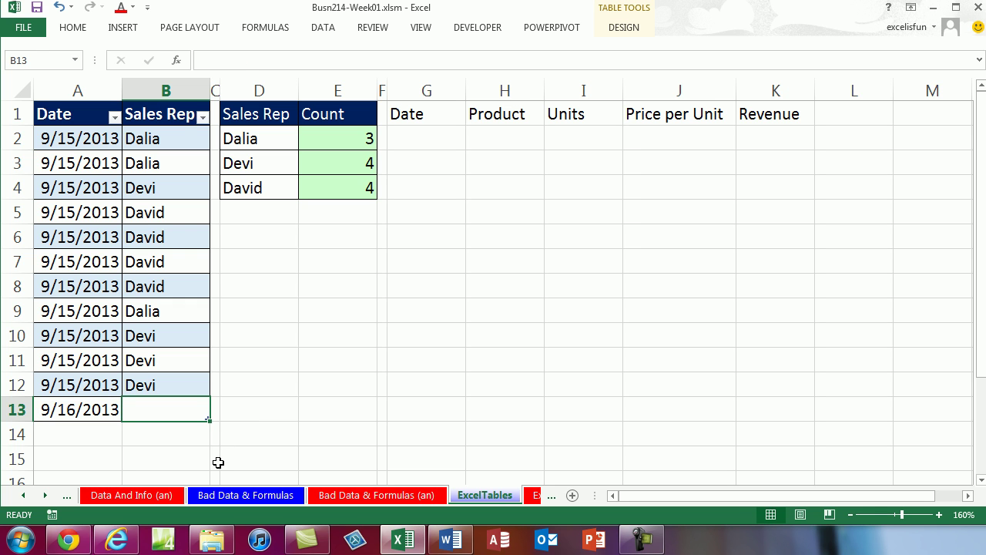
type("David")
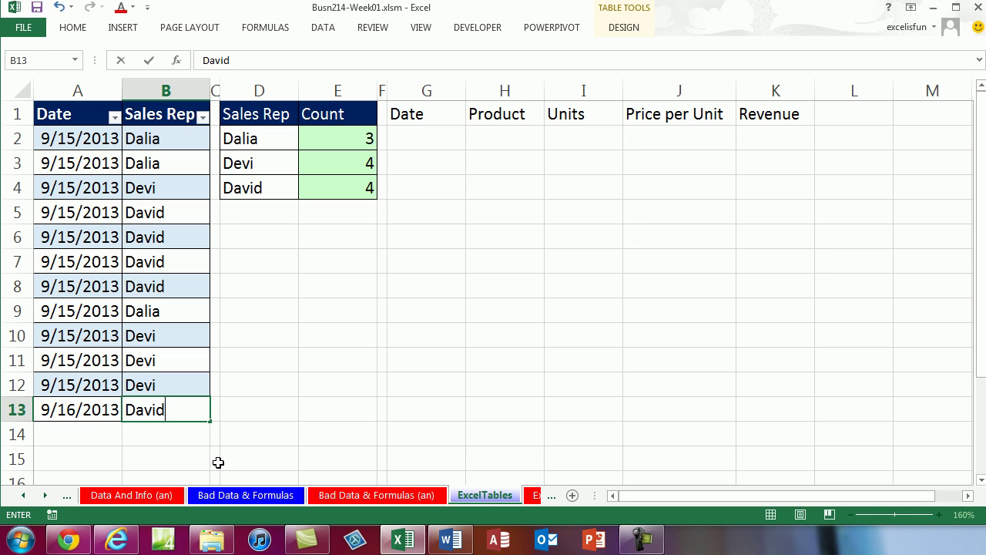
key("ctrl+Return")
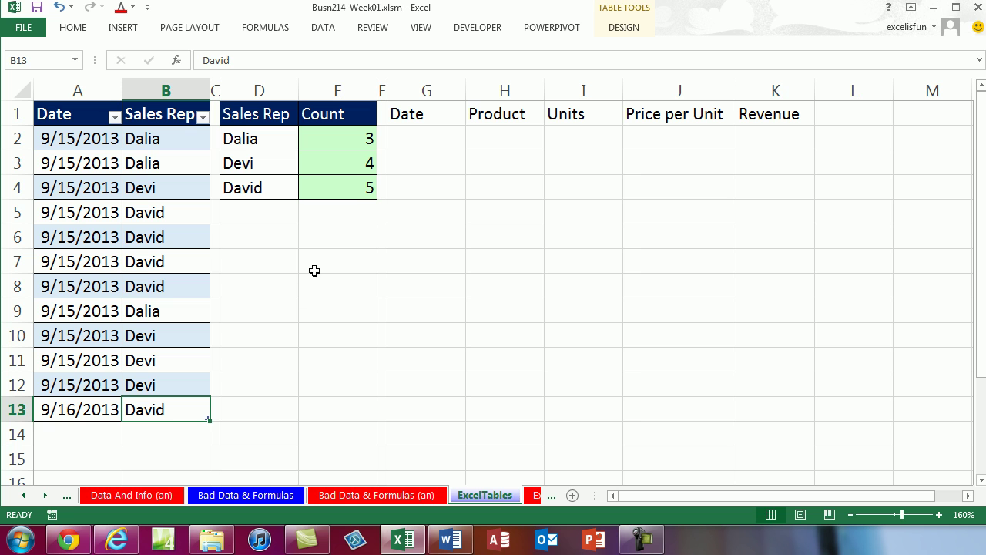
double_click(356, 187)
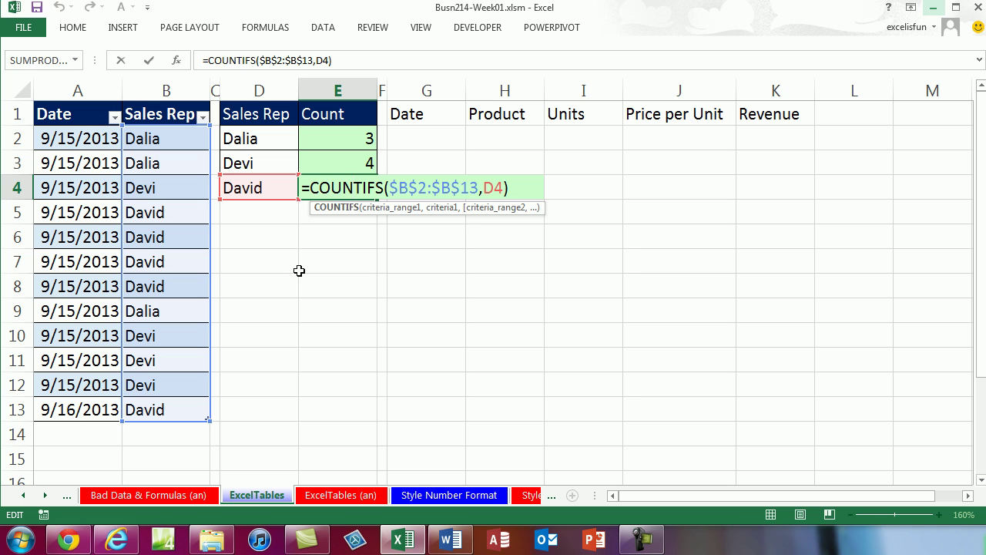
key("ctrl+Return")
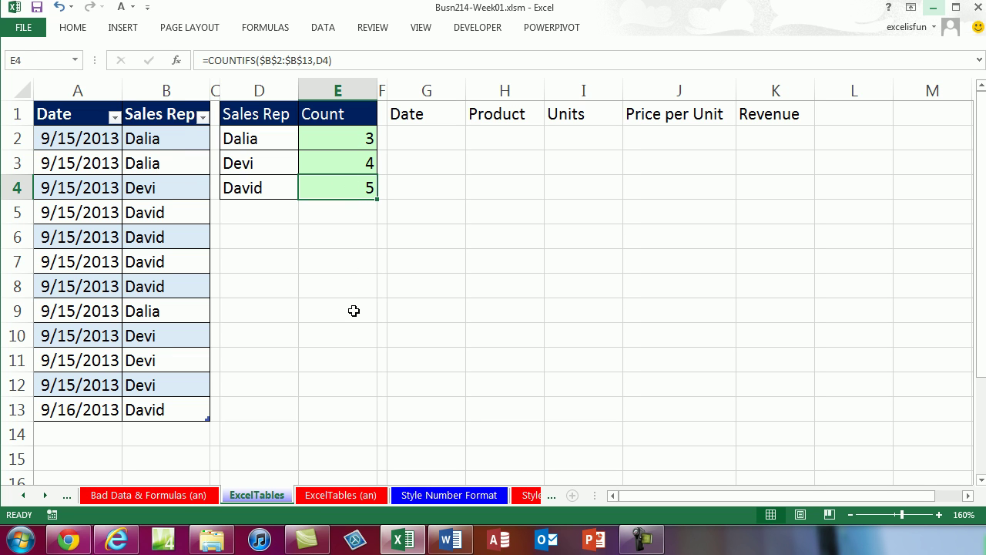
- Rename the Date and Sales Rep table as SalesTable
left_click(153, 223)
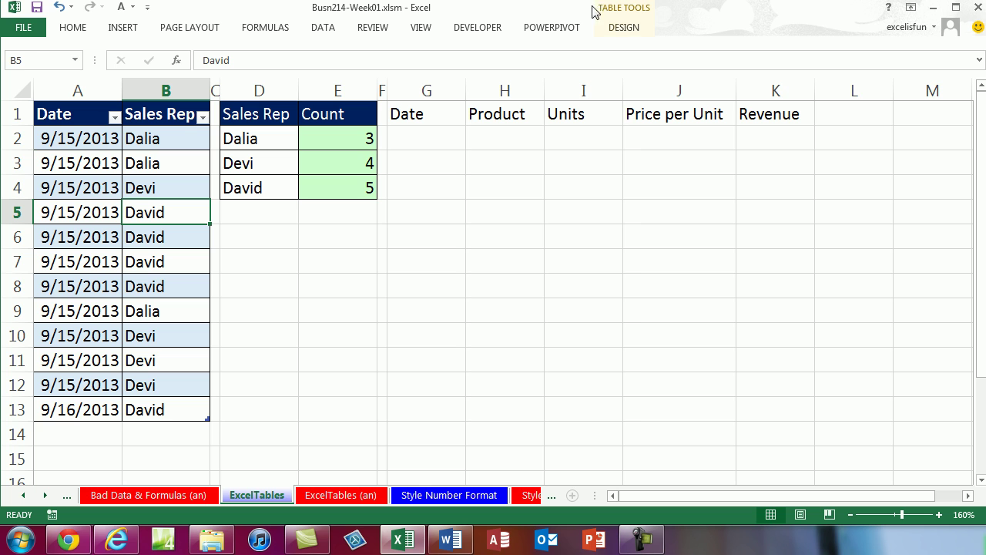
left_click(621, 31)
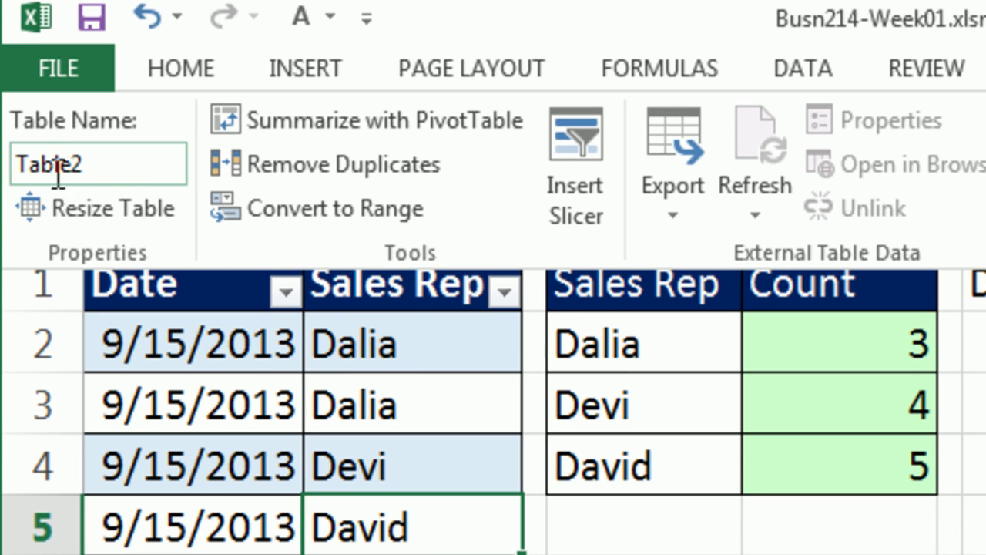
left_click(102, 164)
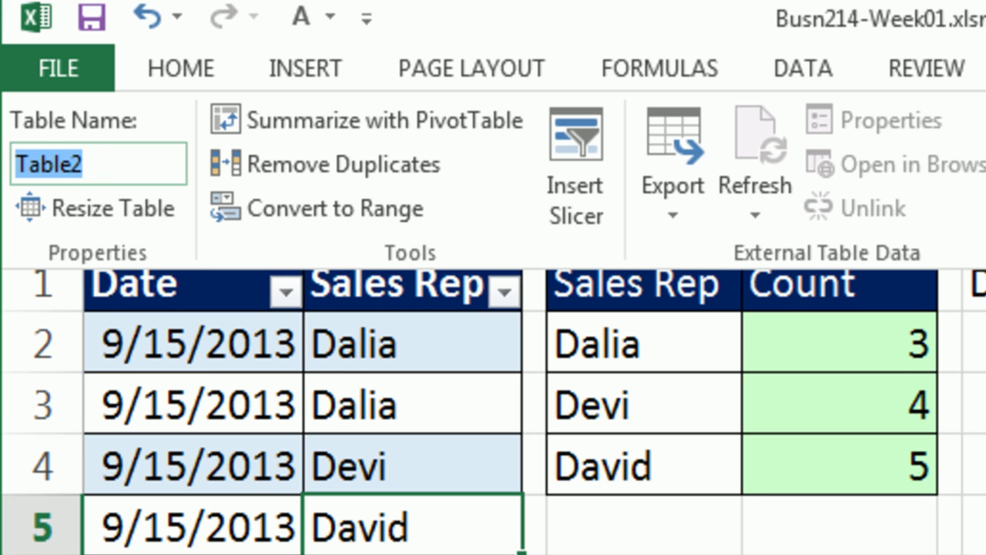
type("SalesTable")
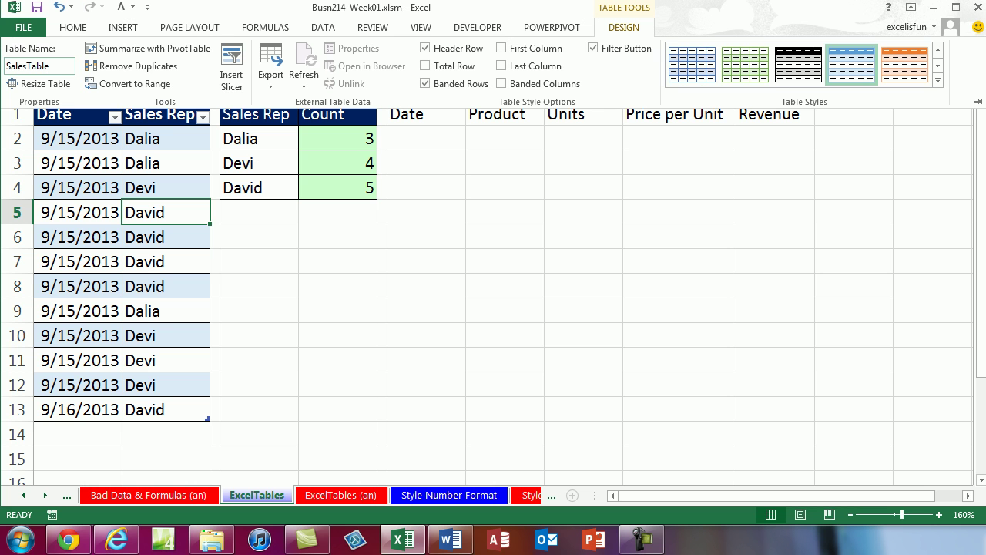
key("Return")
- Copy the Sales Rep and Count summary in D1:E4 to D6 and clear the copied count formulas
left_click_drag(254, 113, 368, 187)
key("ctrl+c")
left_click(267, 239)
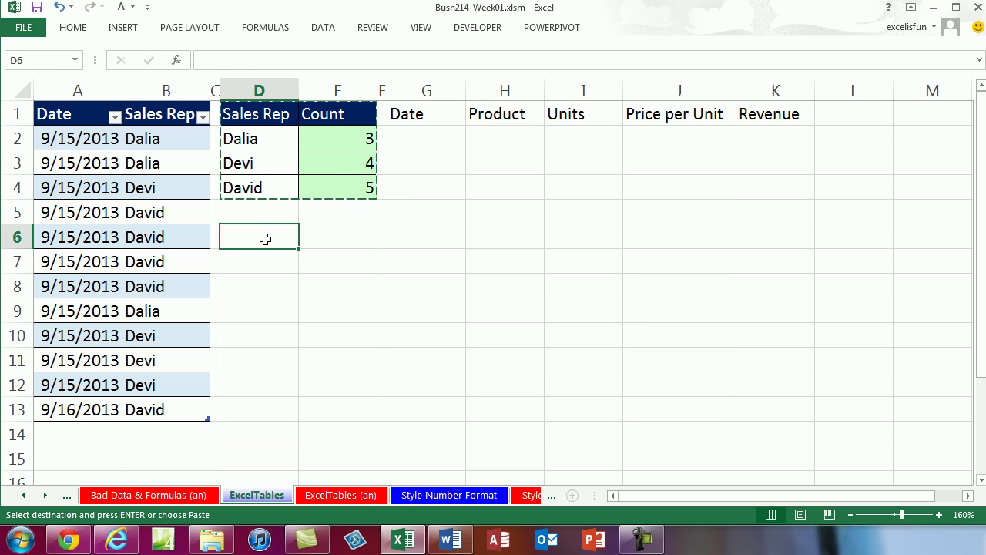
key("ctrl+v")
left_click_drag(317, 269, 340, 329)
key("Delete")
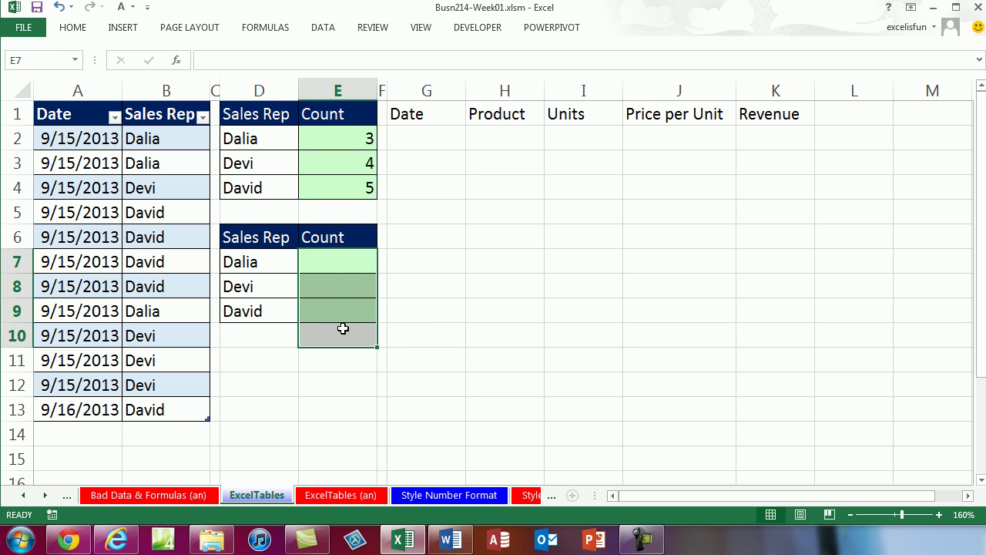
- Enter =COUNTIFS(SalesTable[Sales Rep],D7) in E7, selecting the table's Sales Rep column as the criteria range
left_click(339, 260)
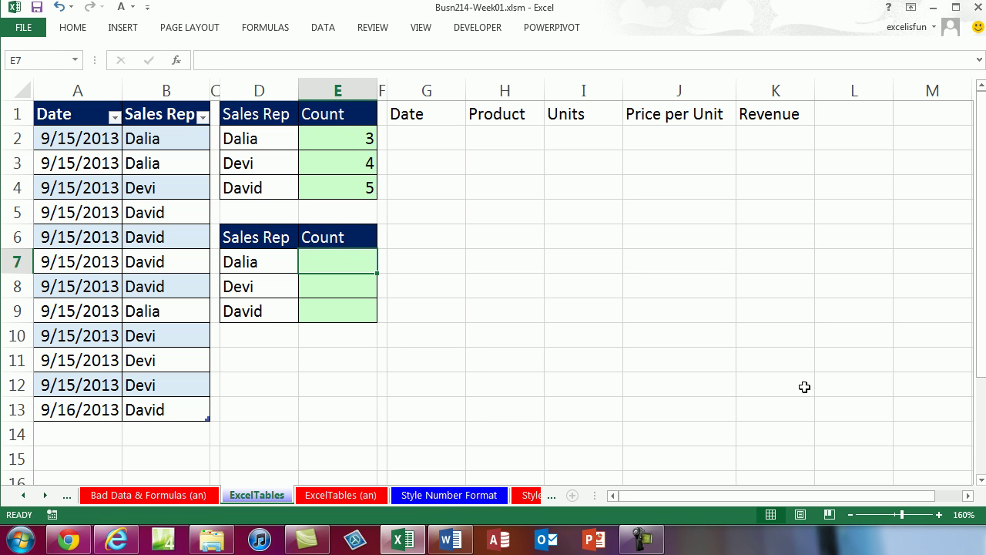
type("=count")
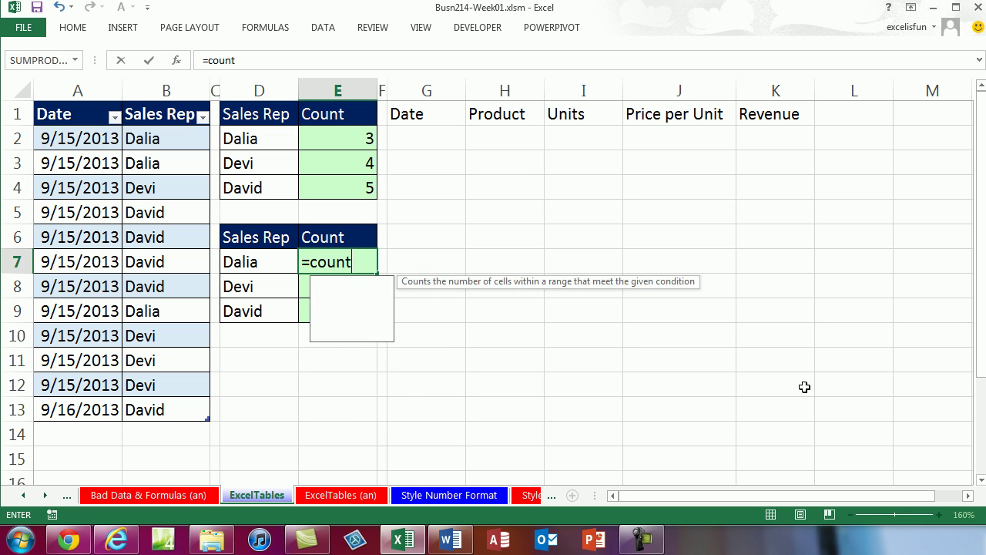
type("ifs")
key("Tab")
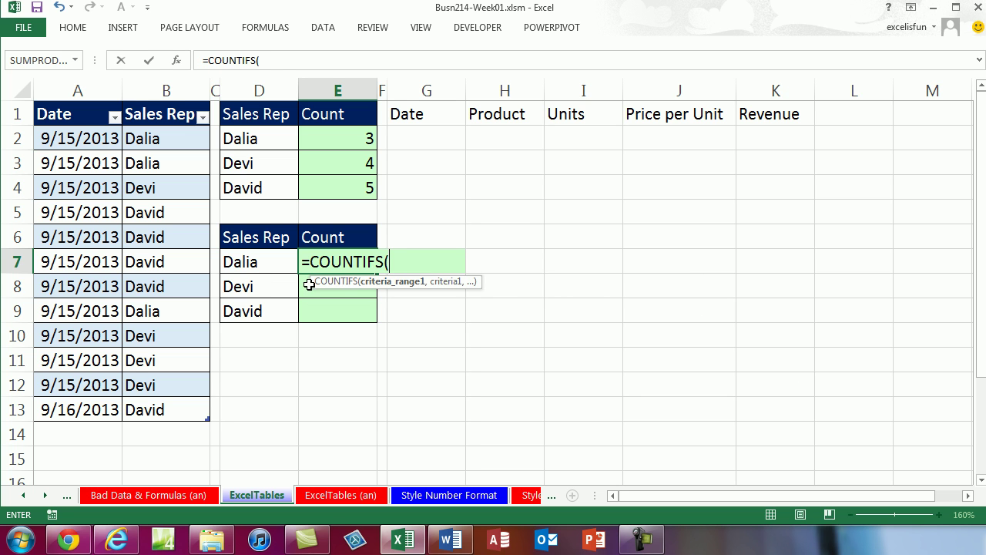
left_click_drag(144, 136, 144, 171)
left_click_drag(146, 240, 147, 409)
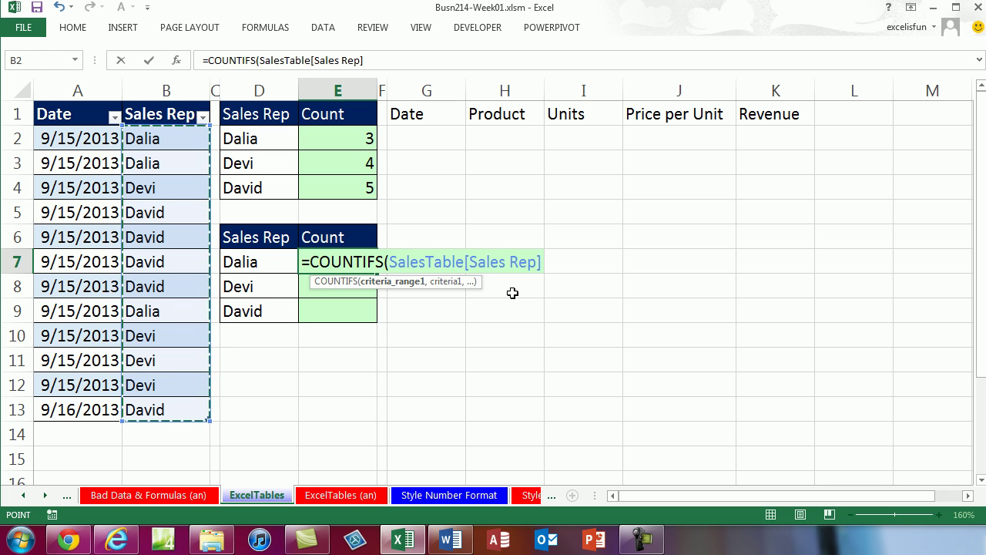
type(",")
left_click(276, 262)
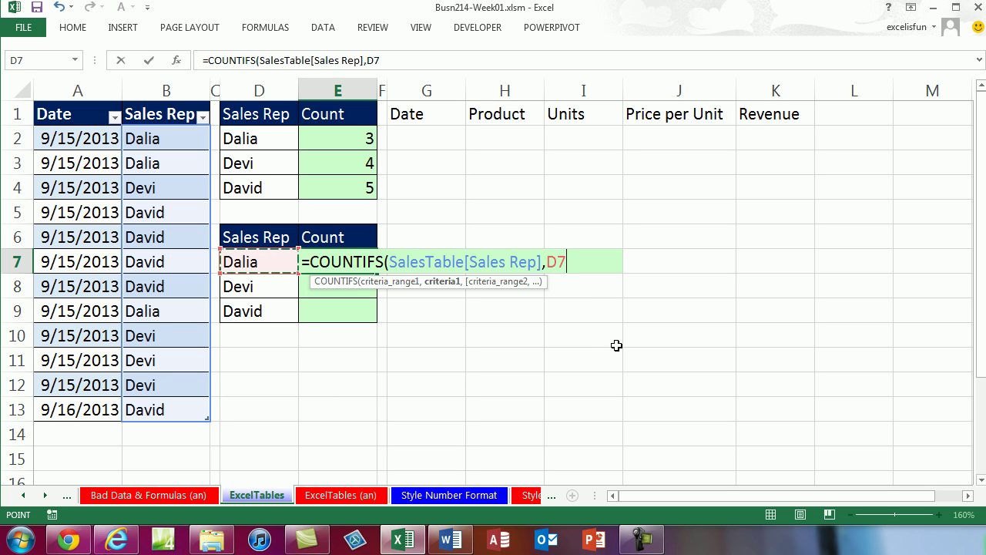
type(")")
key("ctrl+Return")
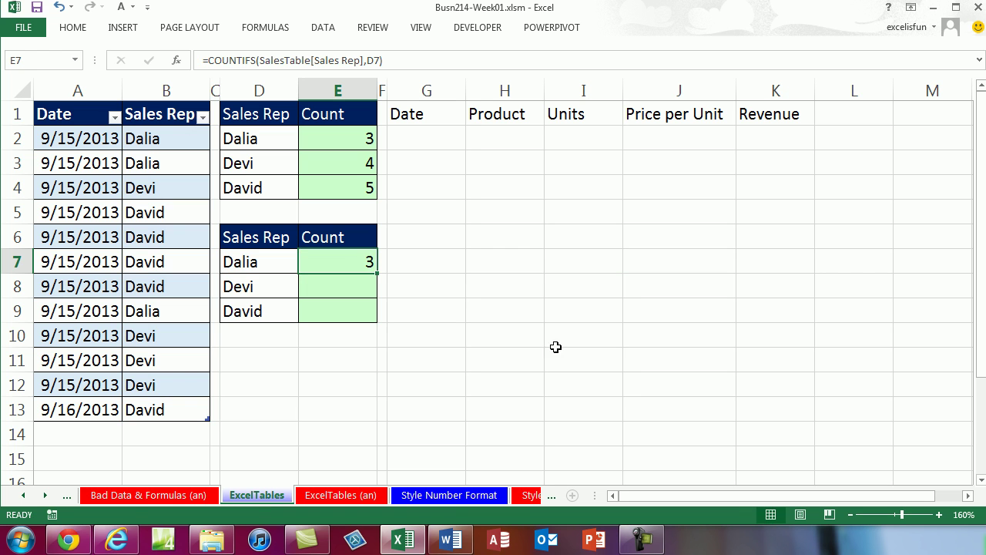
- Fill the COUNTIFS formula from E7 down to E9 and check the references in E9
left_click_drag(379, 272, 378, 328)
left_click(357, 310)
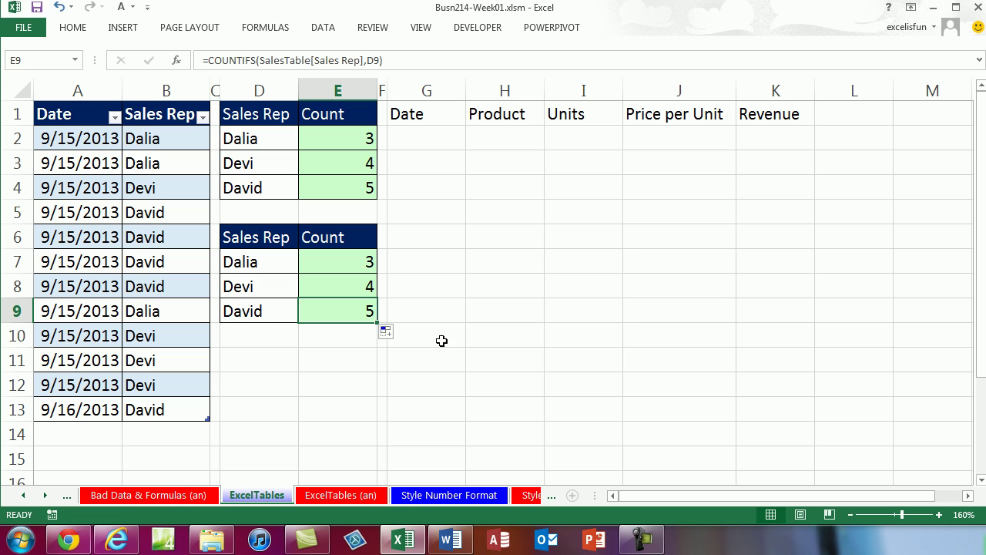
key("F2")
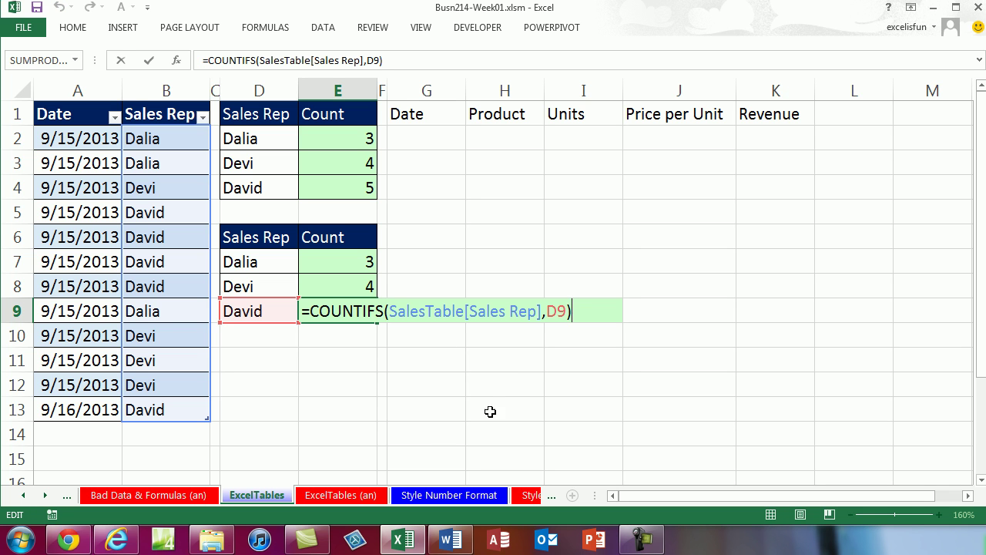
key("ctrl+Return")
- Add a record directly below the table in row 14 with the current date, 9/21/2013, and the sales rep listed in D8
left_click(112, 434)
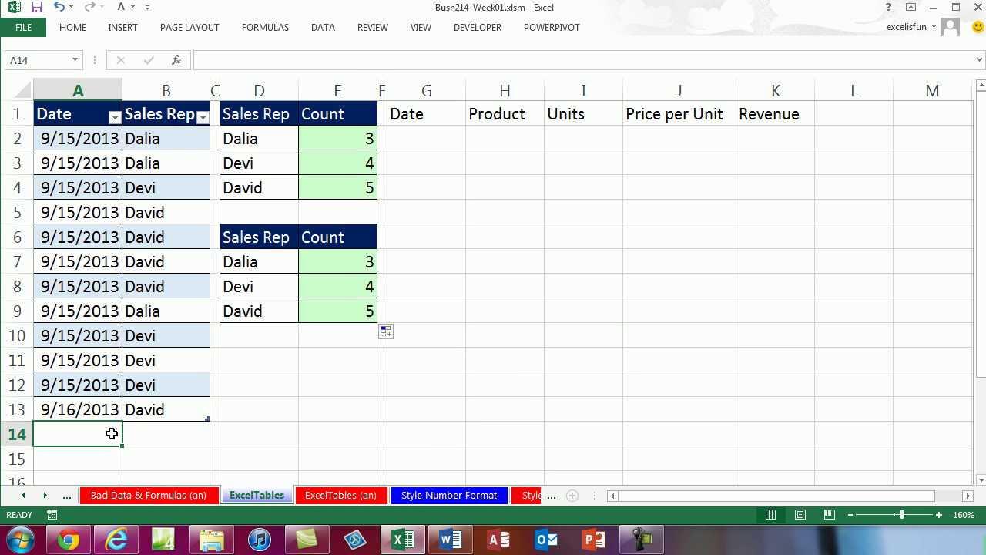
key("ctrl+semicolon")
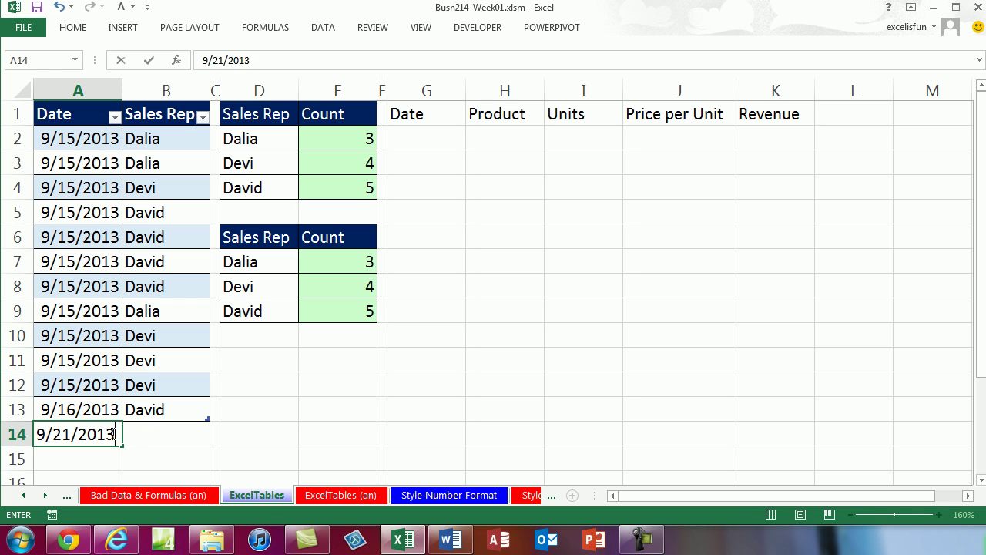
key("Tab")
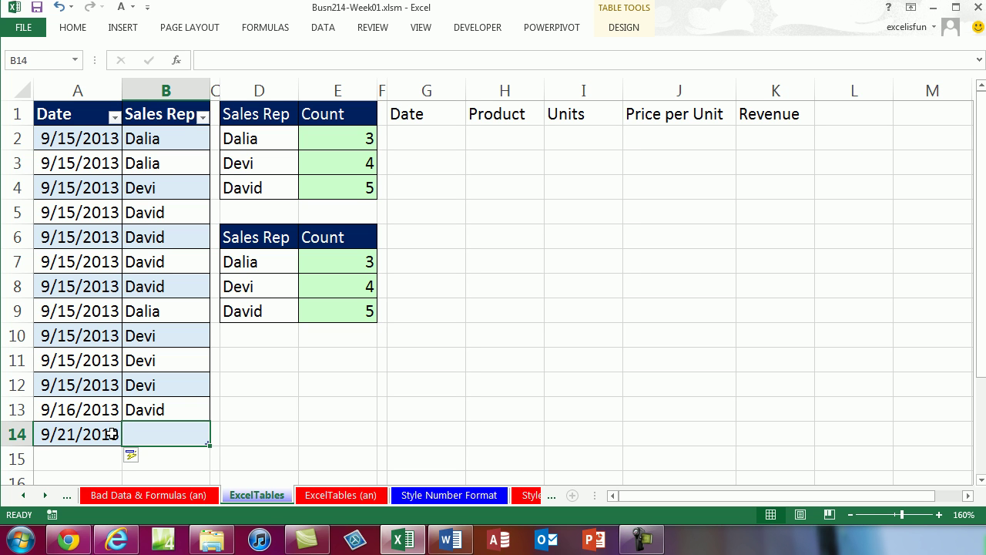
type("Devi")
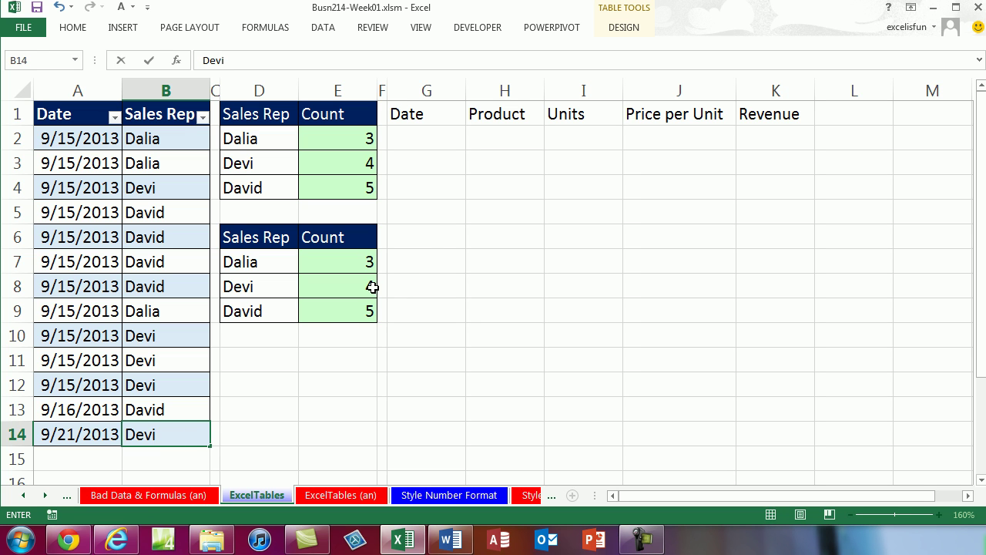
key("ctrl+Return")
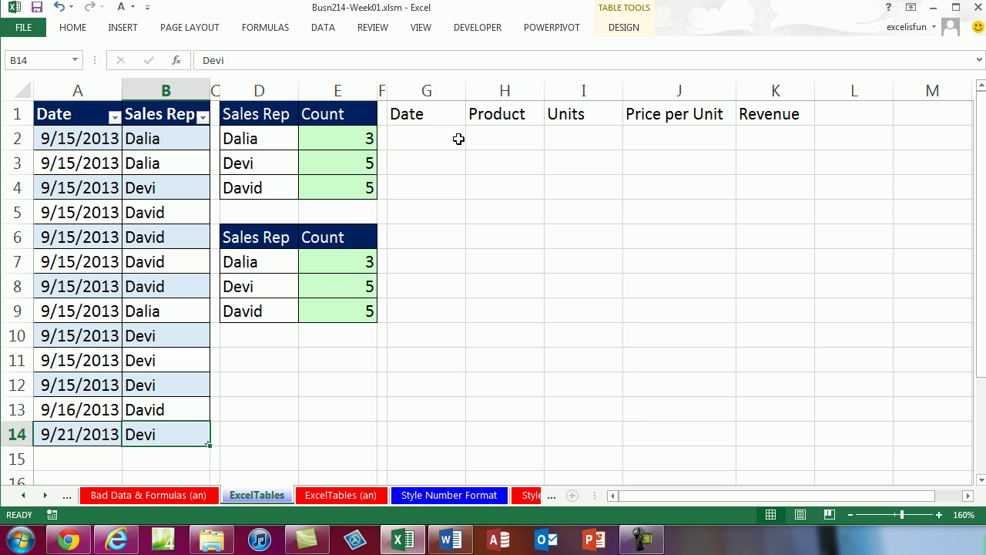
- Format the headers in G1:K1 with the standard dark blue fill and a white font
left_click_drag(404, 118, 762, 114)
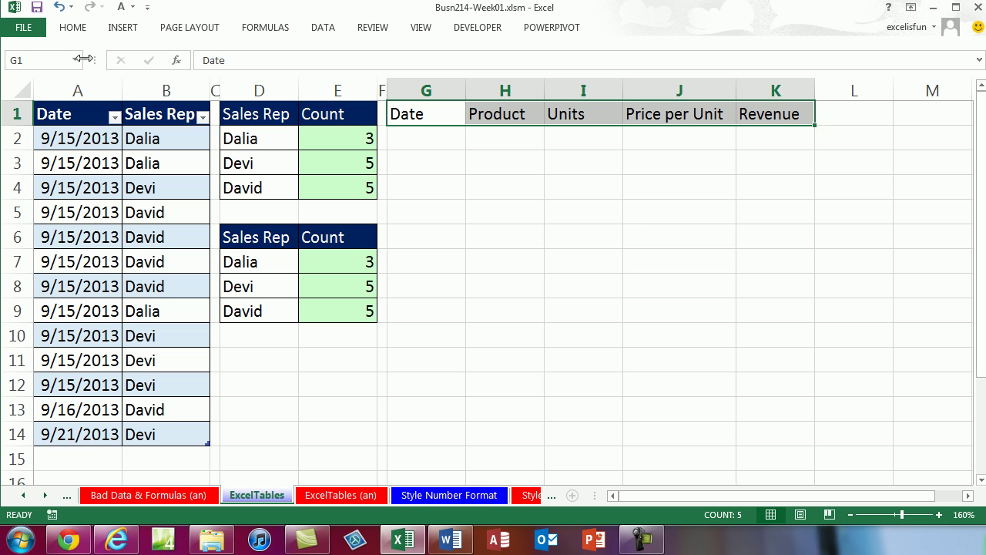
left_click(81, 29)
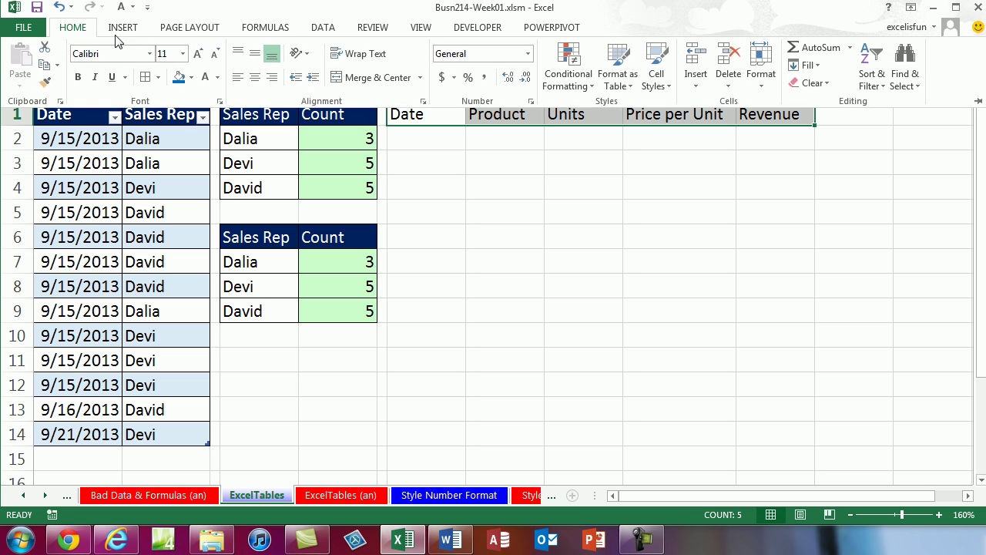
left_click(191, 78)
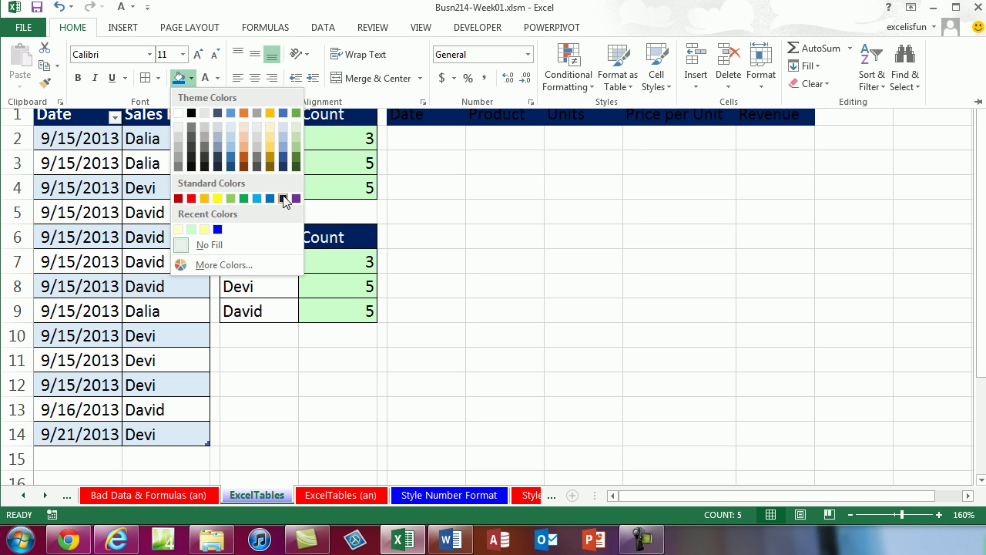
left_click(283, 198)
left_click(207, 80)
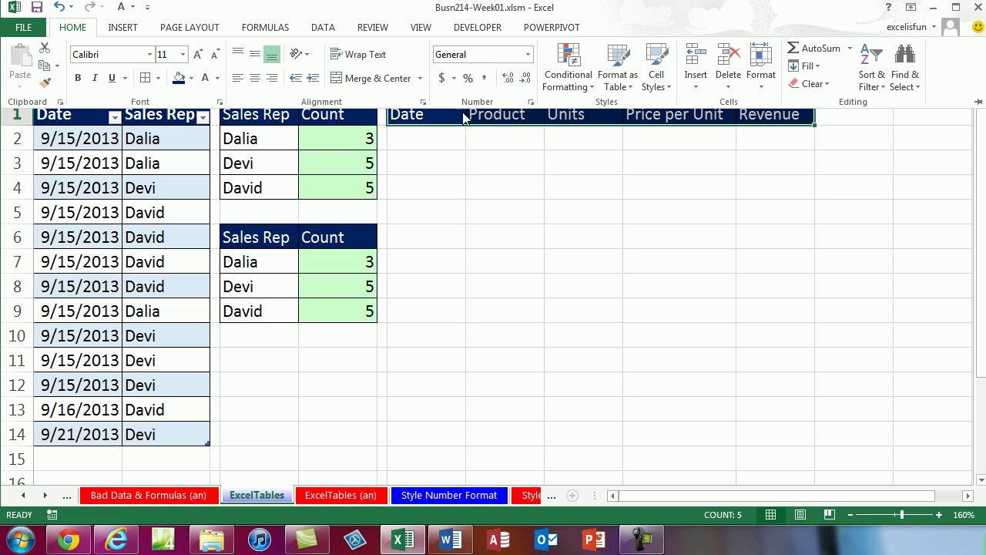
left_click(619, 182)
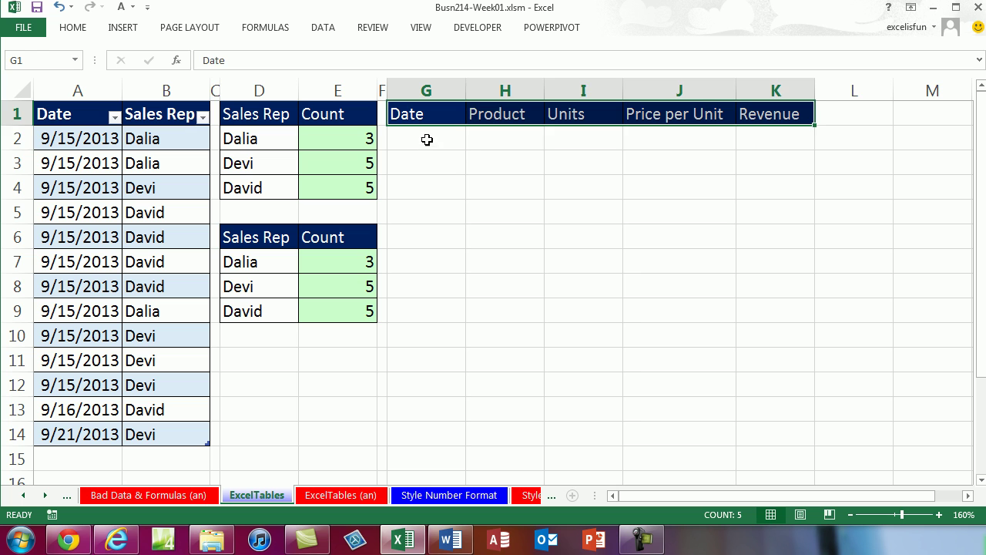
- Enter the first sales record in row 2: current date 9/21/2013, product Pro1, 5 units, and a price of 15 formatted as currency
left_click(428, 140)
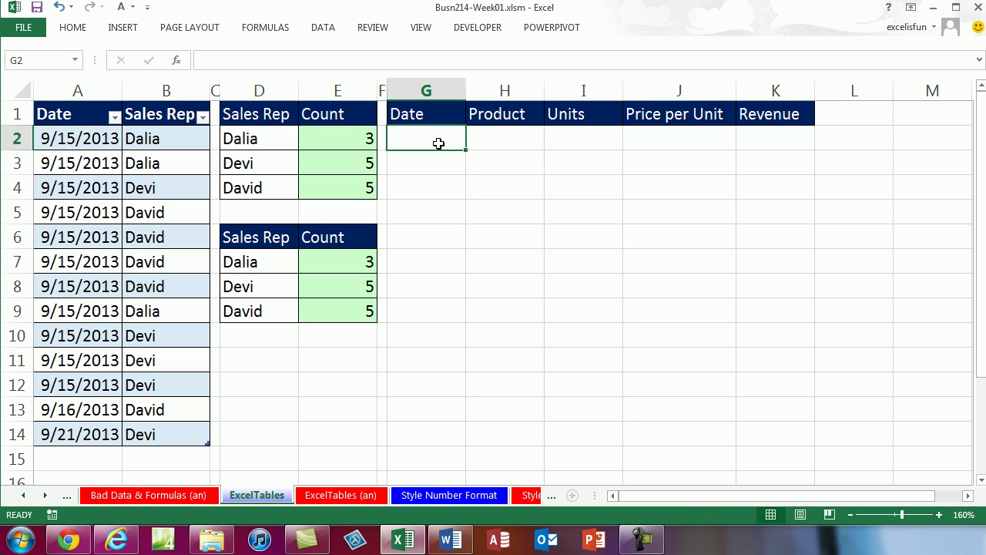
key("ctrl+semicolon")
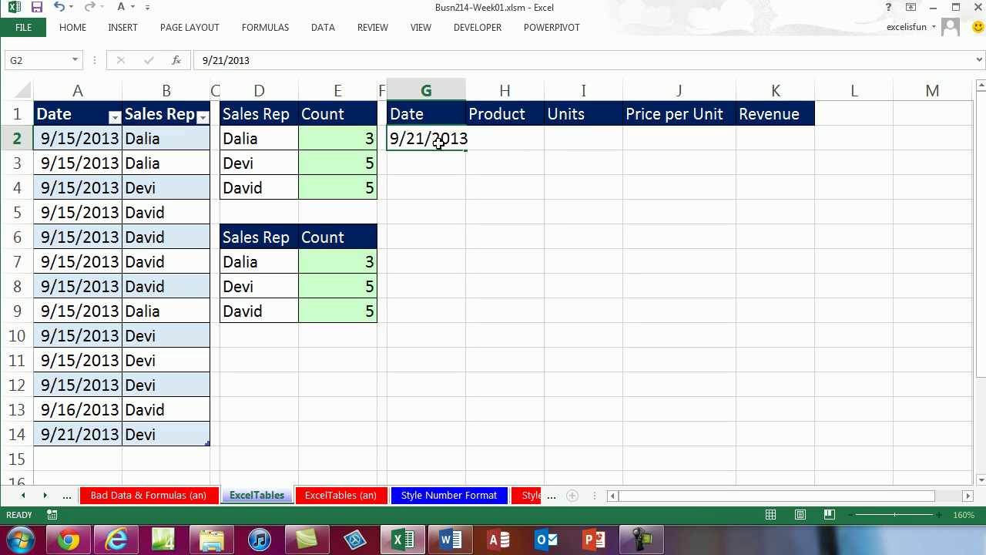
key("Tab")
type("Pro1")
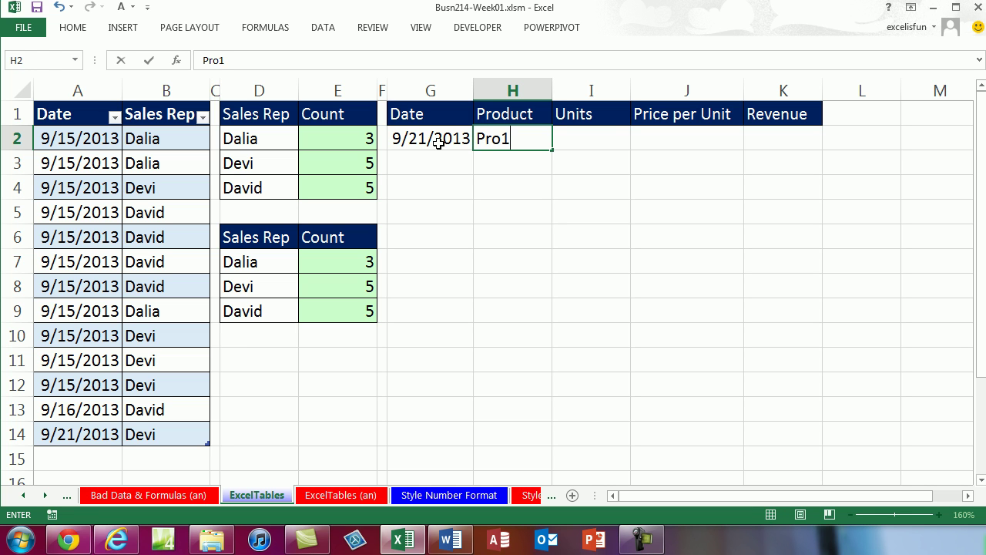
key("Tab")
type("5")
key("Tab")
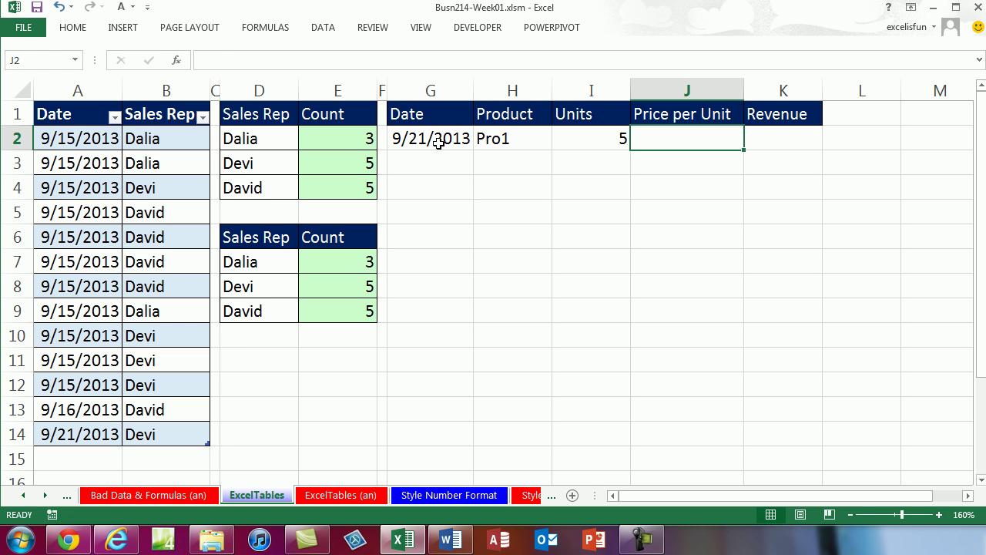
type("15")
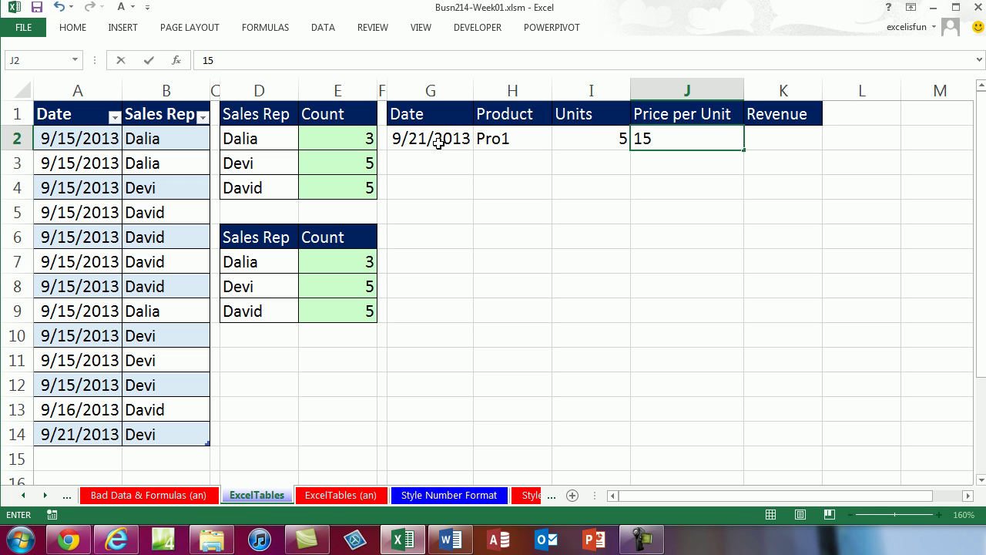
key("ctrl+Return")
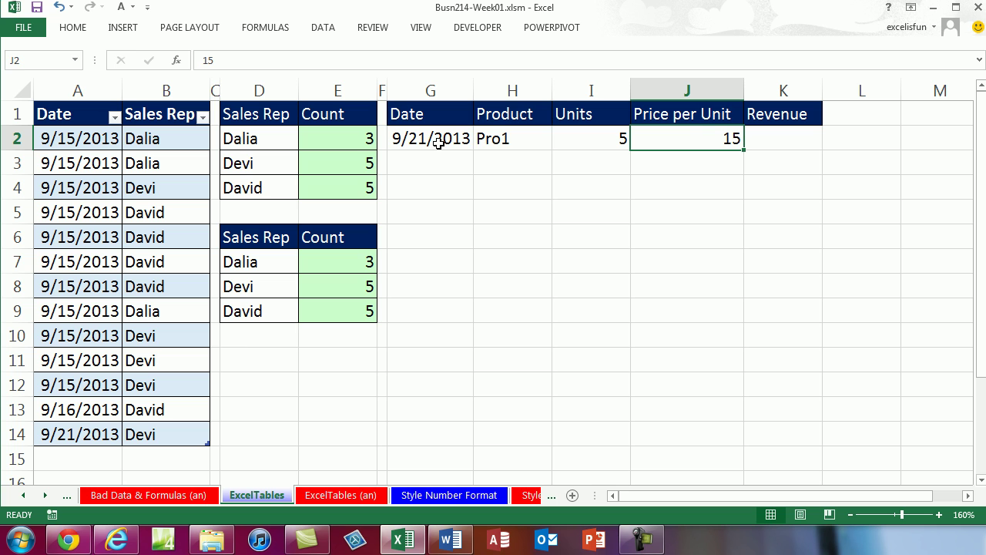
key("ctrl+shift+4")
- Calculate revenue in K2 by multiplying price per unit by units with the formula =J2*I2
key("Tab")
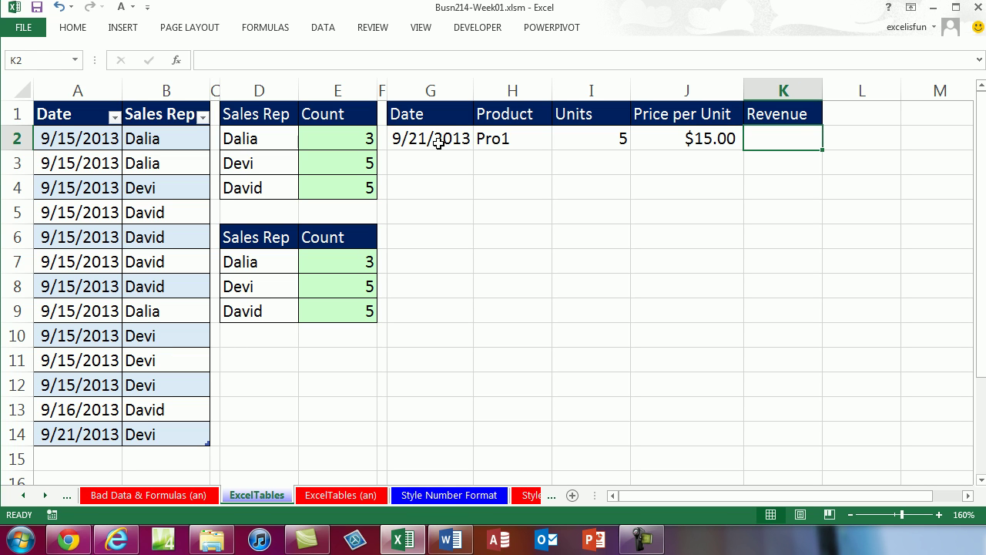
type("=")
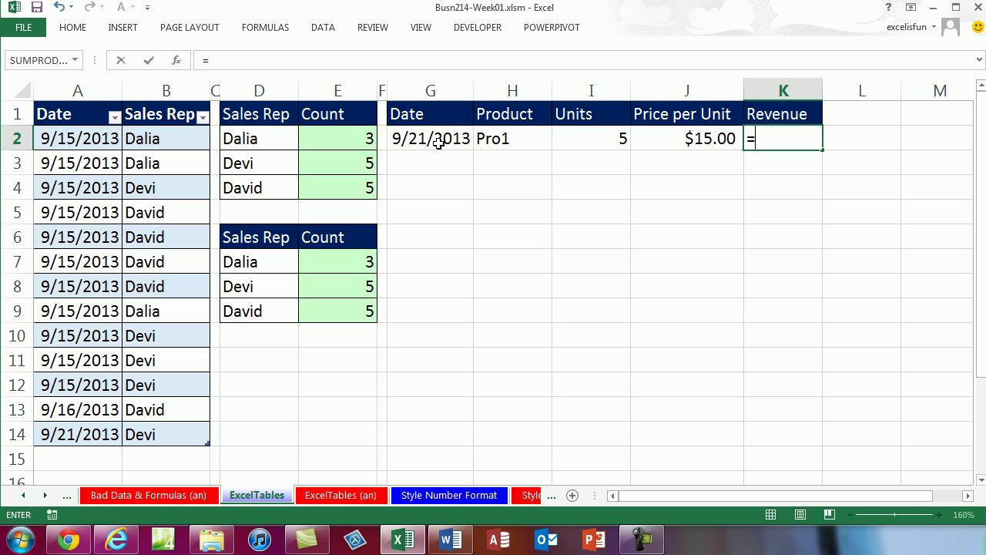
key("Left")
type("*")
key("Left")
key("Left")
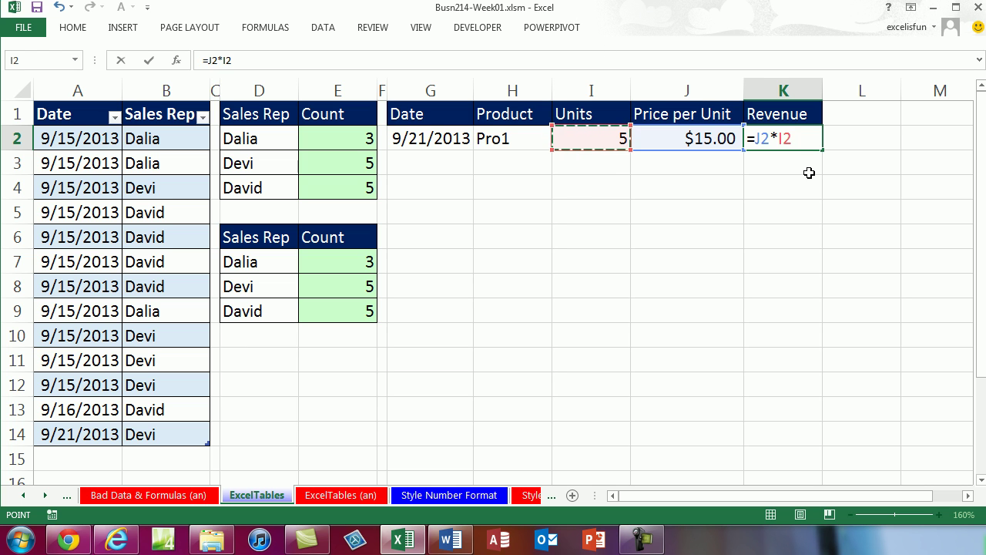
key("ctrl+Return")
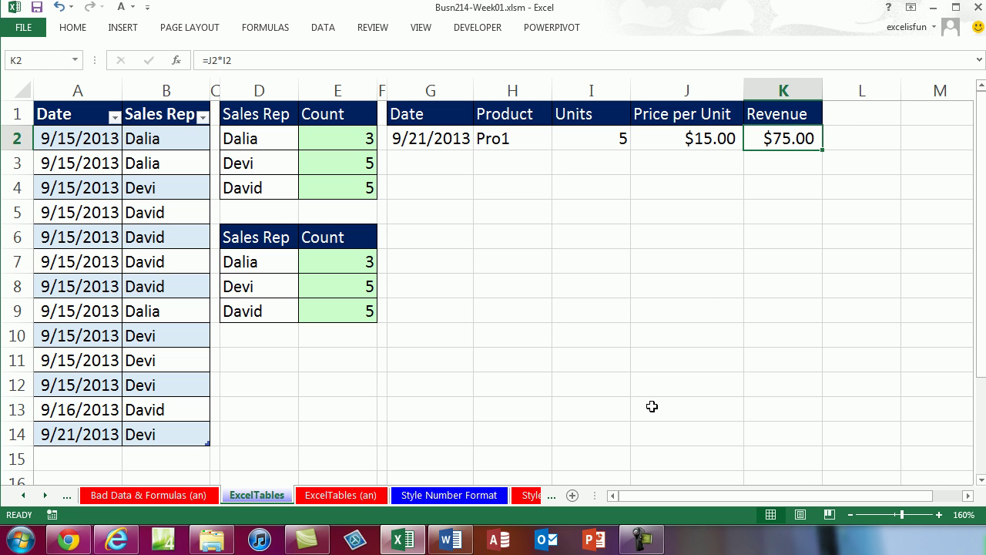
- Convert G1:K2 into an Excel table with headers and add a new record row beneath the first record
key("ctrl+t")
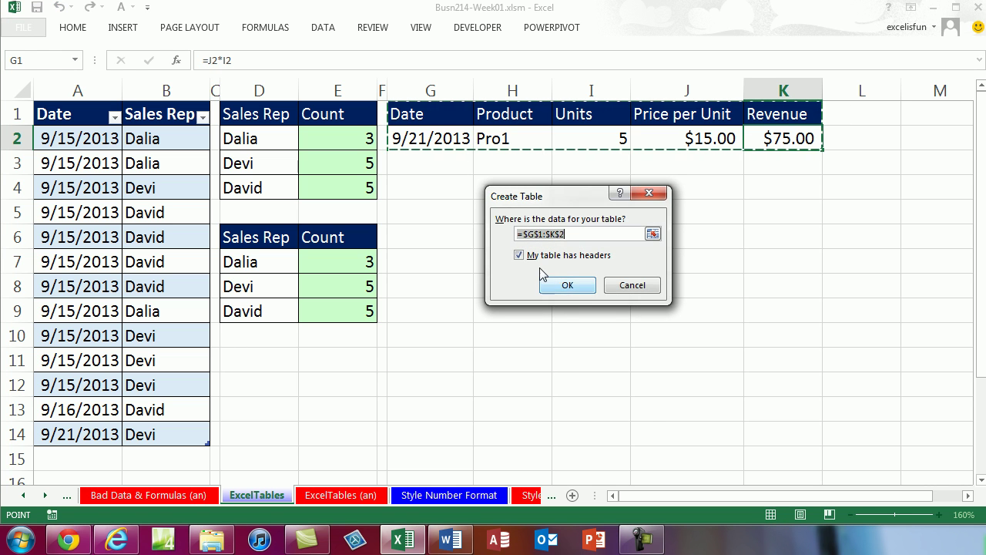
left_click(575, 287)
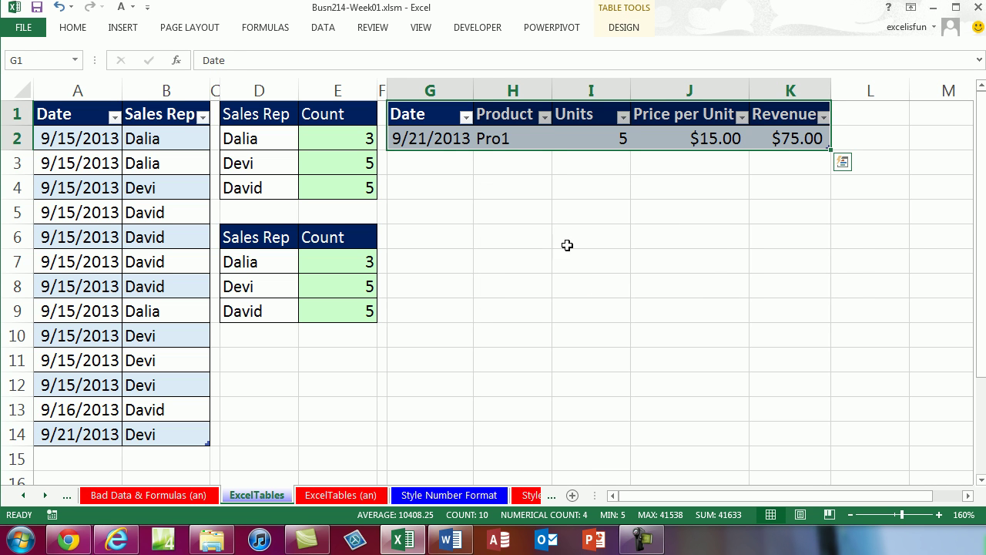
left_click(778, 139)
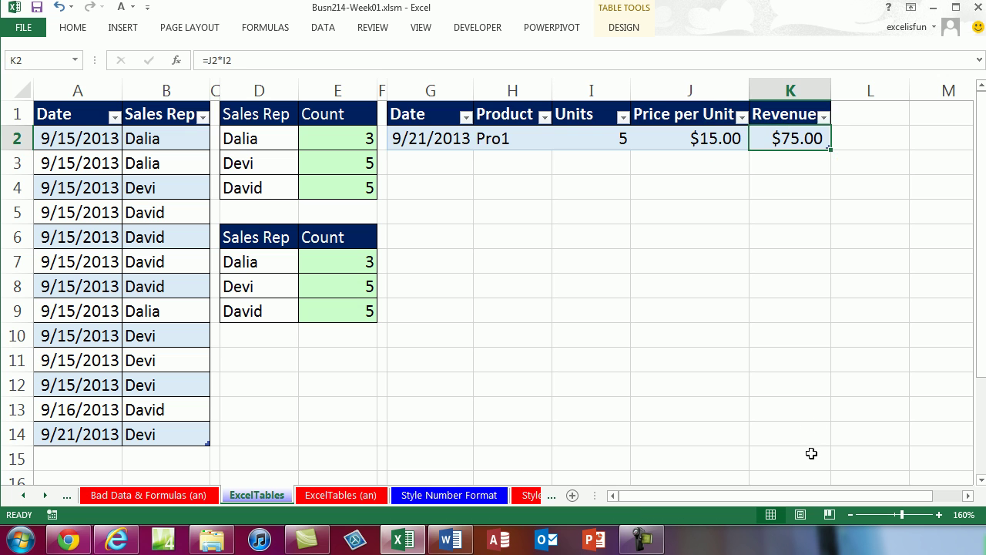
key("Tab")
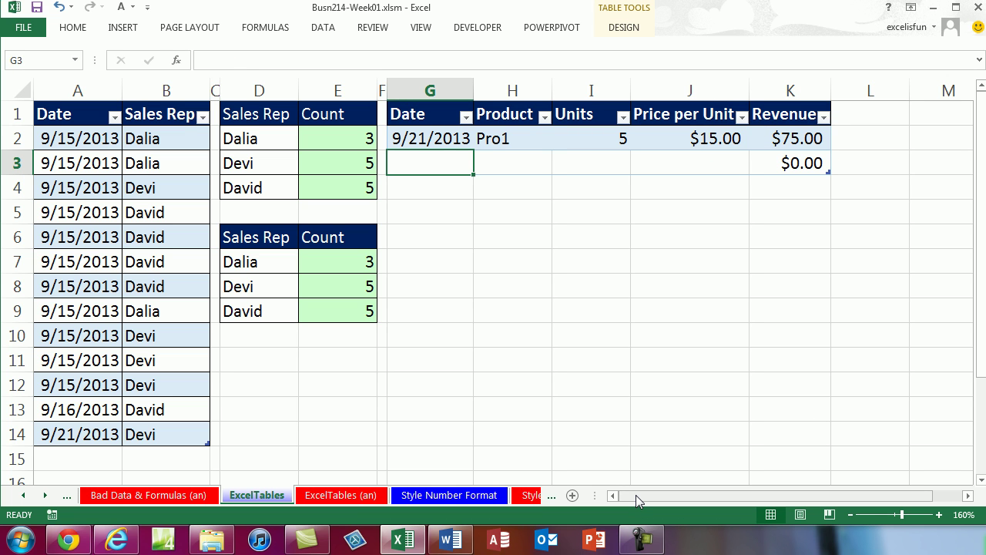
- Fill the second record in row 3 with the current date 9/21/2013, product Pro2, 10 units and a price of 25
key("ctrl+semicolon")
key("Tab")
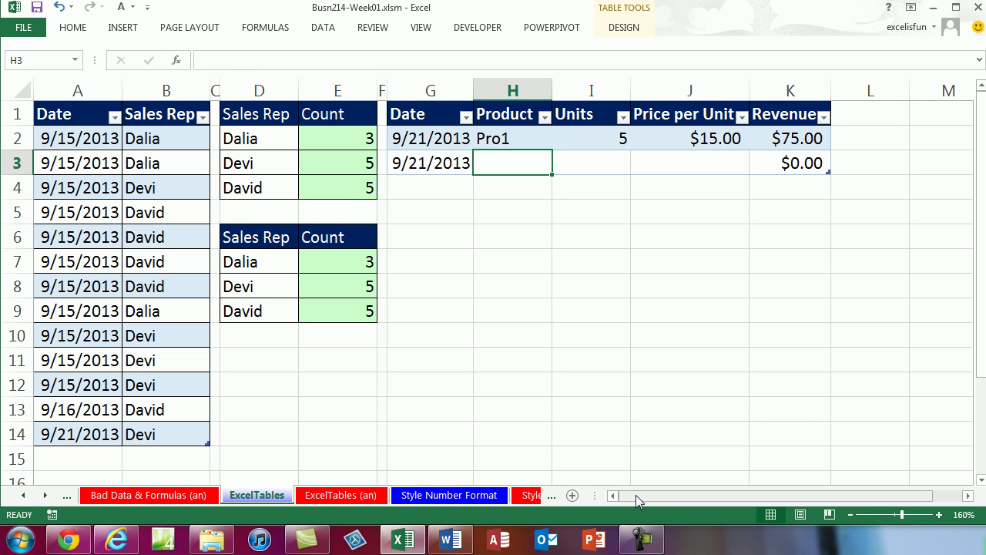
type("Pro2")
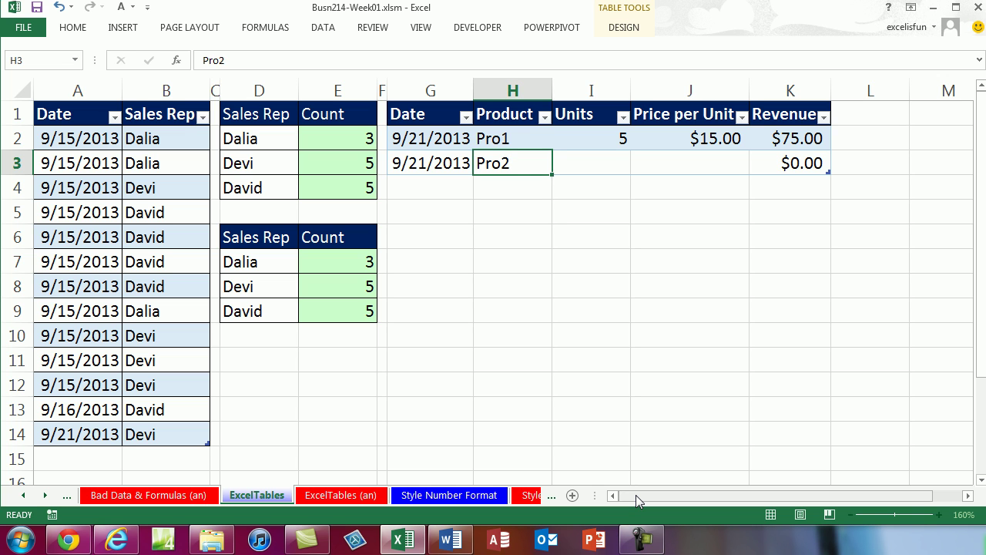
key("Tab")
type("10")
key("Tab")
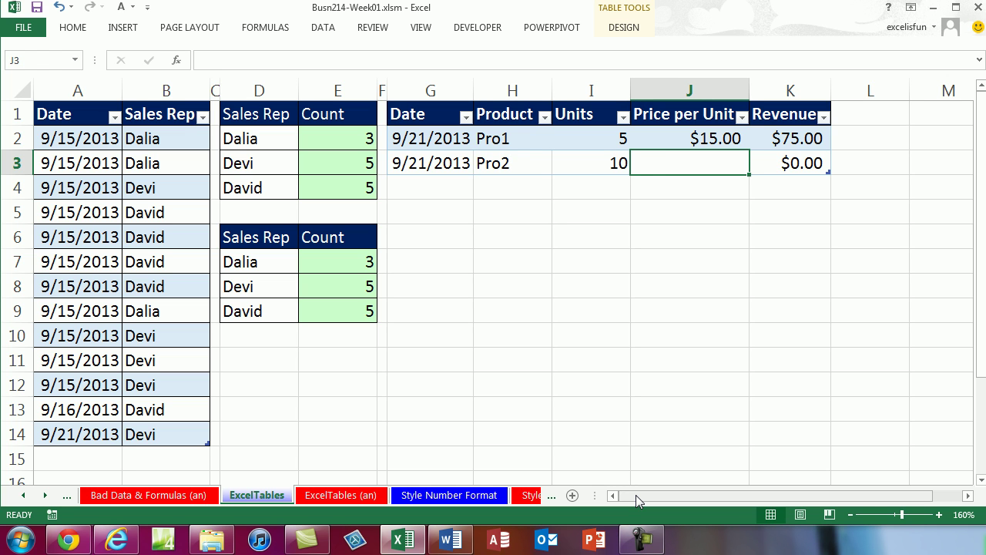
type("25")
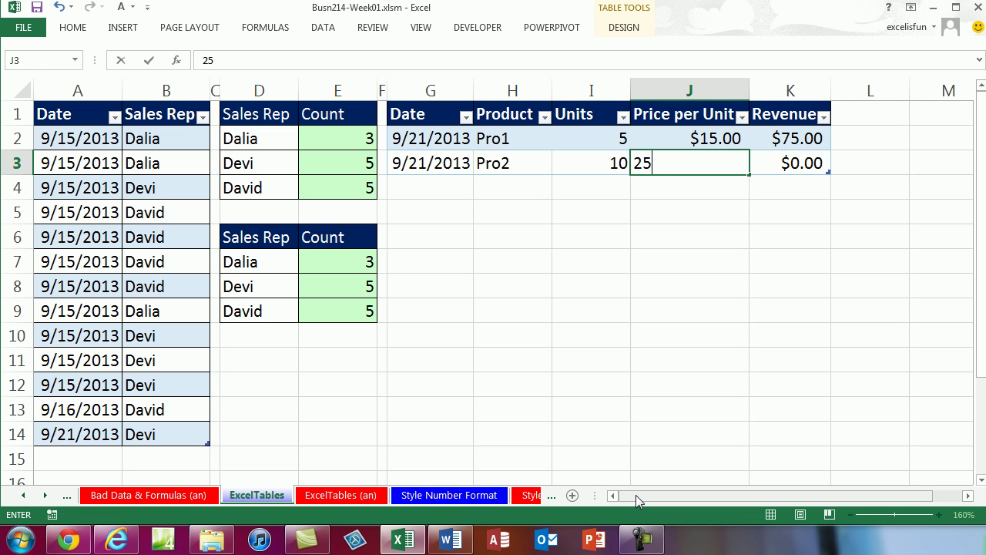
key("ctrl+Return")
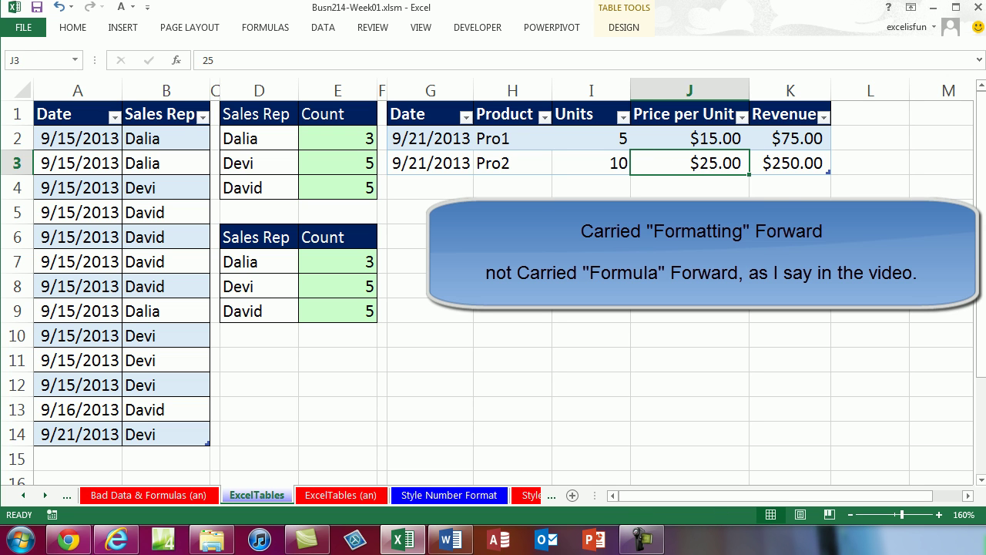
- Check the cell references in the Revenue formula of the new record in K3
left_click(786, 164)
key("F2")
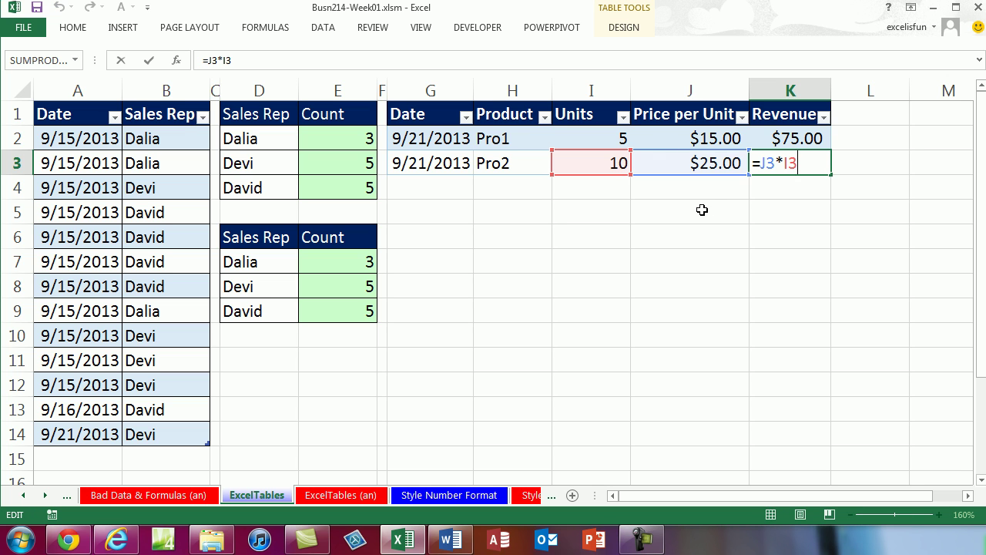
key("ctrl+Return")
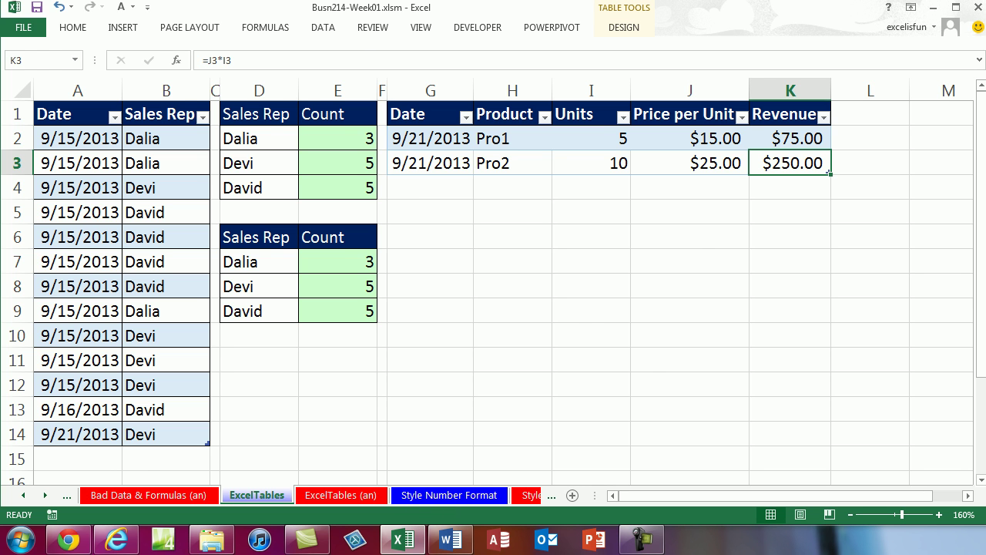
- Go to the Style Number Format sheet and examine the SUMIFS formula in H3 and the PivotTable below the summary report
key("ctrl+Page_Down")
key("ctrl+Page_Down")
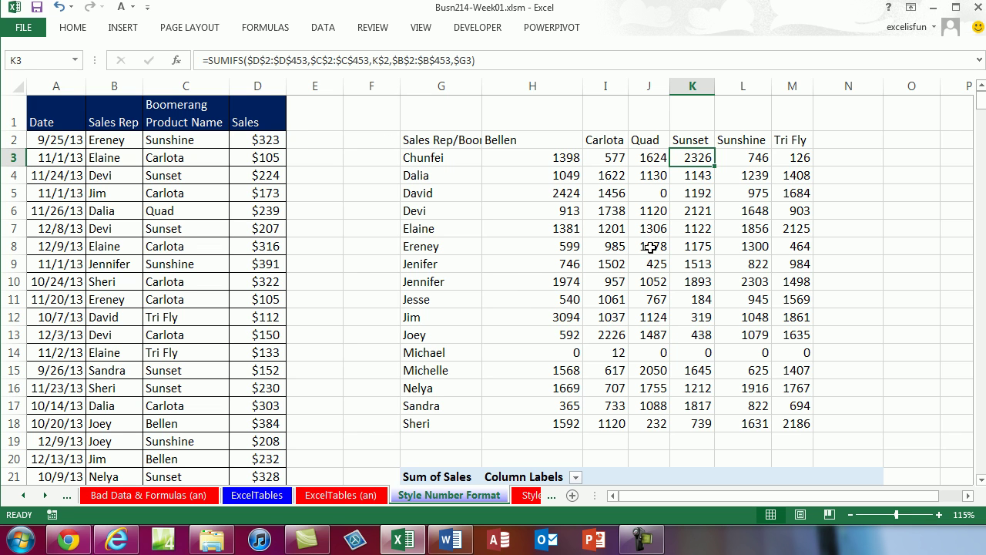
left_click(548, 158)
key("F2")
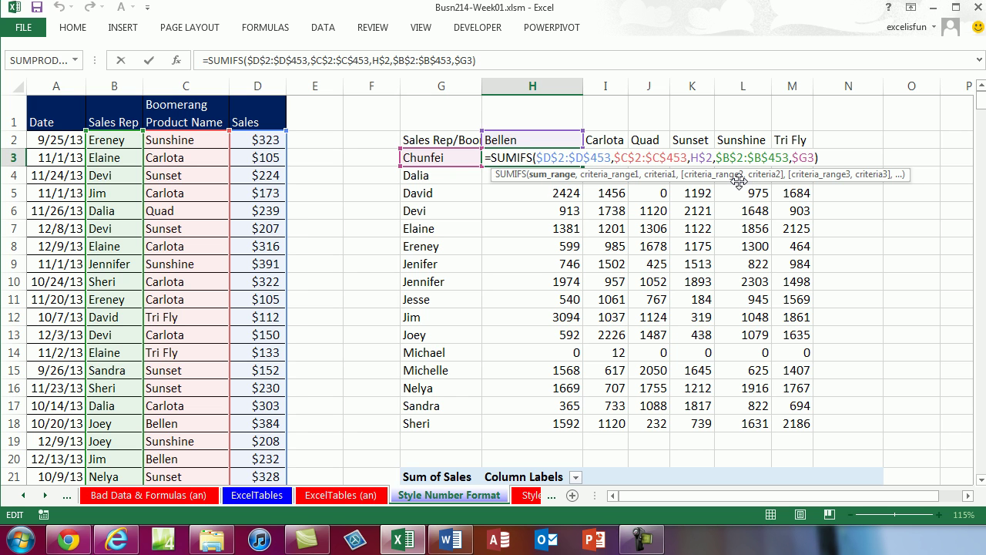
key("Escape")
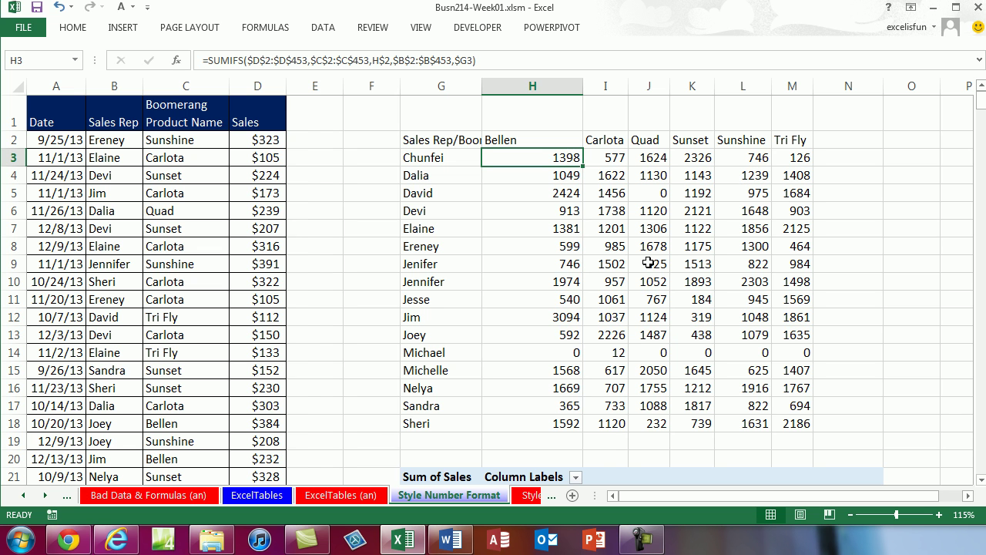
scroll(649, 264, "down", 4)
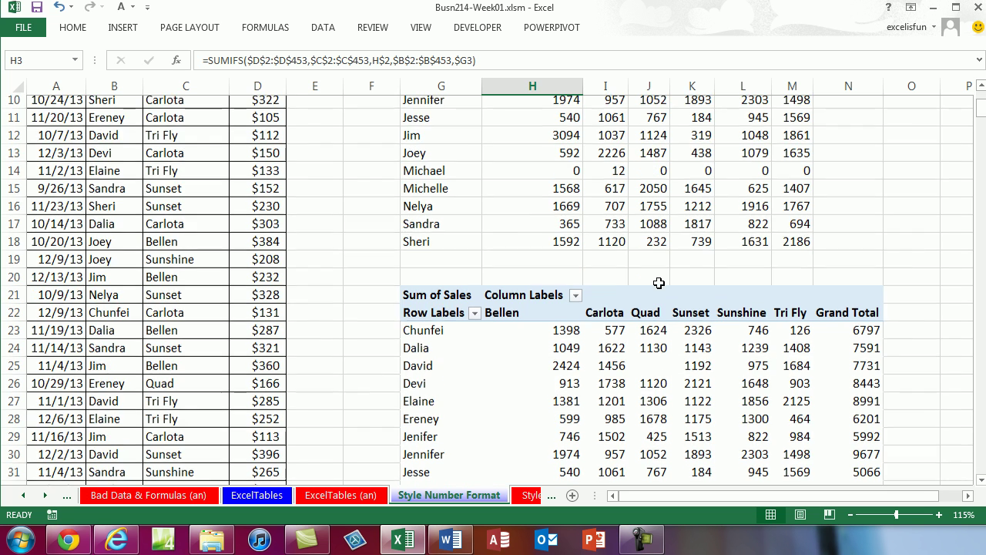
scroll(674, 367, "up", 4)
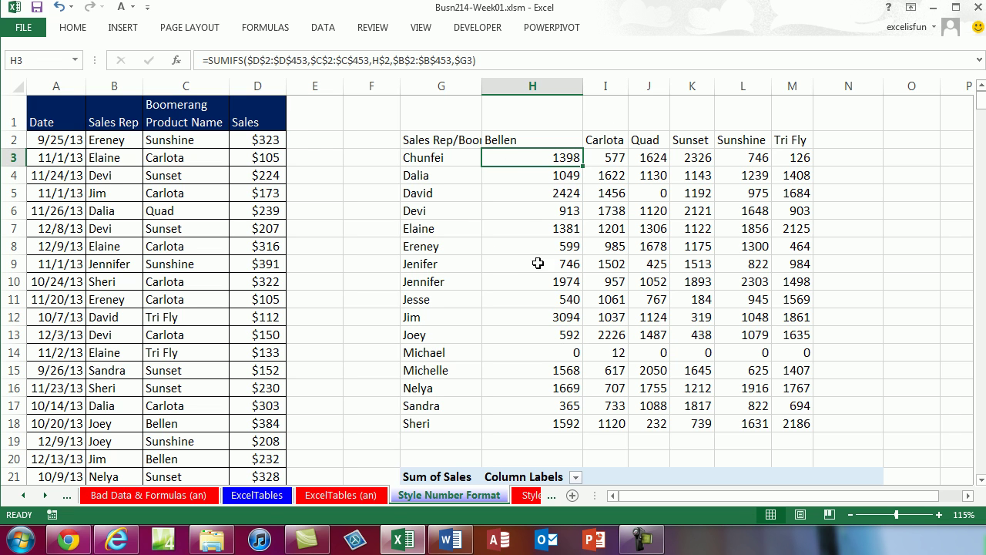
- Apply all borders to the whole SUMIFS summary report in G2:M18
left_click(181, 176)
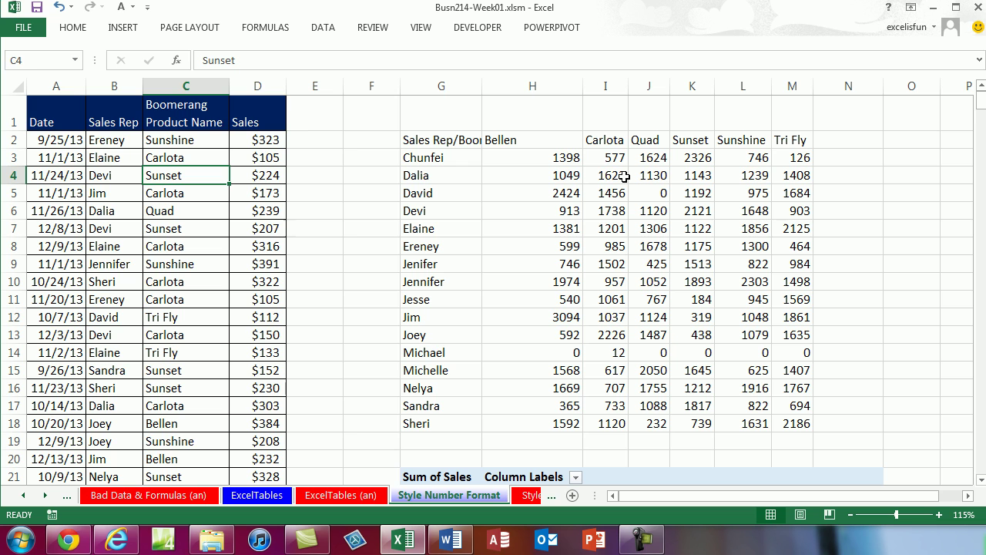
left_click(598, 174)
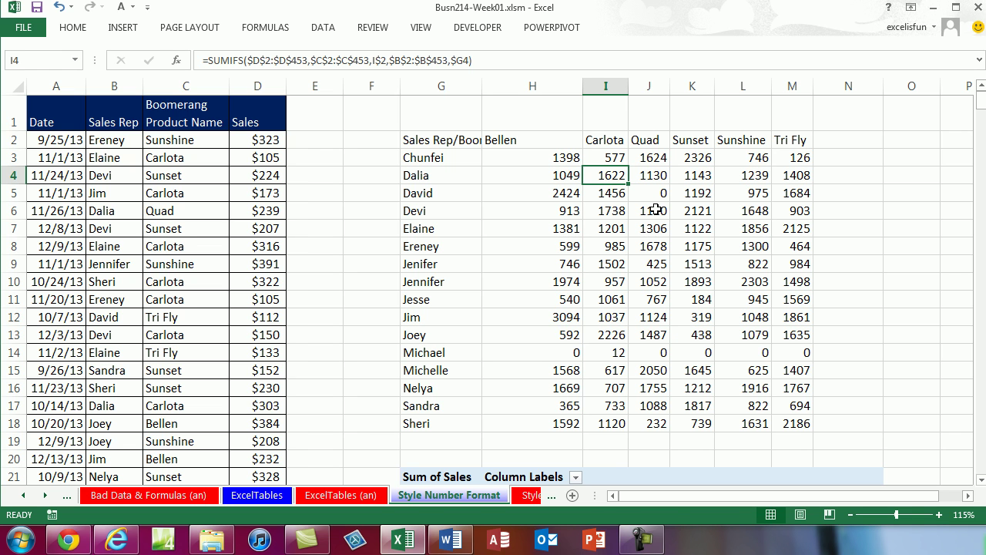
key("ctrl+a")
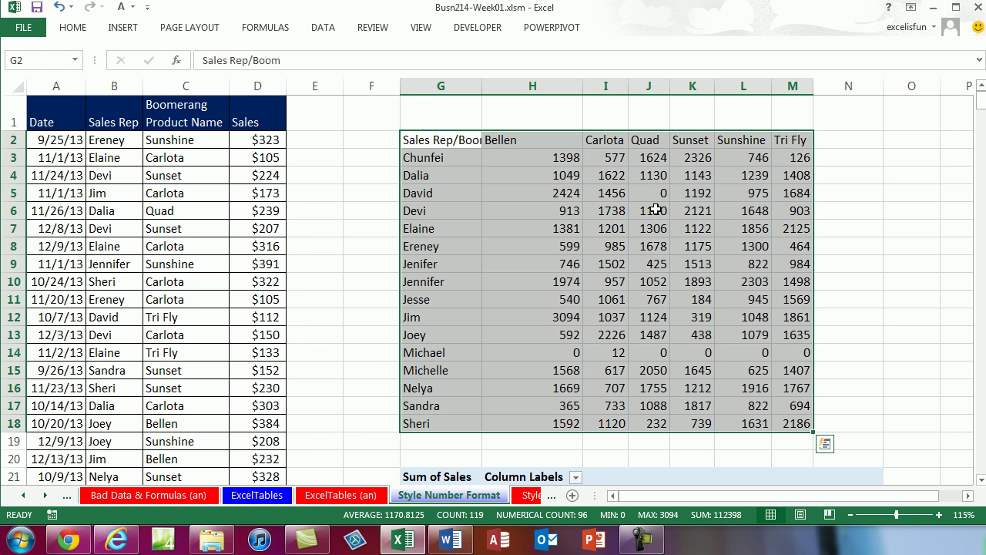
left_click(625, 177)
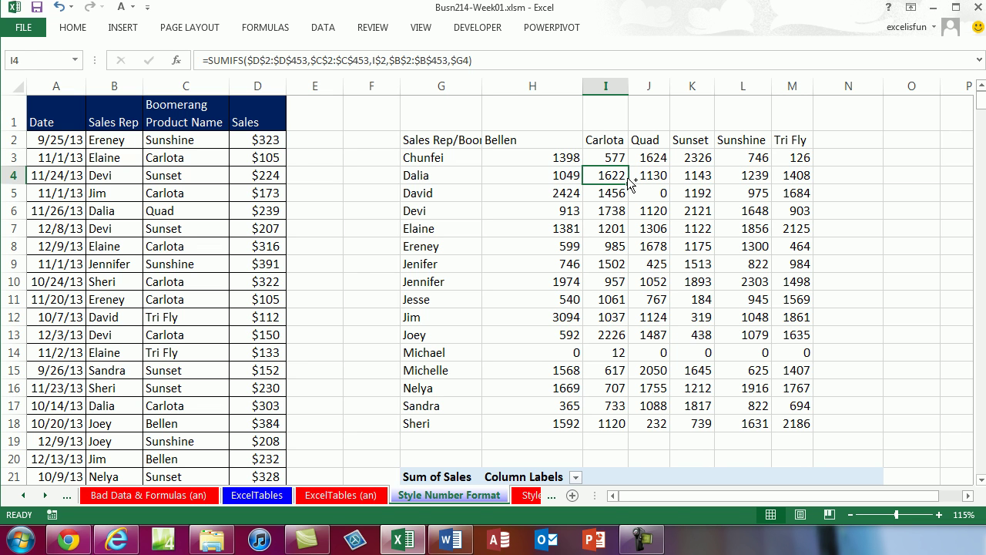
key("ctrl+a")
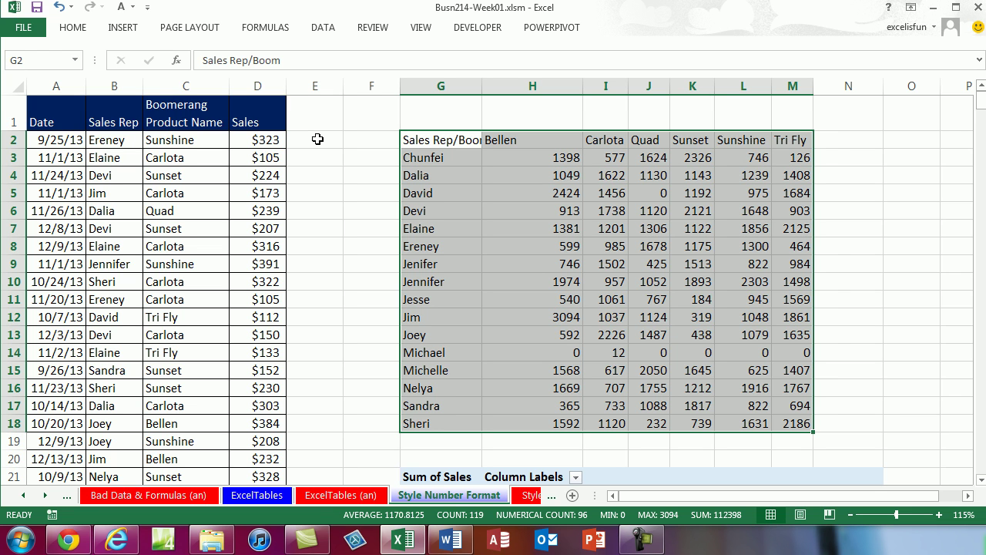
left_click(72, 28)
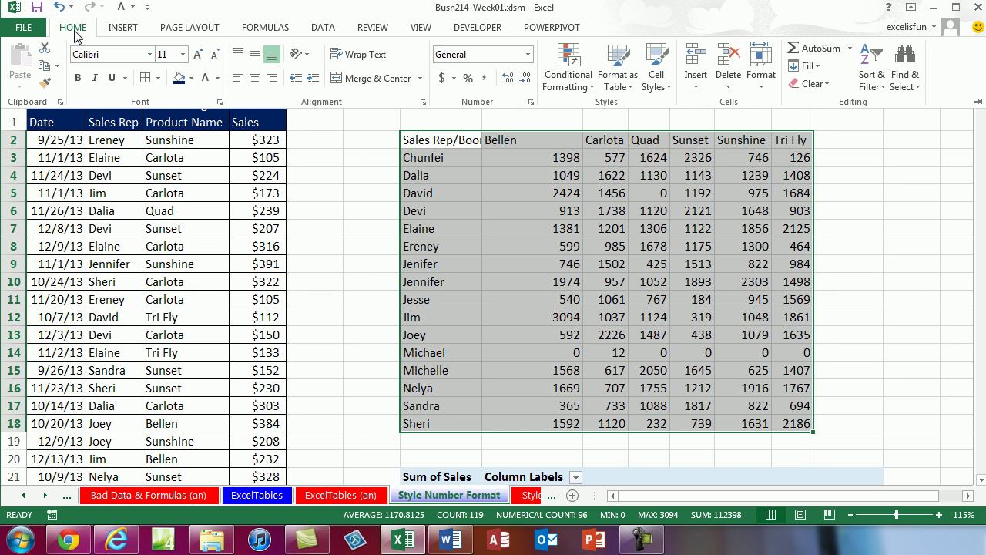
left_click(158, 78)
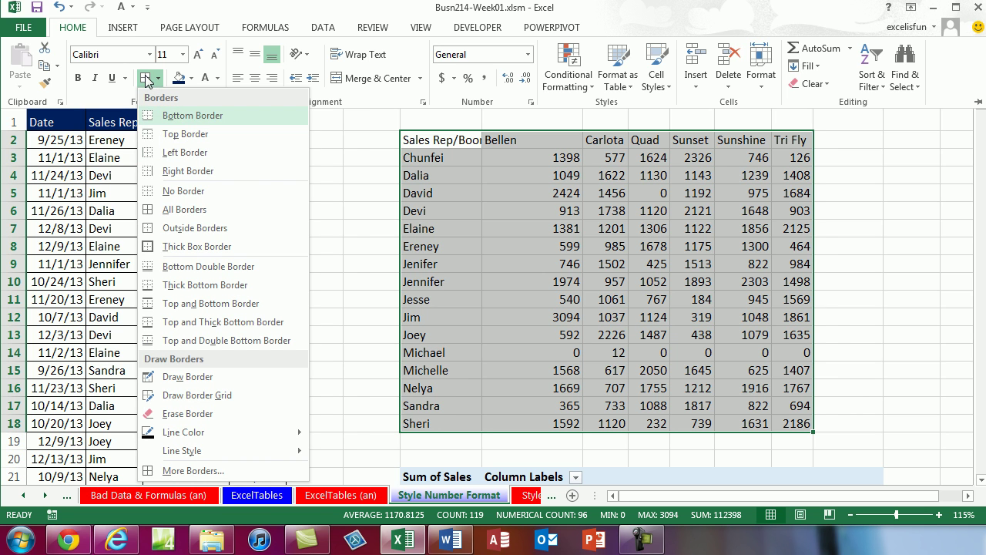
left_click(146, 79)
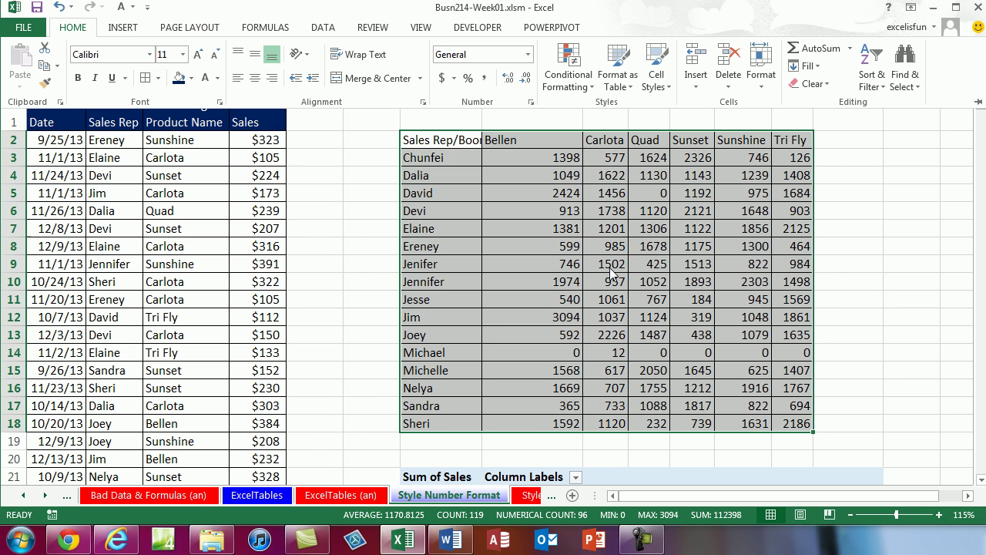
key("ctrl+F1")
left_click(564, 157)
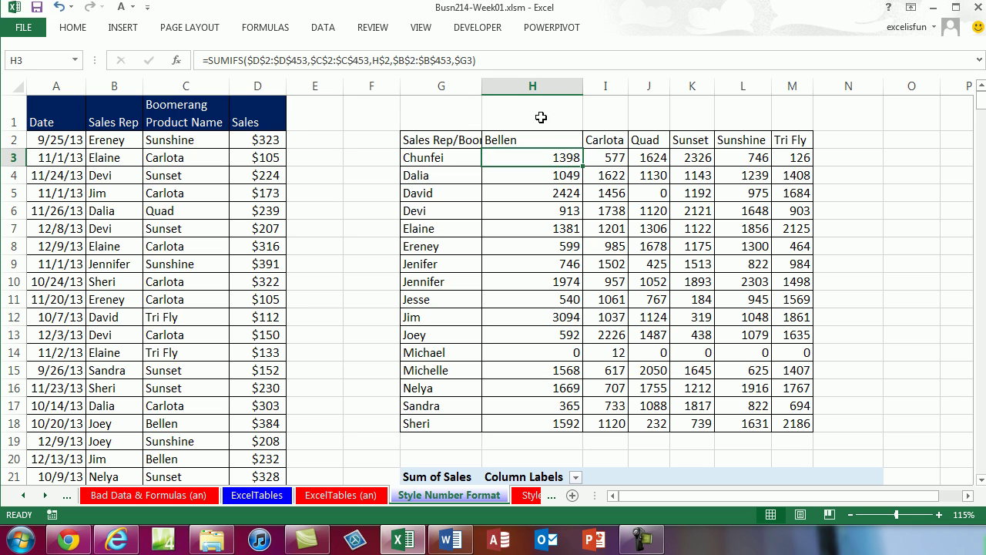
- Move the PivotTable with its surrounding cells, F20:O40, beside the SUMIFS report so the block starts at P2
scroll(616, 163, "down", 4)
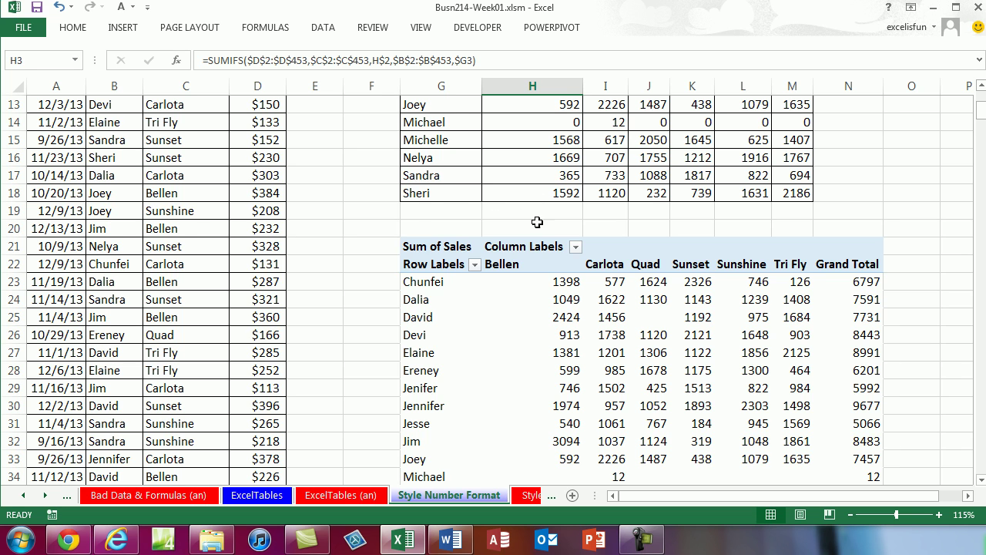
scroll(534, 223, "up", 4)
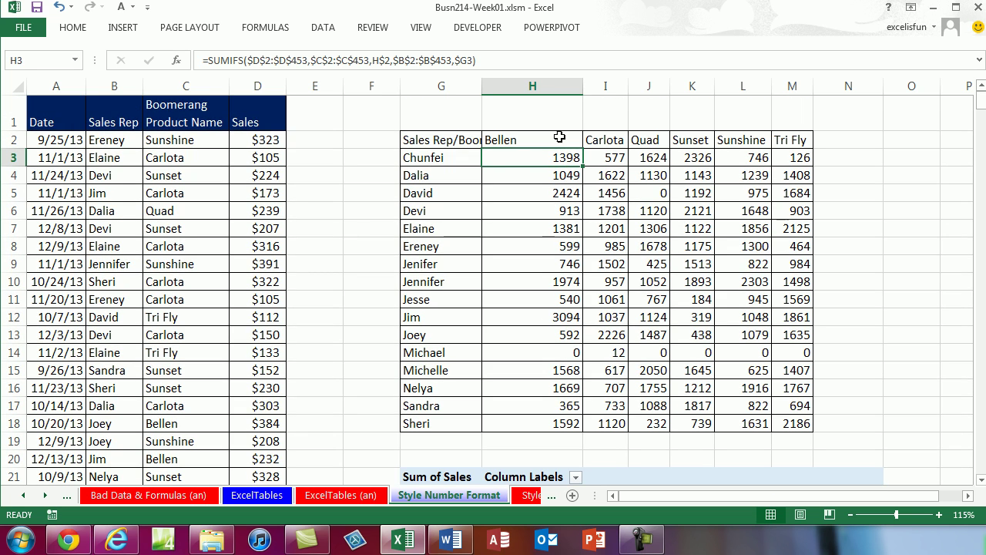
scroll(665, 268, "down", 4)
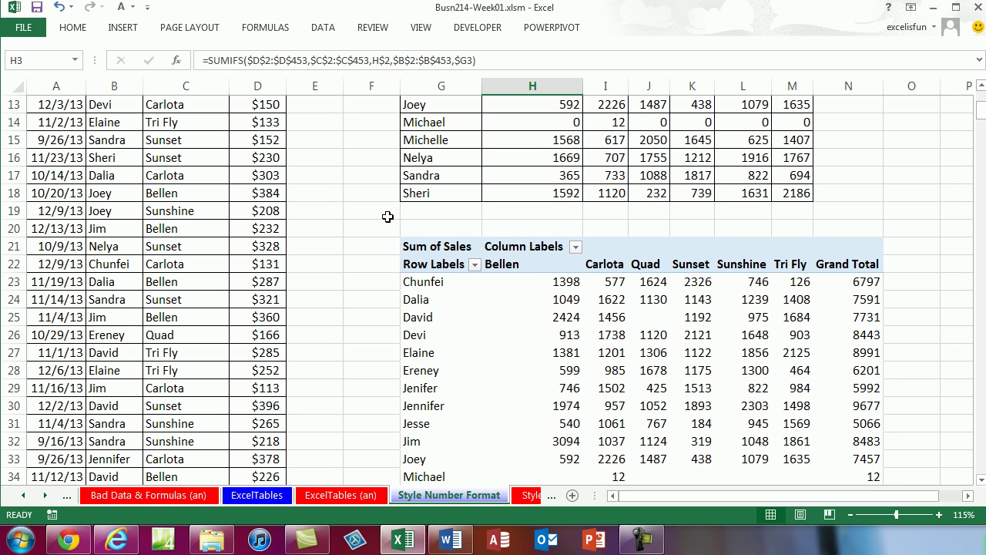
left_click_drag(364, 228, 890, 416)
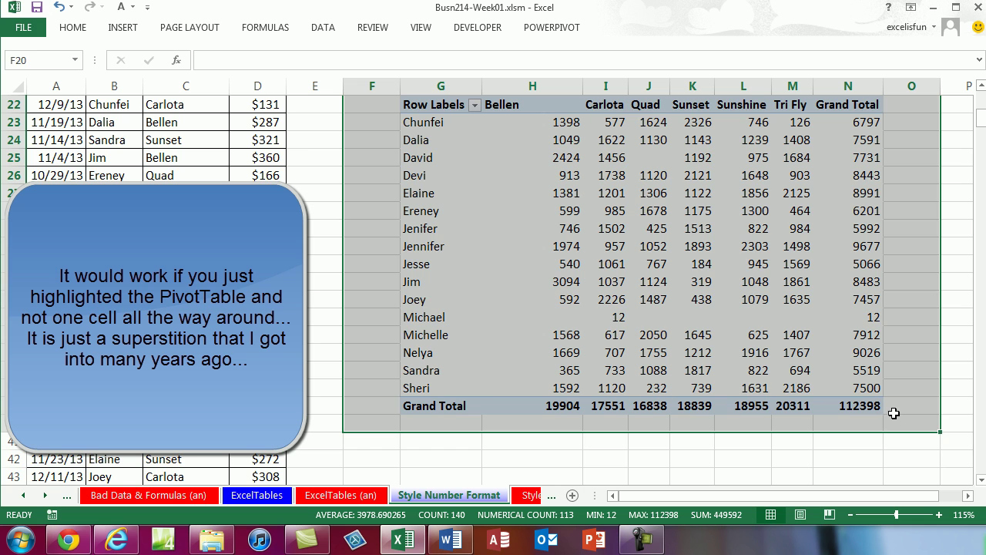
scroll(878, 430, "up", 1)
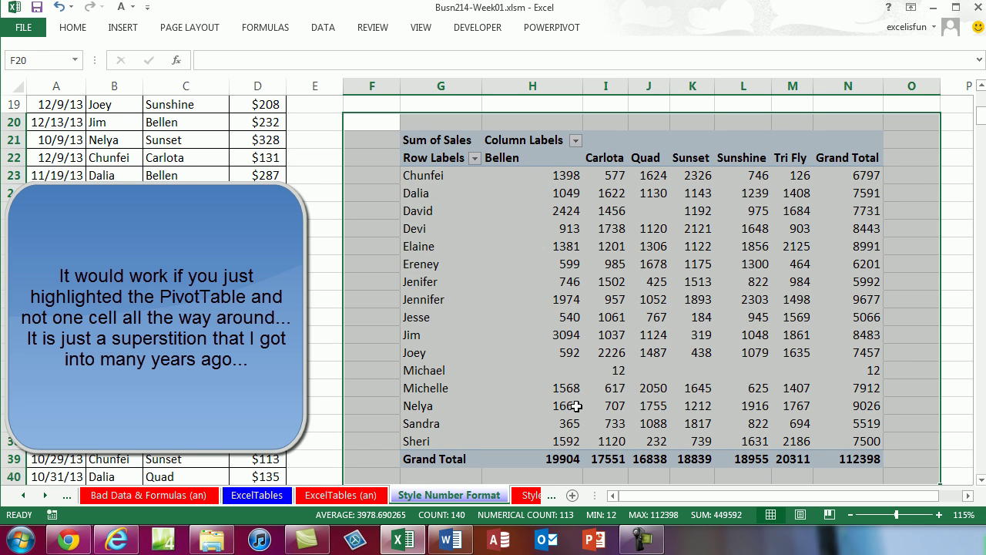
key("ctrl+c")
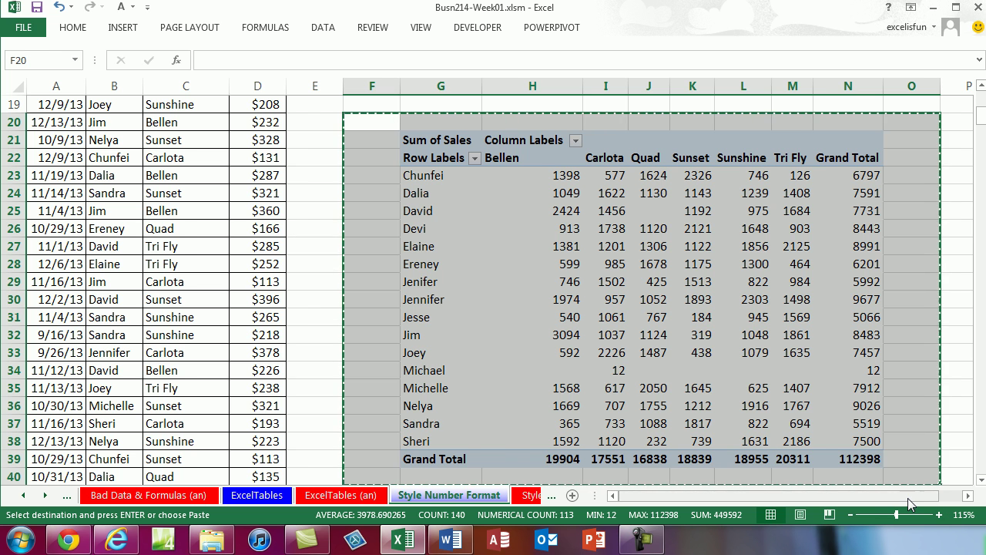
left_click_drag(906, 498, 938, 504)
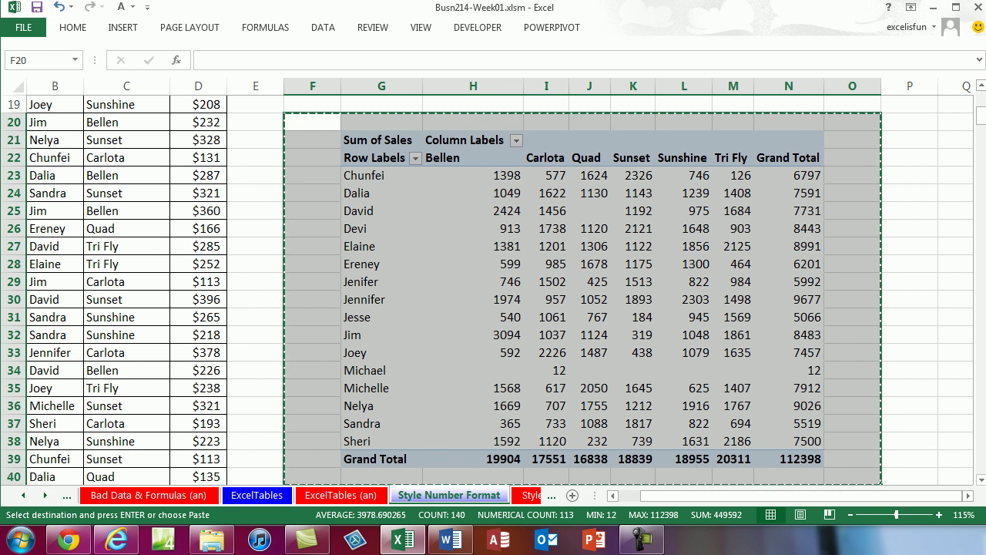
left_click_drag(980, 115, 980, 102)
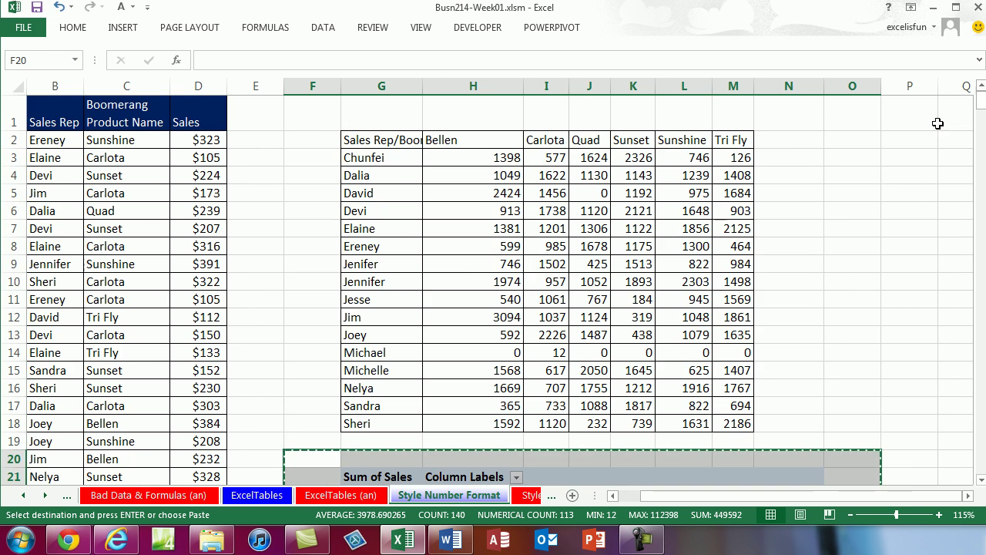
left_click(912, 138)
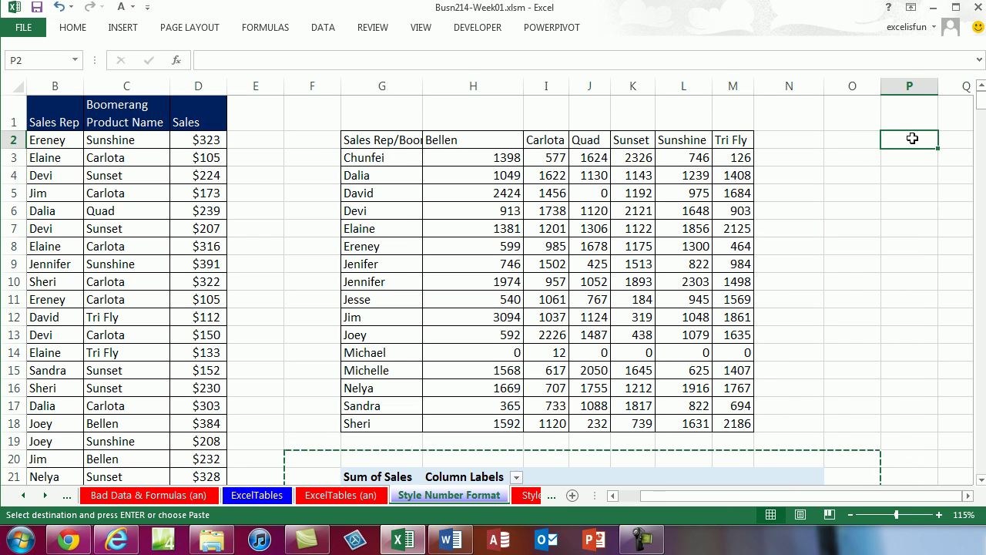
key("Return")
left_click_drag(806, 495, 583, 240)
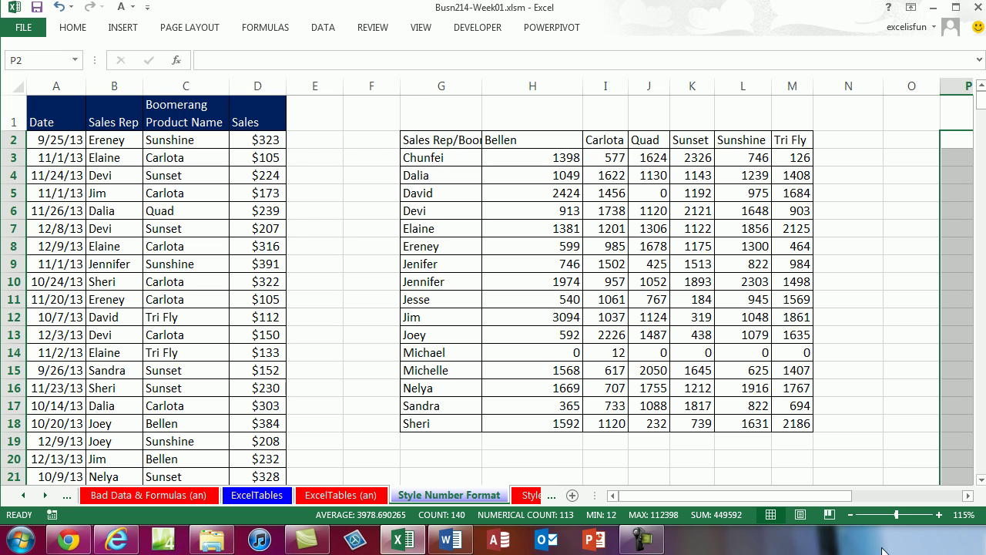
left_click_drag(832, 496, 566, 179)
- Widen column G to fit the Sales Rep/Boom header in G2
left_click(473, 139)
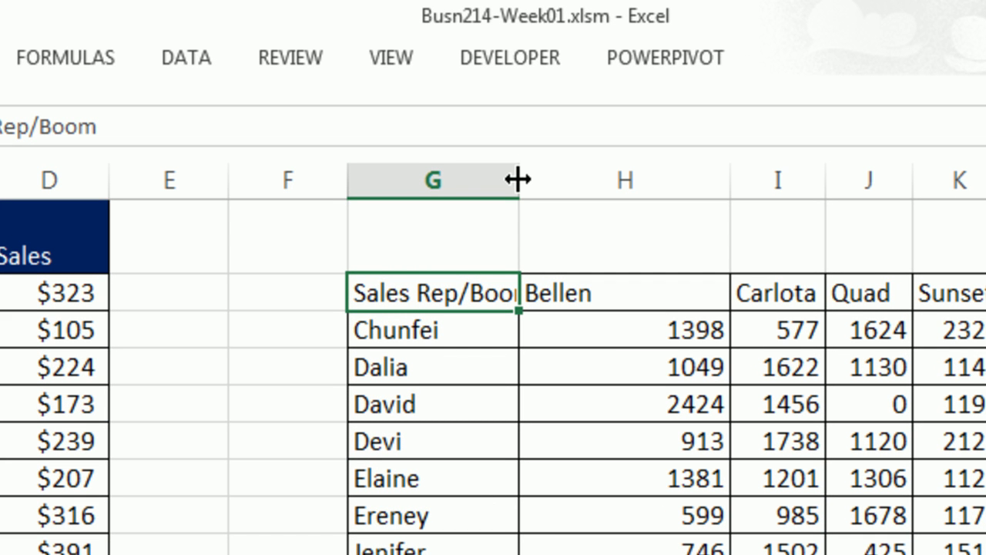
left_click_drag(518, 179, 676, 185)
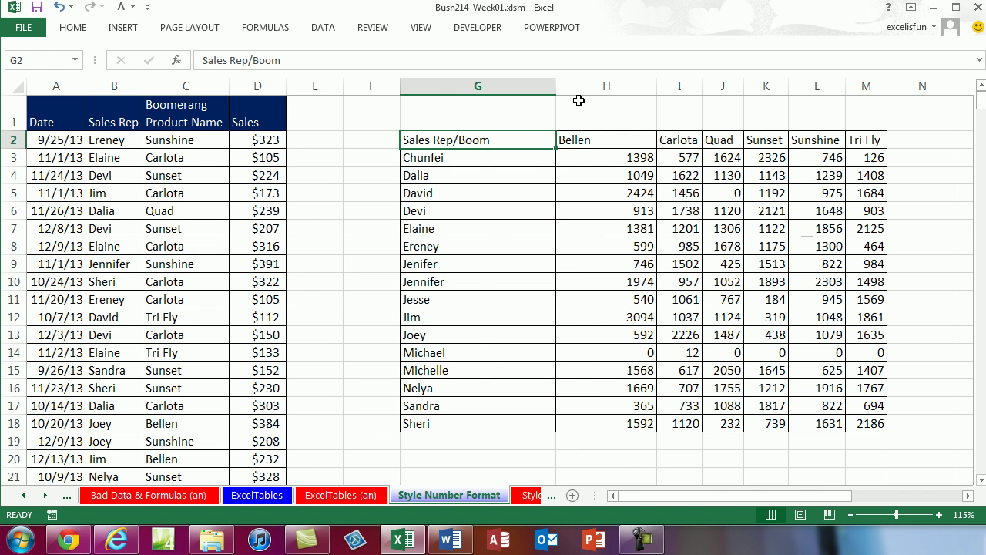
key("ctrl+z")
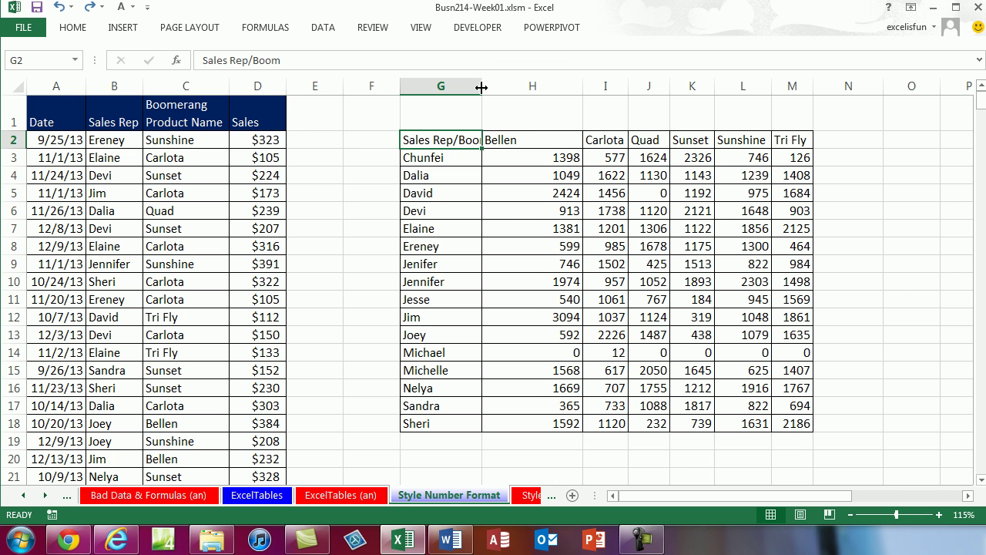
left_click_drag(481, 87, 496, 91)
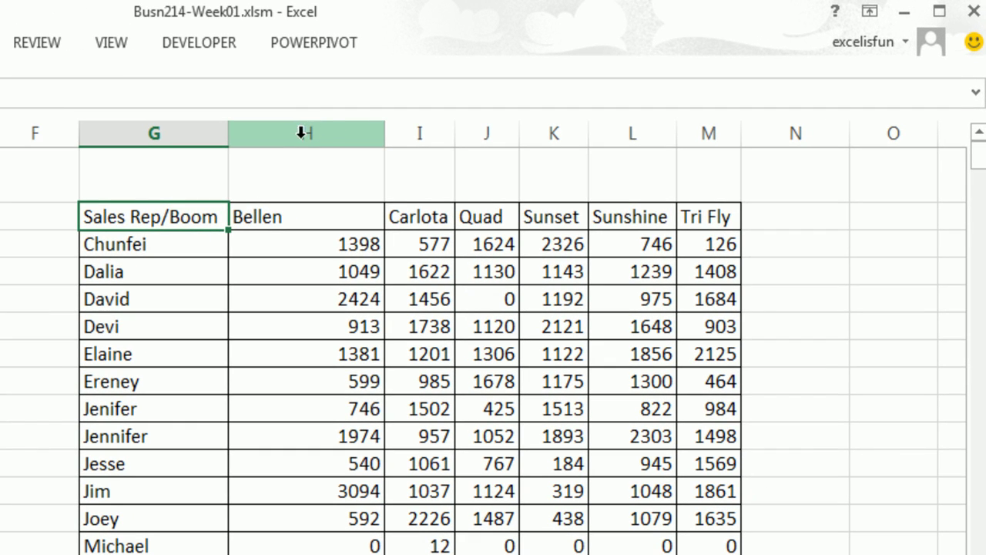
- Autofit columns H to M and give them all one equal width that fits the Sunshine header
left_click_drag(328, 134, 713, 117)
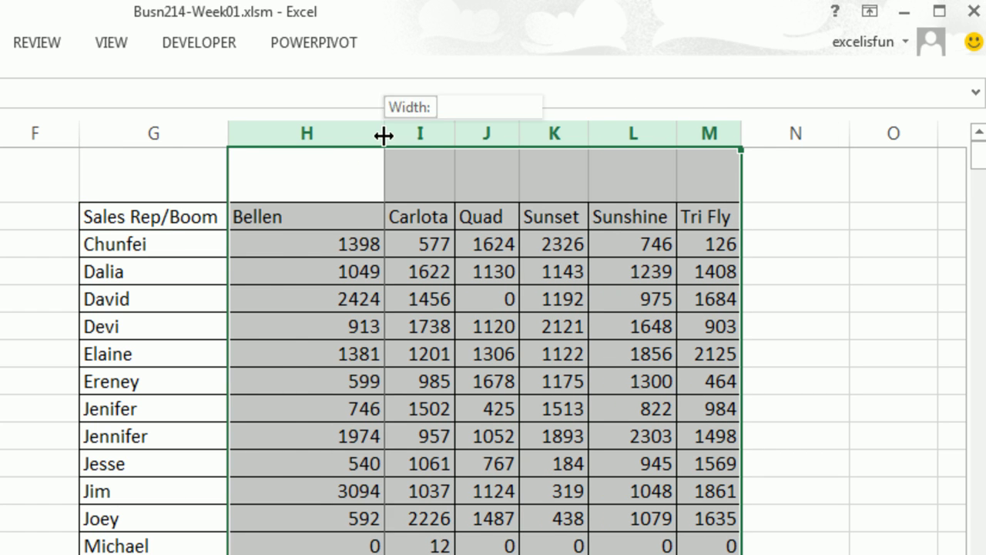
double_click(384, 136)
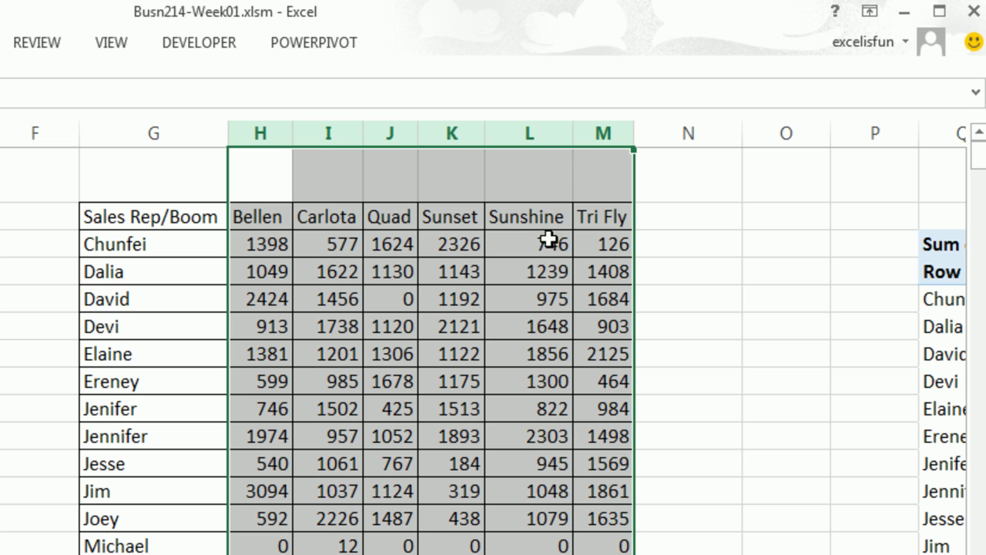
left_click_drag(567, 133, 571, 134)
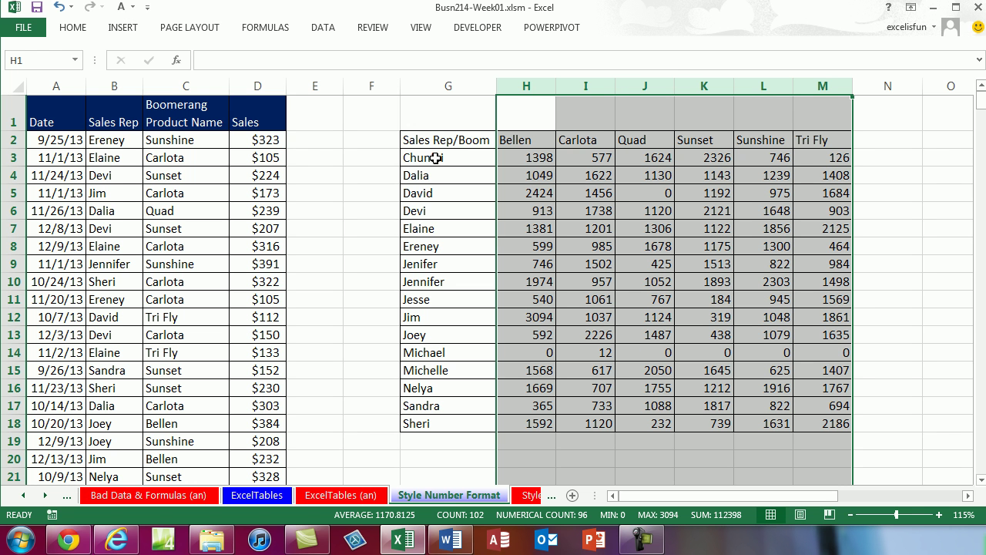
left_click_drag(436, 158, 448, 423)
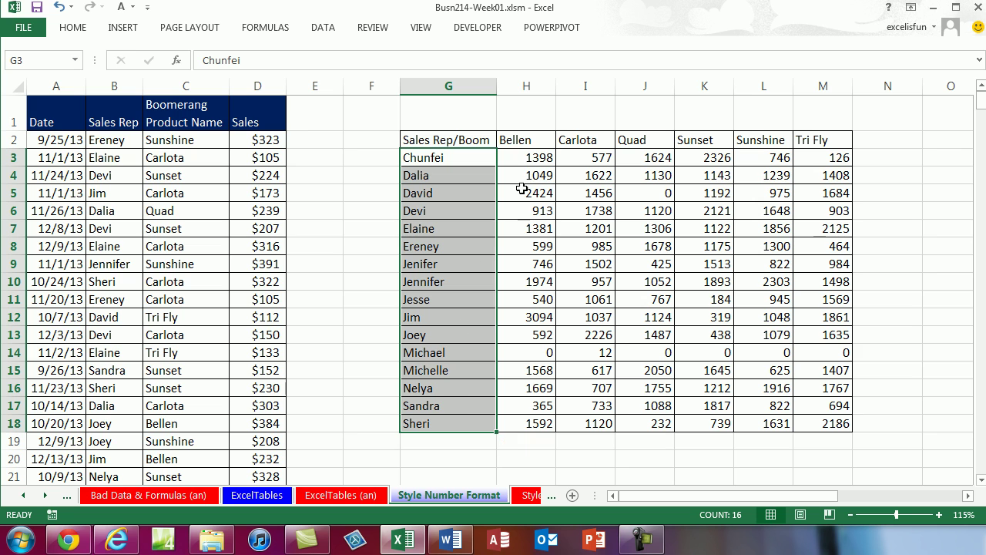
left_click_drag(536, 146, 814, 141)
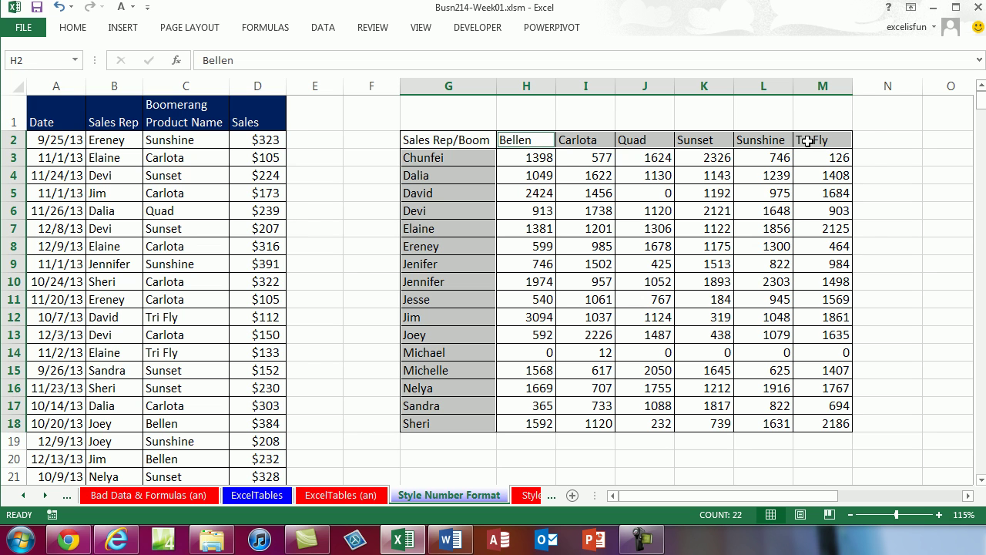
left_click(642, 175)
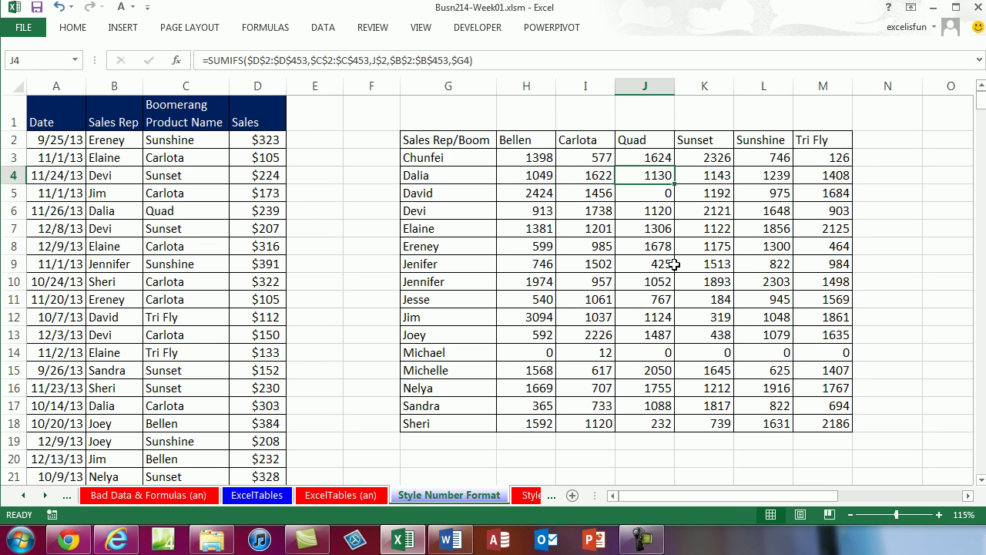
left_click(639, 264, "shift")
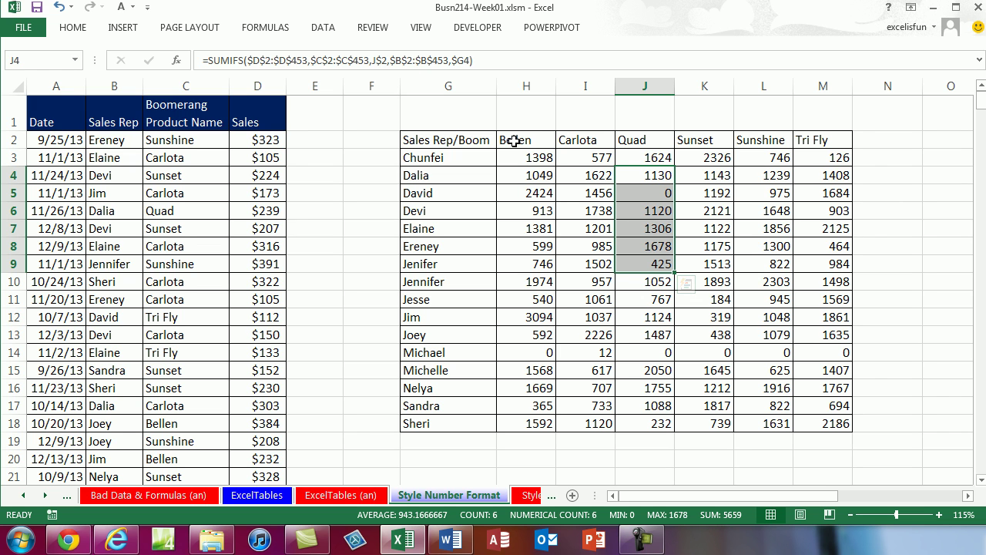
- Select the product headers H2:M2 together with the sales rep names G3:G18, and expand the ribbon
left_click_drag(514, 141, 829, 136)
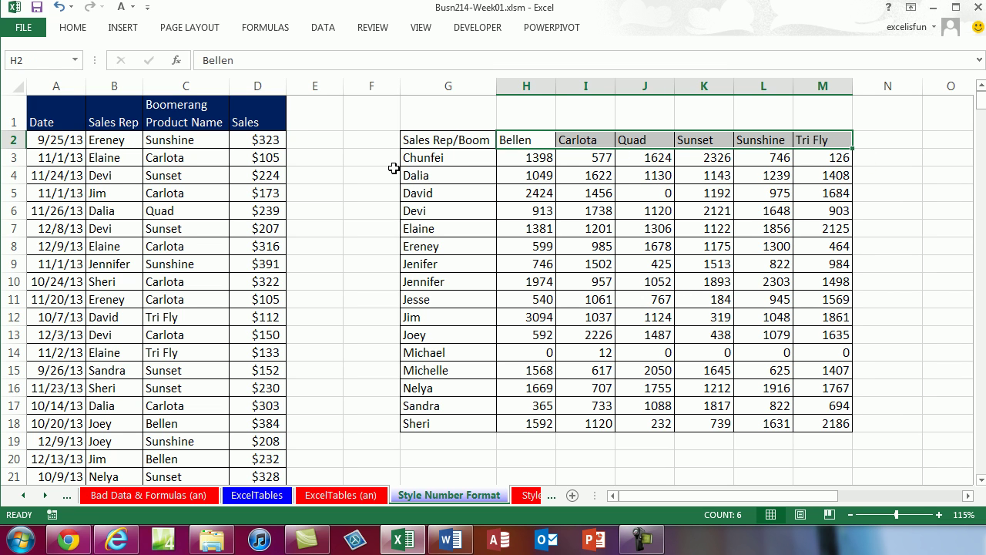
left_click_drag(427, 158, 448, 421)
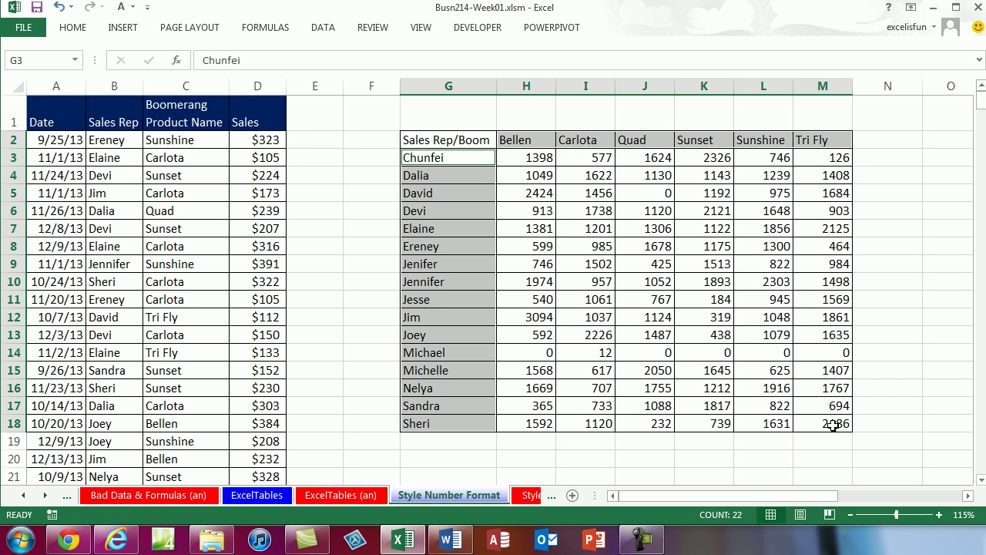
right_click(69, 30)
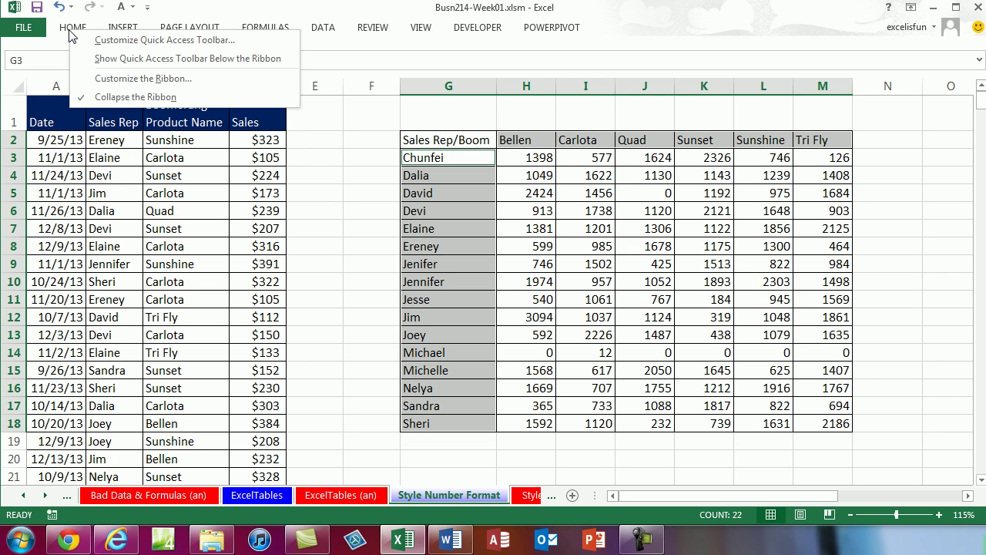
left_click(114, 97)
key("ctrl+F1")
key("ctrl+F1")
key("ctrl+F1")
key("ctrl+F1")
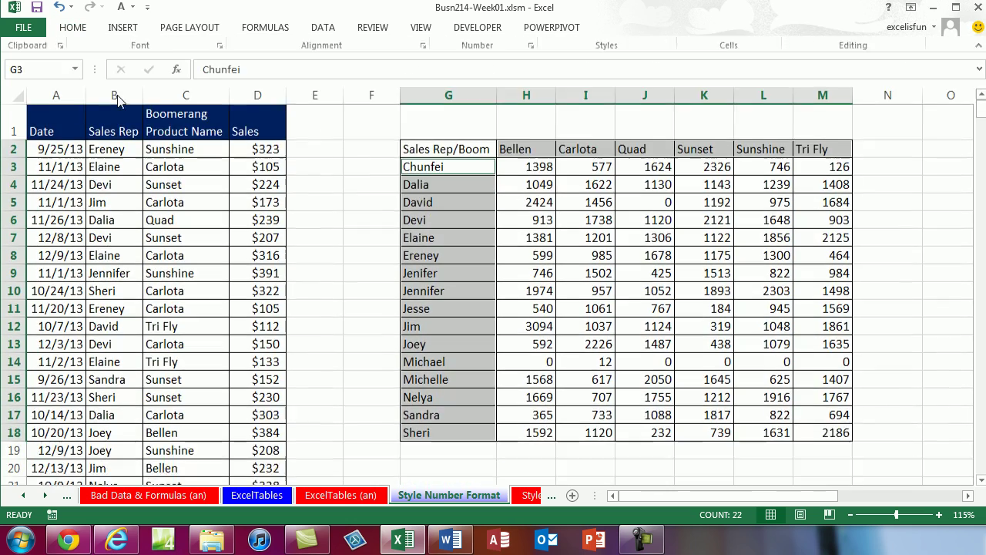
key("ctrl+F1")
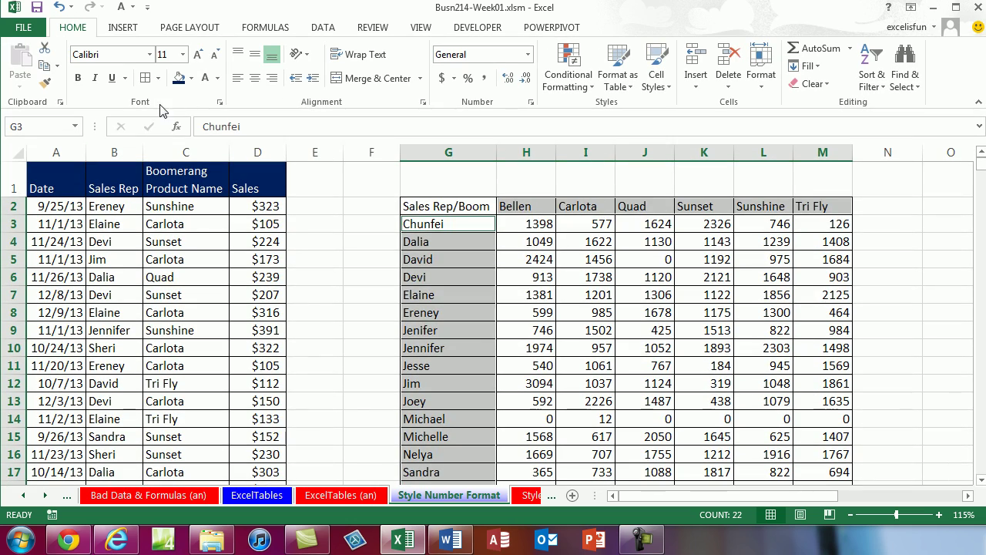
- Format the selected product headers and sales rep names with a dark blue fill and white font
left_click(191, 79)
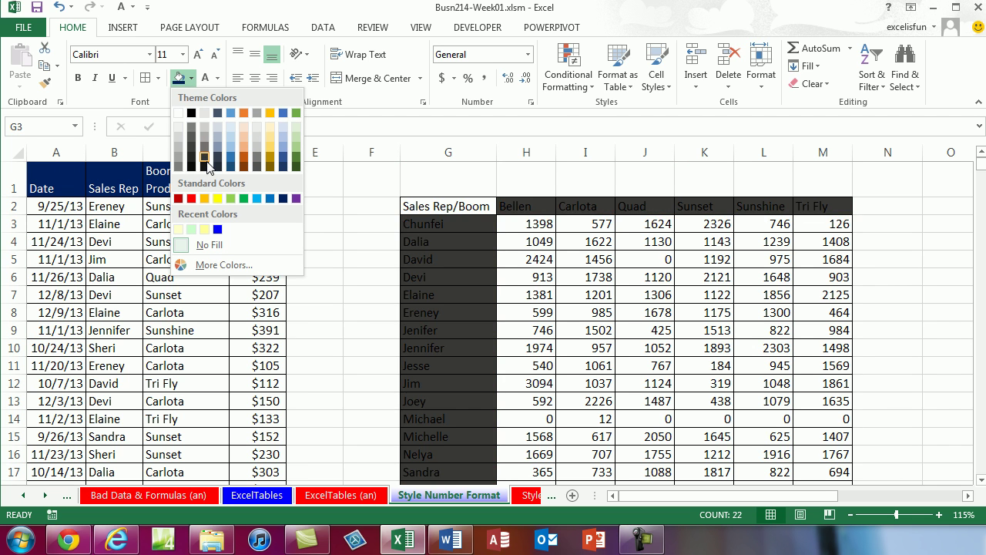
left_click(179, 80)
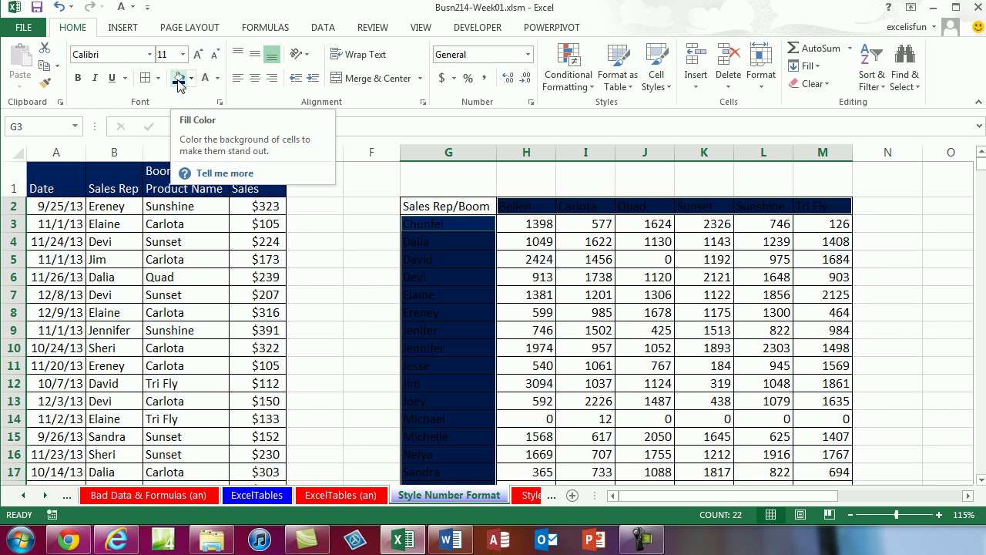
left_click(218, 78)
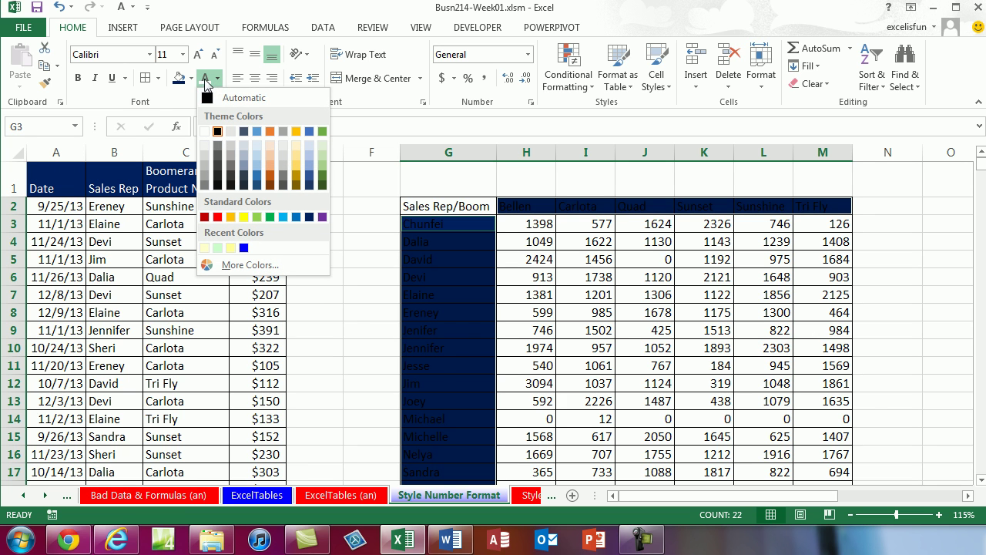
left_click(206, 80)
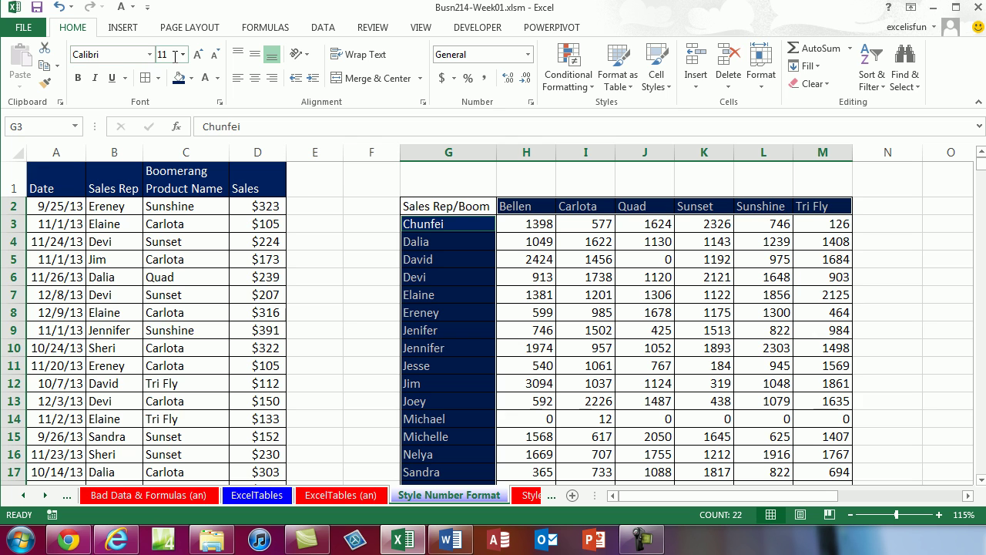
- Format the corner label Sales Rep/Boom in G2 with a standard blue fill and white font
left_click(478, 207)
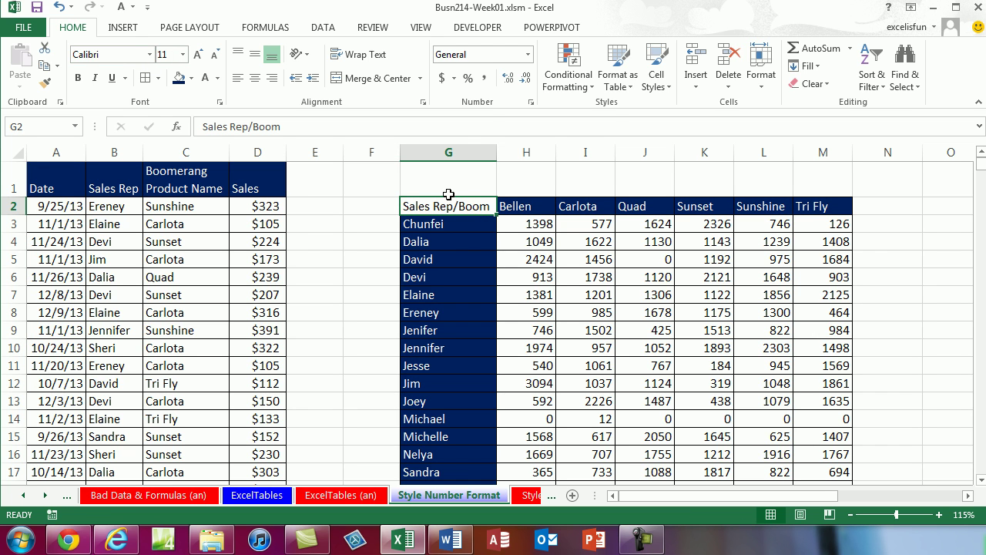
left_click(191, 78)
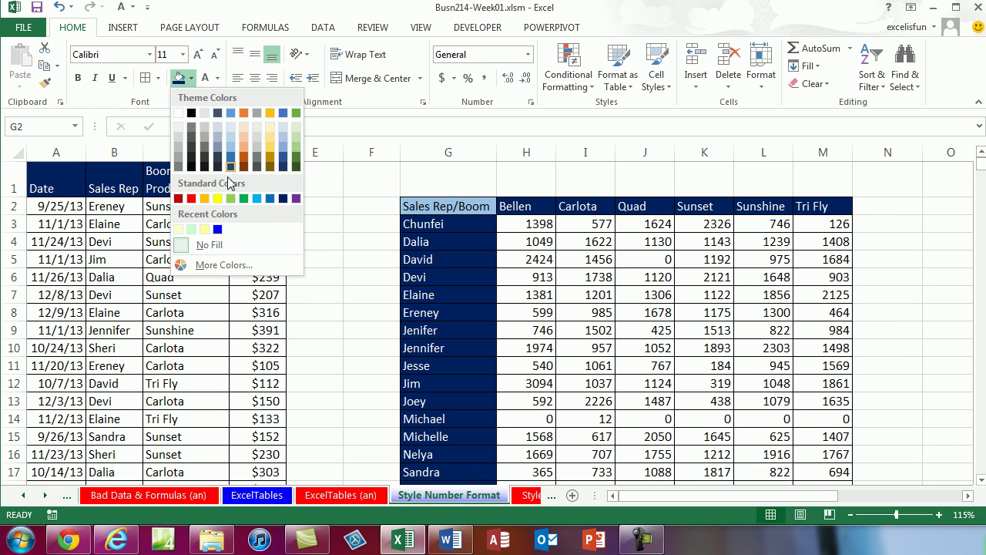
left_click(270, 199)
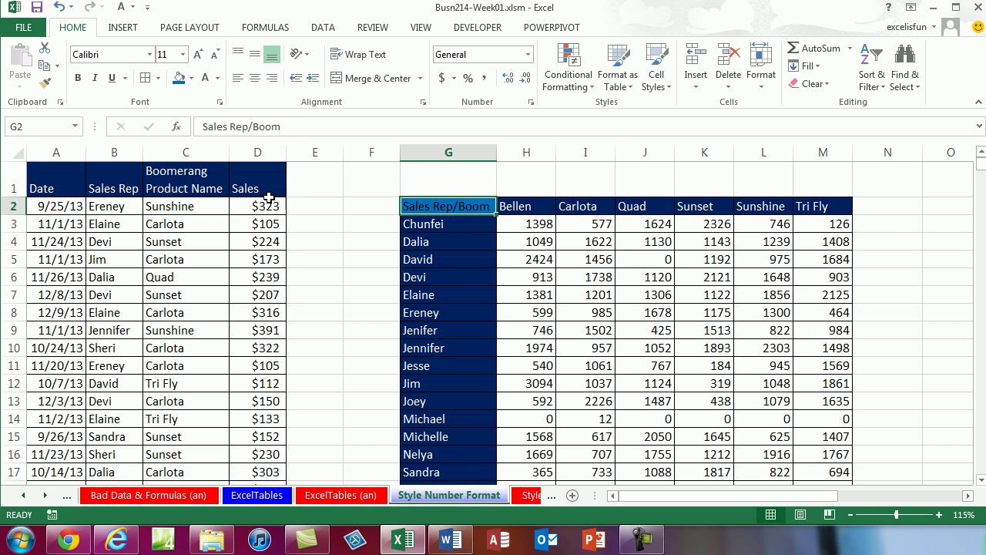
left_click(205, 80)
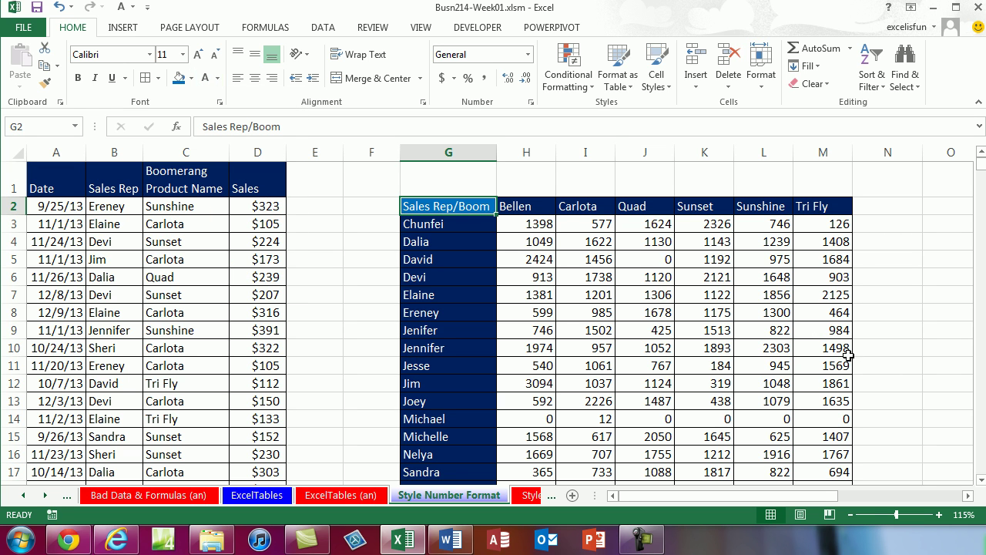
- Select the SUMIFS values H3:M18, and try selecting the whole report range G2:M18 from a single cell
scroll(641, 232, "down", 1)
scroll(650, 254, "up", 1)
left_click_drag(517, 227, 831, 452)
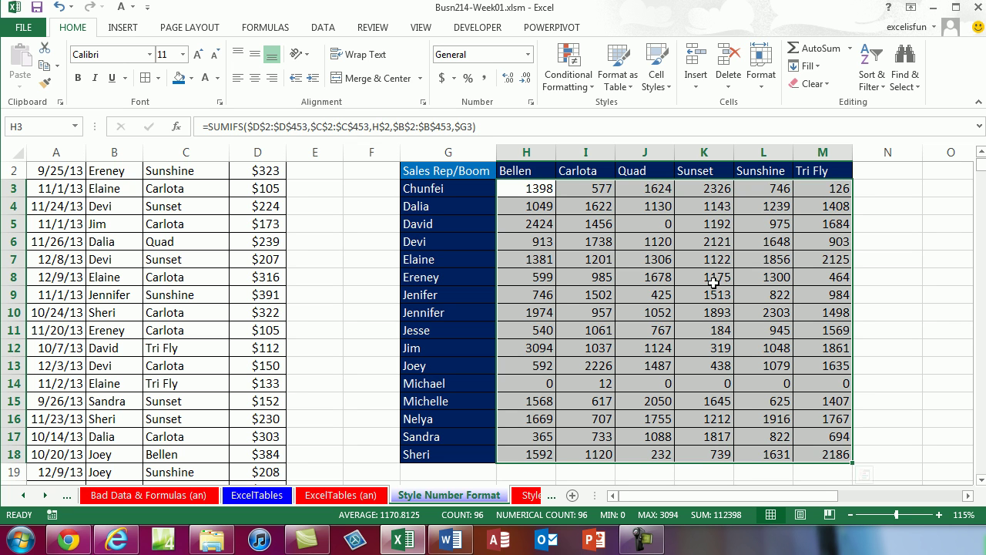
left_click(520, 189)
key("ctrl+shift+8")
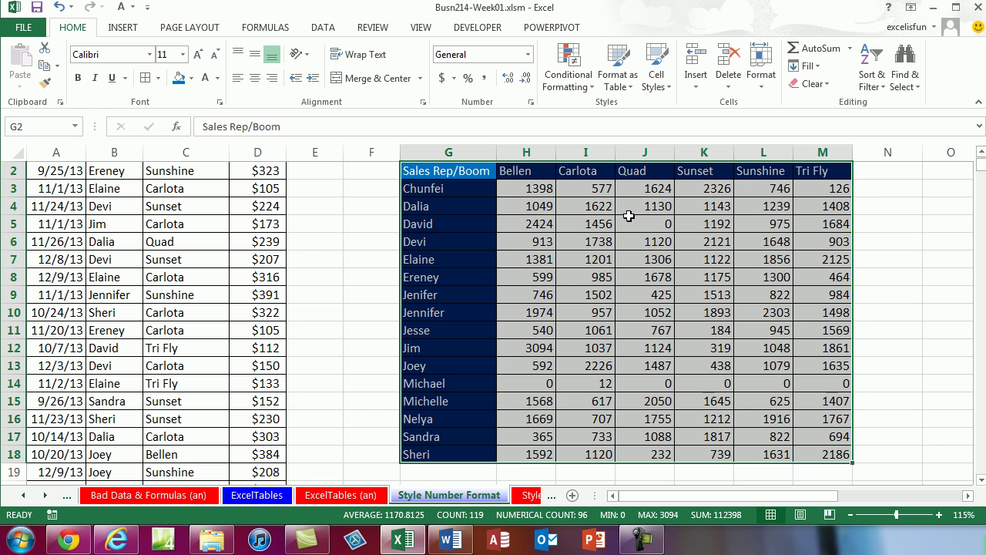
- Starting from H3 alone, extend the selection across to column M and down to row 18
key("ctrl+c")
left_click(536, 189)
mouse_move(536, 189)
left_mouse_down()
mouse_move(763, 206)
mouse_move(824, 291)
mouse_move(818, 385)
mouse_move(832, 359)
mouse_move(770, 207)
mouse_move(539, 189)
left_mouse_up()
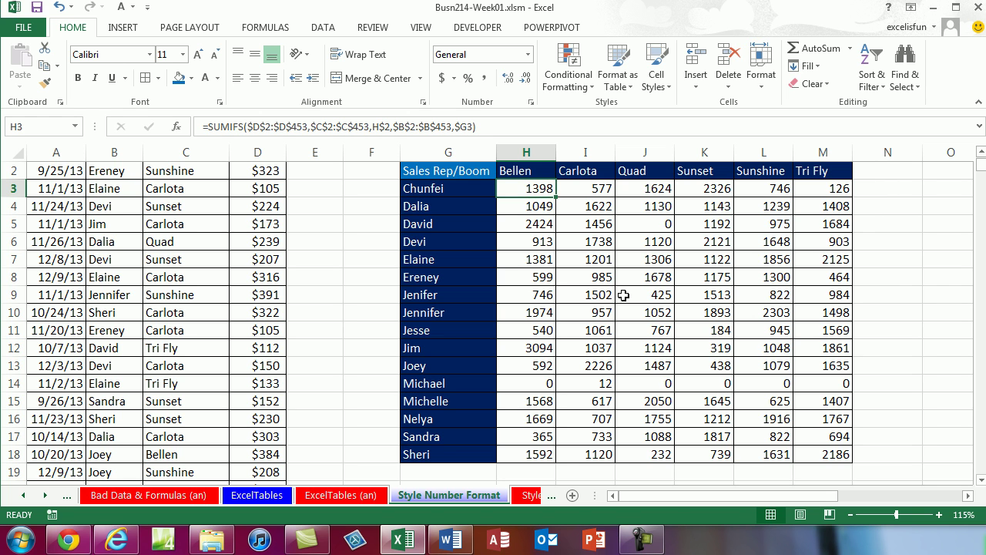
key("ctrl+shift+Right")
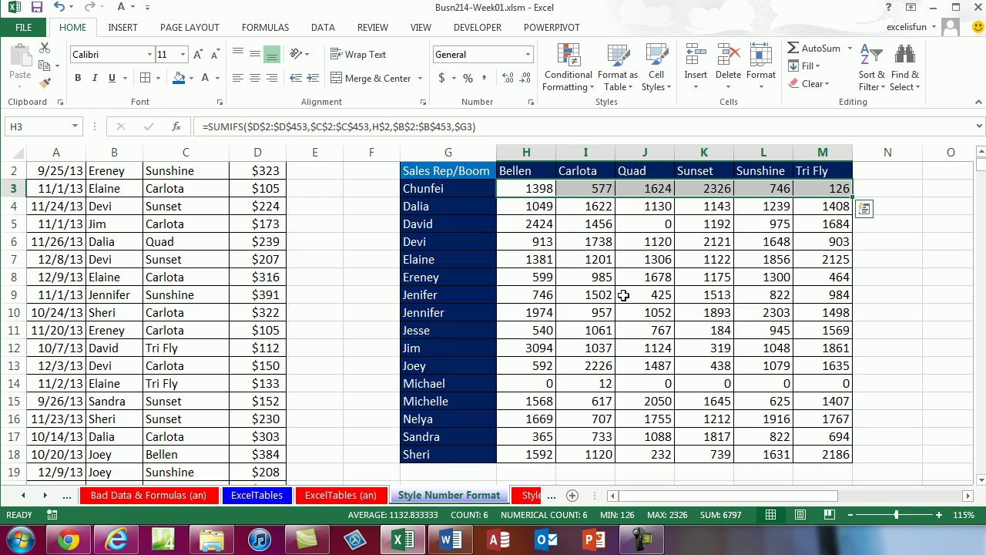
key("ctrl+shift+Down")
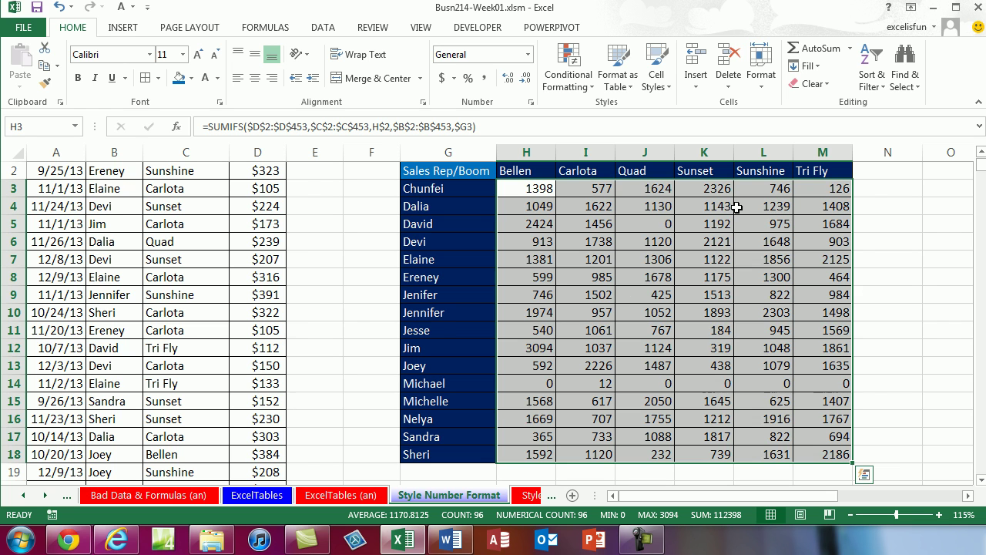
- Format the SUMIFS values H3:M18 as Currency with the $ symbol and 0 decimal places
left_click(540, 193)
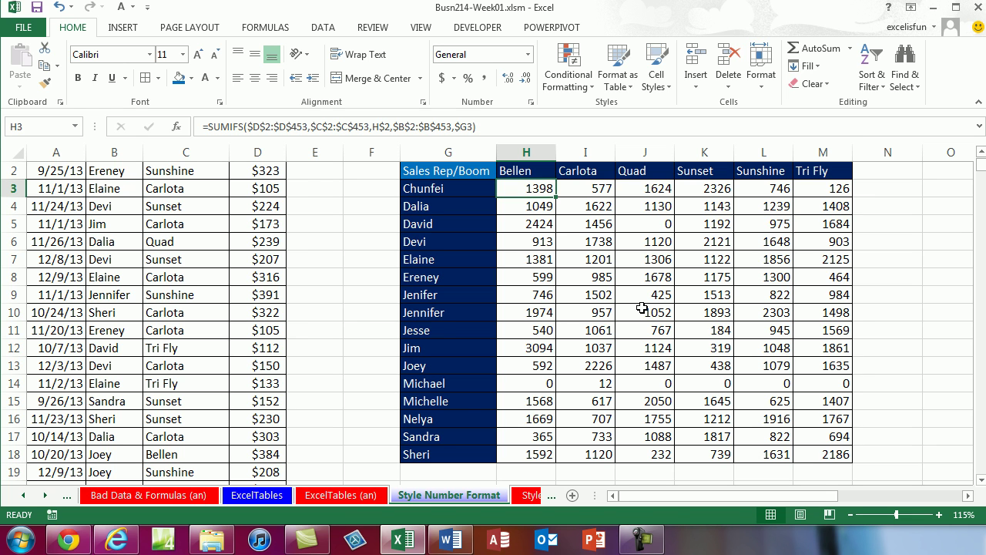
key("ctrl+shift+Right")
key("ctrl+shift+Down")
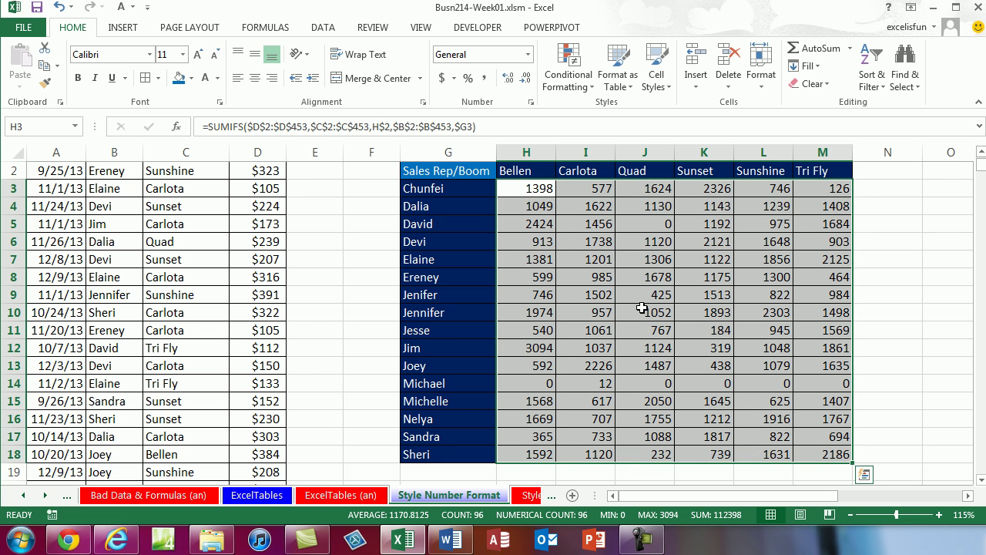
key("ctrl+1")
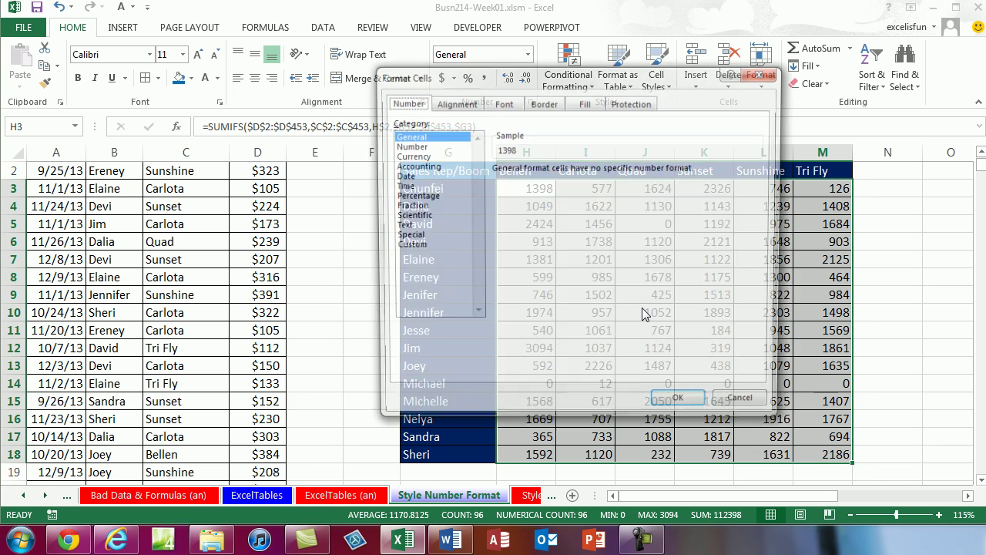
key("Down")
key("Down")
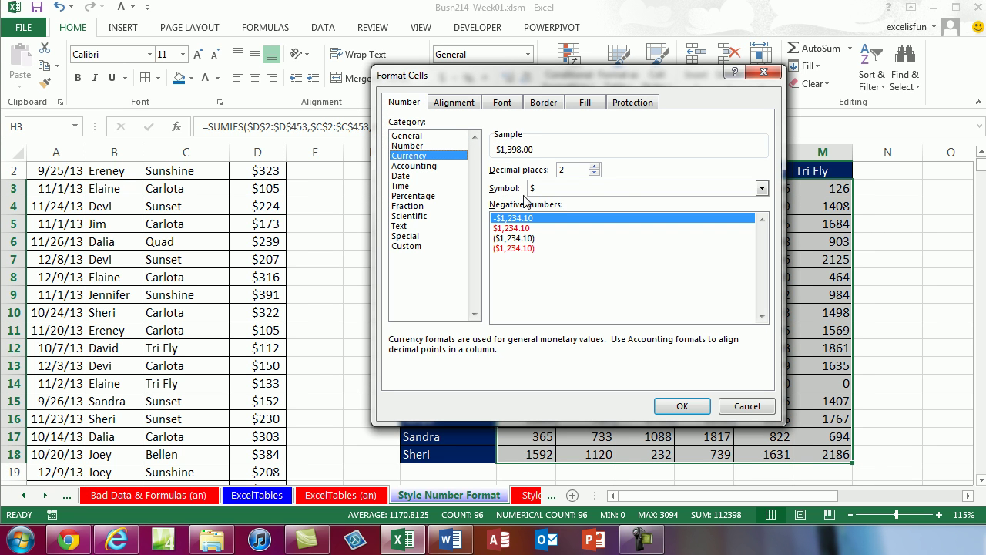
left_click(594, 173)
left_click(594, 174)
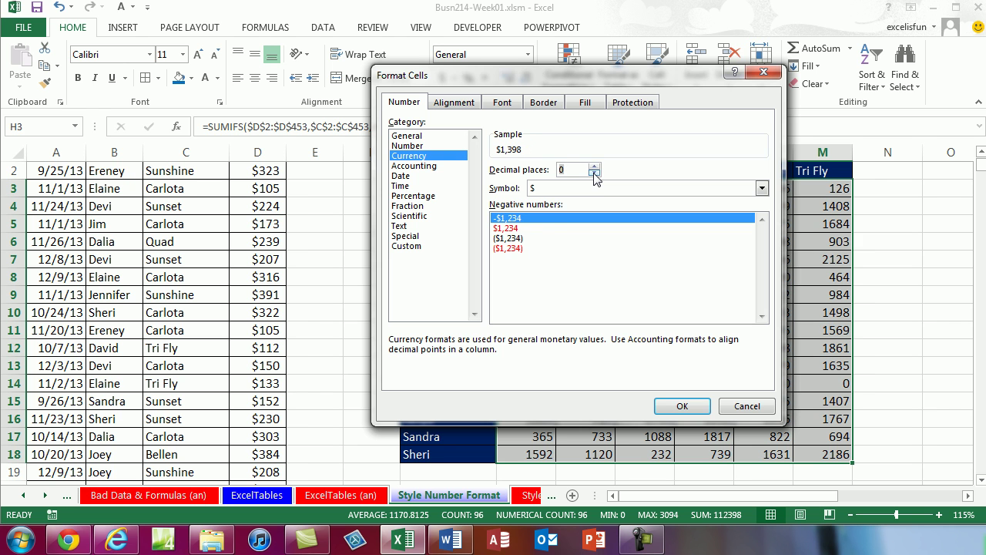
left_click(693, 406)
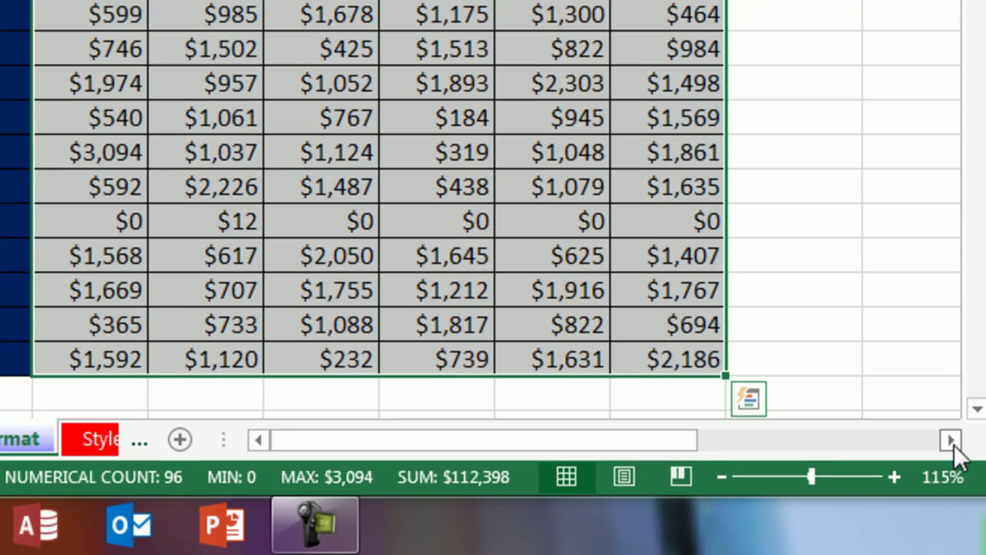
- Select the PivotTable's values R5:X20 to examine their sum, and deselect them on an empty cell
left_click(951, 441)
left_click_drag(951, 443, 951, 440)
left_click(976, 408)
left_click(976, 408)
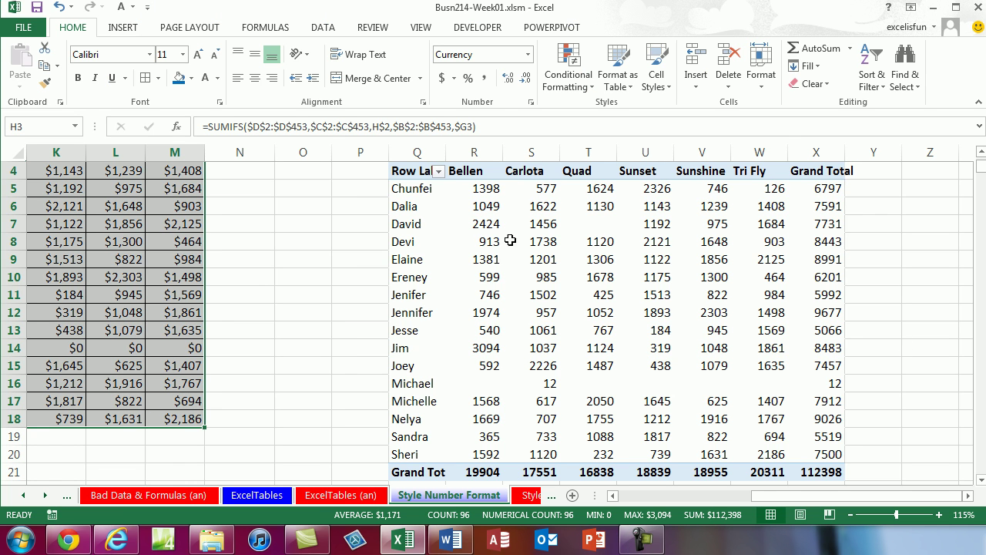
left_click_drag(479, 188, 812, 454)
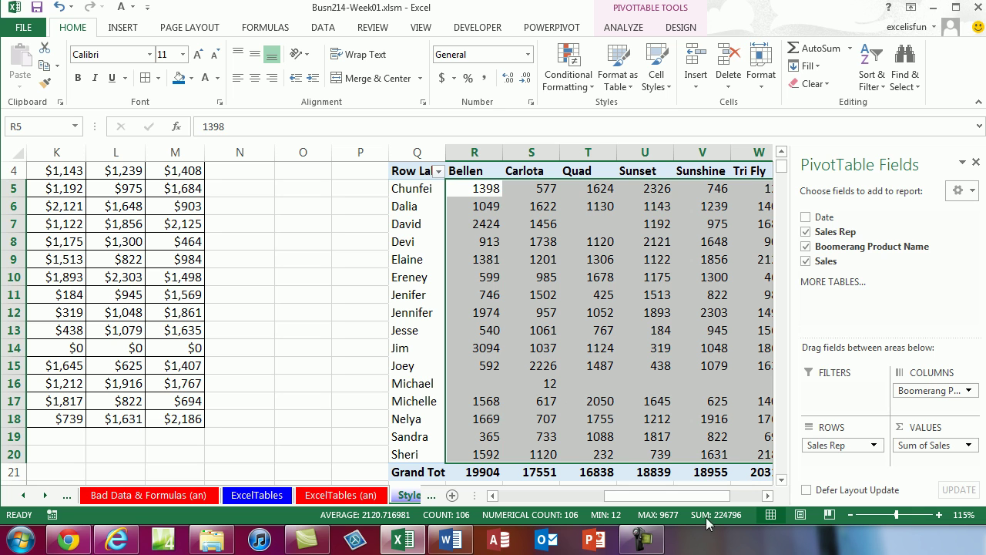
mouse_move(590, 288)
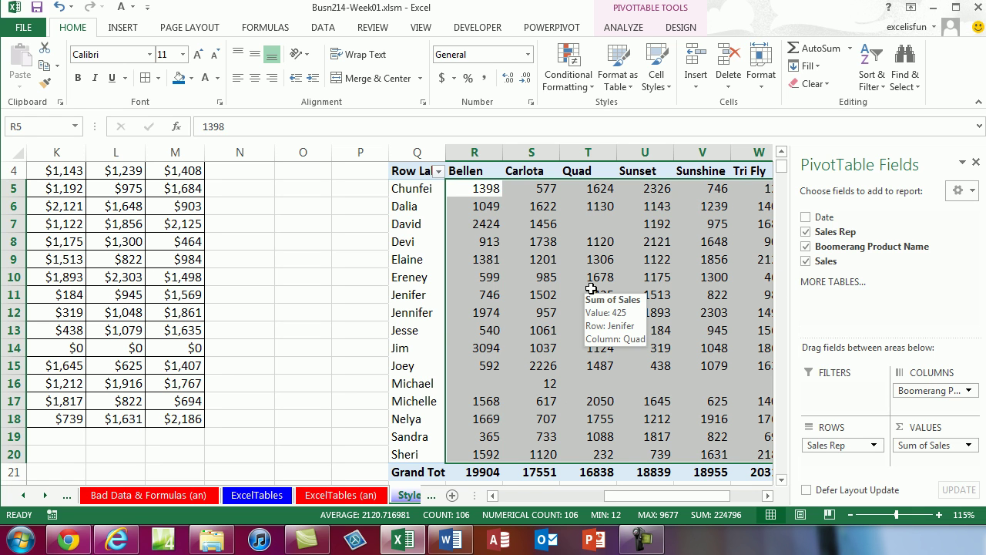
left_click(346, 240)
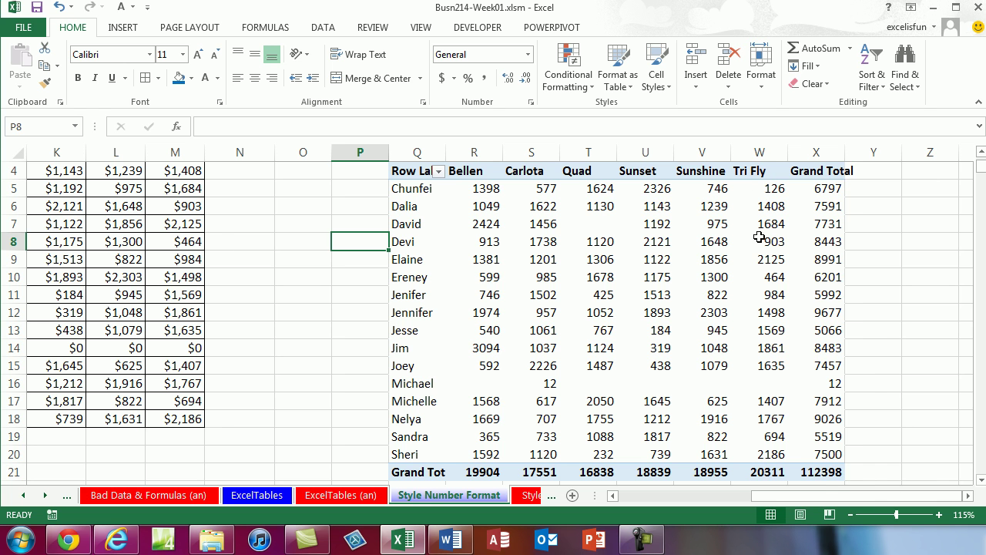
- Zoom the sheet out to 100% and widen column Q so the PivotTable's row headings fit
scroll(746, 143, "down", 2)
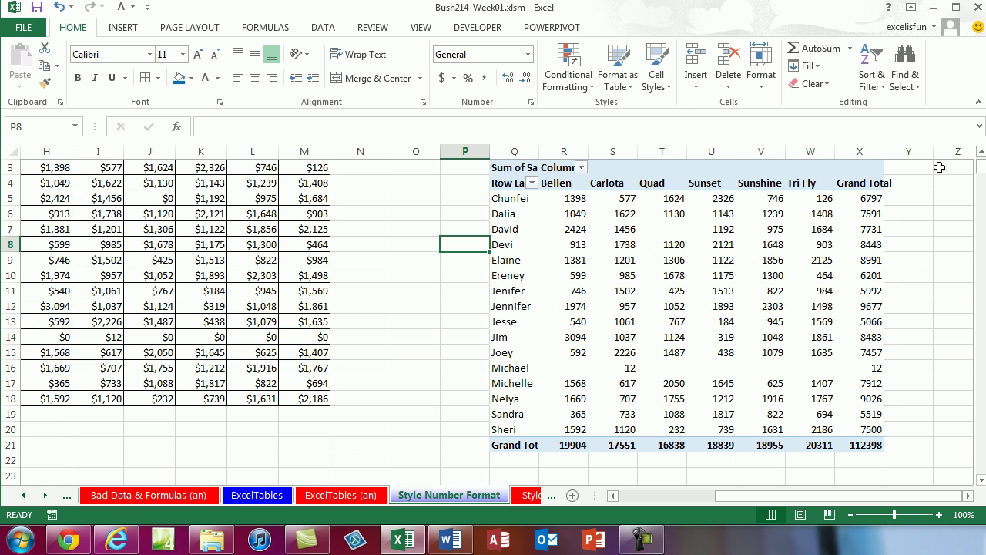
left_click(980, 152)
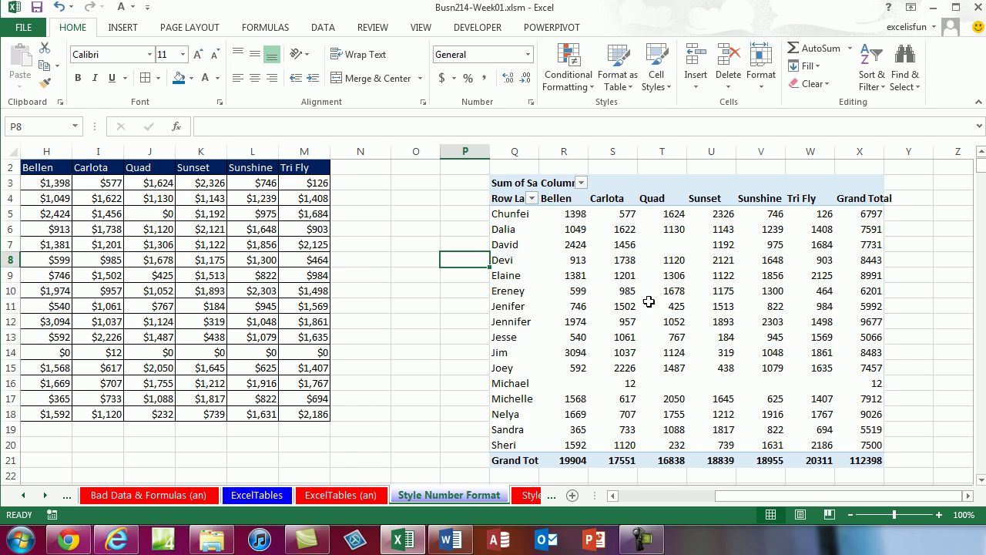
left_click_drag(546, 151, 562, 151)
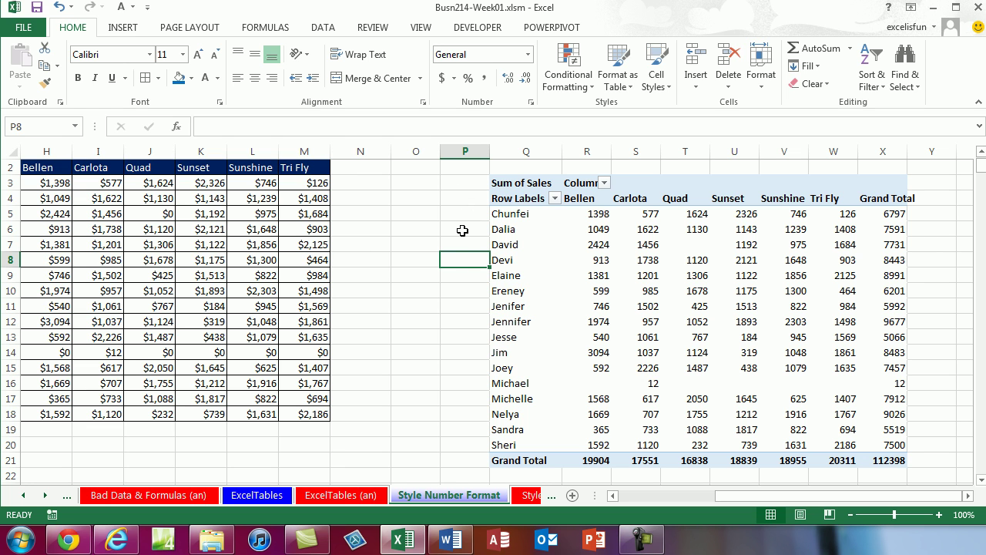
- Show the PivotTable's report layout in Tabular Form so the actual field names appear as headings
left_click(585, 260)
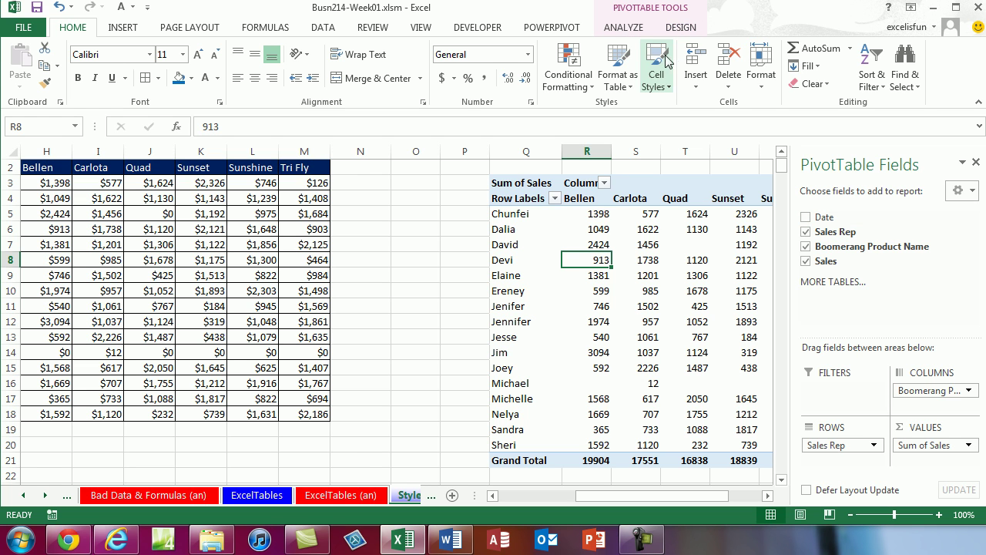
left_click(622, 30)
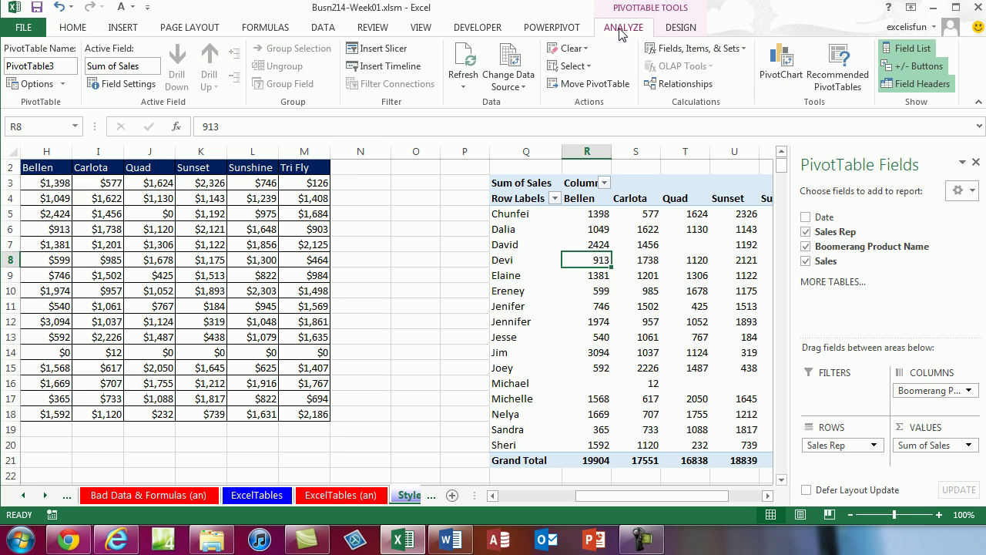
left_click(681, 29)
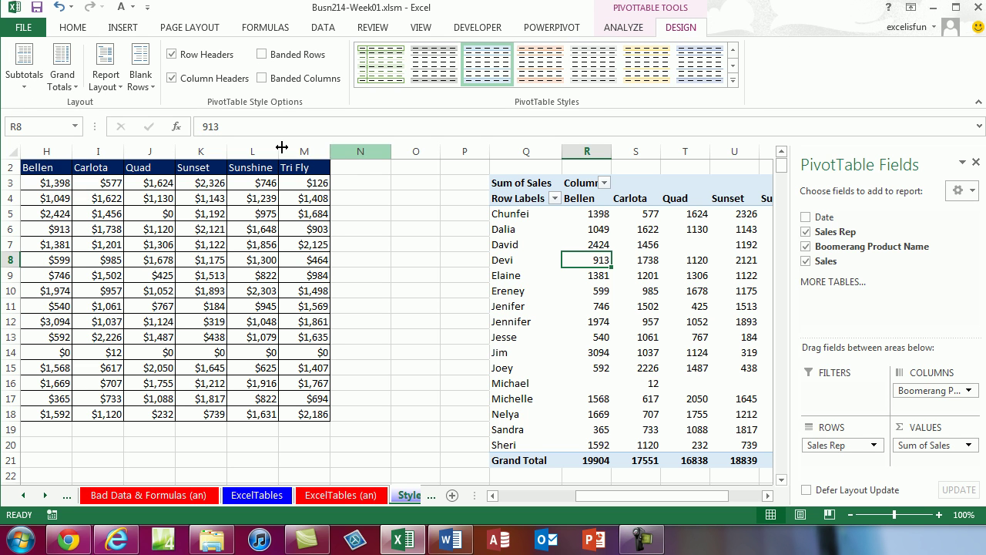
left_click(117, 87)
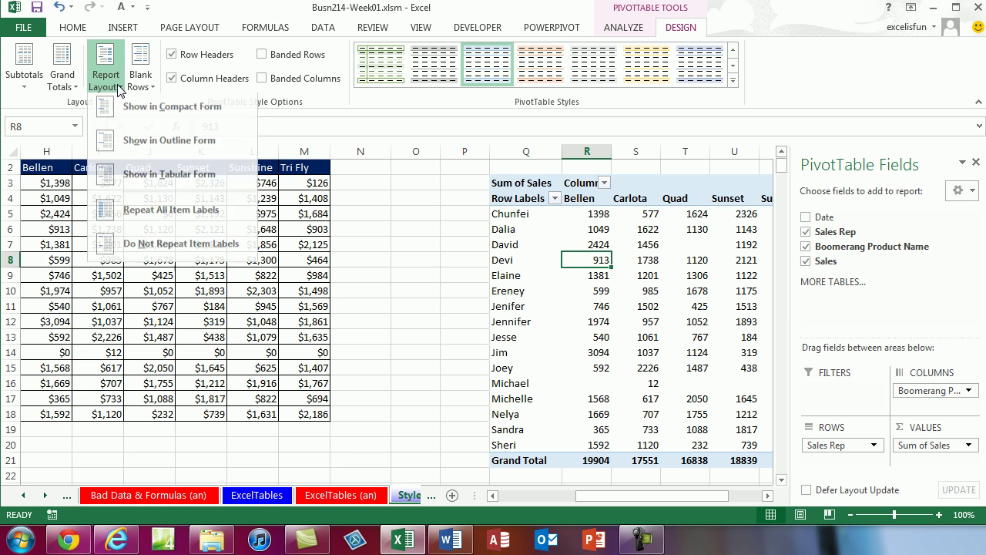
left_click(129, 184)
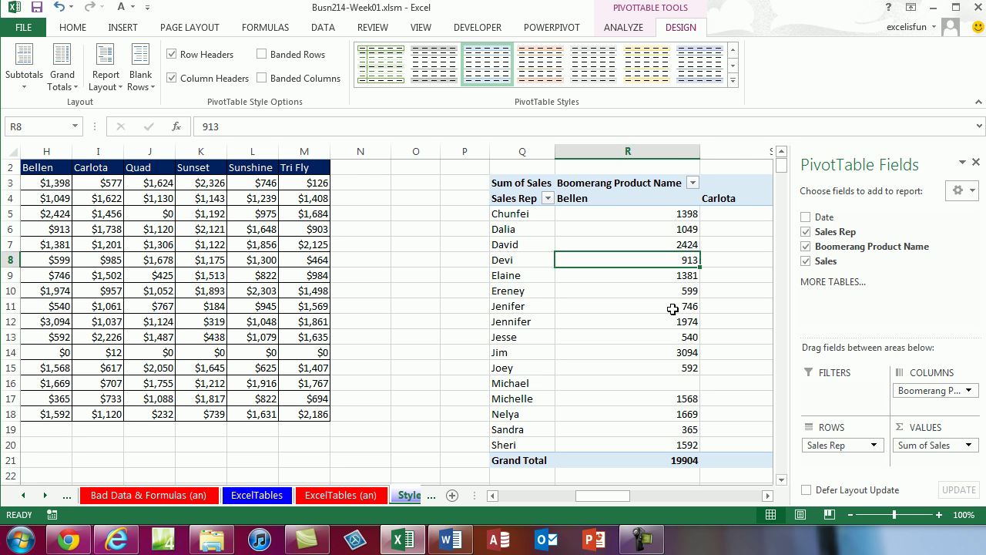
- Give the PivotTable's columns R to X one equal, narrower width that fits the Grand Total header
left_click(767, 495)
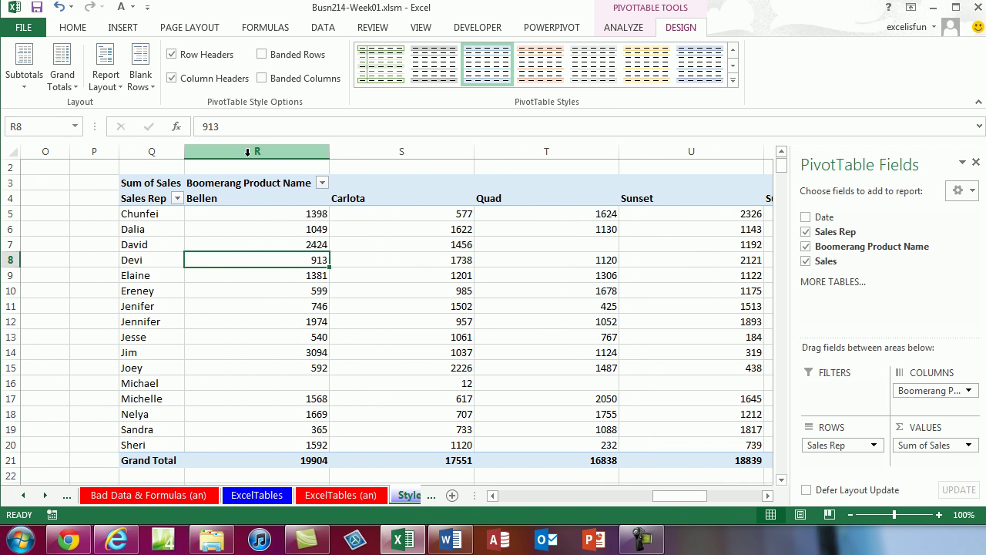
left_click_drag(246, 152, 651, 164)
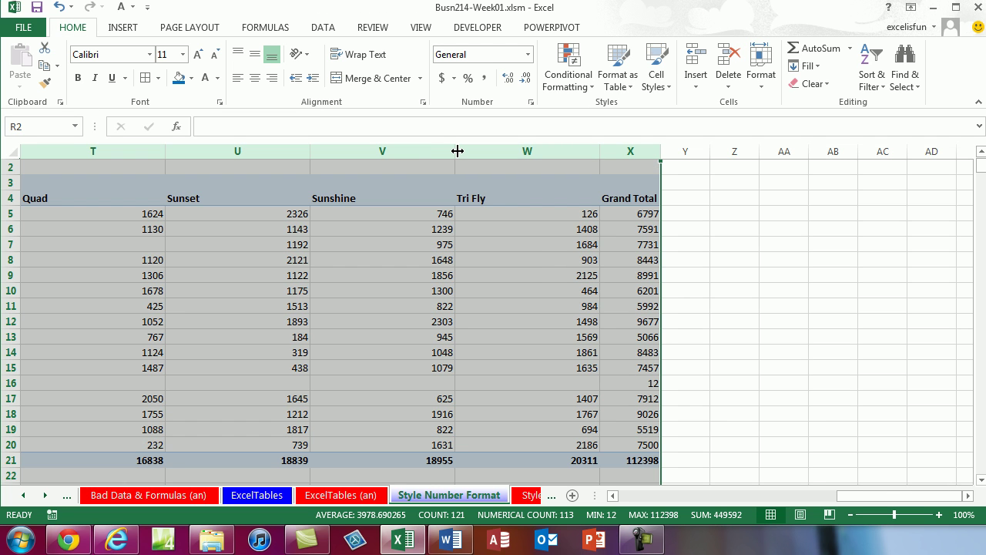
left_click_drag(457, 151, 359, 152)
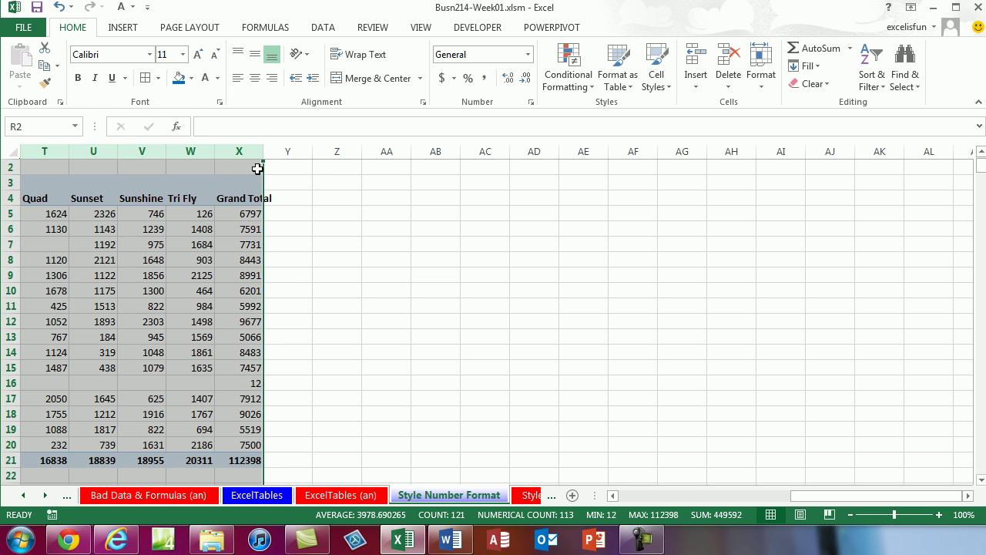
left_click_drag(263, 151, 320, 151)
left_click_drag(813, 493, 504, 341)
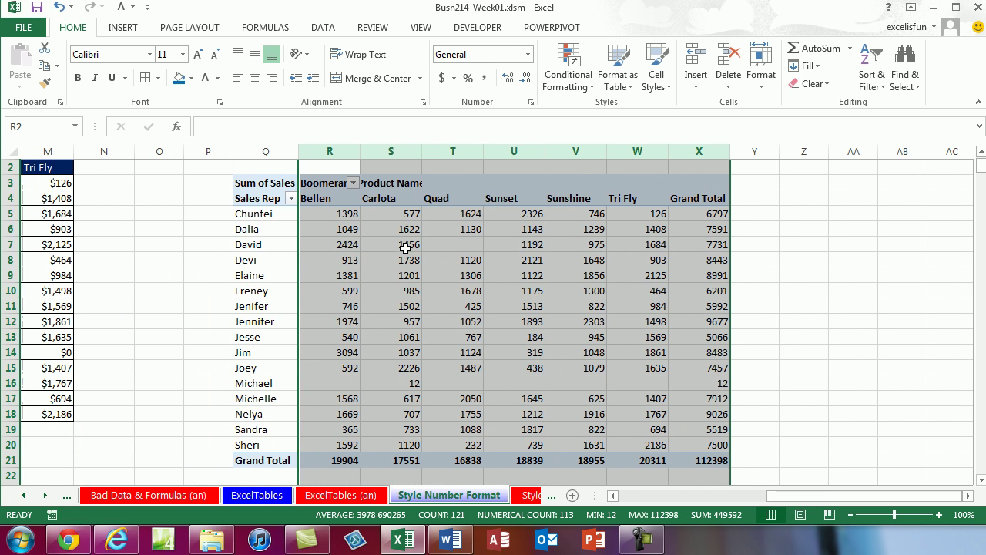
- Set the number format of the PivotTable's Sum of Sales value field to Currency with $ and 0 decimal places
left_click(318, 213)
mouse_move(319, 213)
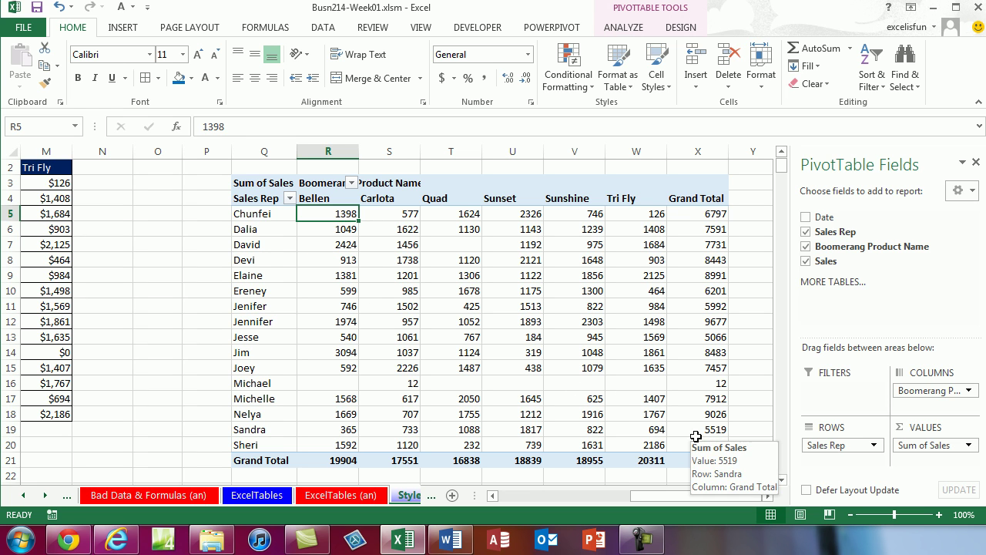
right_click(305, 213)
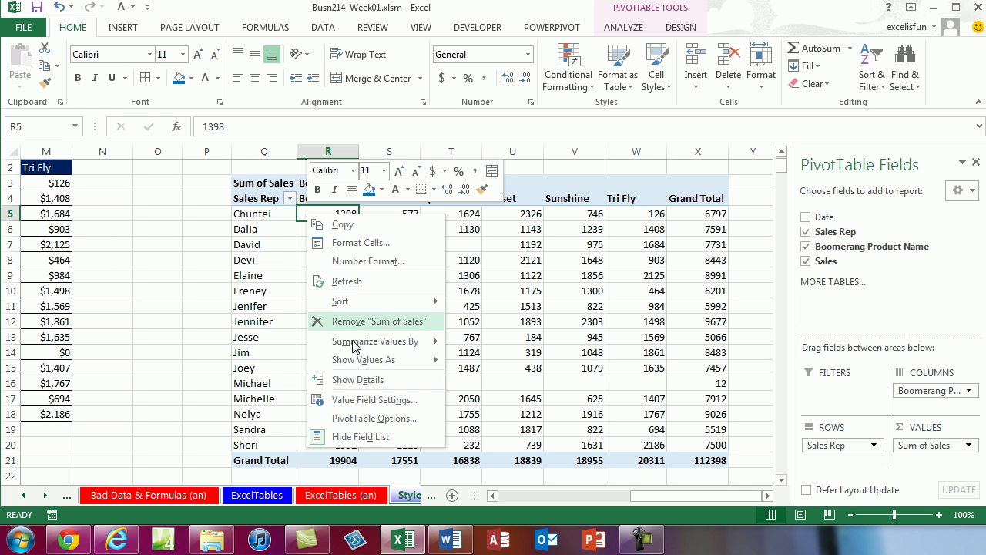
left_click(378, 400)
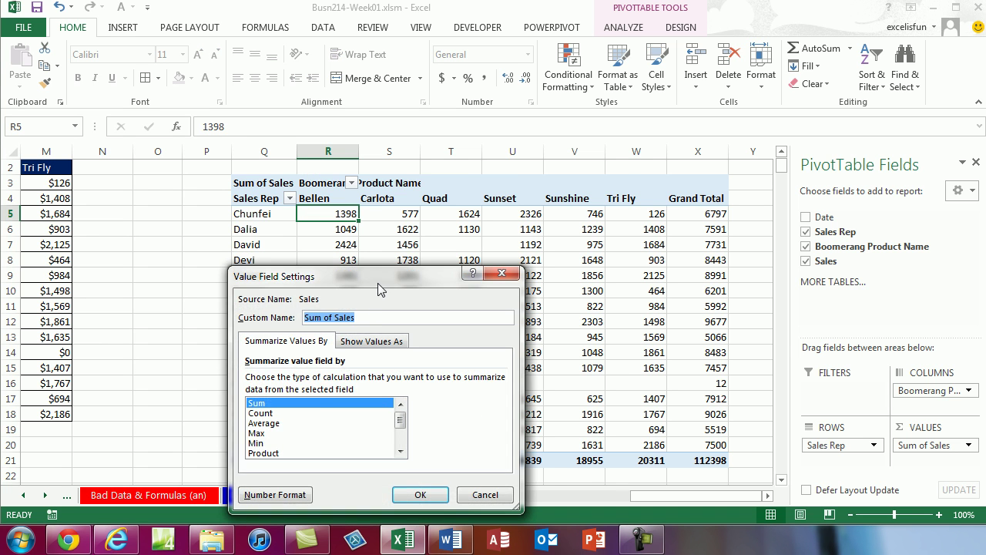
left_click_drag(379, 278, 477, 136)
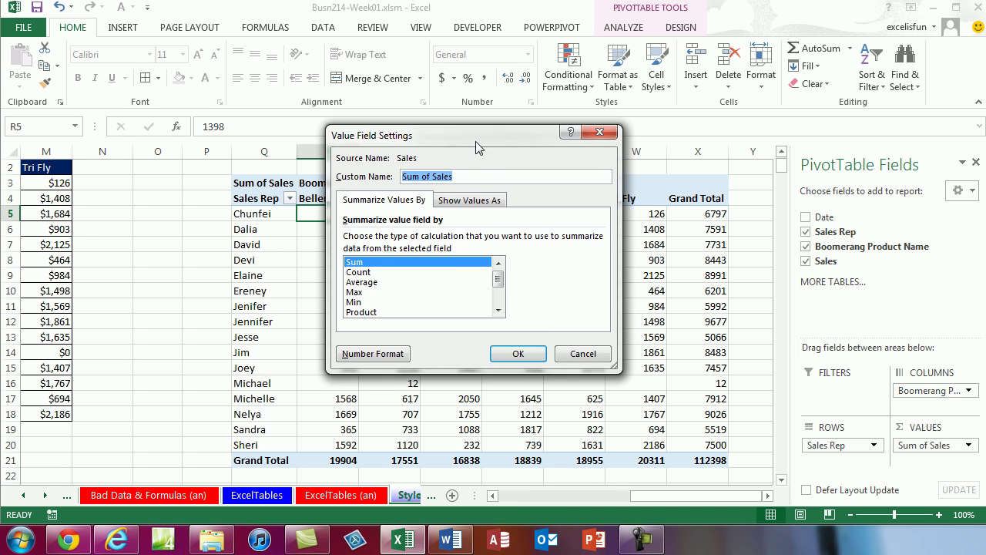
left_click(365, 353)
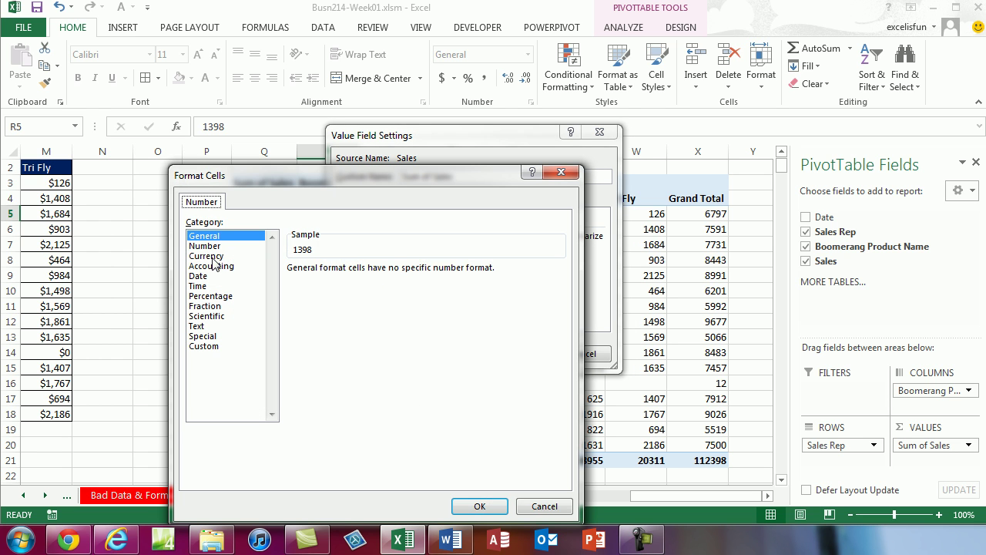
left_click(214, 257)
left_click(392, 272)
left_click(392, 273)
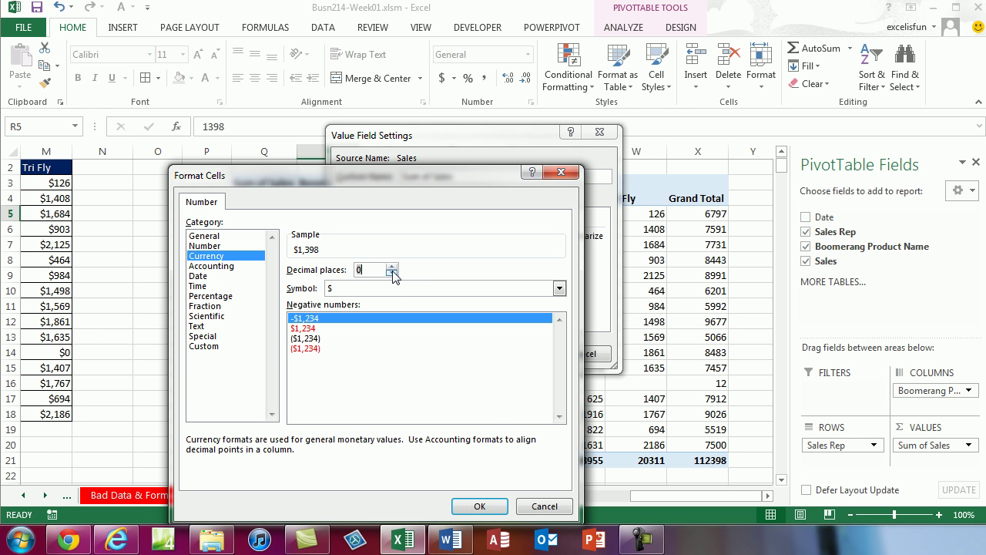
left_click(479, 507)
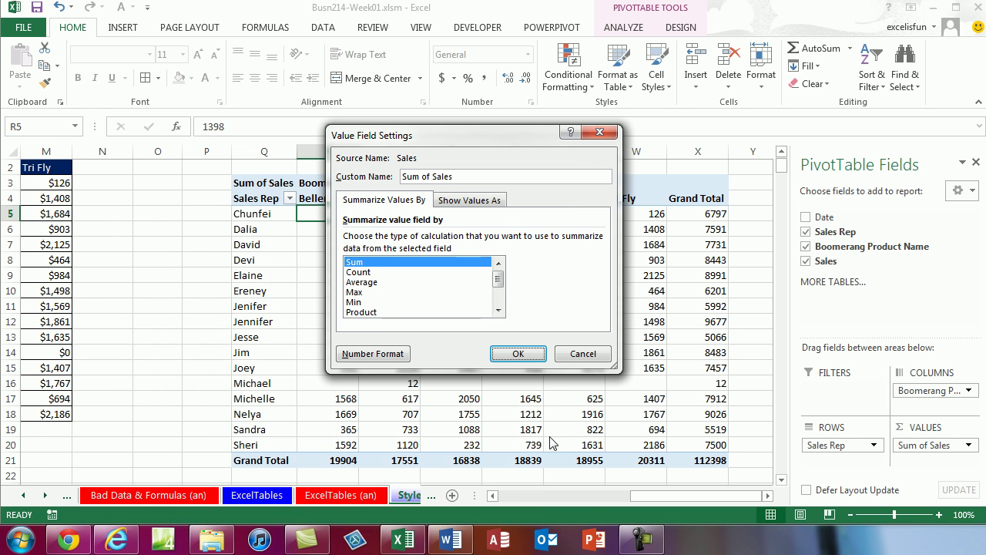
left_click(517, 354)
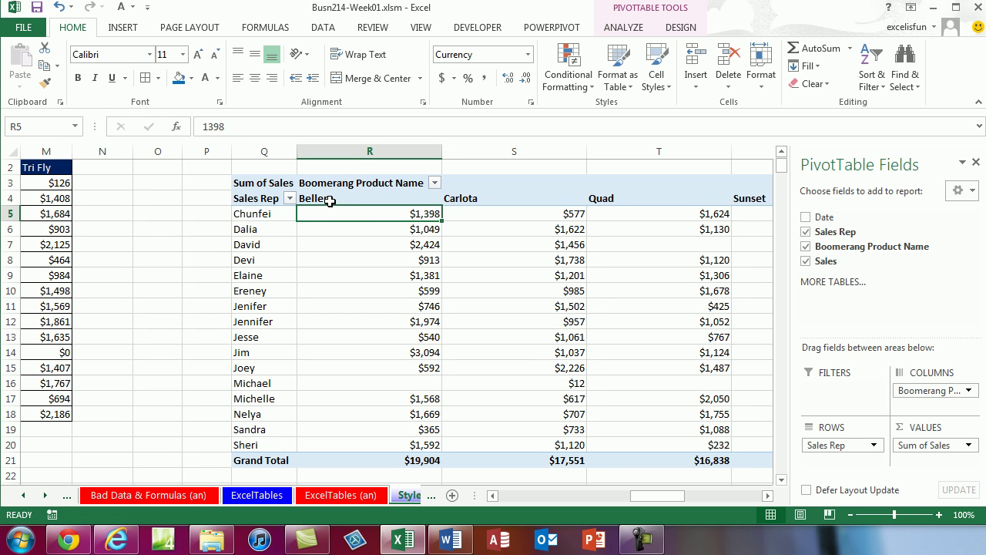
- In the PivotTable options, turn off autofitting column widths on update and show 0 for empty cells
mouse_move(393, 386)
mouse_move(422, 373)
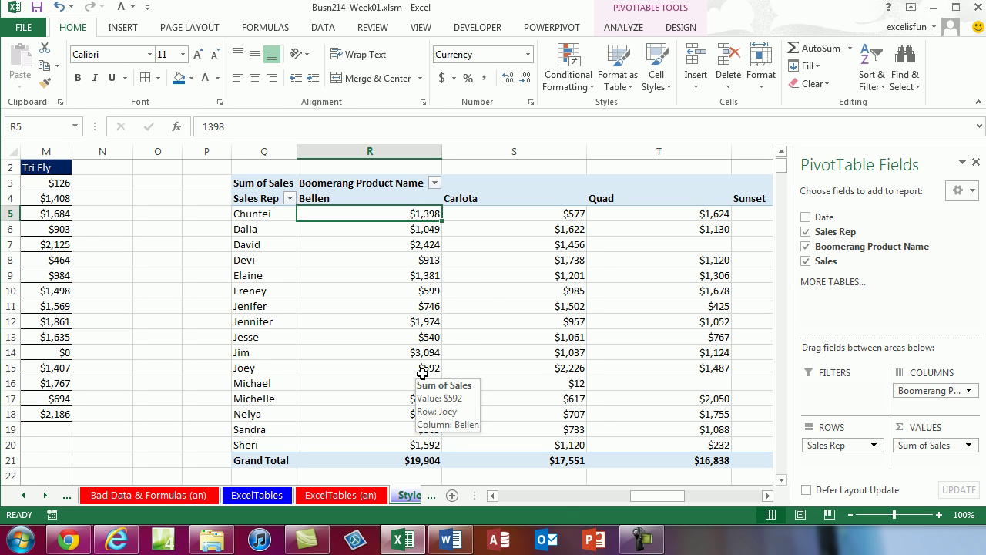
right_click(429, 277)
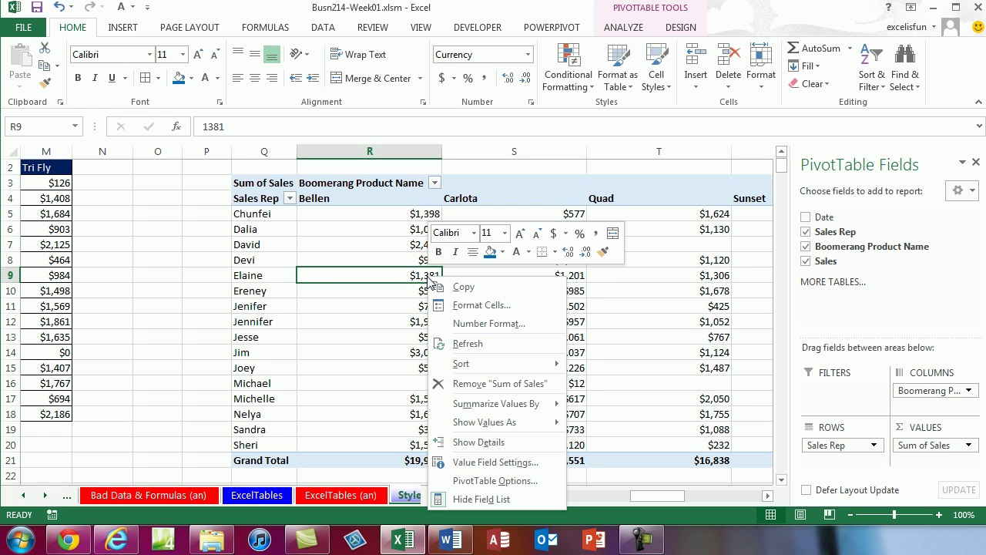
left_click(495, 481)
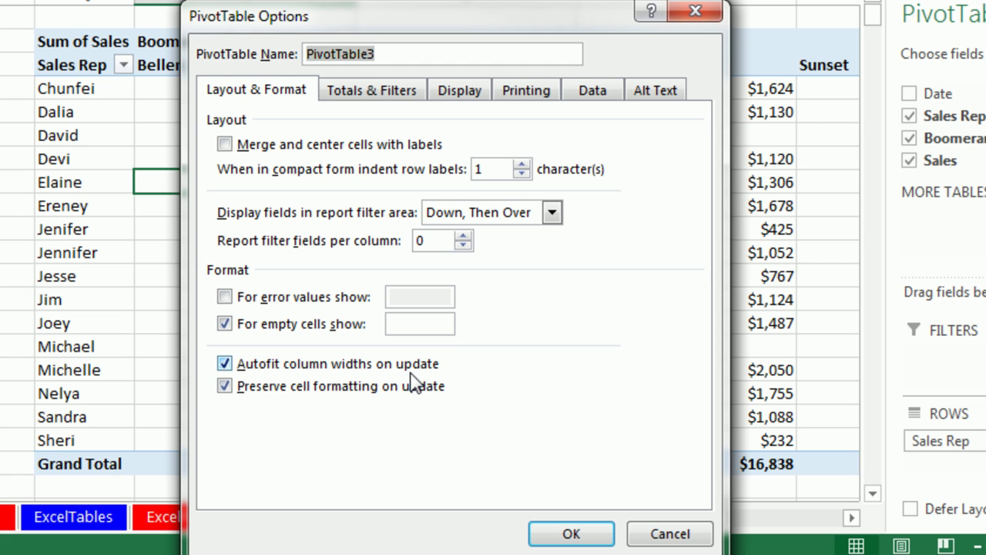
left_click(224, 364)
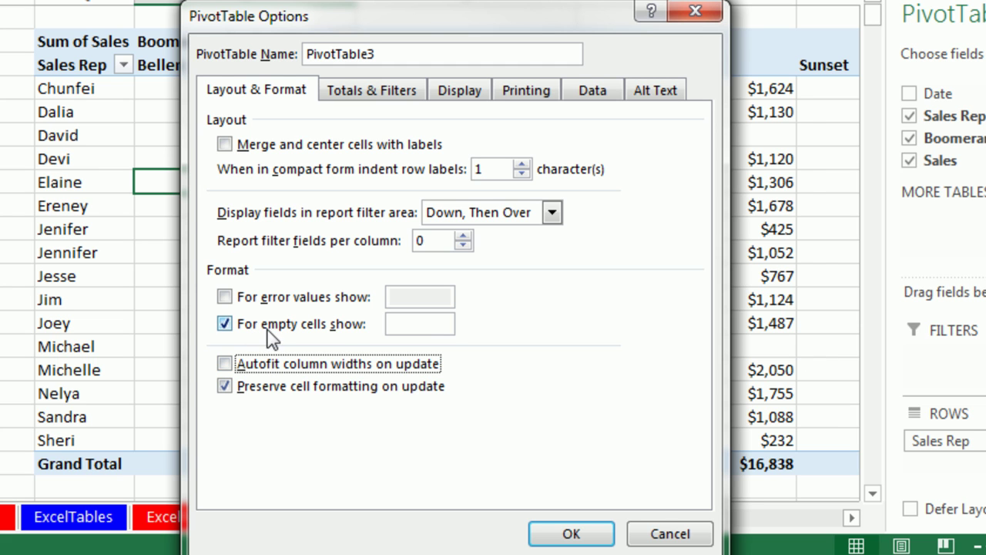
left_click(423, 324)
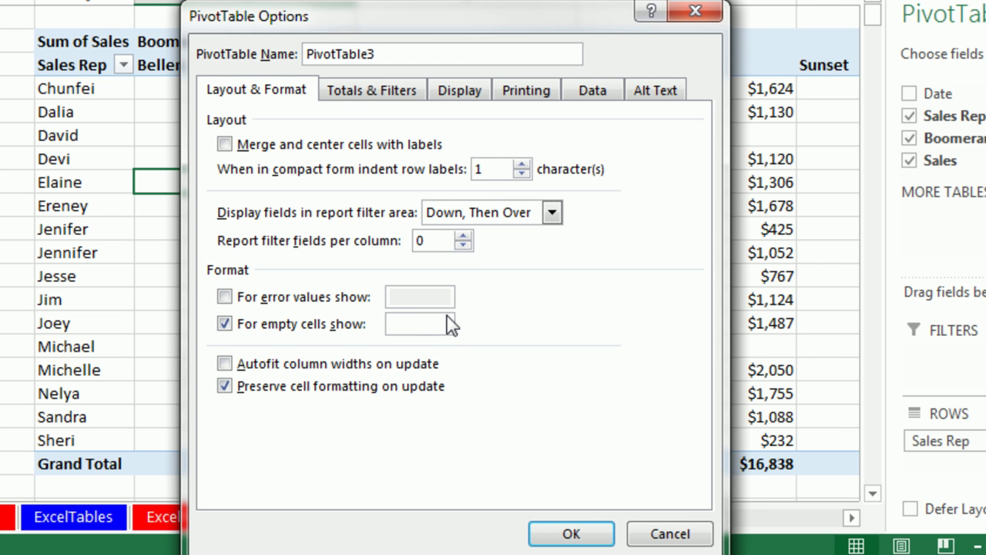
left_click(571, 534)
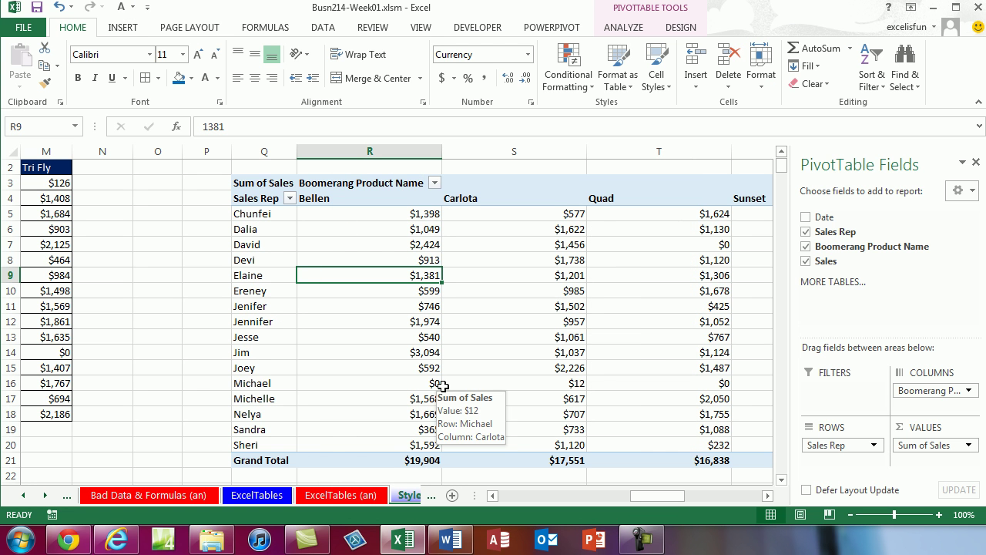
- Give the PivotTable's columns R to X one equal, narrower width that fits the Grand Total header
left_click_drag(369, 151, 664, 151)
left_click_drag(821, 498, 750, 504)
left_click(379, 257)
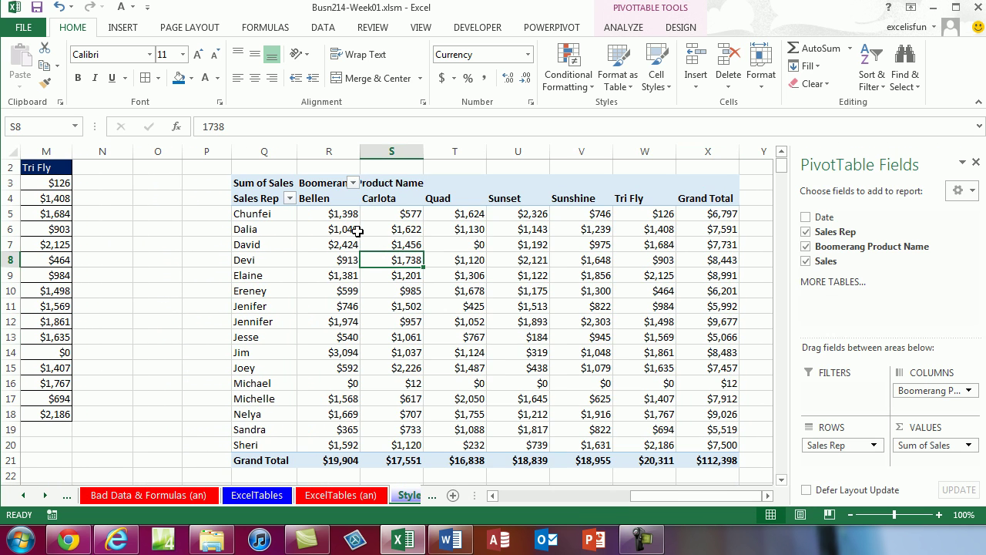
left_click(352, 184)
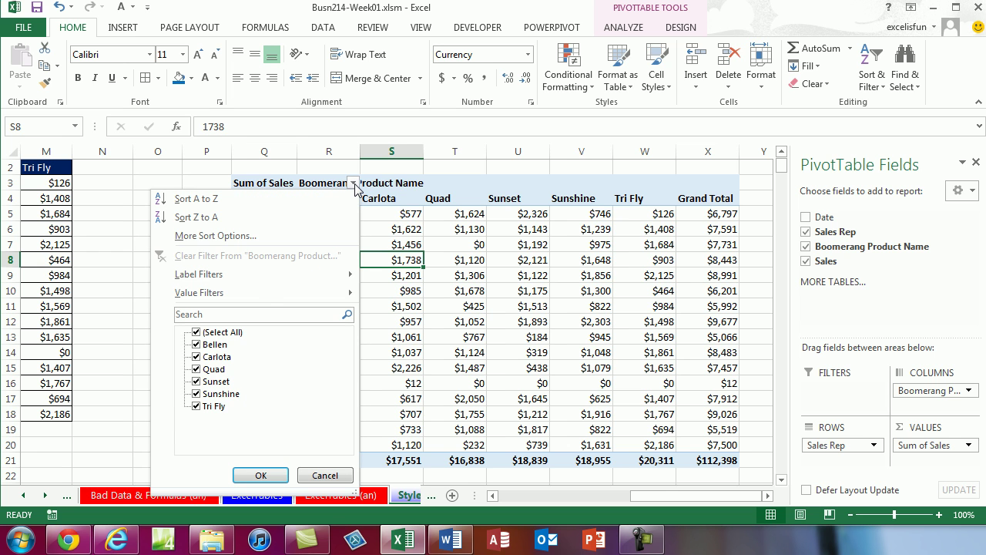
left_click(353, 184)
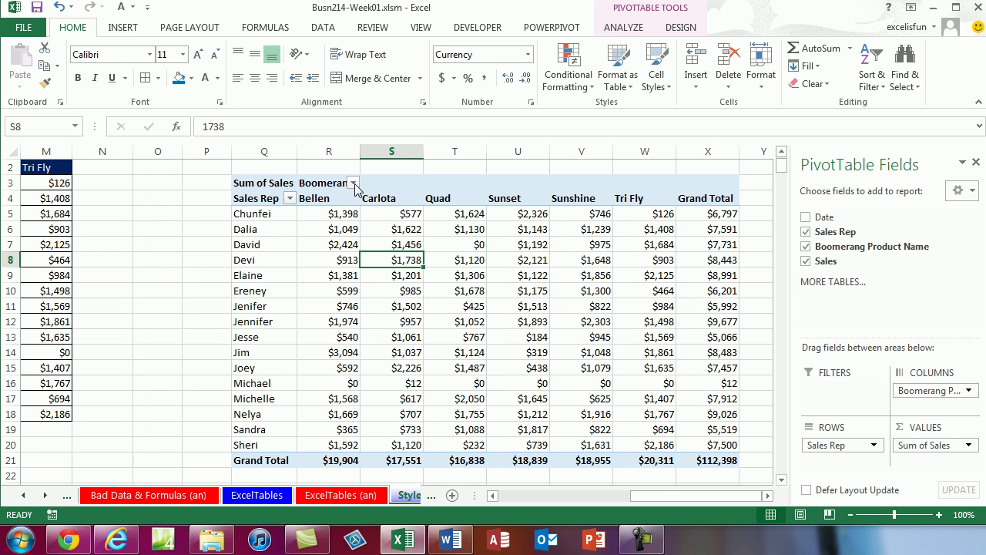
left_click(391, 246)
scroll(378, 232, "down", 1)
scroll(378, 230, "up", 1)
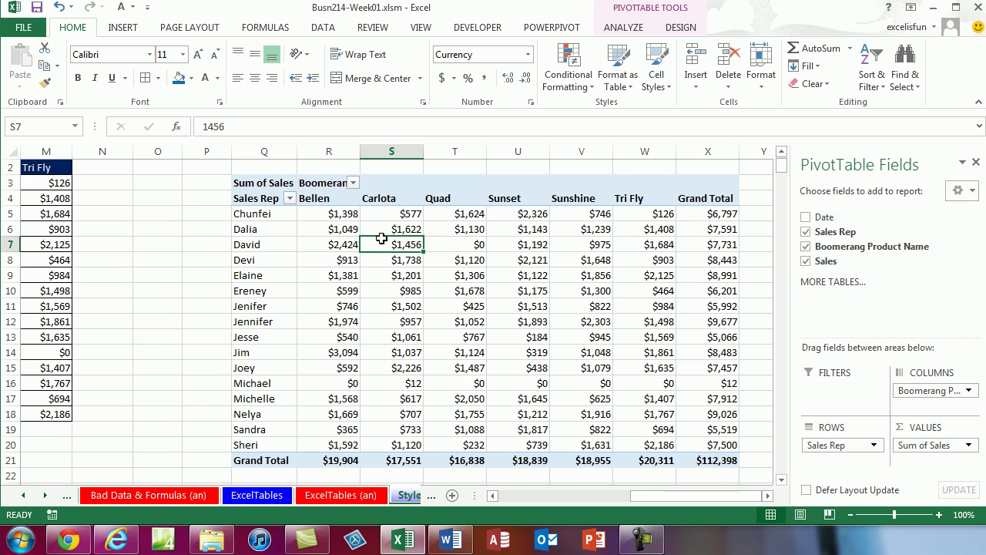
double_click(320, 183)
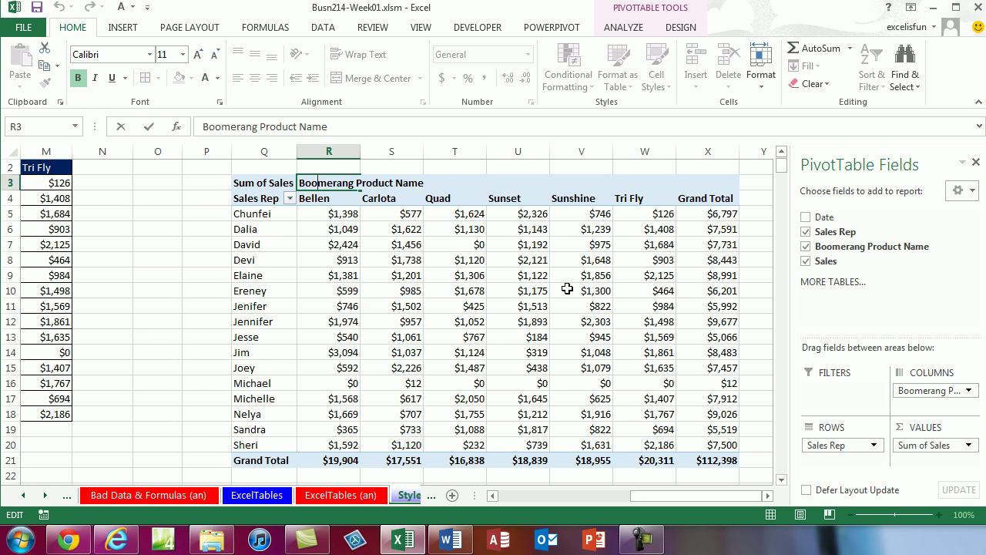
key("Return")
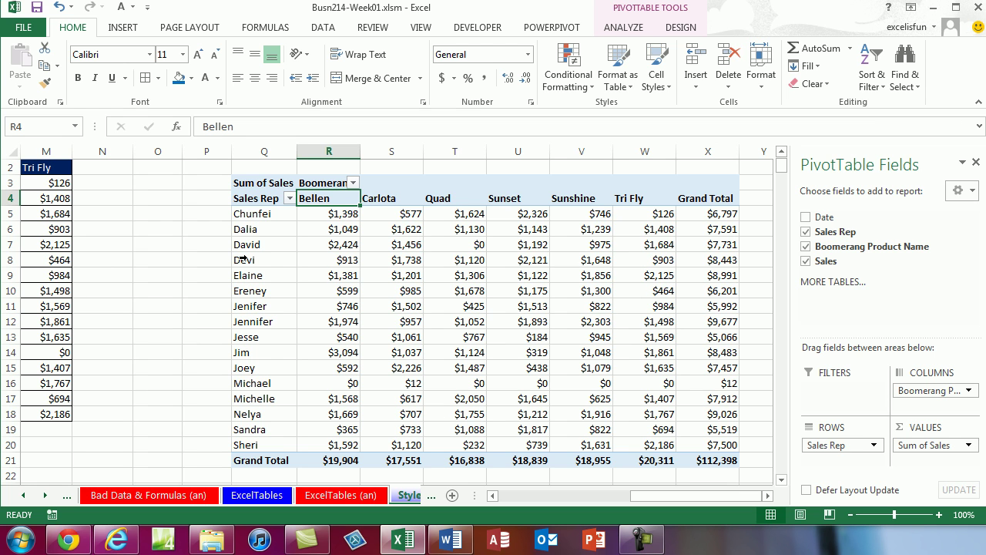
- Apply the dark blue PivotTable style from the first row of the Medium group to the PivotTable
left_click(677, 29)
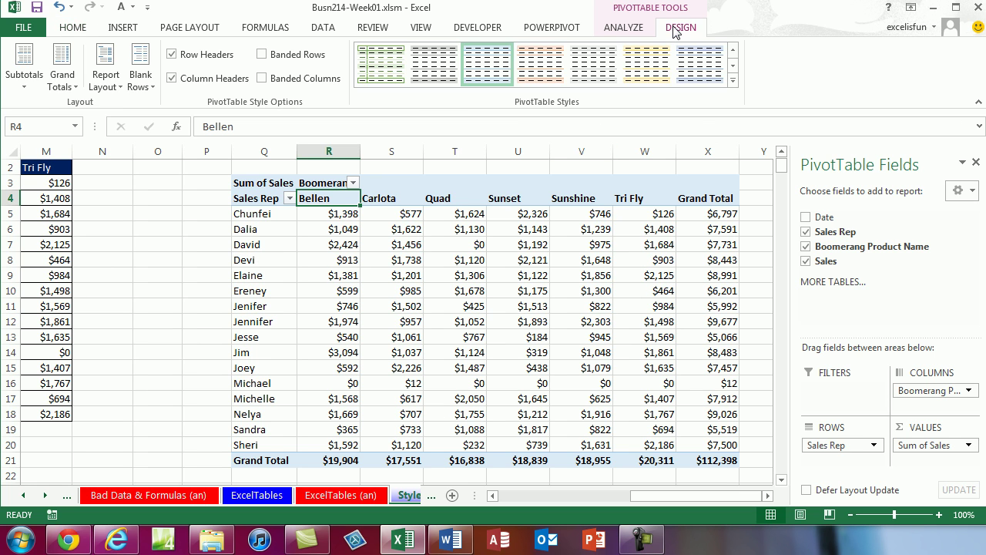
left_click(539, 69)
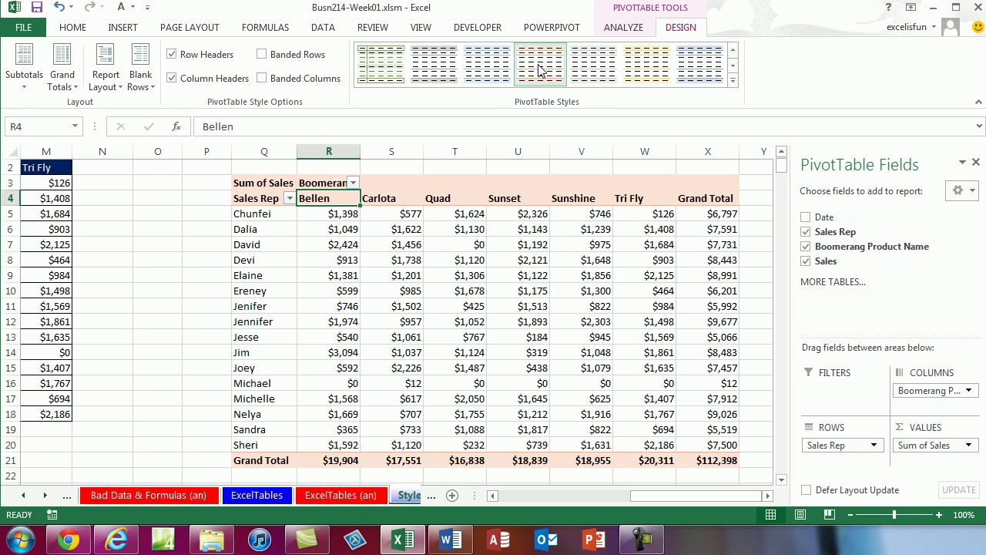
left_click(733, 82)
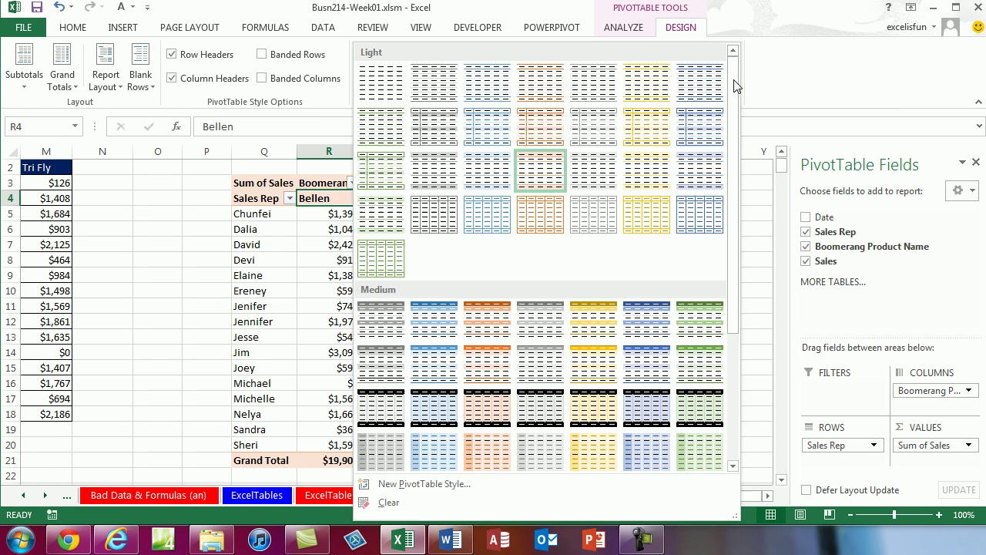
left_click(650, 326)
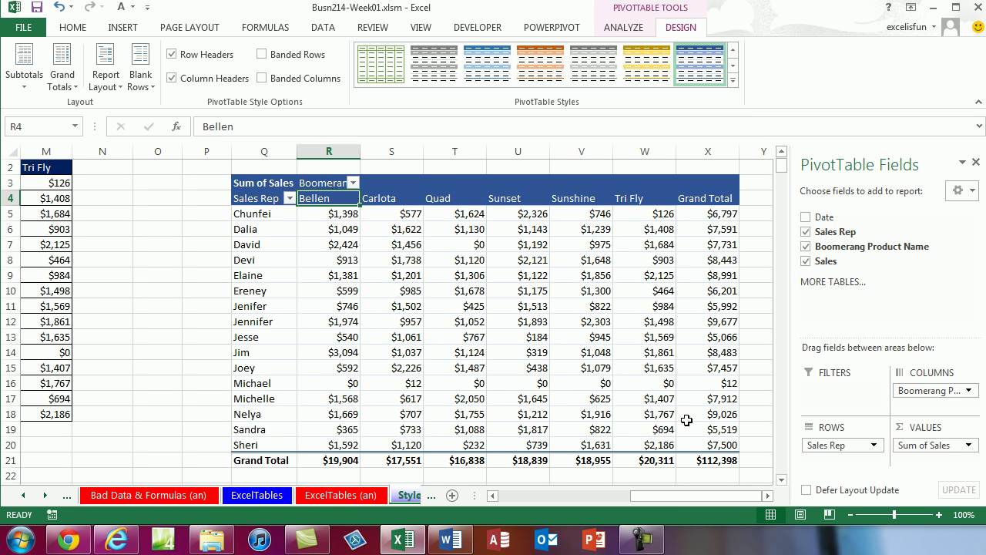
left_click(732, 81)
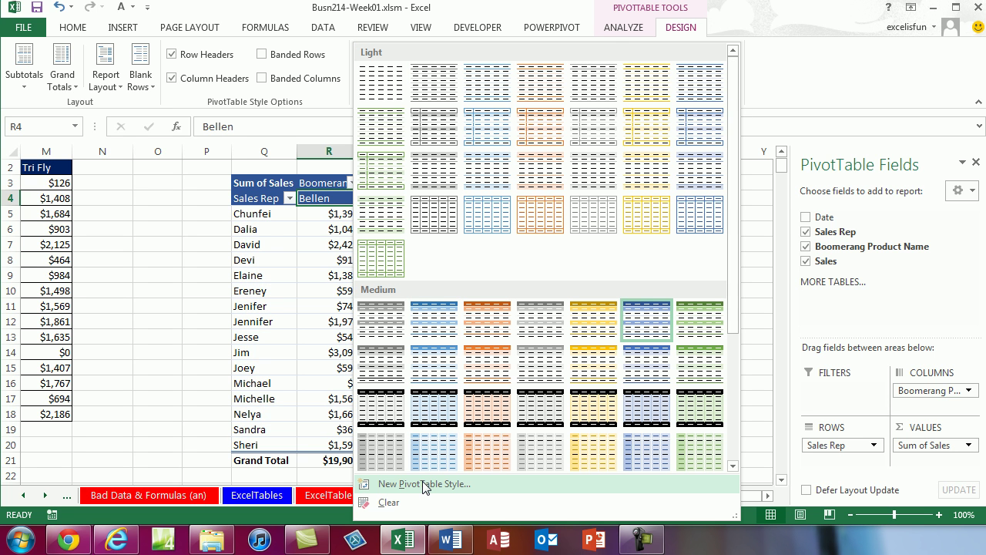
key("Escape")
left_click(460, 305)
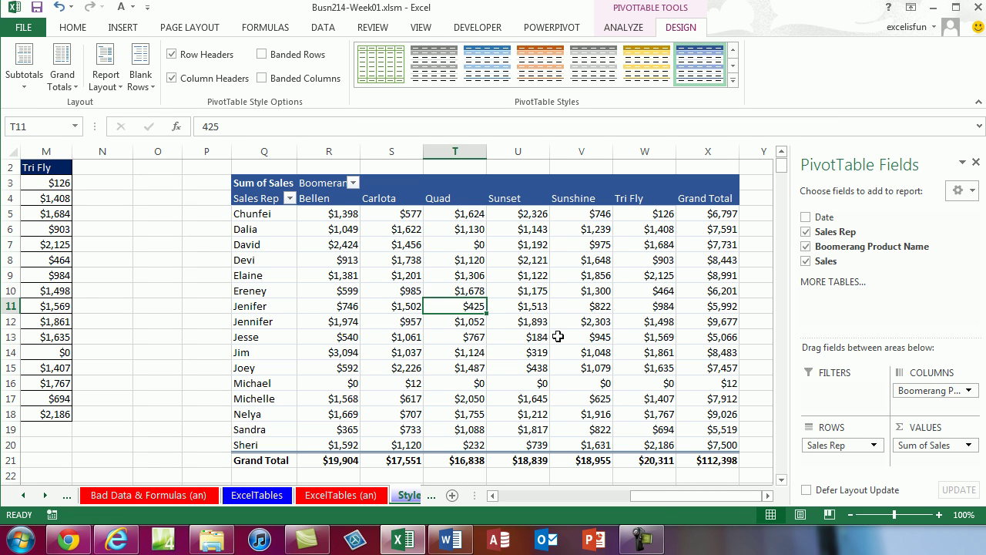
- Go back to the SUMIFS cross-tab and check the Style Number Format sheet's page breaks in the print preview
left_click_drag(664, 496, 553, 496)
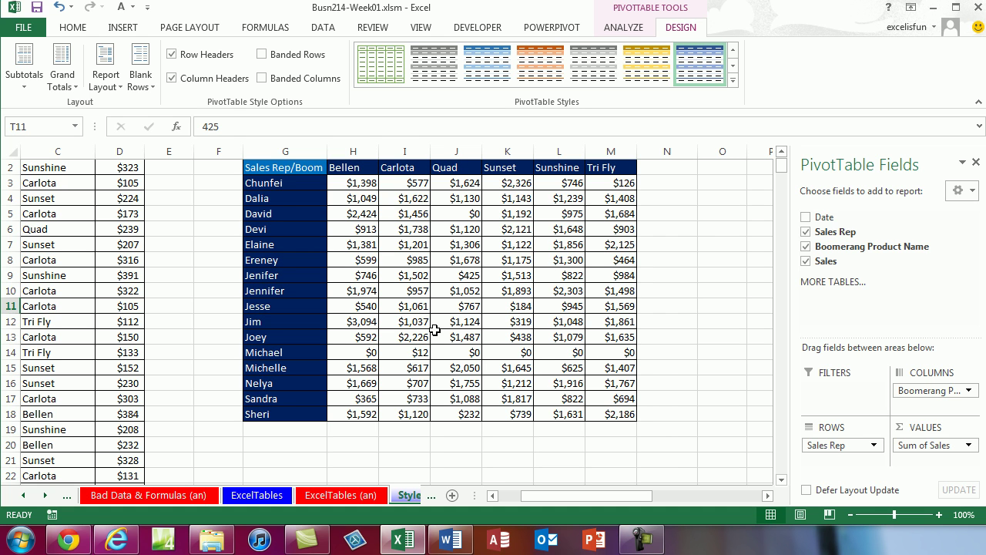
mouse_move(537, 499)
left_mouse_down()
mouse_move(652, 492)
mouse_move(537, 500)
left_mouse_up()
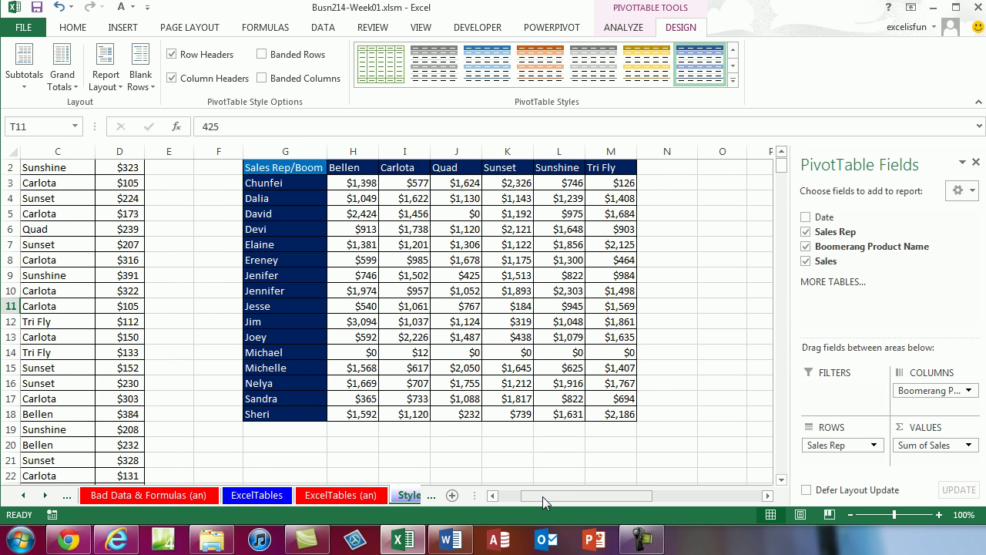
left_click(46, 495)
left_click(46, 495)
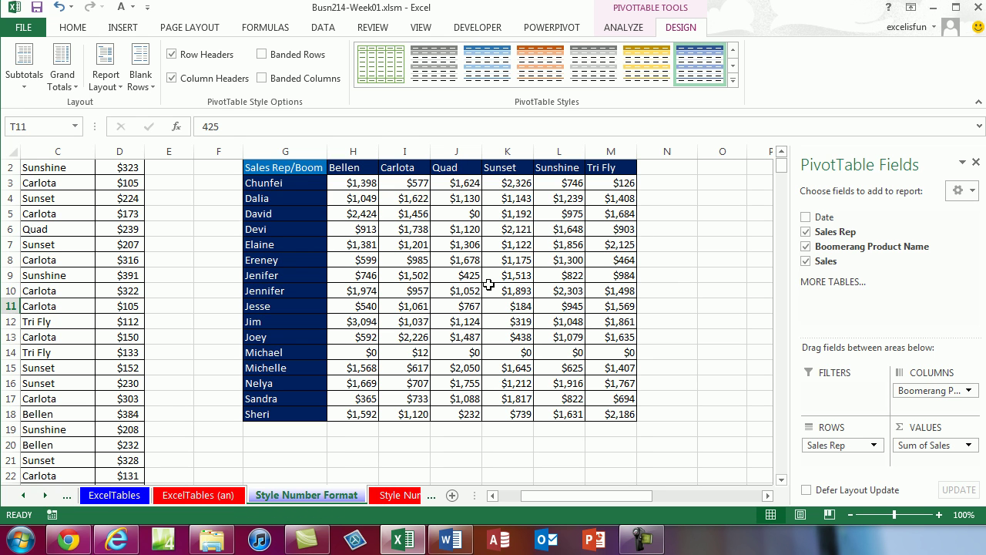
key("ctrl+p")
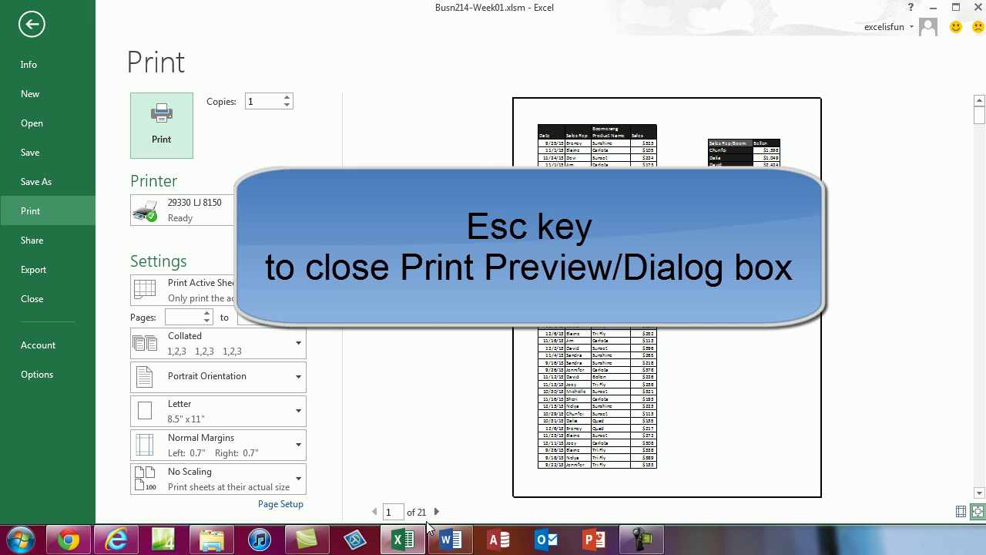
key("Escape")
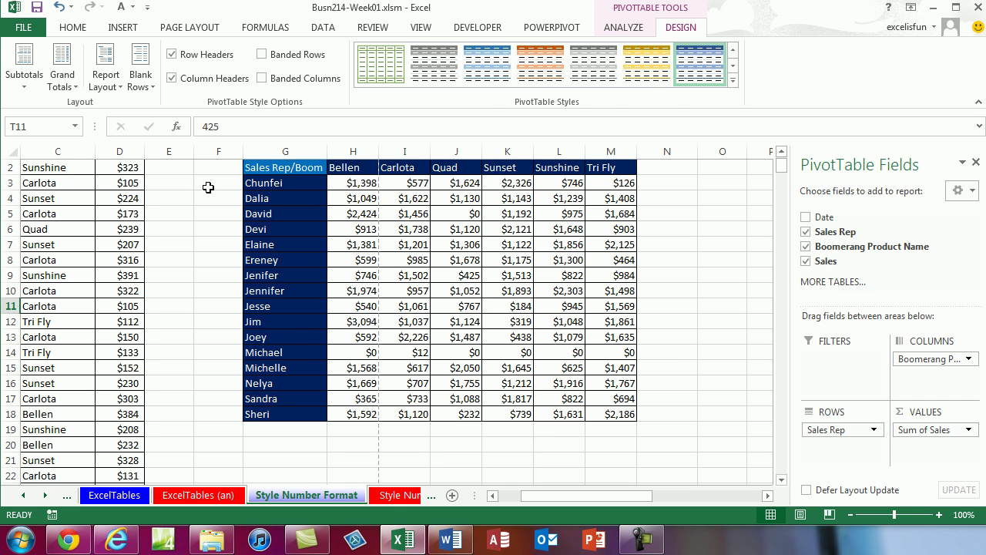
- Set the cross-tab range G2:M18 as the print area and check it in the print preview
left_click(206, 185)
scroll(209, 191, "up", 1)
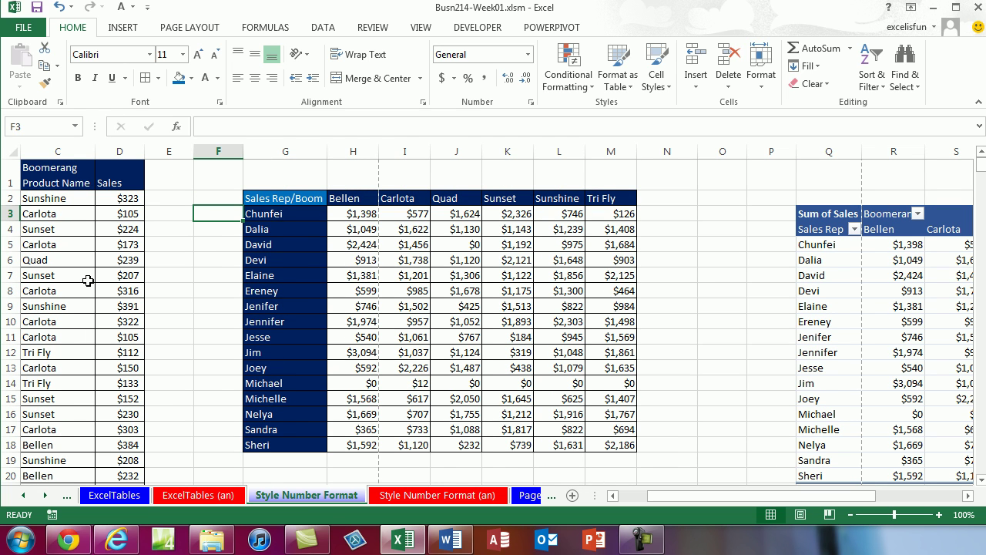
mouse_move(932, 352)
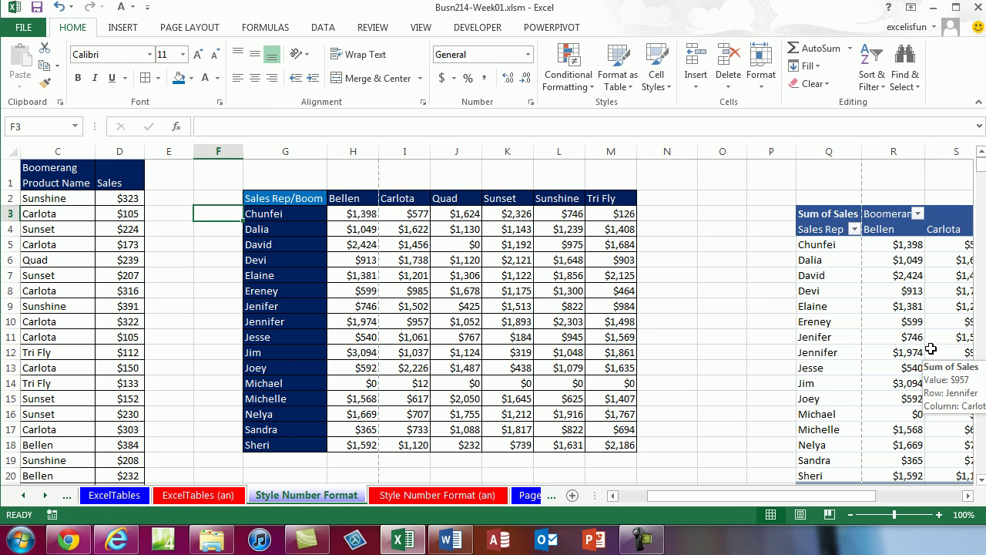
left_click_drag(265, 198, 608, 447)
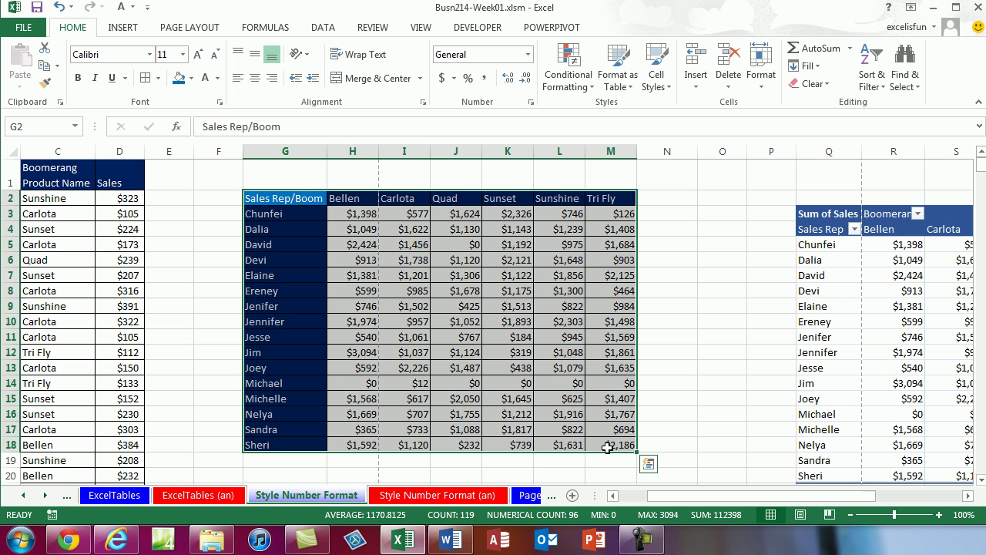
left_click(198, 31)
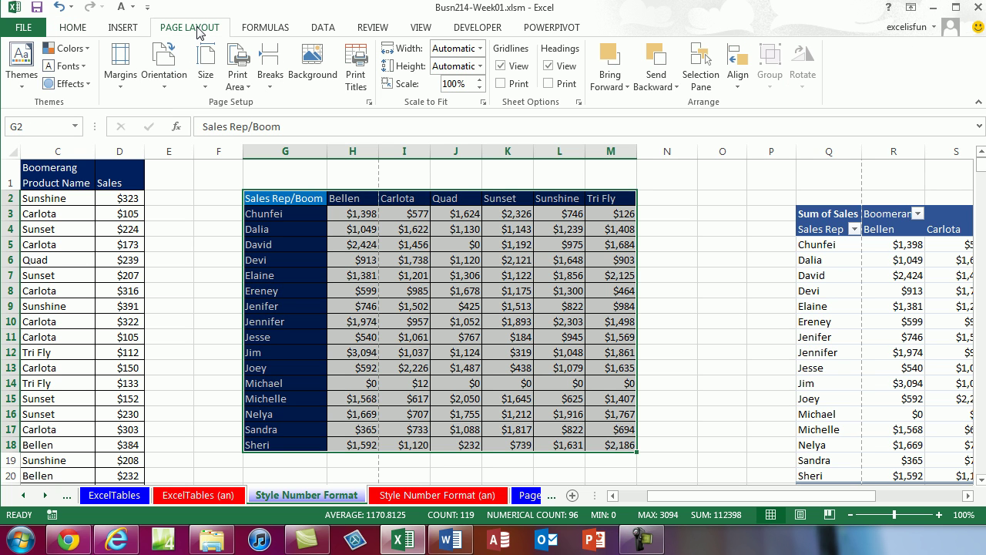
left_click(245, 85)
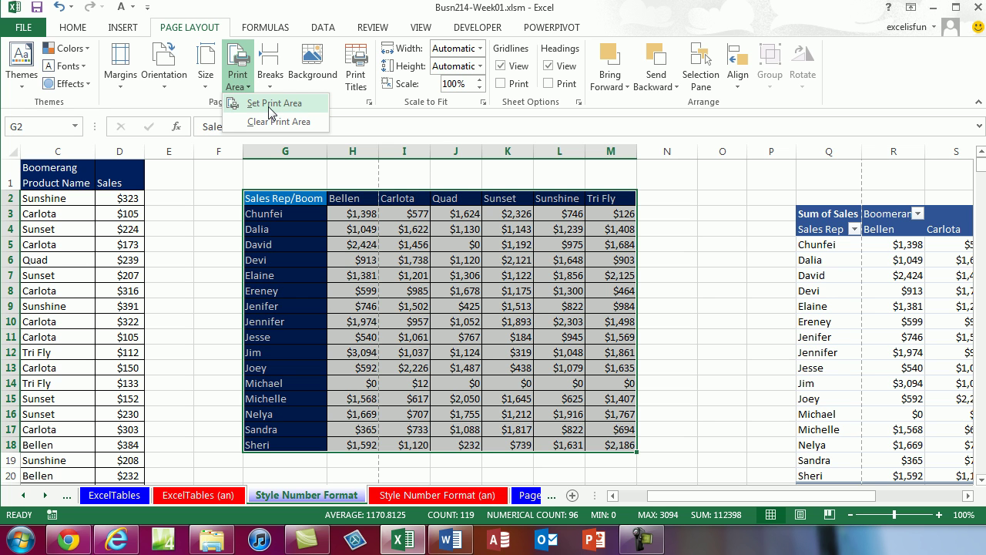
left_click(271, 108)
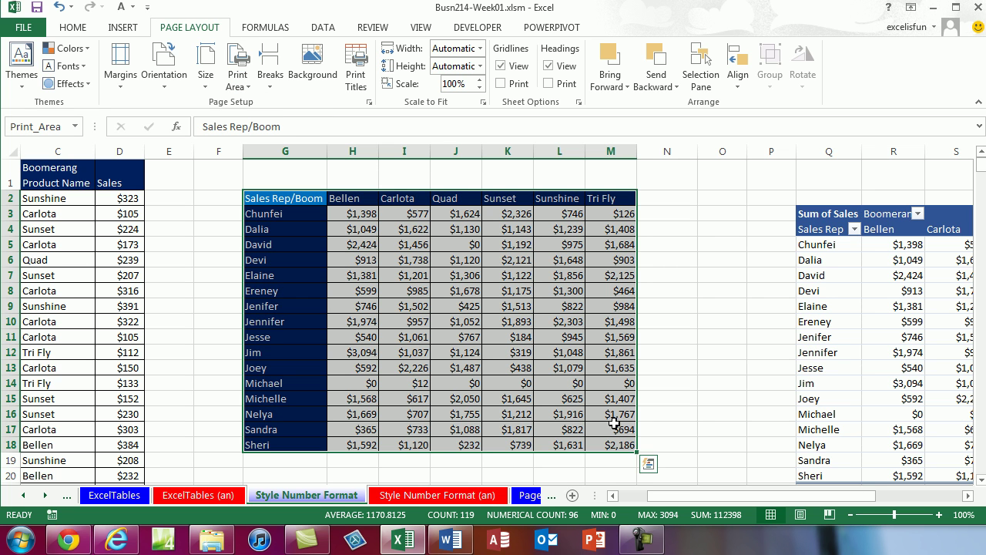
key("ctrl+p")
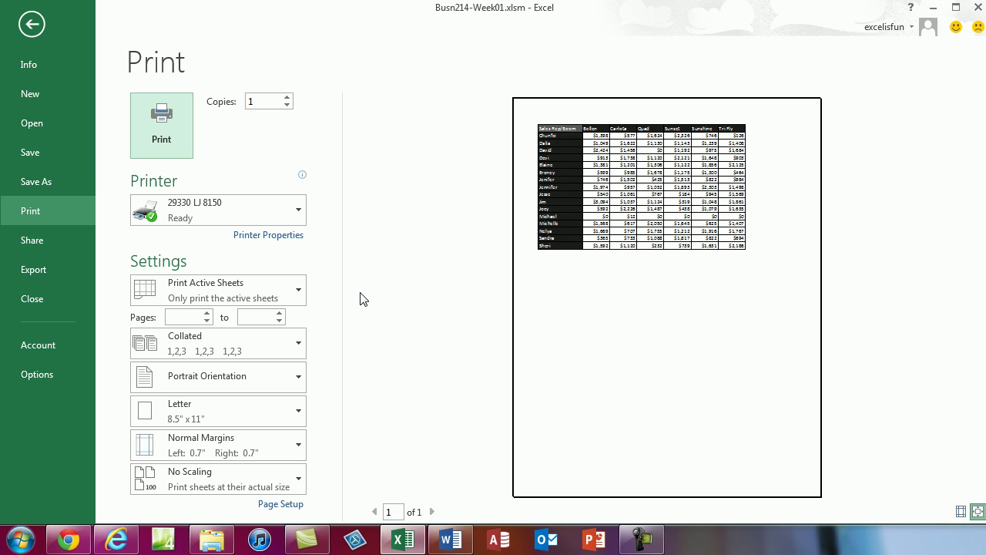
key("Escape")
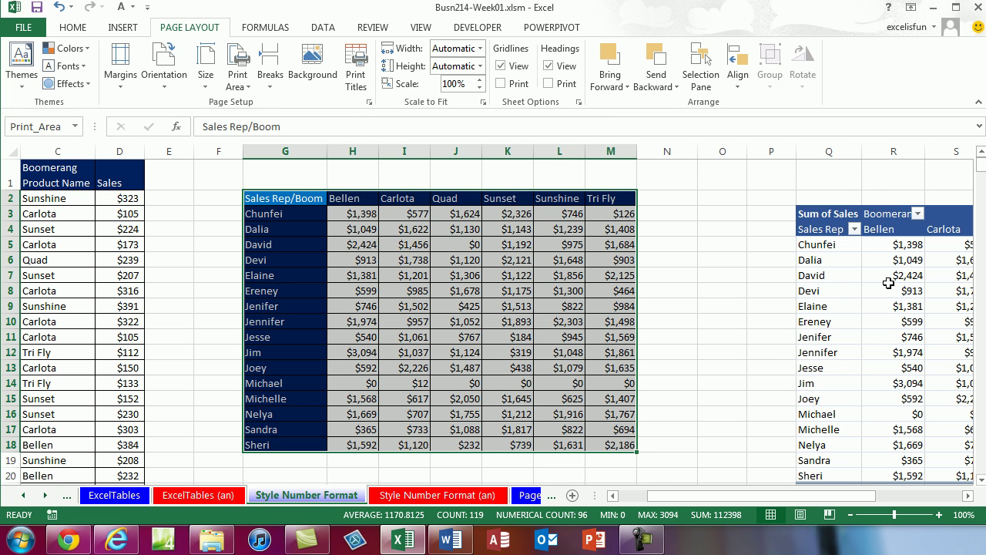
- Set the cross-tab's page to landscape at 130% of normal size, centered horizontally on the page
mouse_move(888, 283)
key("alt")
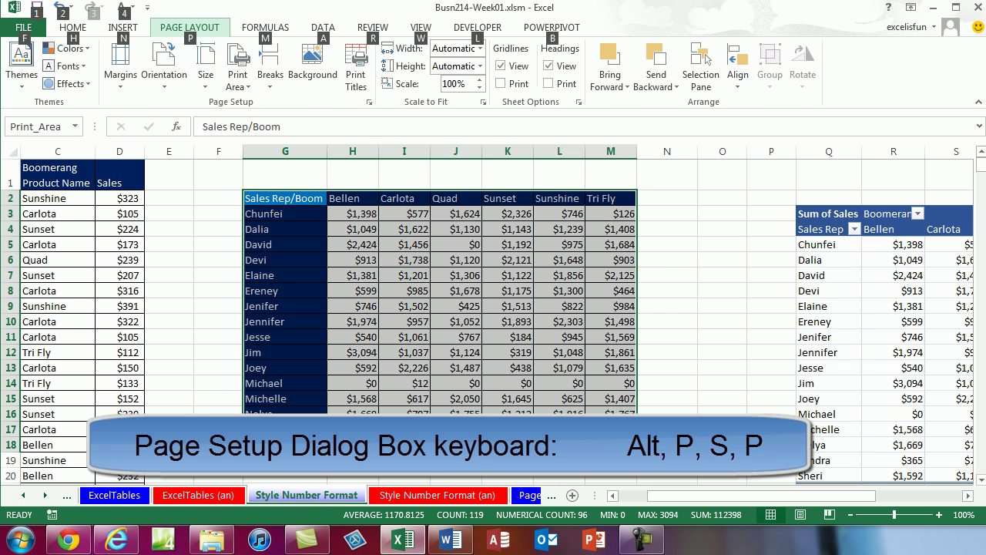
key("p")
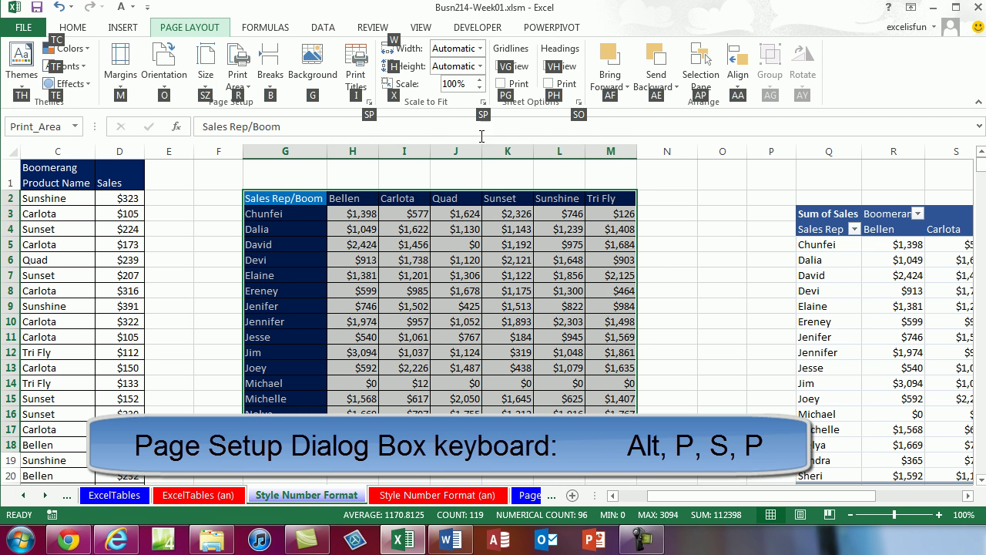
key("s")
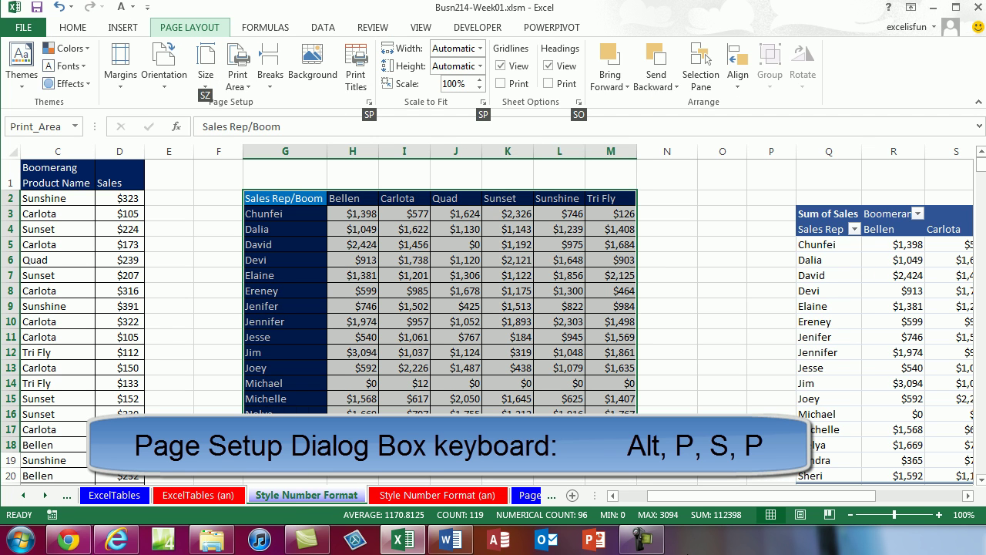
key("p")
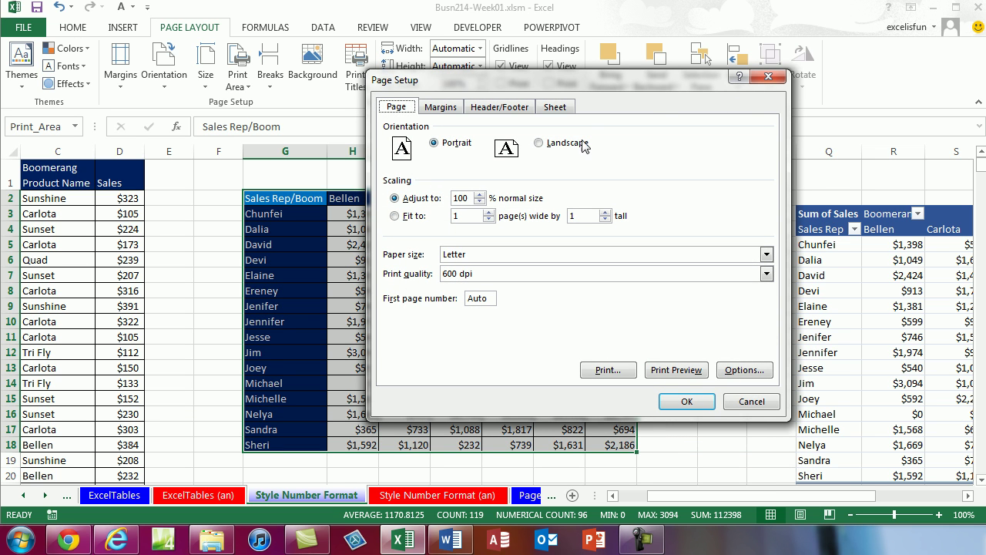
left_click(539, 144)
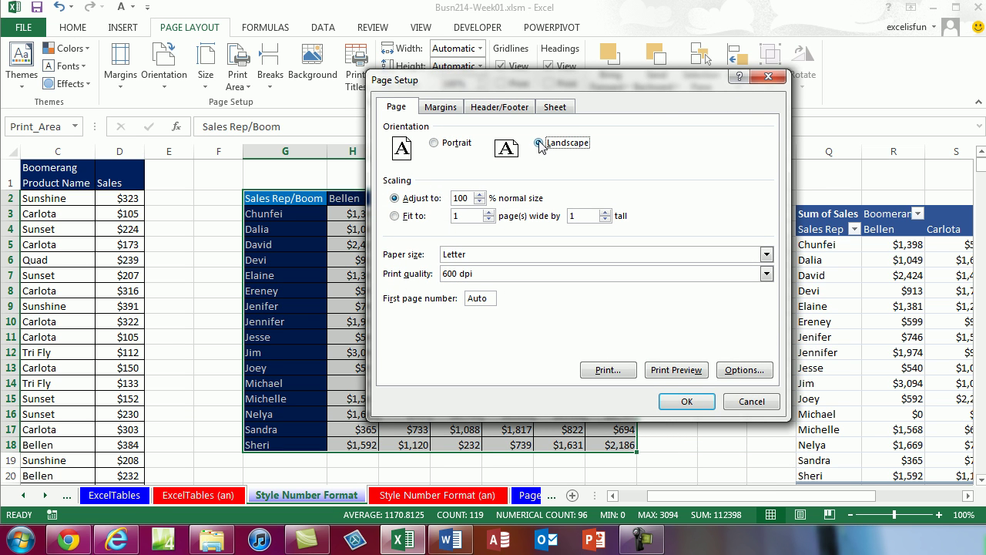
left_click(479, 194)
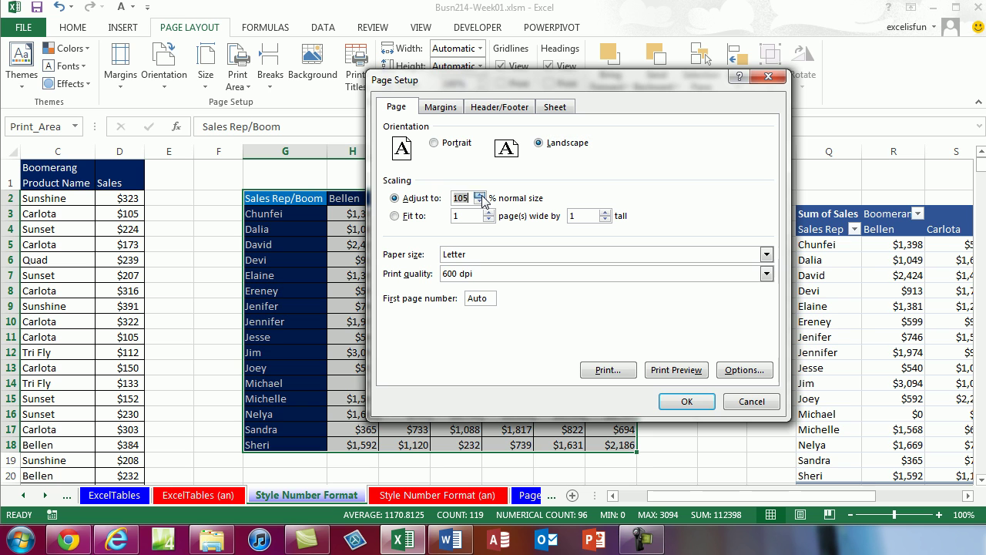
left_click(479, 194)
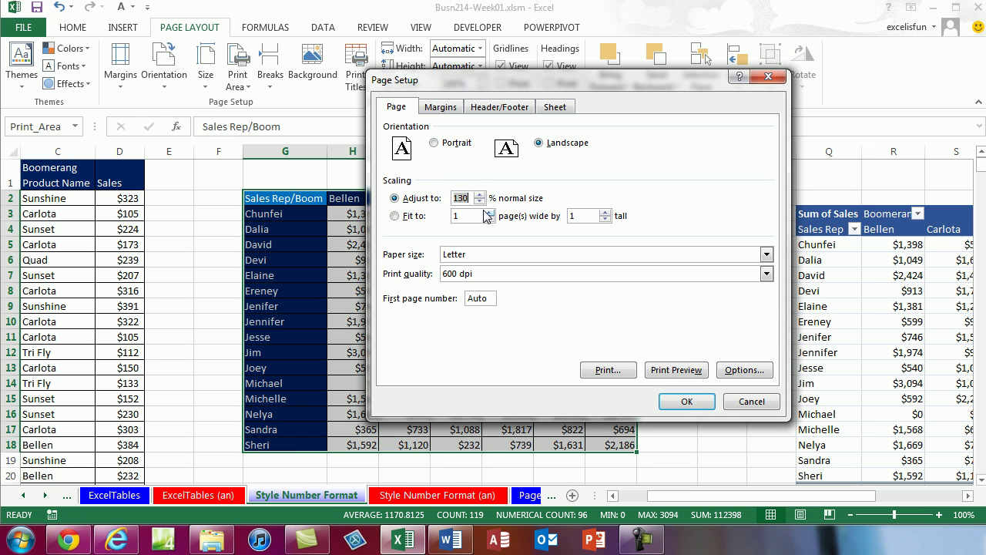
left_click(442, 111)
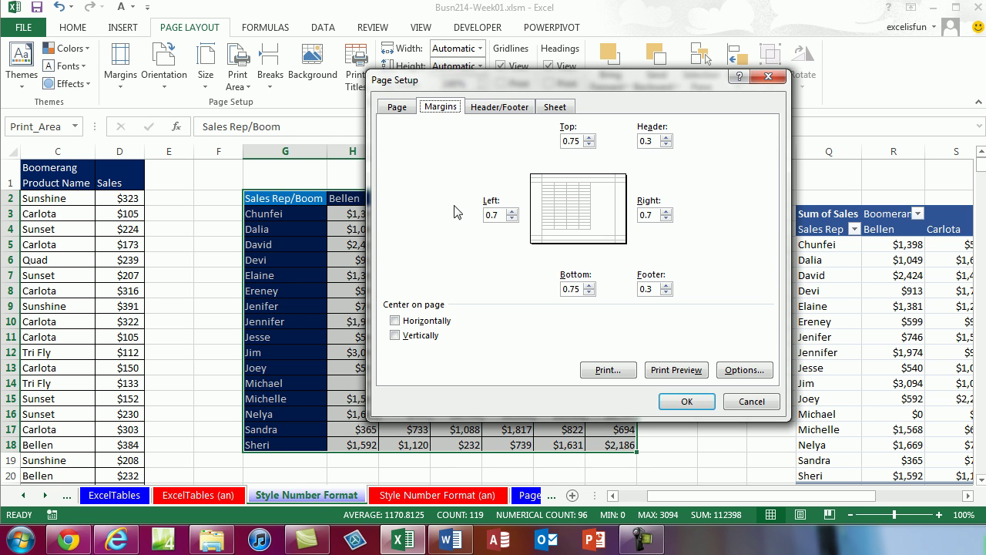
left_click(427, 324)
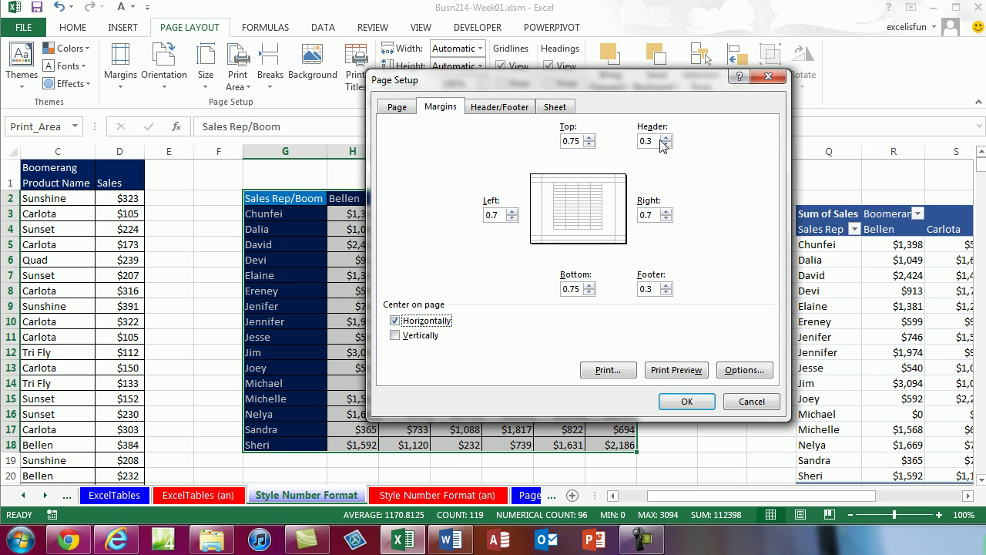
- Create a custom footer with the text Your Name at left, Page 1 of ? in the center and the sheet name at right
left_click(509, 109)
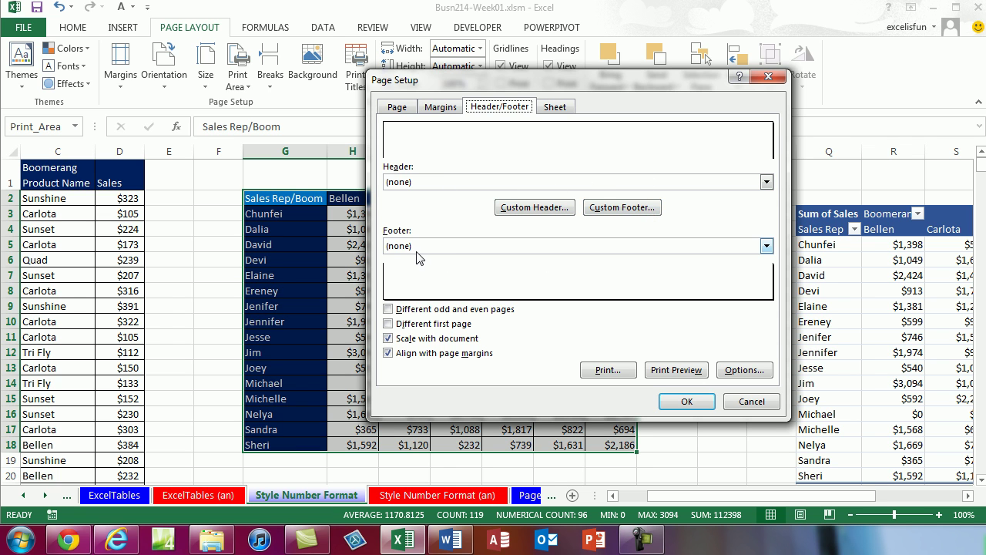
left_click(766, 246)
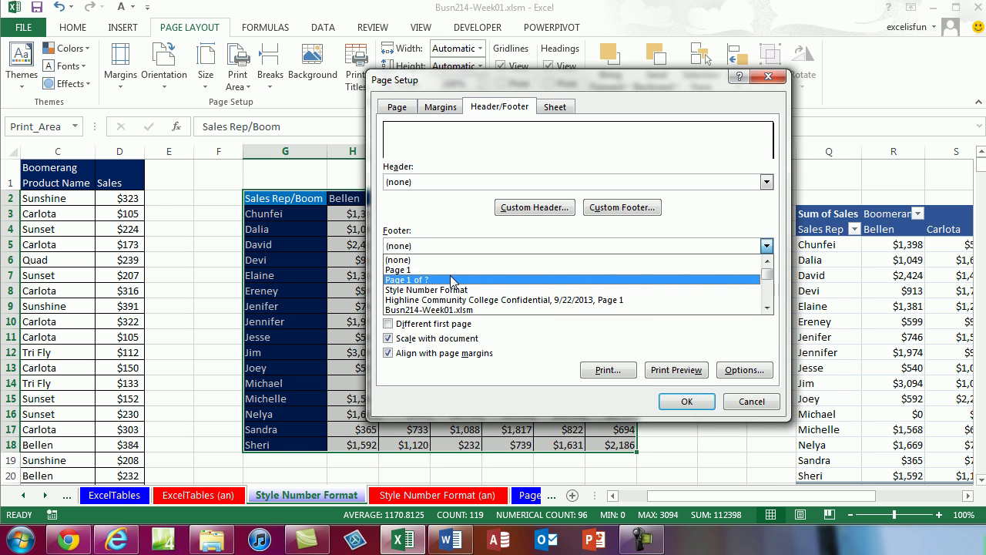
left_click(451, 280)
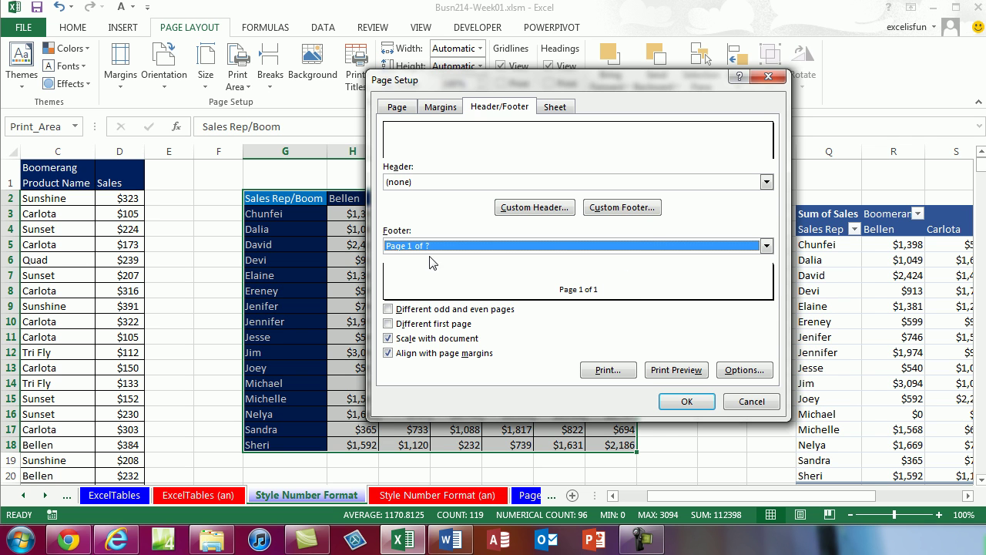
left_click(633, 212)
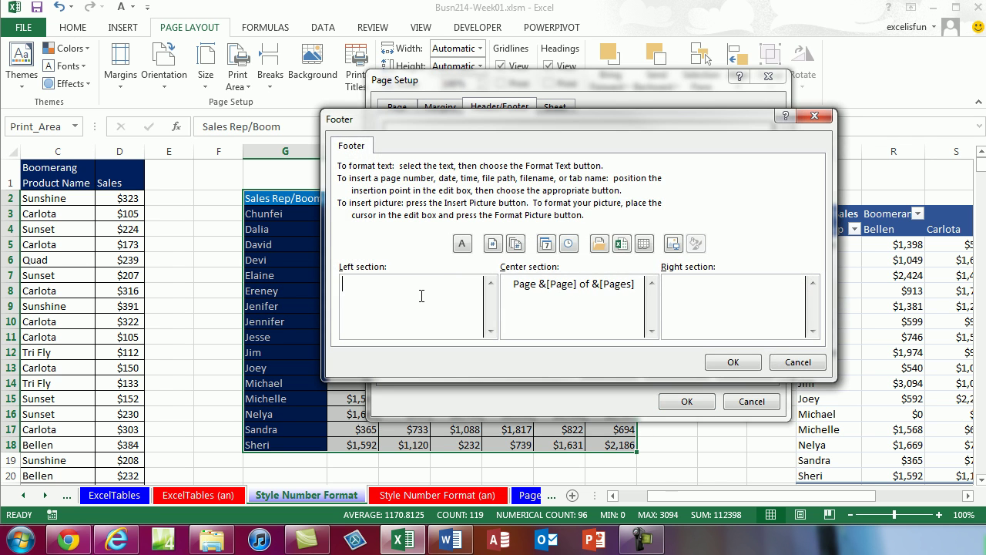
type("Your Name")
left_click(767, 309)
left_click(644, 245)
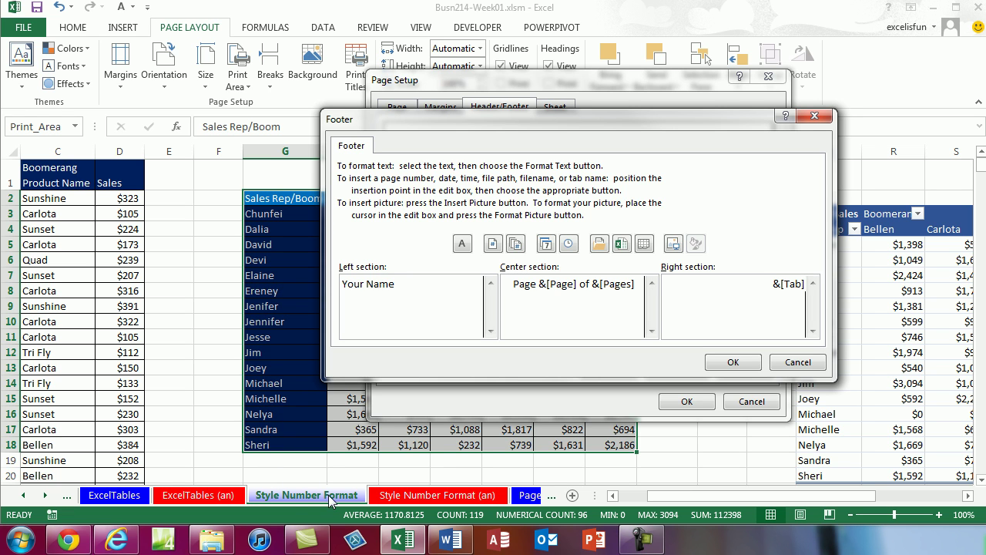
left_click(733, 364)
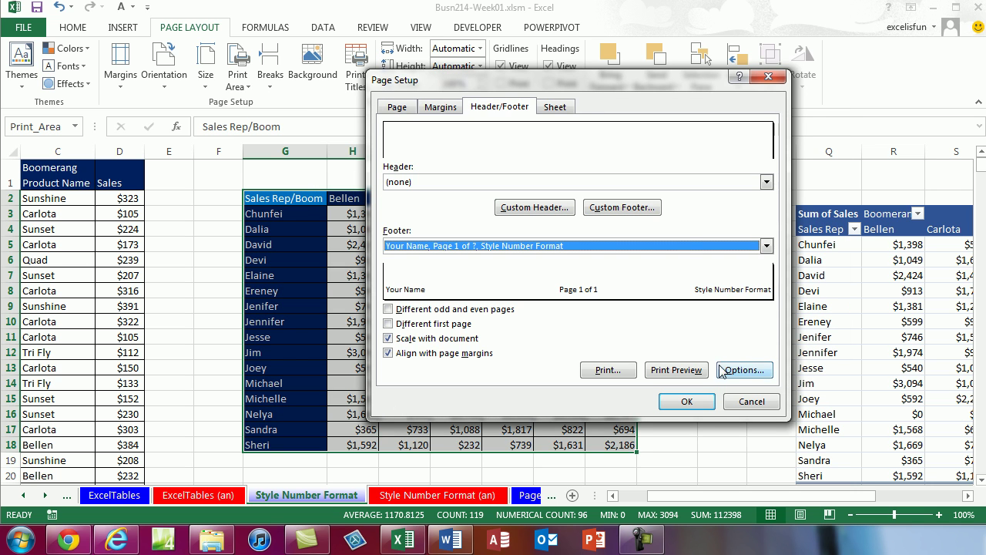
- Review the sheet print options, apply the page setup and check the cross-tab in the print preview
left_click(555, 108)
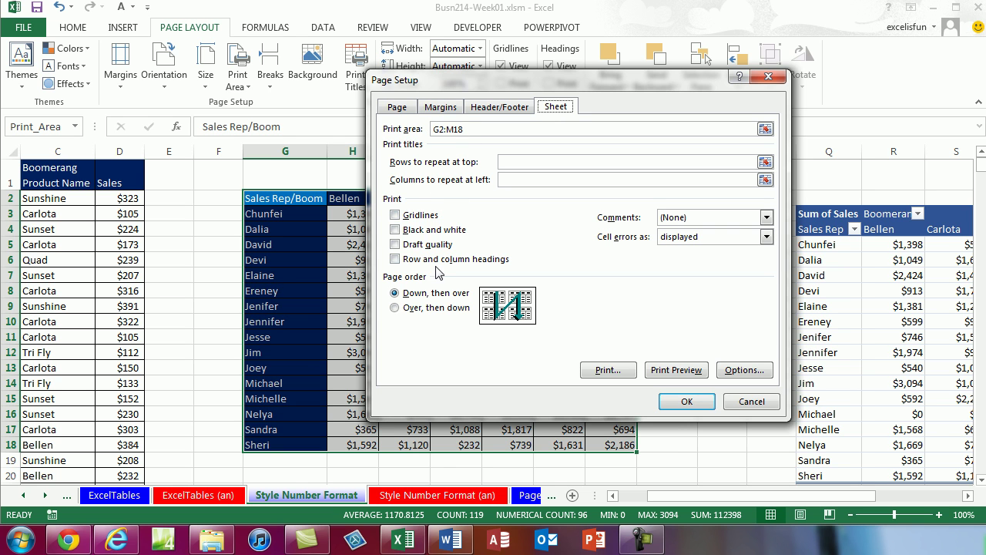
left_click(688, 402)
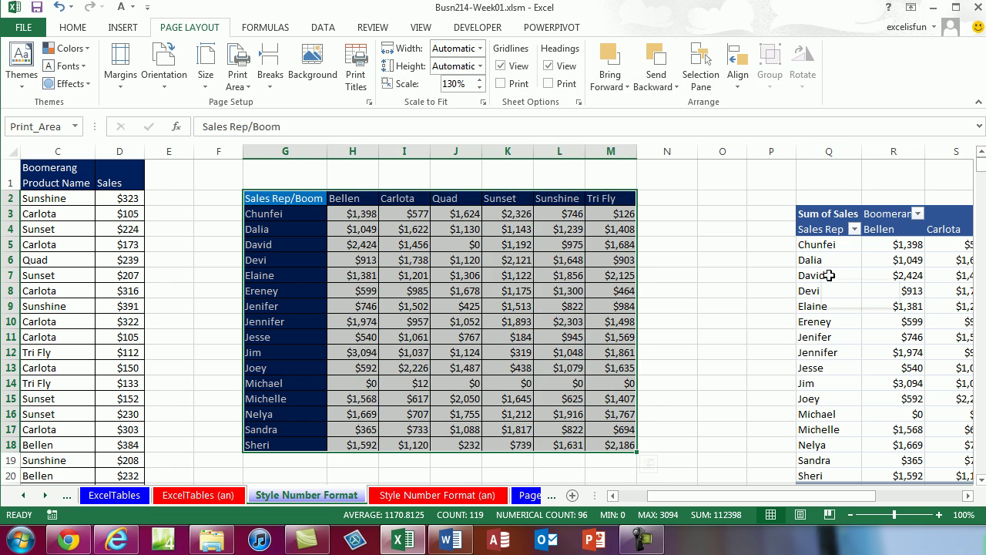
key("ctrl+p")
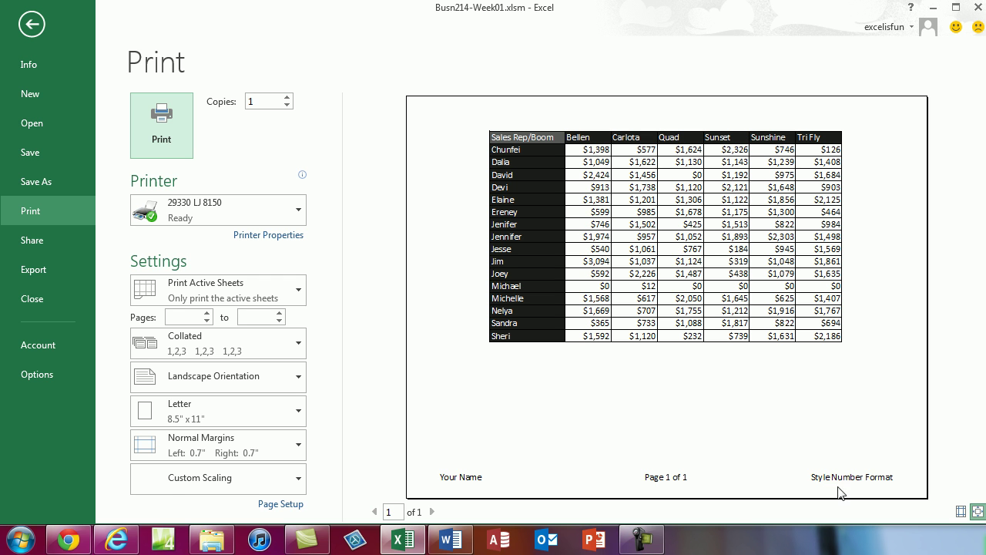
key("Escape")
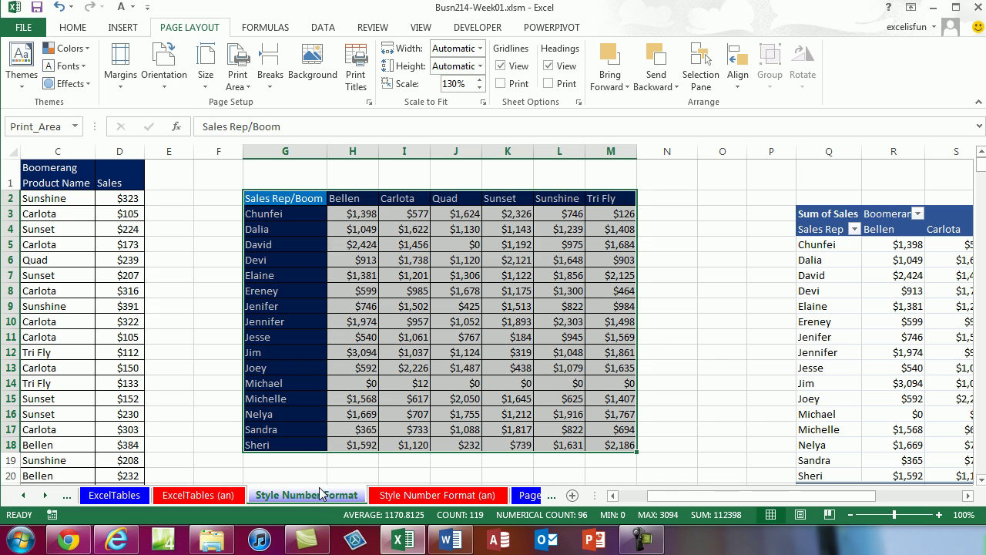
- Go to the Page Setup sheet with the loan payment table
key("ctrl+Page_Down")
key("ctrl+Page_Down")
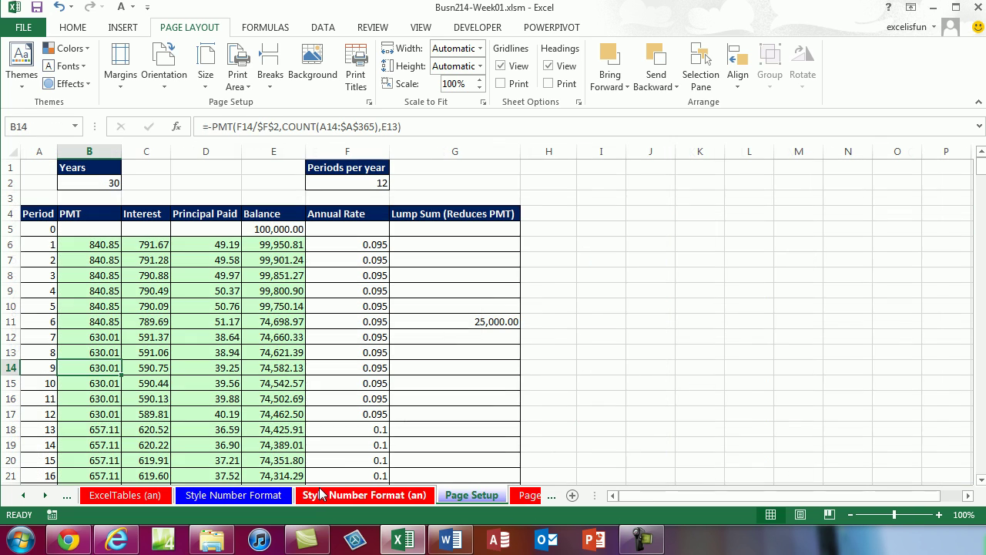
- Preview the Page Setup sheet's printout and examine its first four pages for missing columns and headings
key("ctrl+p")
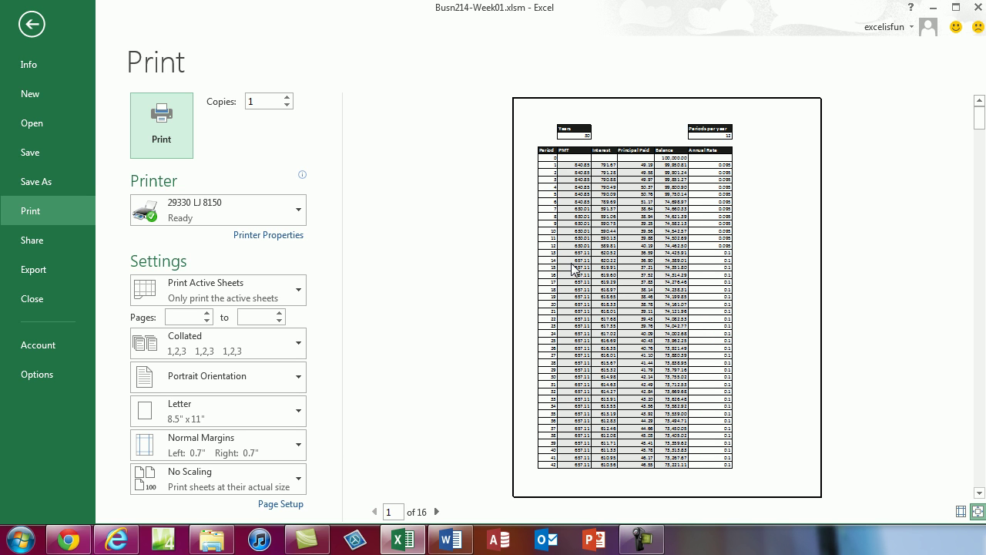
left_click(437, 512)
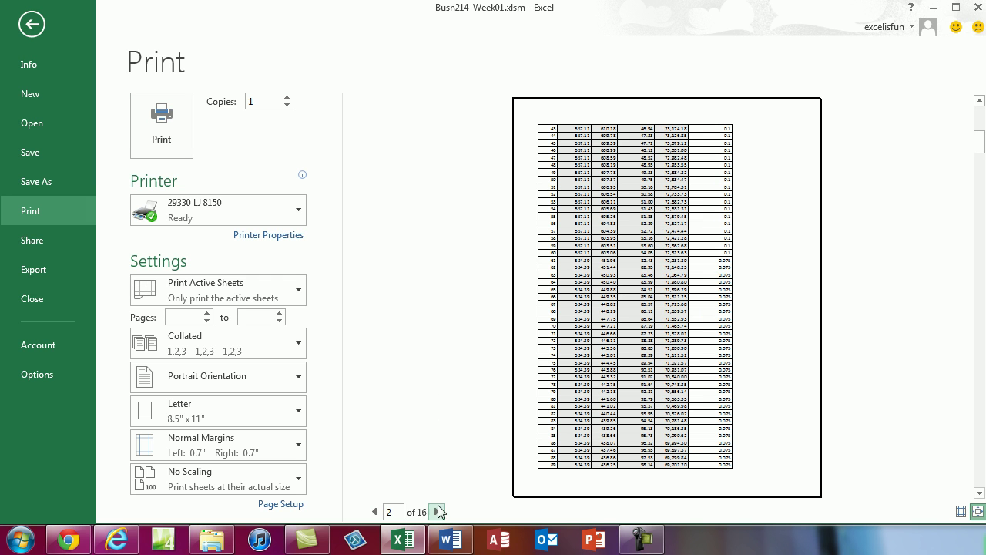
left_click(437, 512)
left_click(438, 511)
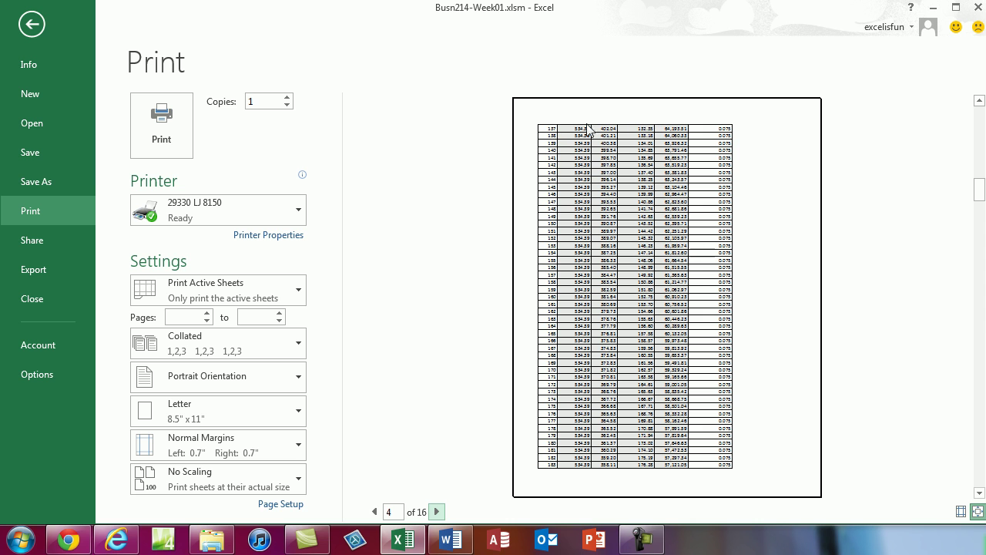
left_click(374, 511)
left_click(374, 511)
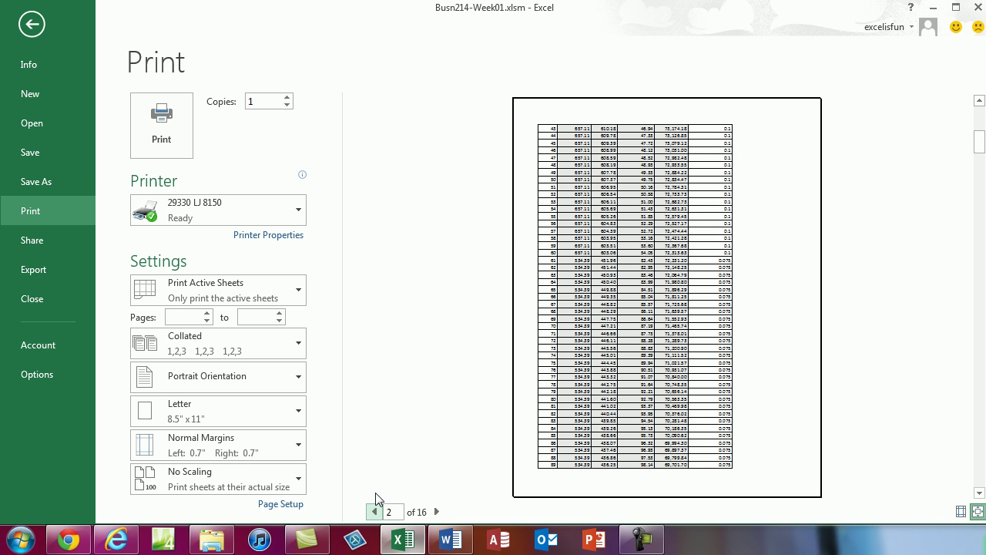
left_click(375, 512)
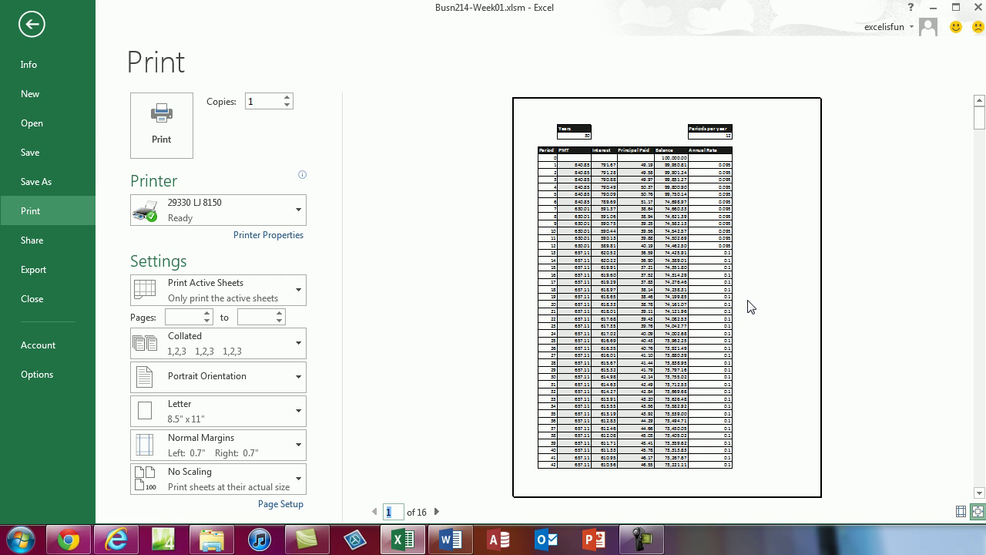
key("Escape")
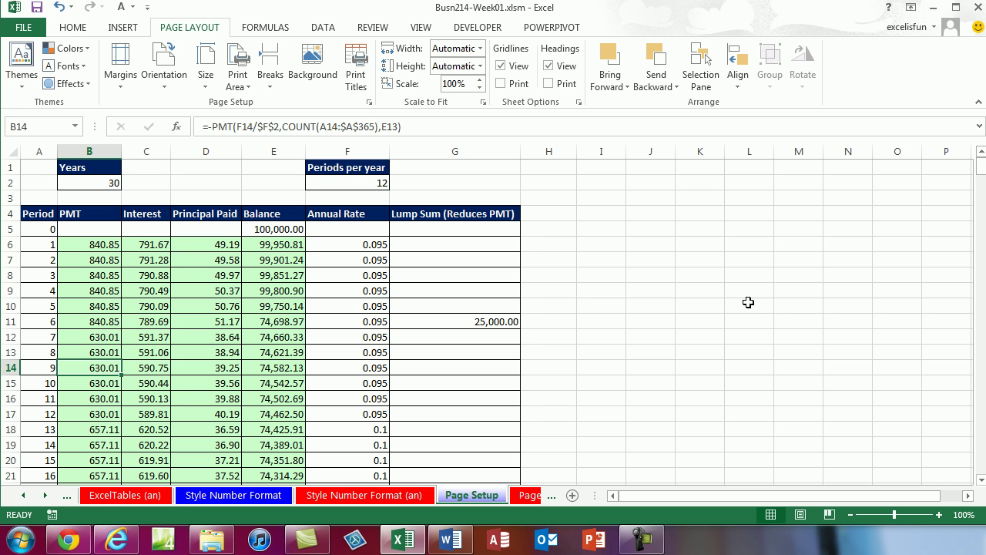
- Set the page scaling to fit 1 page wide with the number of pages tall left blank, and go over the margin settings
key("alt")
key("p")
key("s")
key("p")
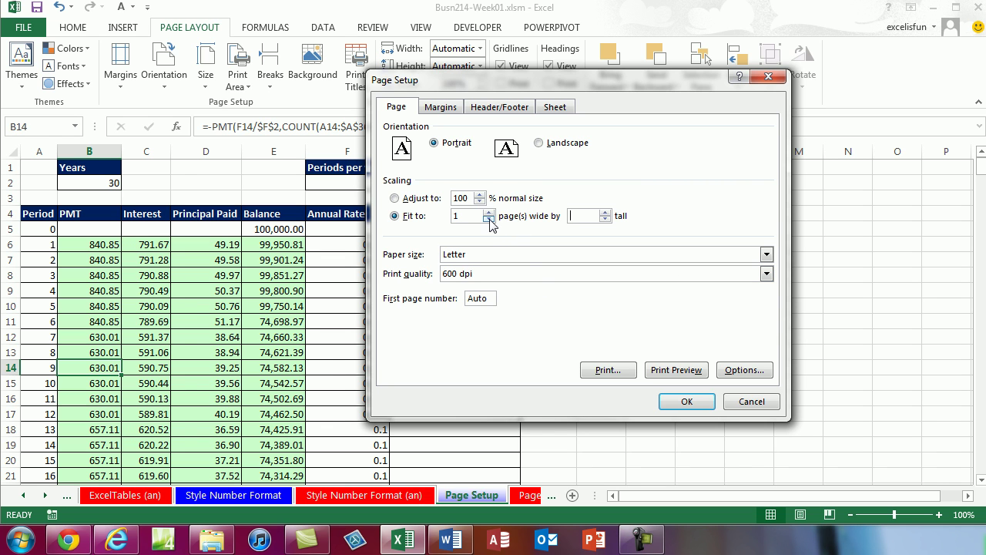
left_click(595, 216)
left_click(440, 106)
left_click(406, 321)
- Add a "Page 1 of ?" footer and a custom center header reading "Your Name", and apply the page setup
left_click(504, 108)
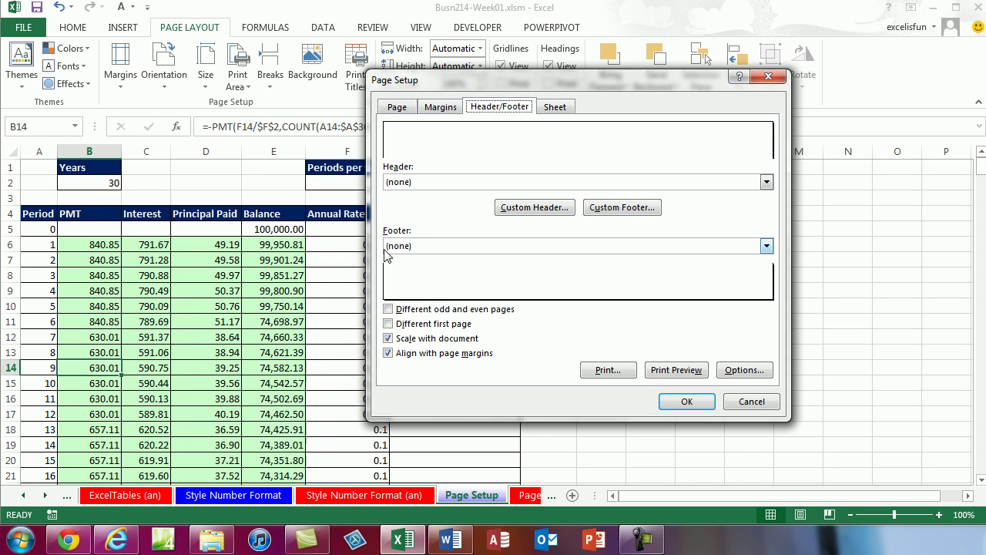
left_click(762, 248)
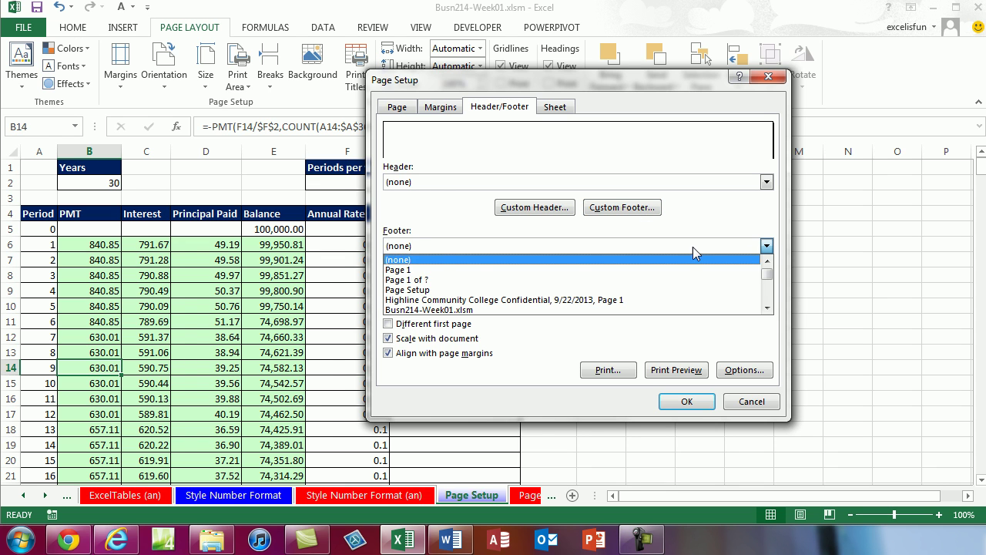
left_click(409, 279)
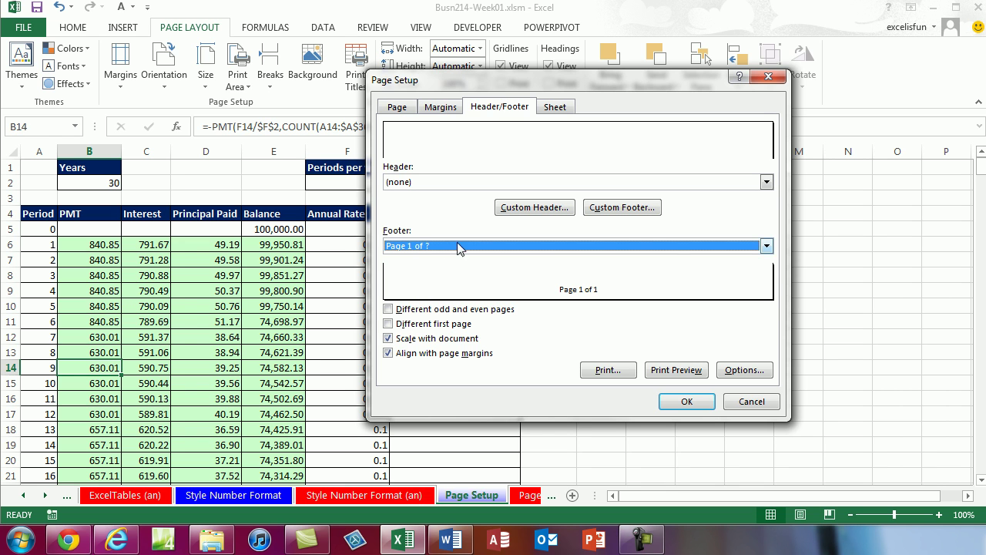
left_click(524, 209)
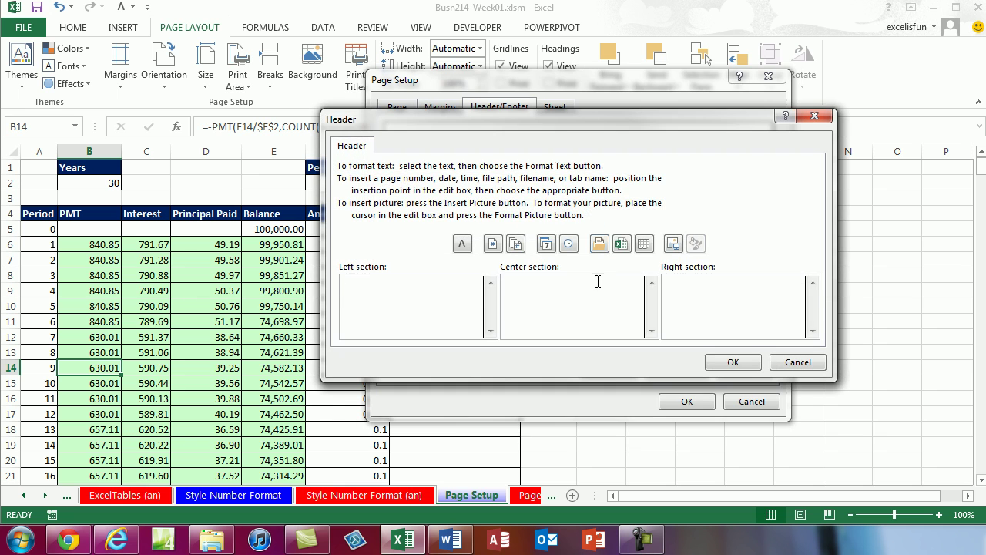
type("Your Name")
left_click(736, 362)
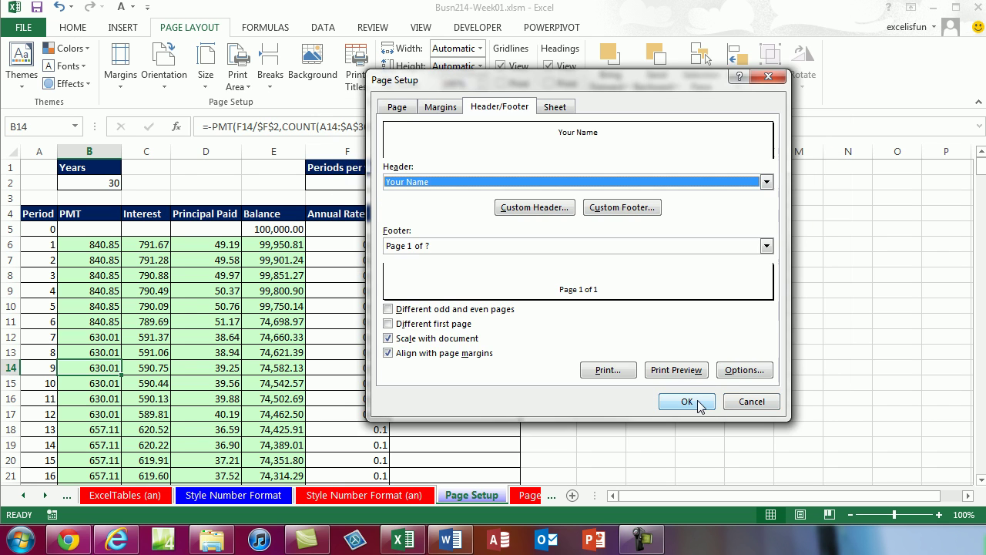
left_click(696, 401)
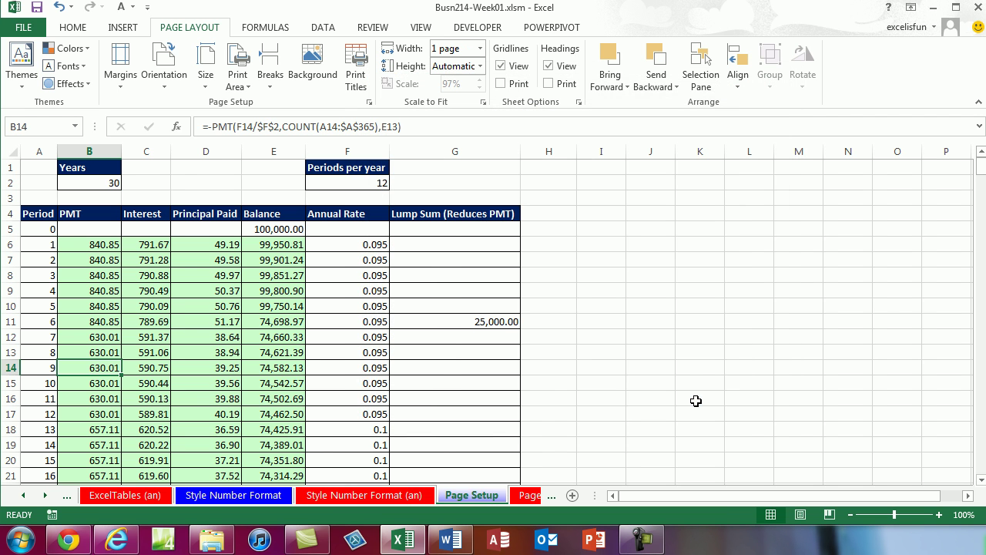
- Preview the printout with the header and footer and examine the top of its second page
key("ctrl+p")
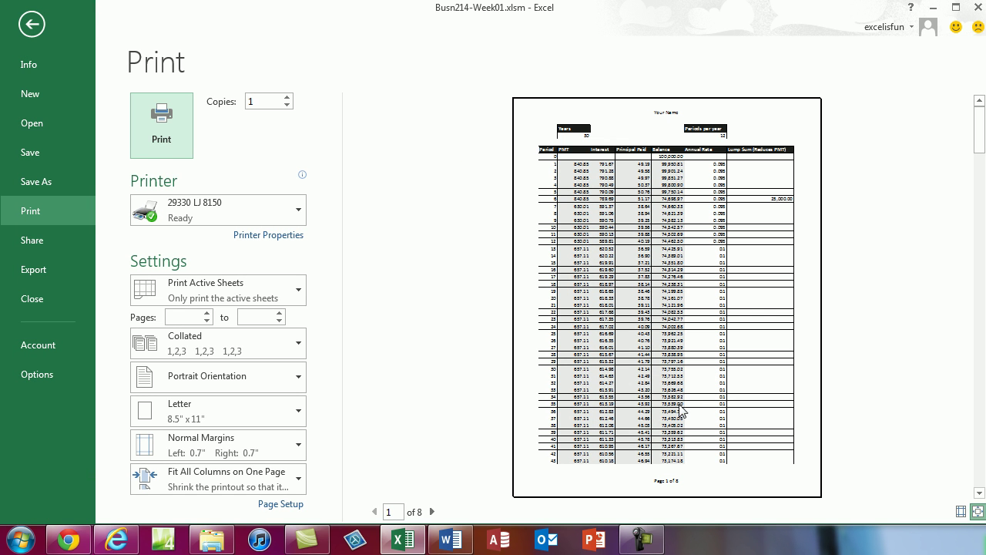
left_click(431, 512)
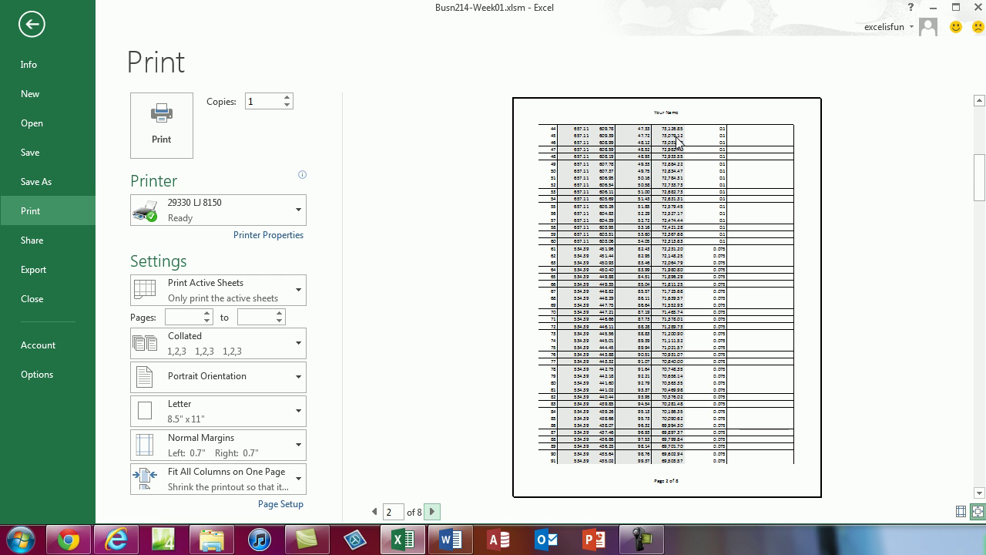
key("Escape")
- Set row 4, the table's field names, as the row to repeat at the top of every printed page
key("alt+p")
key("s")
key("p")
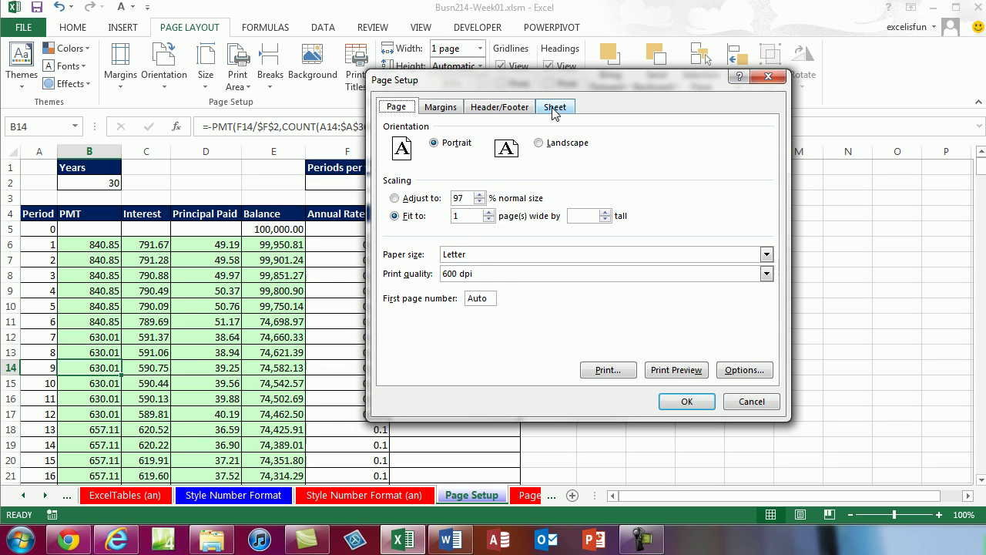
left_click(549, 108)
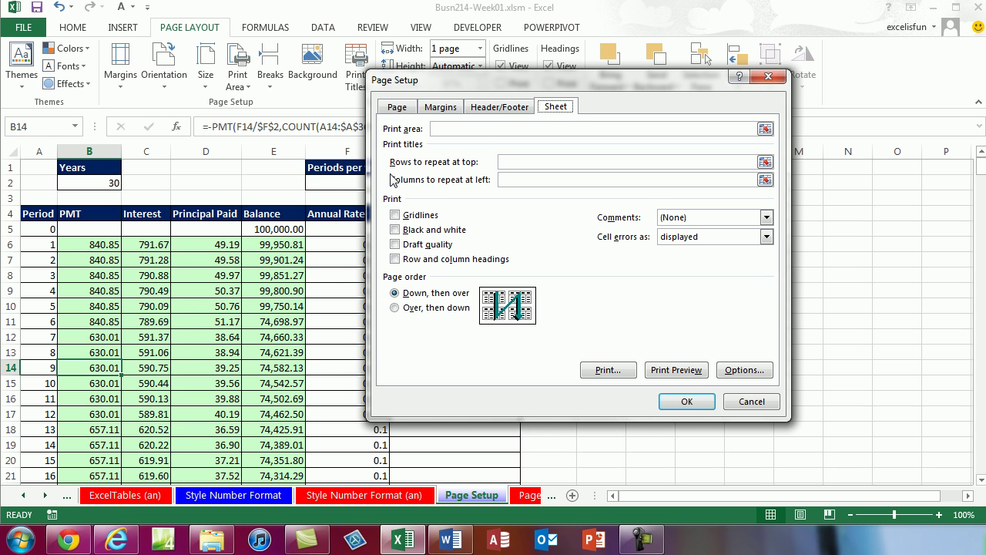
left_click(509, 162)
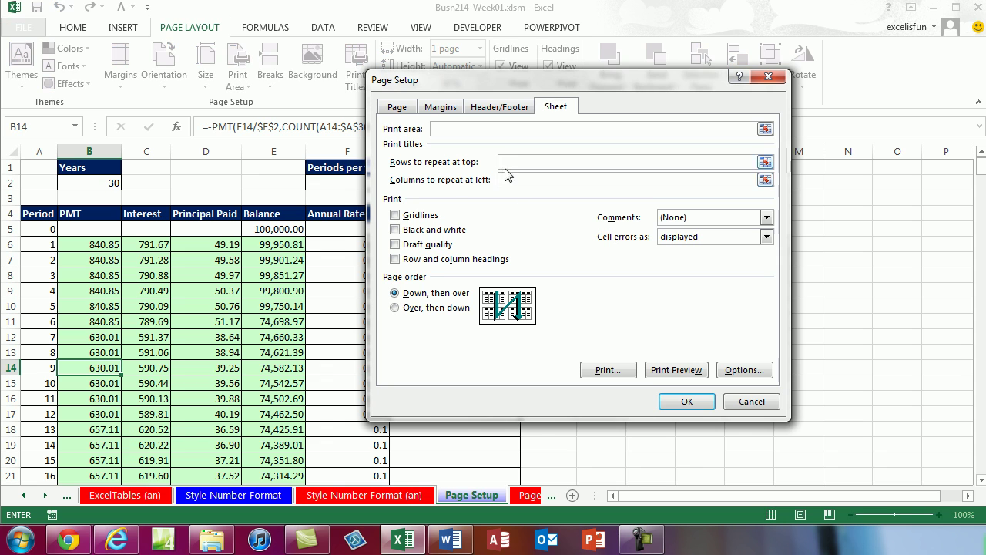
left_click(7, 213)
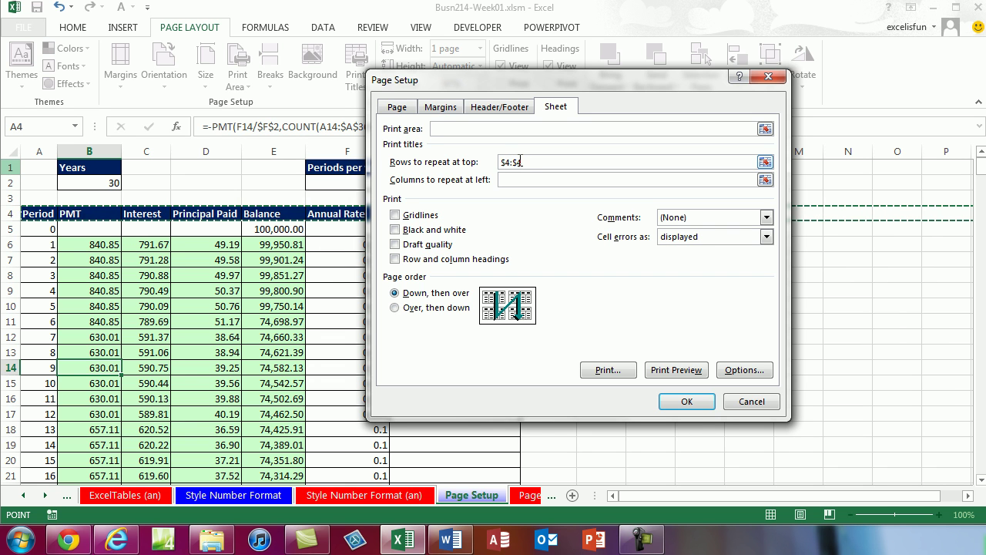
- Switch the repeating title rows to rows 1 to 4 and back to row 4 only, and apply the page setup
left_click_drag(456, 84, 643, 114)
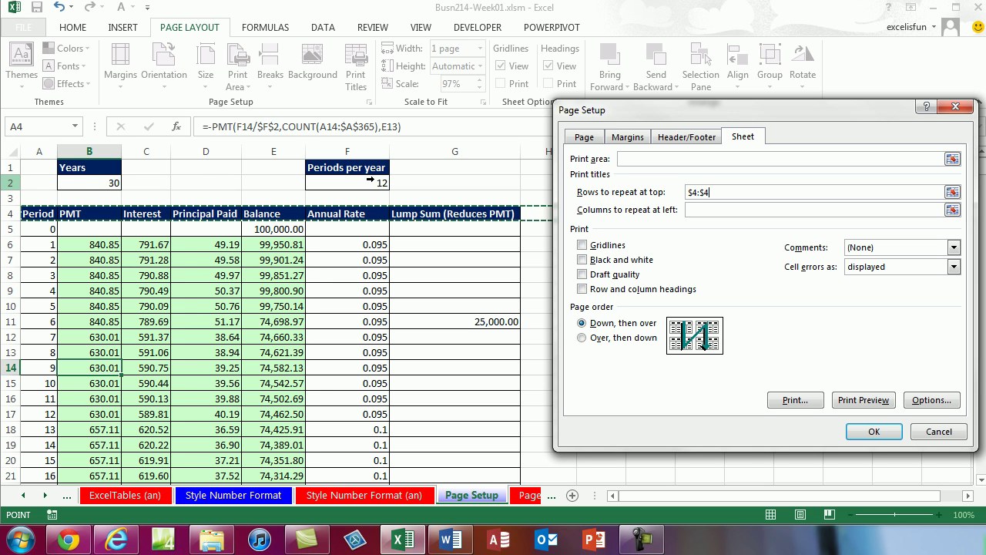
left_click_drag(16, 167, 16, 214)
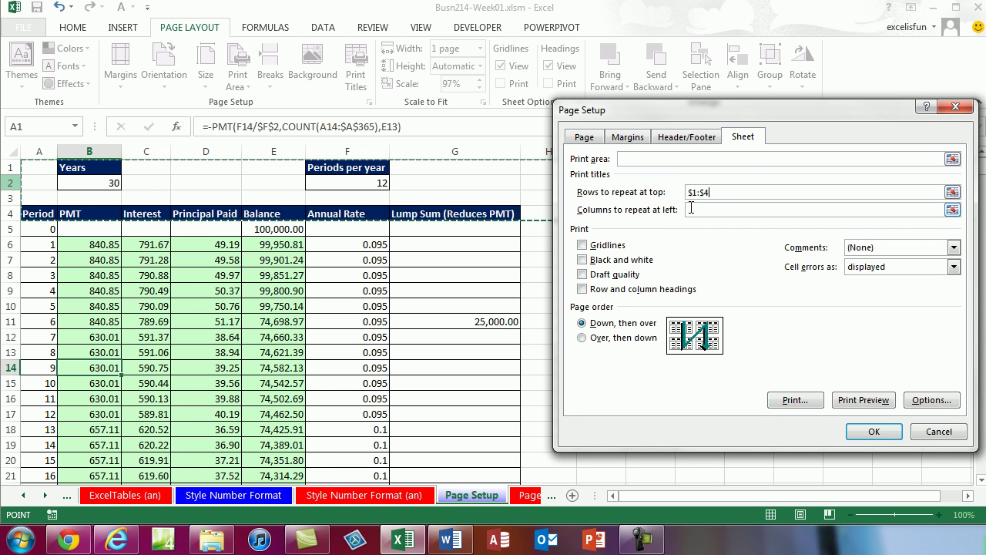
left_click(7, 216)
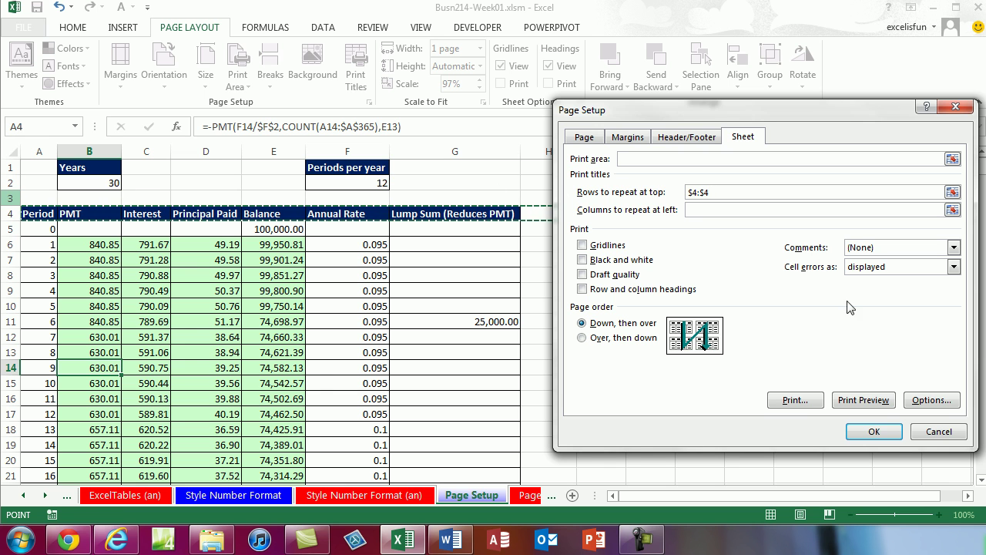
left_click(873, 431)
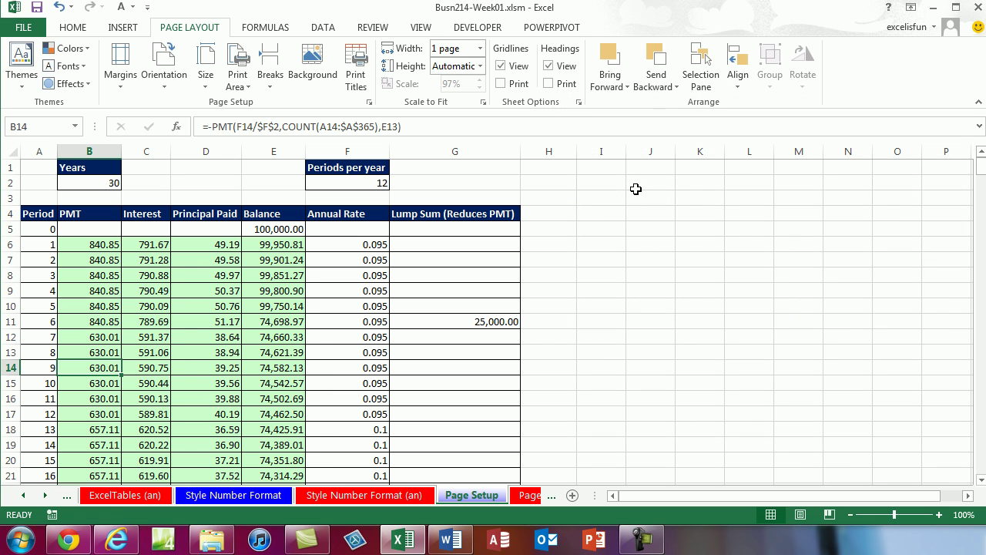
- Preview the printout through page 4 to check the repeated field names at the top of each page
key("ctrl+p")
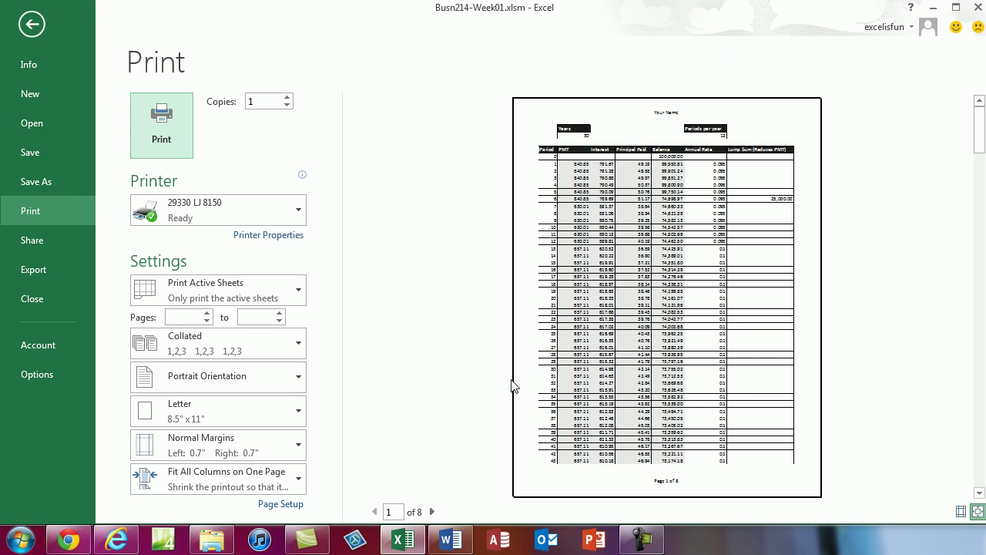
left_click(433, 512)
left_click(433, 512)
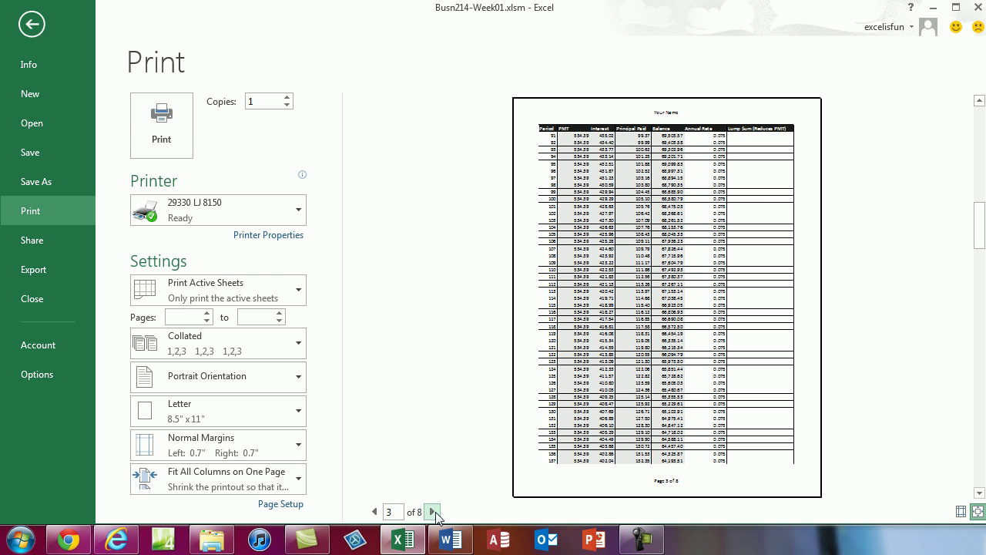
left_click(432, 513)
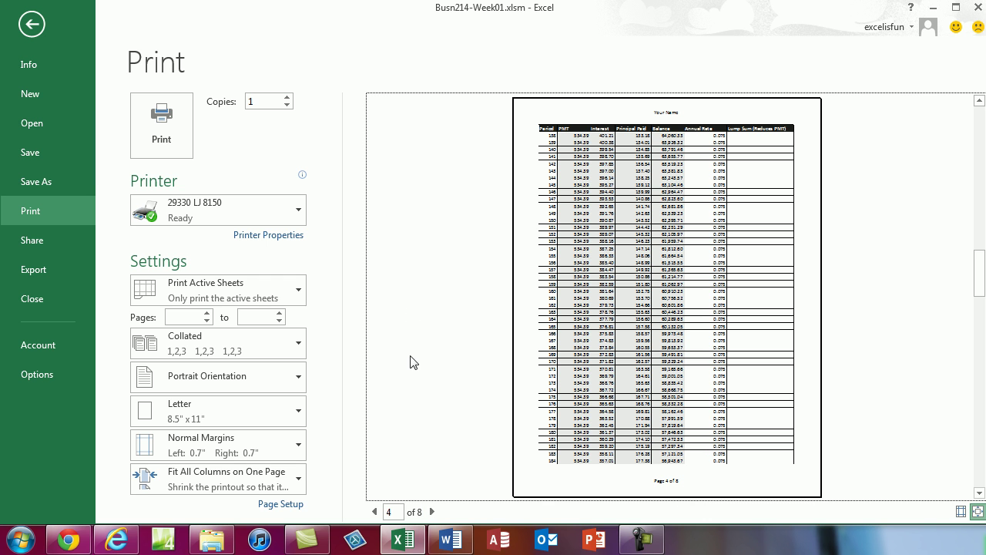
key("Escape")
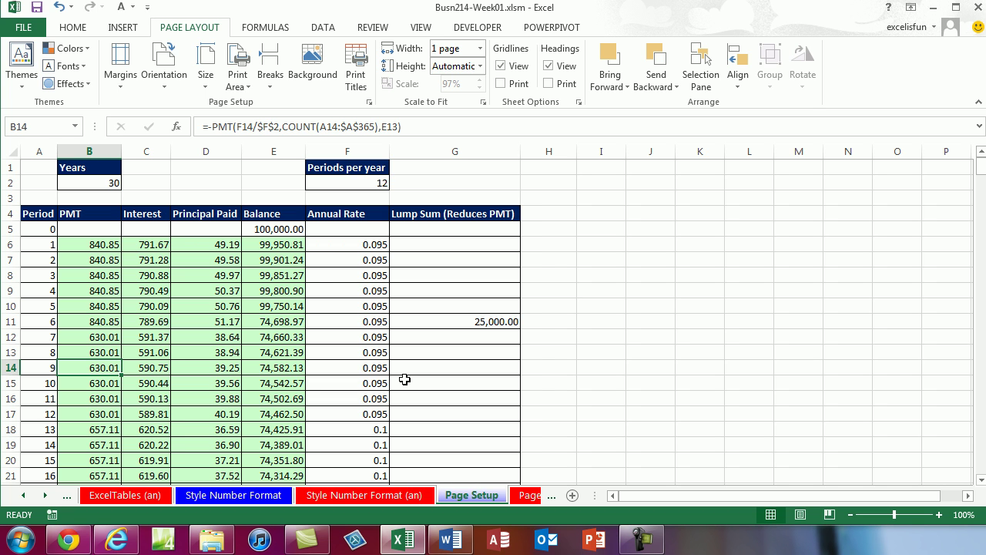
- Go to the Sort sheet and widen column C so that the word "Boomerang" in its heading fits on one line
key("ctrl+Page_Down")
key("ctrl+Page_Down")
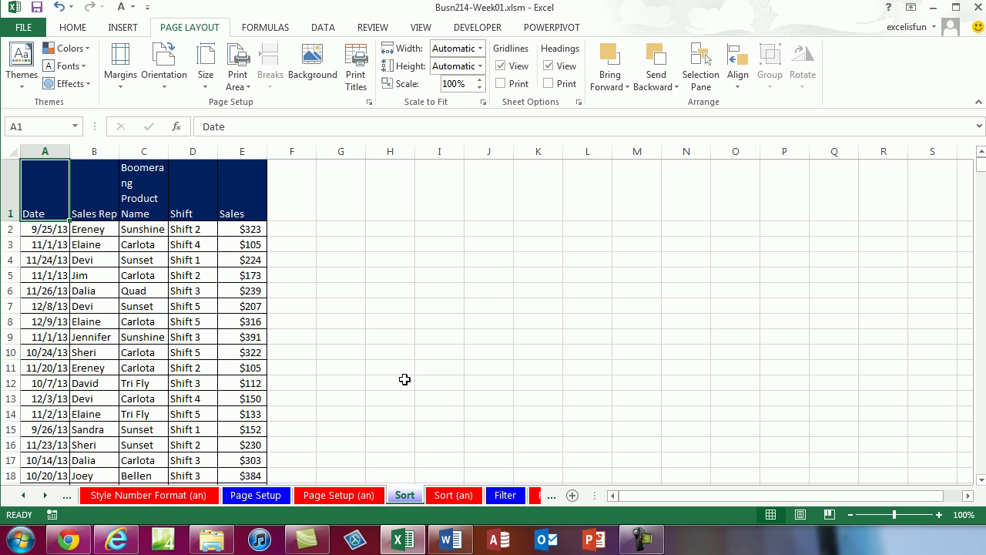
left_click(154, 263)
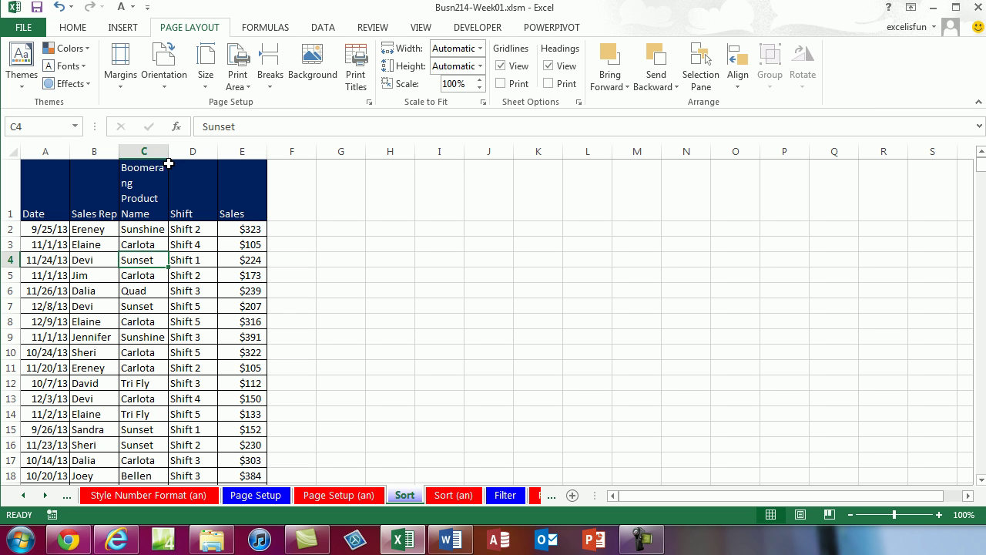
left_click_drag(168, 153, 199, 154)
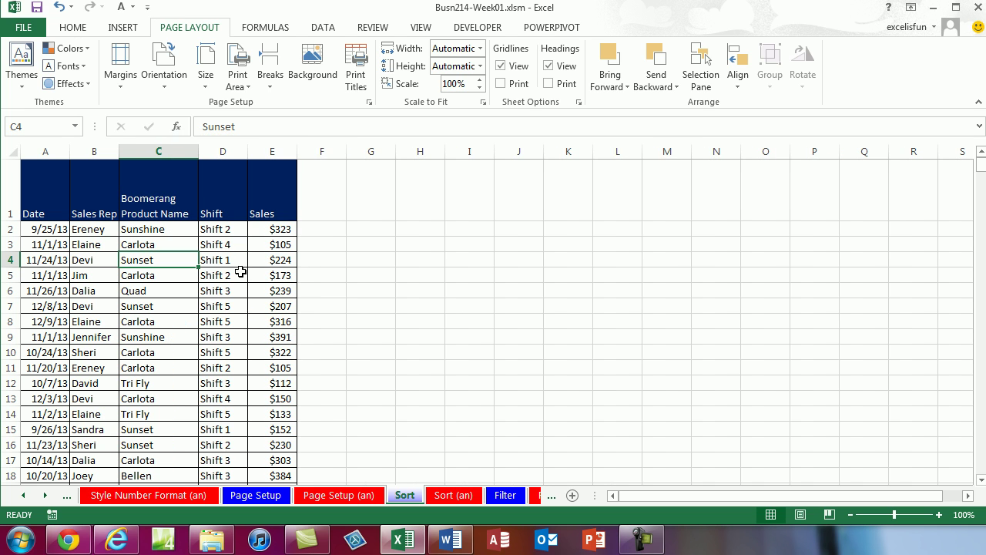
- Sort the sales table A to Z by boomerang product name and look through the sorted records
left_click(155, 278)
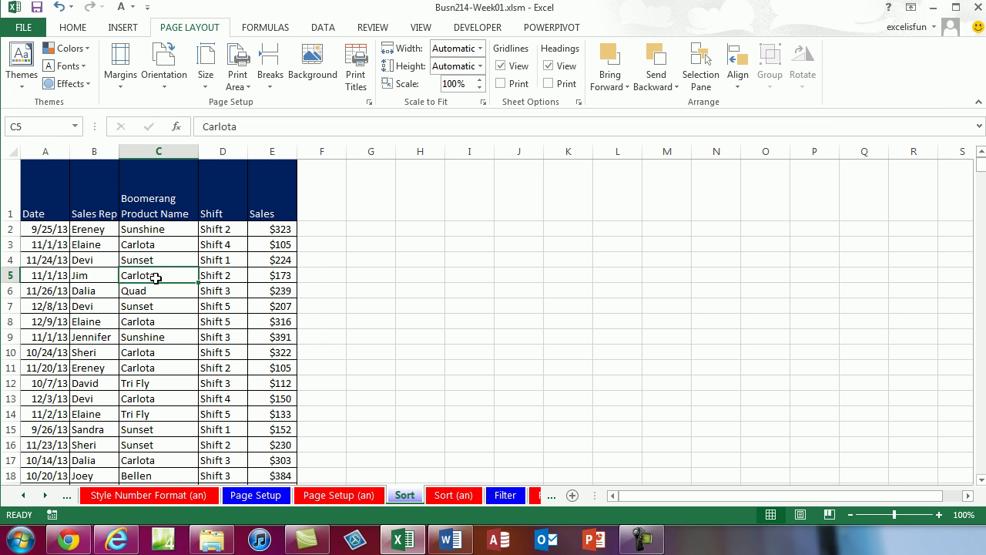
right_click(155, 278)
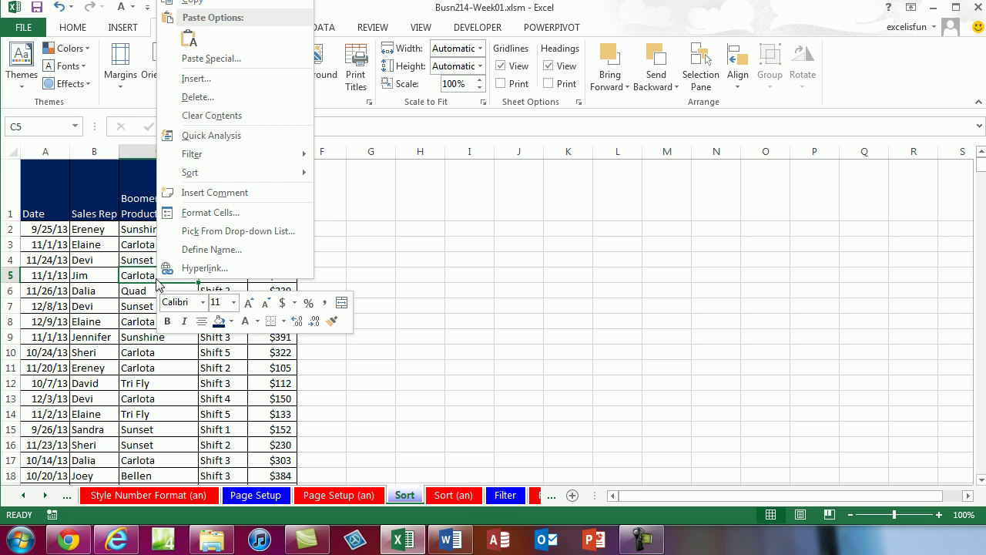
mouse_move(204, 179)
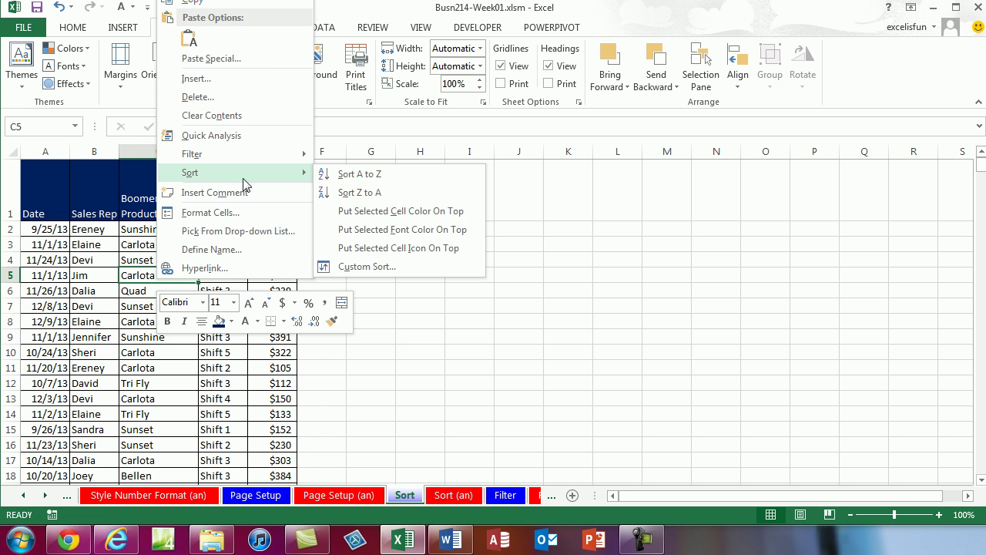
left_click(140, 275)
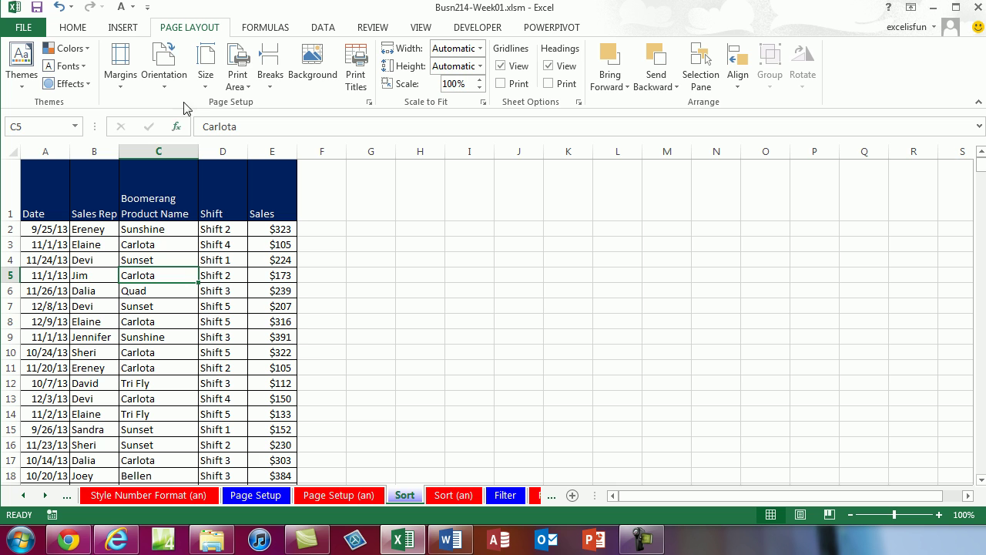
left_click(323, 29)
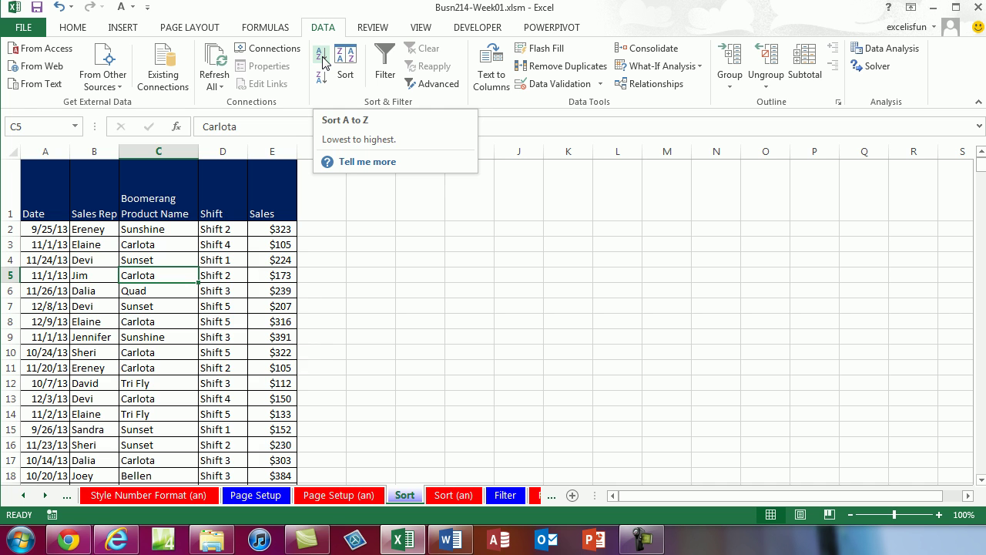
left_click(322, 62)
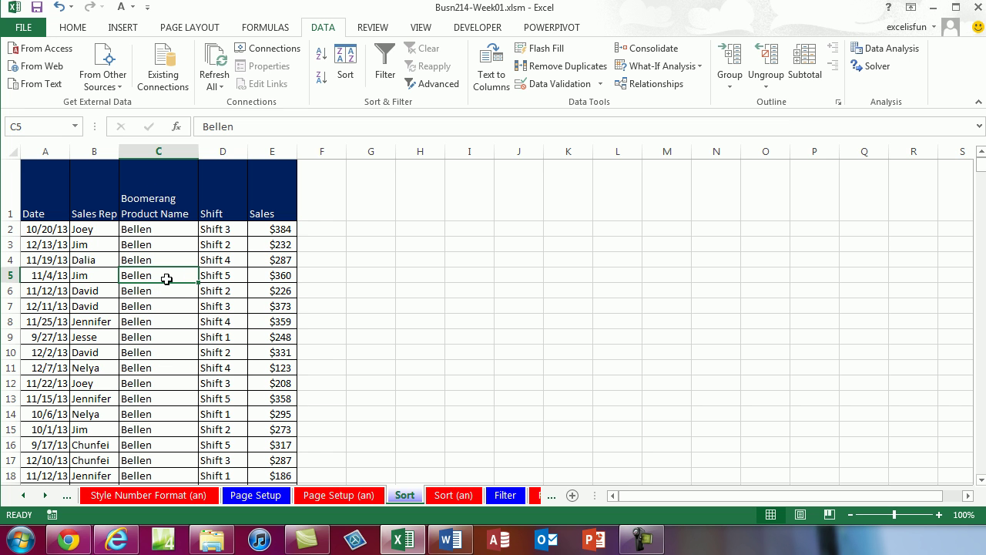
scroll(163, 412, "down", 19)
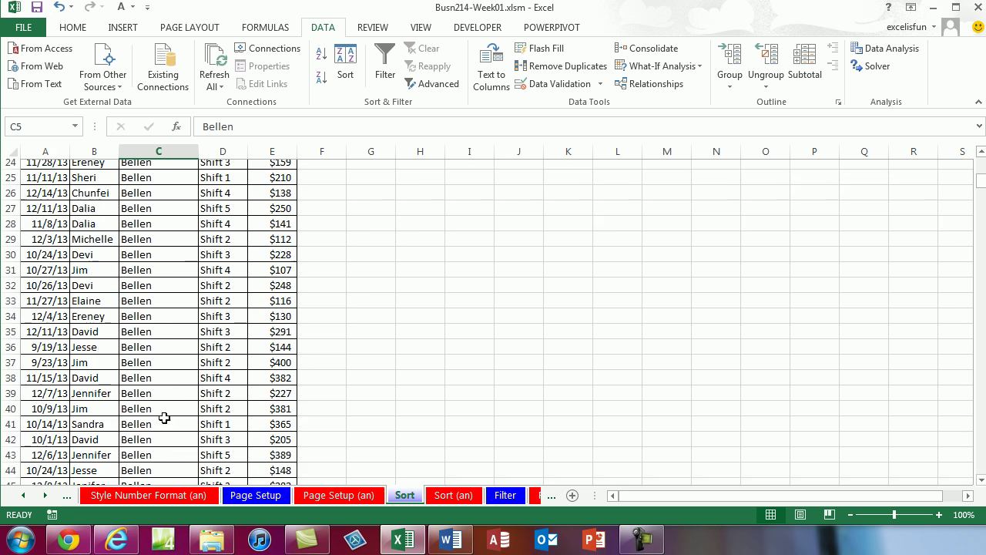
scroll(161, 407, "down", 7)
scroll(150, 392, "down", 5)
scroll(152, 391, "up", 5)
scroll(193, 354, "up", 20)
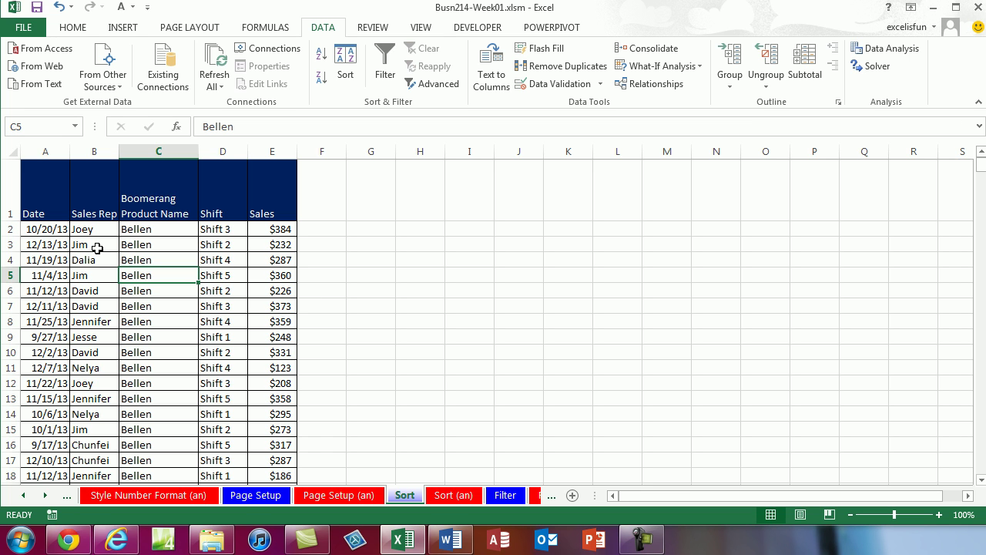
- Sort the sales table A to Z by the Shift column and check how products are grouped within each shift
left_click(219, 245)
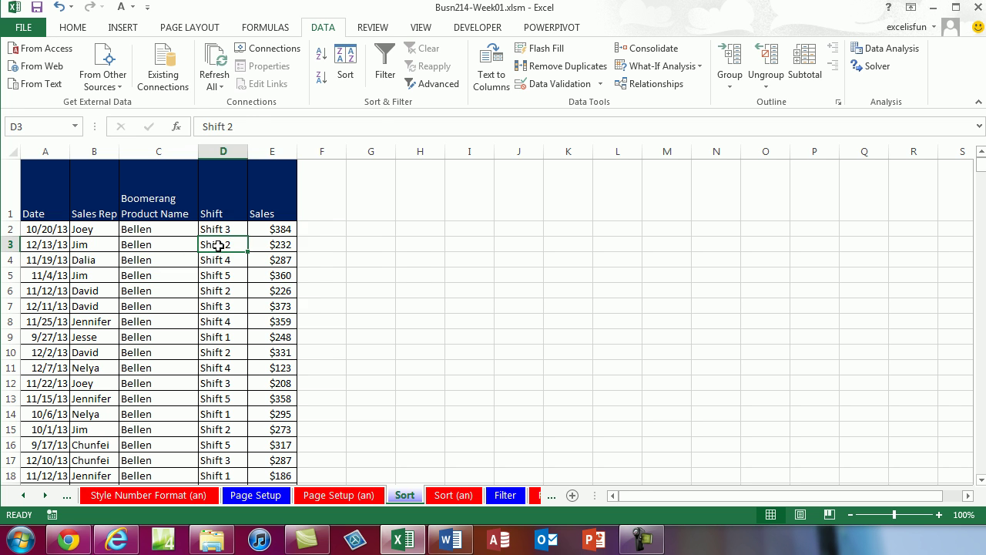
right_click(220, 248)
mouse_move(259, 142)
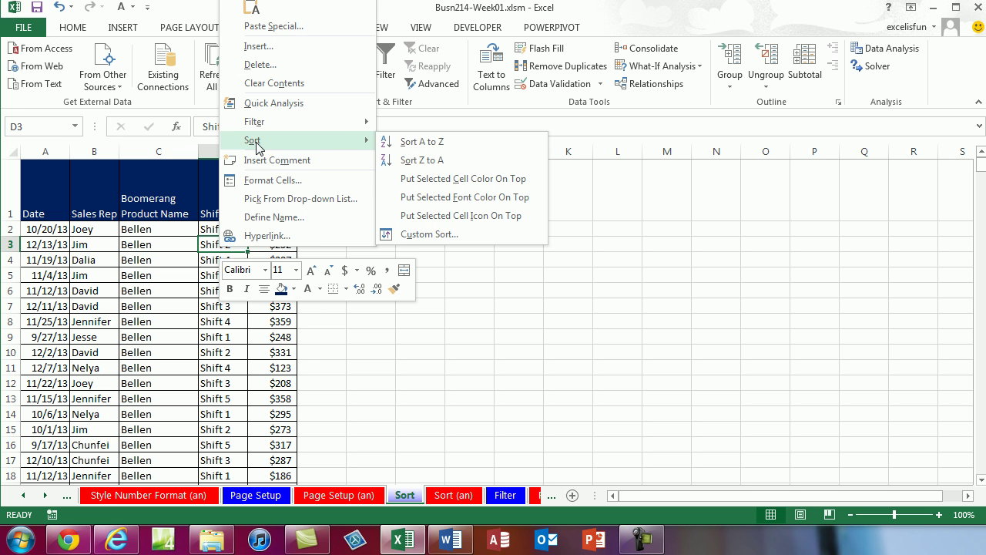
left_click(429, 145)
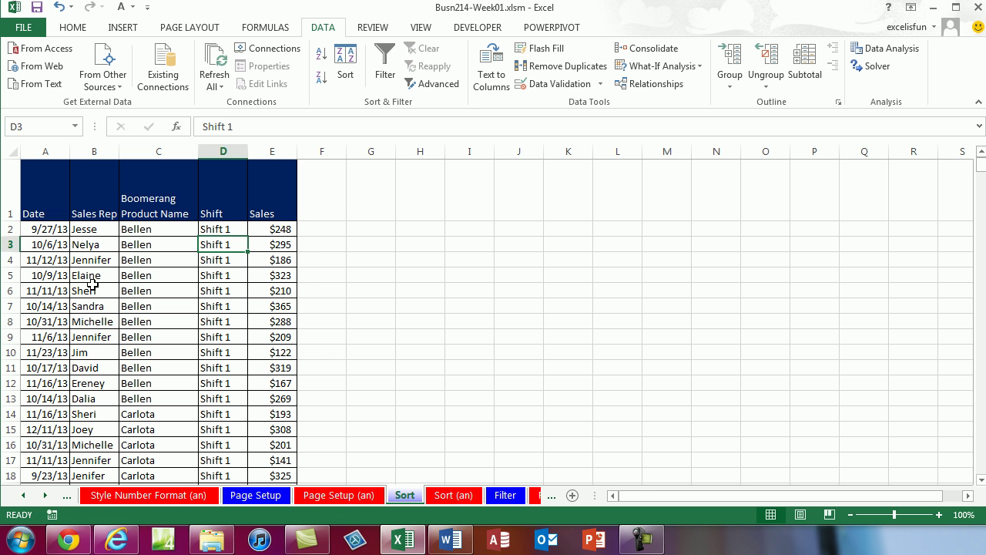
scroll(251, 326, "down", 5)
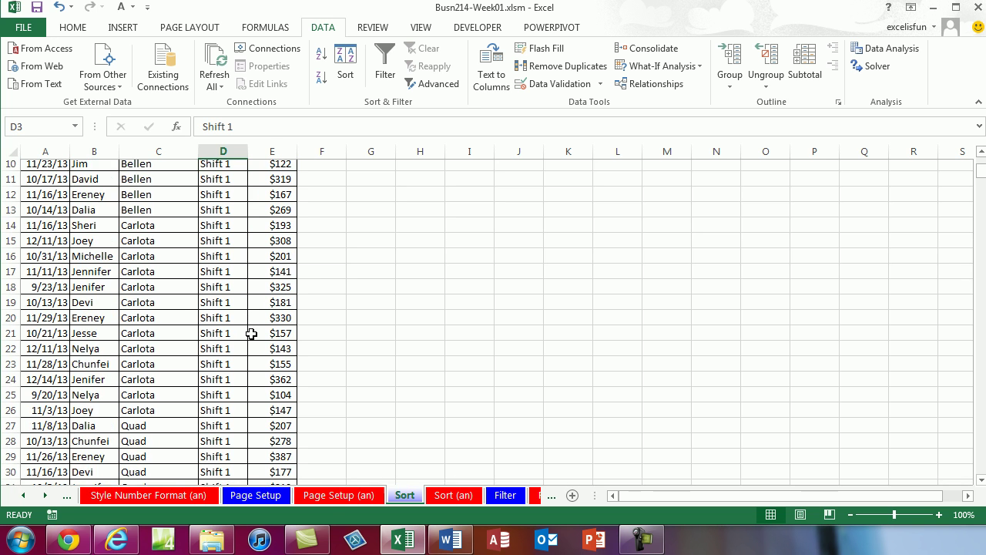
scroll(250, 346, "up", 5)
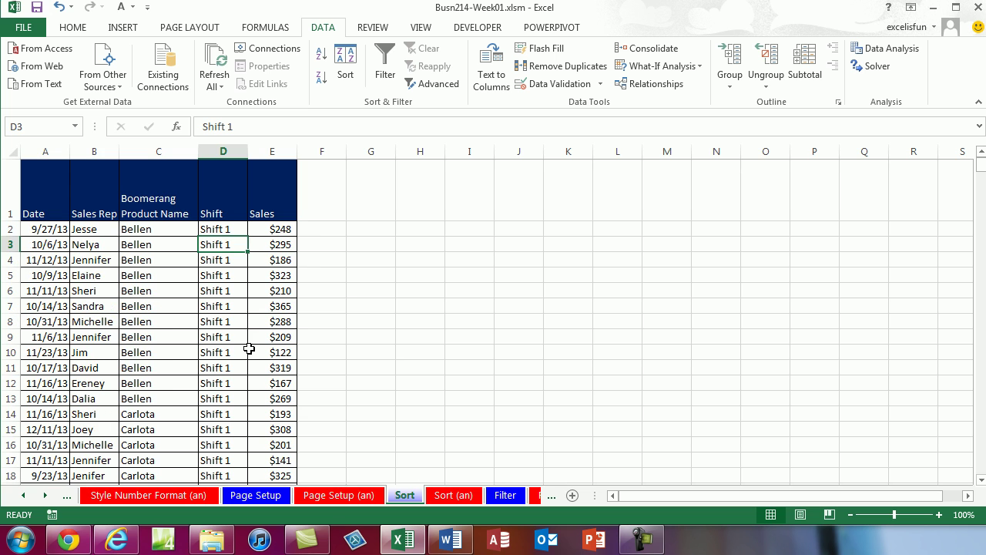
- Sort the sales table A to Z by the Sales Rep column and check the resulting order
left_click(91, 247)
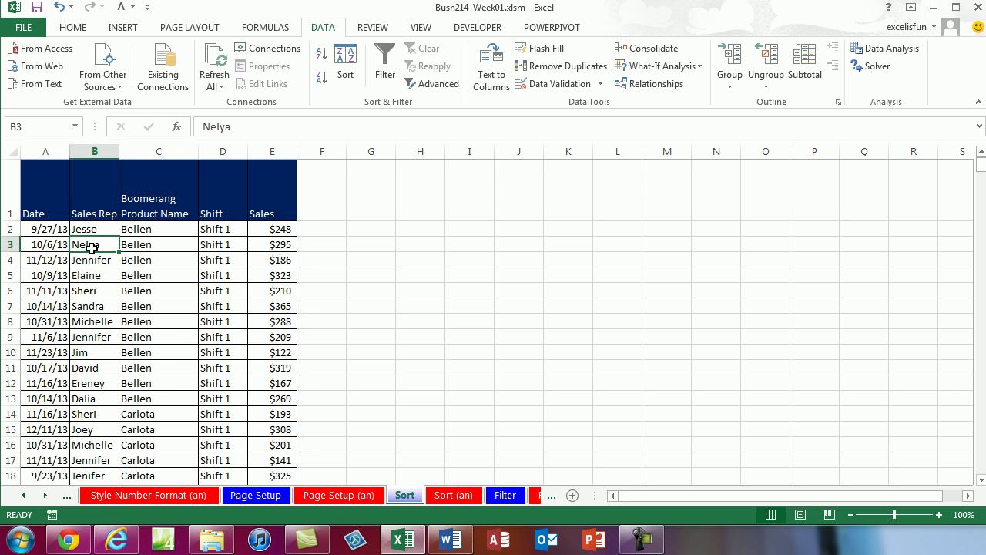
left_click(321, 54)
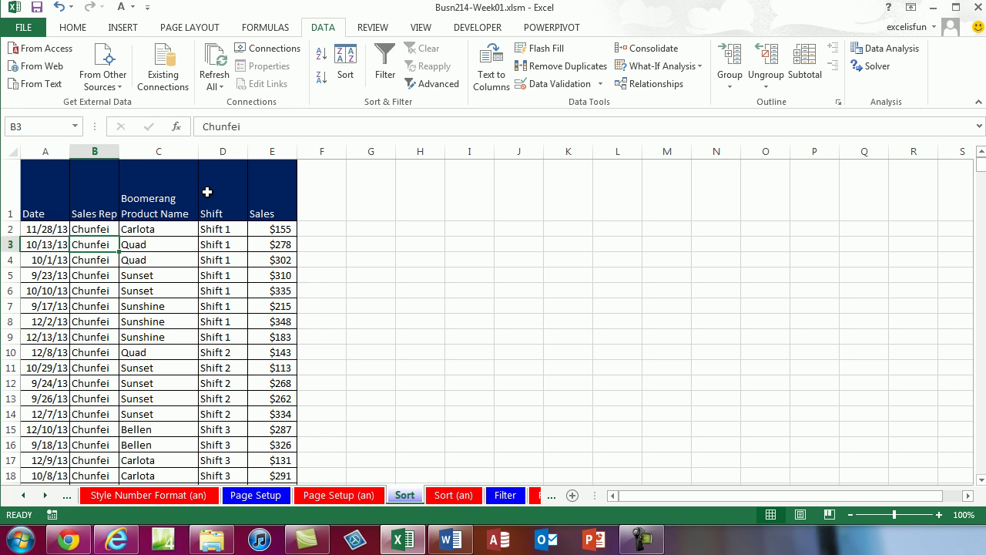
scroll(136, 335, "down", 6)
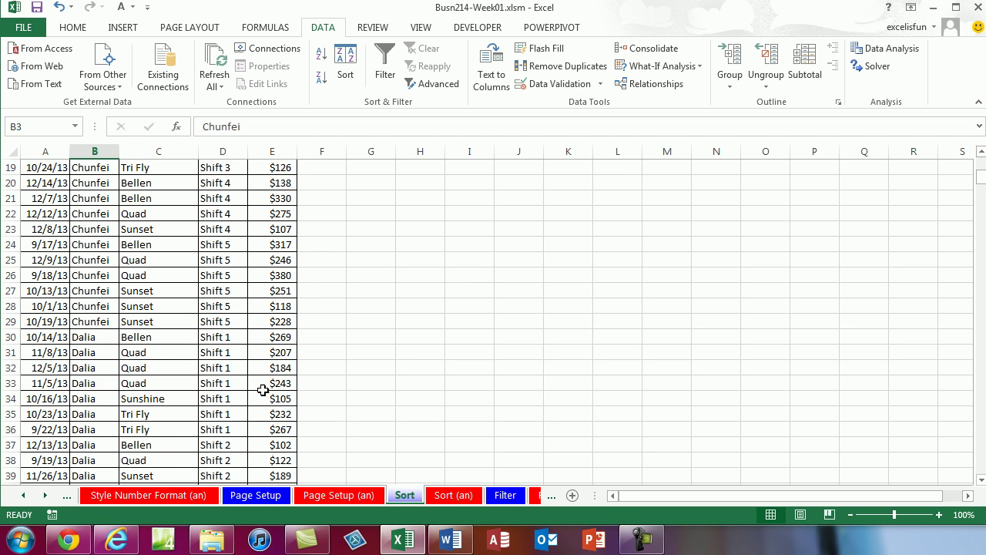
scroll(262, 423, "up", 6)
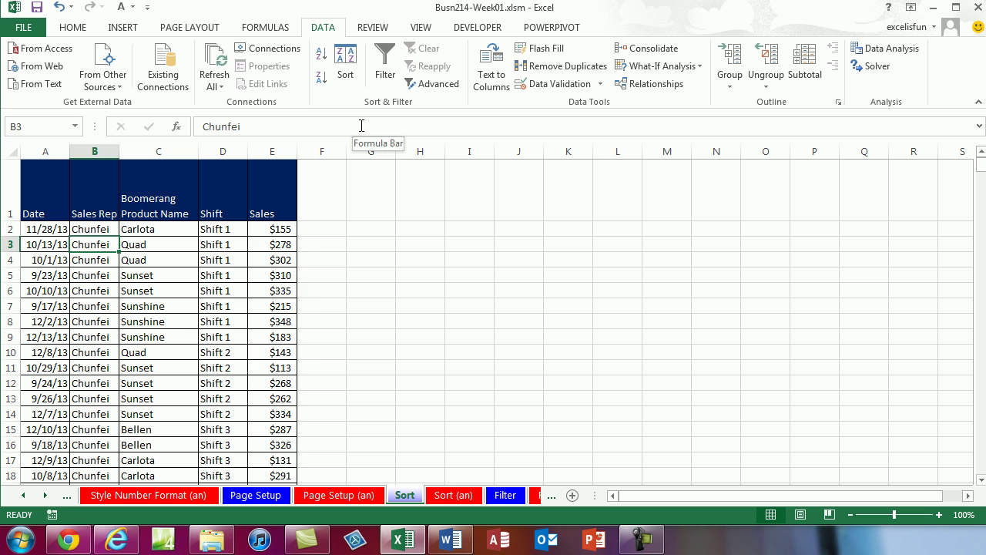
- Go to the Filter sheet and turn on filtering for the sales table's field names in row 11
key("ctrl+Page_Down")
key("ctrl+Page_Down")
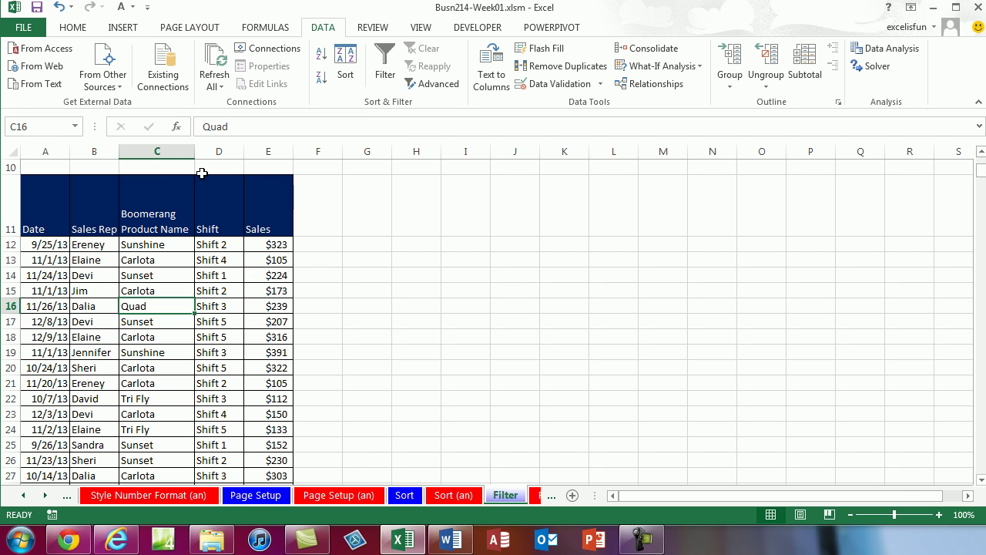
left_click(154, 246)
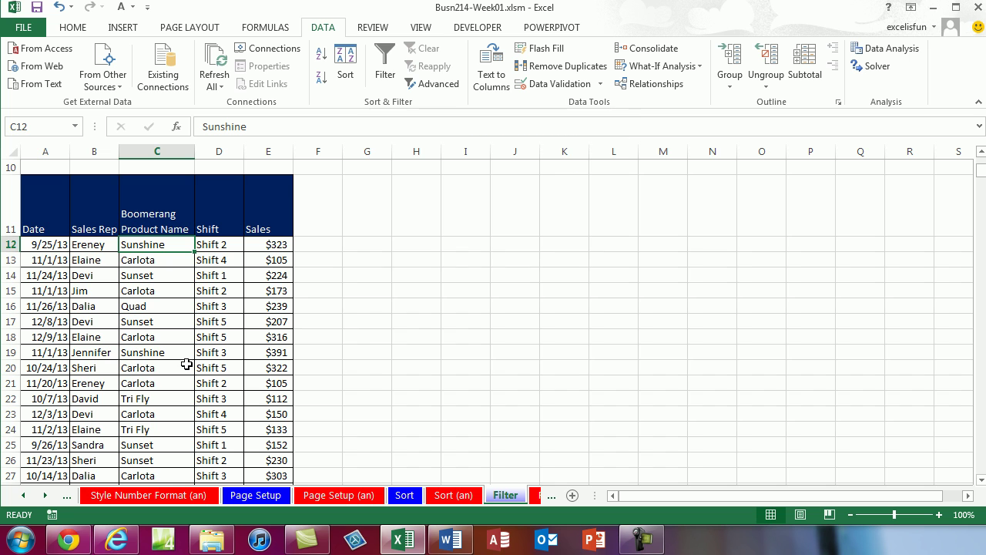
key("ctrl+shift+l")
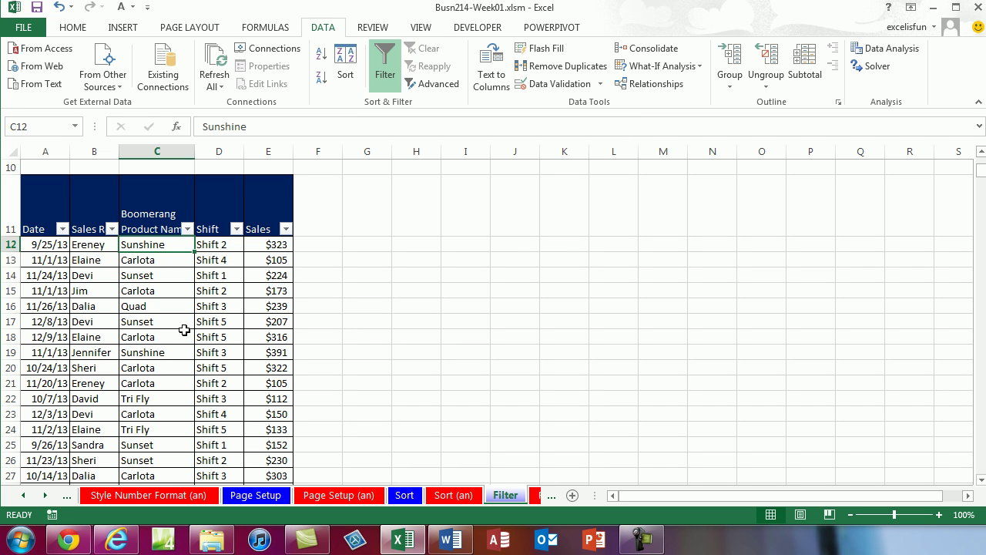
- Filter the Sales column to show only the top 5 items
left_click(285, 229)
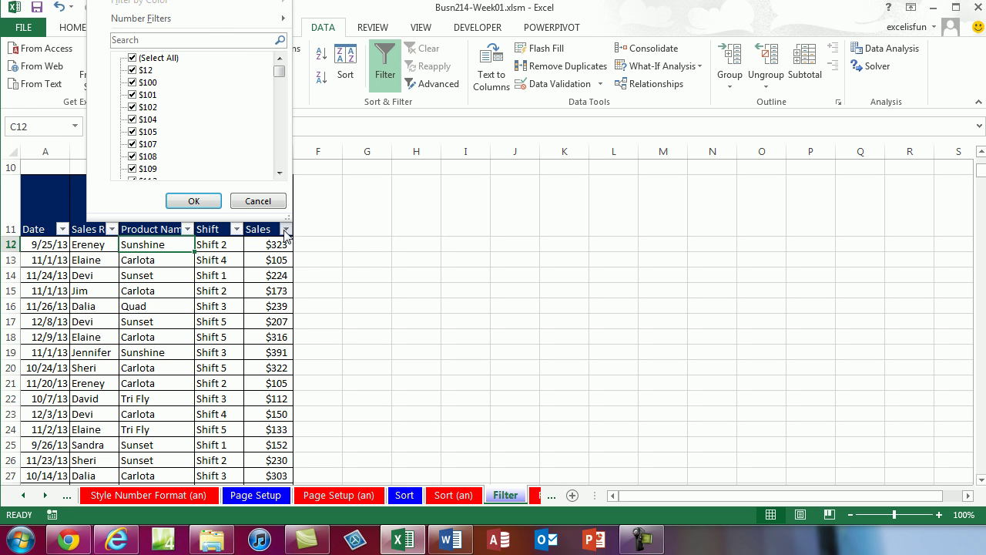
left_click(432, 267)
scroll(354, 259, "up", 1)
scroll(354, 258, "up", 2)
left_click(286, 367)
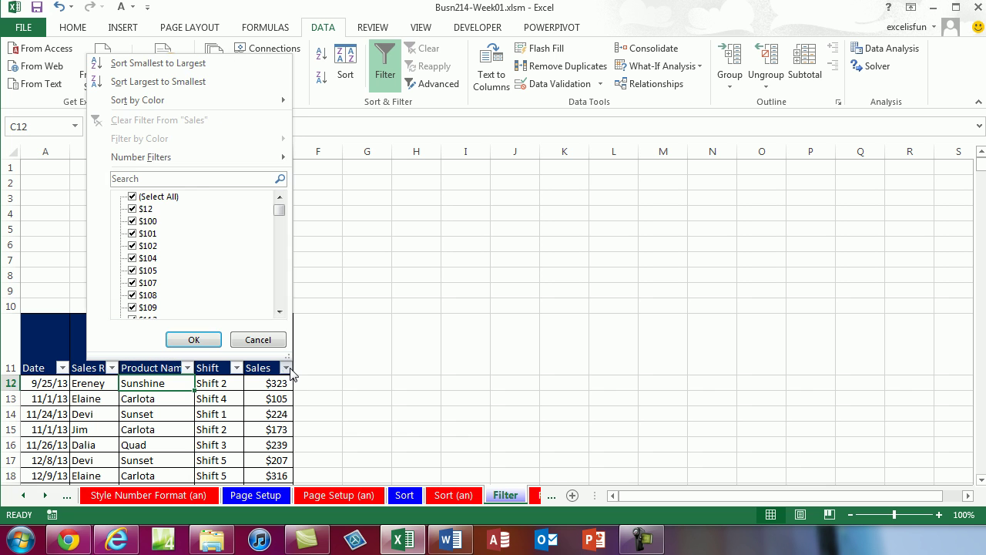
mouse_move(198, 165)
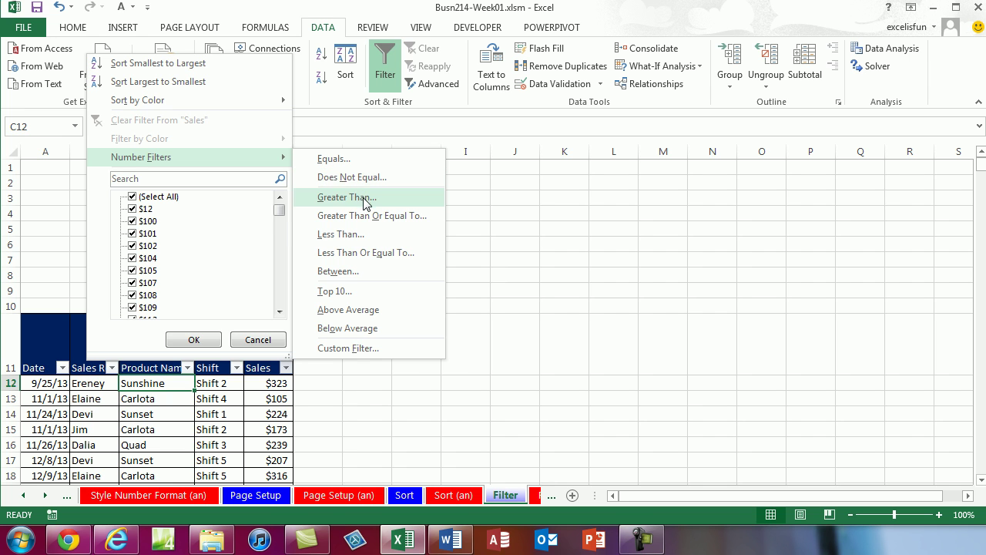
left_click(350, 300)
left_click(668, 280)
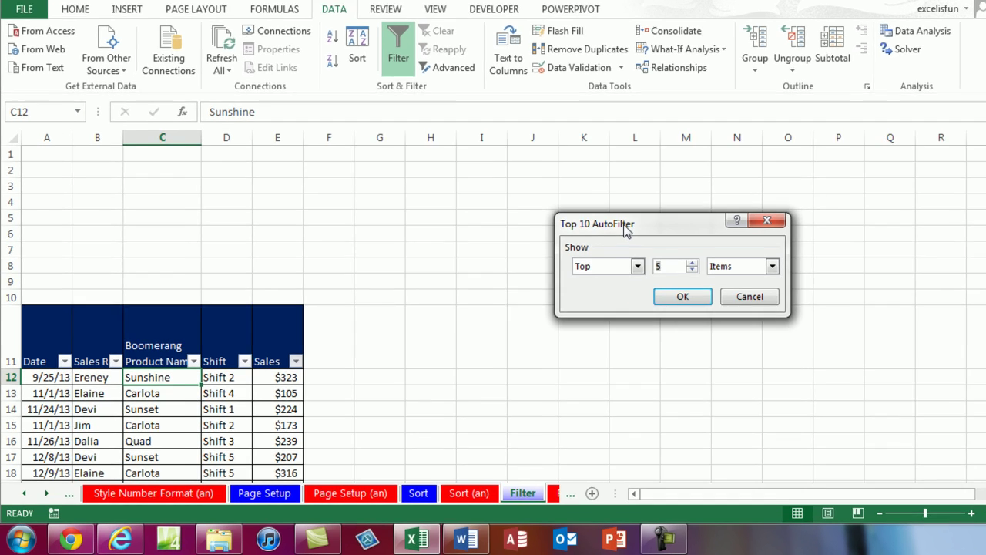
left_click_drag(597, 235, 434, 304)
left_click_drag(655, 177, 592, 199)
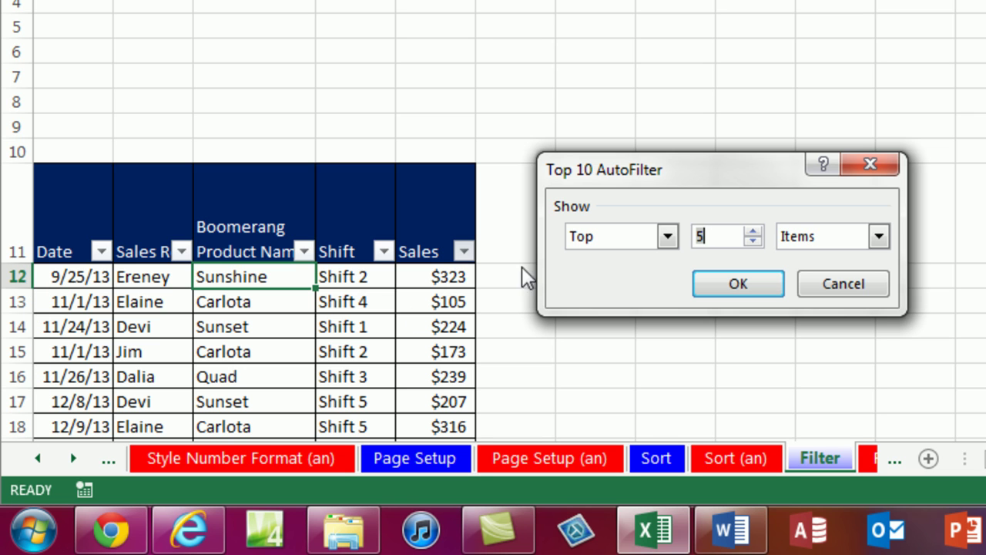
left_click(744, 285)
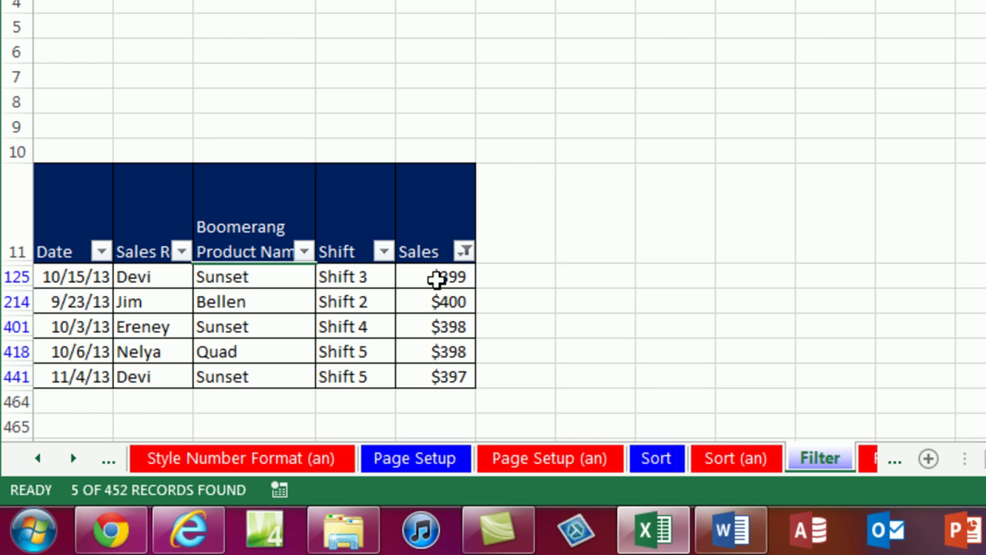
- Clear the filter from the Sales column and look over the date filter options of the Date column
left_click(465, 252)
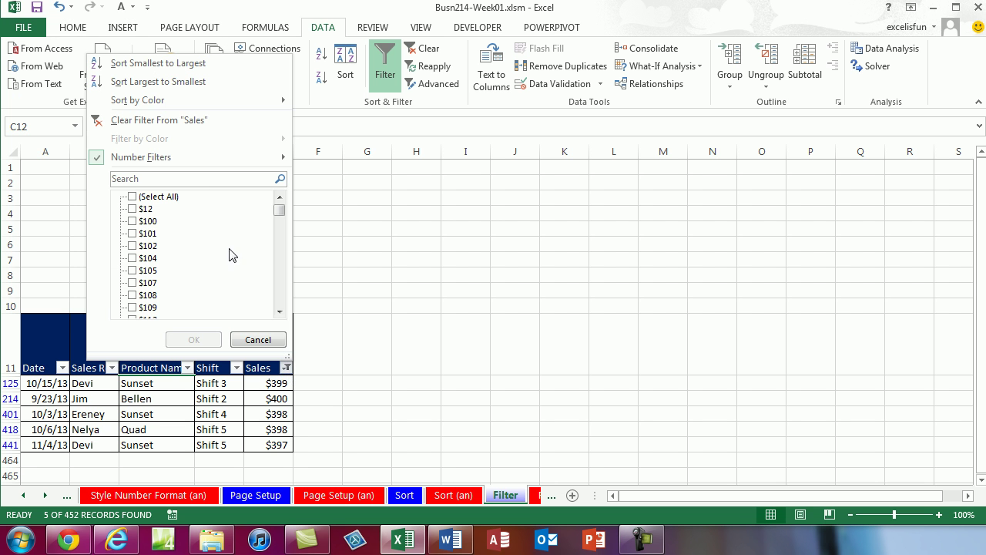
left_click(181, 123)
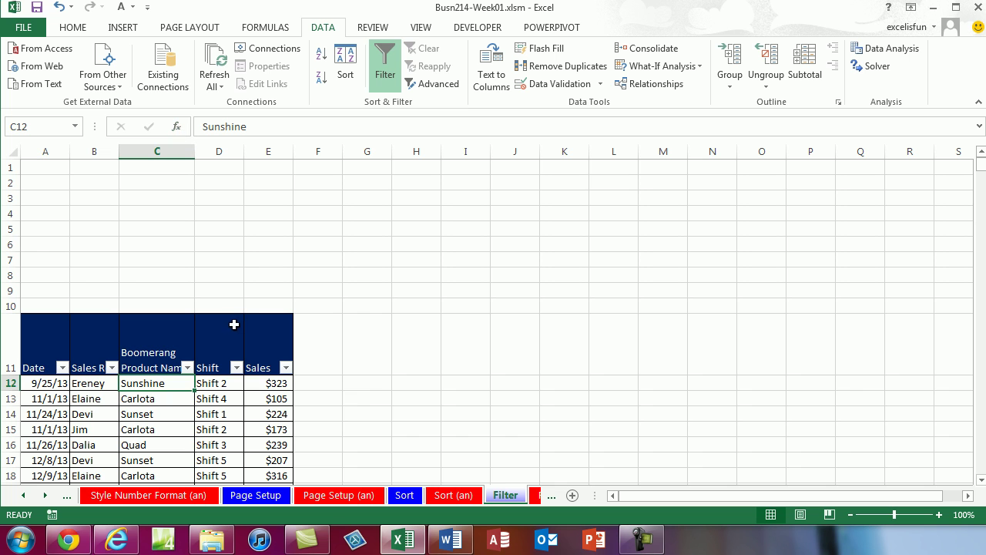
left_click(63, 368)
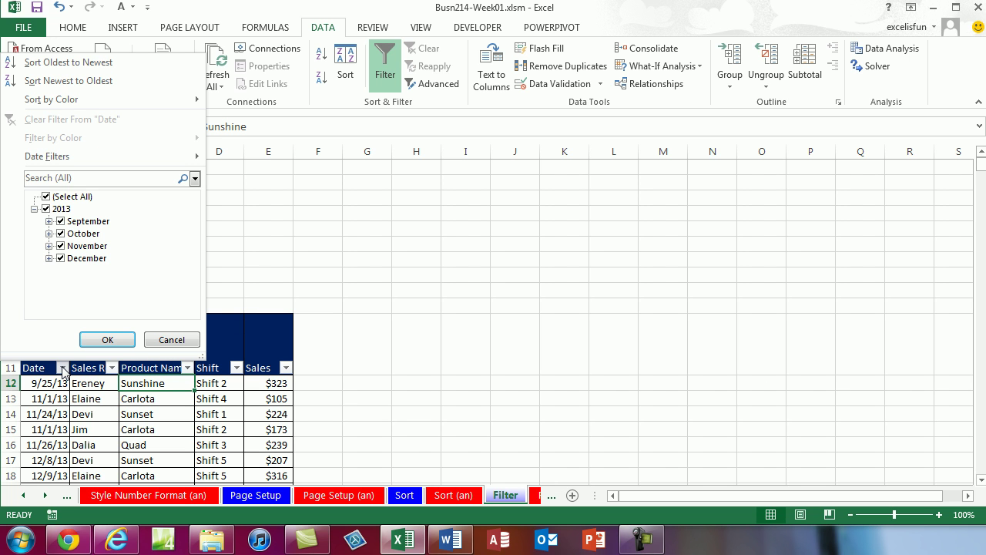
mouse_move(47, 161)
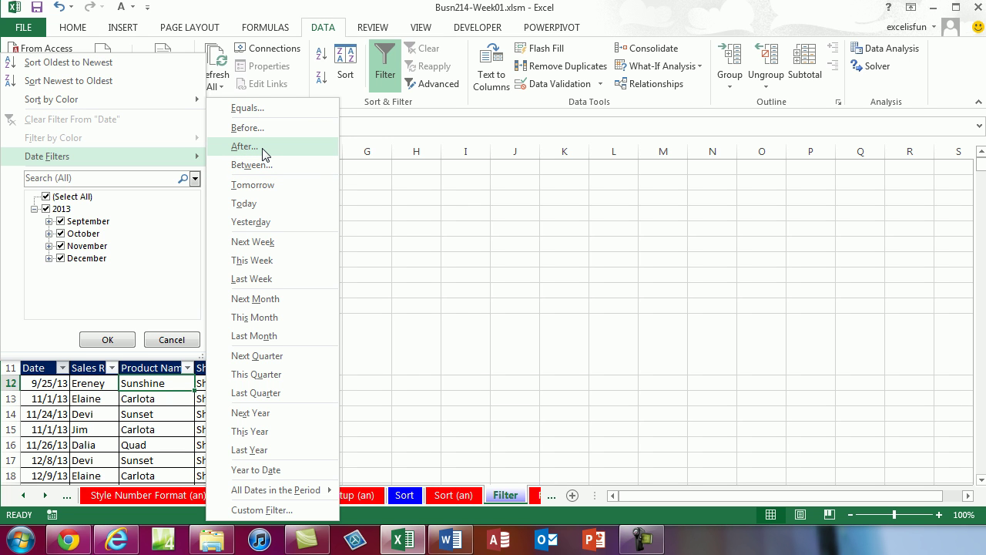
key("Escape")
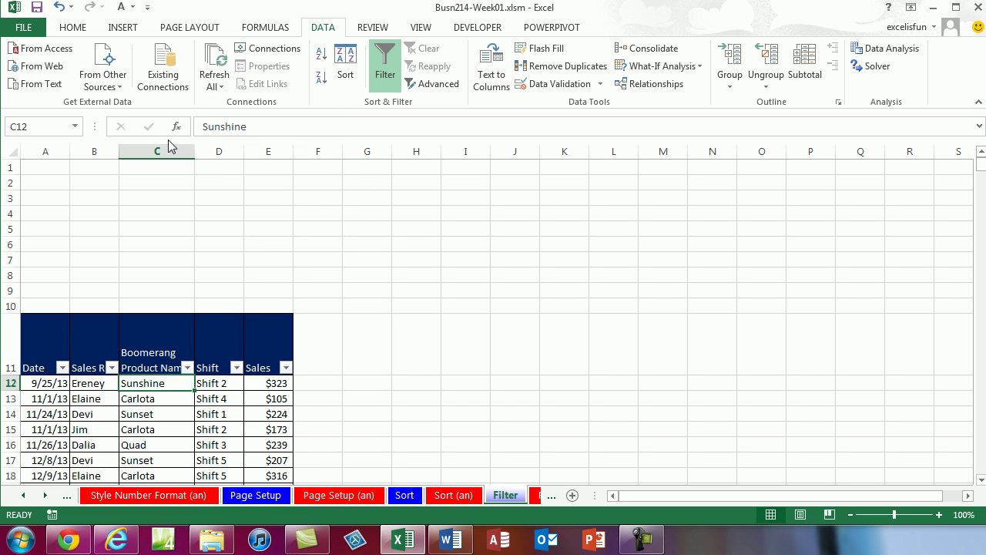
- Look through the unsorted sales table for Quad records, selecting the ones in rows 16 and 36
left_click(981, 479)
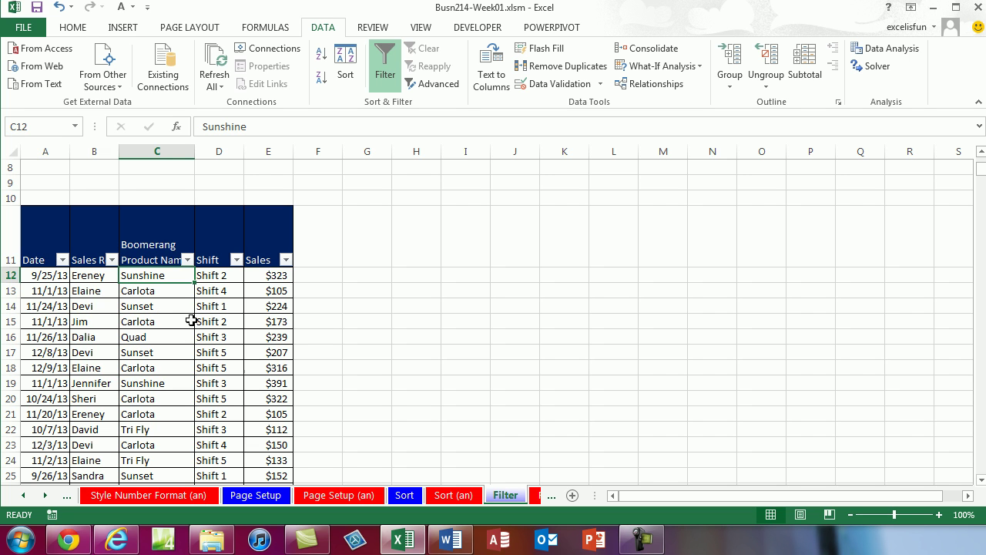
left_click(177, 337)
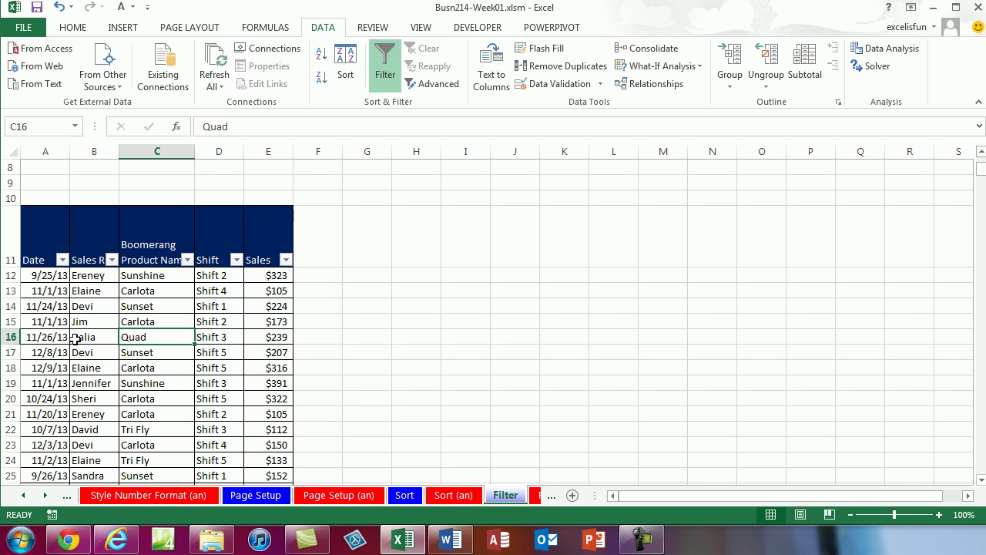
left_click_drag(25, 337, 260, 336)
scroll(262, 344, "down", 1)
scroll(262, 344, "down", 2)
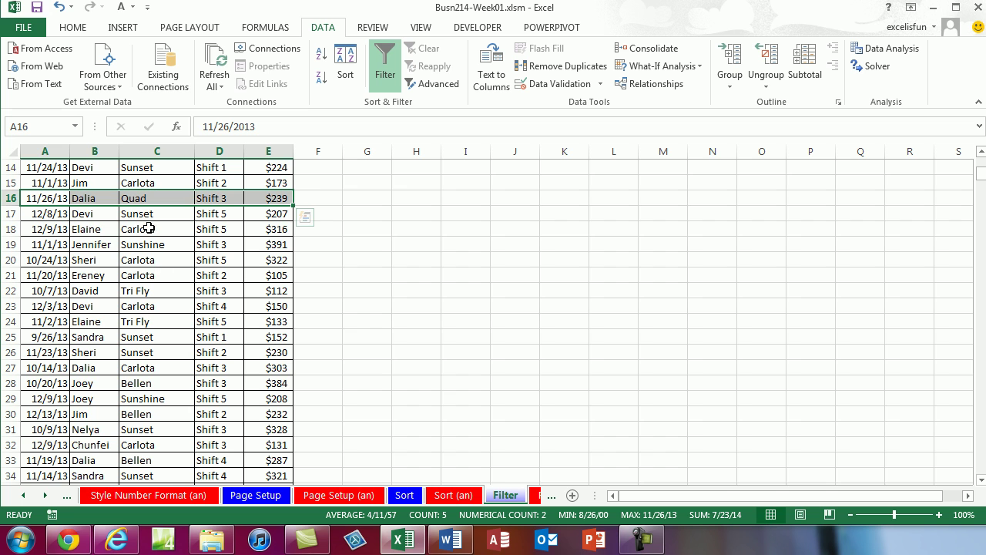
scroll(161, 347, "down", 2)
left_click_drag(37, 415, 256, 414)
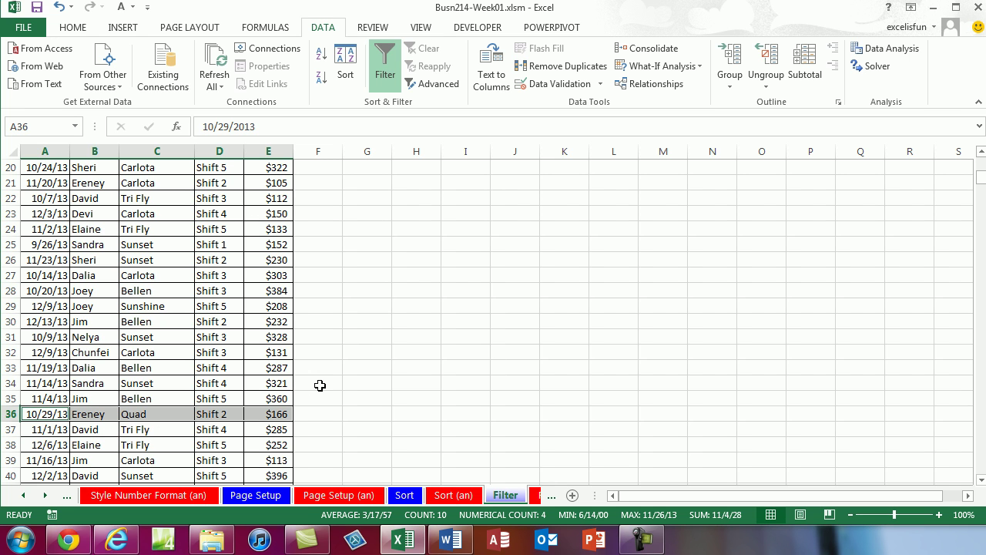
scroll(299, 373, "up", 3)
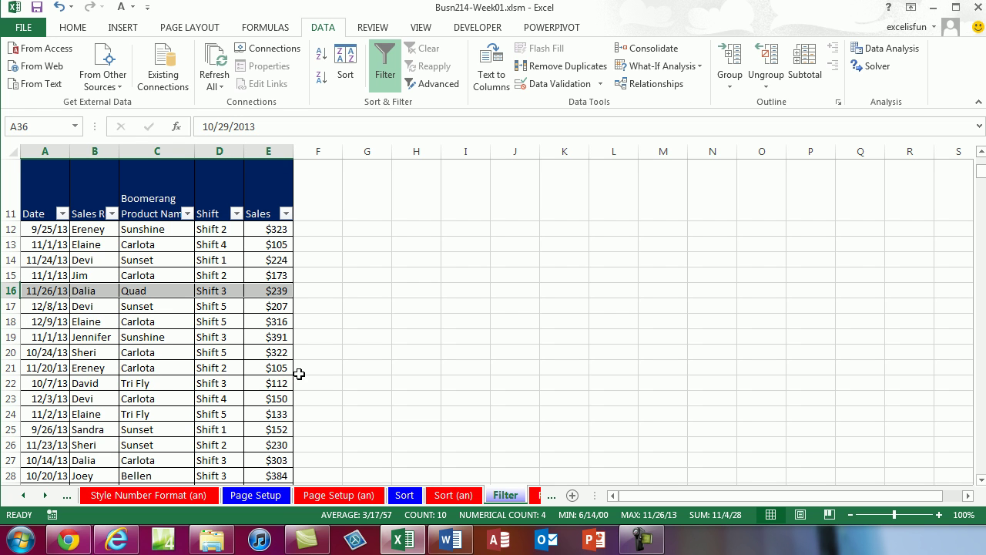
- Sort the sales table A to Z by the Boomerang Product Name column and look over the grouped records
left_click(173, 329)
left_click(172, 247)
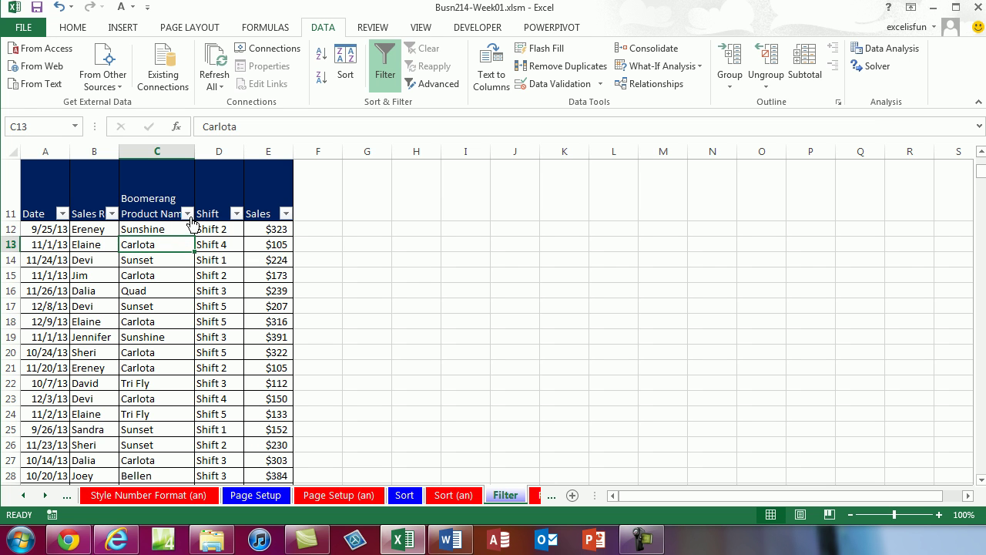
scroll(278, 316, "up", 3)
left_click(187, 368)
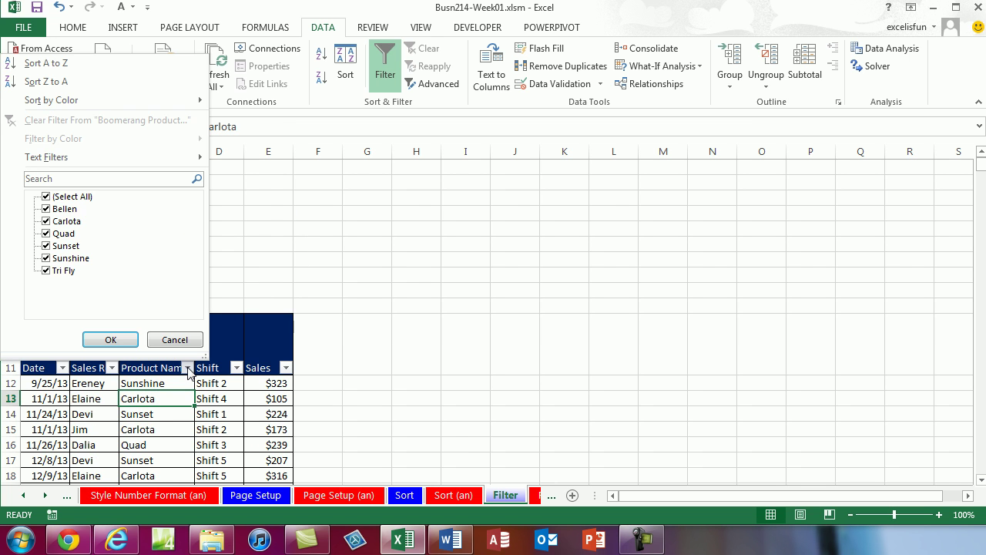
left_click(46, 63)
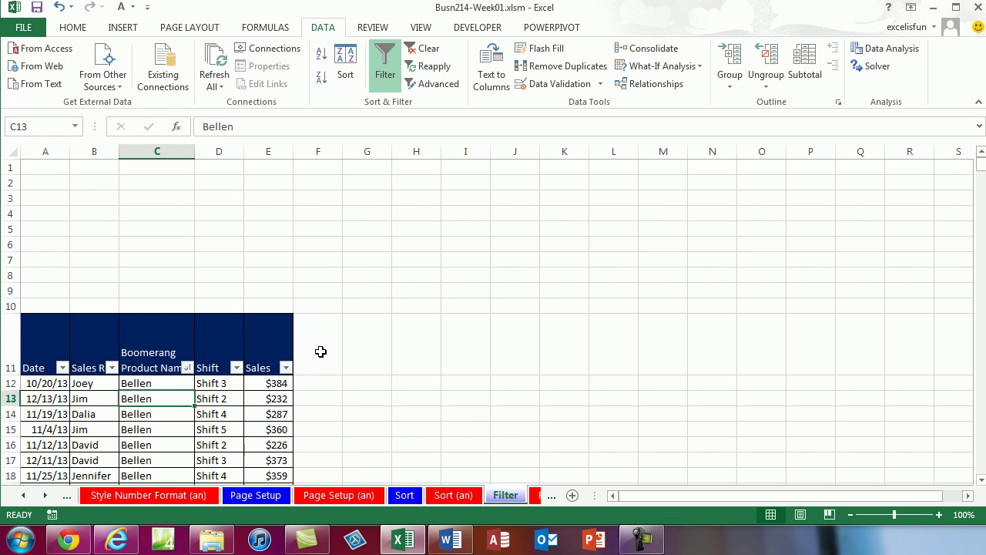
scroll(319, 348, "down", 4)
scroll(206, 329, "up", 1)
scroll(161, 288, "down", 6)
scroll(161, 362, "up", 1)
scroll(161, 364, "up", 8)
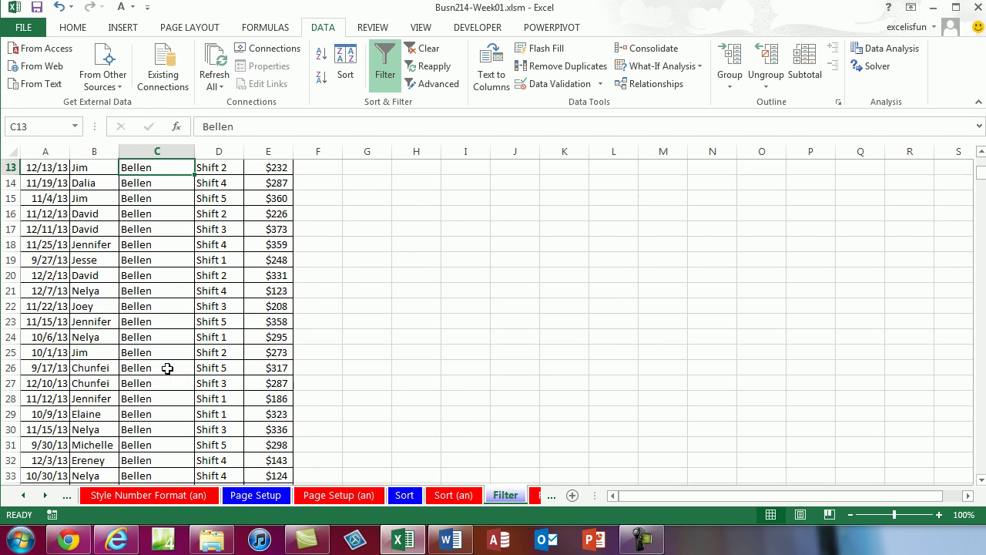
- Sort the sales table Z to A by Boomerang Product Name and select the block of Quad records from row 235 down
left_click(186, 370)
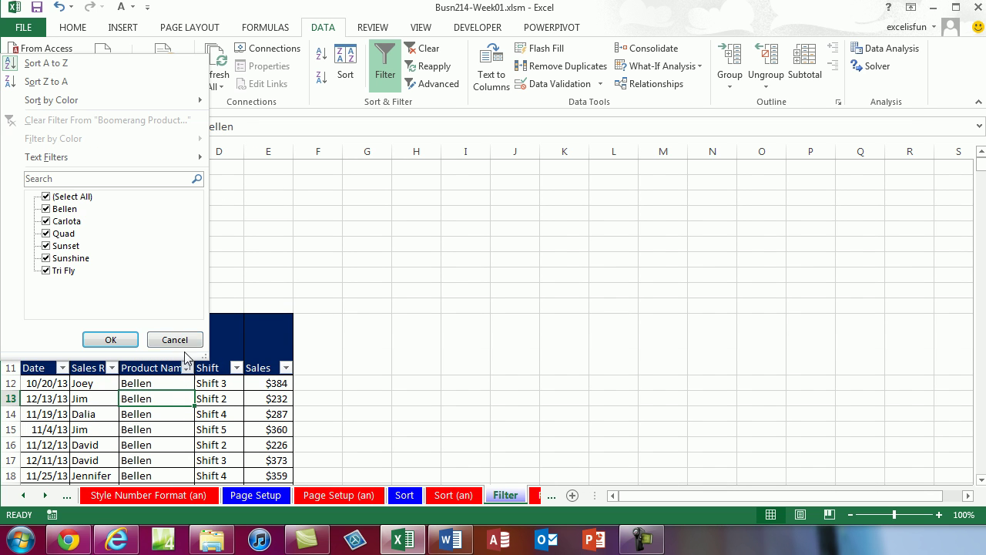
left_click(71, 85)
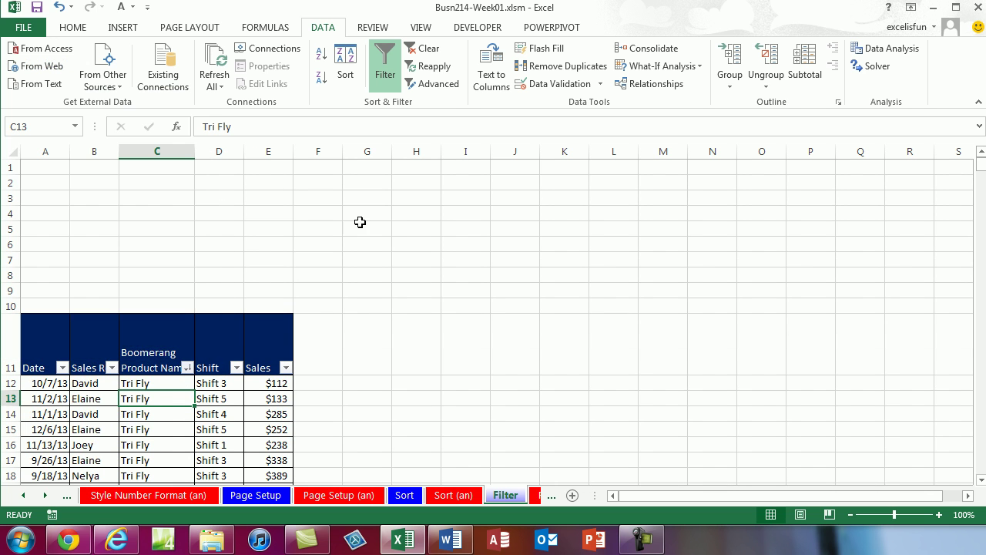
scroll(392, 293, "down", 7)
scroll(220, 324, "down", 20)
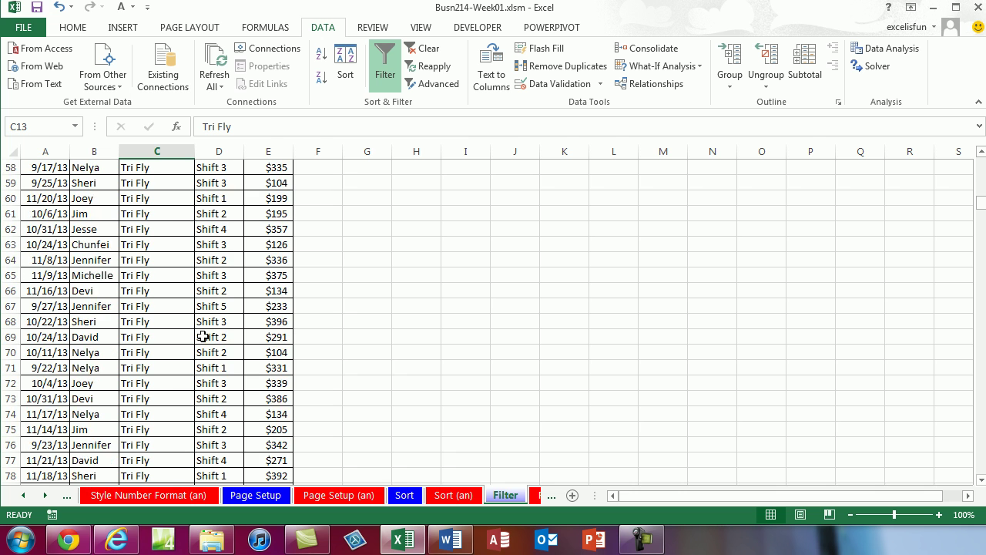
scroll(180, 324, "down", 20)
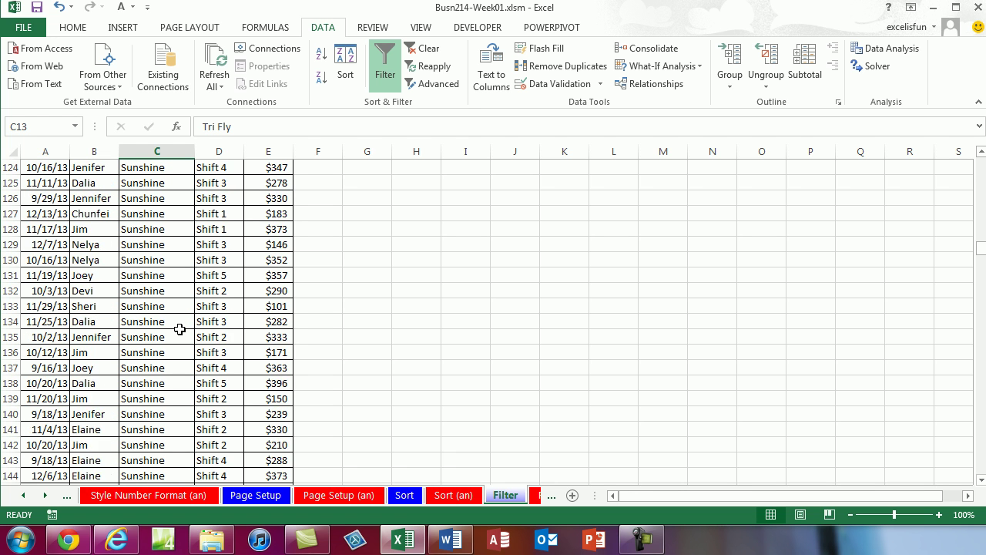
scroll(176, 335, "down", 20)
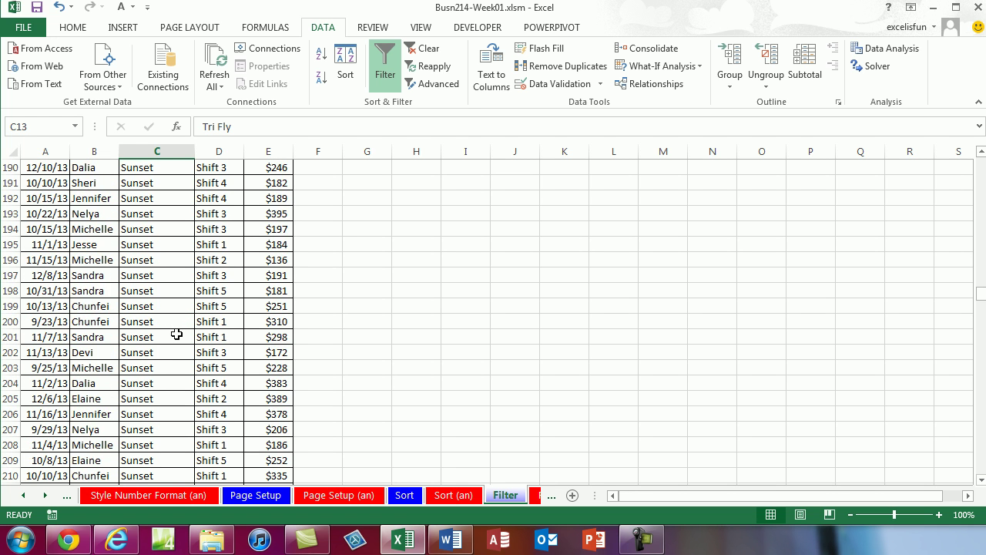
scroll(176, 333, "up", 3)
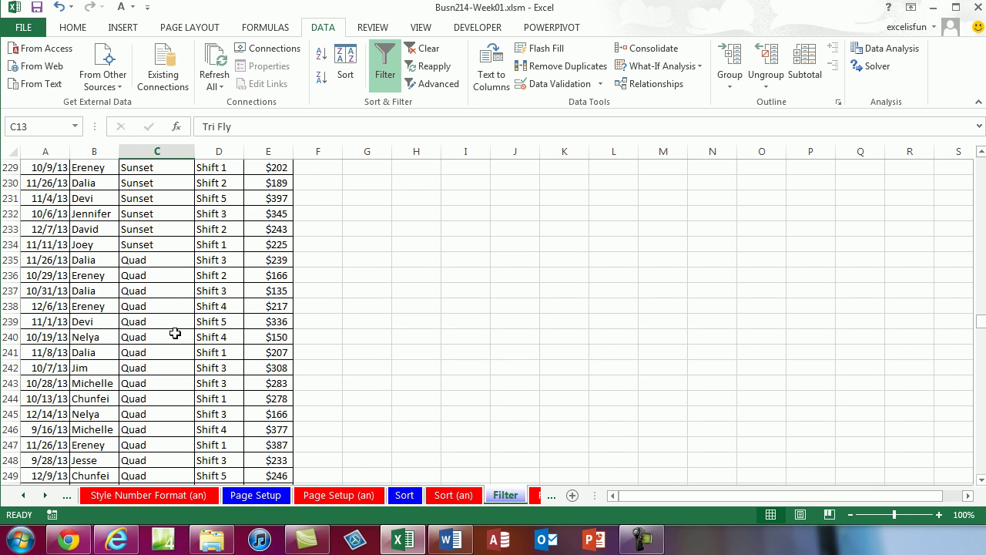
scroll(34, 253, "down", 1)
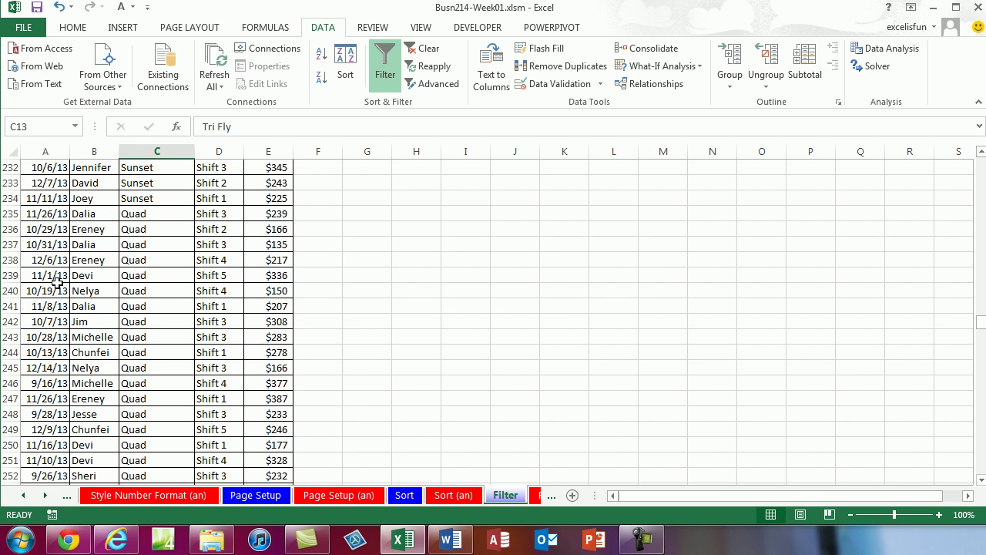
left_click_drag(43, 219, 286, 445)
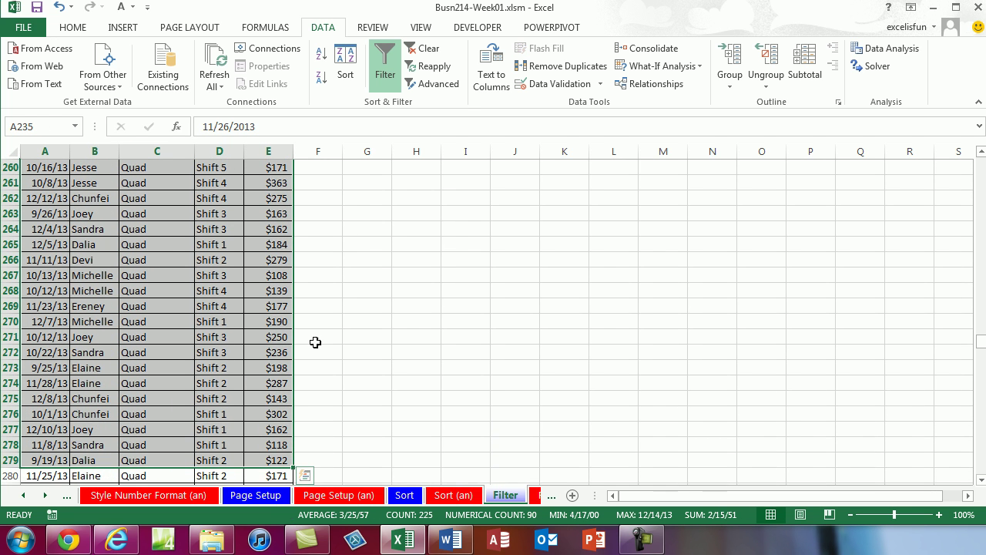
- Undo the sorts by product name in the sales table
key("ctrl+Home")
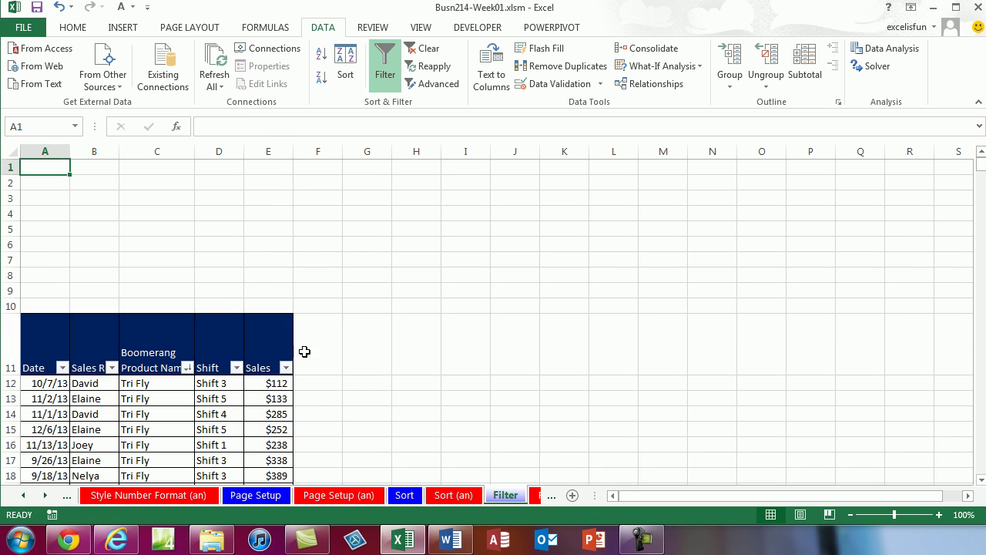
left_click(352, 410)
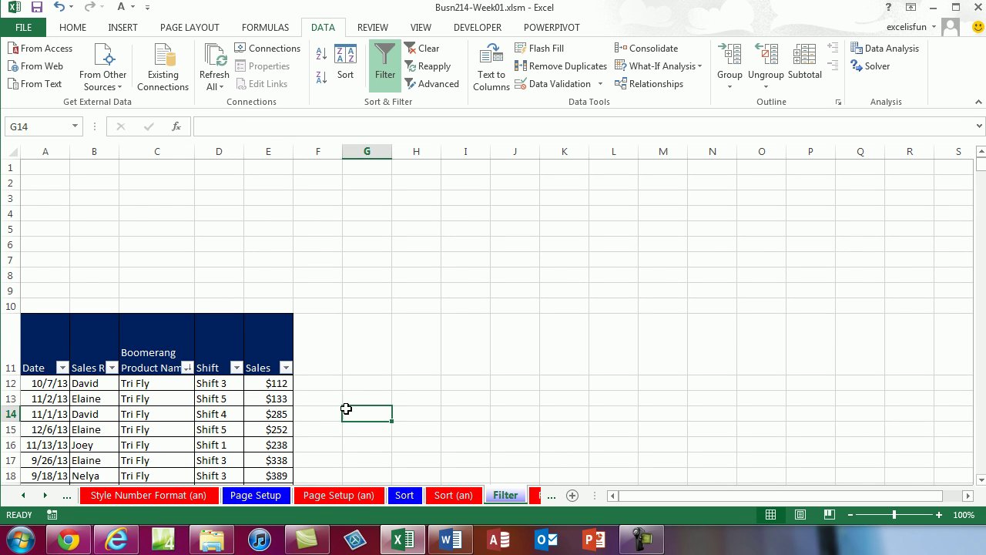
scroll(353, 409, "down", 2)
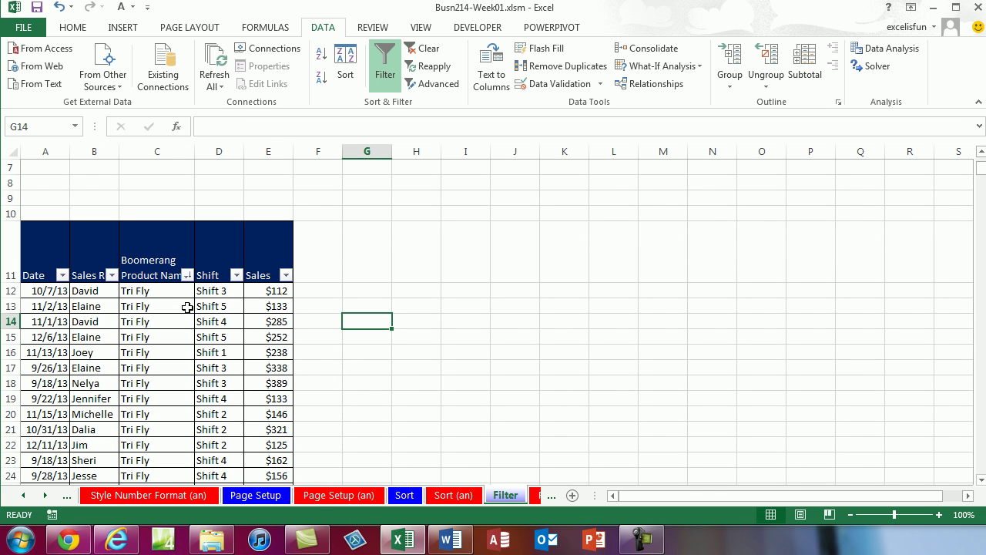
key("ctrl+z")
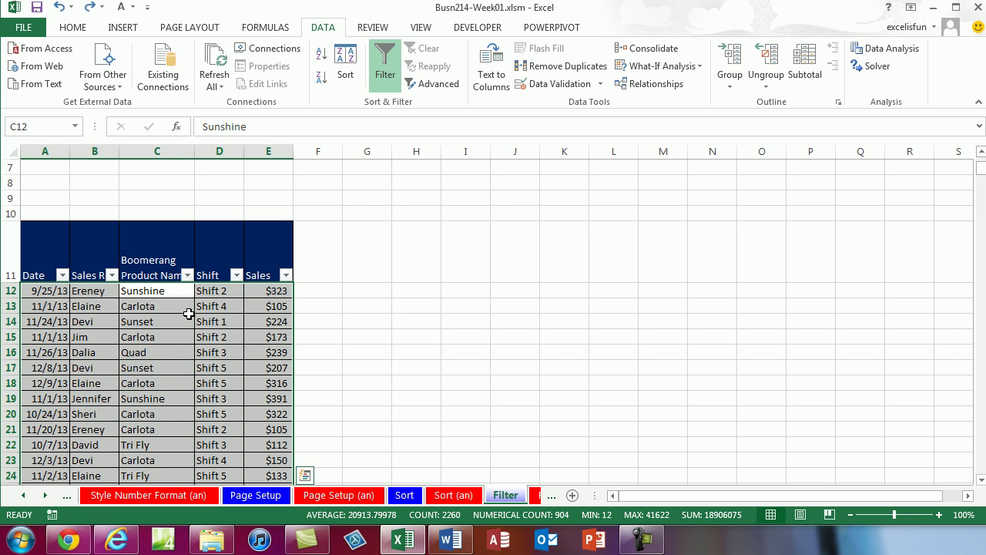
- Filter the Boomerang Product Name column to show only Quad
left_click(180, 307)
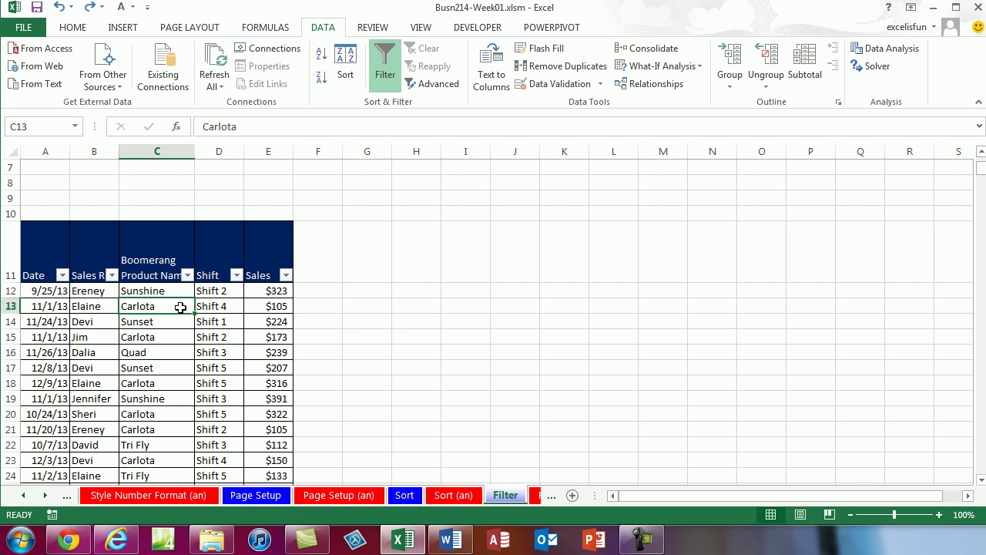
left_click(187, 275)
left_click(47, 104)
left_click(45, 141)
left_click(111, 247)
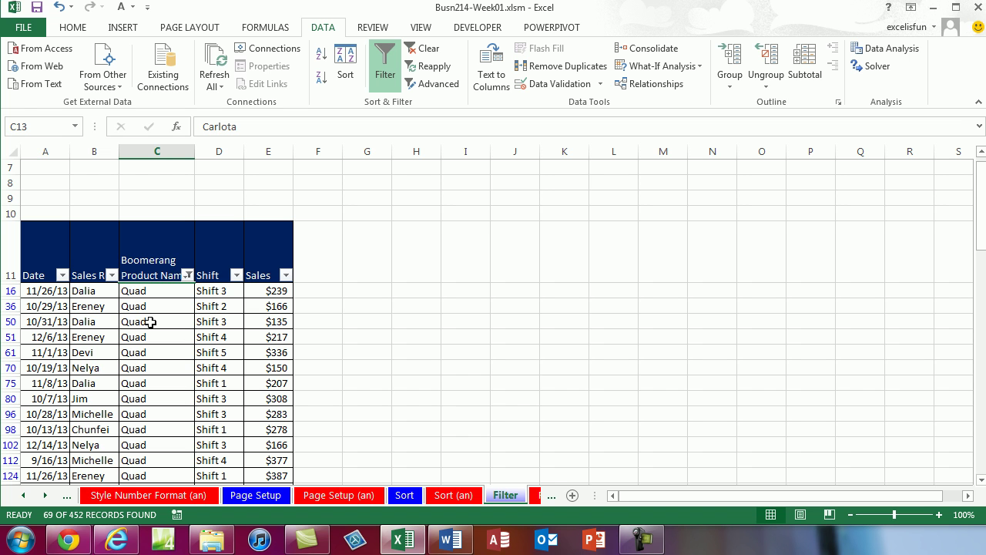
- Copy the filtered Quad table with its field names, paste it below the data at cell A466, and look over the pasted records
key("ctrl+a")
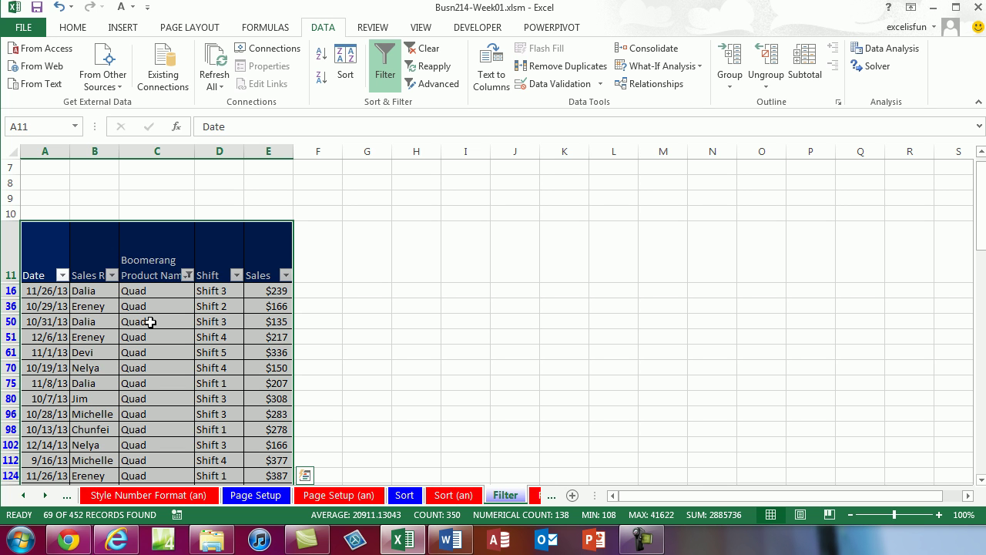
key("ctrl+c")
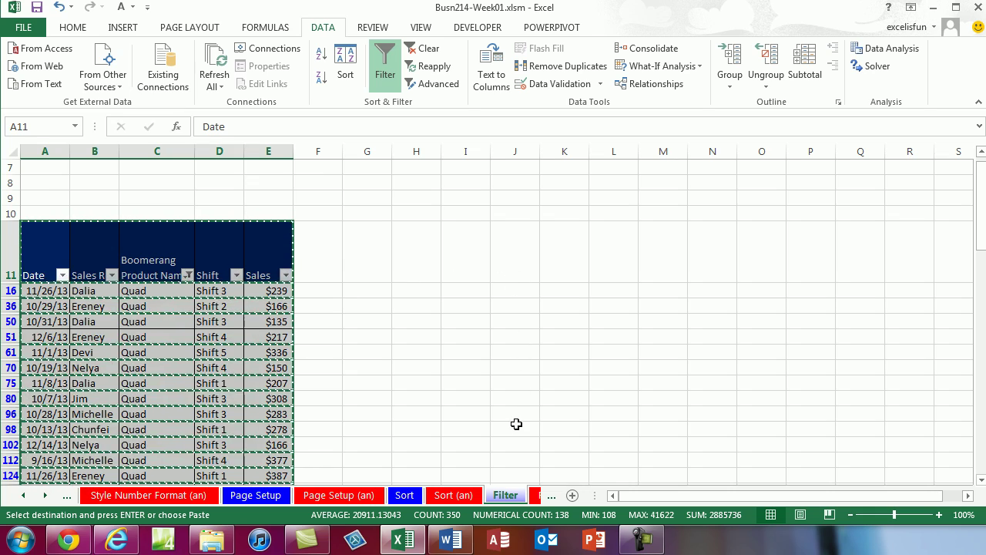
left_click(45, 332)
key("ctrl+Down")
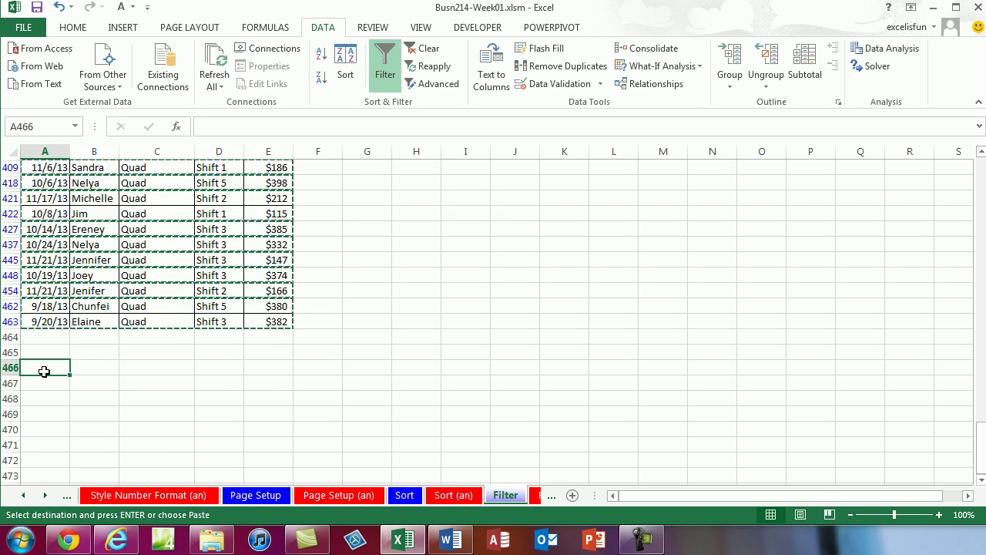
key("ctrl+v")
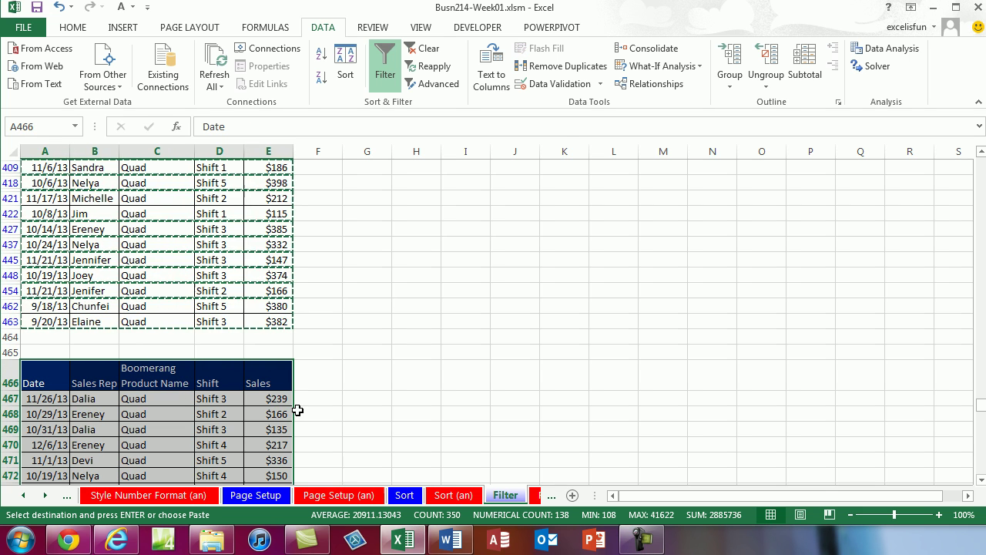
scroll(297, 410, "down", 6)
scroll(297, 407, "down", 1)
scroll(297, 408, "up", 5)
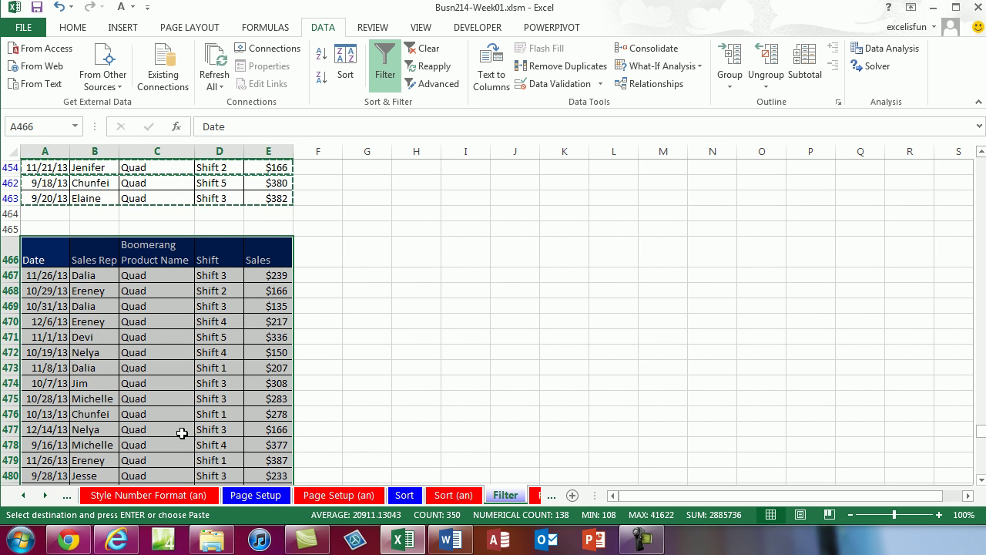
left_click_drag(34, 339, 266, 337)
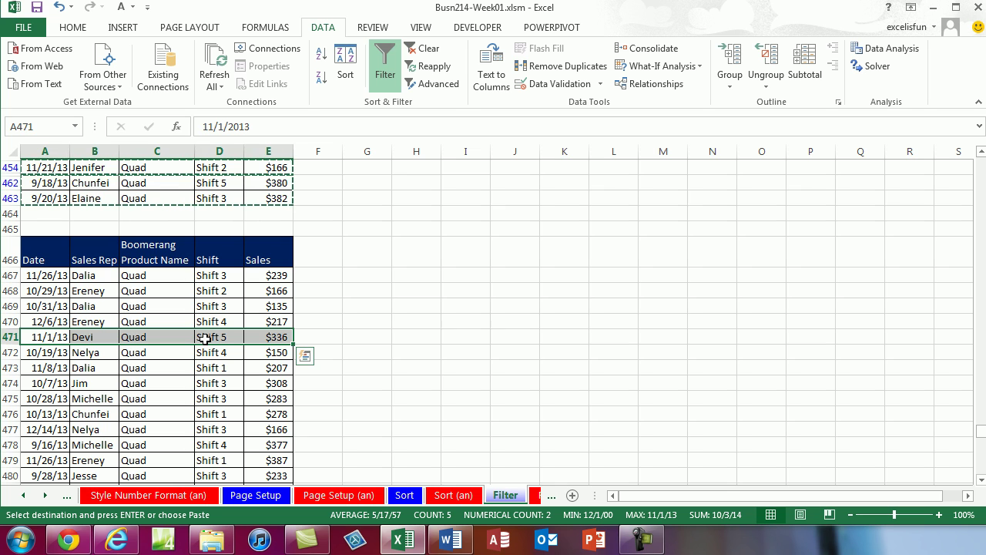
- Clear the filter from the Boomerang Product Name column and cancel the pending copy selection
key("ctrl+Home")
scroll(219, 339, "down", 2)
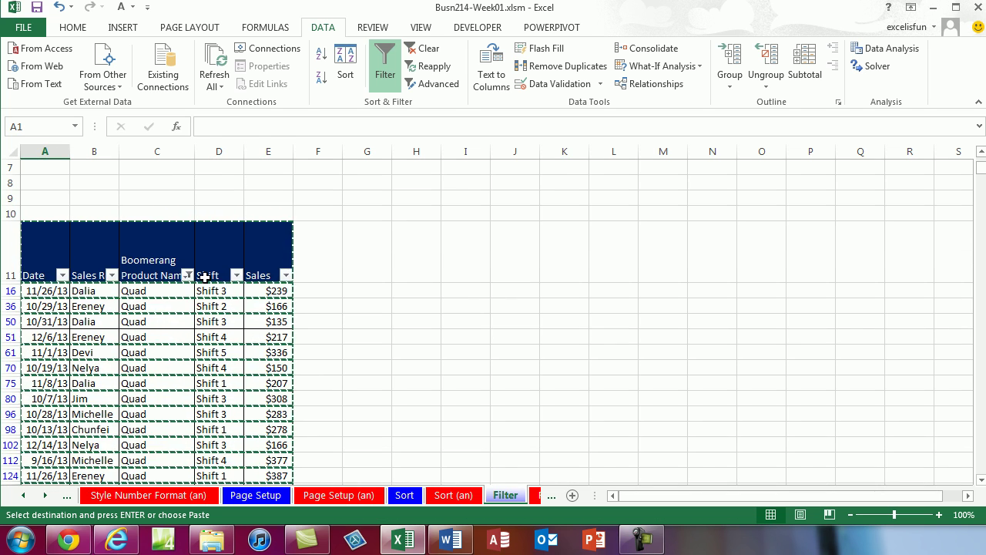
left_click(189, 275)
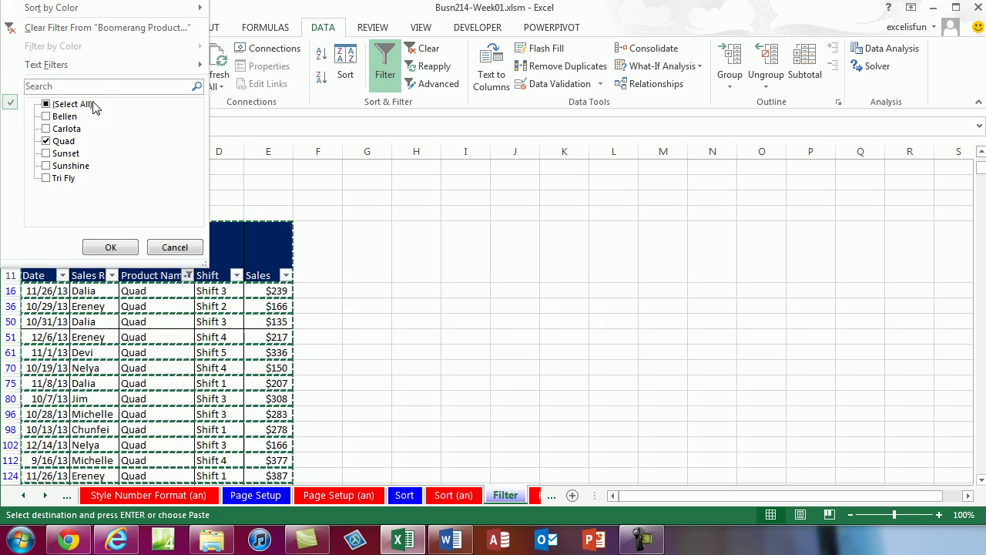
left_click(77, 28)
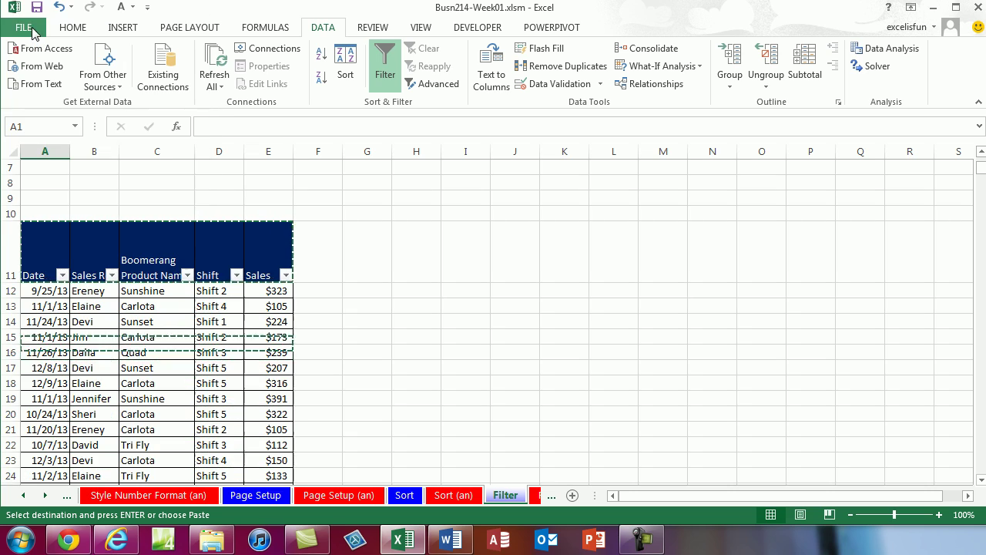
key("Escape")
scroll(218, 318, "up", 2)
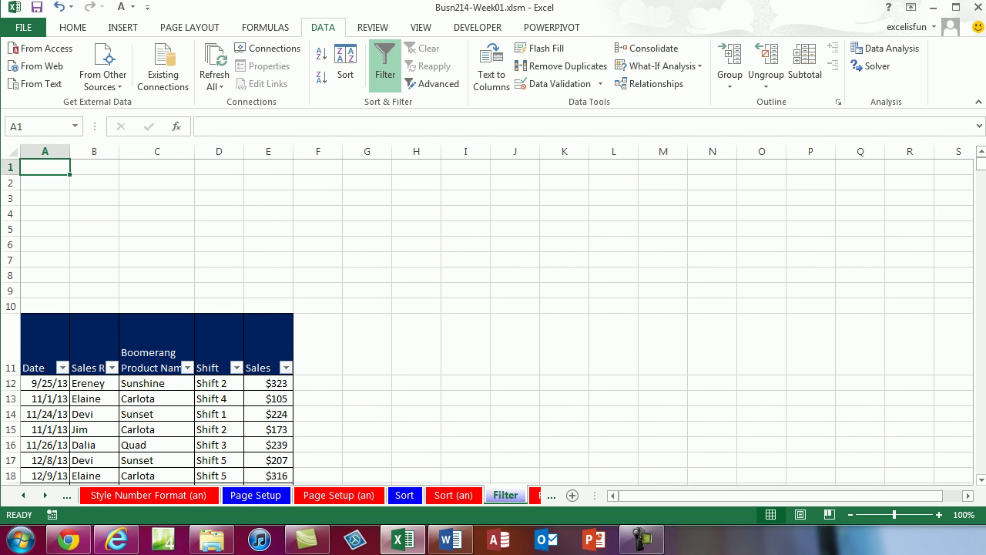
- Create a PivotTable from the sales data A1:E453 on the PivotTable sheet, placed in the existing worksheet at cell H1
key("ctrl+Page_Down")
key("ctrl+Page_Down")
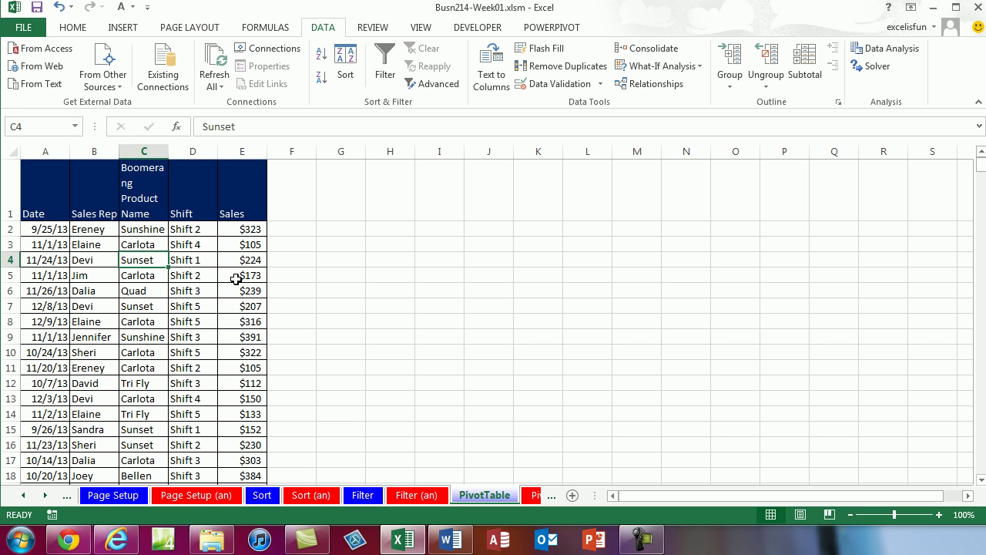
key("alt")
key("n")
key("v")
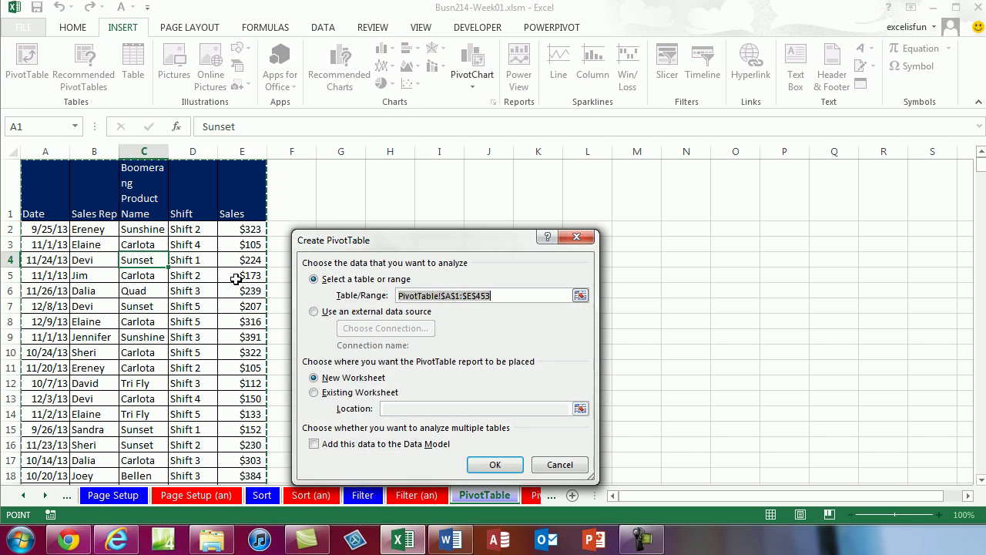
left_click(321, 392)
left_click(397, 410)
left_click(391, 177)
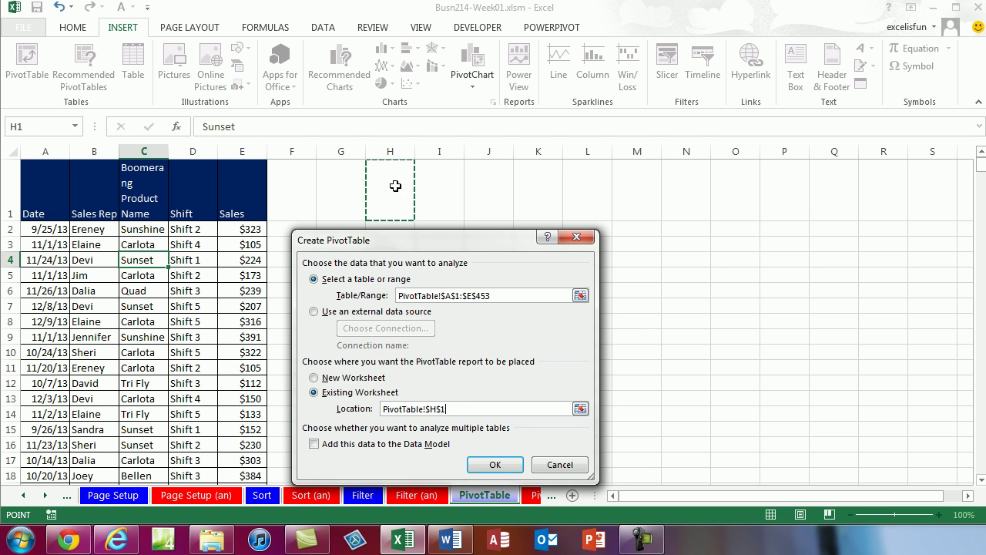
left_click(495, 465)
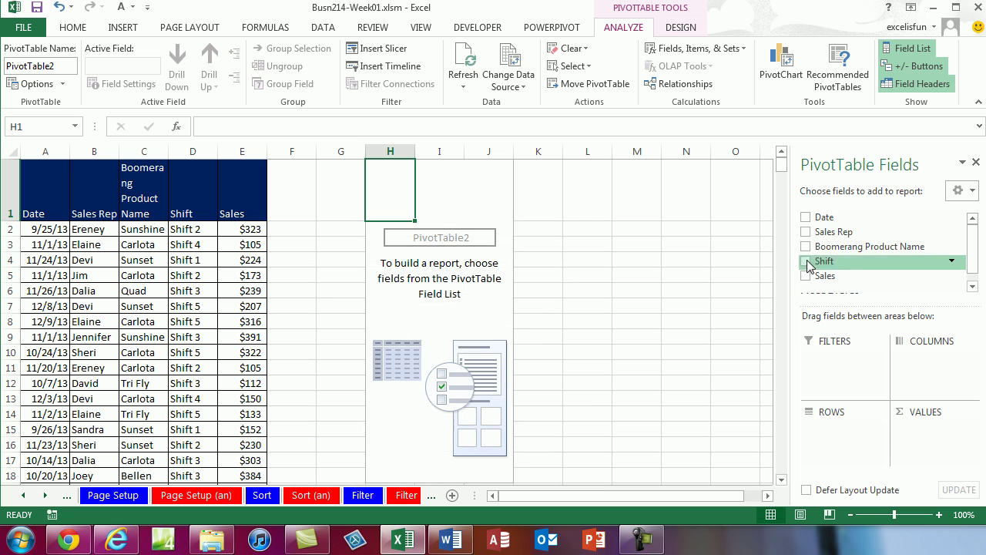
- Lay out the PivotTable with Boomerang Product Name as rows, Shift as columns and Sales as values
left_click_drag(840, 257, 838, 450)
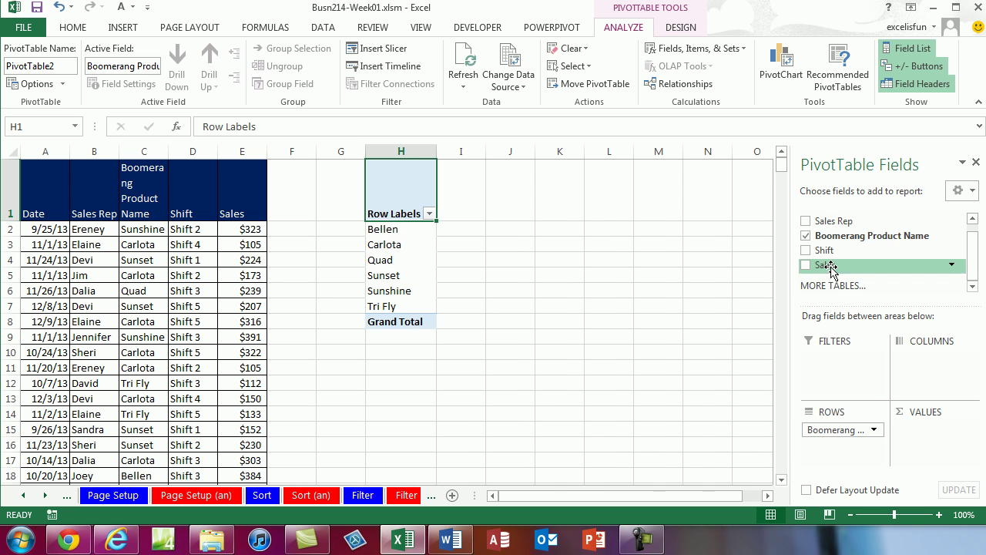
left_click_drag(822, 251, 910, 362)
left_click_drag(823, 269, 925, 431)
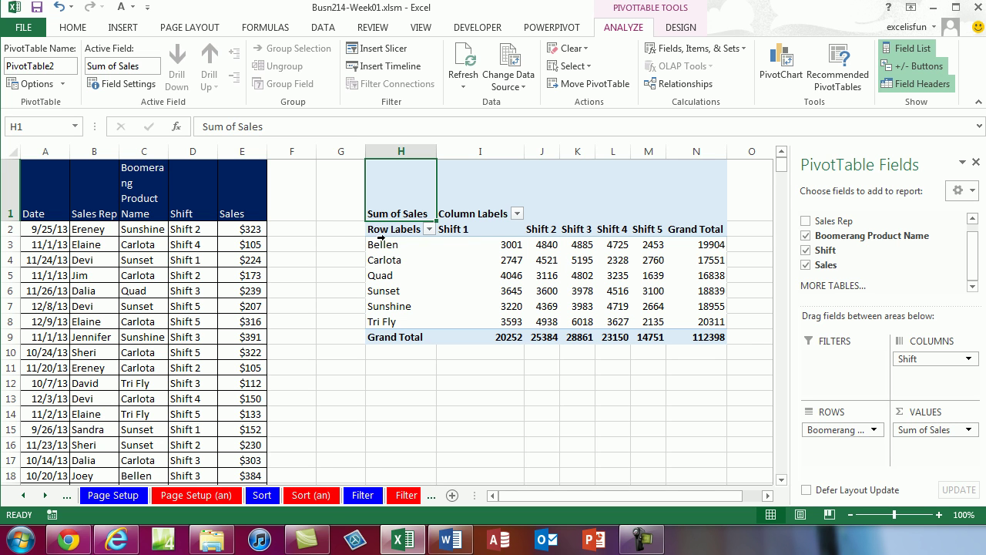
- Change the PivotTable's report layout to Tabular Form
left_click(685, 30)
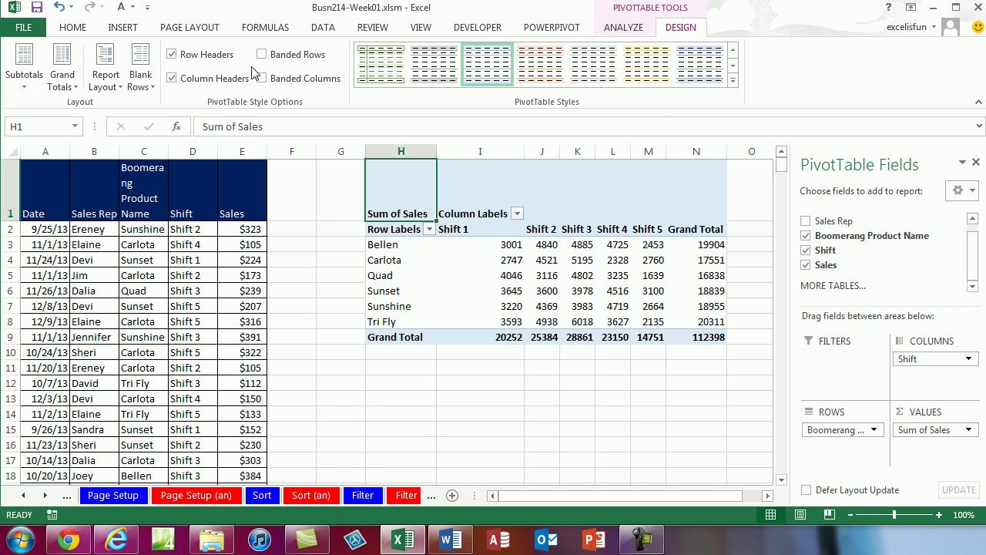
left_click(105, 80)
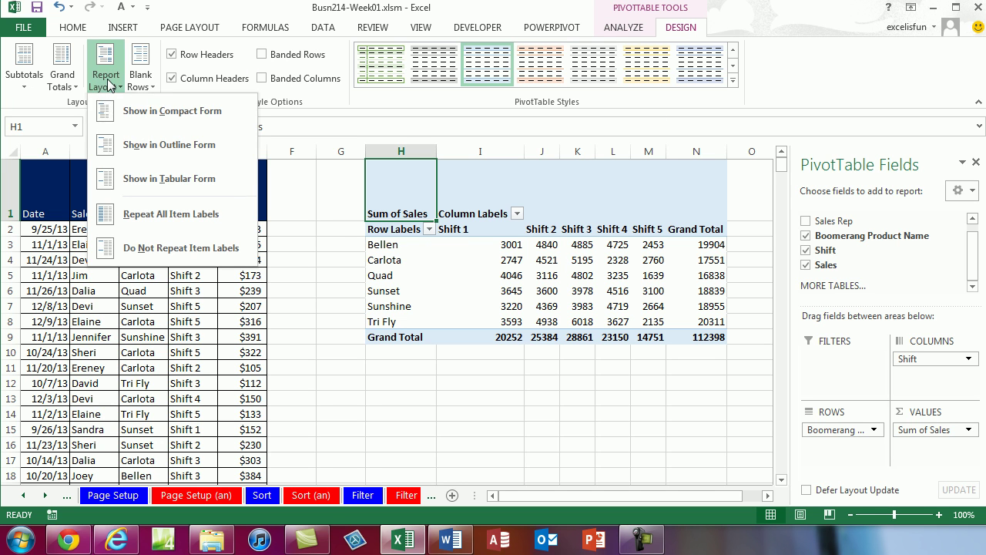
left_click(120, 182)
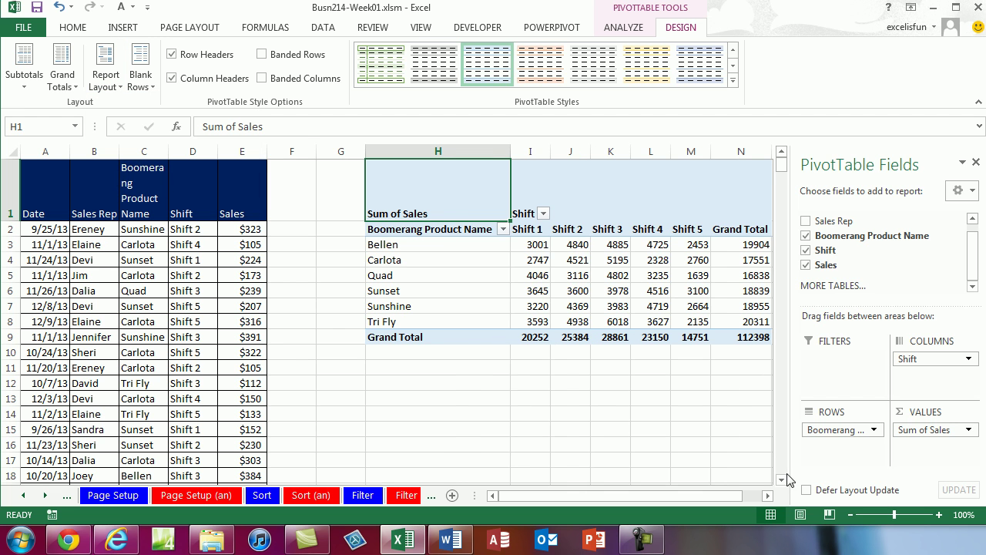
- Summarize the PivotTable's Sales values by Average and give them the Accounting number format
left_click(768, 496)
left_click(768, 495)
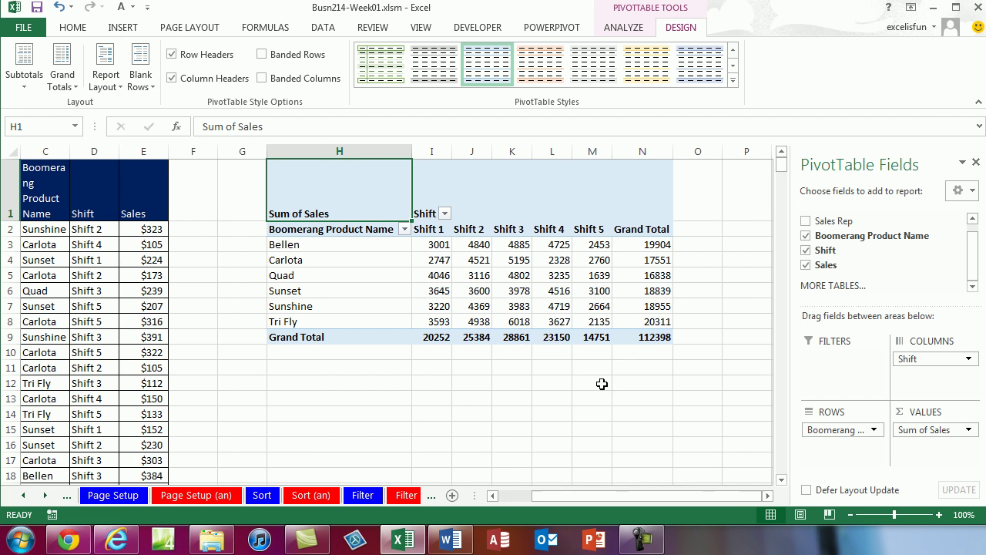
right_click(431, 245)
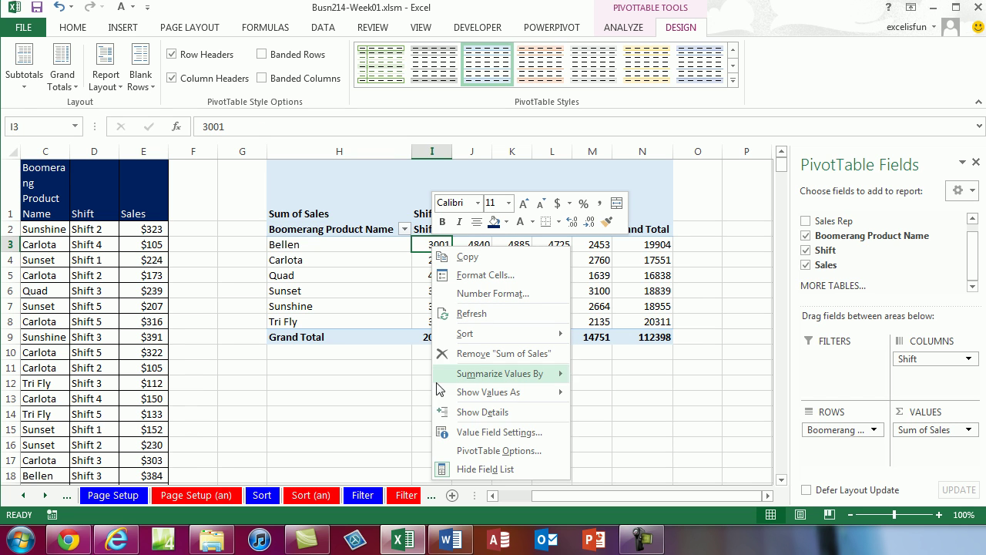
left_click(495, 433)
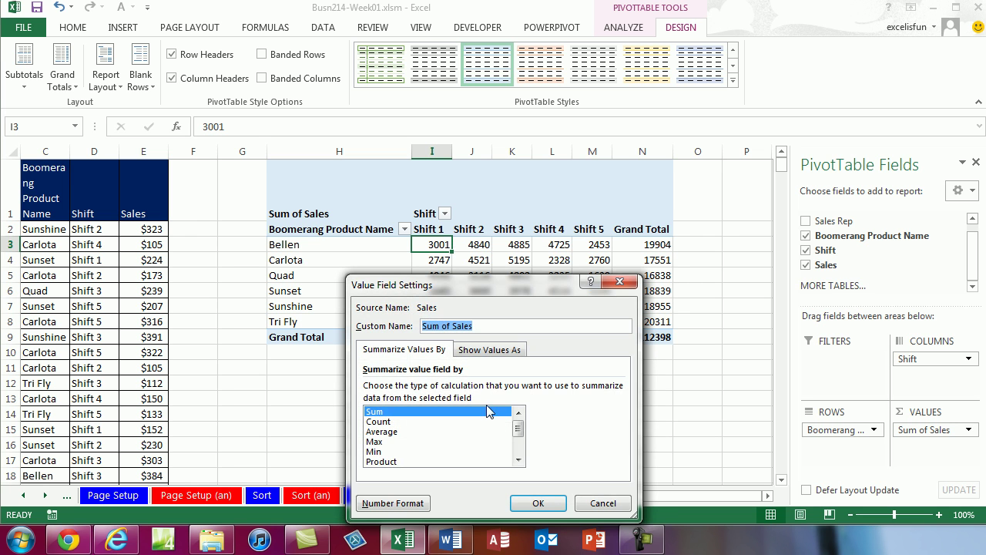
left_click_drag(436, 223, 453, 175)
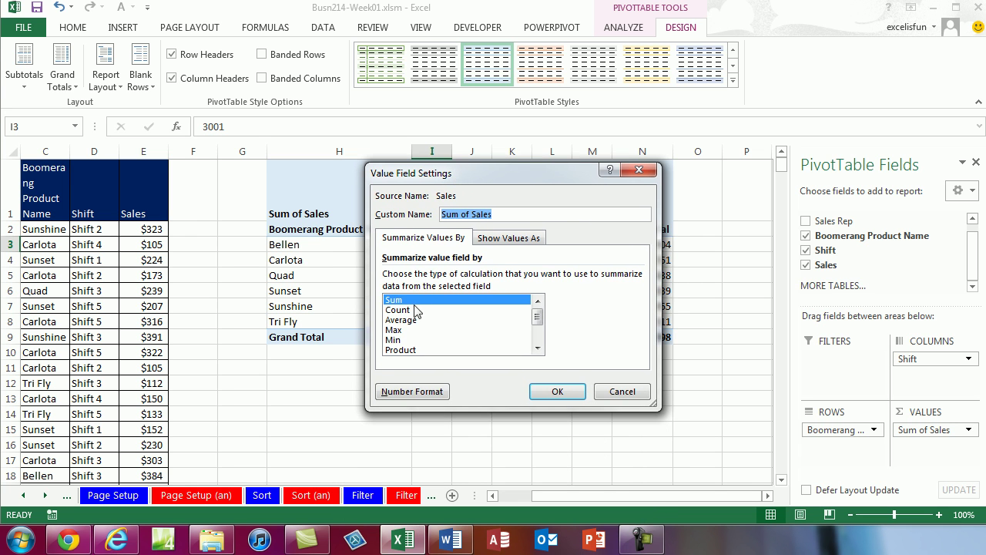
left_click(416, 320)
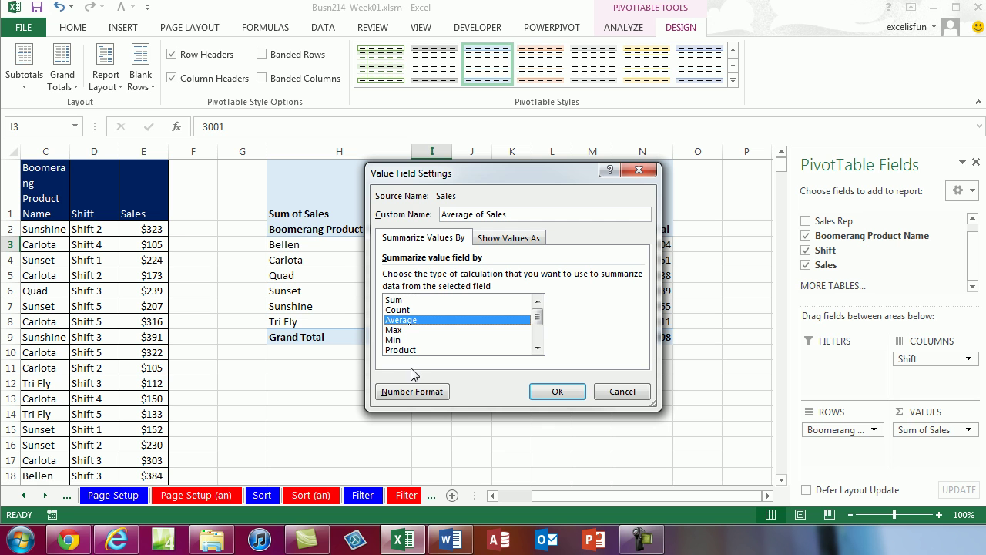
left_click(408, 394)
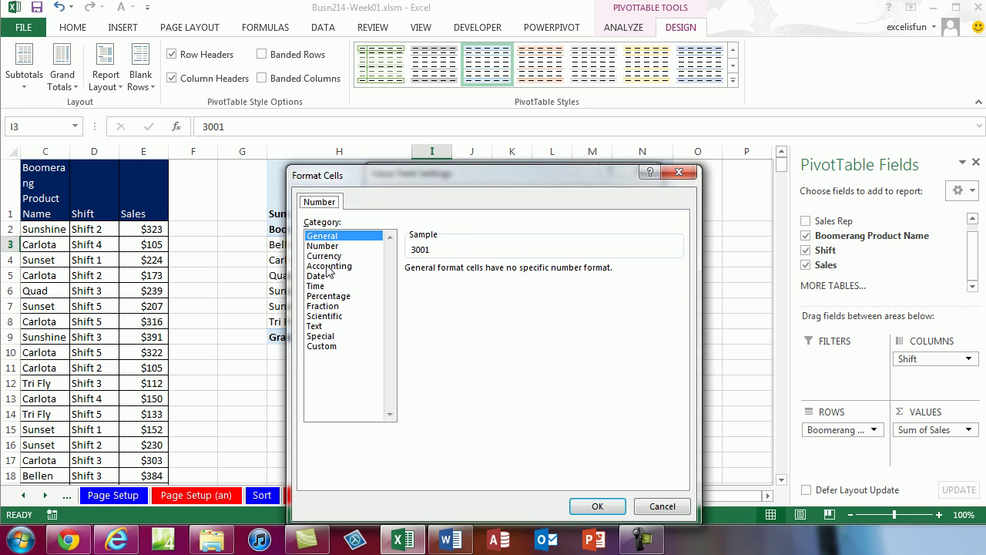
left_click(330, 266)
left_click(605, 506)
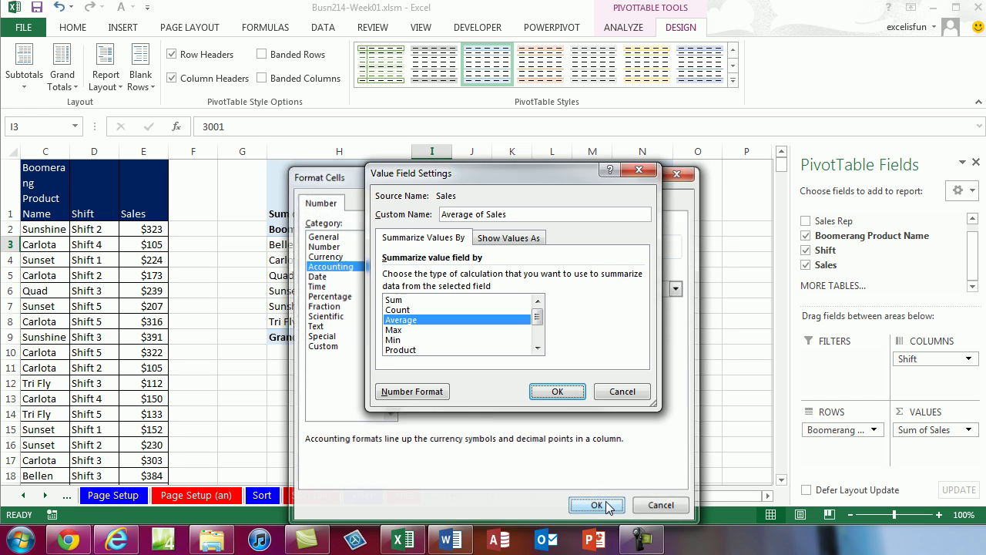
left_click(557, 393)
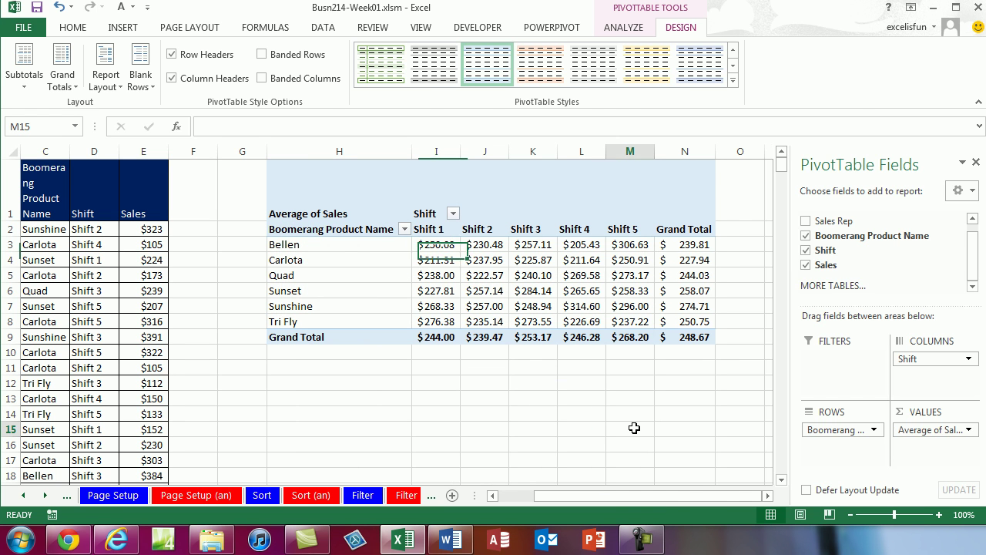
left_click(634, 428)
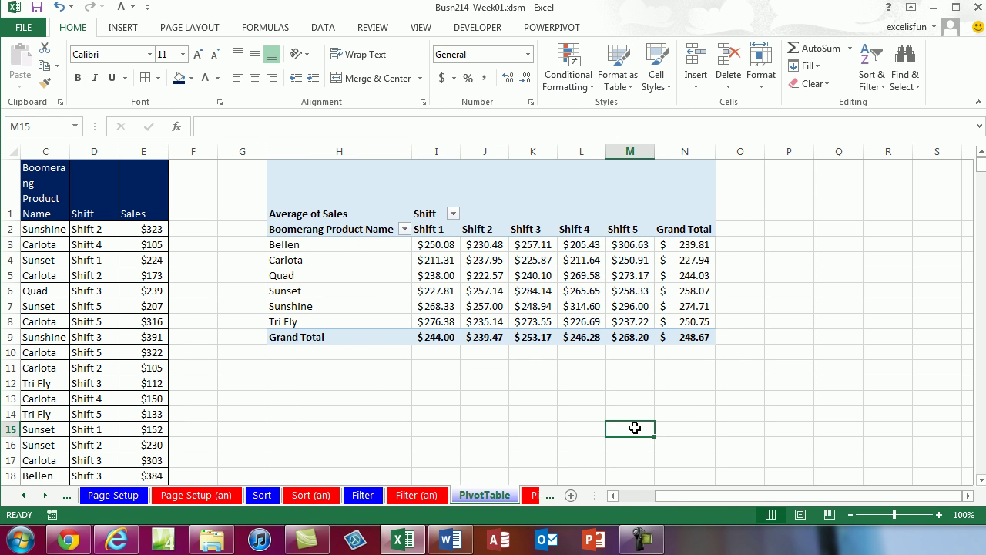
- Examine the average sales for Quad in Shift 3 and compare it with the surrounding PivotTable values
left_click(520, 276)
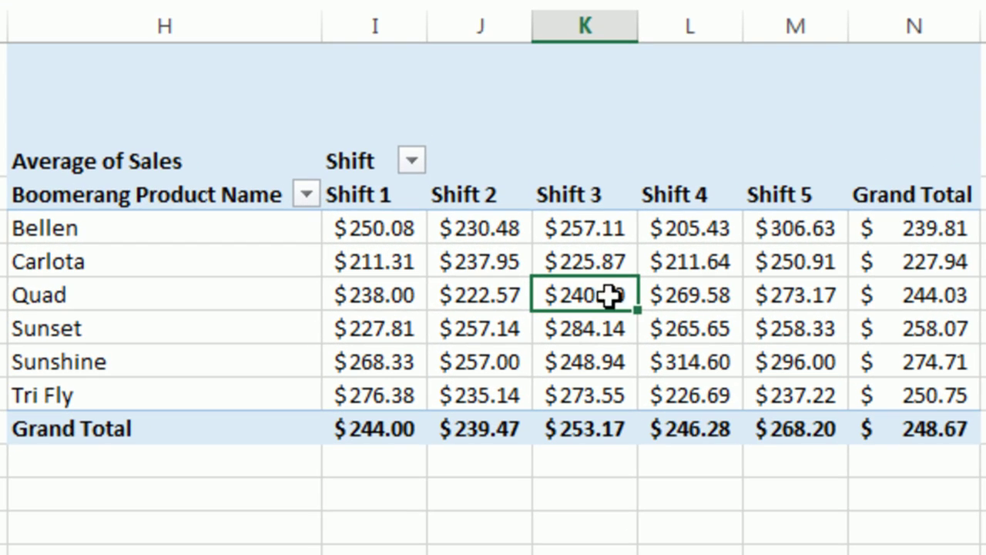
mouse_move(614, 314)
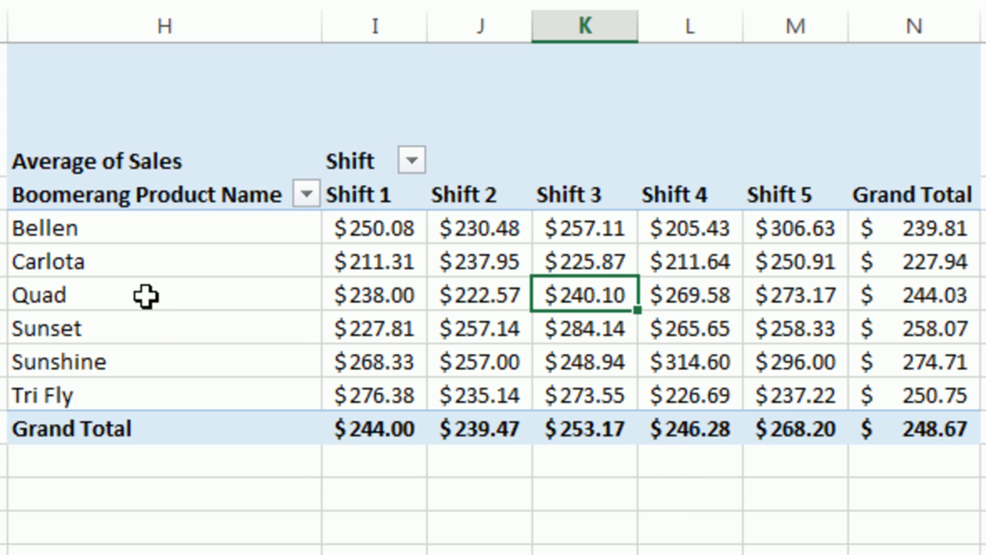
mouse_move(146, 295)
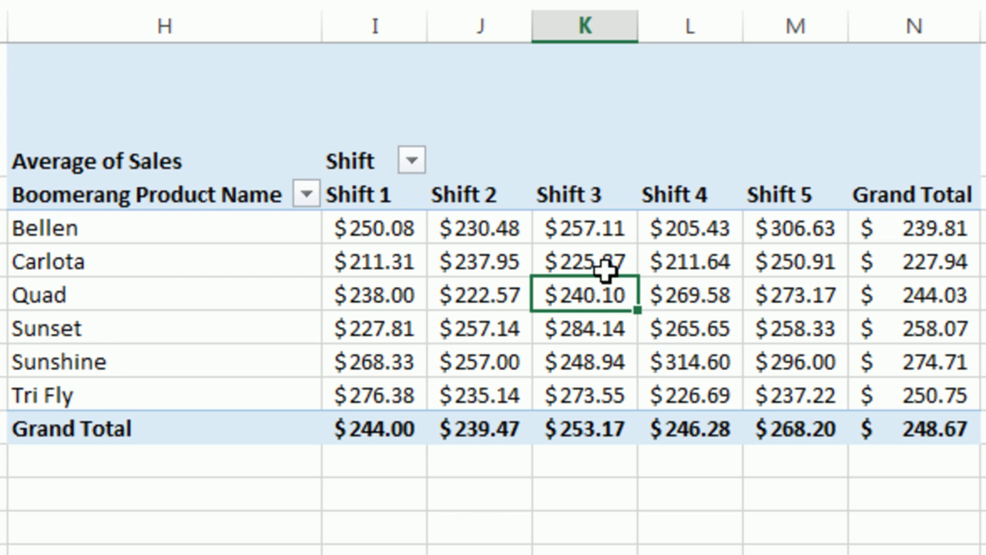
mouse_move(699, 333)
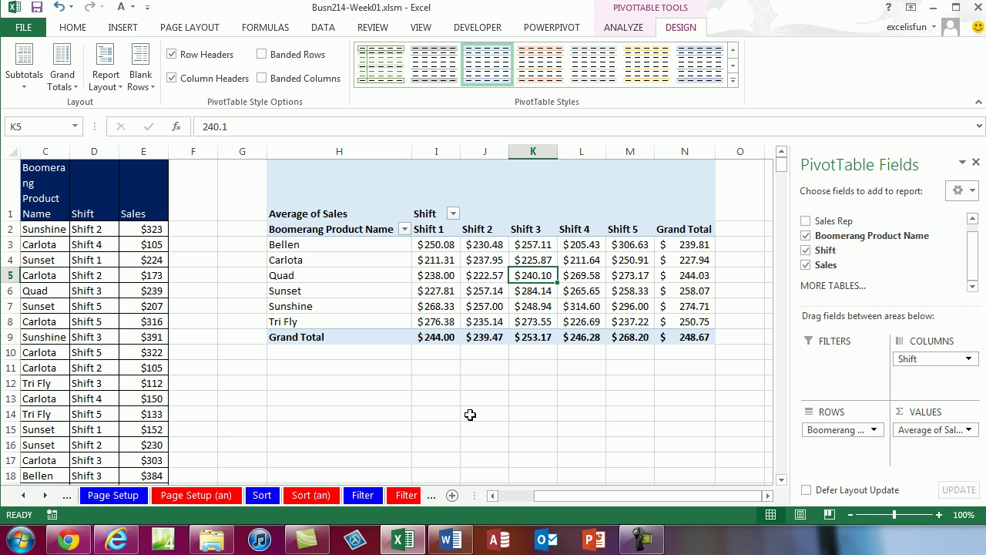
- Go to the ChartTypes worksheet
left_click(46, 495)
left_click(46, 495)
left_click(46, 495)
left_click(47, 494)
left_click(46, 495)
left_click(47, 495)
left_click(46, 495)
left_click(47, 494)
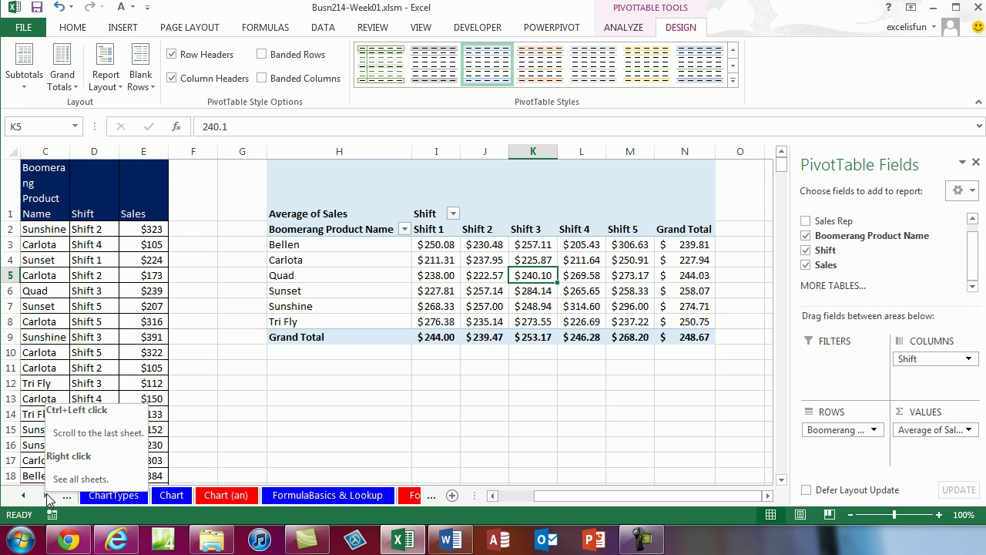
left_click(115, 495)
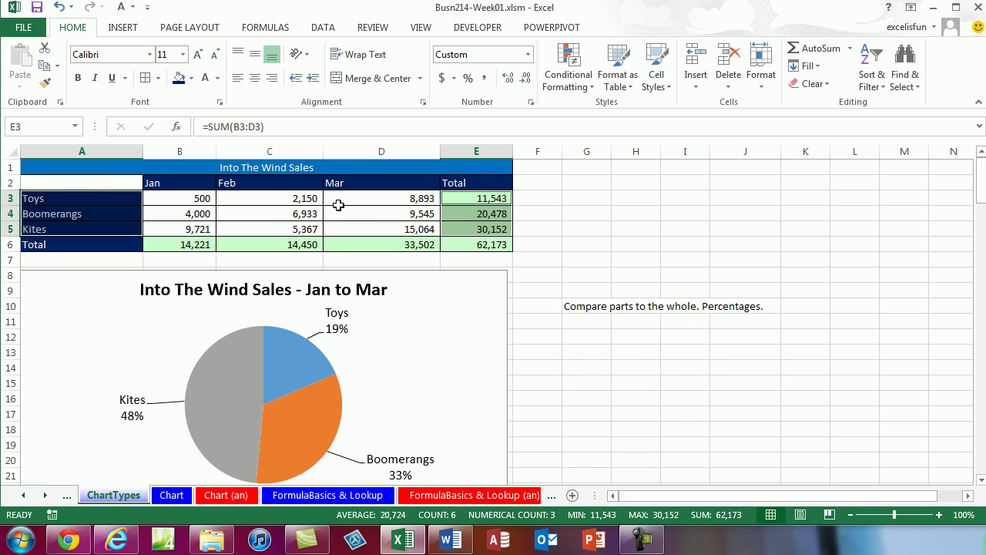
- Highlight the Into The Wind sales table A2:E6, and select the product names A3:A5 together with their totals E3:E5
left_click(92, 178)
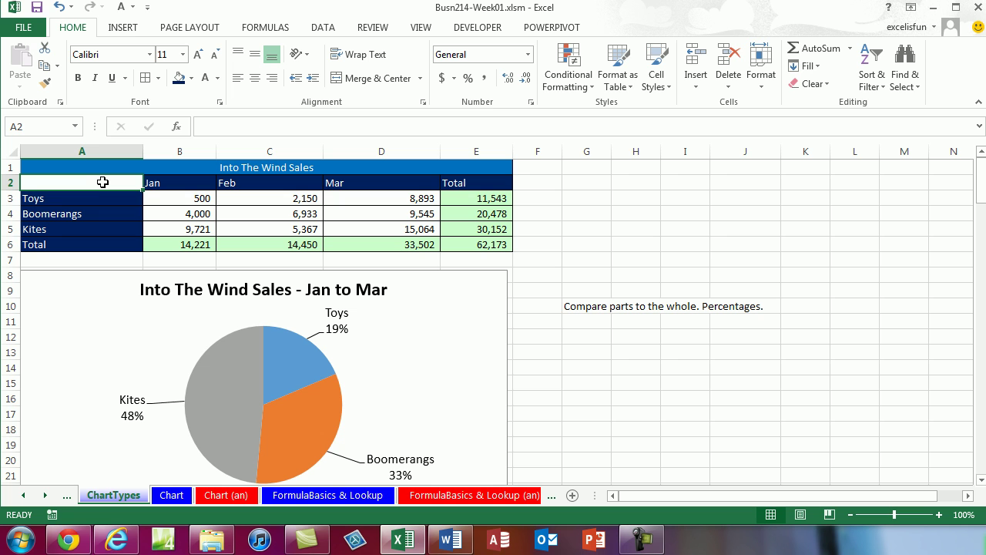
left_click_drag(90, 180, 475, 253)
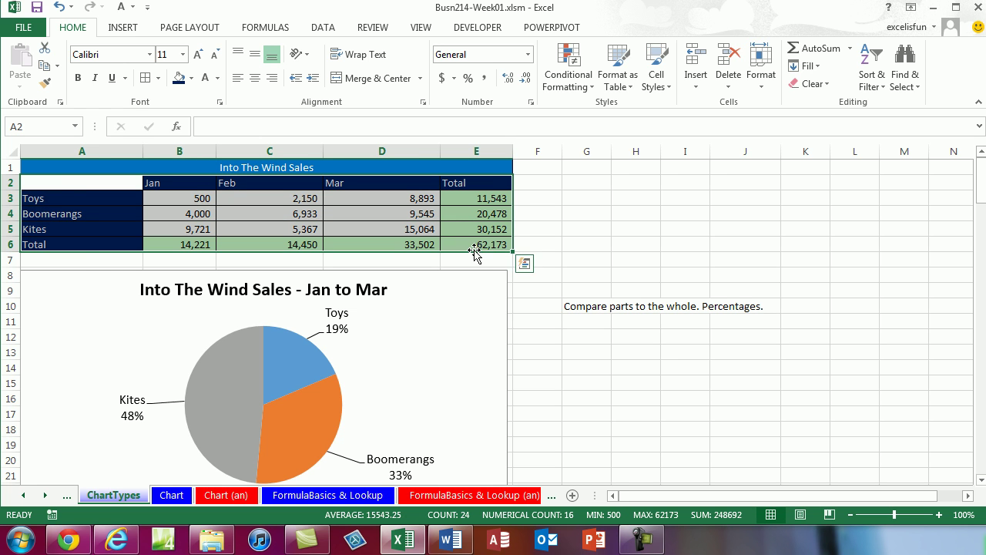
left_click_drag(58, 197, 63, 228)
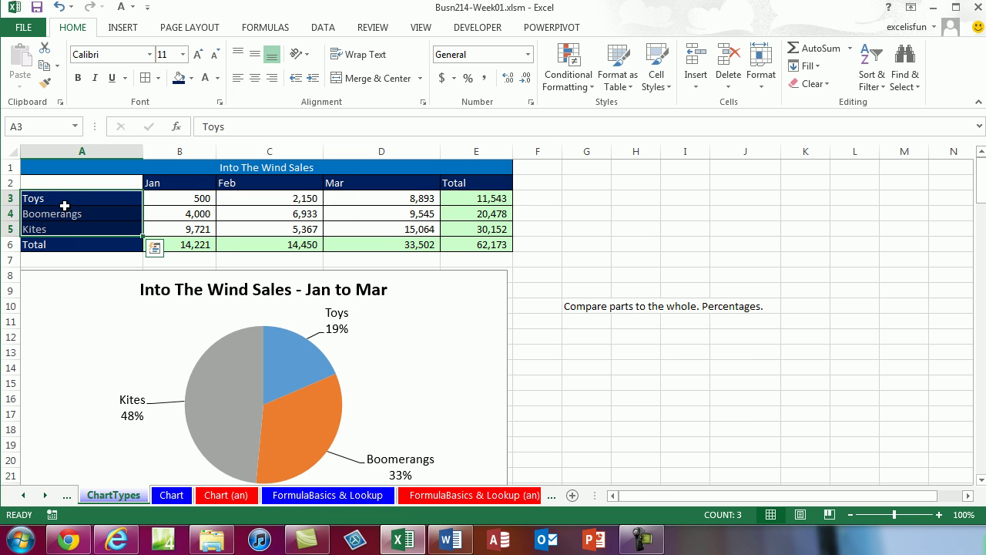
left_click_drag(493, 199, 499, 229)
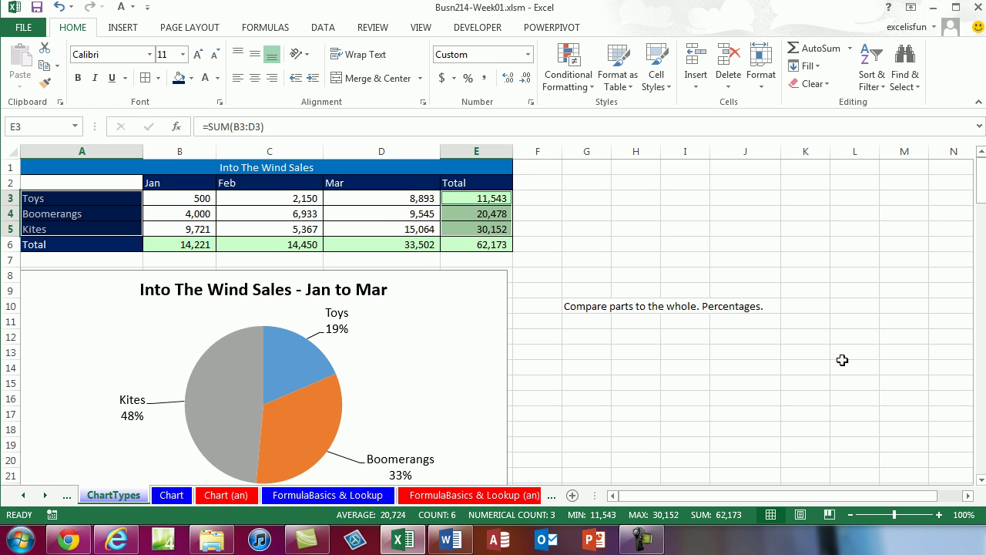
- Examine the Into The Wind Sales pie chart, checking the value and percentage of the Kites and Boomerangs slices
left_click(980, 479)
left_click(980, 480)
left_click(981, 480)
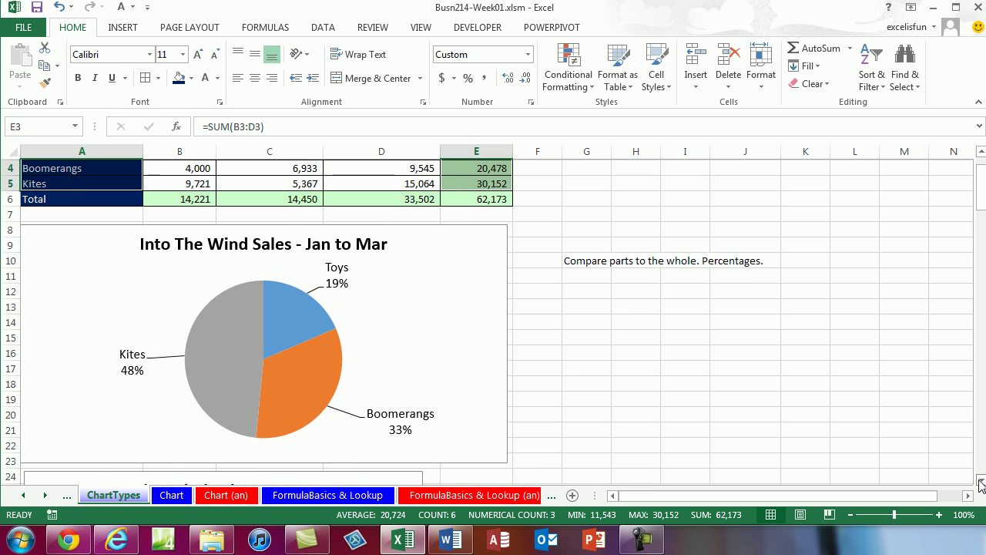
left_click(981, 480)
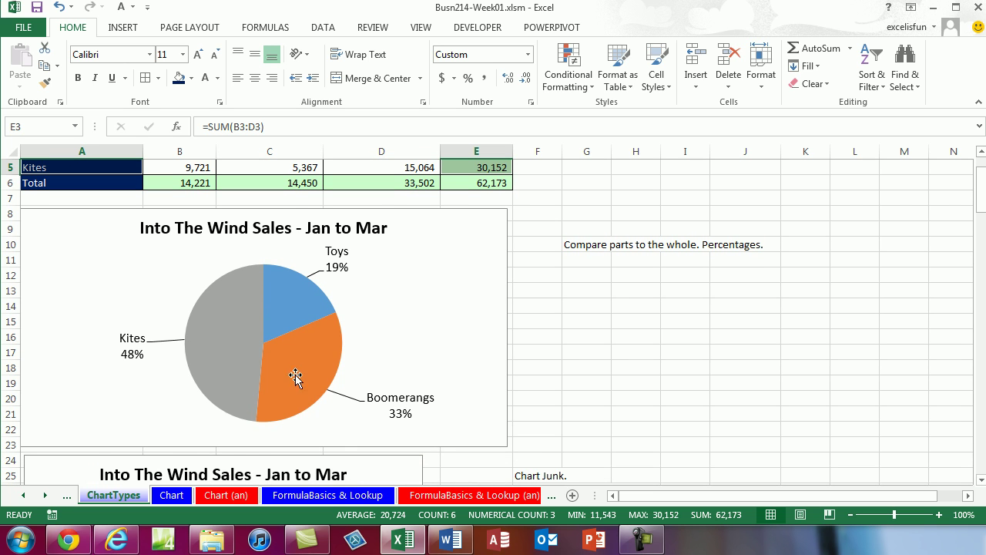
mouse_move(222, 359)
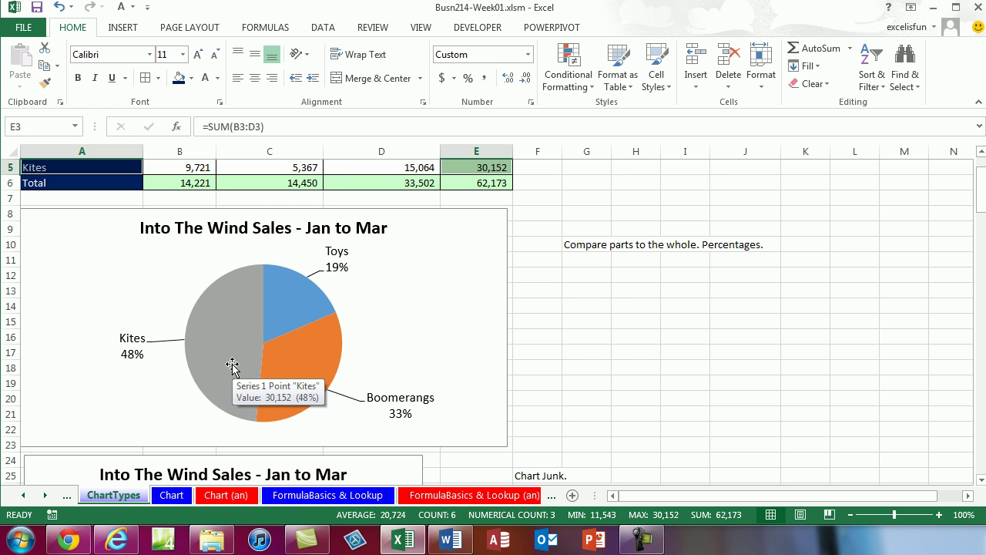
mouse_move(274, 362)
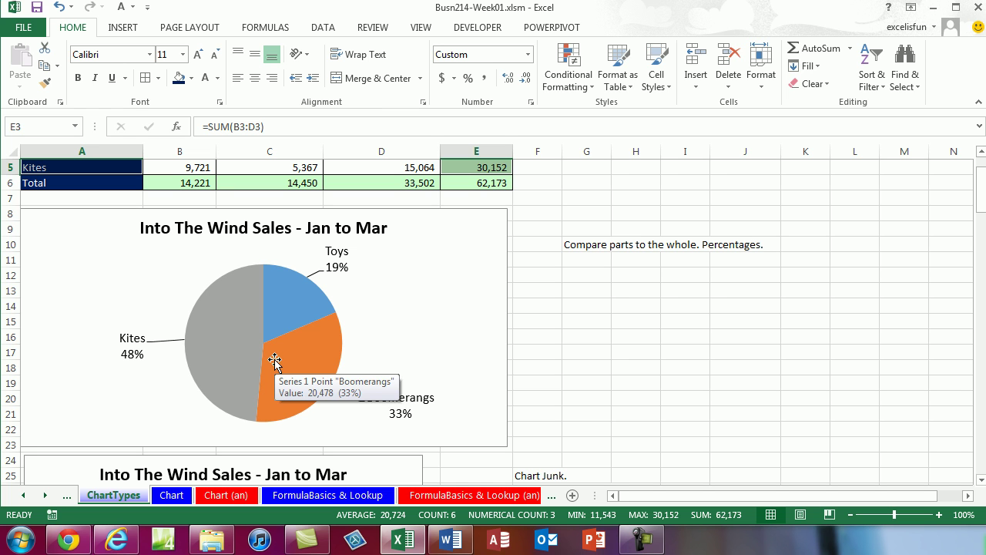
- Return to the sales table and reselect the pie chart's source cells, product names A3:A5 and totals E3:E5
scroll(776, 380, "up", 2)
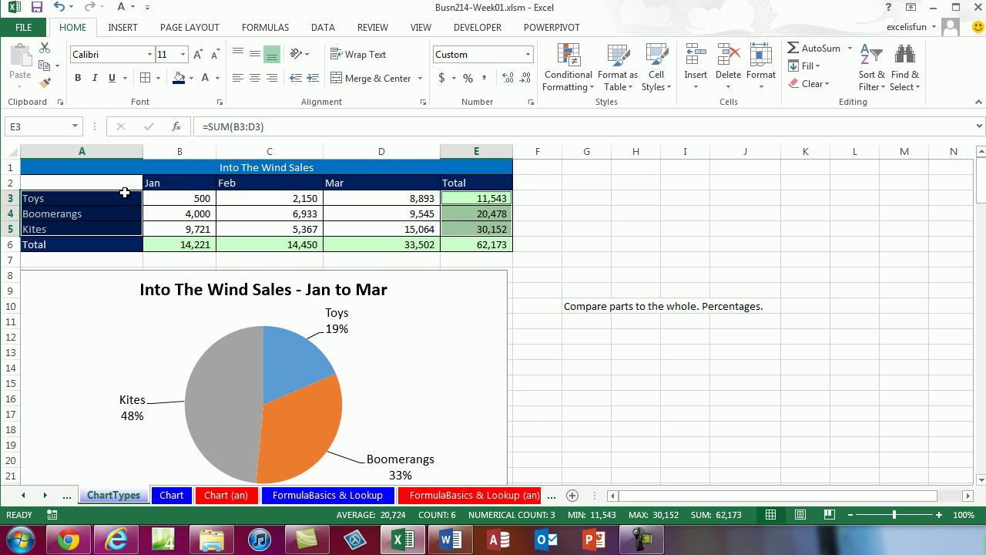
left_click_drag(124, 196, 121, 225)
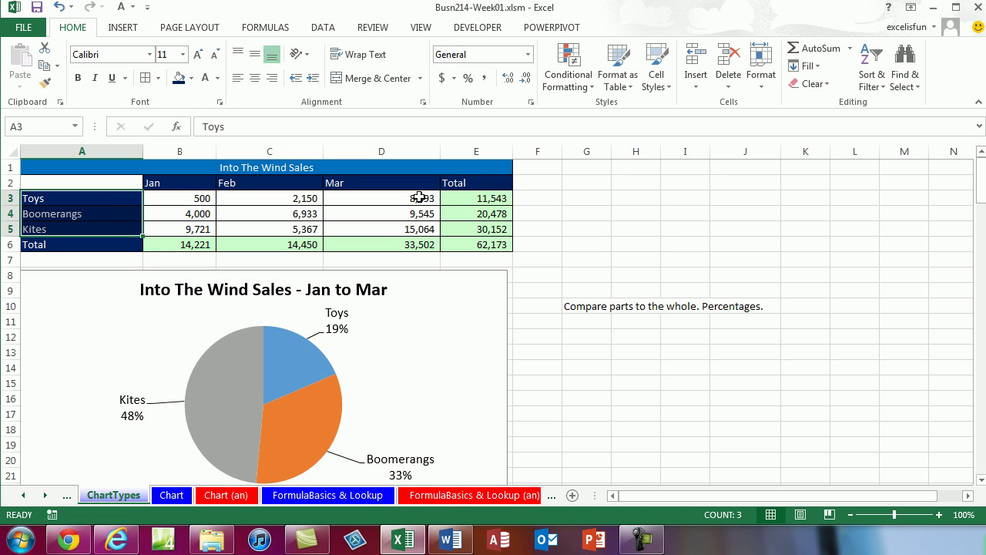
left_click_drag(487, 192, 488, 229)
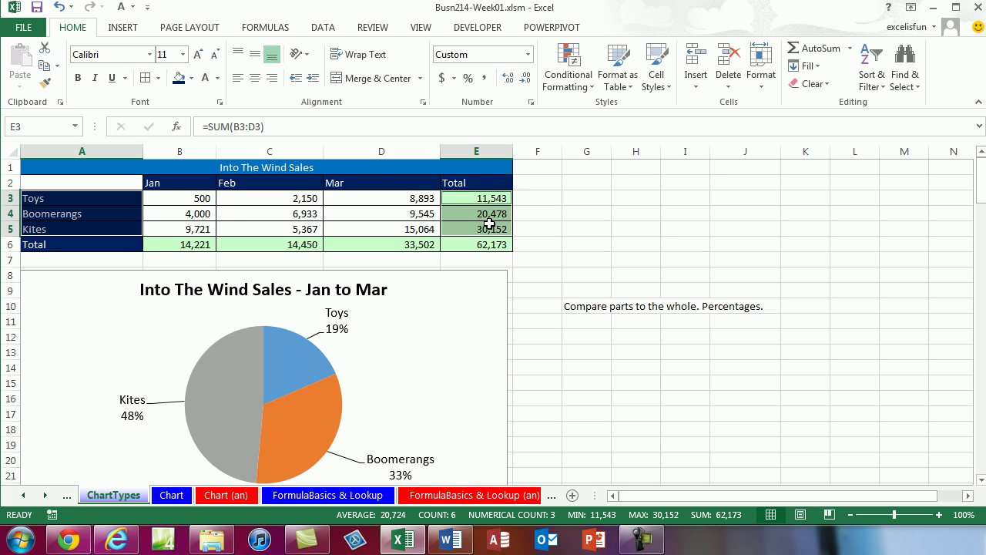
- Examine the exploded 3-D pie chart of Into The Wind sales and the adjacent notes on chart junk
left_click(121, 30)
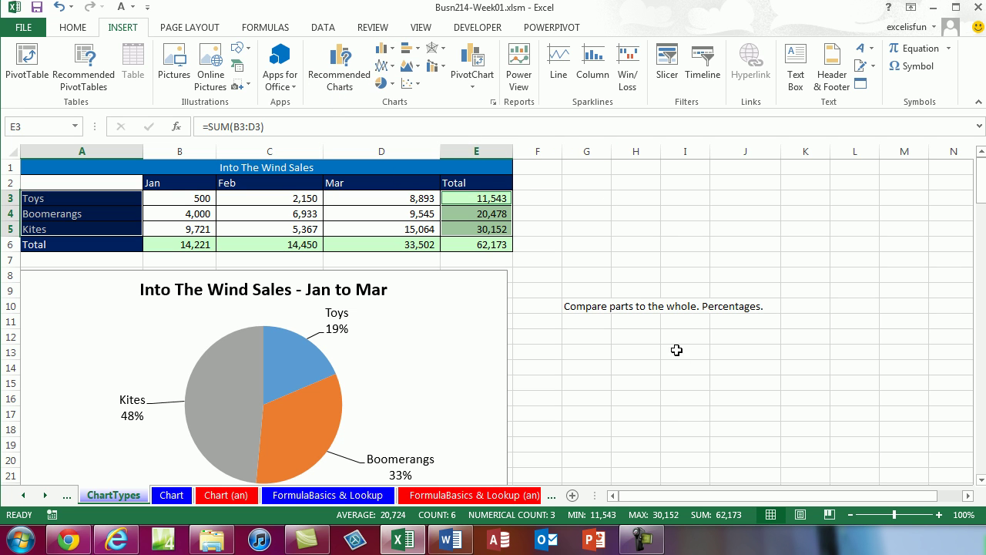
left_click(725, 381)
scroll(981, 482, "down", 6)
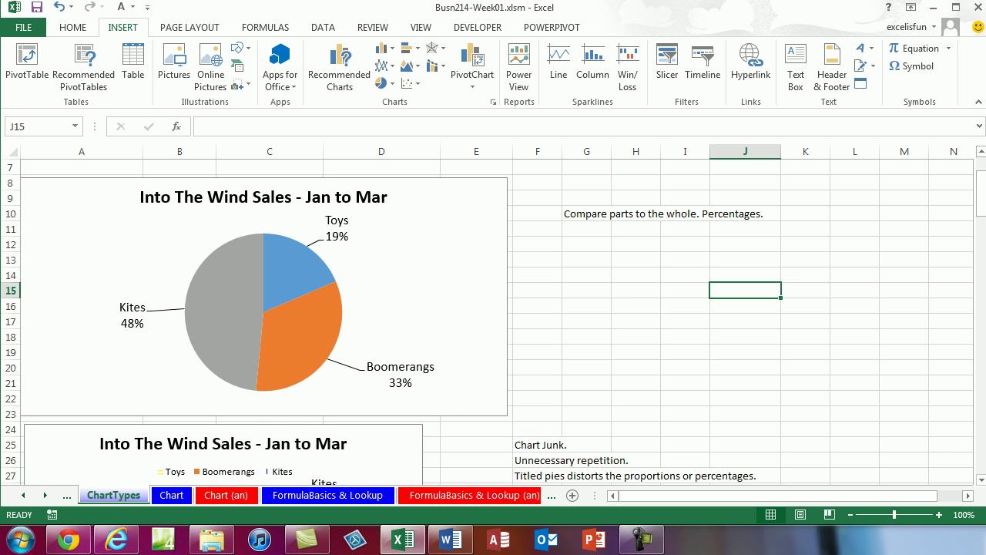
left_click(982, 481)
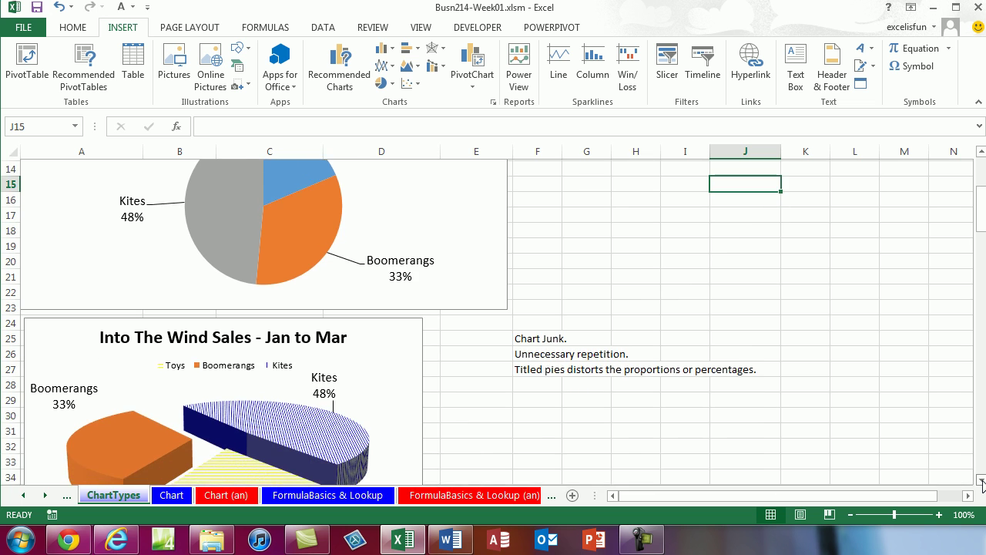
left_click(981, 481)
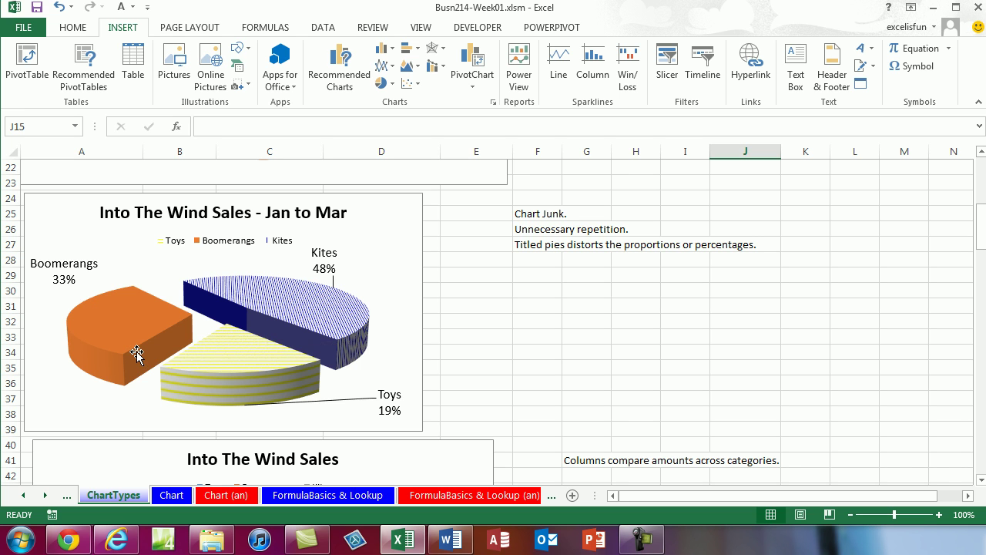
mouse_move(137, 353)
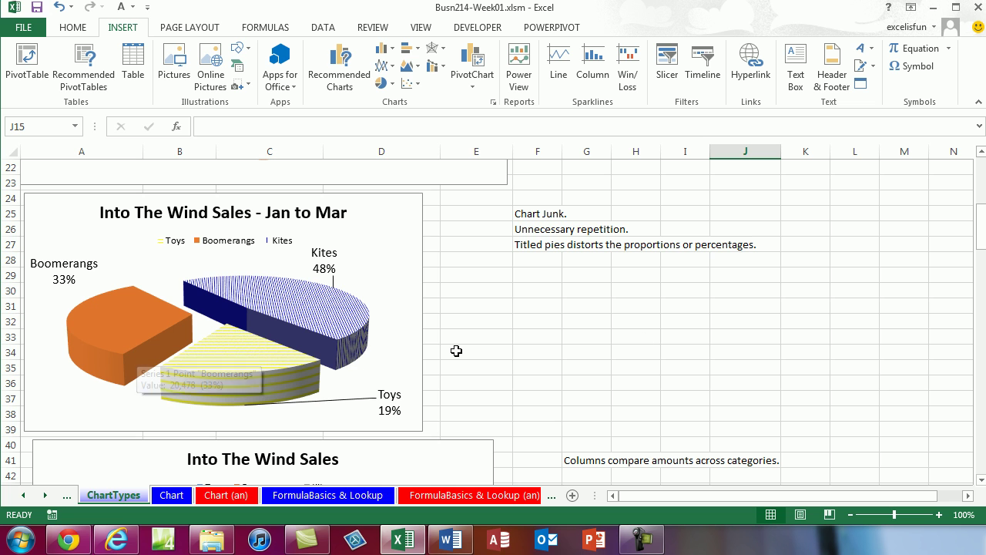
- Review the column and bar charts of Into The Wind sales and their notes on comparing amounts across categories
left_click(981, 480)
left_click_drag(981, 481, 981, 480)
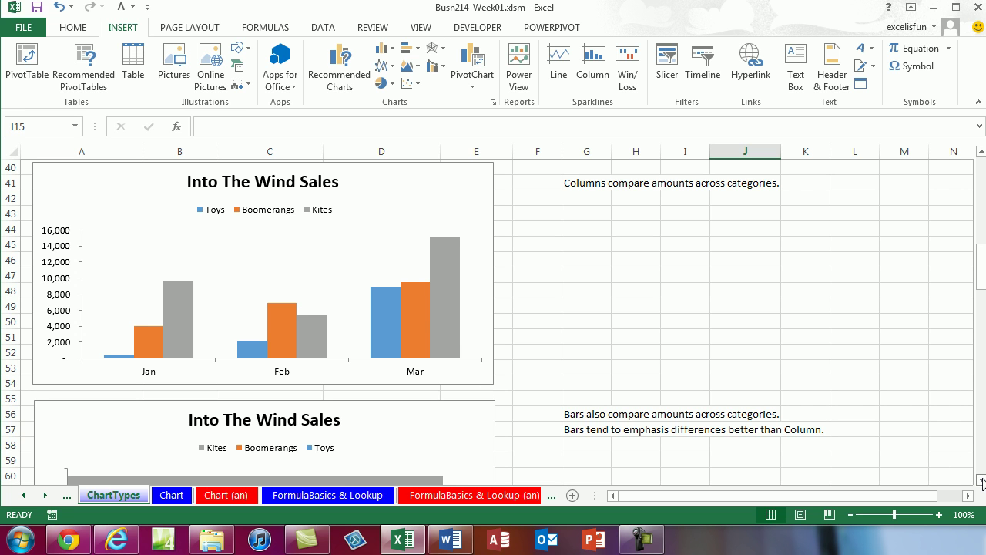
scroll(249, 450, "down", 2)
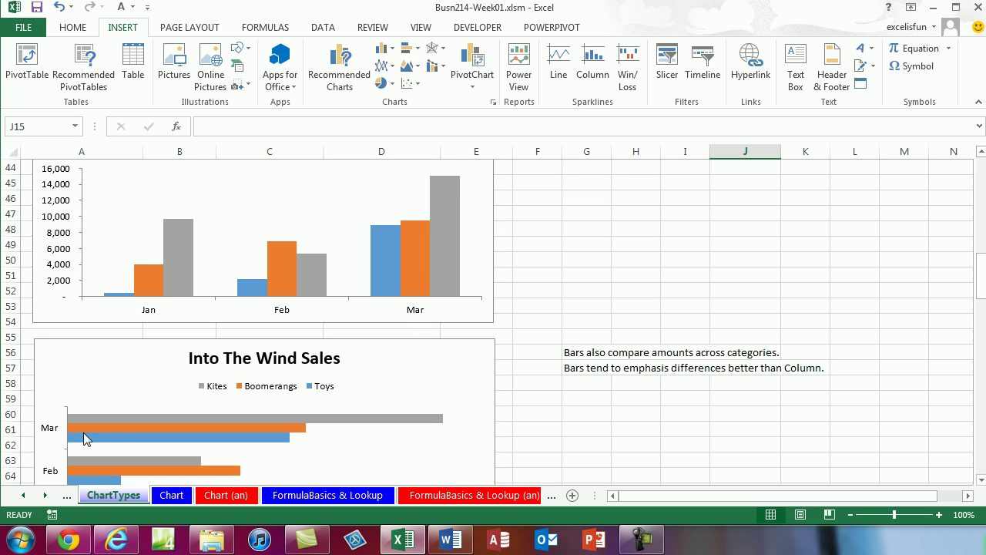
scroll(69, 444, "down", 1)
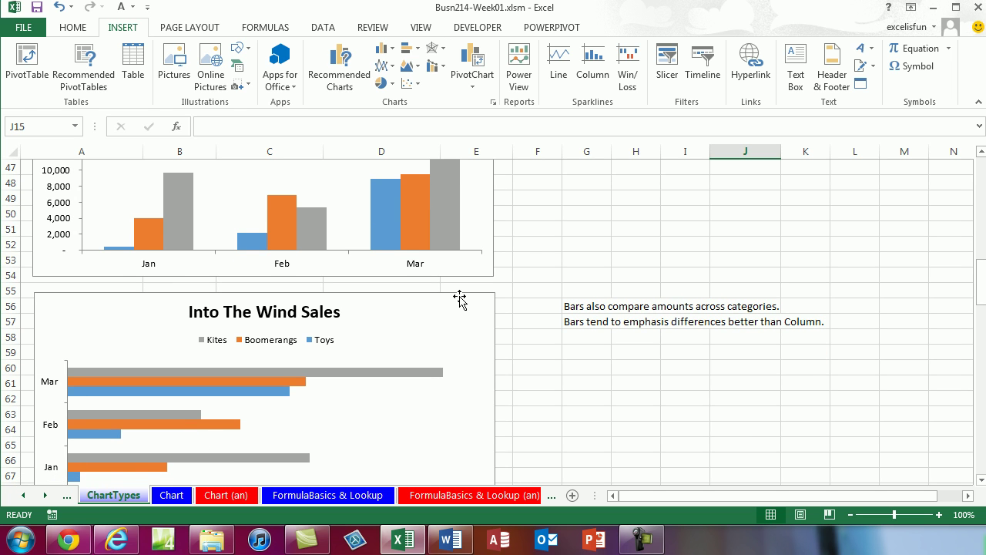
scroll(461, 302, "down", 2)
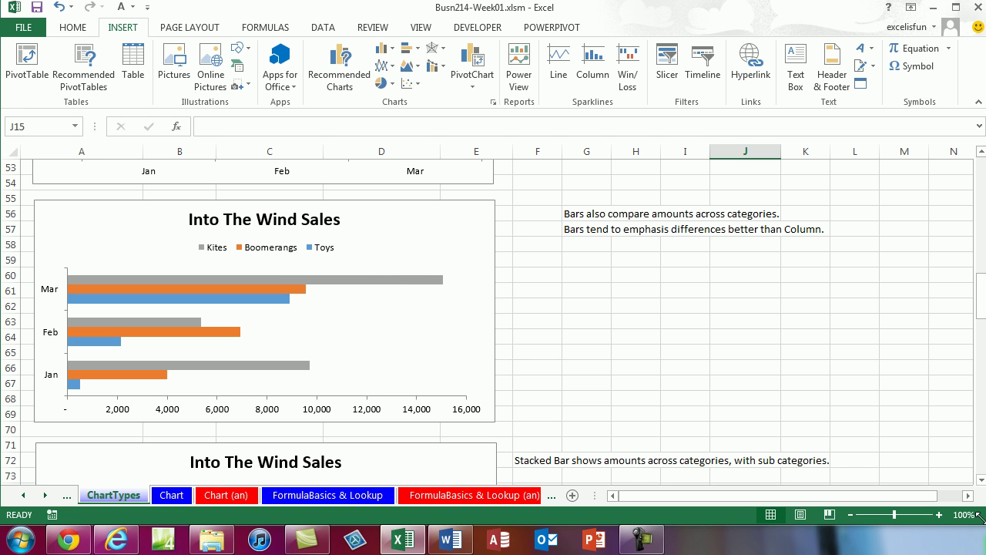
- Compare the stacked bar chart of monthly sales with the clustered bar chart above it
left_click(981, 480)
scroll(981, 479, "down", 4)
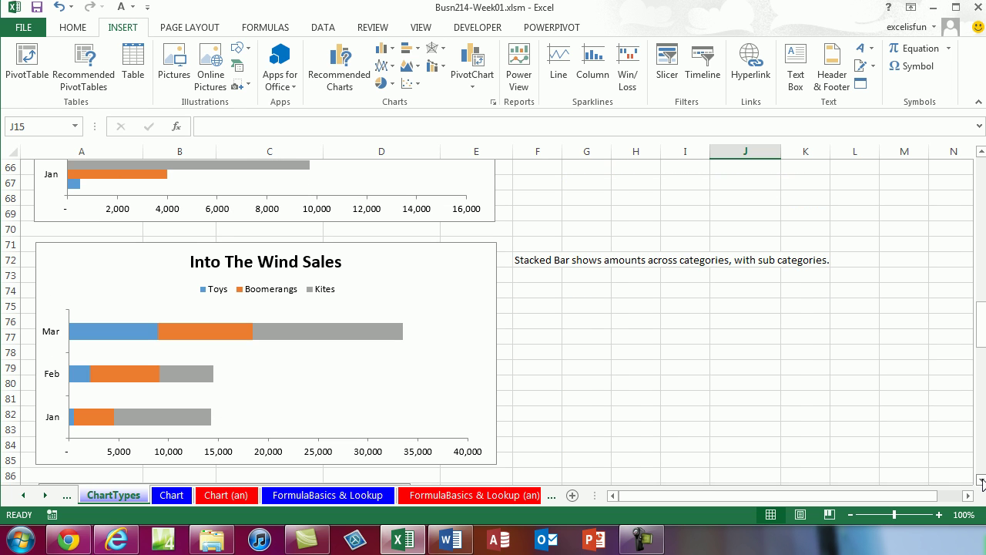
left_click(981, 151)
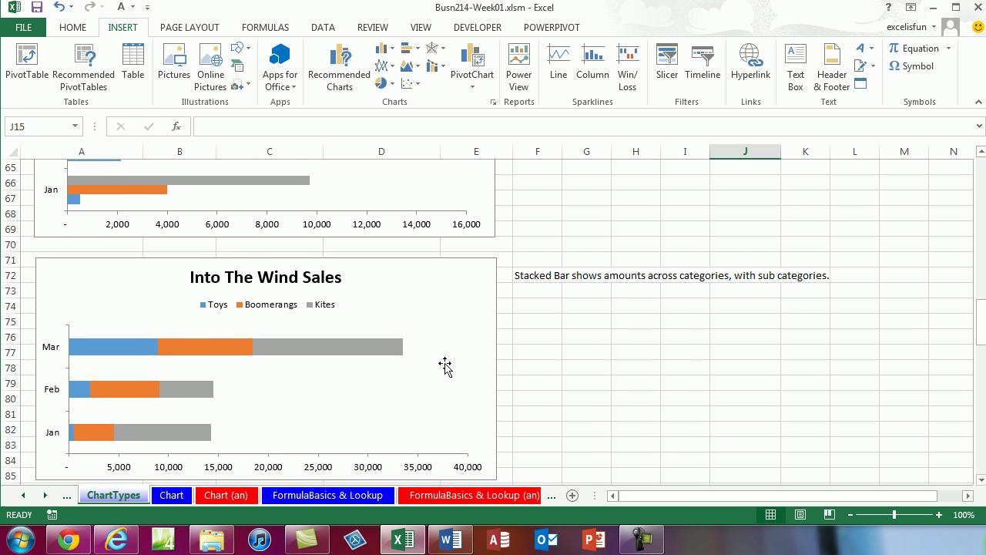
left_click(980, 151)
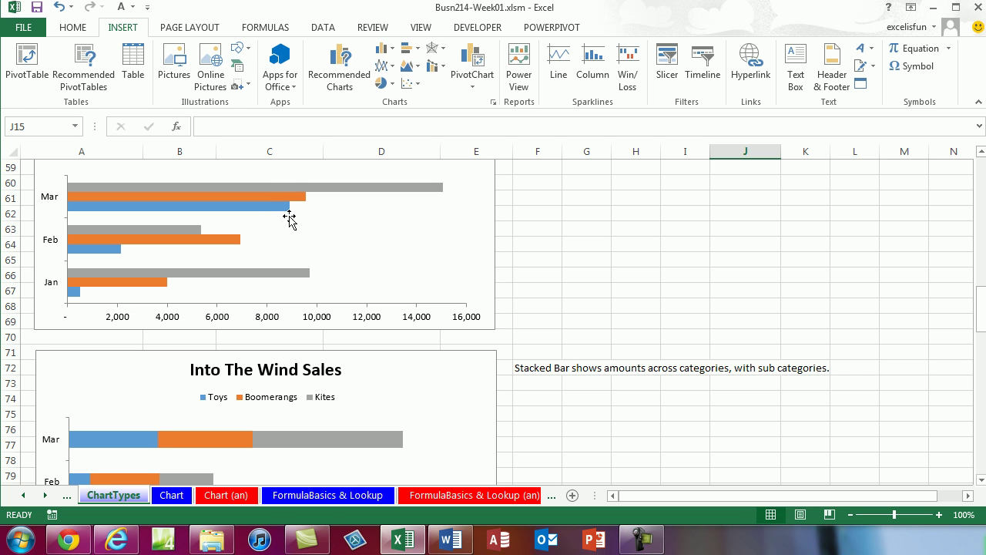
mouse_move(285, 207)
scroll(843, 411, "down", 3)
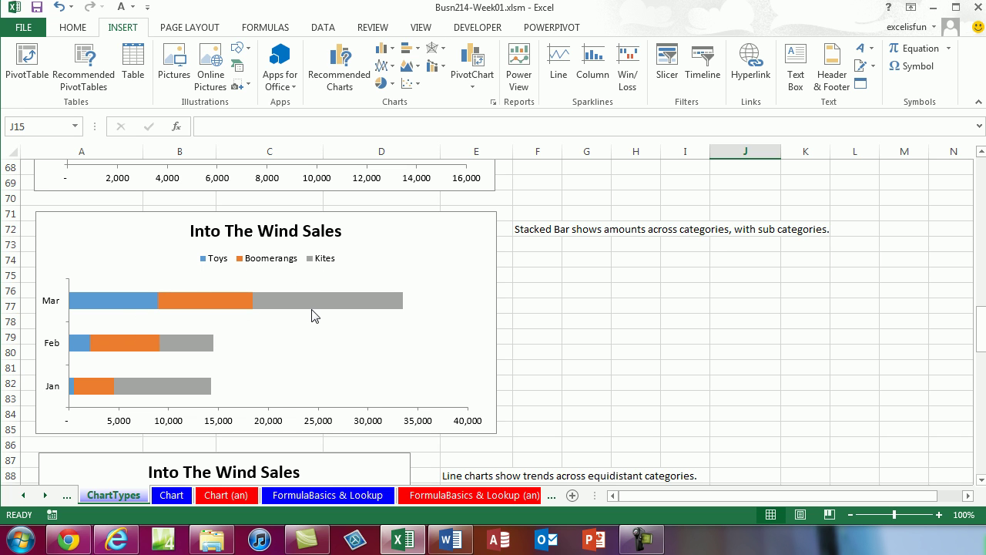
- Examine the sales line chart and the X-Y scatter chart of hours studied against test scores, with their notes
left_click(980, 479)
left_click(981, 479)
left_click(981, 479)
left_click(981, 479)
scroll(981, 479, "down", 5)
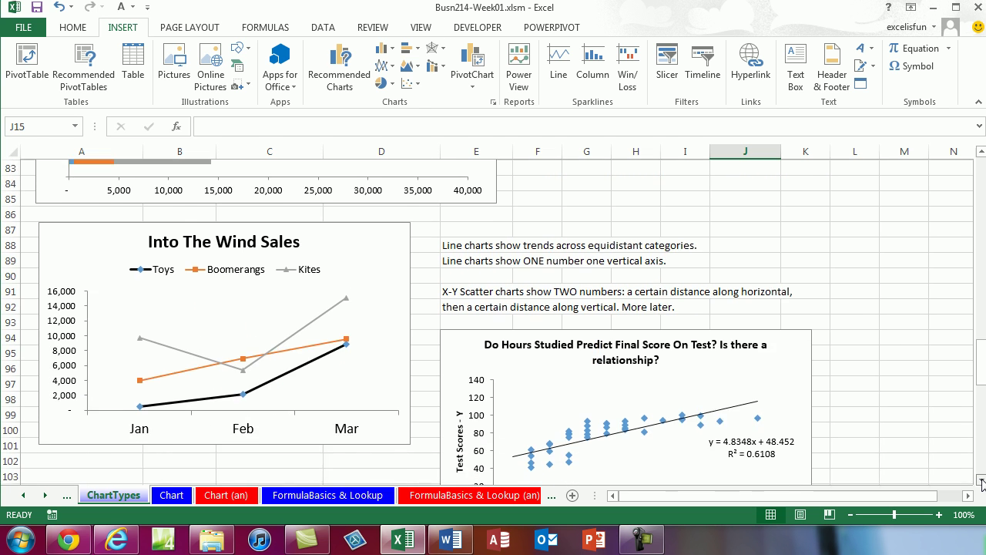
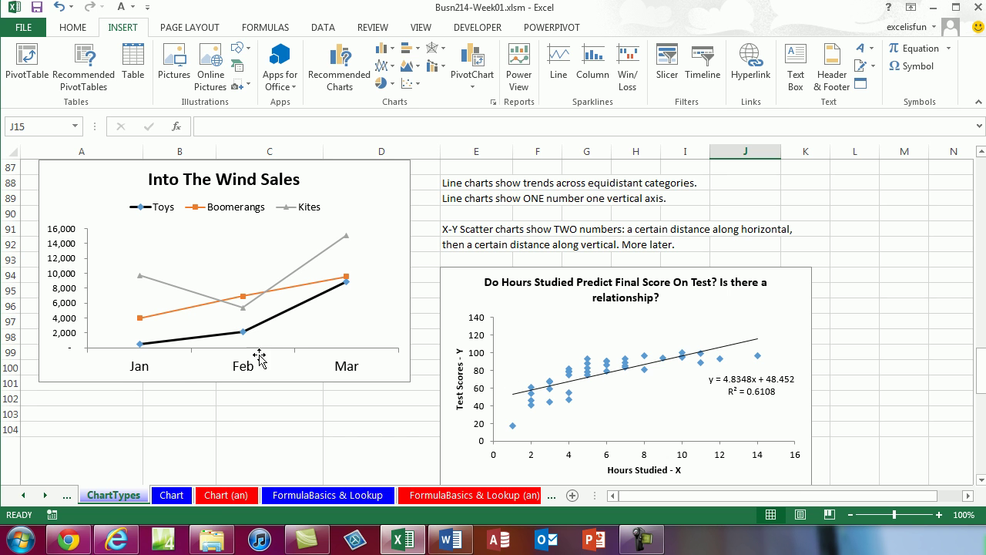
- Go to the Chart worksheet and inspect the SUMIFS formula behind the Shift 1 total in H11 without changing it
left_click(172, 497)
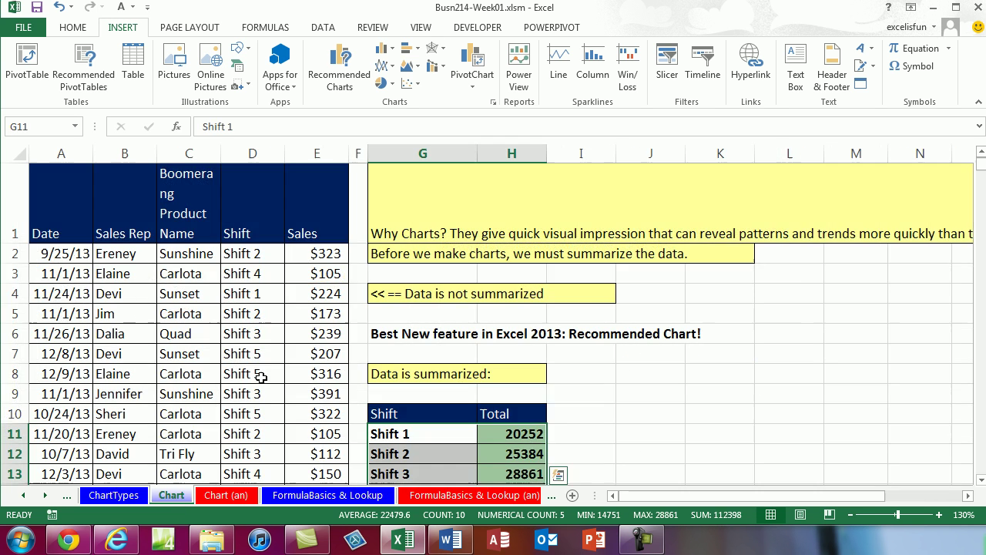
left_click(651, 349)
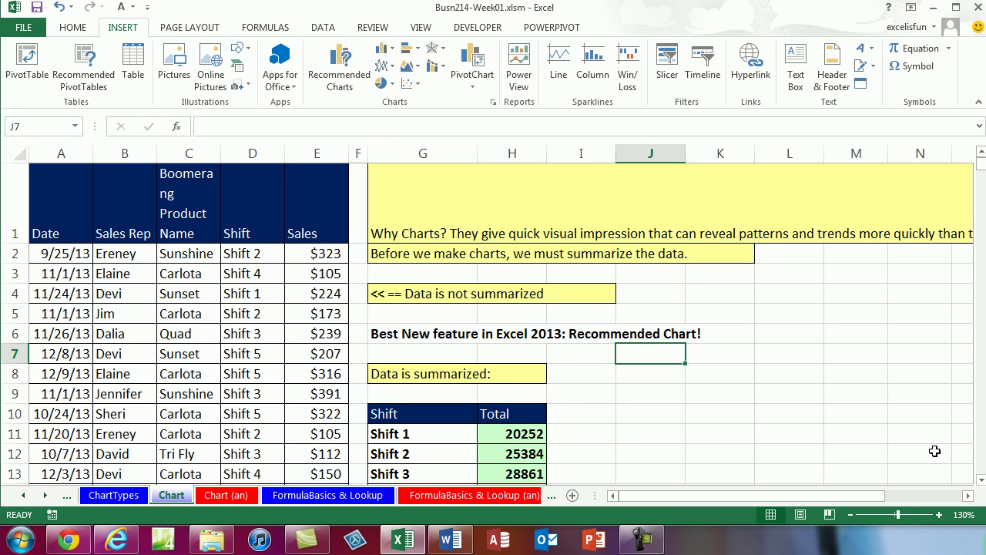
left_click(981, 479)
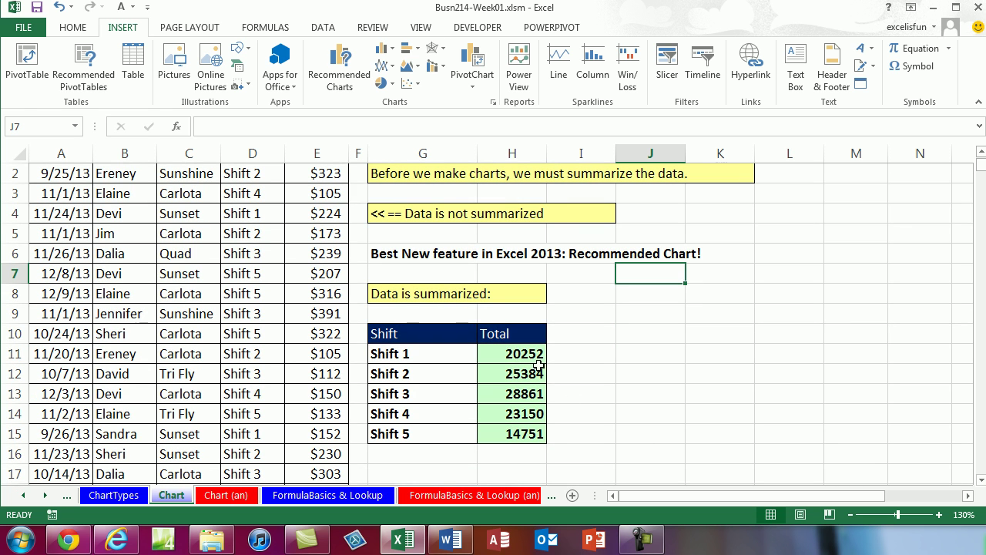
scroll(454, 445, "up", 1)
scroll(379, 327, "down", 2)
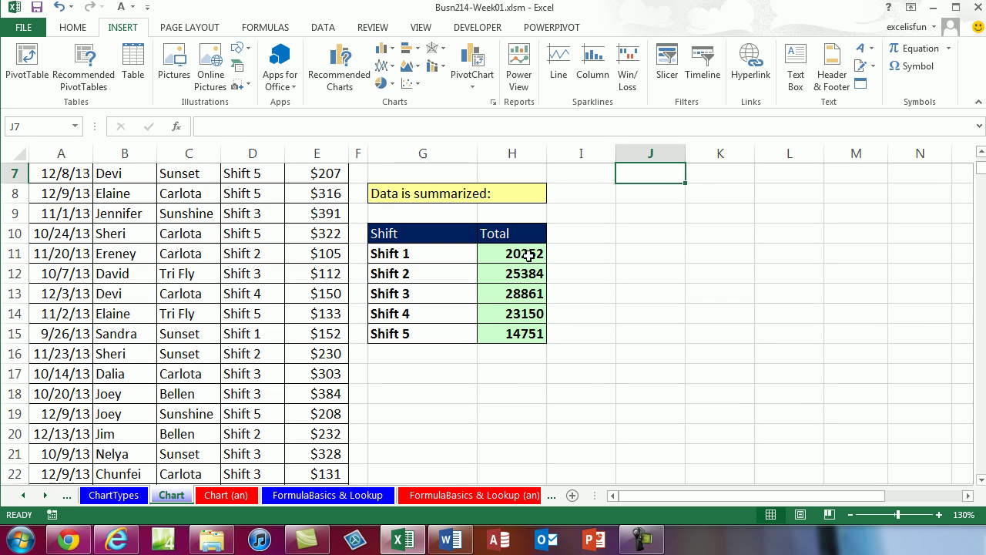
double_click(528, 257)
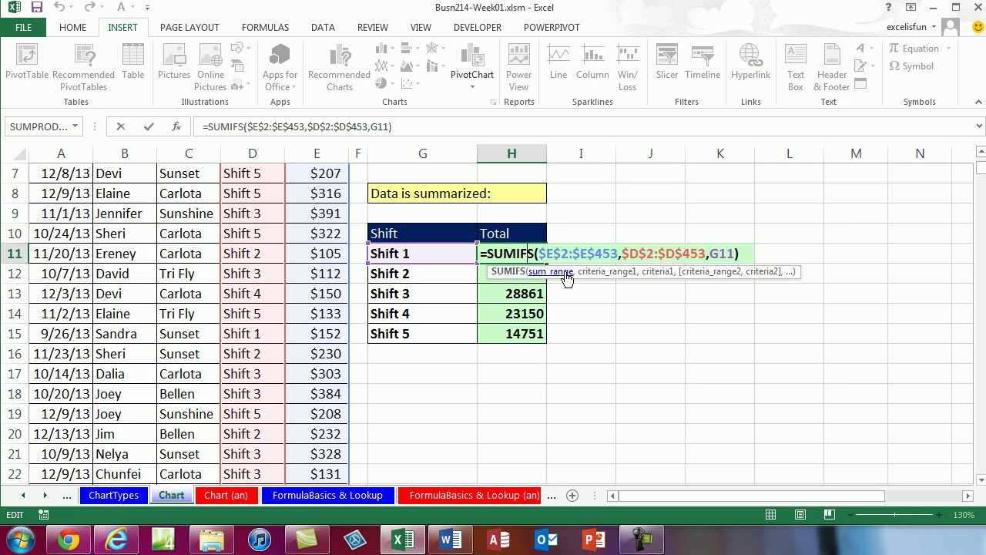
key("Escape")
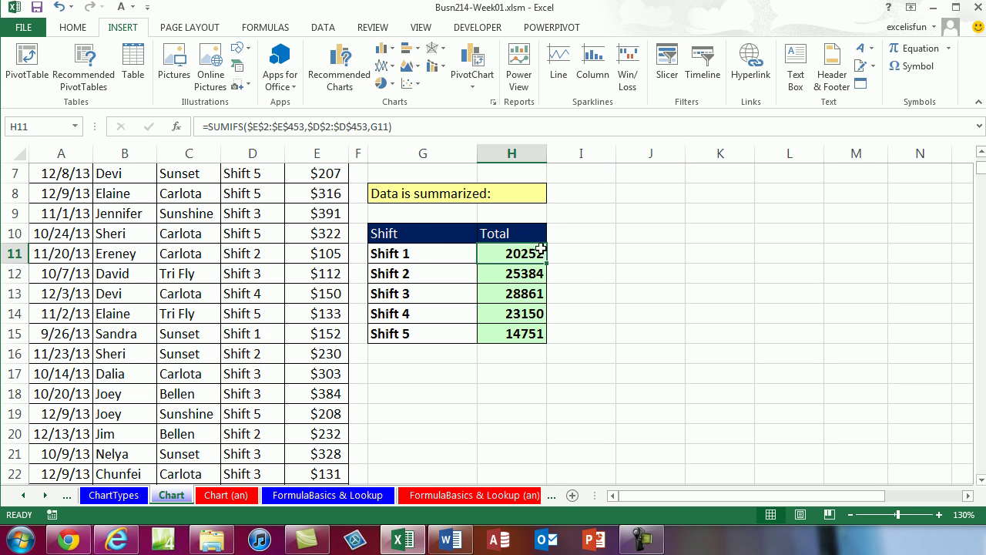
- Insert a 2-D clustered column chart from the shift totals G10:H15 and place it beside the summary table
left_click(428, 241)
left_click_drag(428, 241, 504, 334)
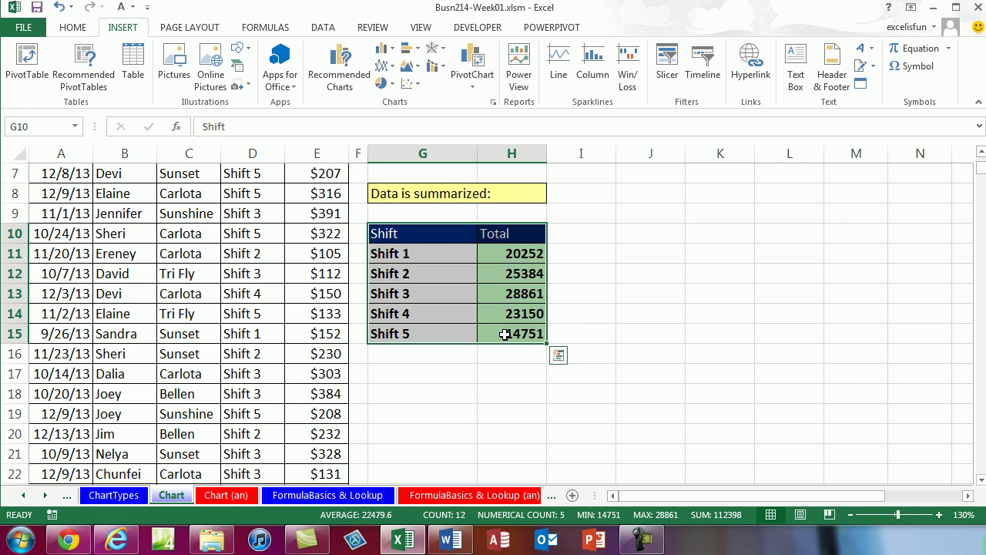
left_click(392, 51)
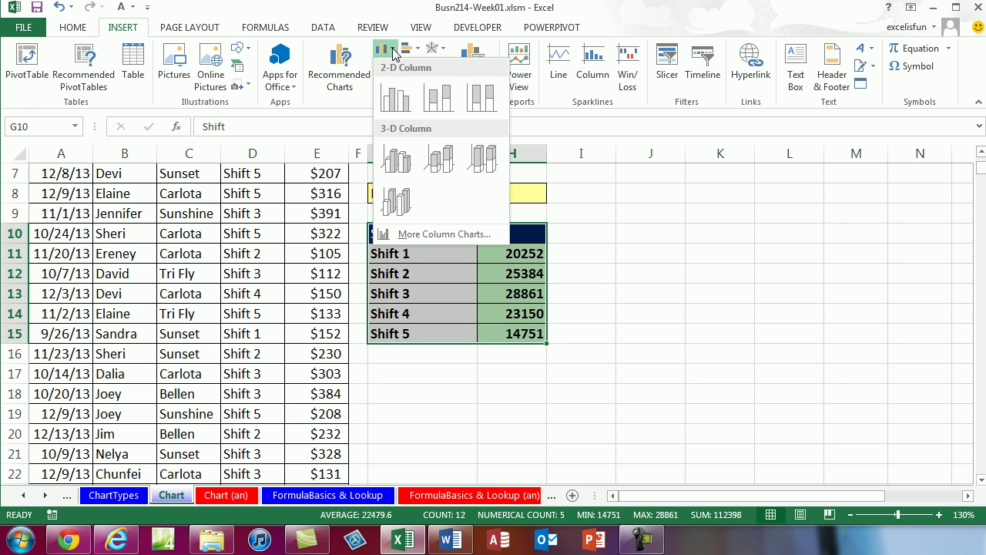
left_click(395, 97)
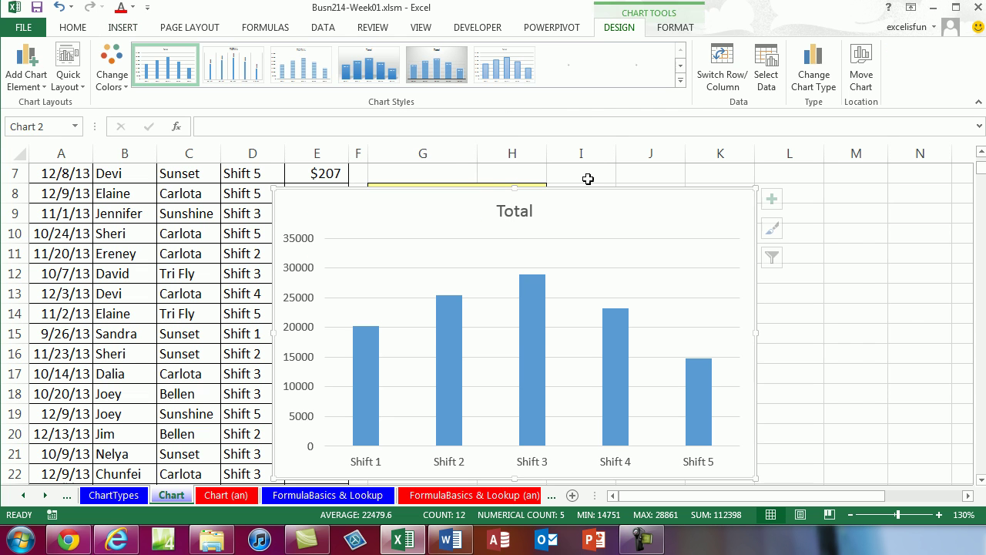
left_click(460, 171)
left_click(850, 229)
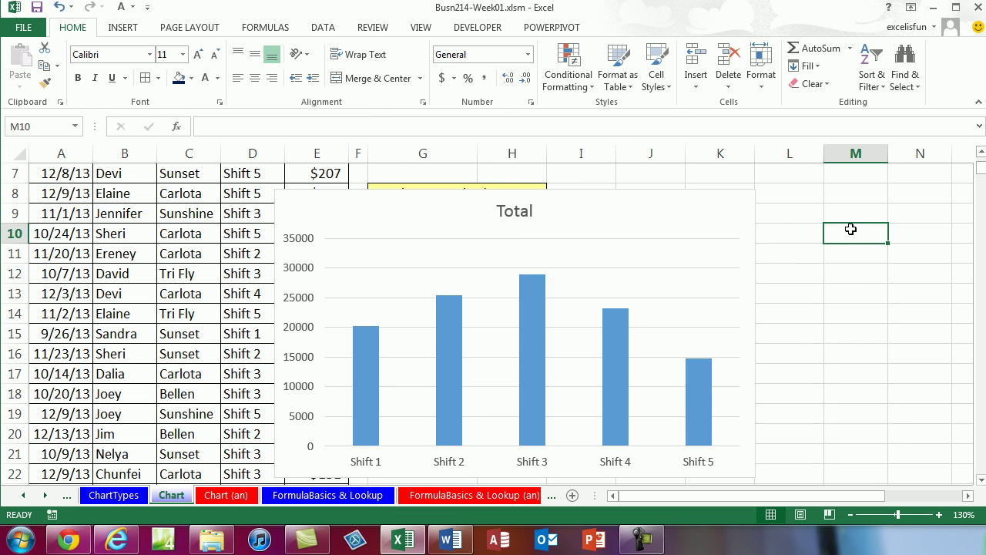
scroll(851, 229, "down", 2, "ctrl")
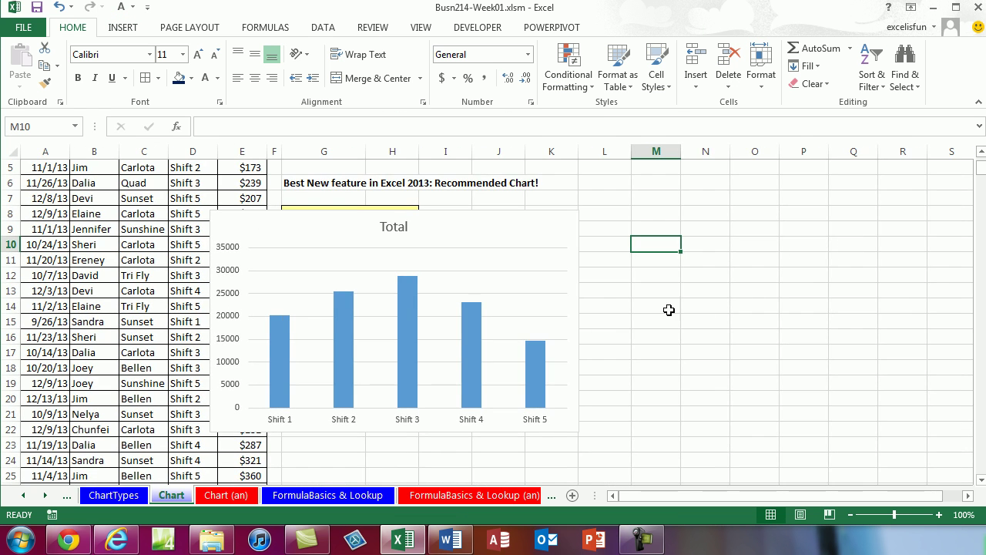
left_click_drag(454, 215, 691, 211)
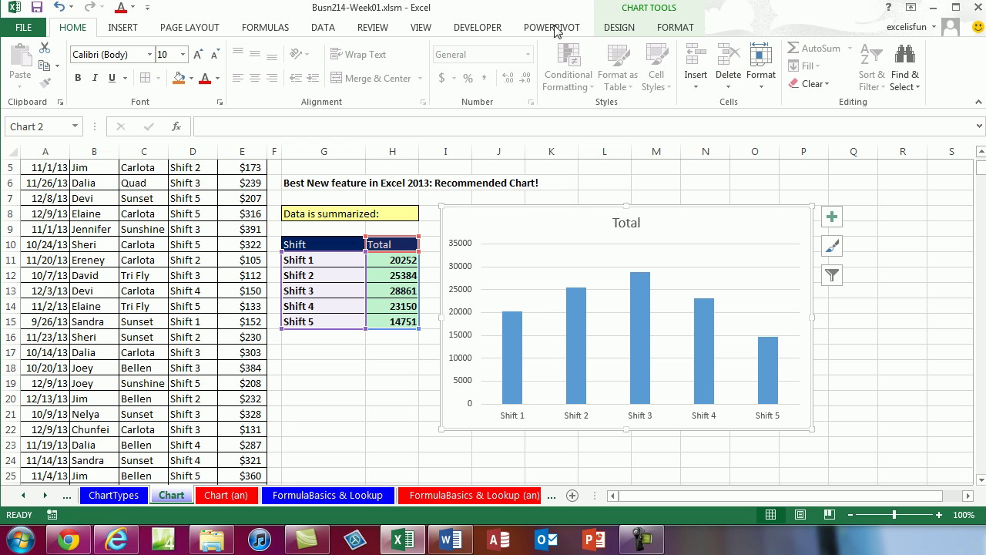
- Review the design and format options and the chart elements available for the shift totals chart, leaving it unchanged
left_click(608, 31)
left_click(683, 31)
left_click(617, 32)
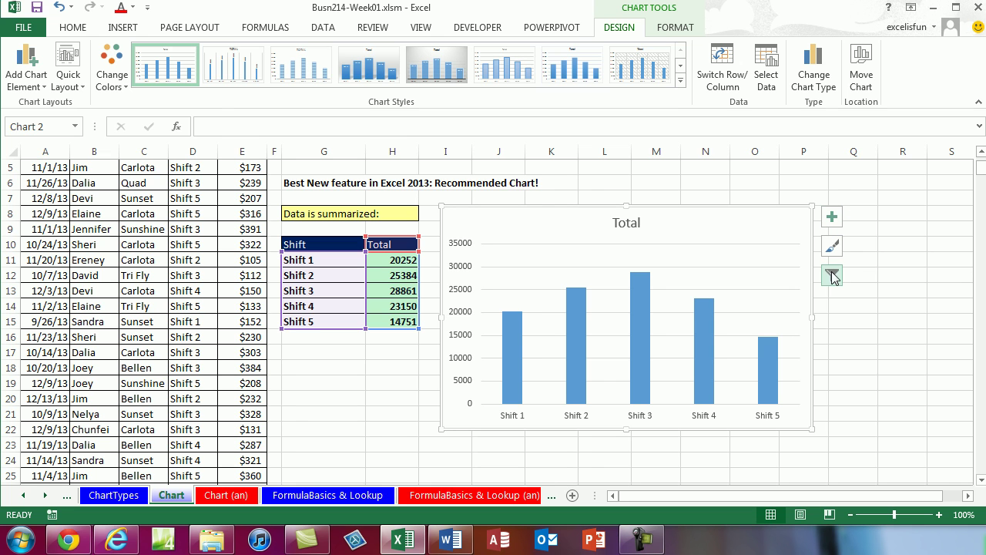
left_click(832, 218)
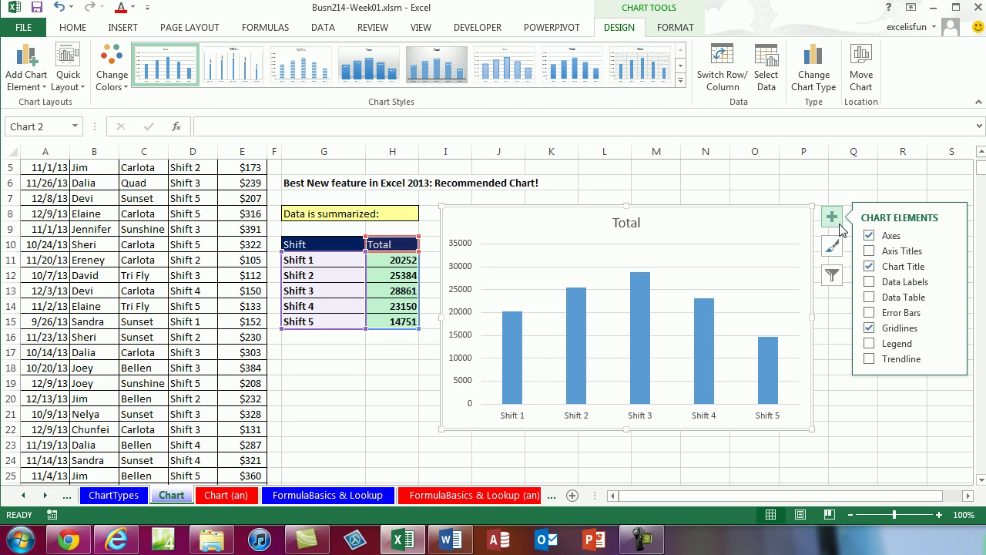
key("Escape")
key("Escape")
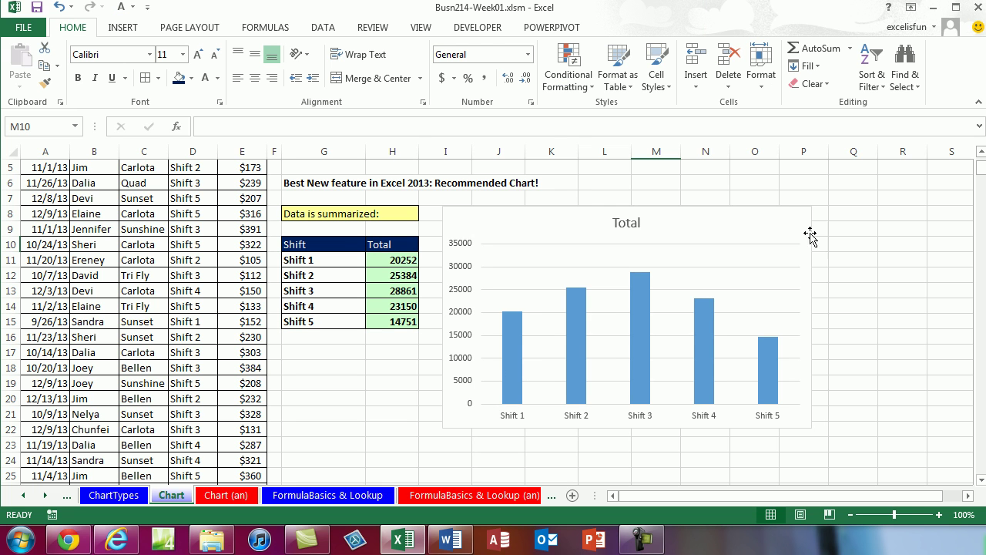
left_click(395, 396)
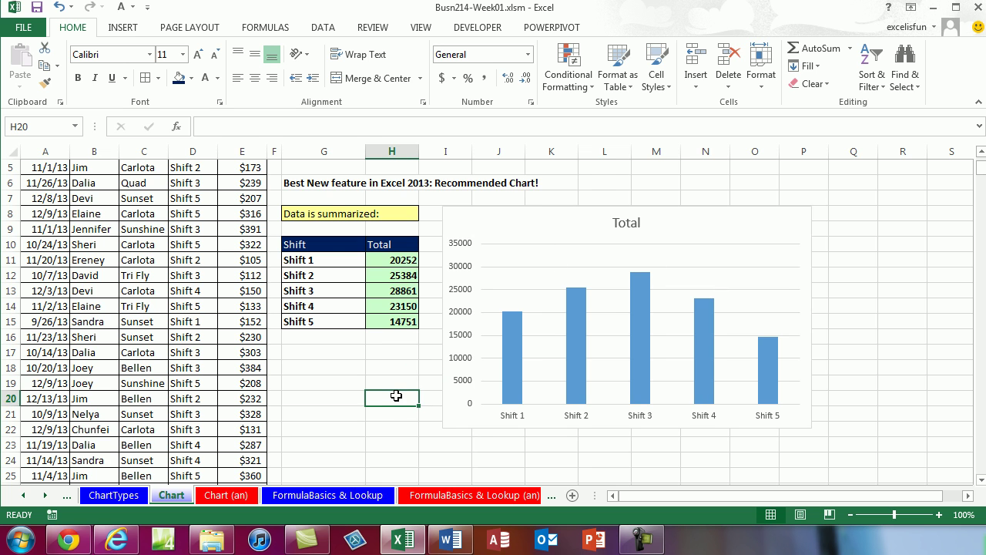
- Check the SUMIFS formulas for the five shift totals in H11:H15 and return to the start of the worksheet
scroll(396, 396, "up", 1)
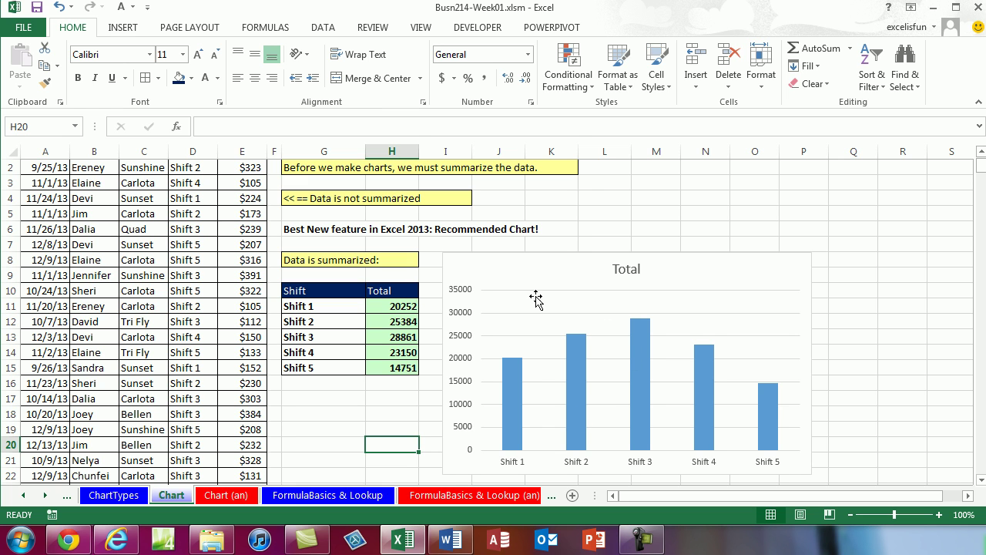
left_click(385, 306)
key("Down")
key("Down")
key("Down")
key("Down")
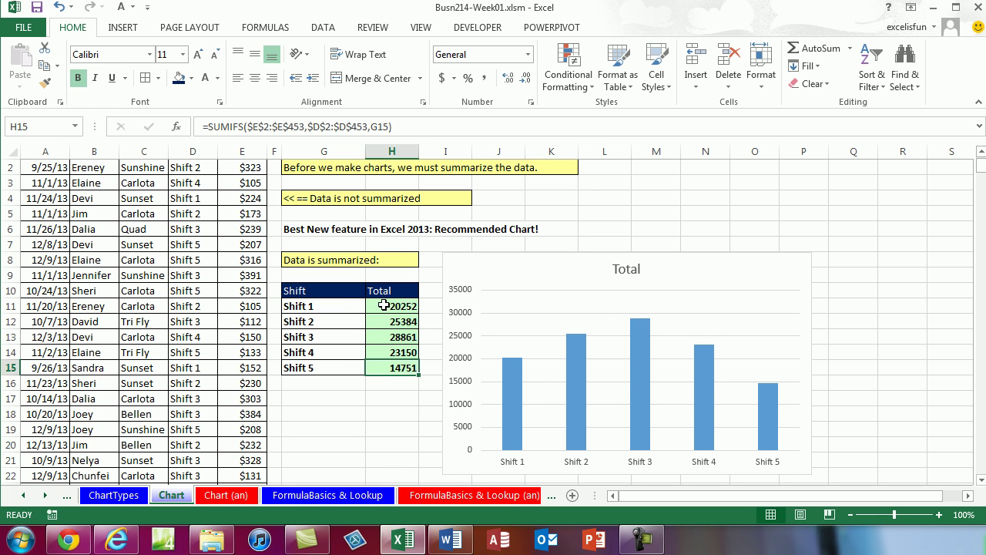
double_click(384, 305)
key("Escape")
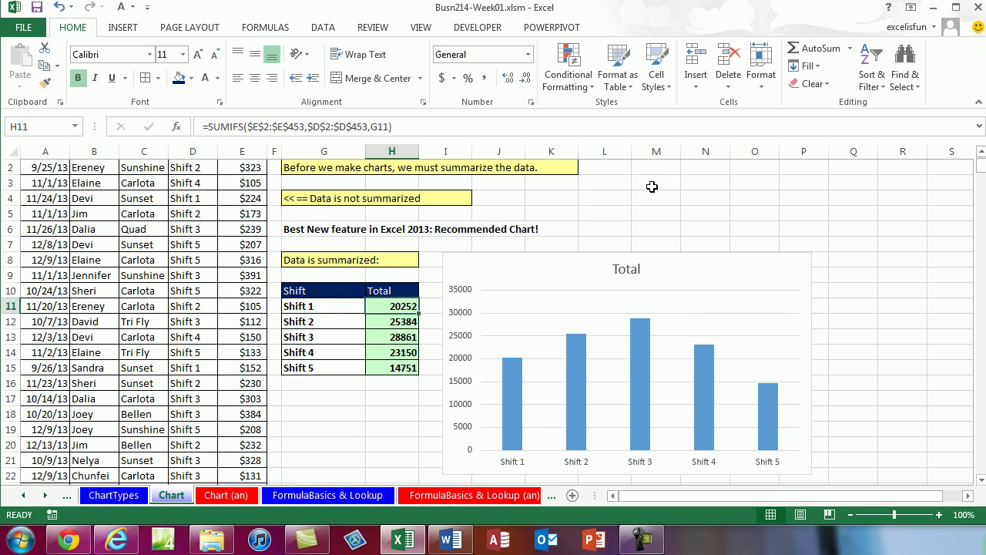
left_click(701, 211)
scroll(728, 192, "up", 1)
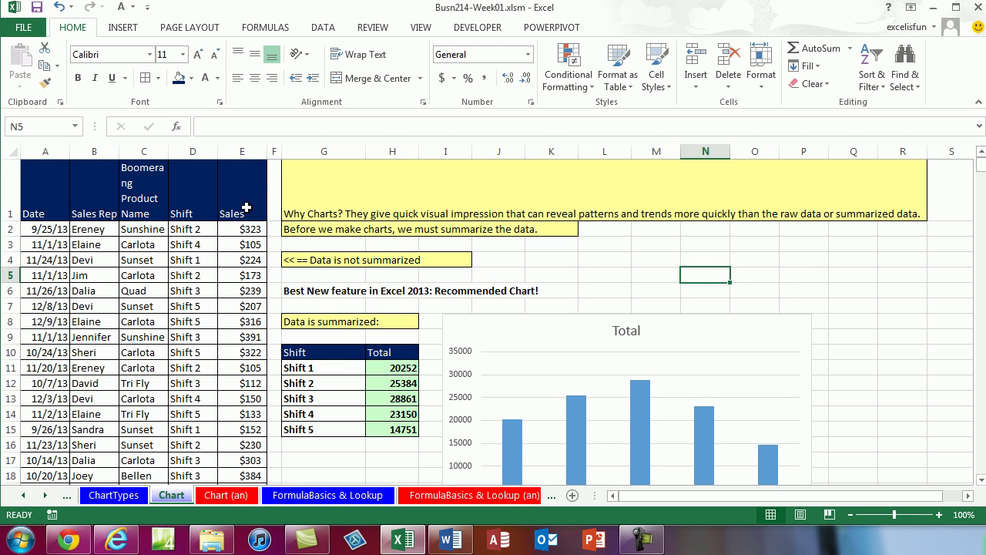
- Insert the recommended Sum of Sales by Shift clustered column PivotChart from the raw sales data, move it nearer its PivotTable, and return to the Chart worksheet
left_click(116, 233)
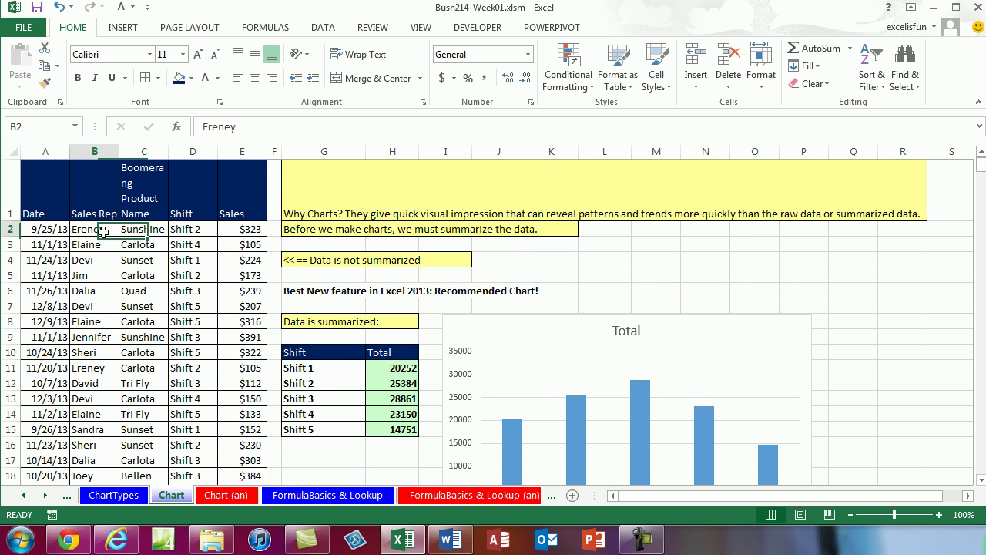
left_click(139, 29)
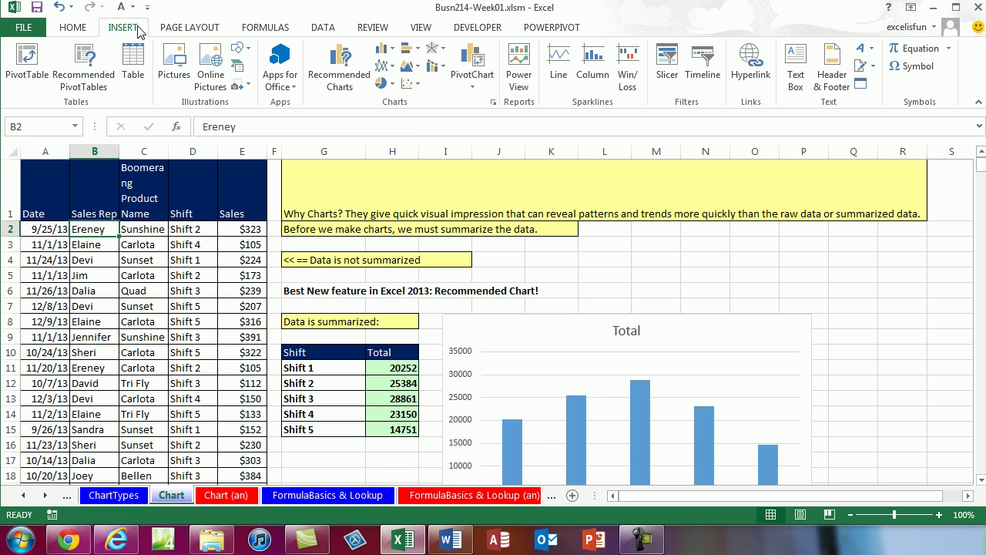
left_click(336, 73)
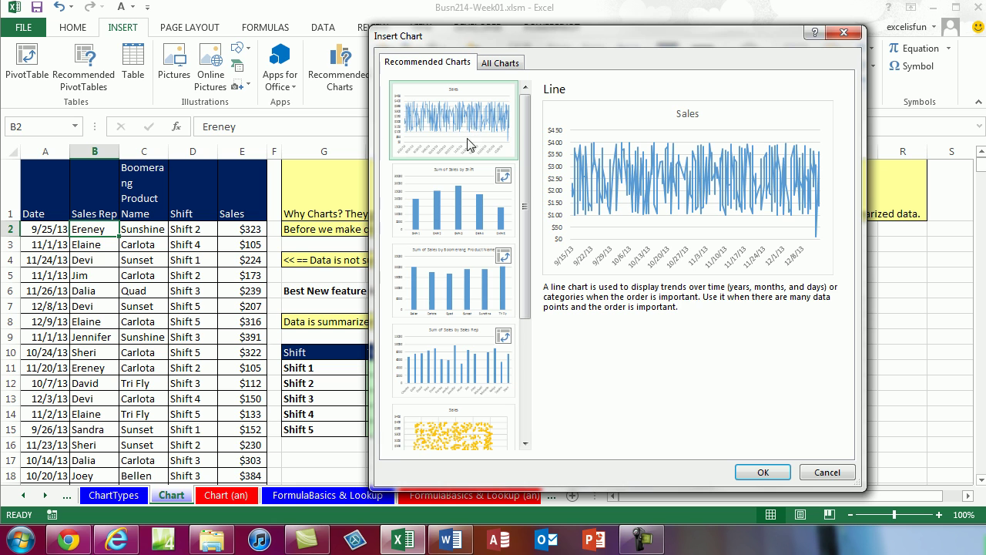
left_click(463, 223)
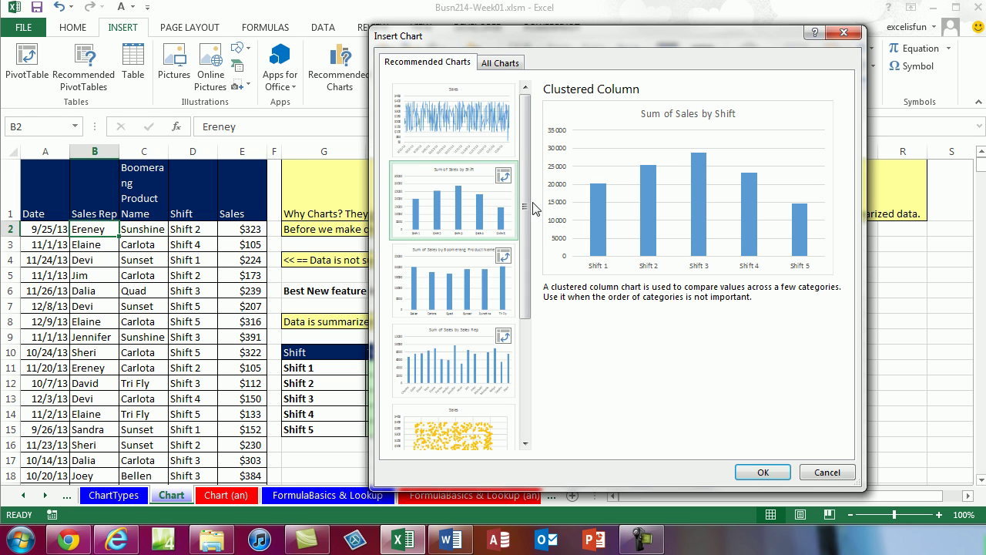
left_click(764, 472)
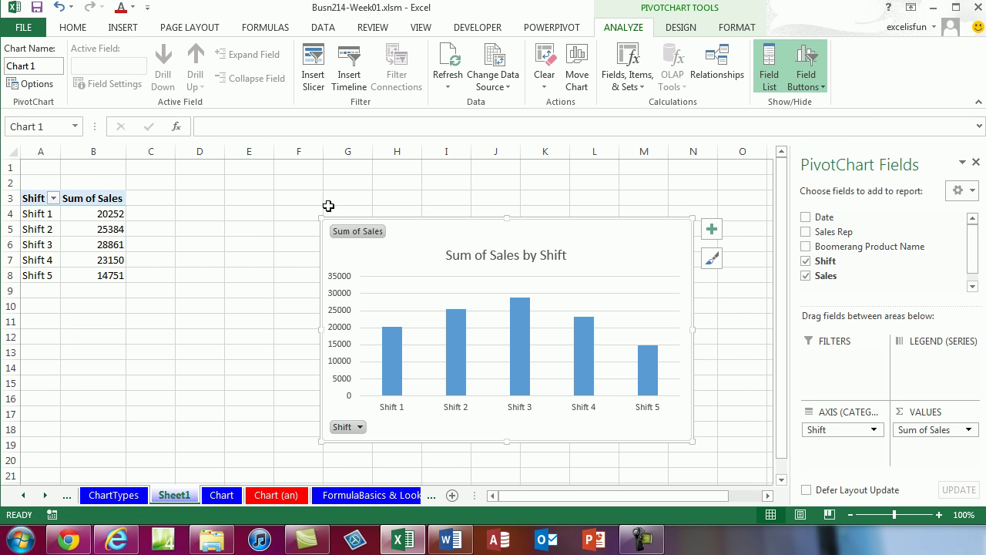
left_click_drag(436, 218, 321, 182)
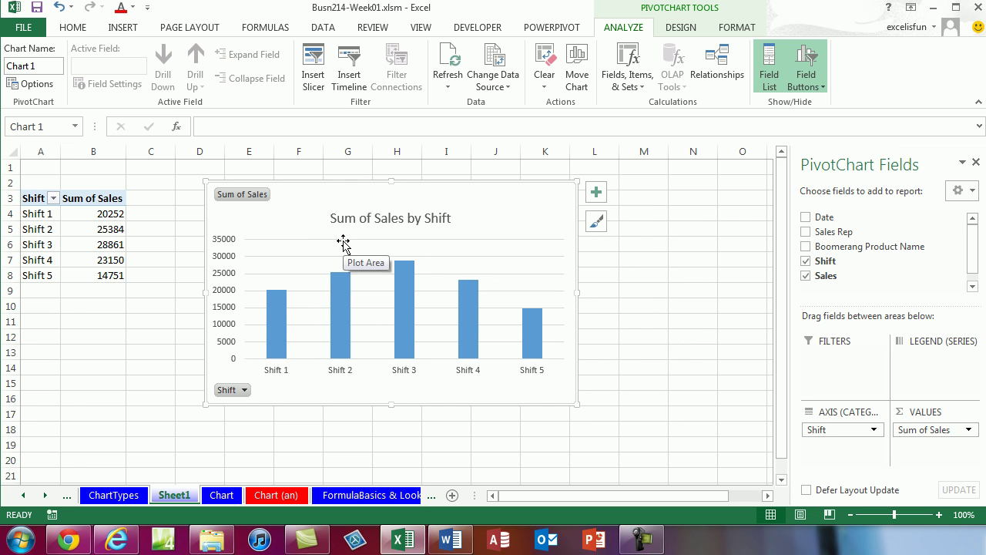
left_click(222, 495)
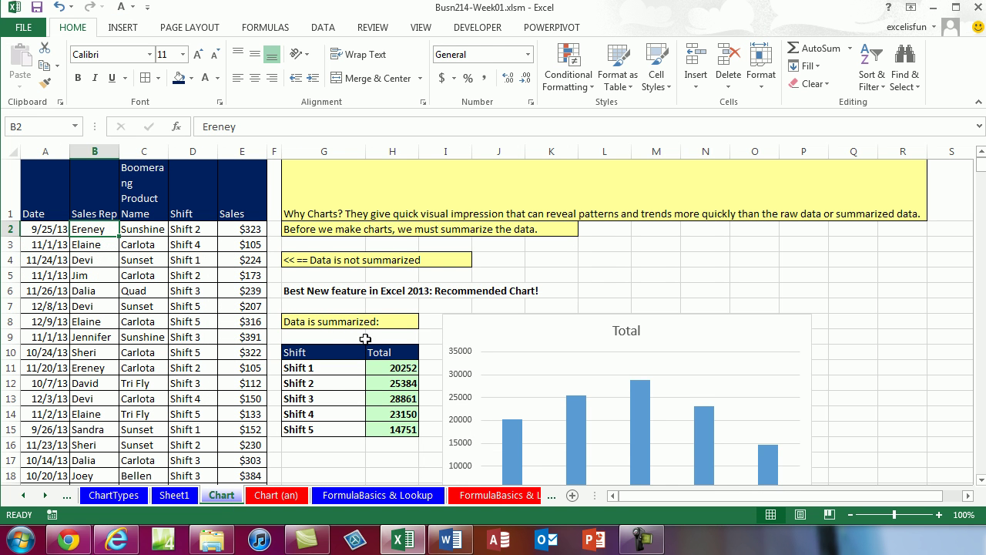
- On the FormulaBasics & Lookup worksheet, calculate the Monthly Allocation in D80 with the formula =D79/12
left_click(375, 496)
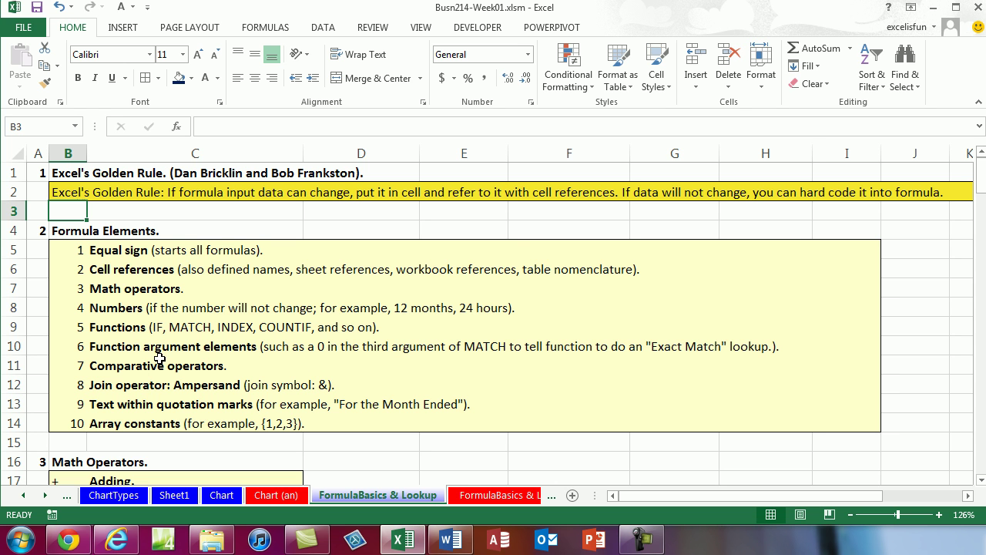
scroll(192, 339, "down", 9)
scroll(204, 363, "down", 10)
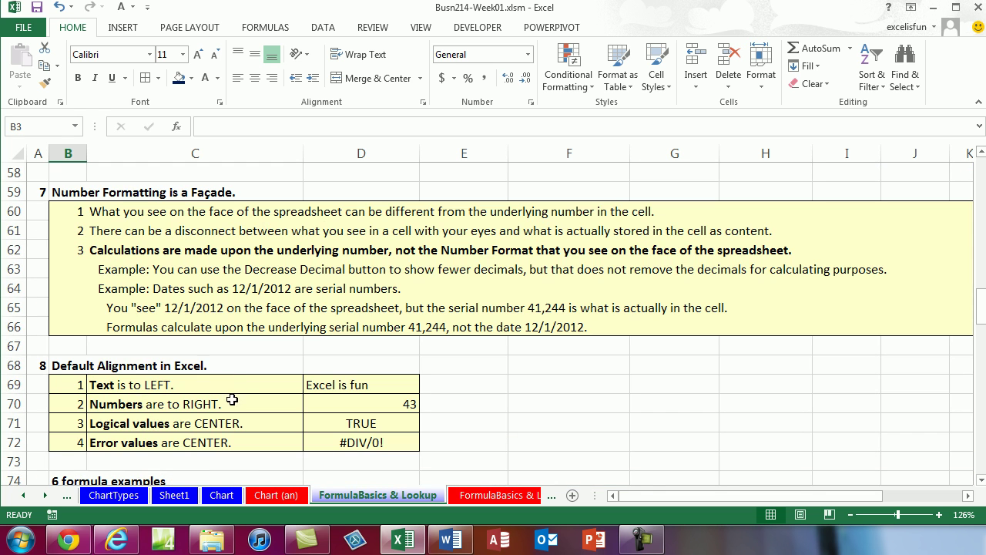
scroll(232, 365, "down", 5)
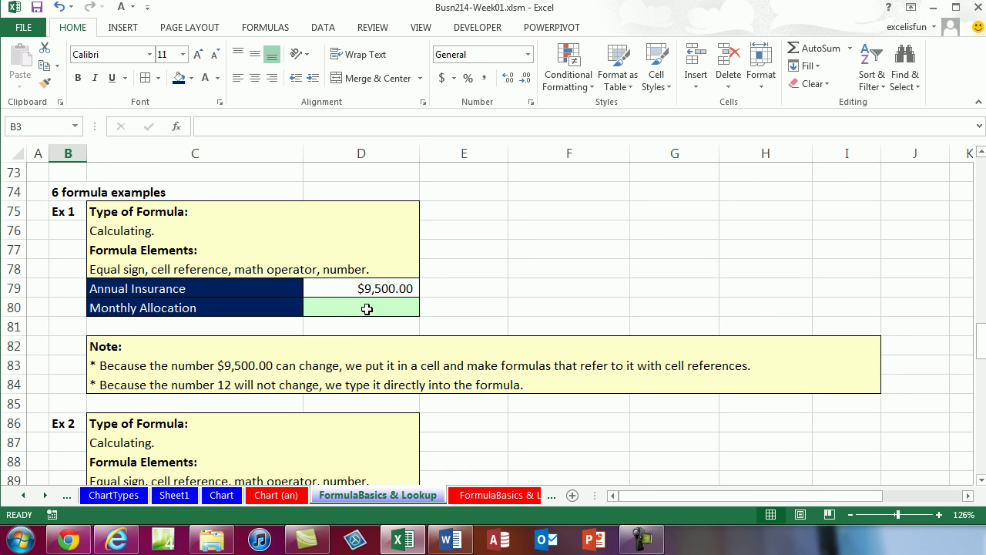
left_click(366, 309)
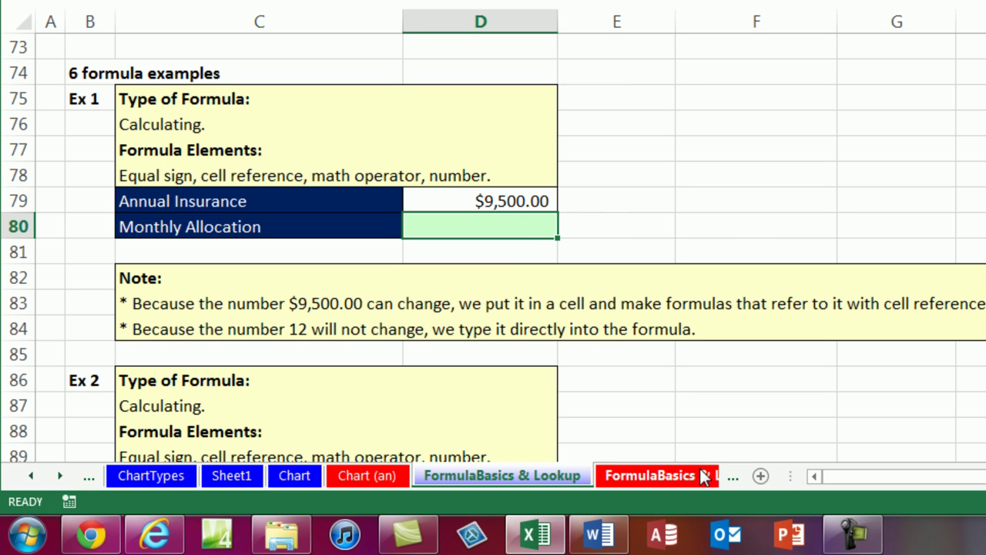
type("=")
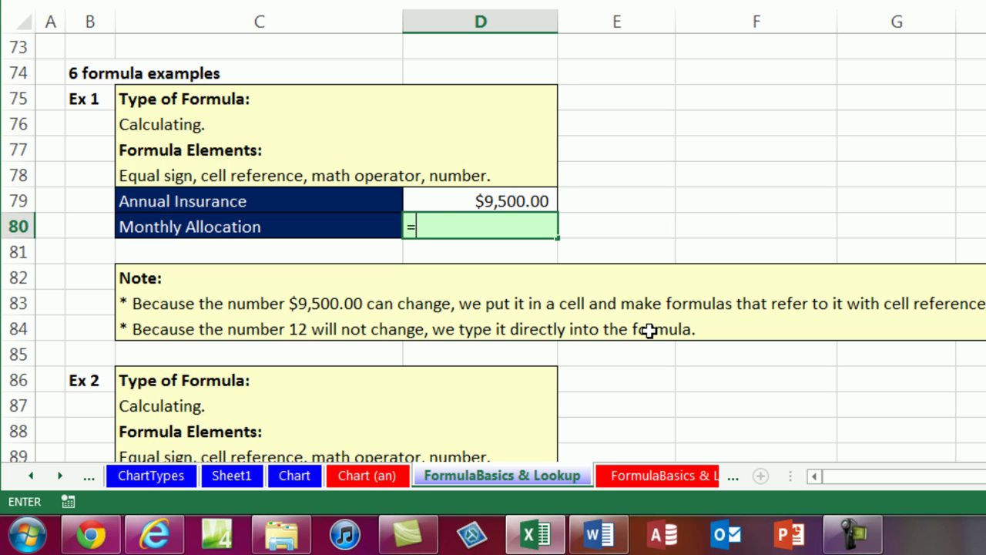
key("Up")
type("/12")
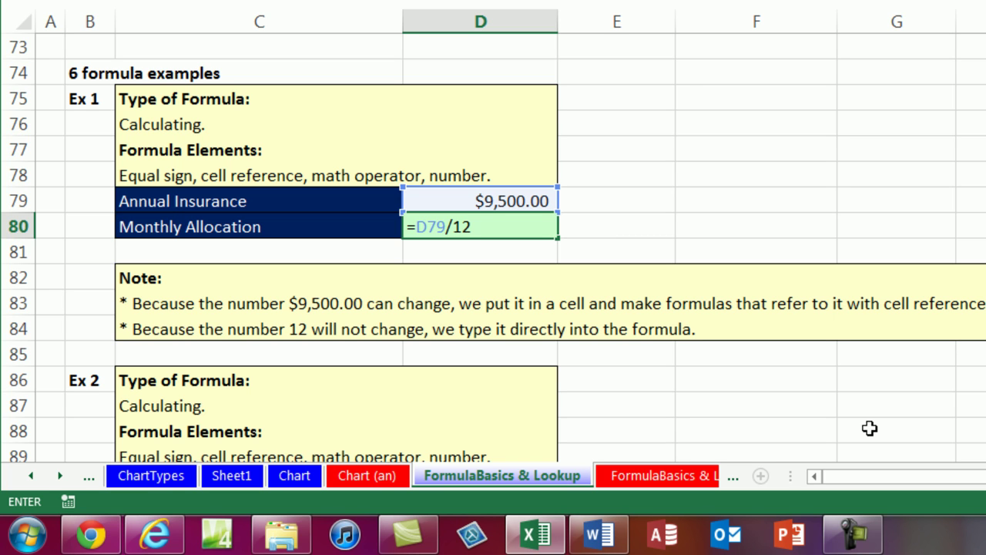
key("Return")
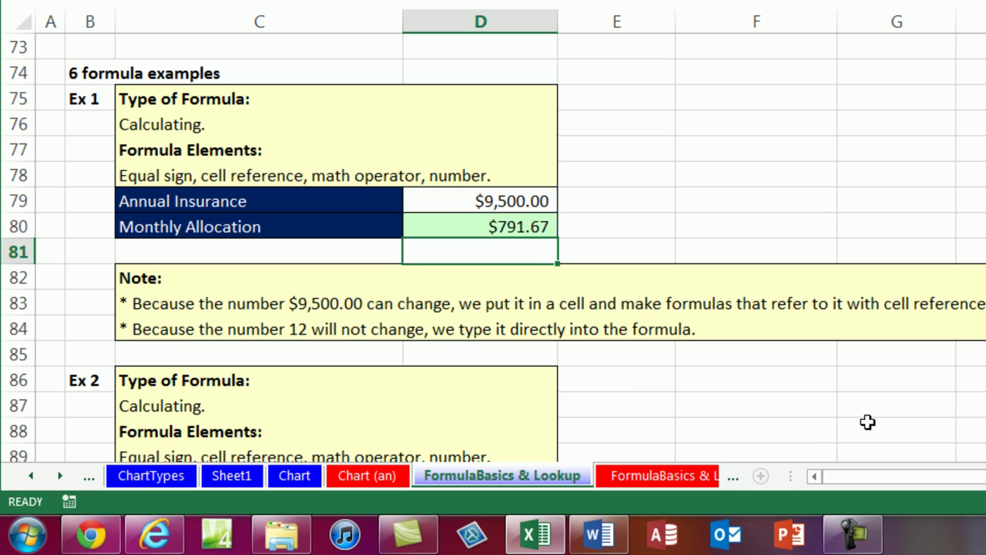
- Set the Annual Insurance amount in D79 to 13500
left_click(444, 199)
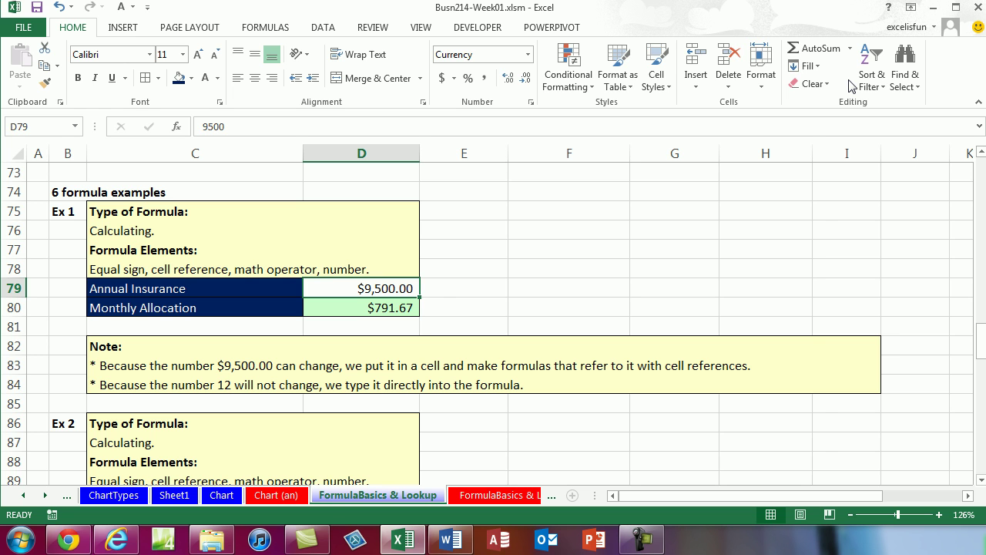
type("135")
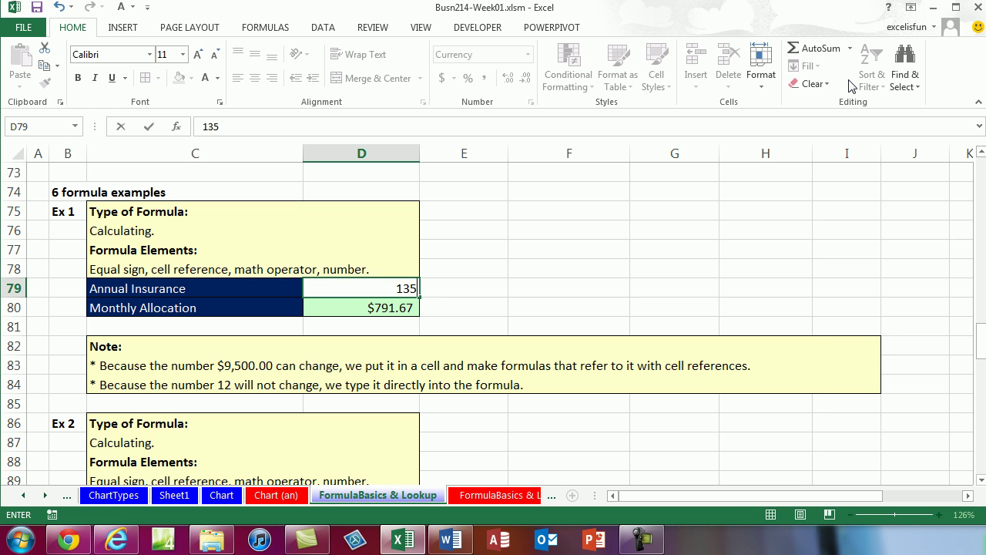
type("00")
key("ctrl+Return")
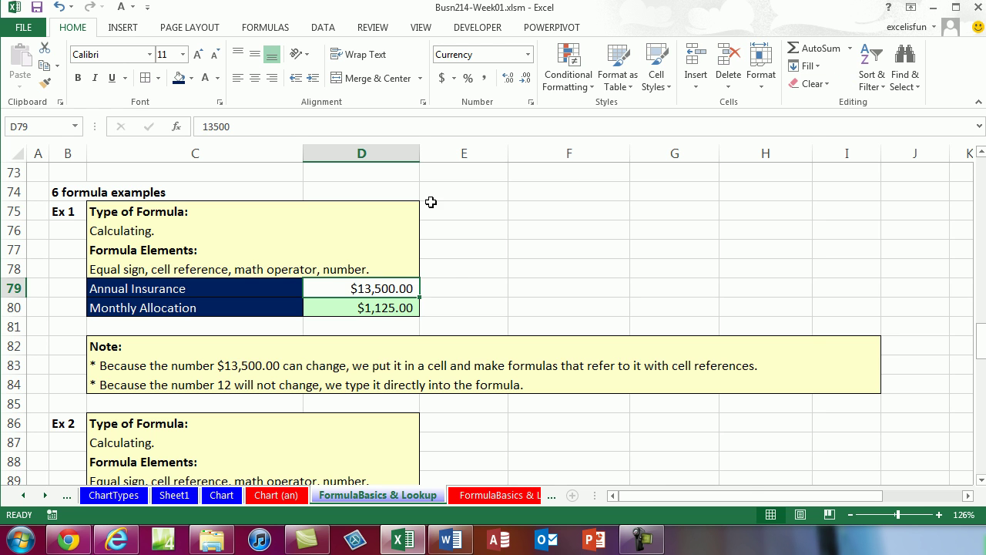
- In Example 2, calculate the inefficient tax in D91 with the hard-coded rate formula =D90*0.125
left_click_drag(982, 478, 981, 478)
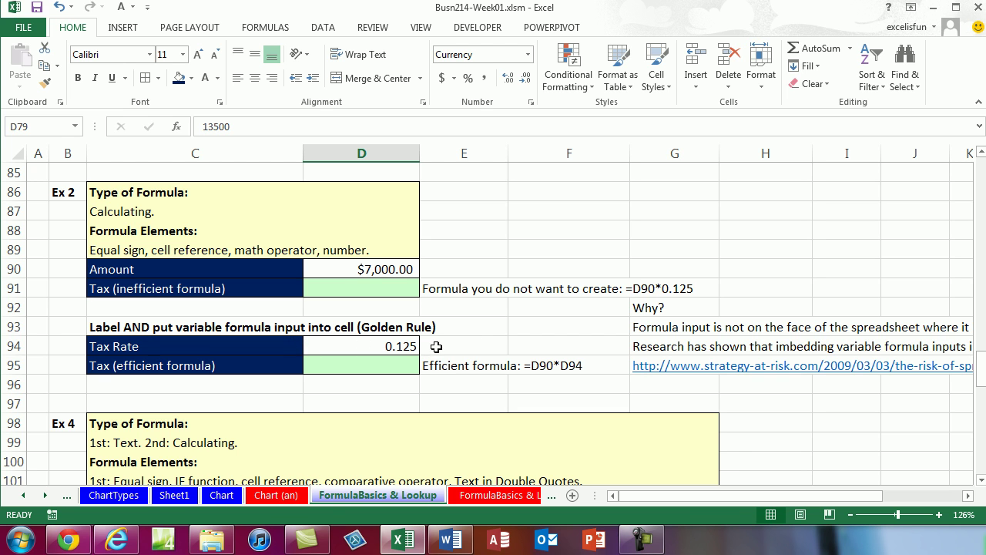
left_click(372, 290)
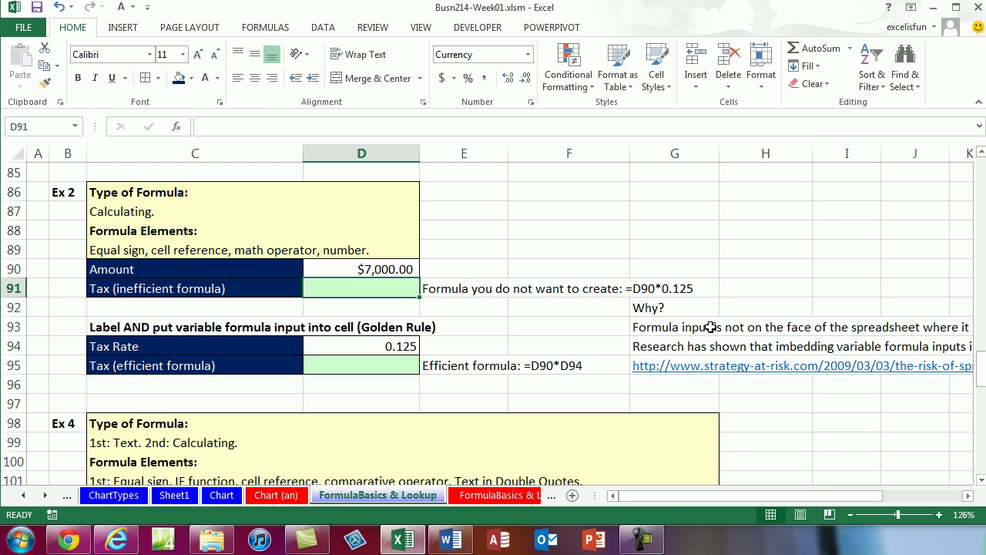
type("=")
key("Up")
type("*.125")
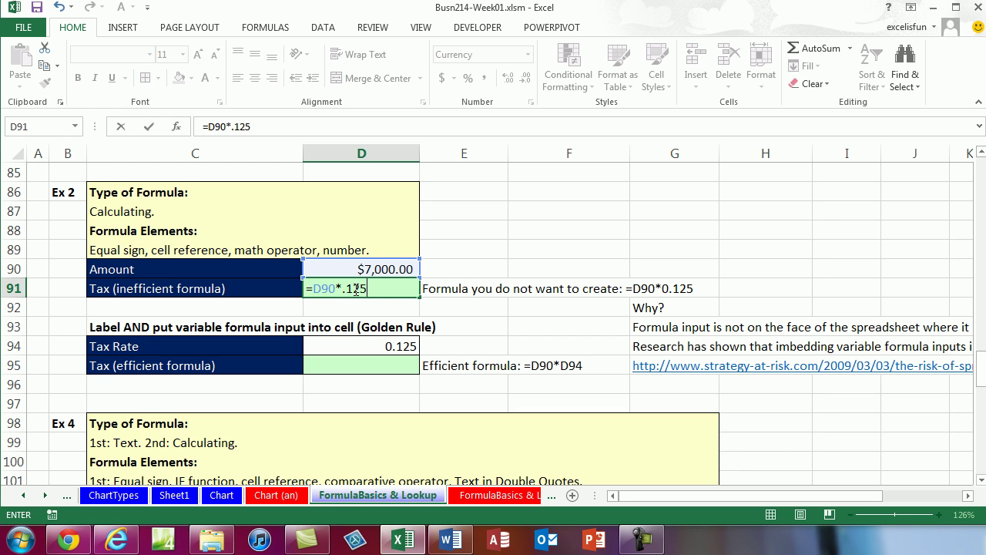
key("ctrl+Return")
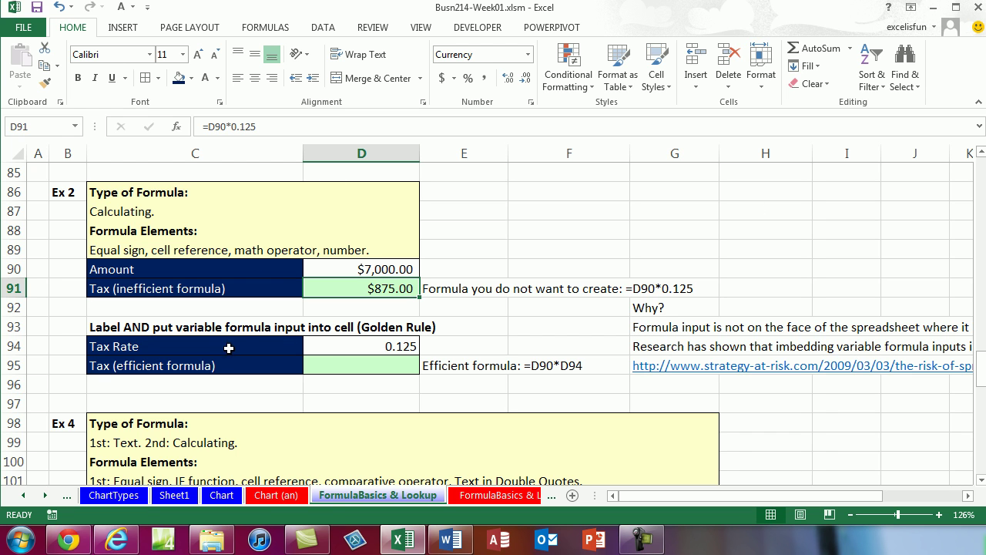
- Check the labelled Tax Rate input in C94:D94 and calculate the efficient tax in D95 with =D90*D94
left_click(372, 352)
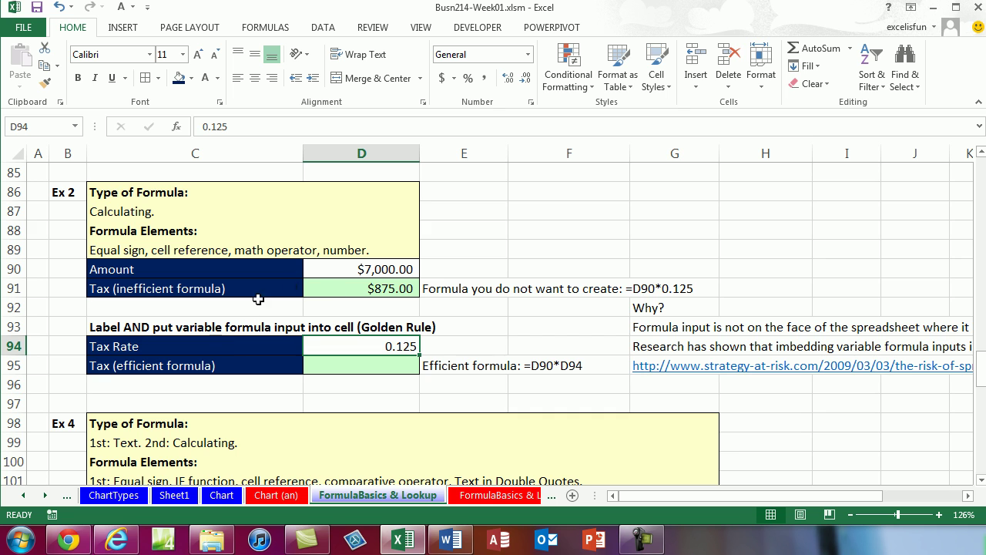
left_click(233, 345)
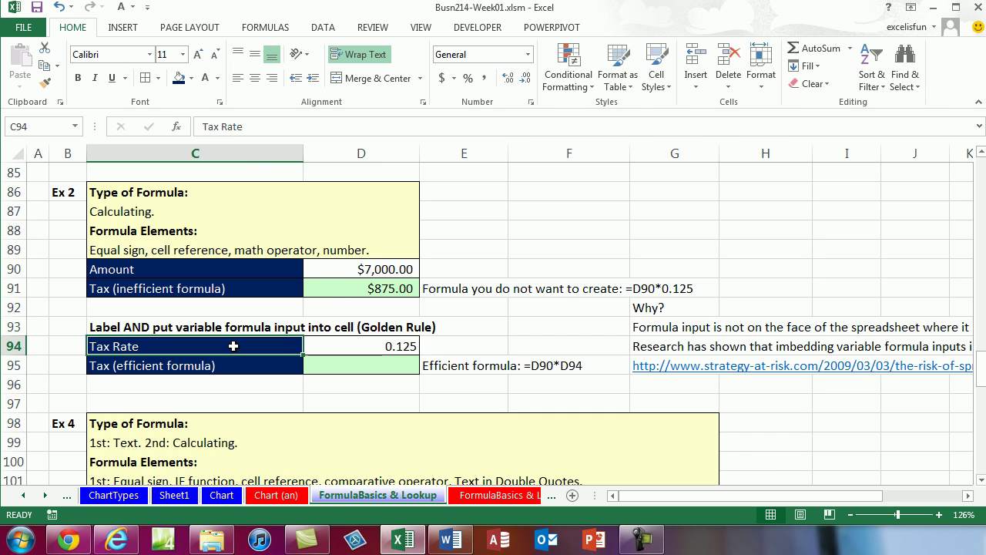
left_click(377, 348)
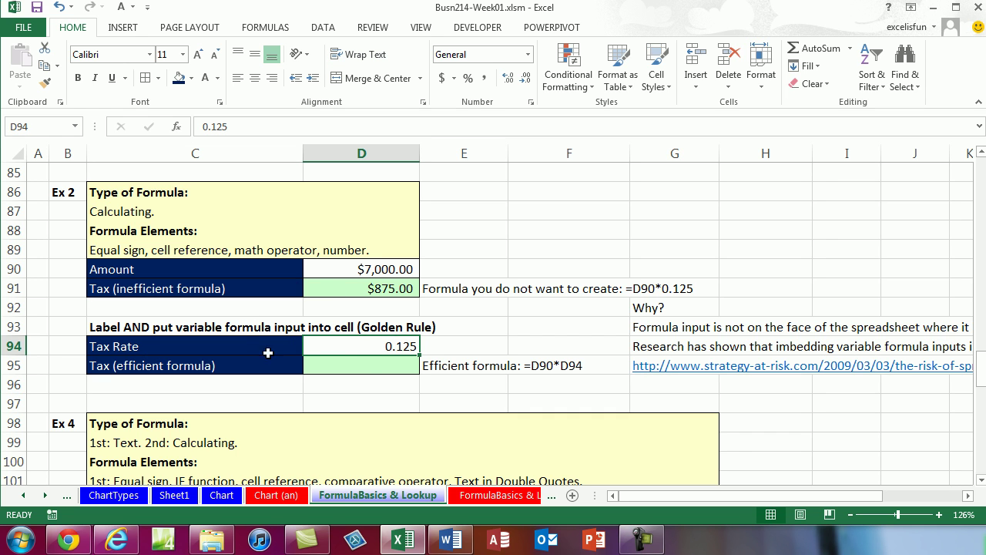
left_click(241, 347)
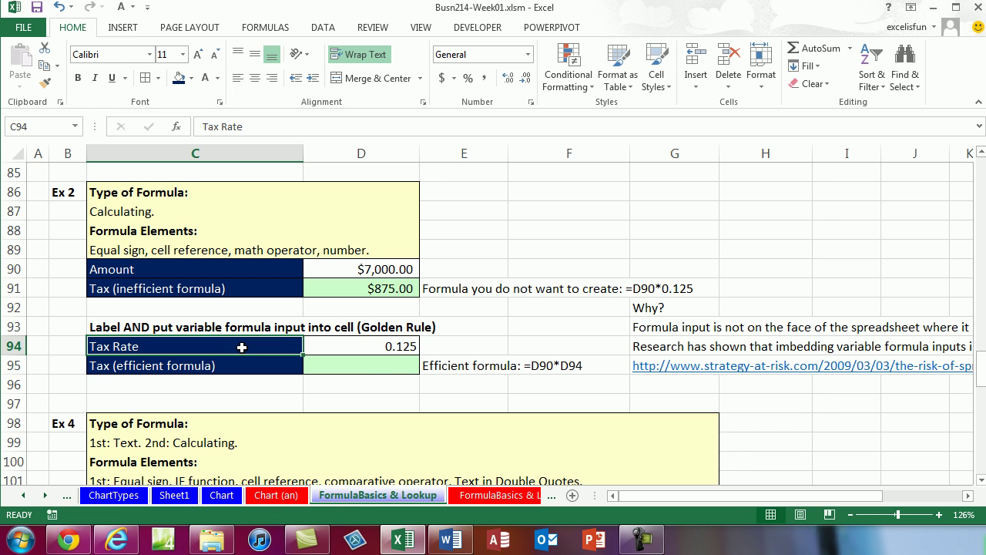
left_click(380, 366)
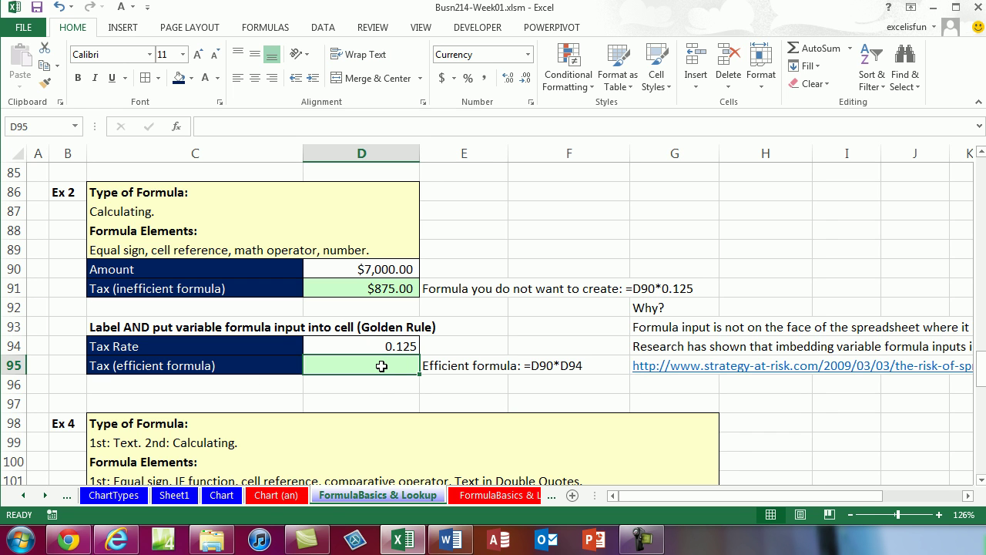
type("=")
key("Up")
key("Up")
key("Up")
key("Up")
key("Up")
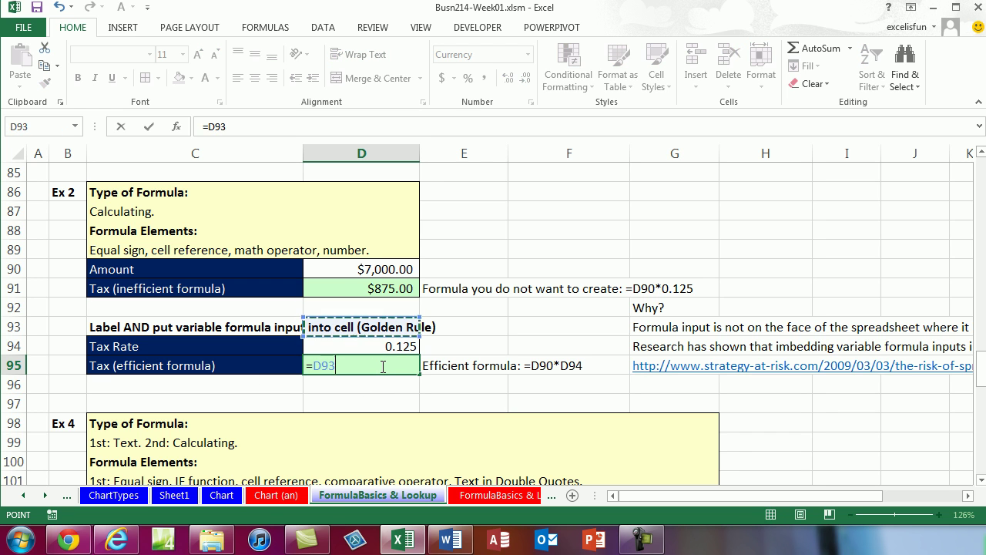
type("*")
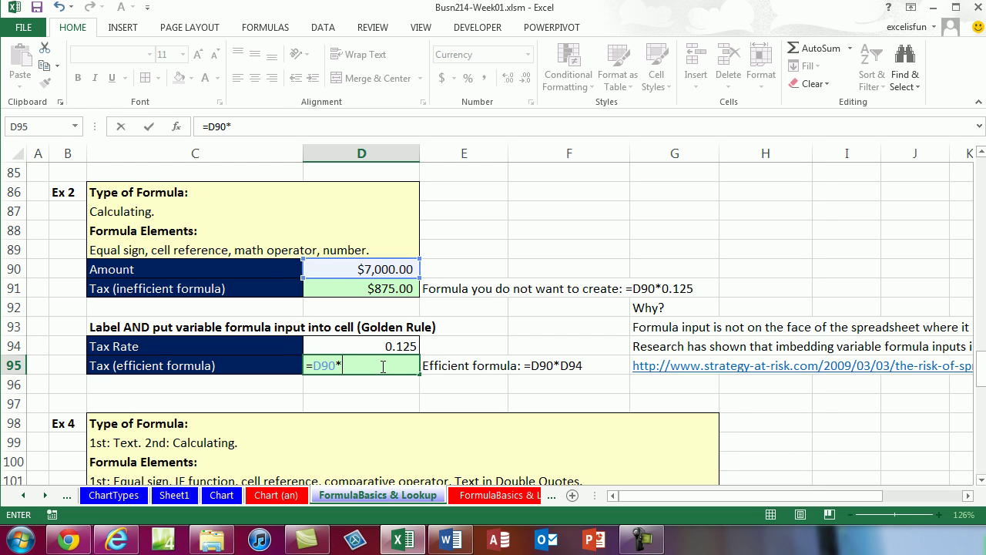
key("Up")
key("ctrl+Return")
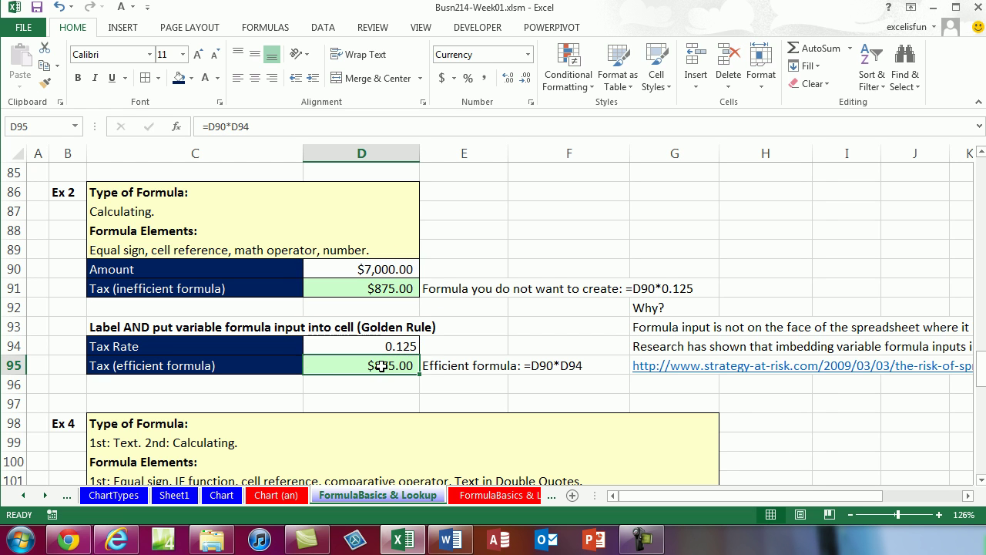
- Set the Tax Rate in D94 to 0.14
left_click(333, 346)
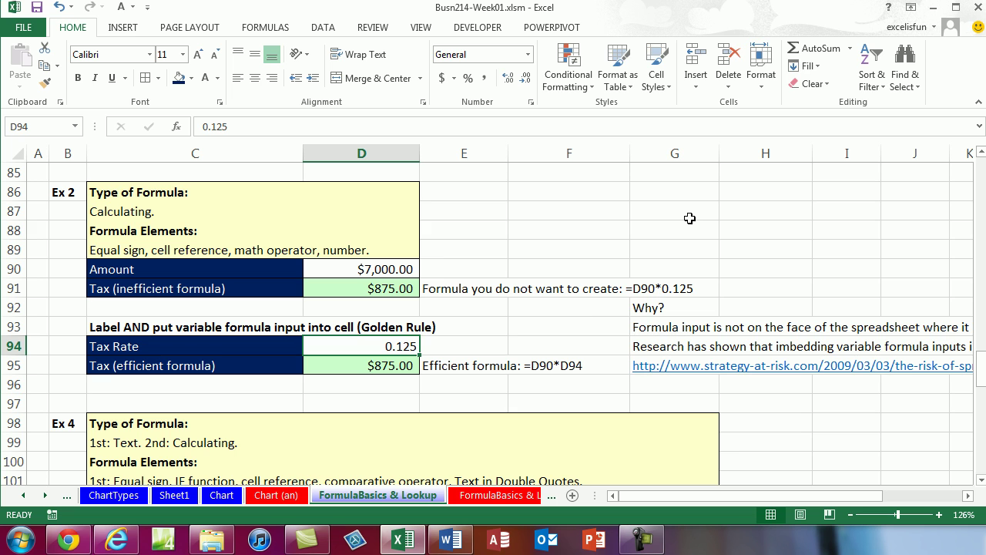
type(".")
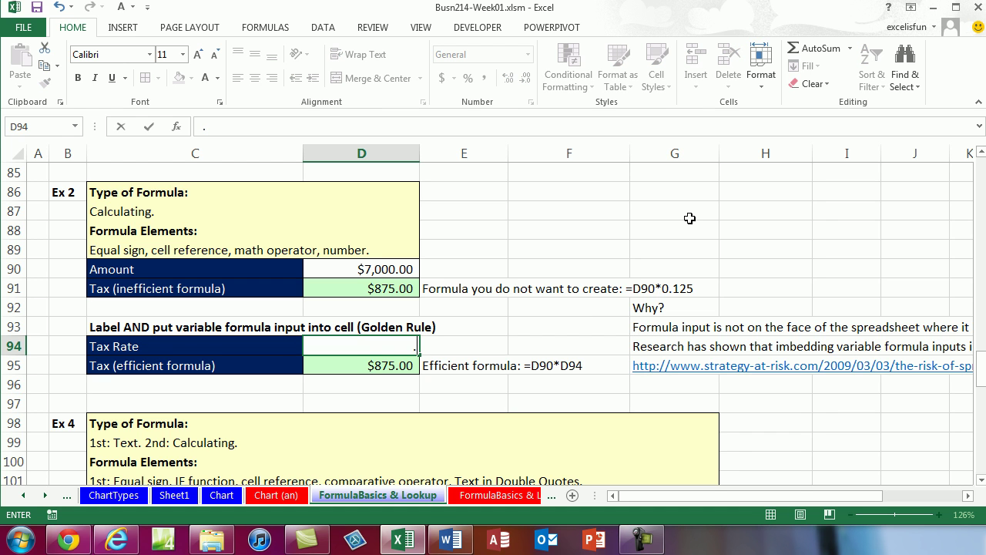
type("14")
key("ctrl+Return")
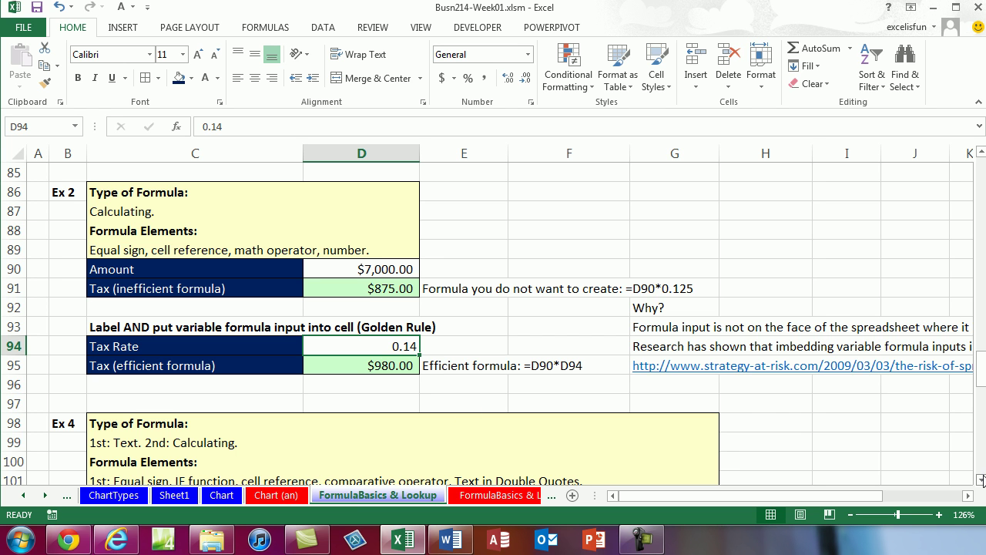
- Examine Example 4's sales table, looking at the Hurdle in H105, the Bonus Amount and the empty Bonus $ cells
left_click_drag(982, 481, 982, 480)
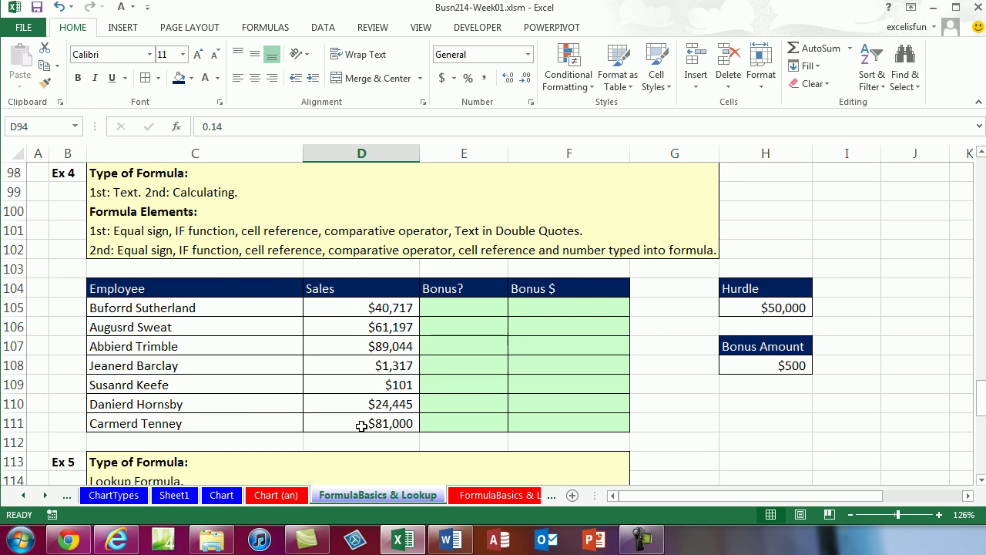
left_click(773, 307)
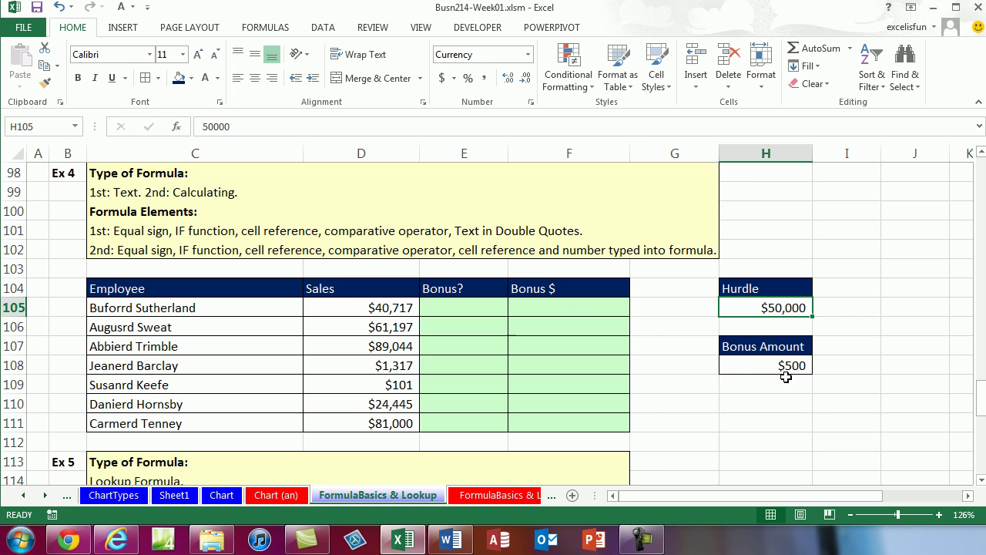
left_click(553, 309)
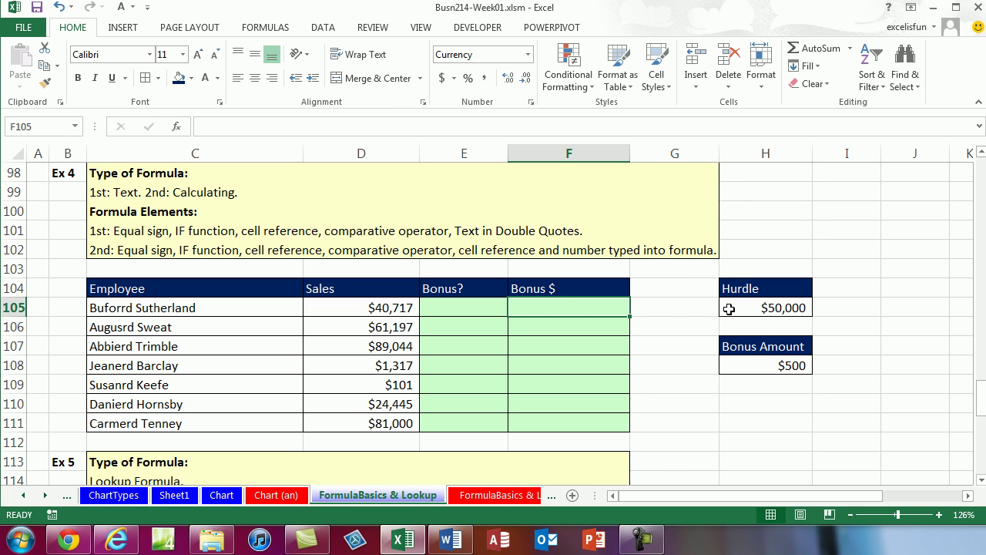
left_click(563, 329)
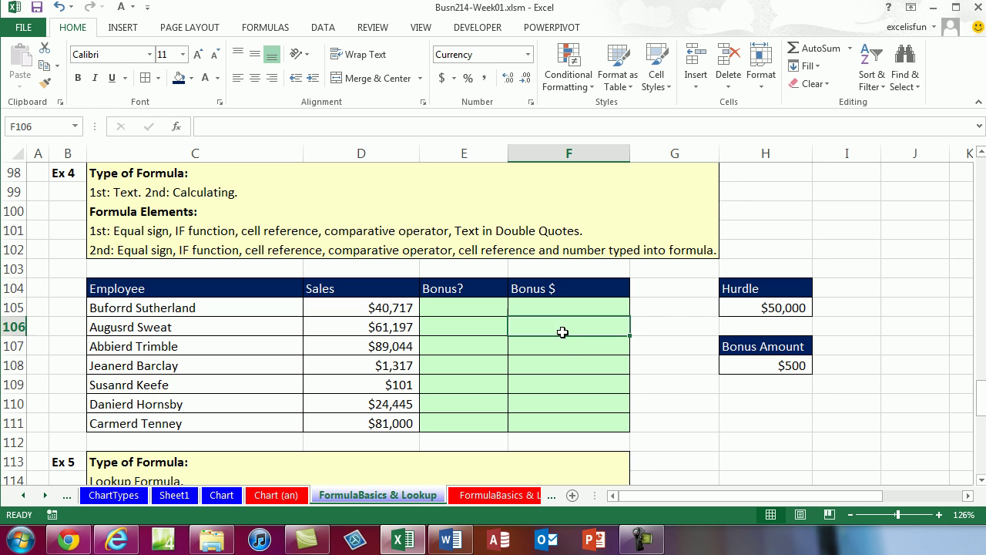
left_click(562, 345)
left_click(558, 364)
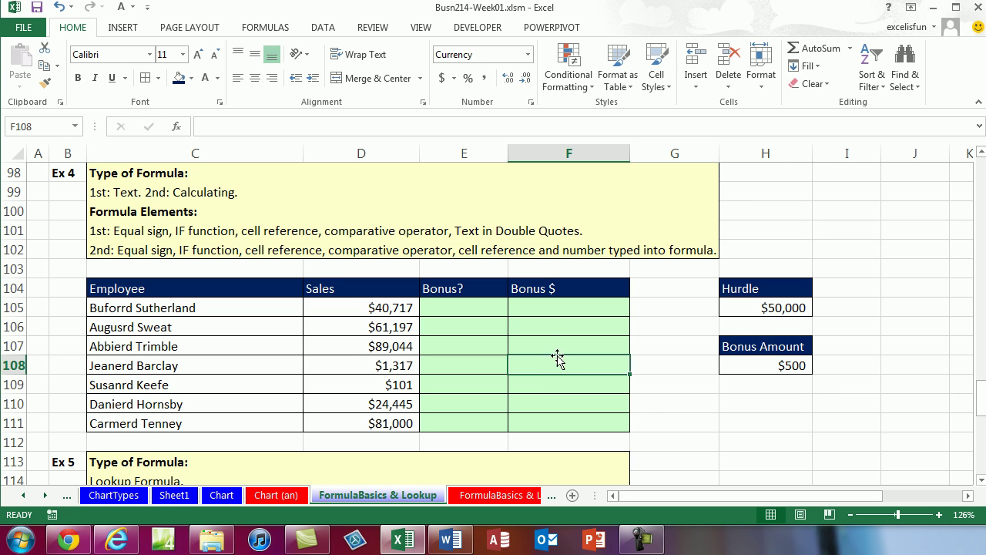
left_click(546, 310)
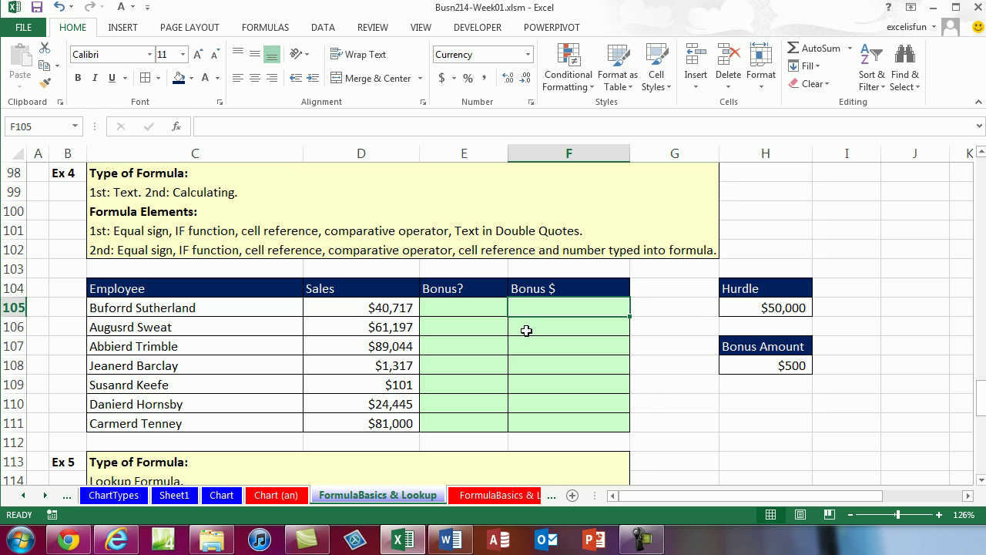
left_click(527, 329)
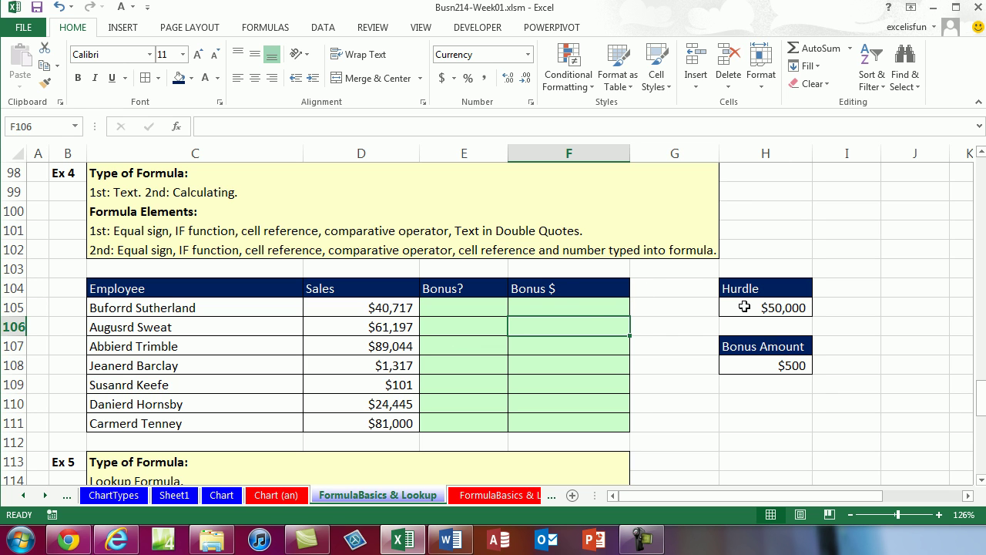
left_click(555, 327)
left_click(562, 346)
left_click(561, 364)
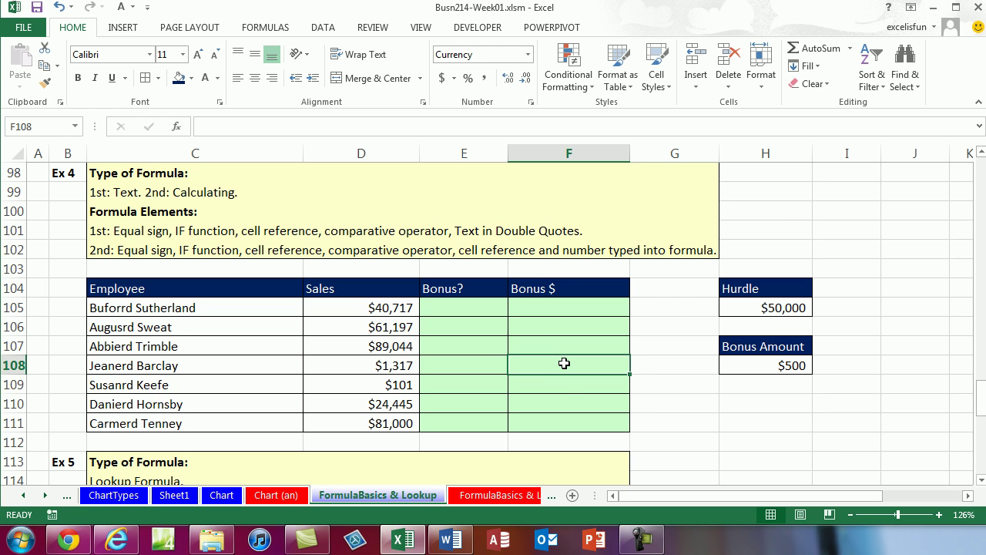
- Calculate the first employee's Bonus $ in F105 with =IF(D105>=$H$105,$H$108,0)
left_click(572, 310)
type("=if")
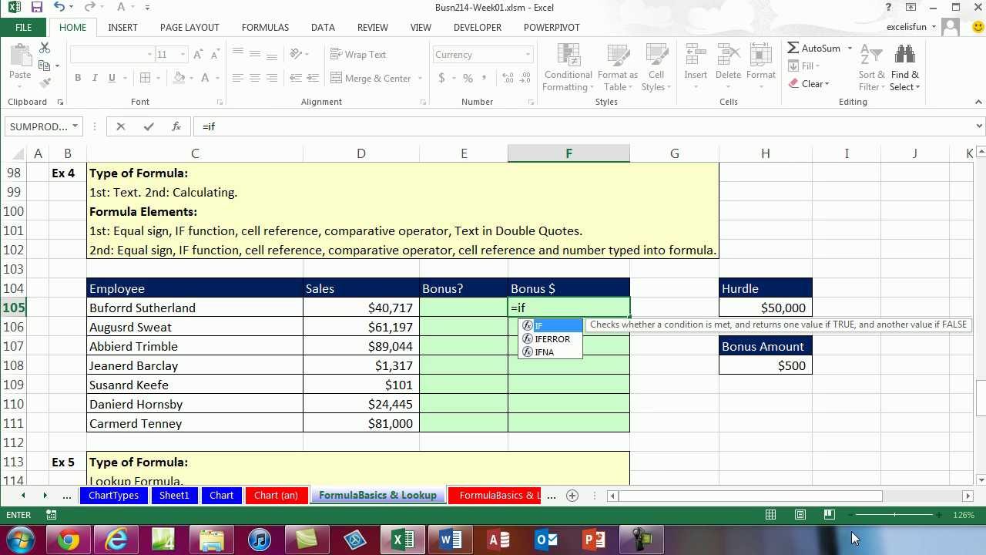
key("Tab")
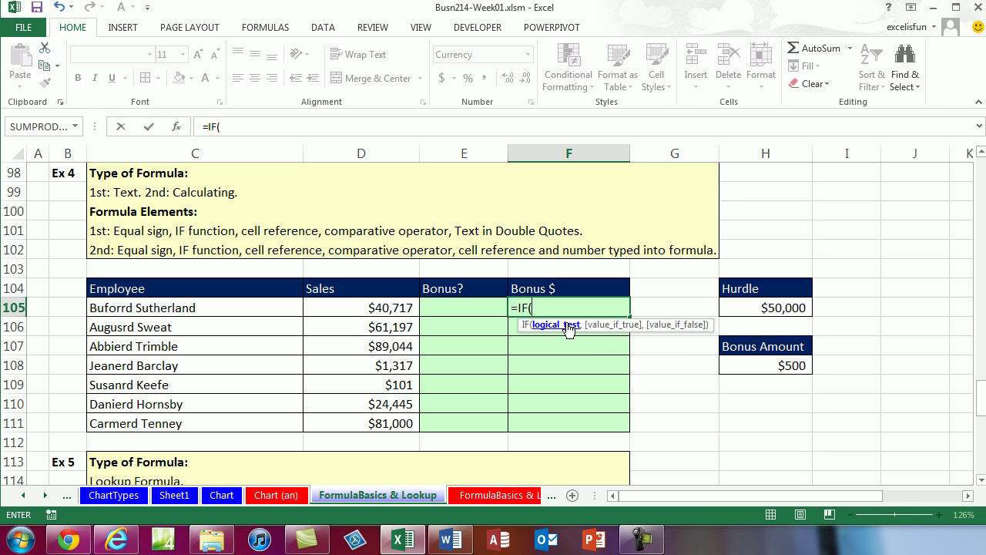
left_click(370, 307)
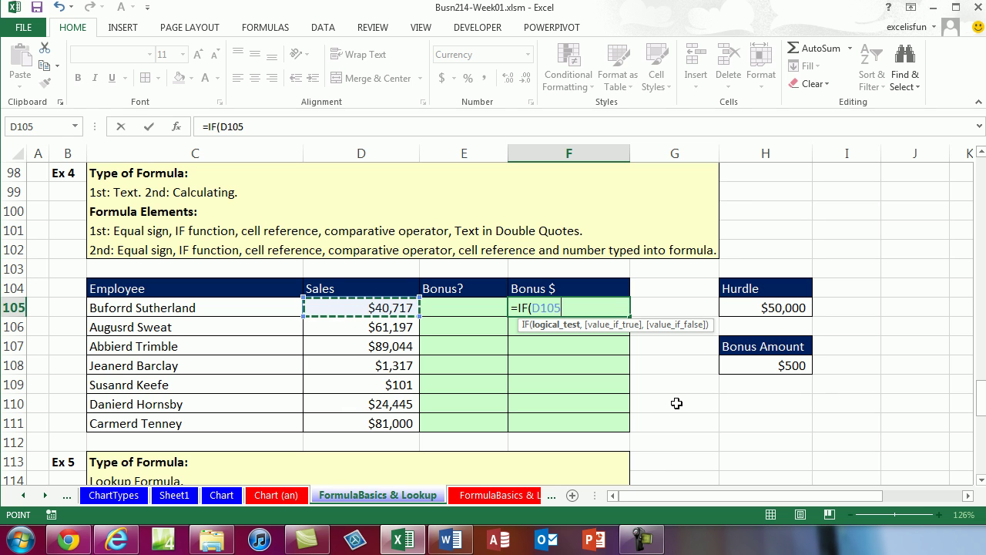
type(">")
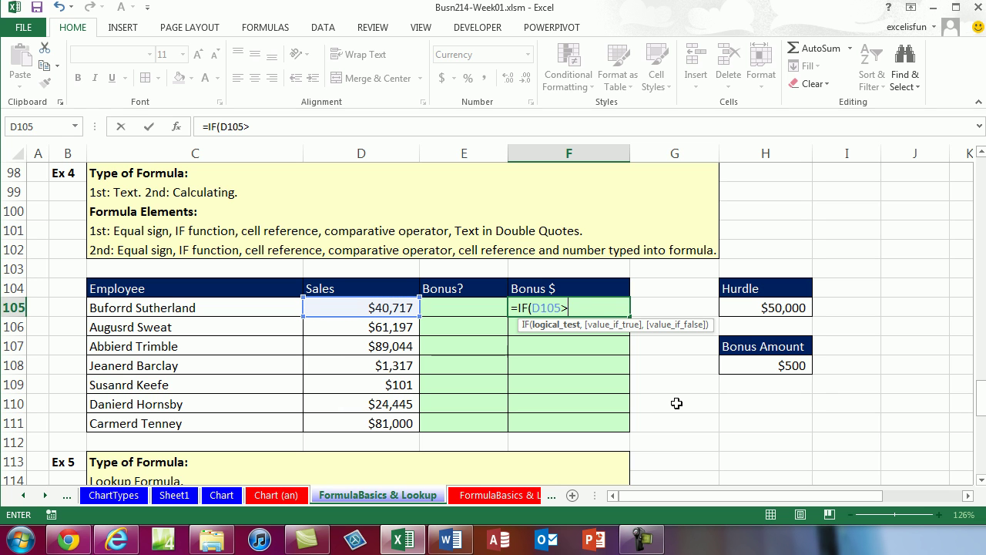
type("=")
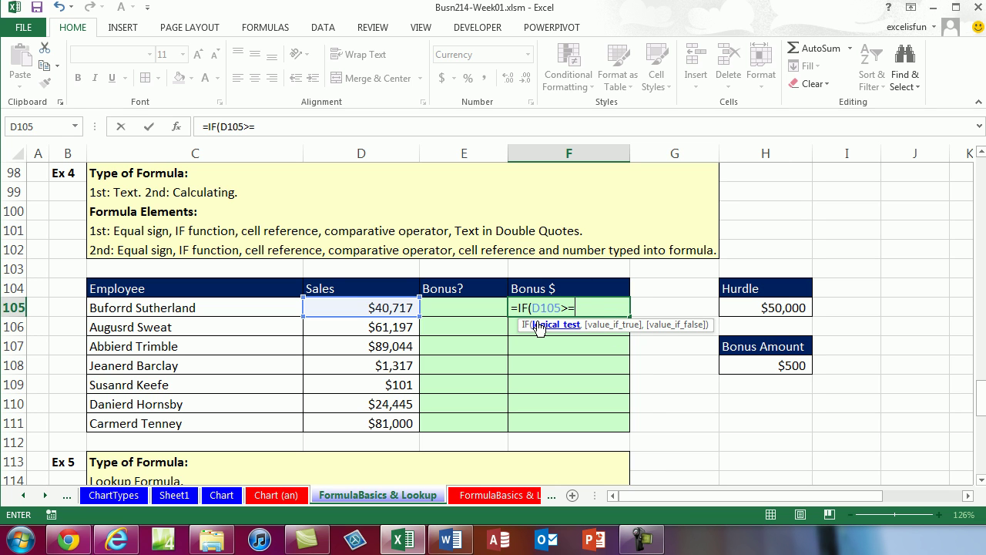
left_click(760, 308)
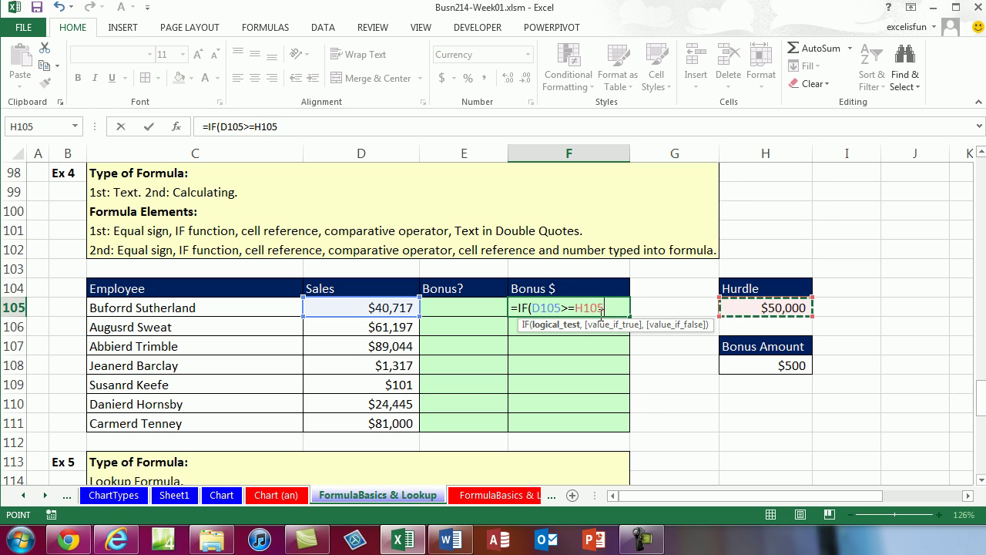
key("F4")
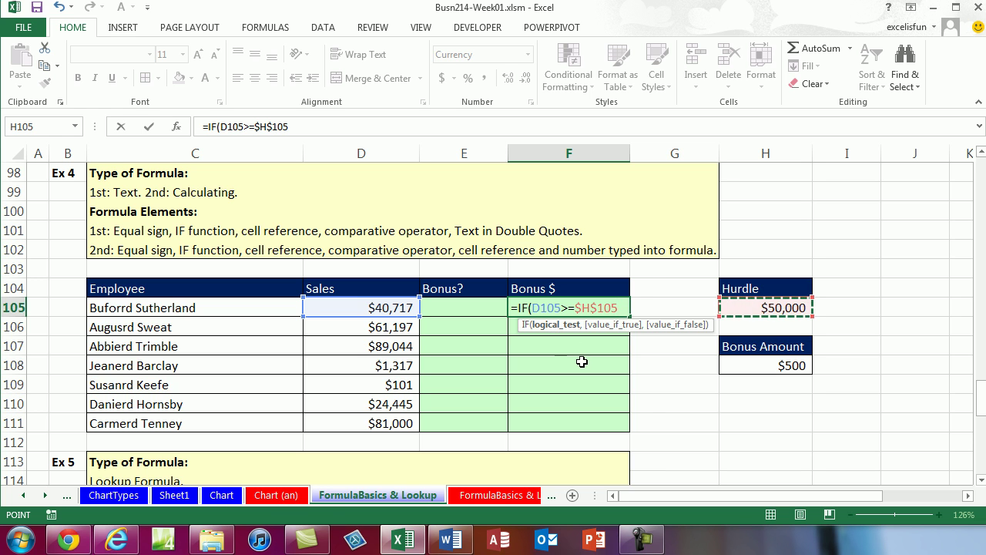
type(",")
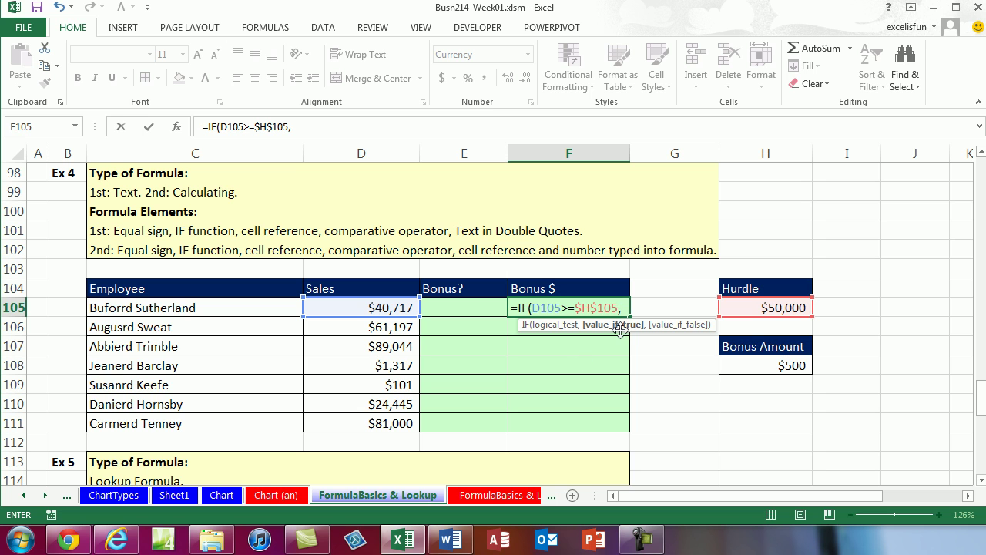
left_click(764, 365)
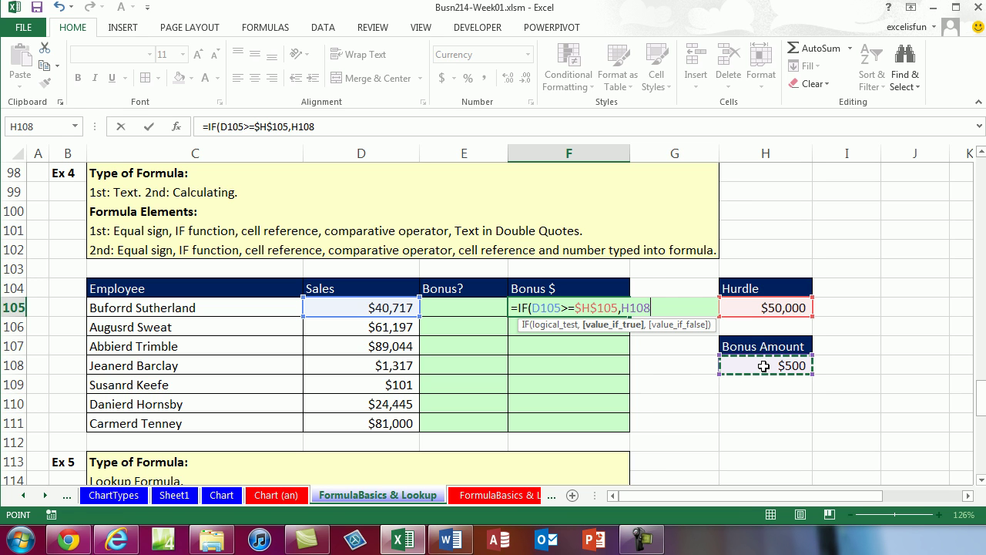
key("F4")
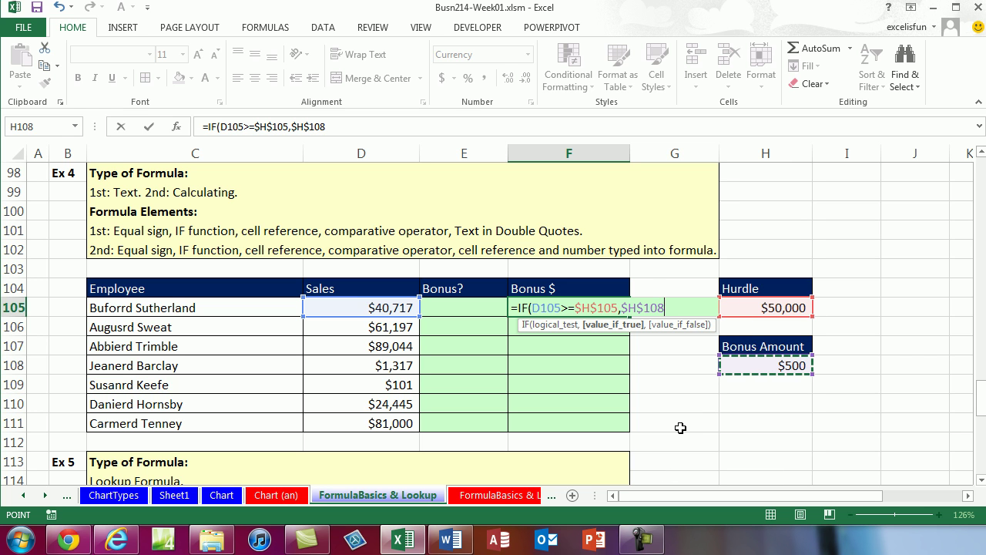
type(",")
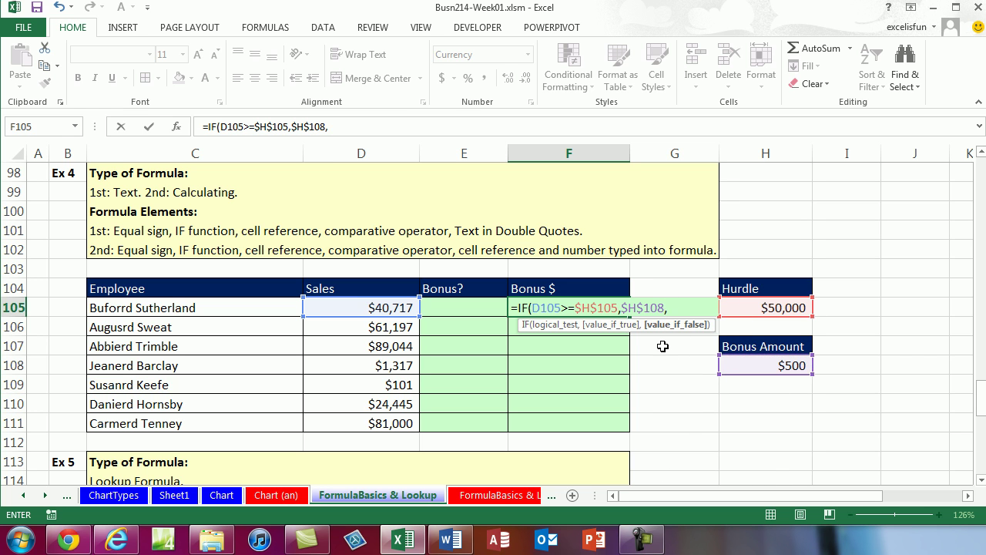
type("0)")
key("ctrl+Return")
- Copy the Bonus $ formula from F105 down through F111 and check the cell references in F111
left_click_drag(629, 316, 631, 432)
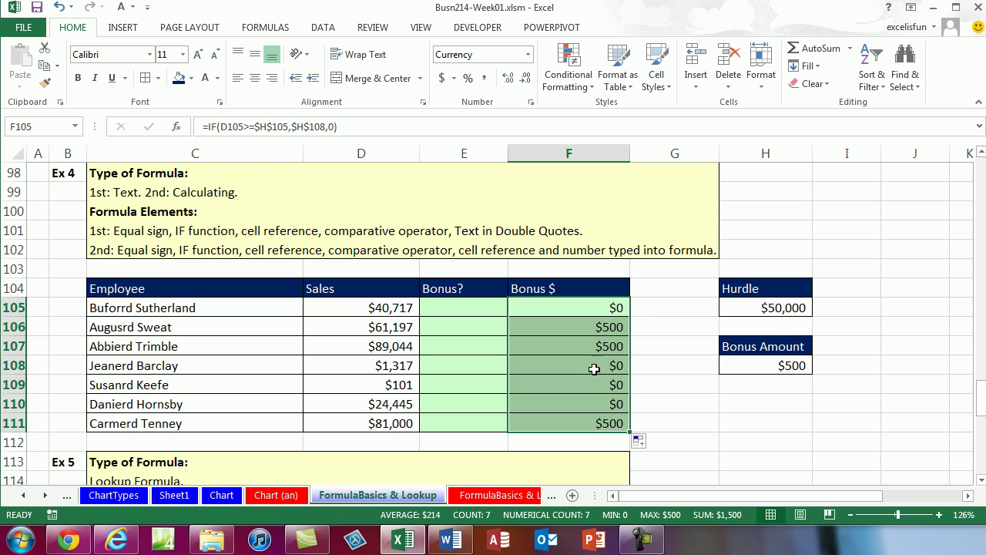
left_click(580, 418)
key("F2")
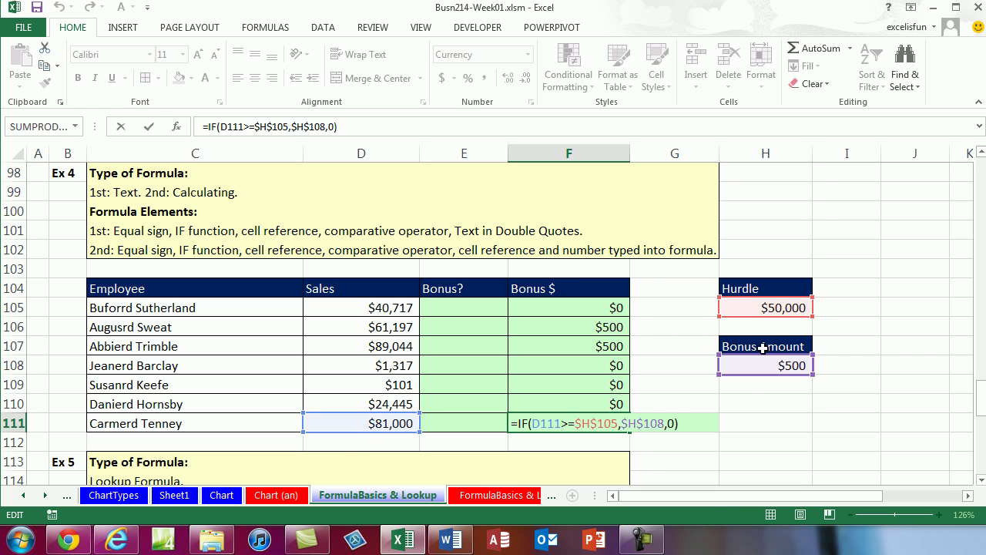
key("Return")
- Enter the first employee's Bonus? formula in E105 as =IF(D105>=$H$105,"Yes","No")
left_click(439, 312)
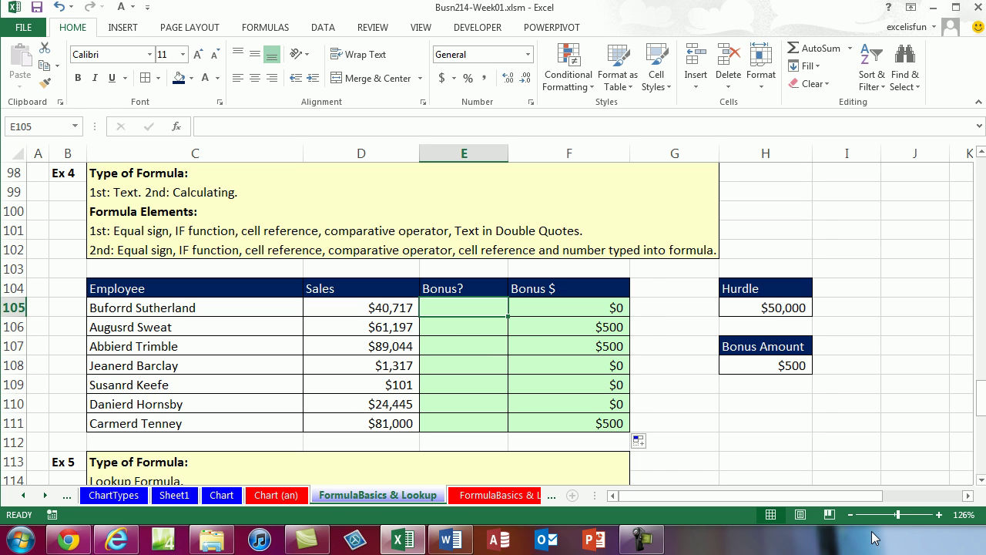
type("=if")
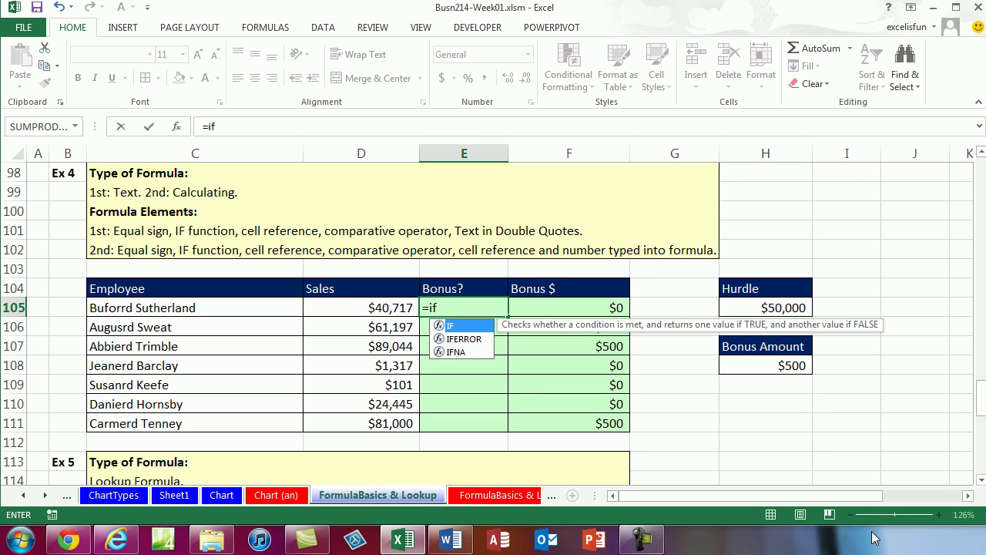
key("Tab")
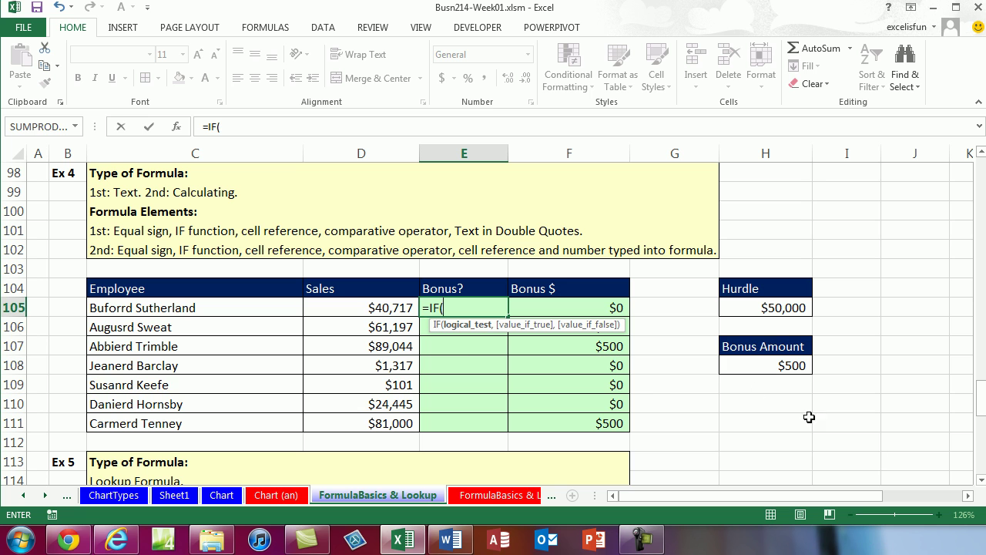
left_click(392, 312)
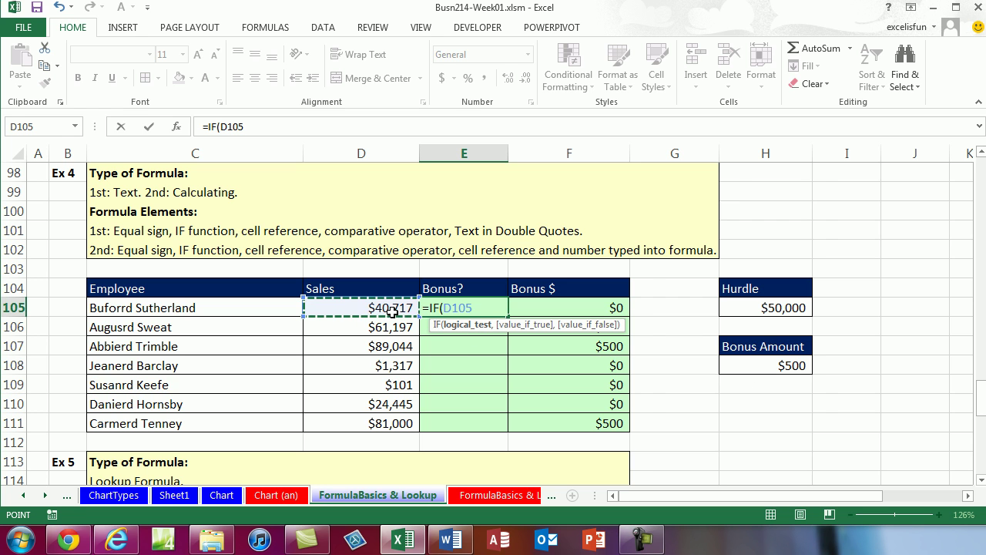
type(">=")
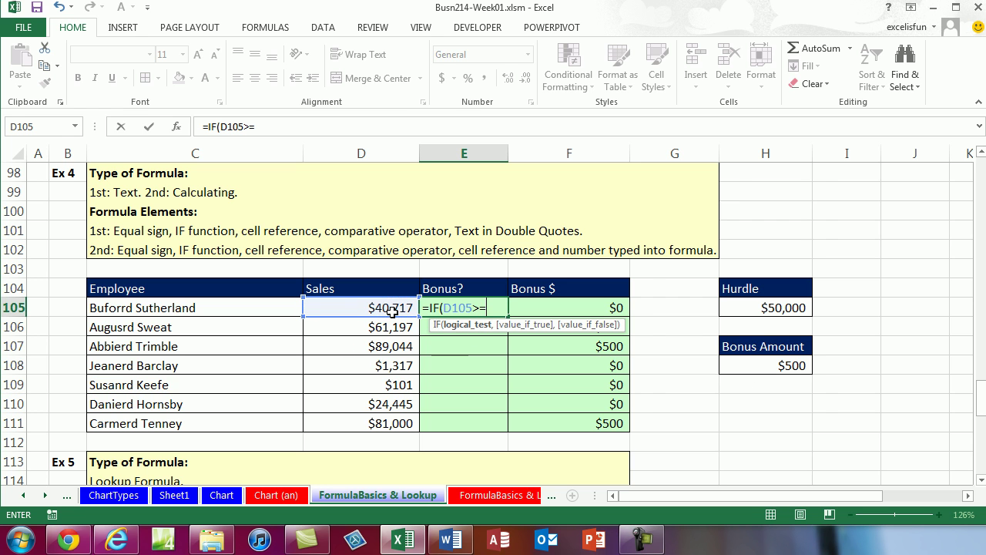
left_click(763, 304)
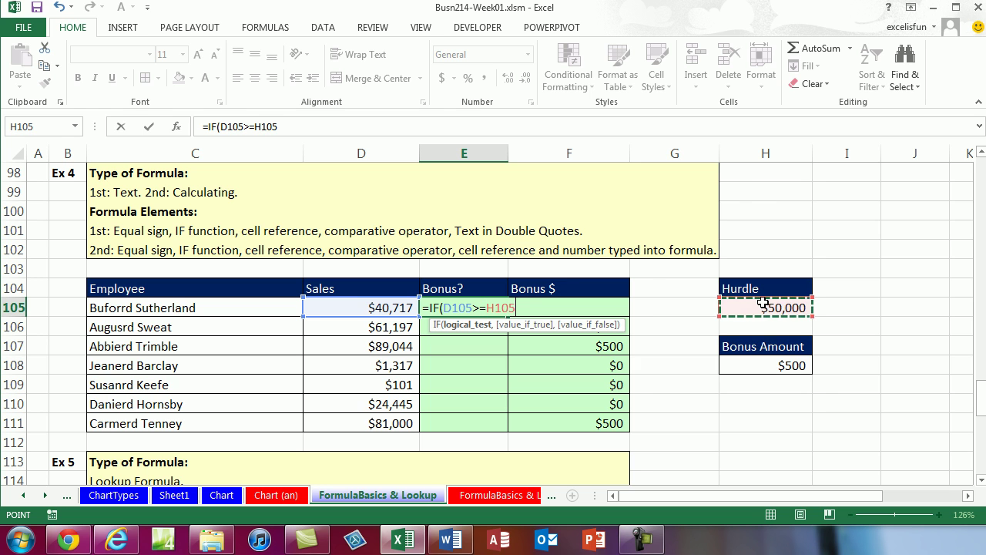
key("F4")
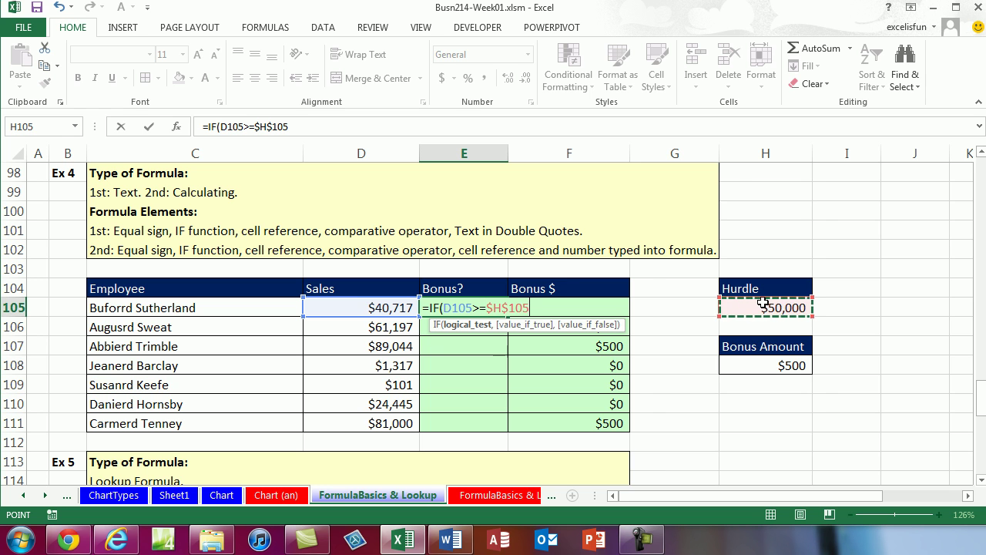
type(",")
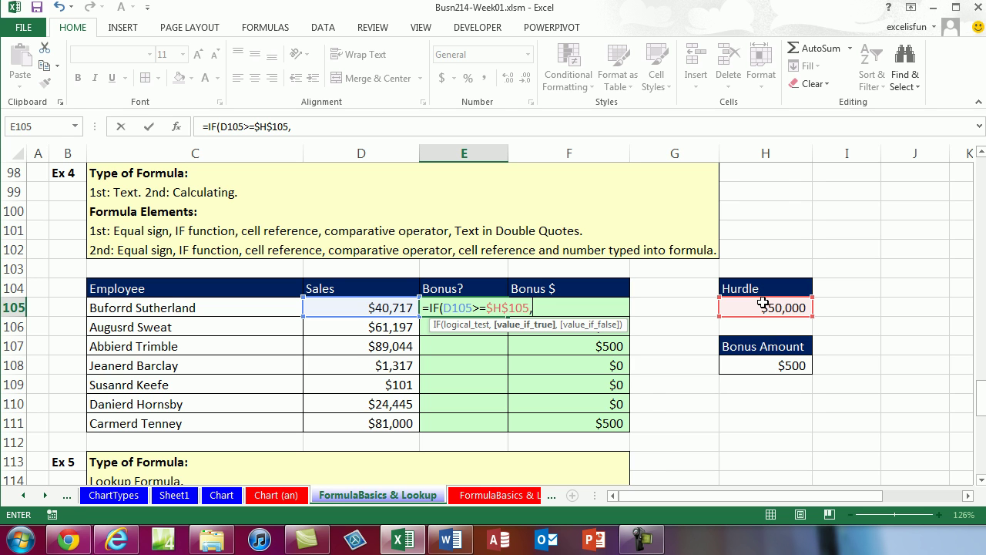
type("Yes\"")
left_click(533, 308)
type("\"")
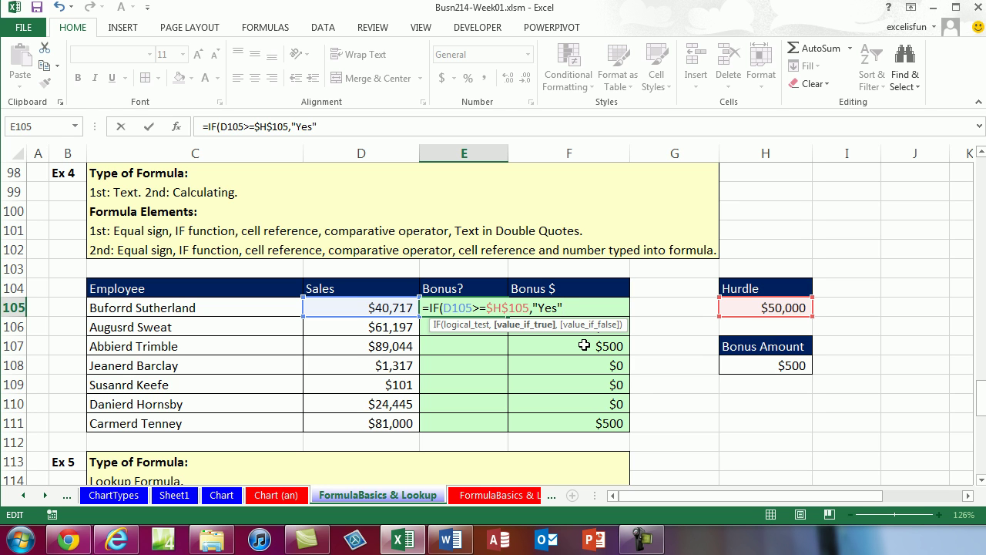
type(",")
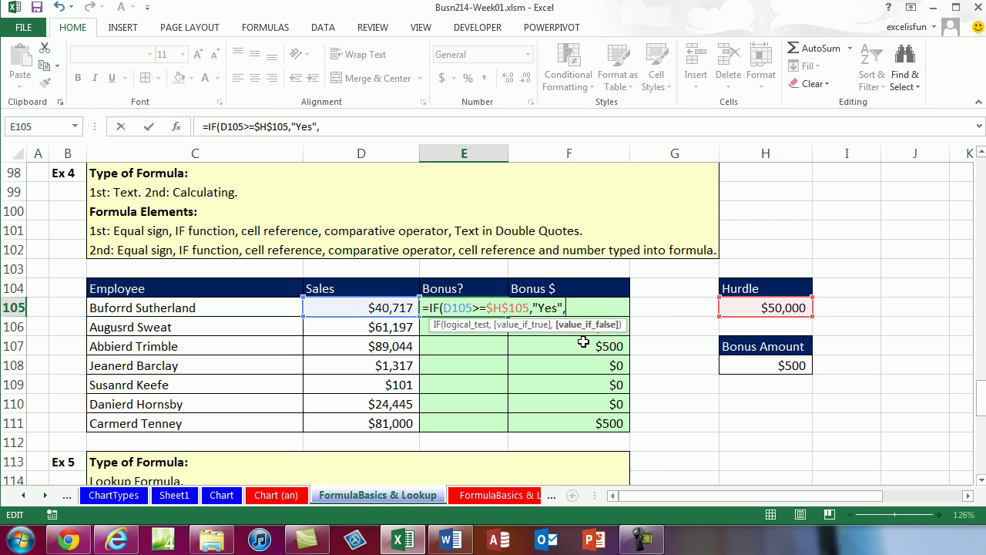
type("\"No\")")
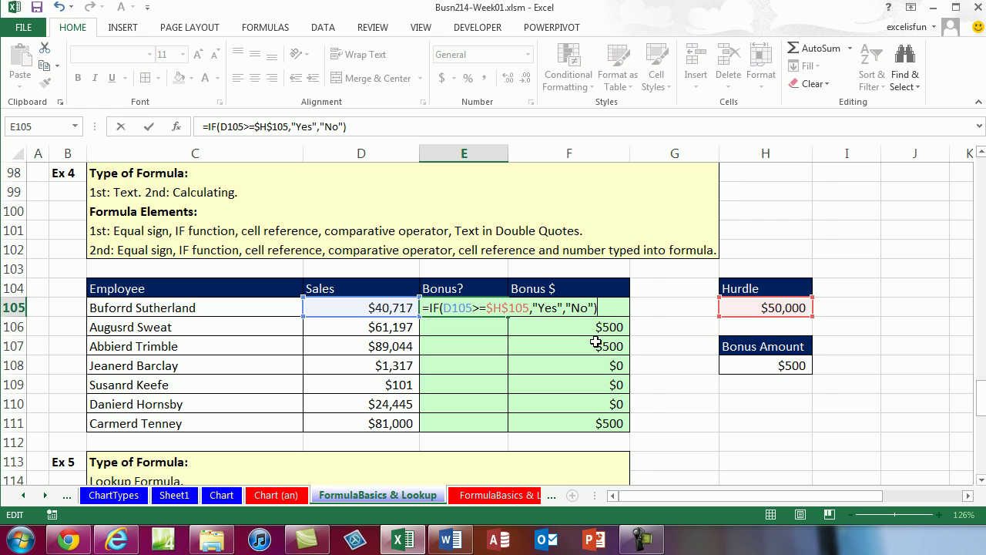
key("ctrl+Return")
- Copy the Bonus? formula from E105 down through E111 and check the cell references in E111
double_click(508, 316)
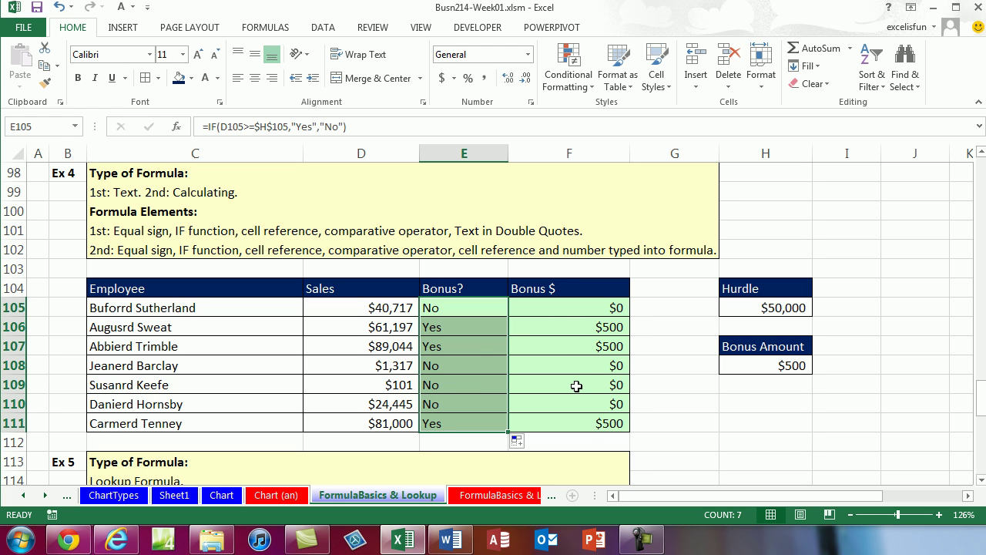
left_click(460, 428)
key("F2")
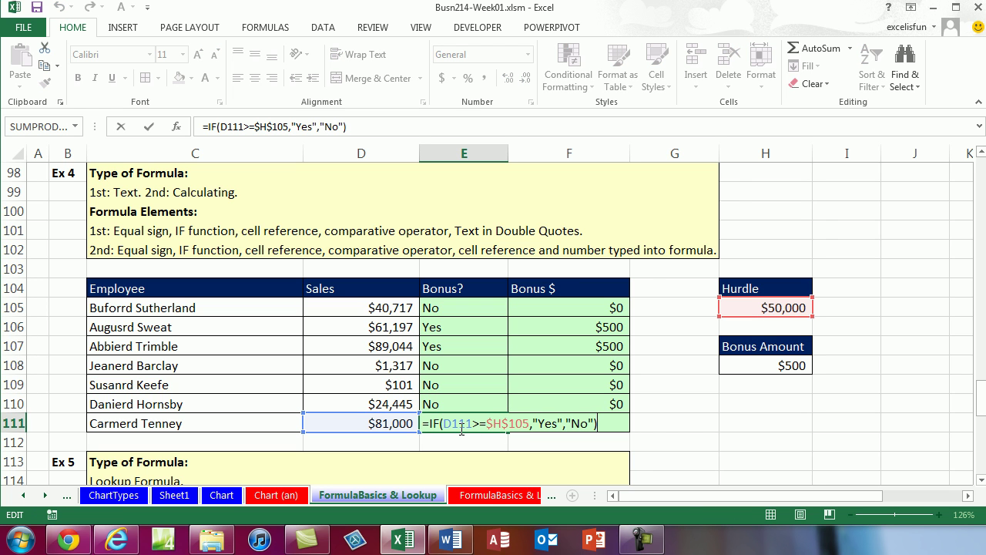
key("ctrl+Return")
scroll(982, 484, "down", 3)
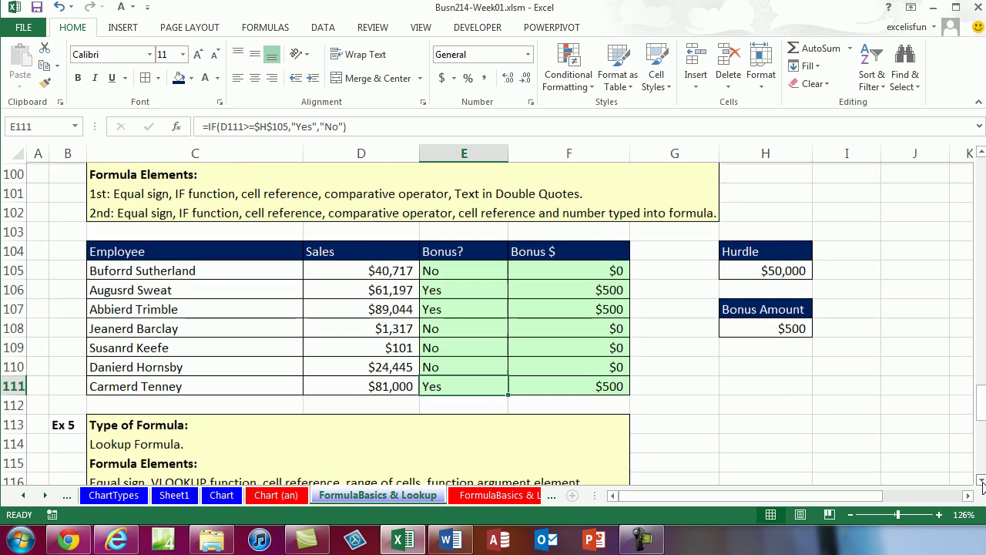
- Enter Pro 1 as the product in C121 and trace its price in the first row of the product table
scroll(983, 484, "down", 2)
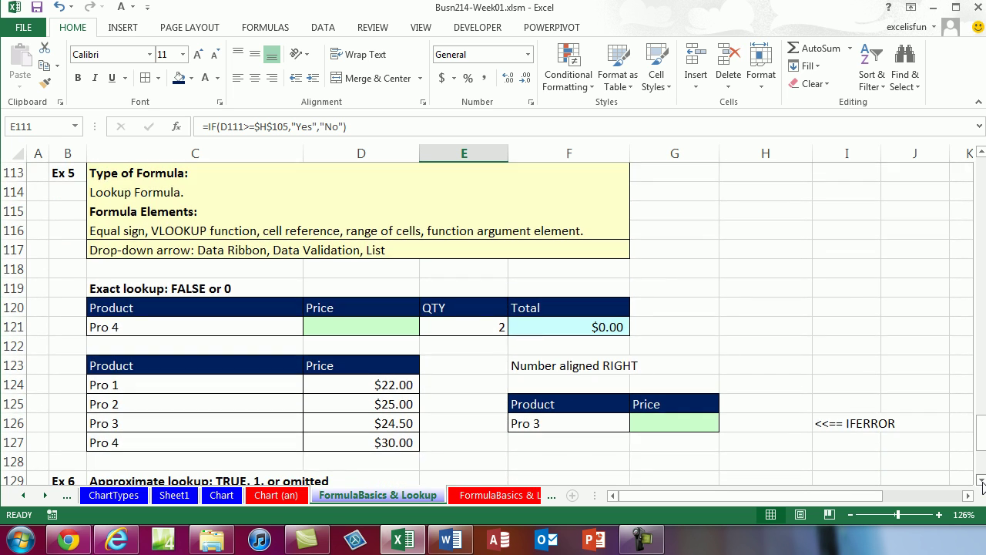
left_click(361, 329)
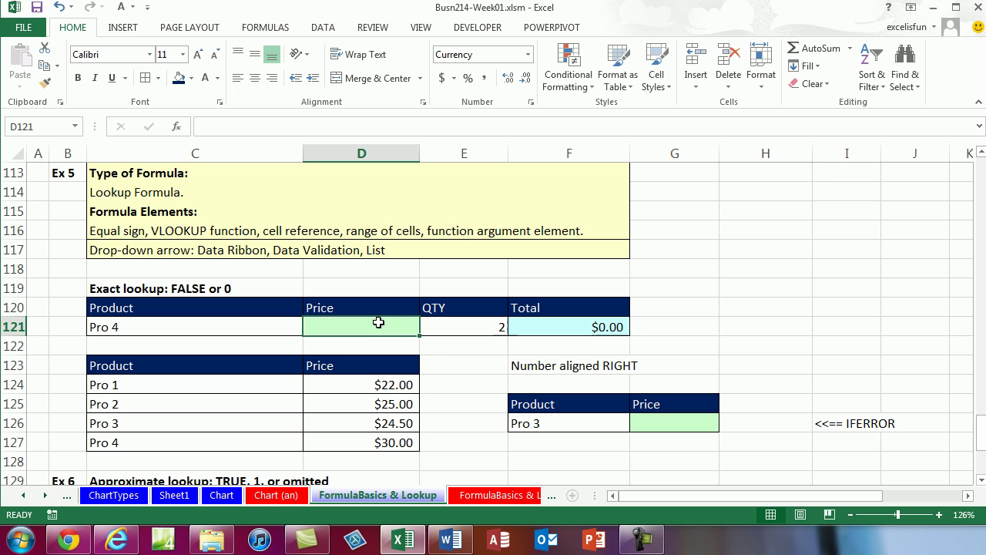
left_click(230, 328)
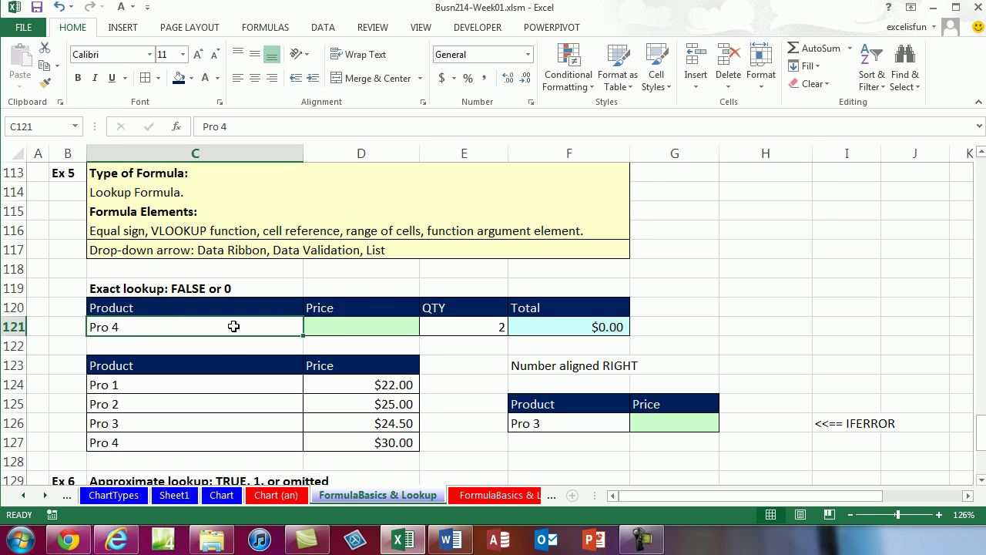
type("Pro 1")
key("ctrl+Return")
left_click(368, 326)
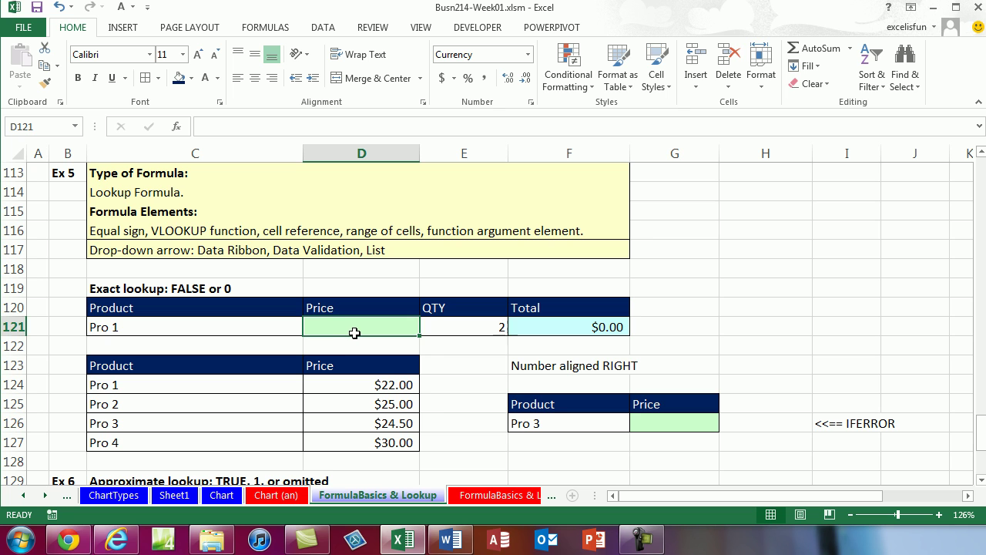
left_click(221, 324)
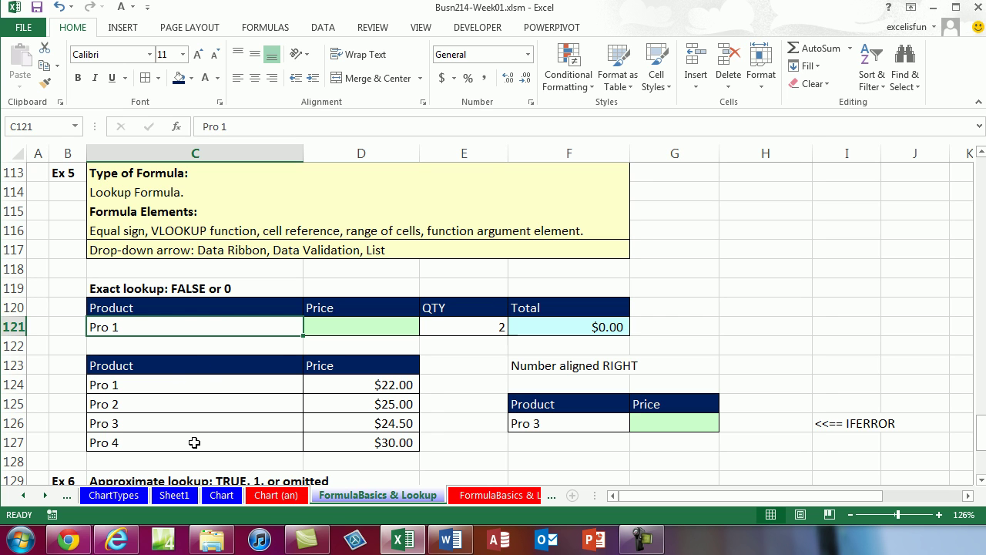
left_click(184, 383)
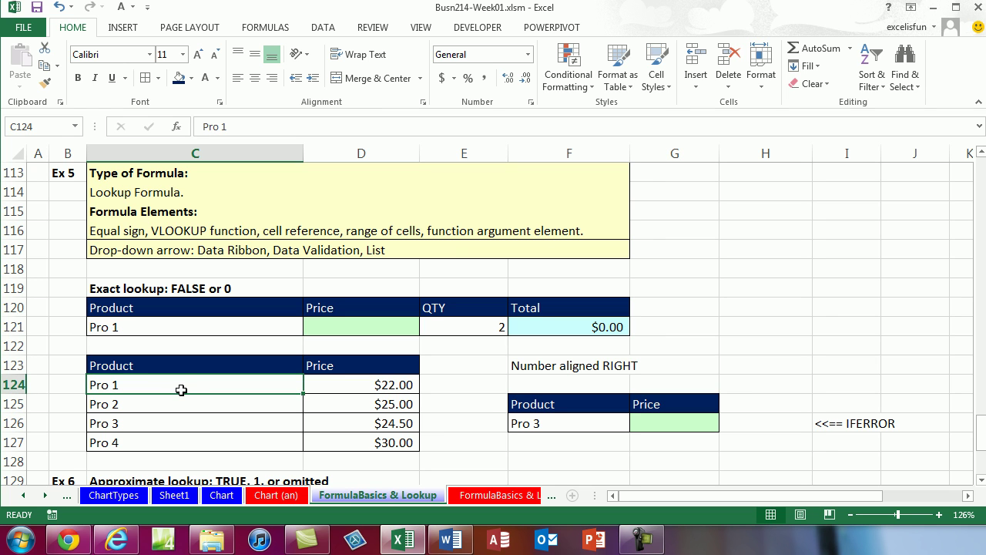
left_click(336, 383)
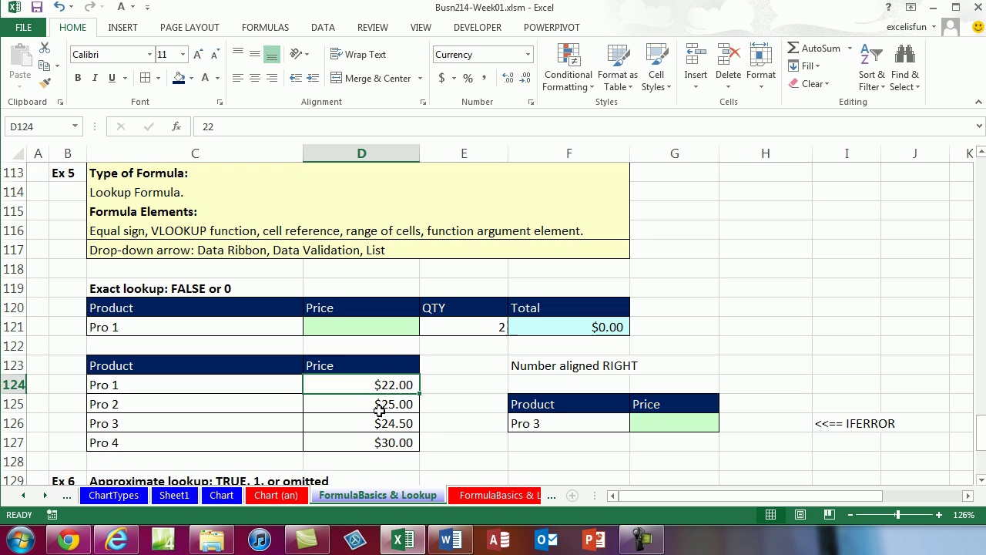
- Change the product in C121 to Pro 4
double_click(158, 327)
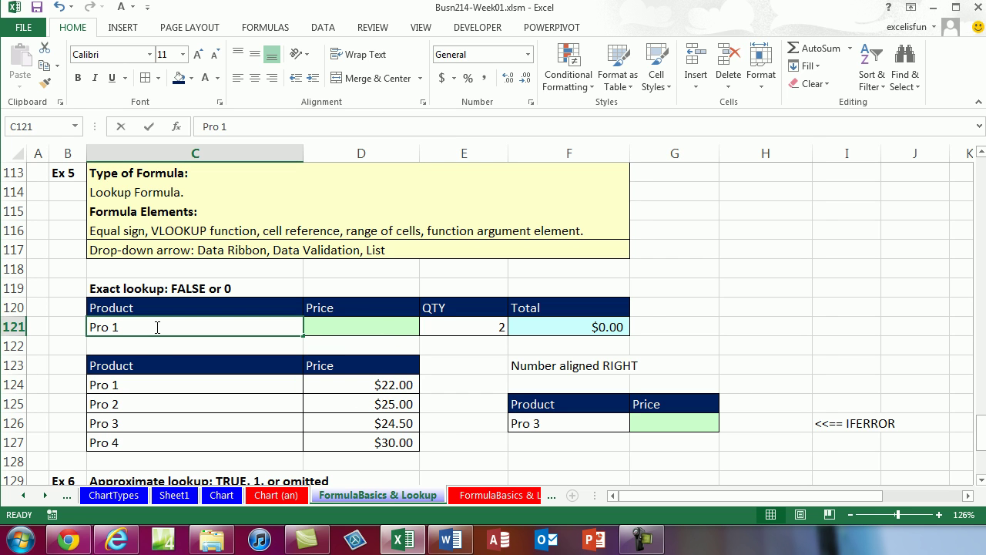
key("BackSpace")
type("4")
key("ctrl+Return")
- Build the Price formula in D121 as a VLOOKUP of C121 in C124:D127, column 2, with FALSE for an exact match
left_click(367, 316)
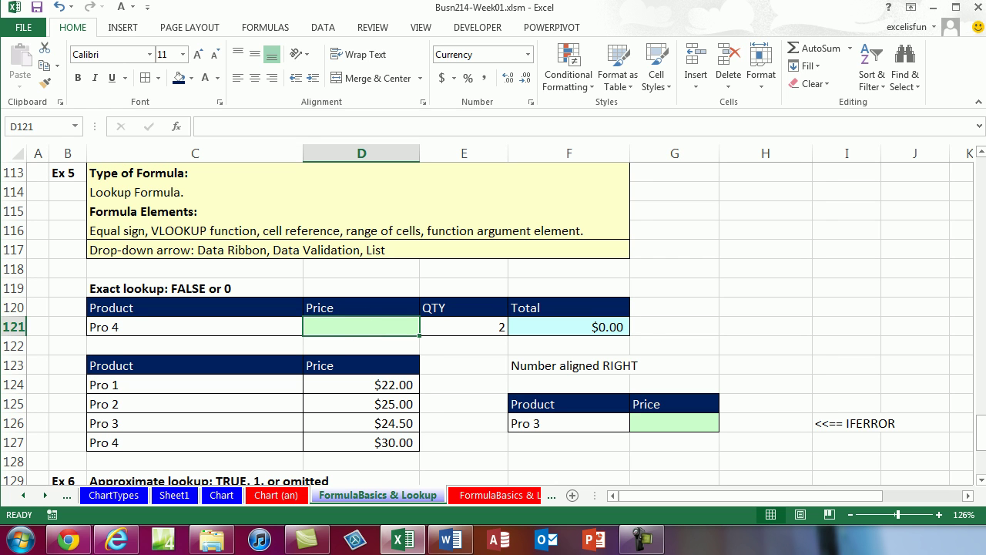
type("=")
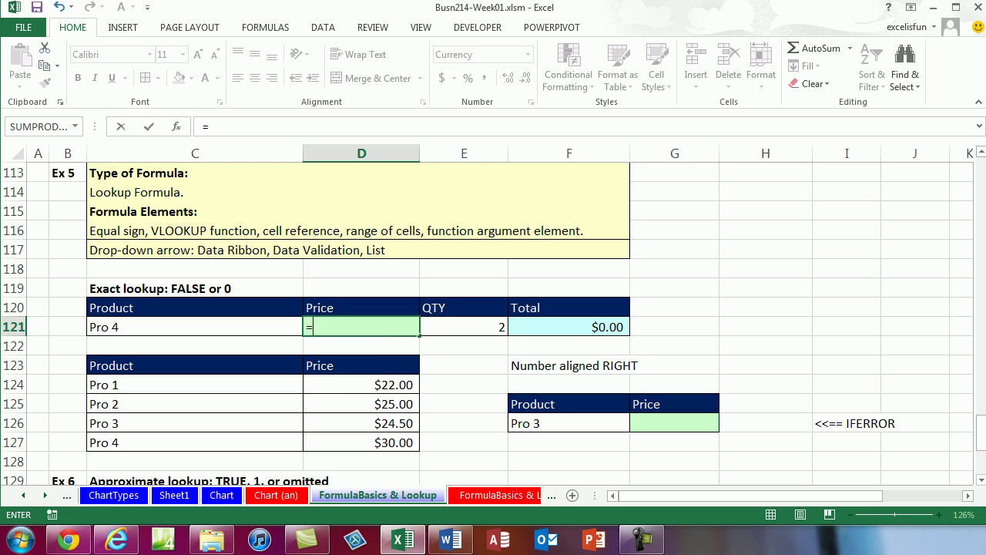
type("vl")
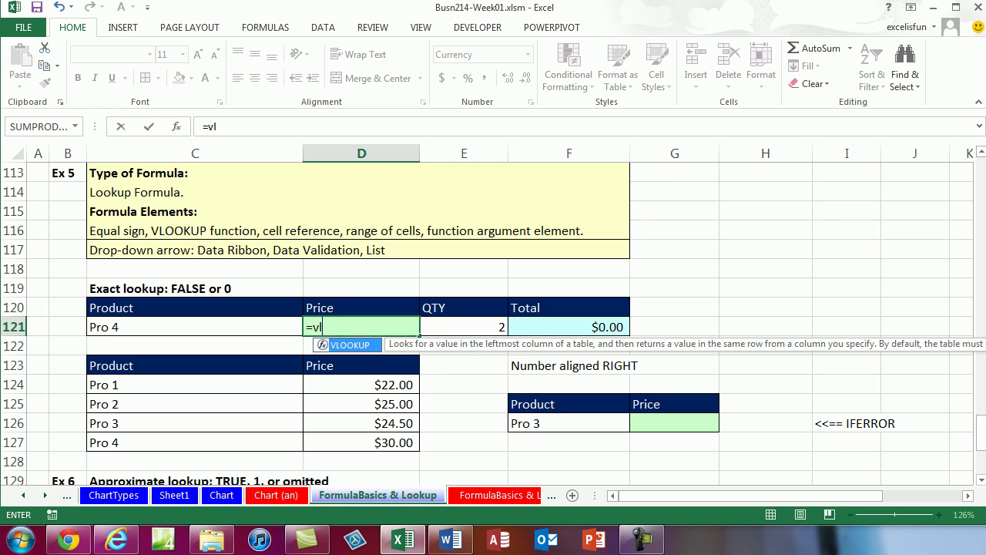
key("Tab")
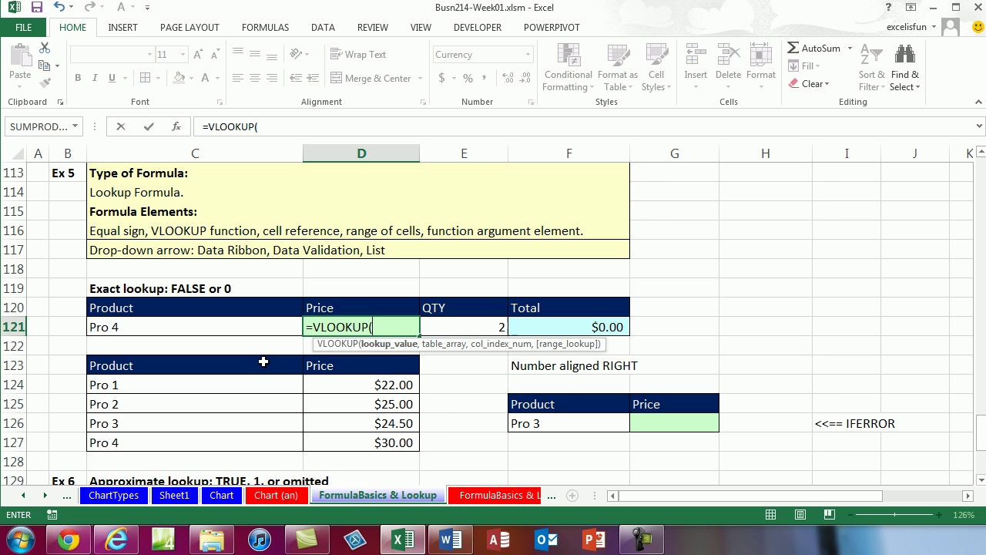
left_click(257, 326)
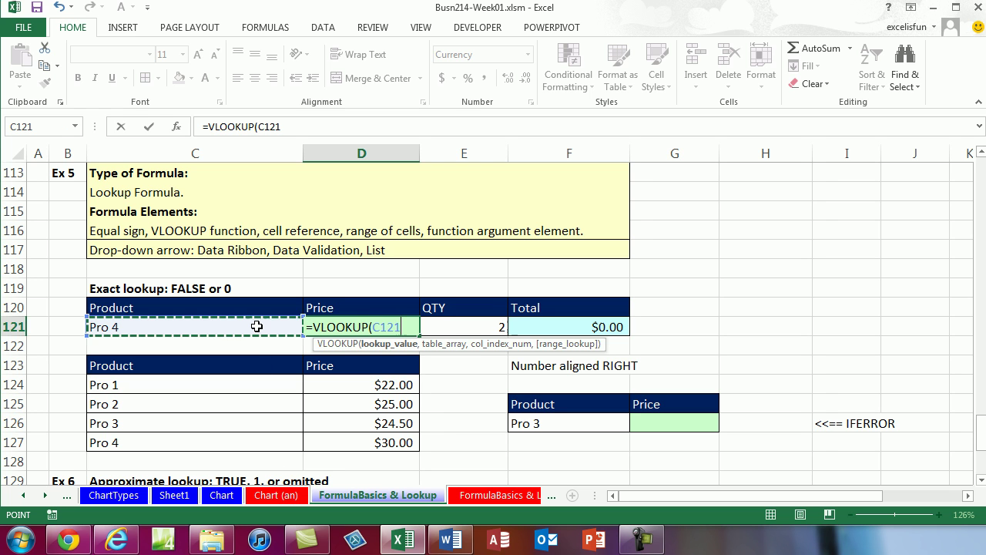
type(",")
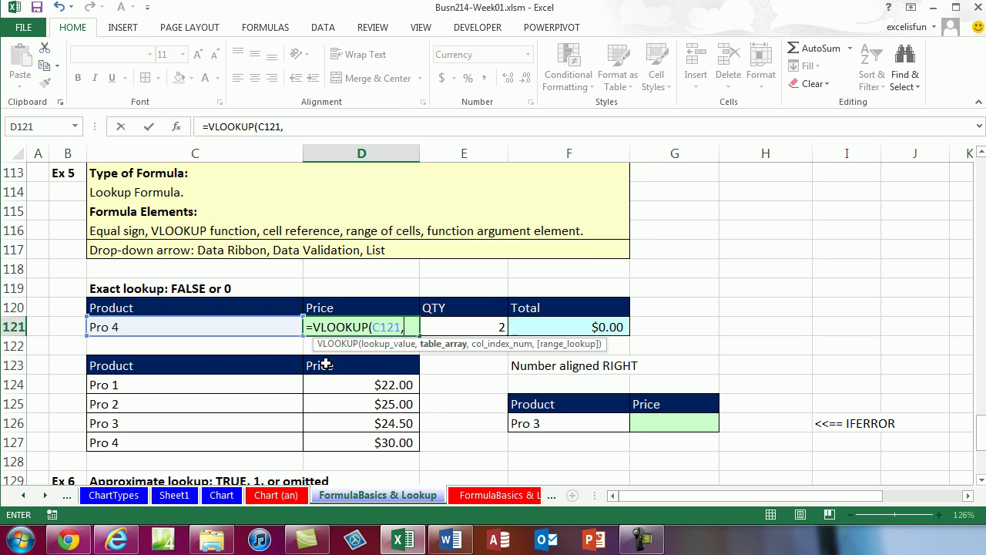
left_click_drag(143, 388, 381, 443)
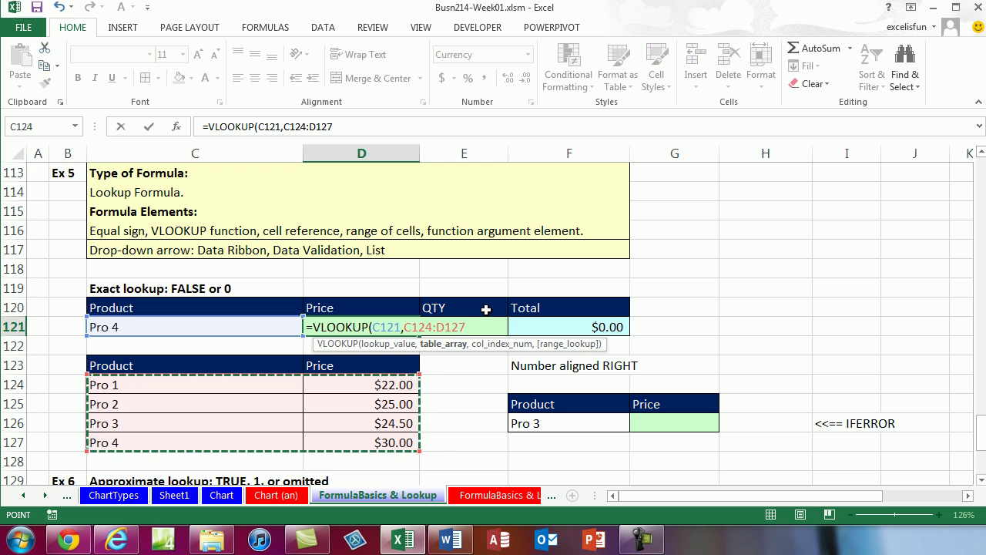
type(",")
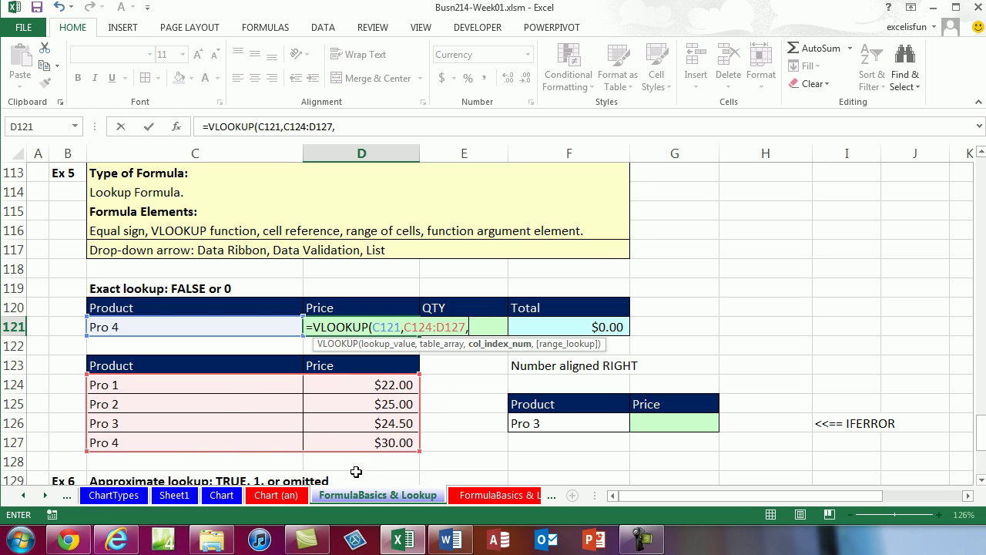
type("2")
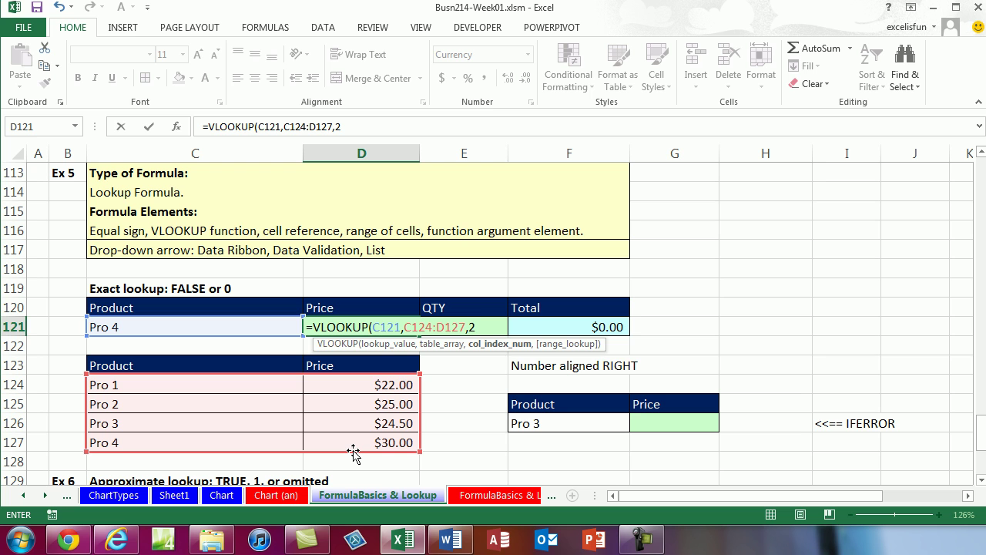
type(",")
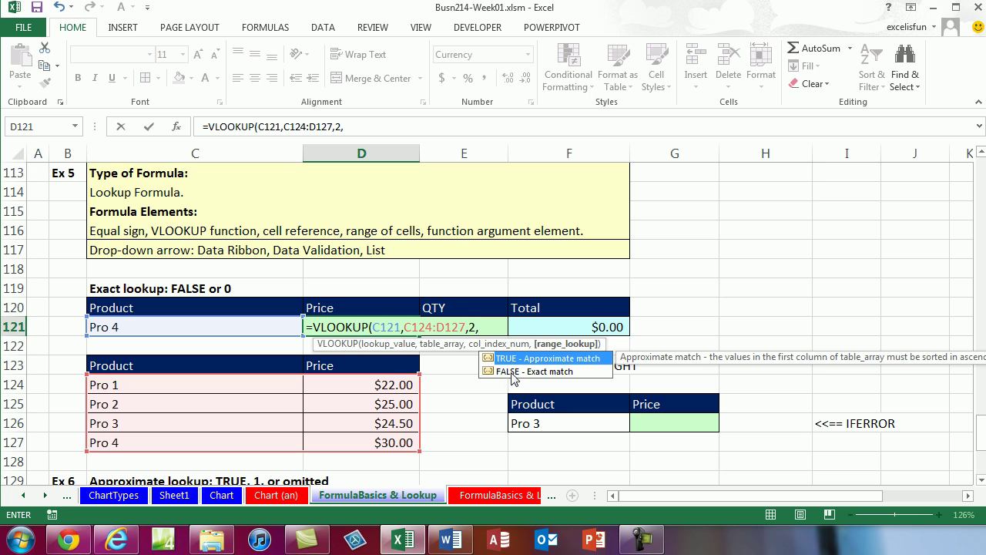
double_click(515, 372)
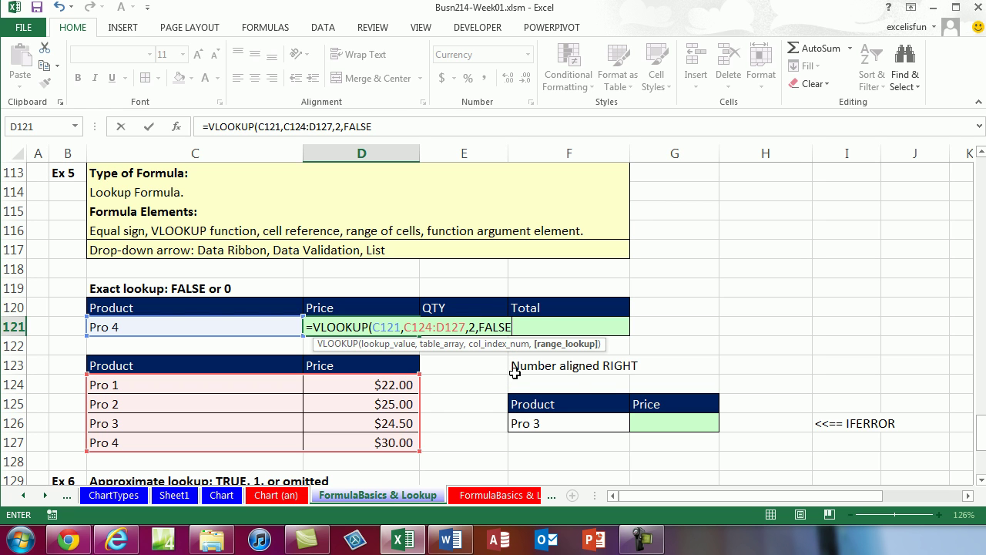
- Replace the FALSE argument with 0 and enter the formula =VLOOKUP(C121,C124:D127,2,0) in D121
key("BackSpace")
key("BackSpace")
key("BackSpace")
key("BackSpace")
key("BackSpace")
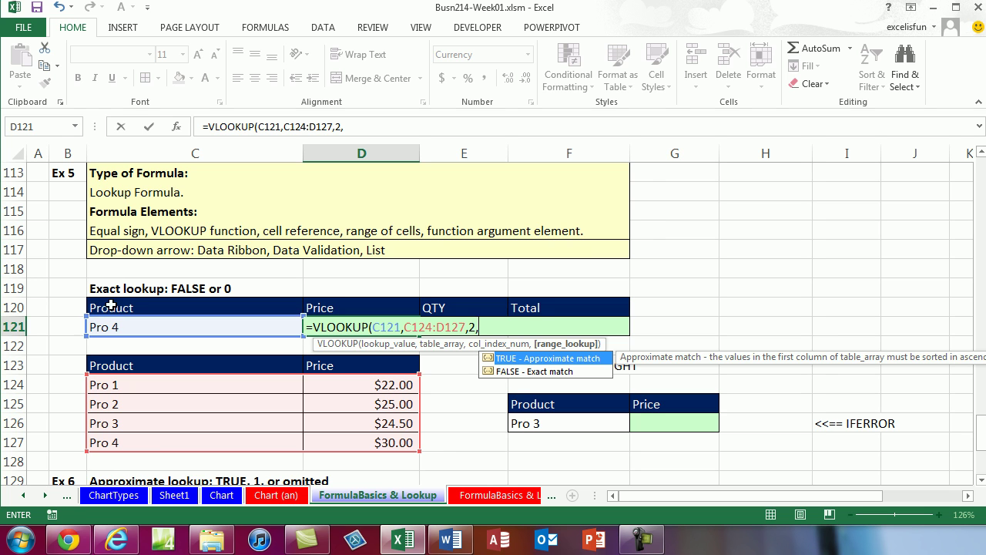
type("0)")
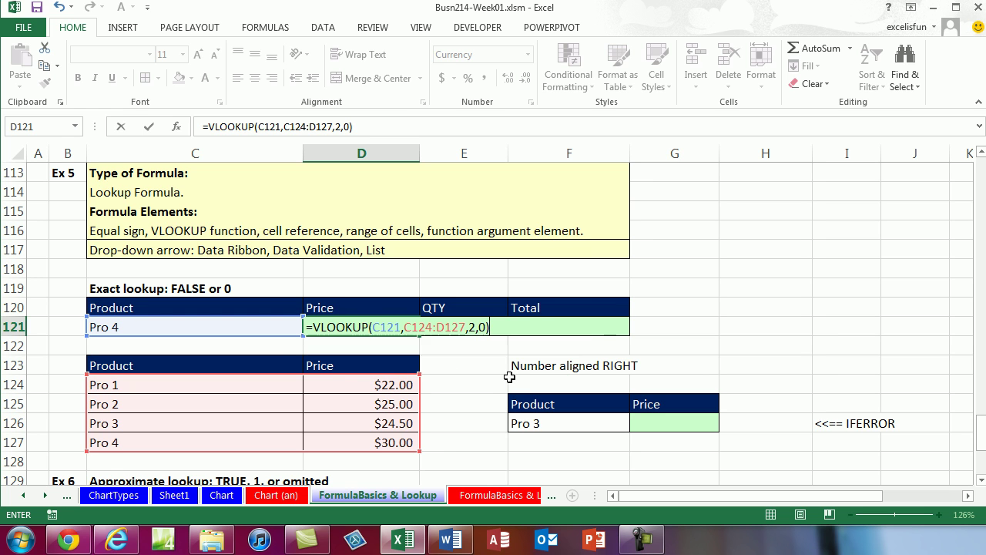
key("ctrl+Return")
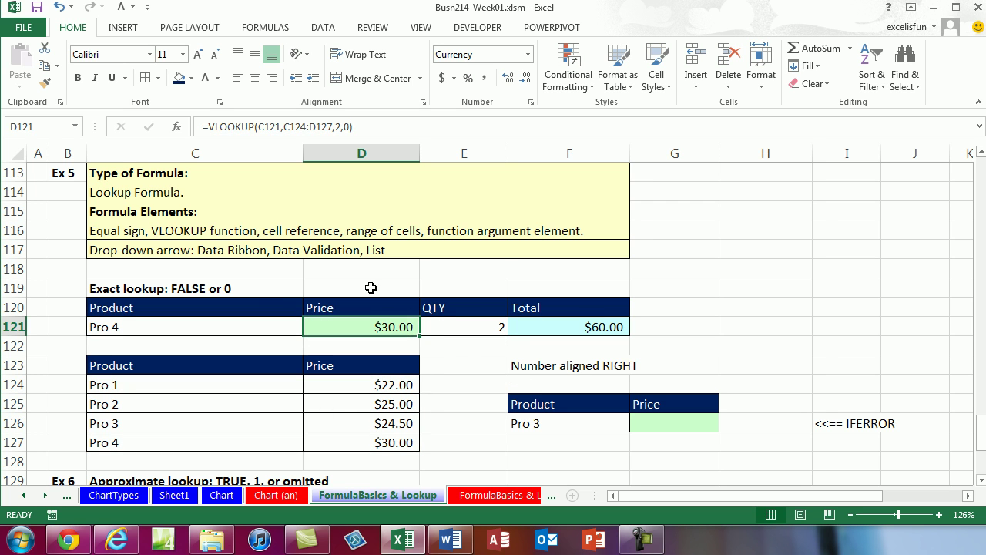
- Test the price lookup by changing the product in C121 to Pro 1
double_click(289, 326)
key("BackSpace")
key("ctrl+Return")
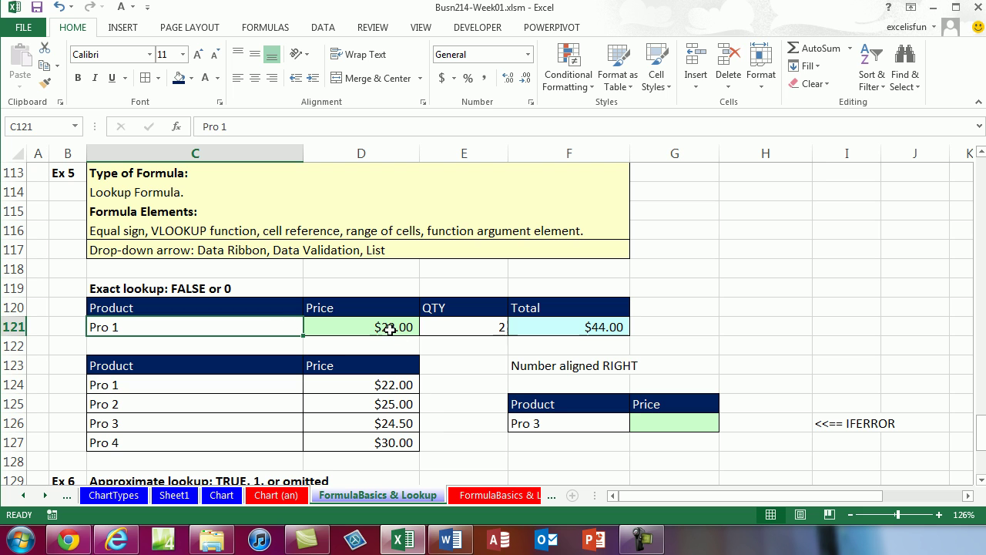
- Try the unlisted product Pro 10 in C121, and undo the entry
double_click(193, 327)
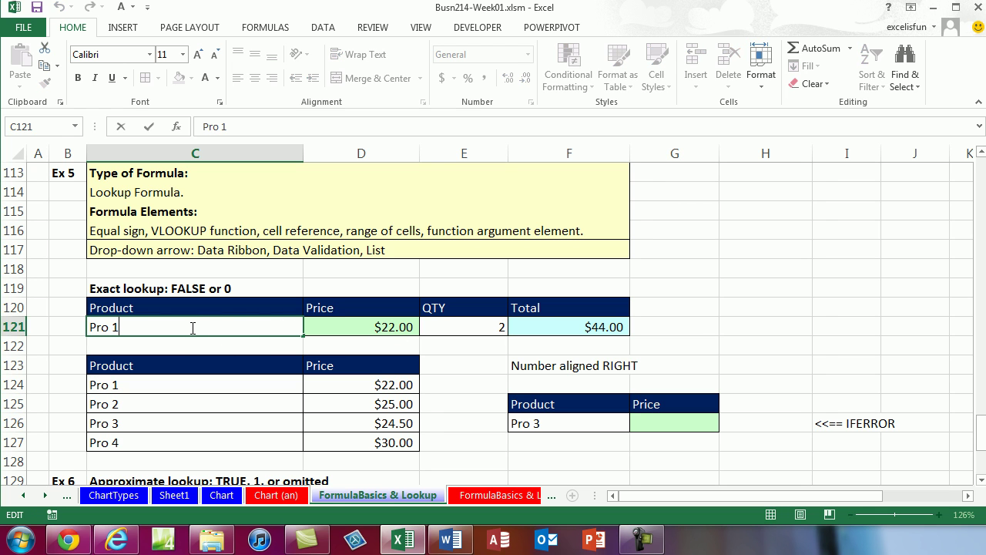
type("0")
key("ctrl+Return")
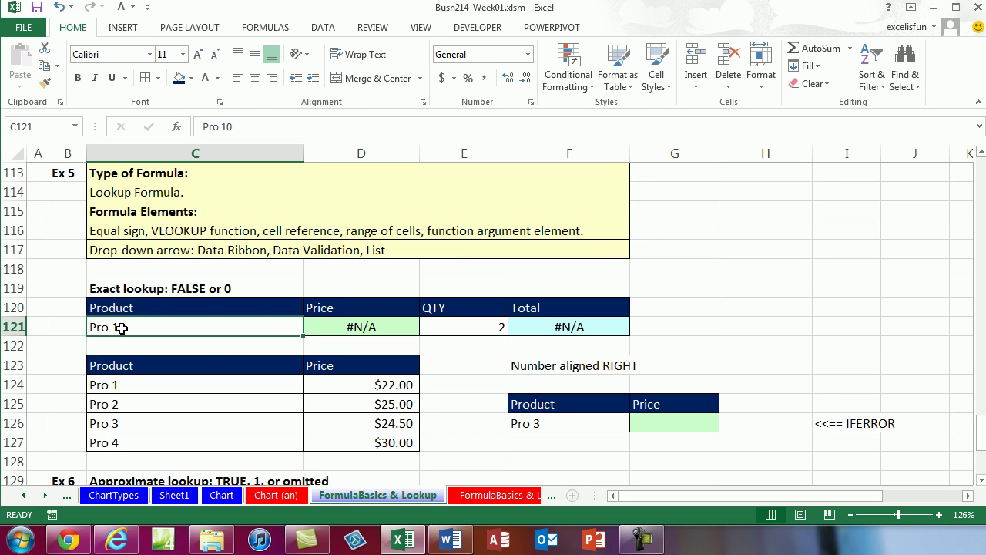
key("ctrl+z")
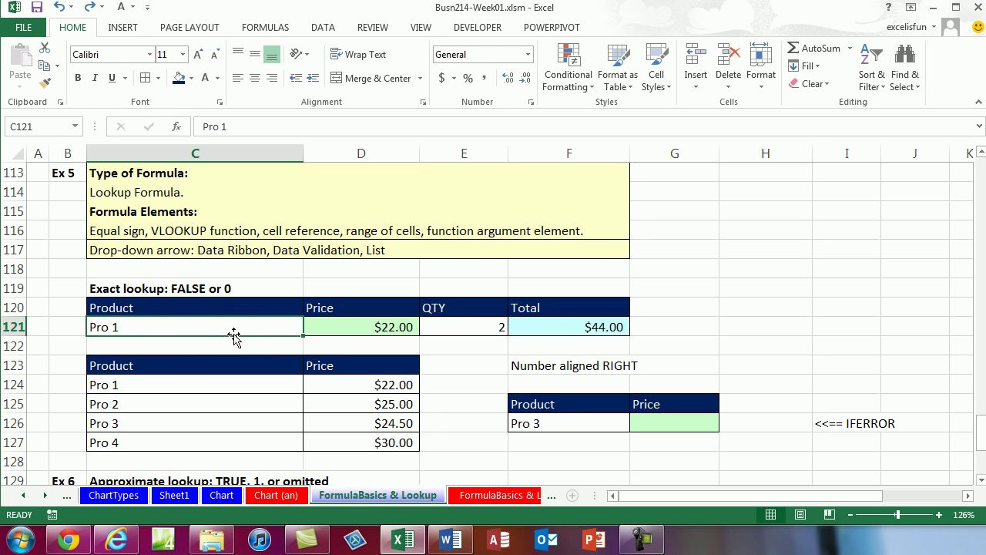
- Examine the lookup table C124:D127 and its product names in C124:C127
left_click(262, 386)
left_click_drag(261, 386, 362, 443)
left_click_drag(220, 382, 222, 440)
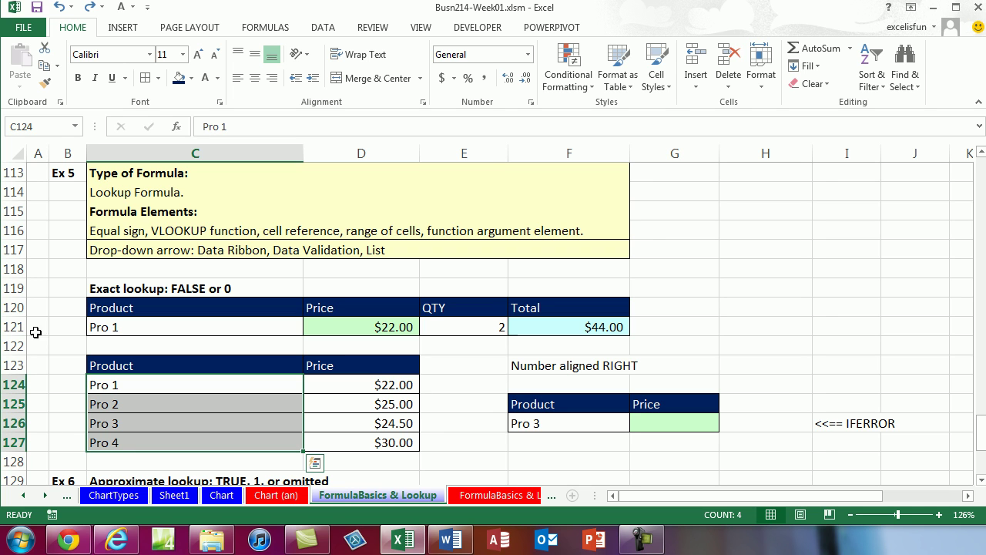
- Add data validation to C121 that allows a List with an in-cell dropdown, using =$C$124:$C$127 as the source
left_click(138, 327)
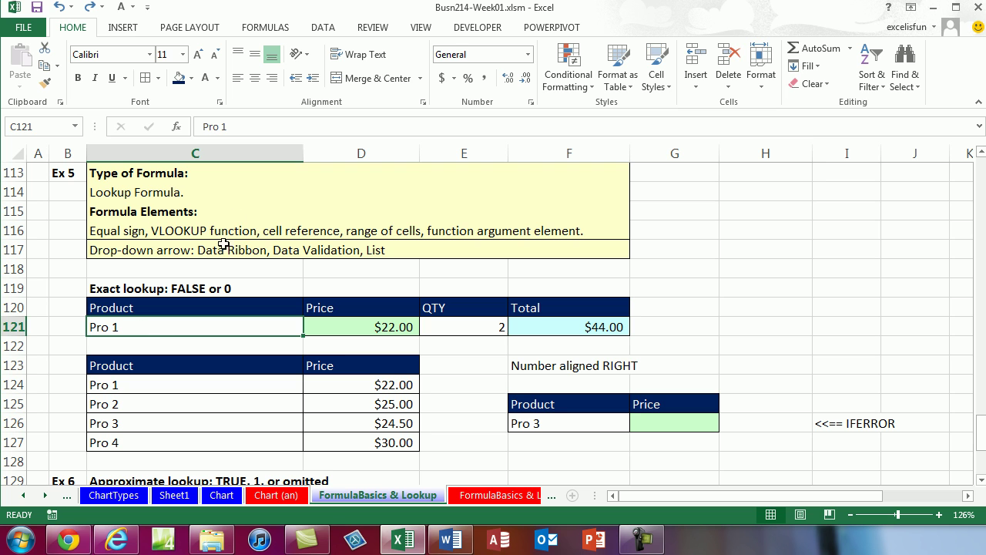
left_click(322, 28)
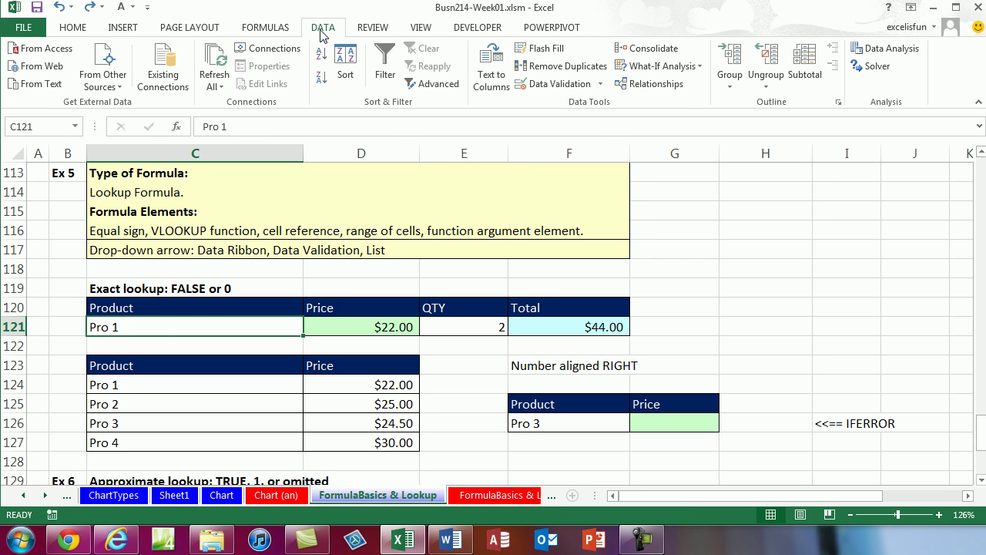
left_click(600, 84)
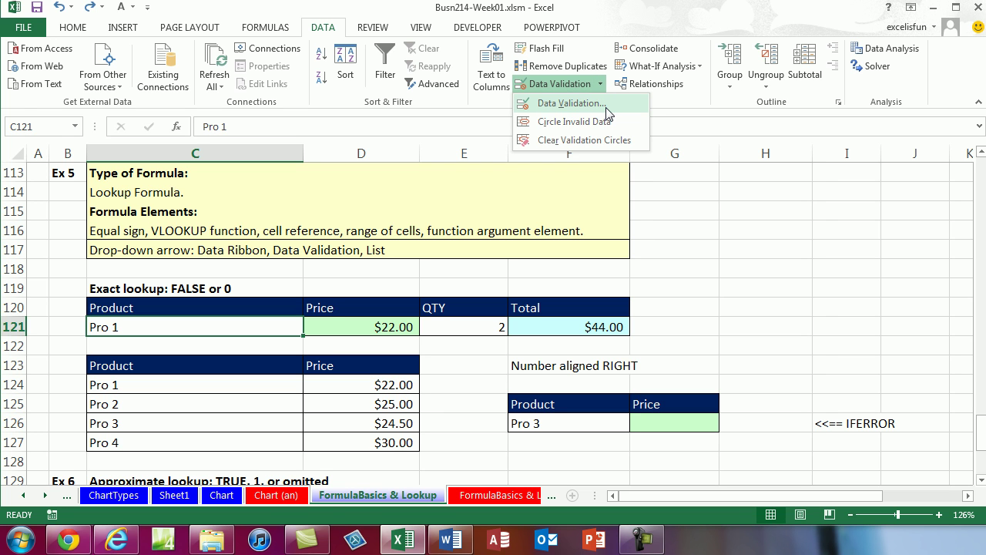
left_click(606, 109)
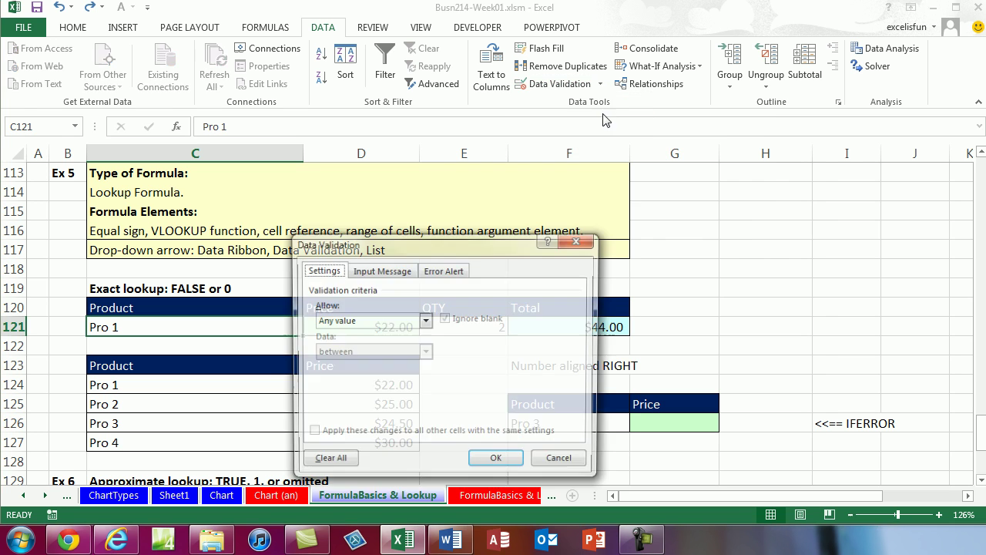
left_click_drag(457, 254, 520, 189)
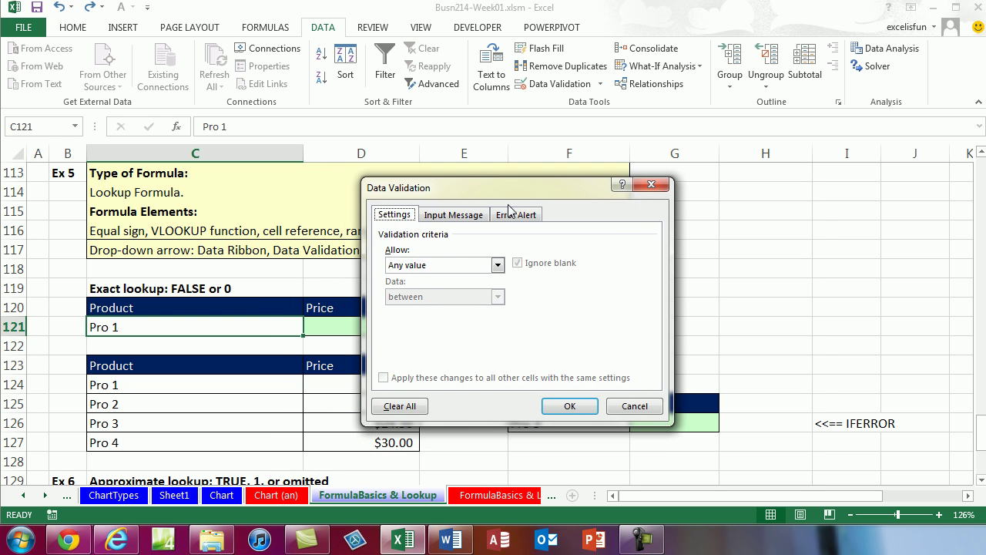
left_click(498, 265)
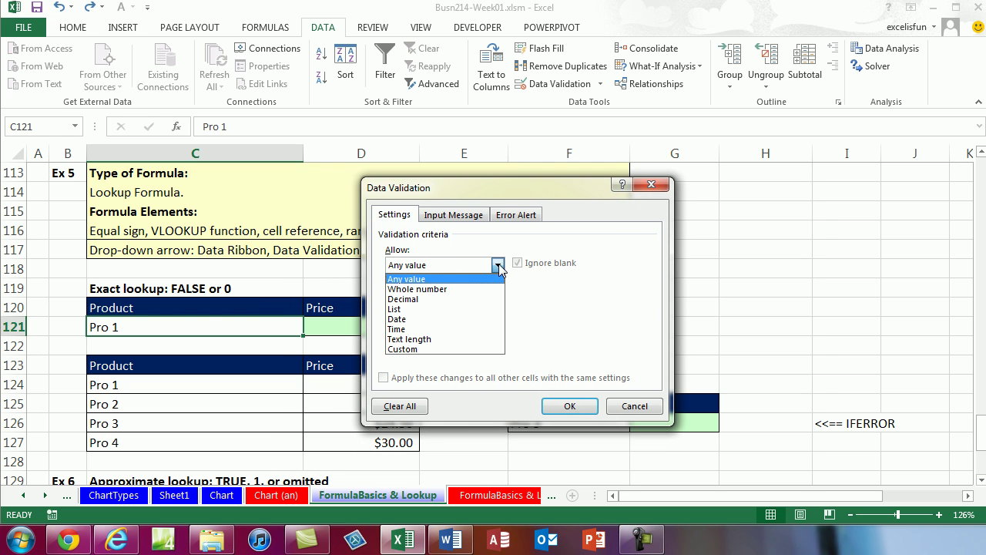
left_click(400, 309)
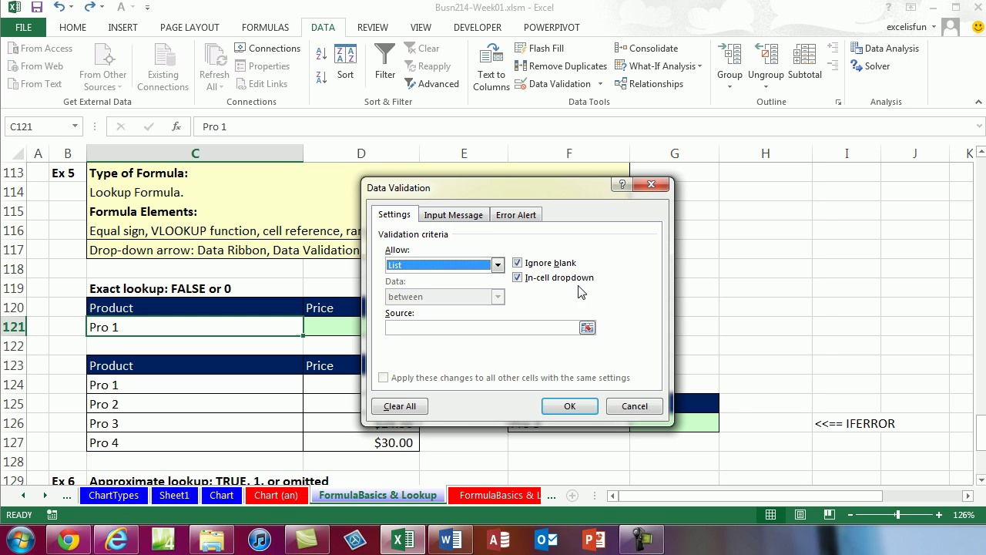
left_click(394, 331)
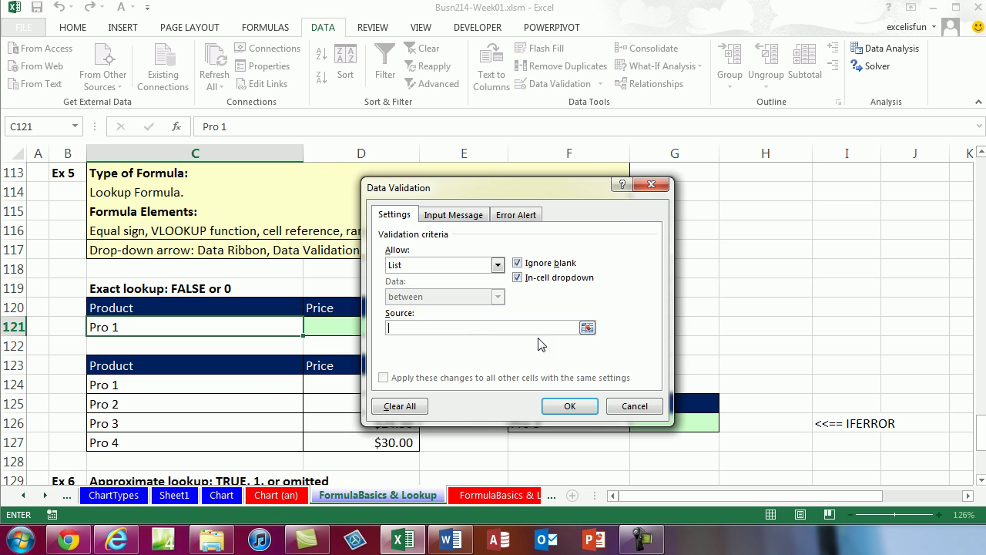
left_click(155, 389)
left_click_drag(155, 389, 167, 438)
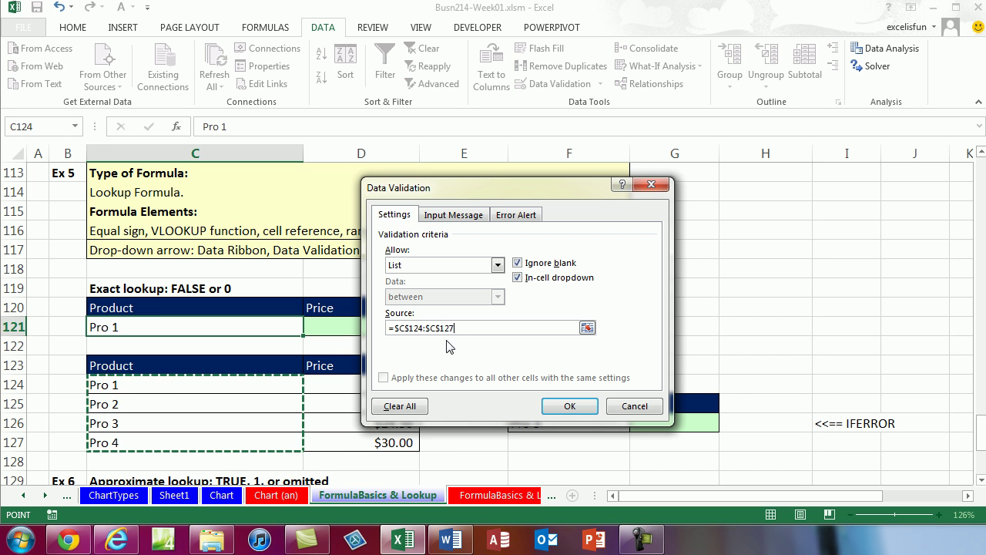
left_click(569, 406)
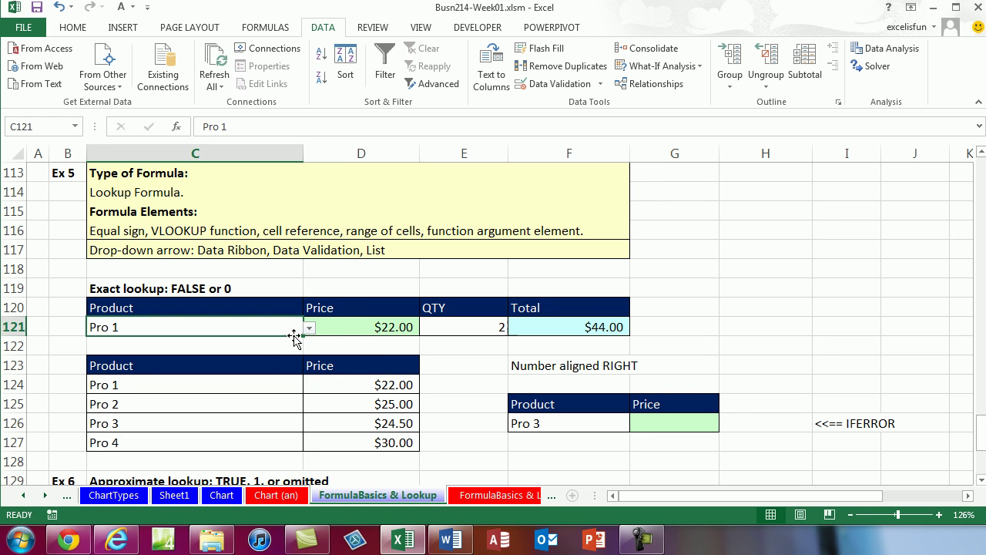
- Test the drop-down list in C121 by choosing Pro 2, followed by Pro 3
left_click(308, 328)
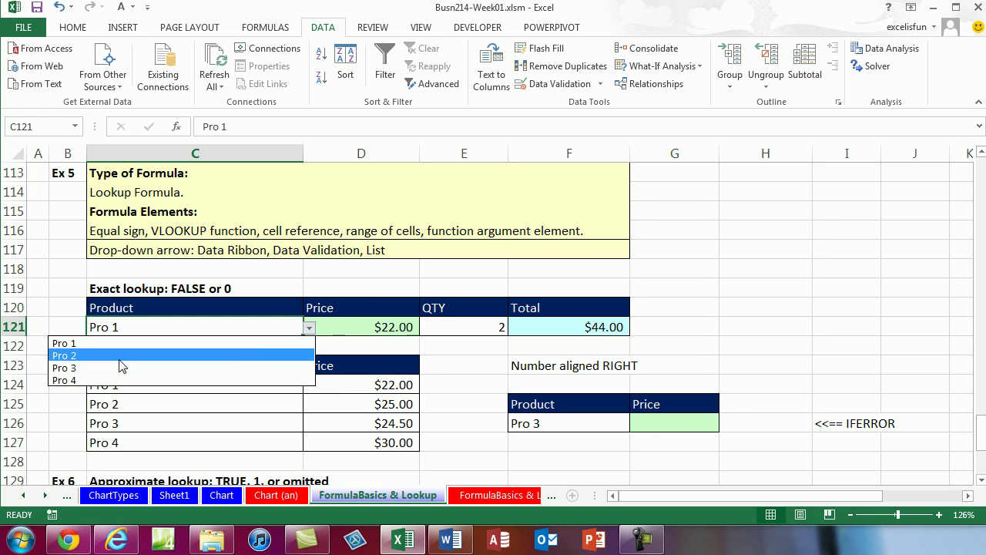
left_click(120, 357)
left_click(309, 328)
left_click(114, 369)
- Examine the Total formula in F121 and the cells it references, leaving it unedited
left_click(542, 325)
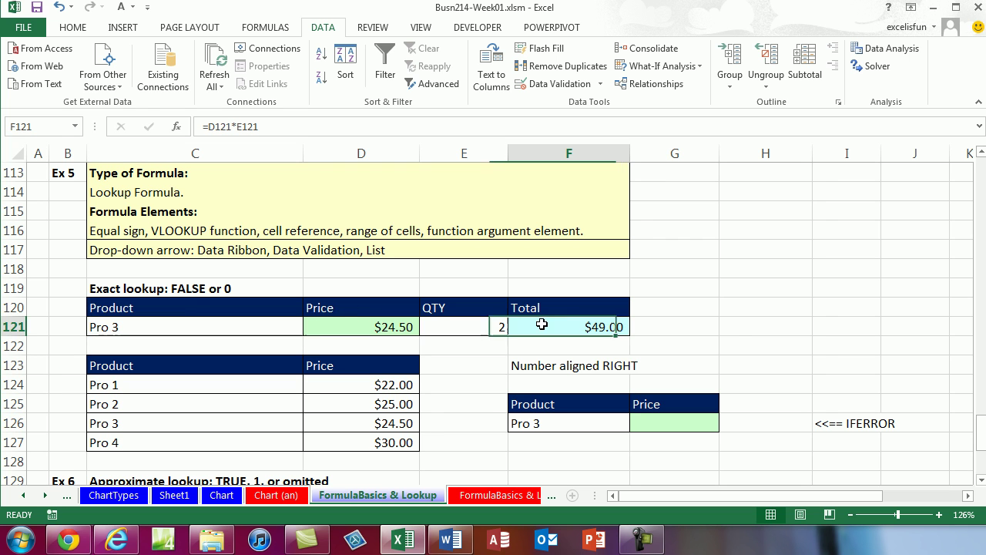
double_click(542, 325)
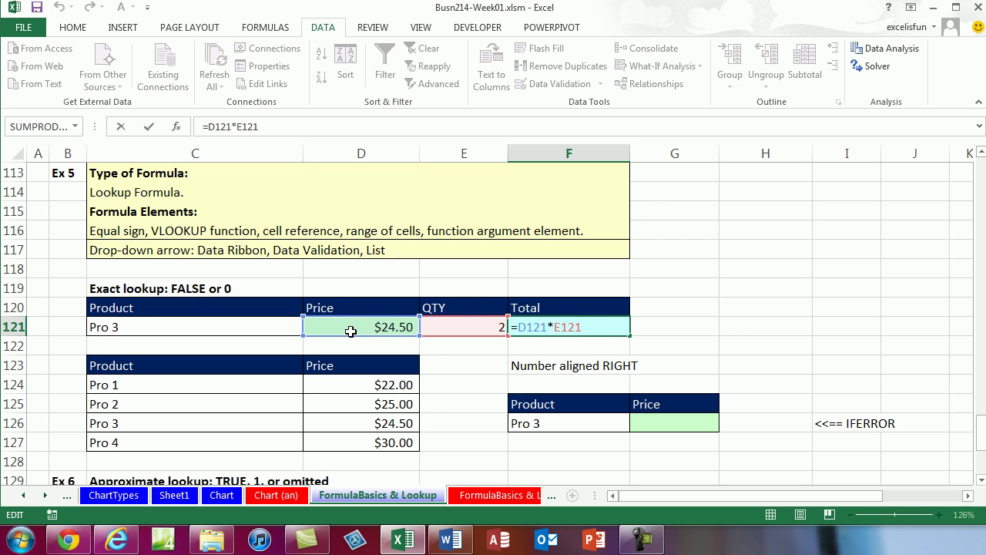
key("Escape")
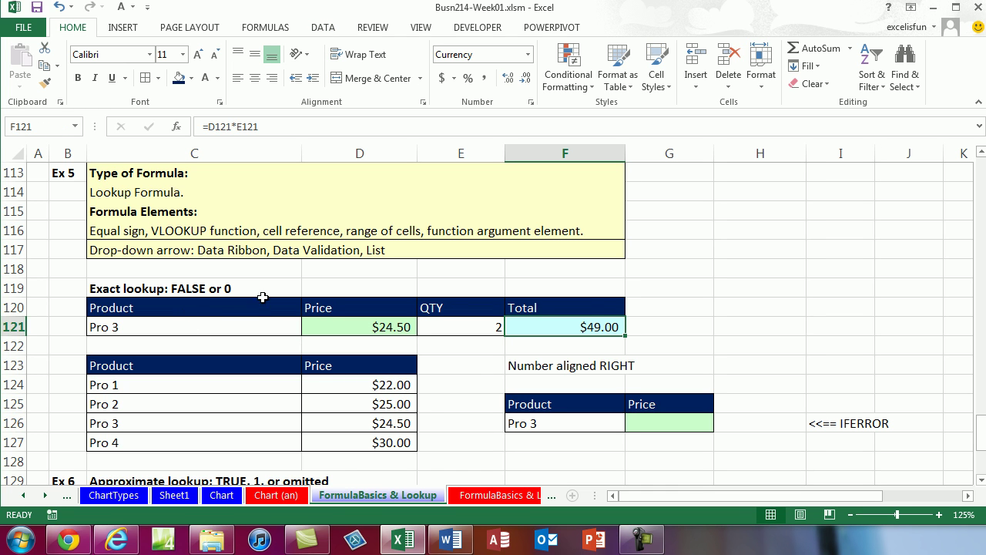
- Enter the exact-match formula =VLOOKUP(F126,C124:D127,2,0) in the Price cell G126
left_click(659, 433)
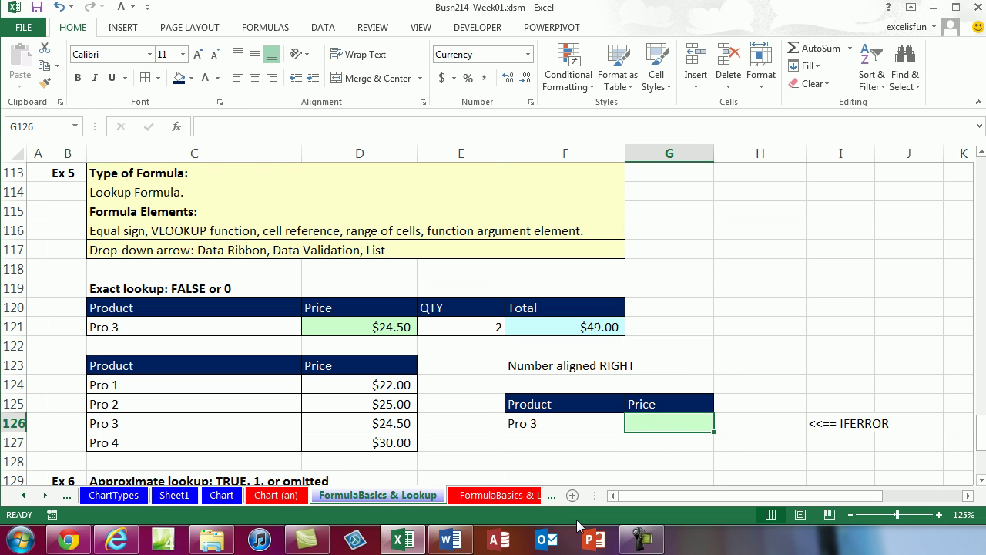
type("=vl")
key("Tab")
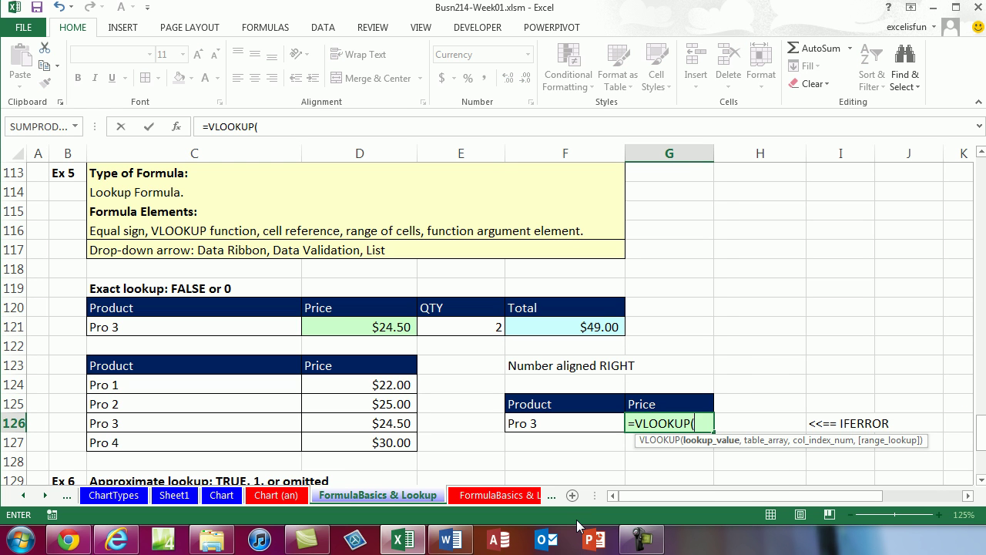
key("Left")
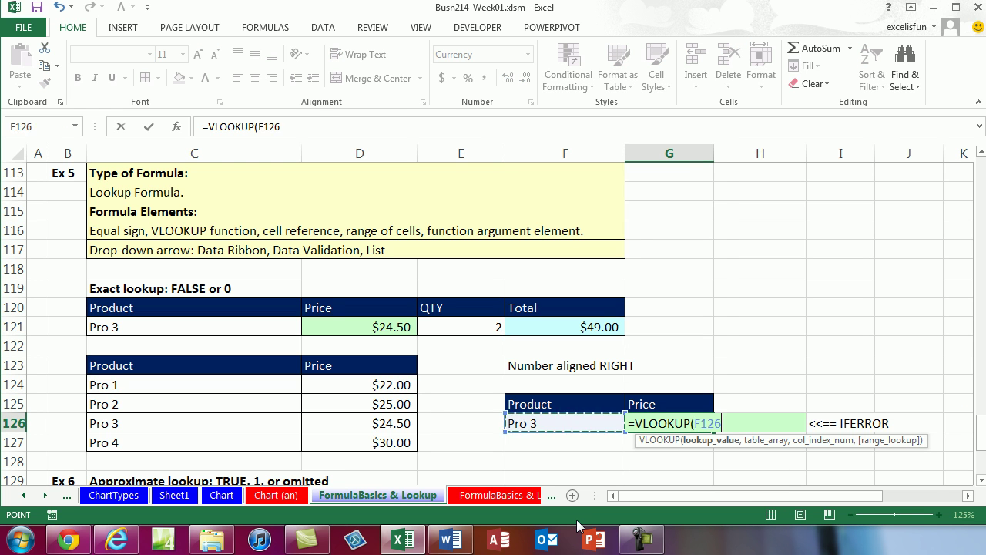
type(",")
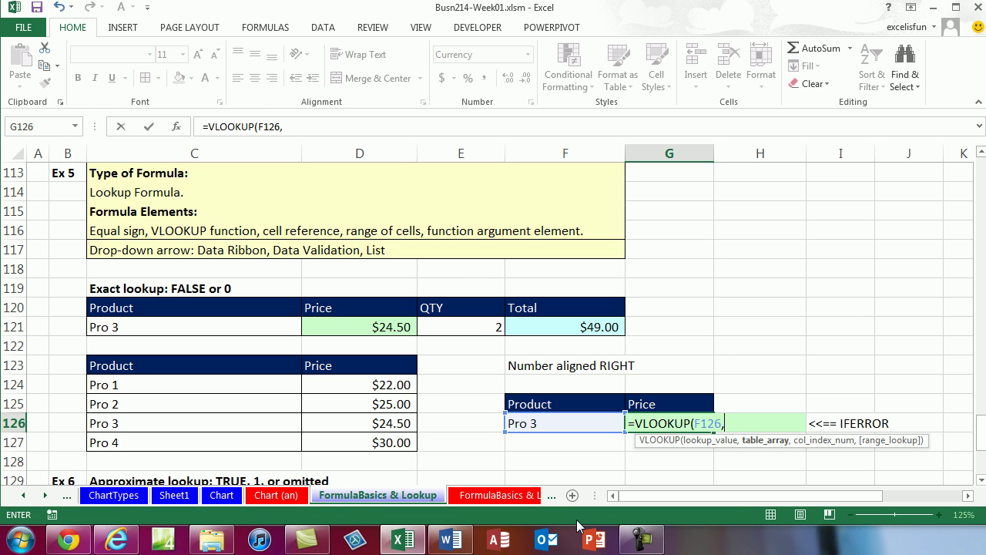
left_click_drag(243, 383, 363, 442)
type(",")
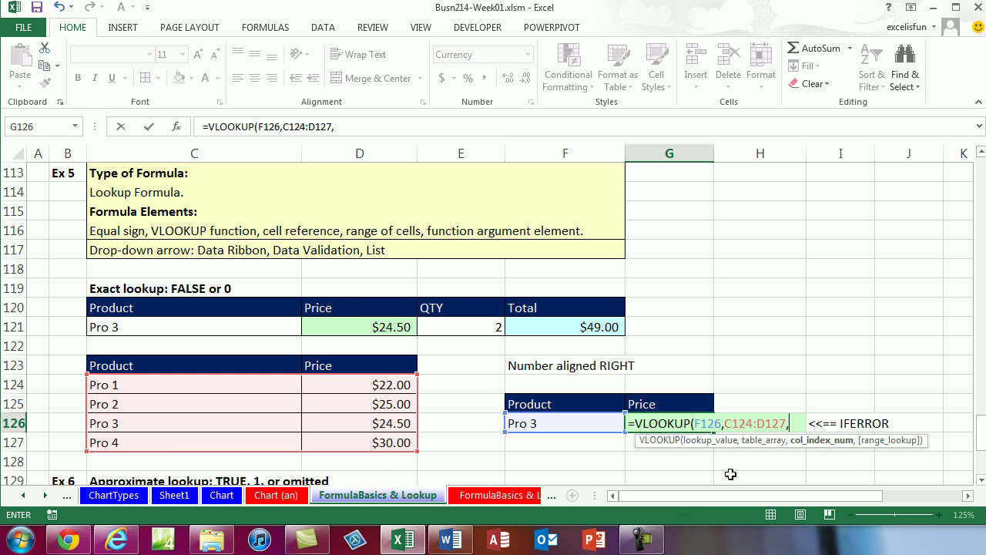
type("2,")
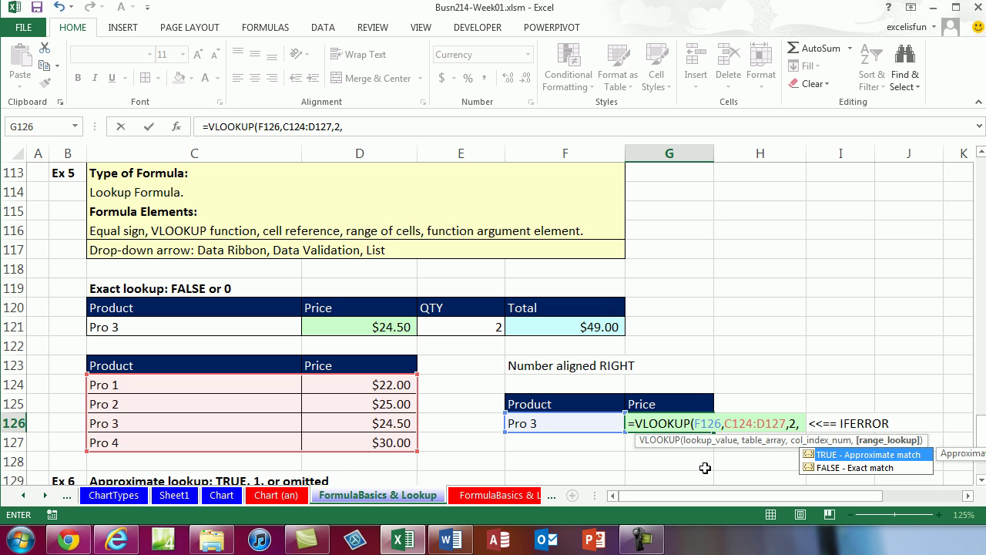
type("0)")
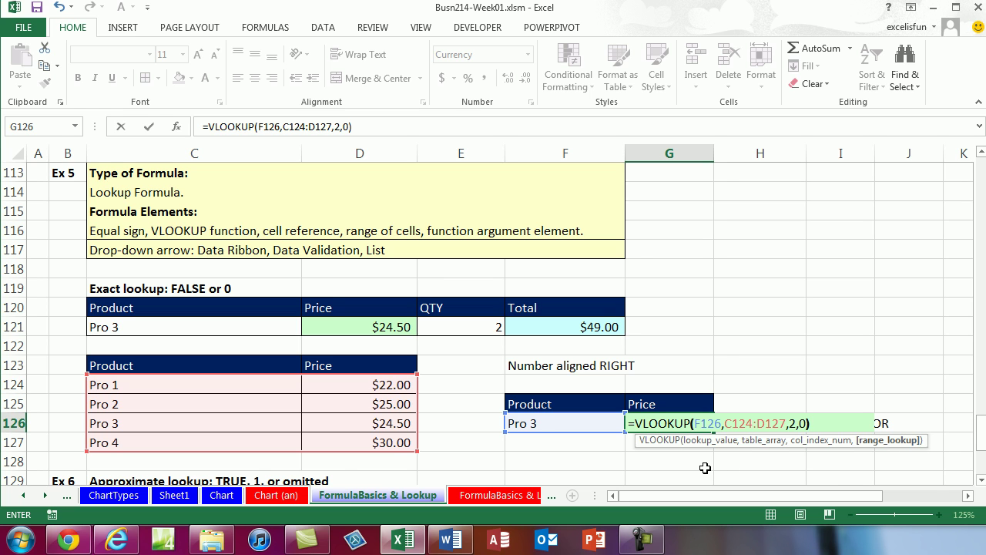
key("ctrl+Return")
- Change the product in F126 to the unlisted Pro 10 to test the lookup in G126
left_click(600, 424)
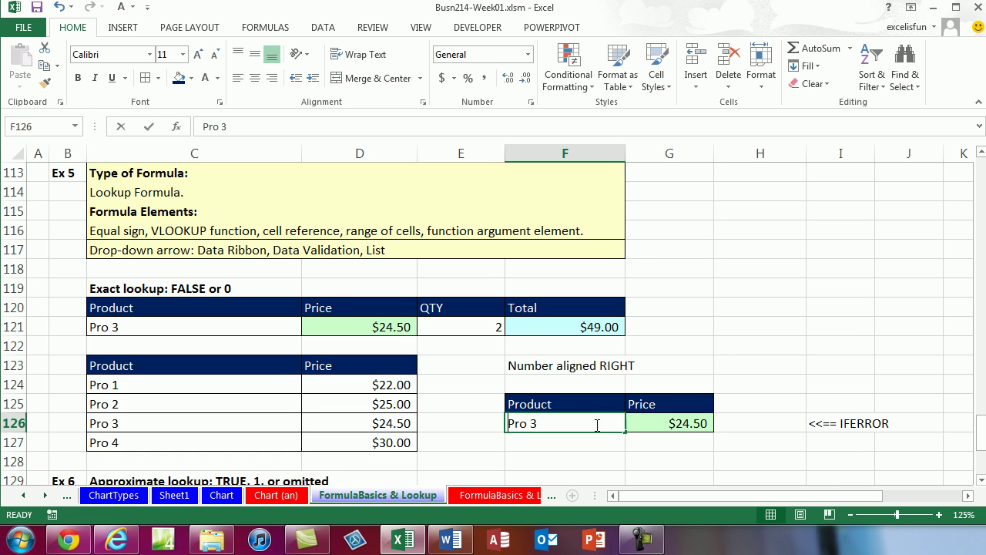
key("F2")
key("BackSpace")
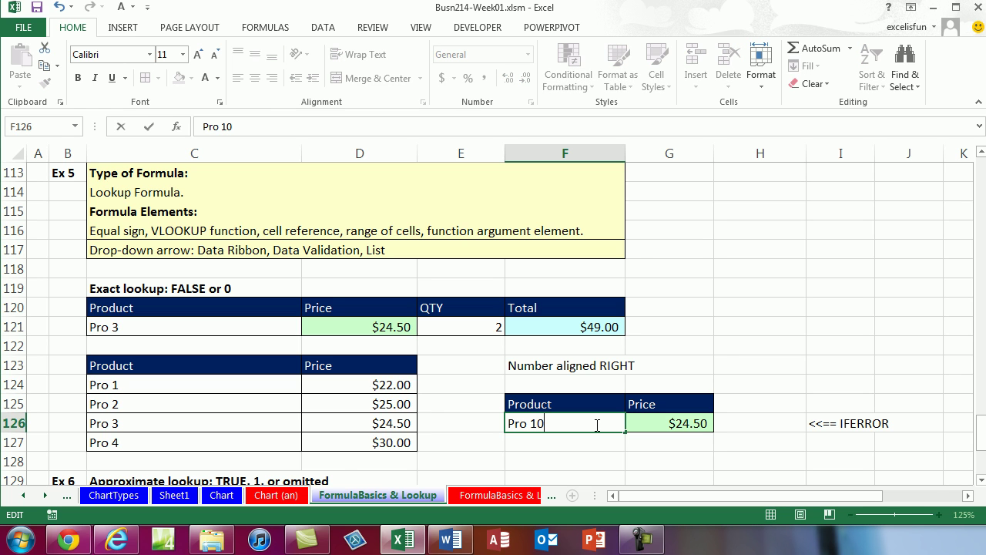
type("10")
key("ctrl+Return")
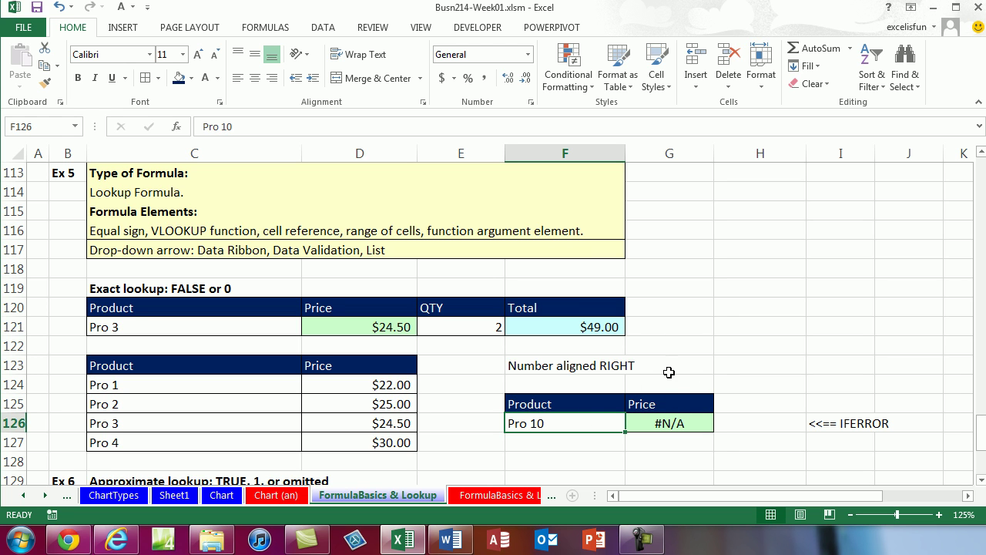
- Insert the IFERROR function in front of the VLOOKUP in G126, making the lookup its value argument
left_click(670, 421)
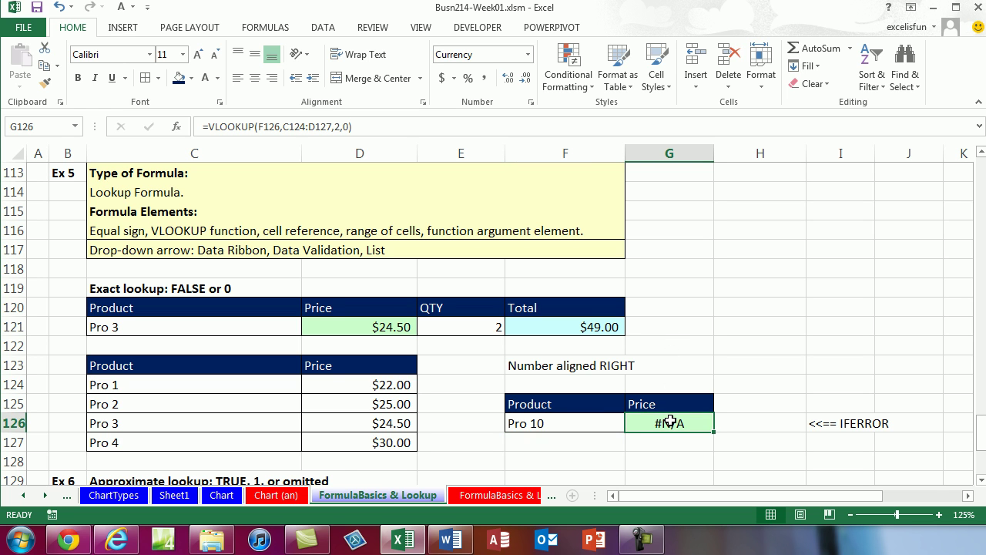
key("F2")
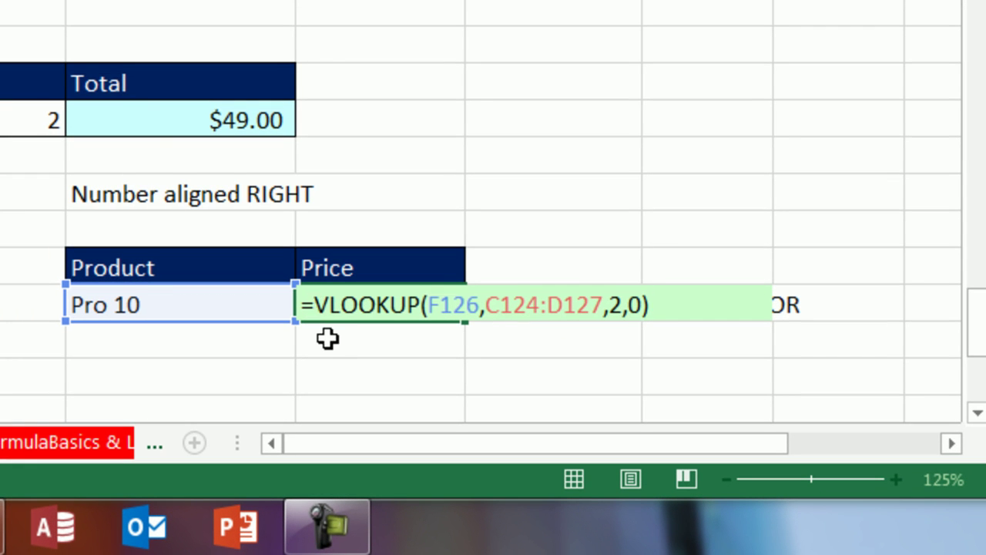
type("if")
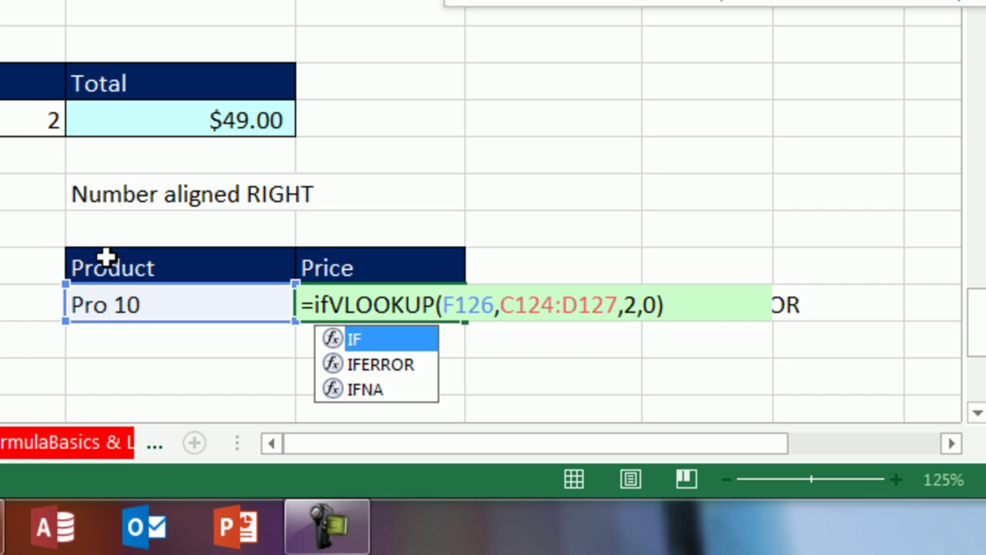
key("Down")
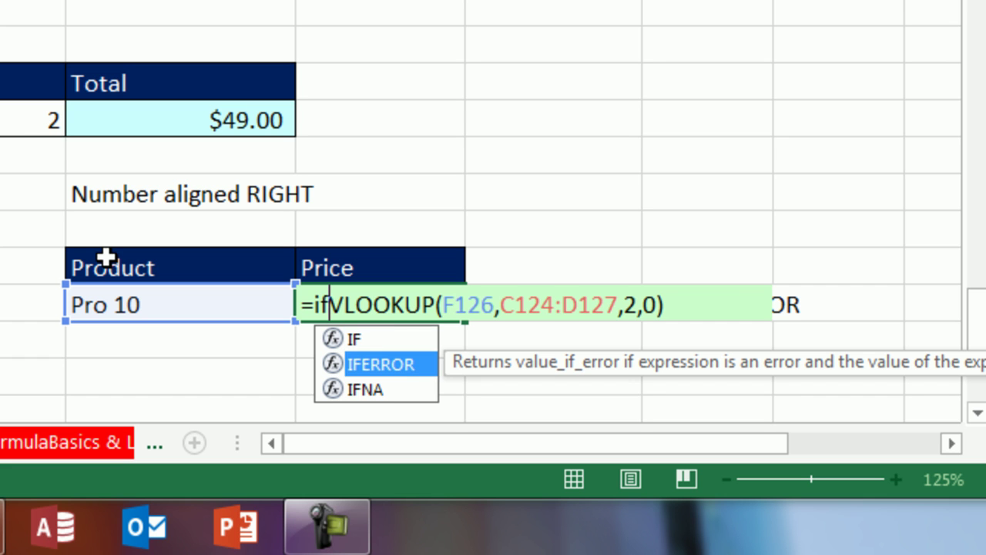
key("Tab")
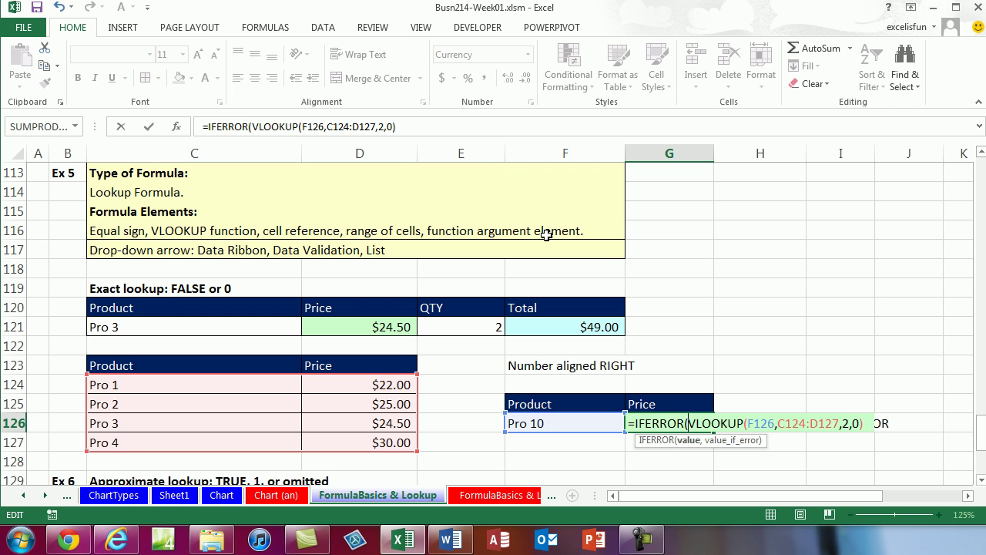
- Complete the IFERROR formula in G126 with "Not In Table" as its value_if_error argument and enter it
left_click(407, 127)
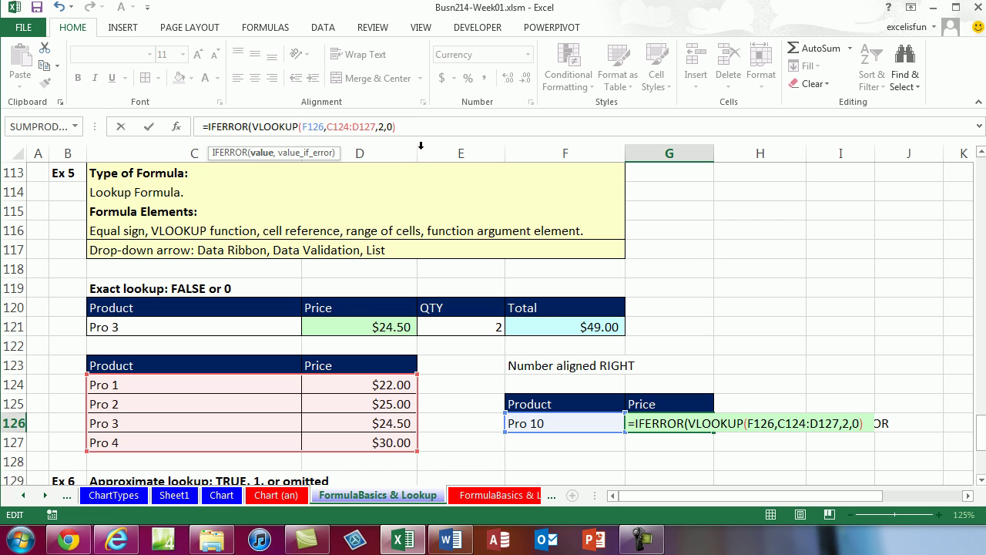
left_click(660, 425)
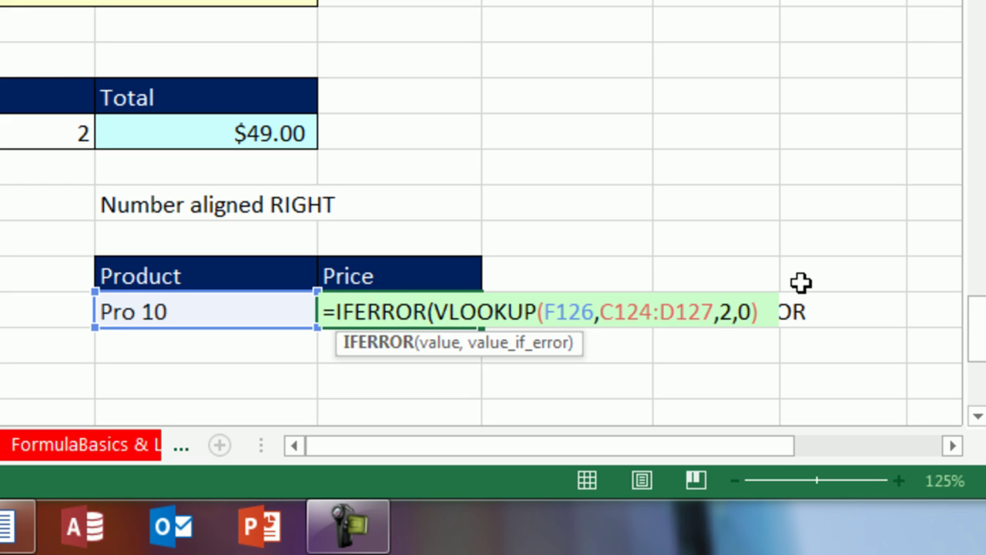
left_click(761, 312)
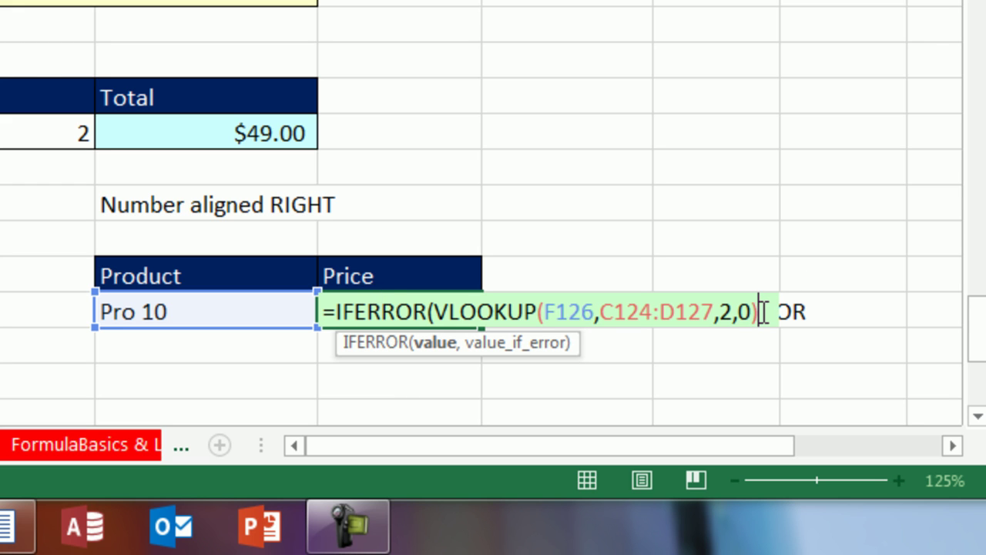
type(",")
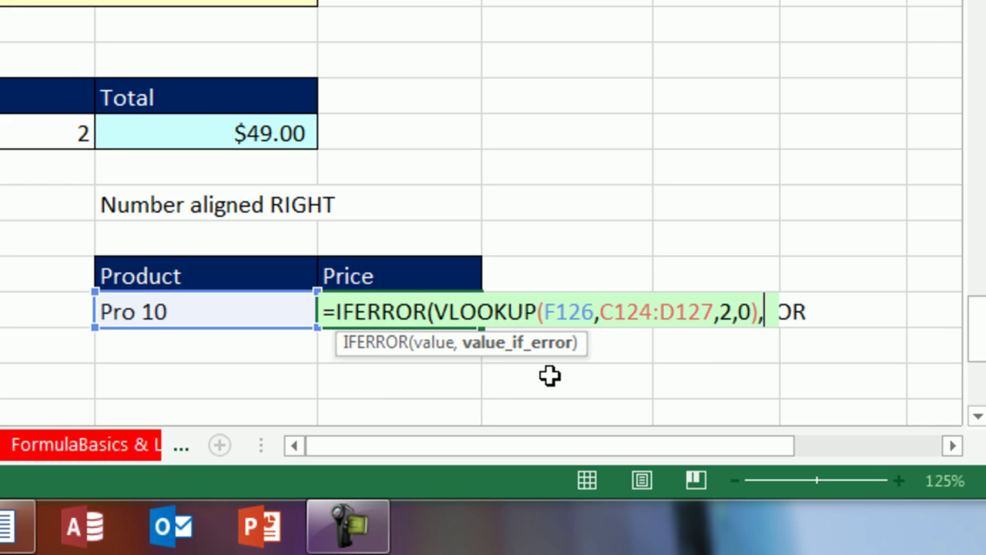
type("\"Not")
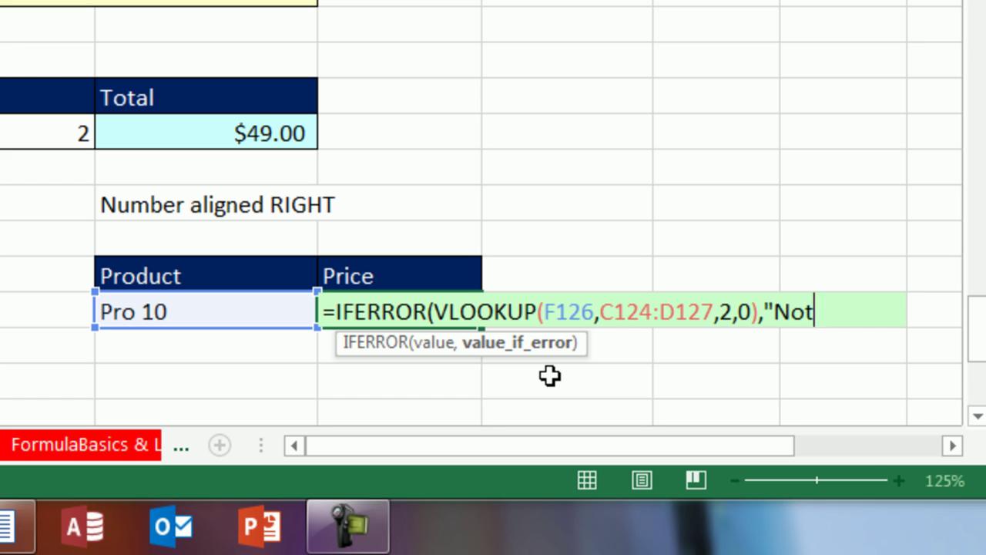
type(" In In Table\"")
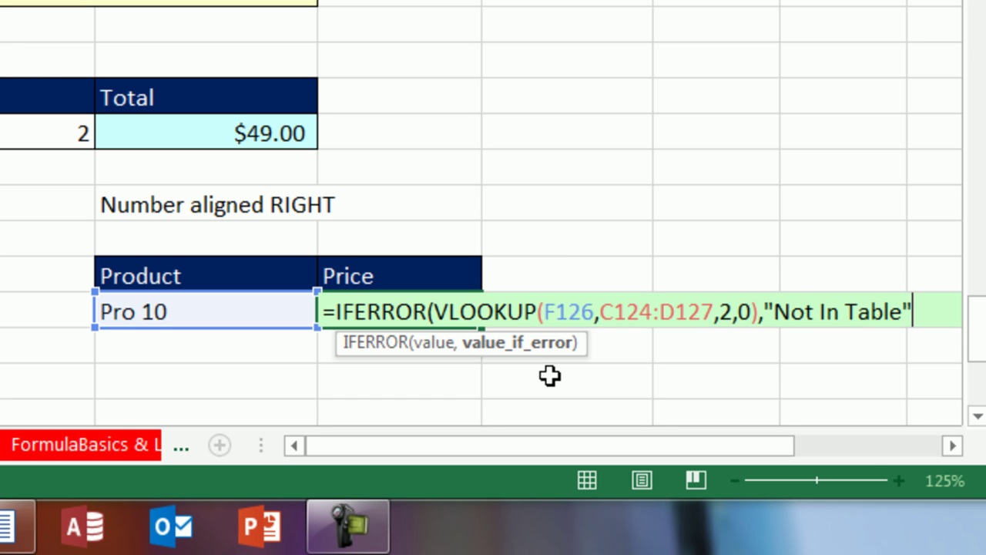
type(")")
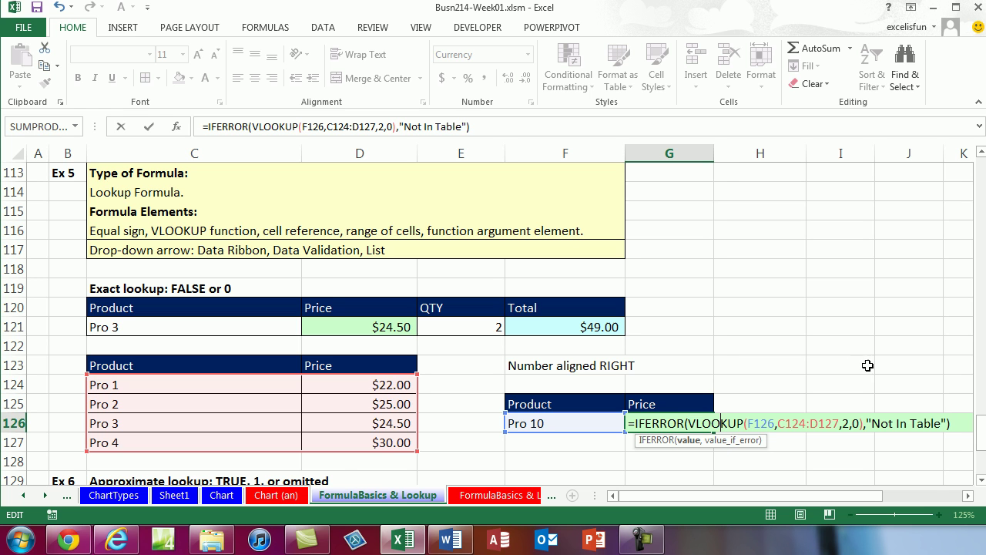
key("ctrl+Return")
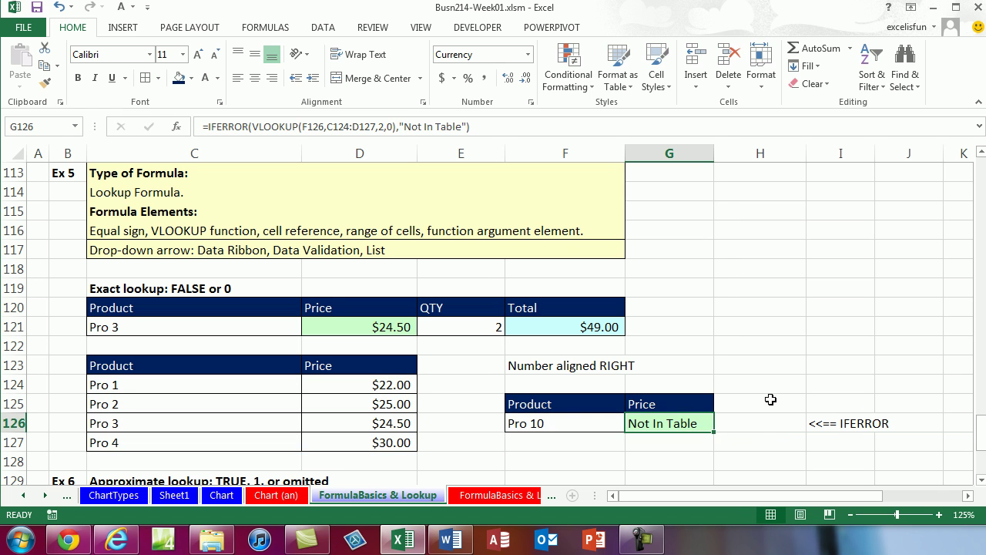
- Test the IFERROR lookup by changing the product in F126 to Pro 1 and then to Pro 2
left_click(574, 426)
key("F2")
key("BackSpace")
key("ctrl+Return")
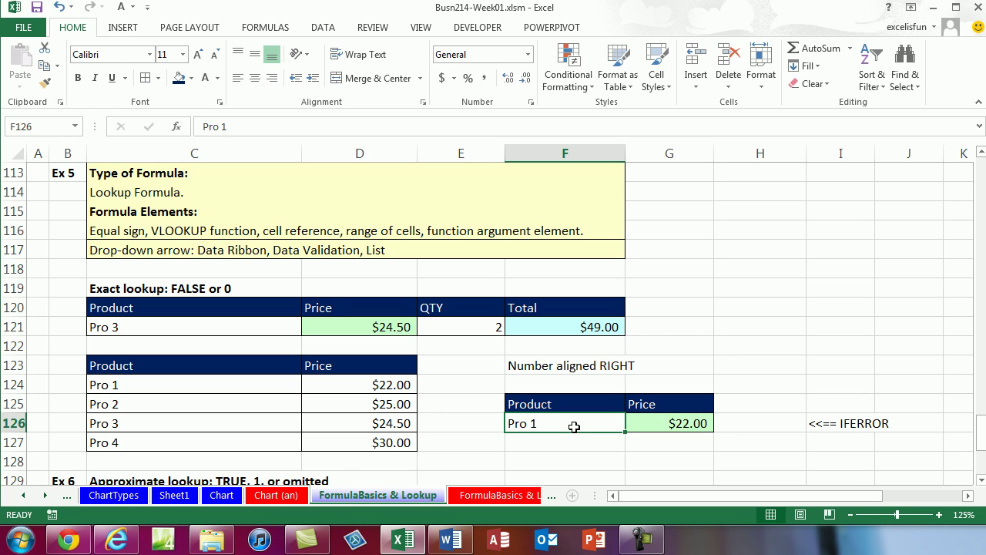
key("F2")
key("BackSpace")
type("2")
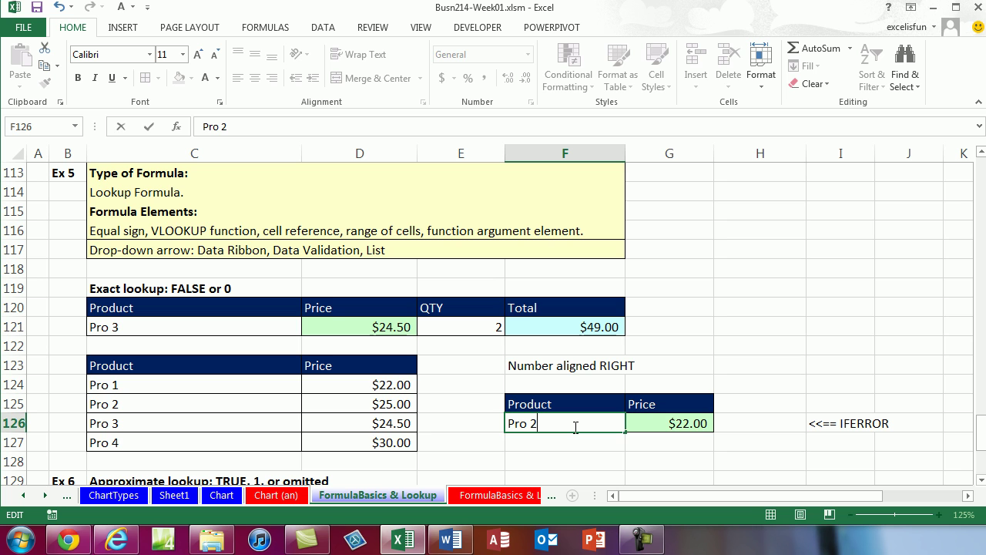
key("ctrl+Return")
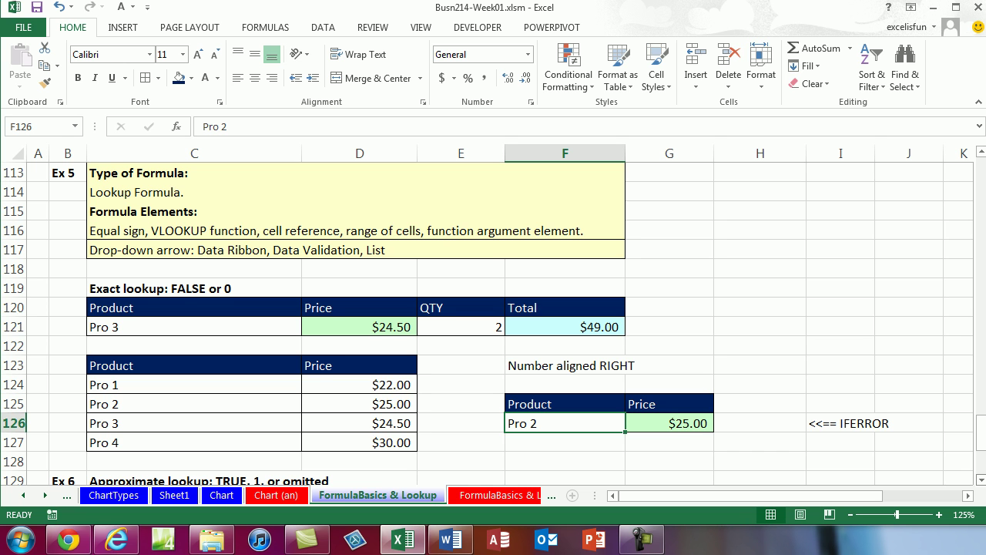
- Start a VLOOKUP in the Ex 6 Commission cell D131 with lookup value C131, table C134:D138 and column index 2
scroll(981, 479, "down", 3)
scroll(982, 479, "down", 2)
scroll(981, 479, "down", 3)
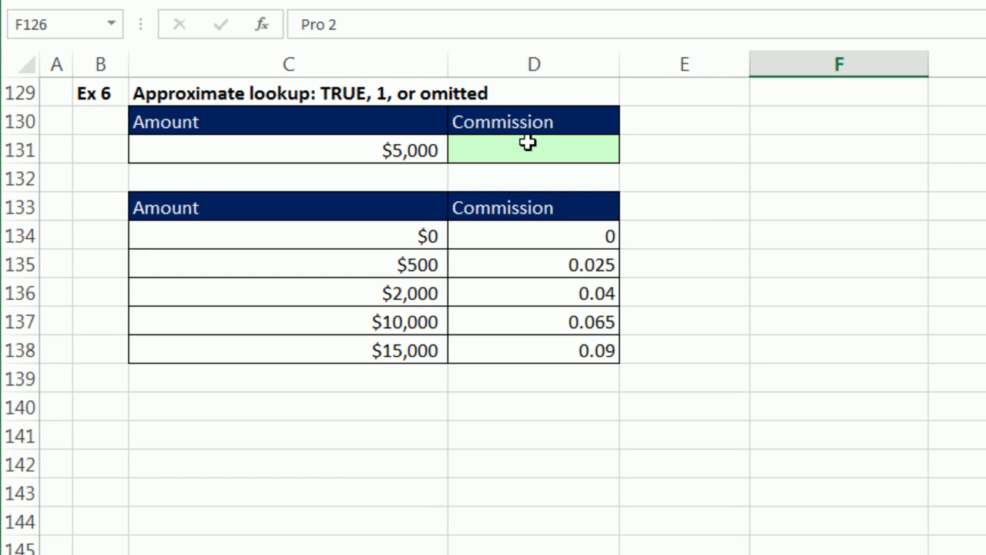
left_click(527, 143)
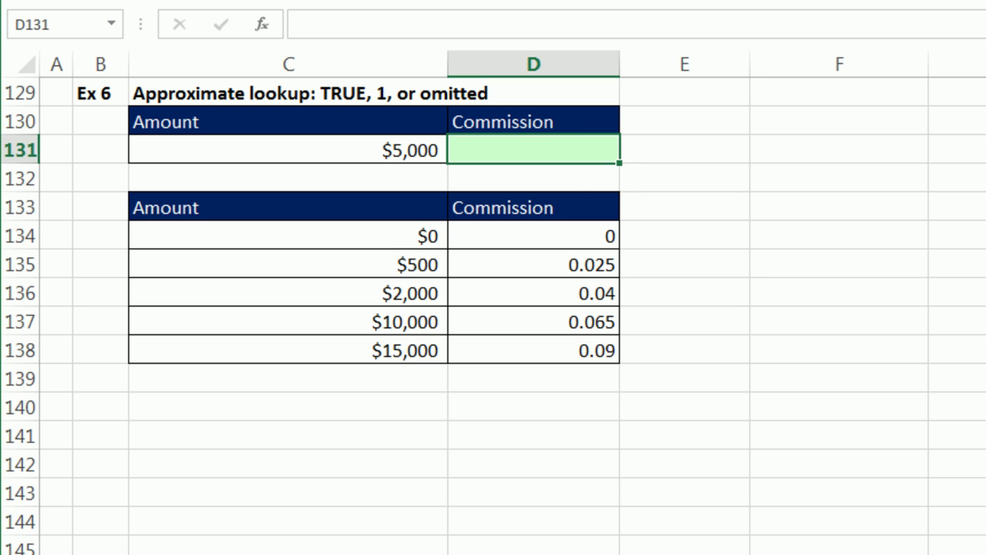
type("=vl")
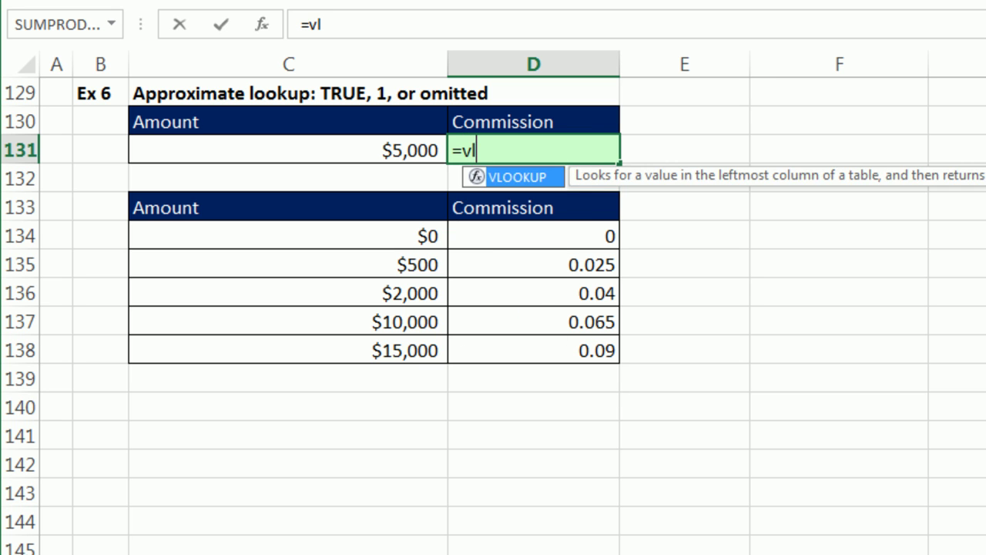
key("Tab")
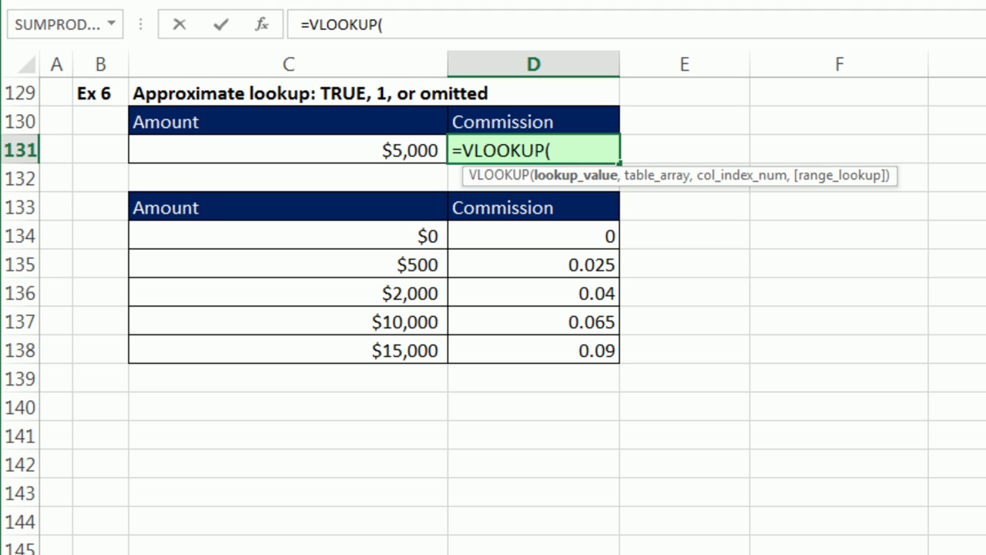
left_click(369, 149)
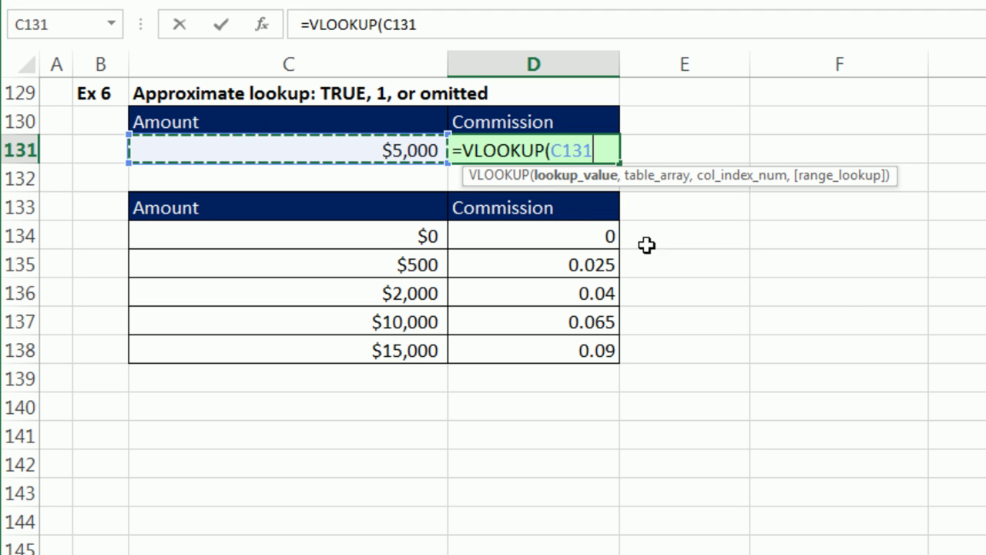
type(",")
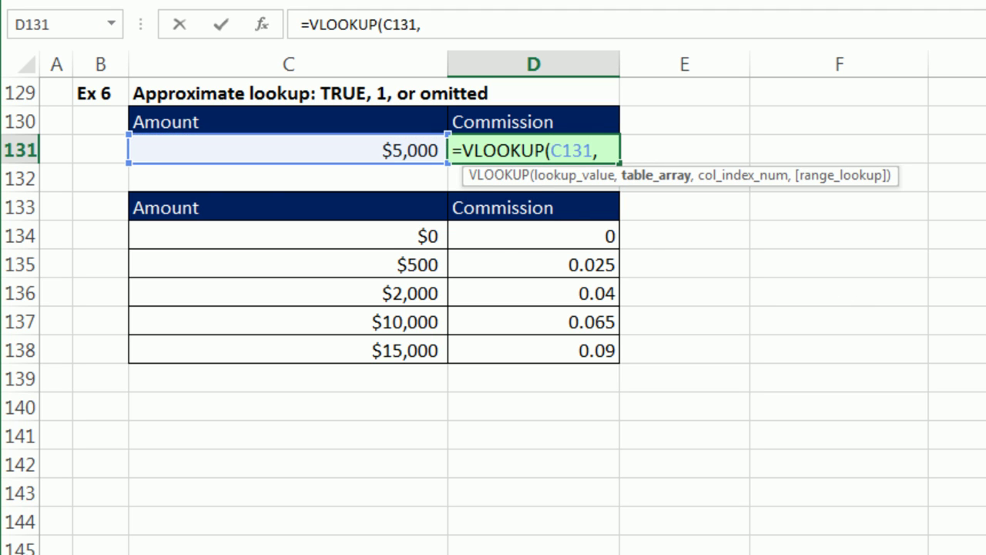
left_click_drag(352, 240, 537, 352)
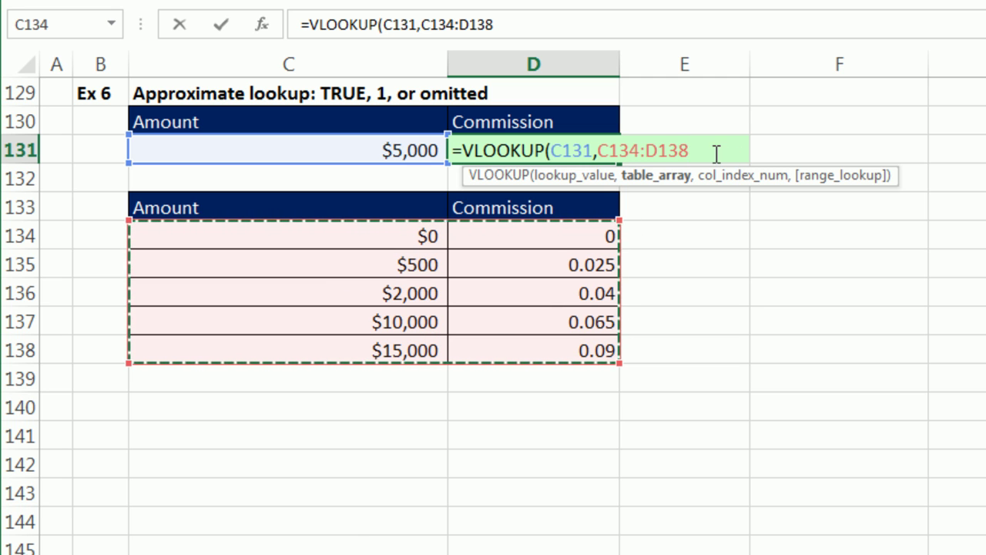
type(",")
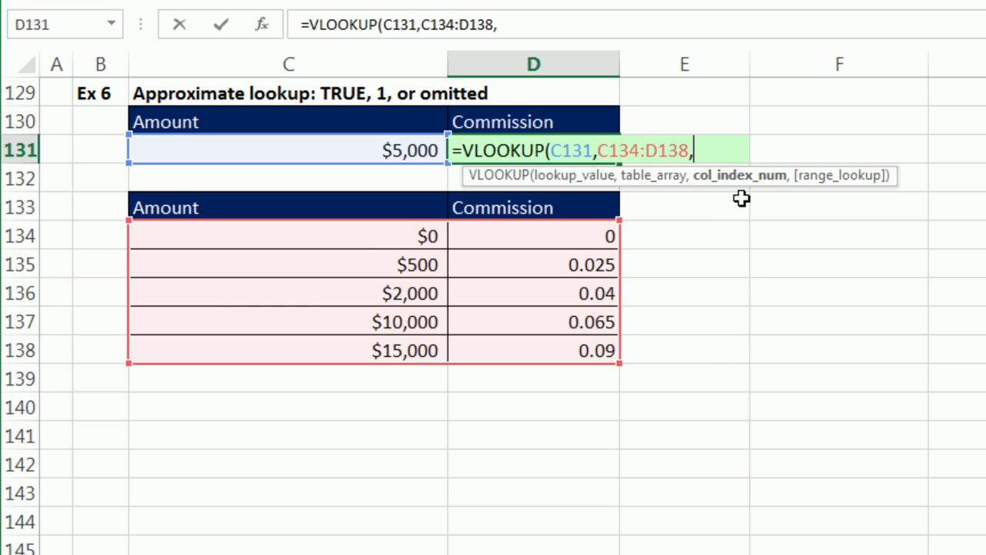
type("2,")
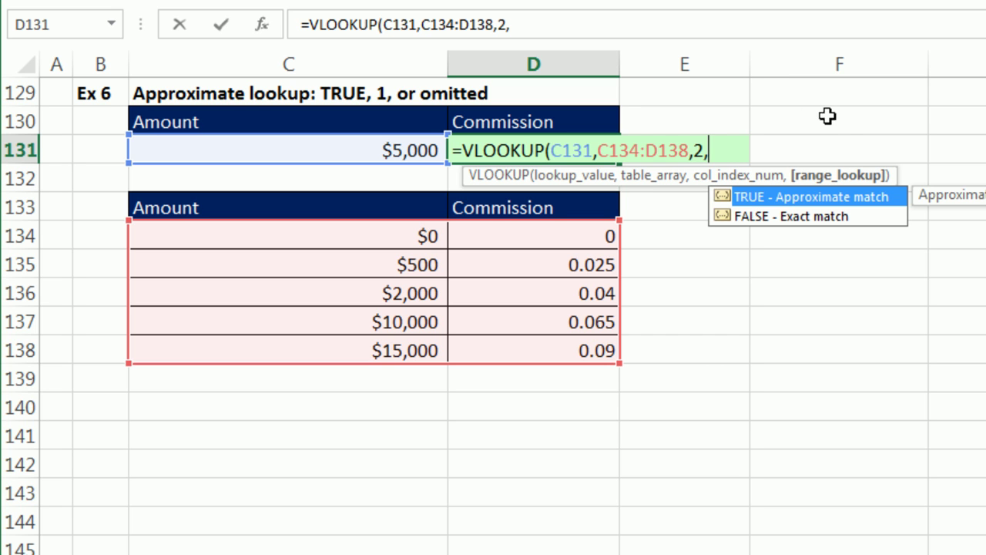
- Try TRUE and then 1 as the range_lookup argument of the VLOOKUP in D131, removing each again
double_click(743, 197)
key("BackSpace")
key("BackSpace")
key("BackSpace")
key("BackSpace")
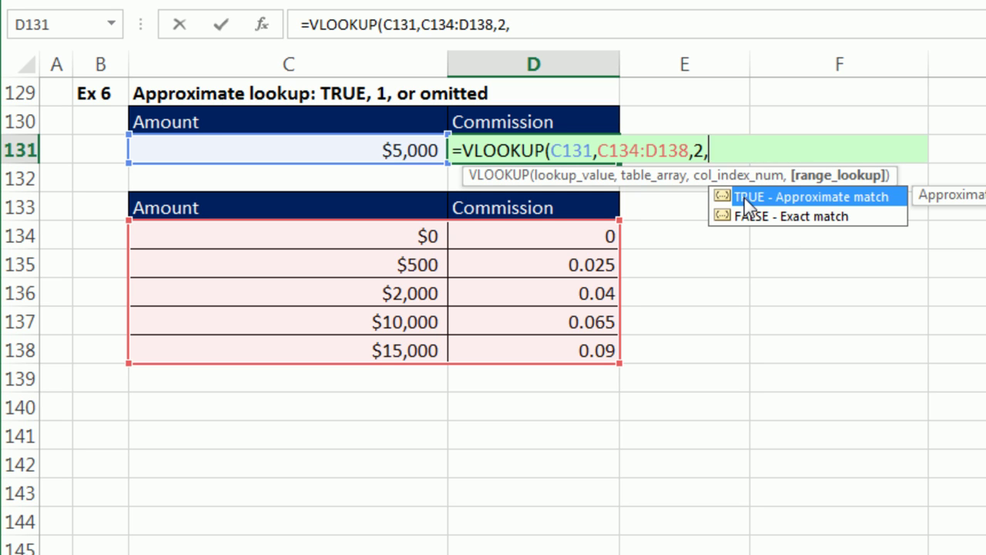
type("1")
key("BackSpace")
- Omit the range_lookup argument and enter the approximate-match formula =VLOOKUP(C131,C134:D138,2) in D131
key("BackSpace")
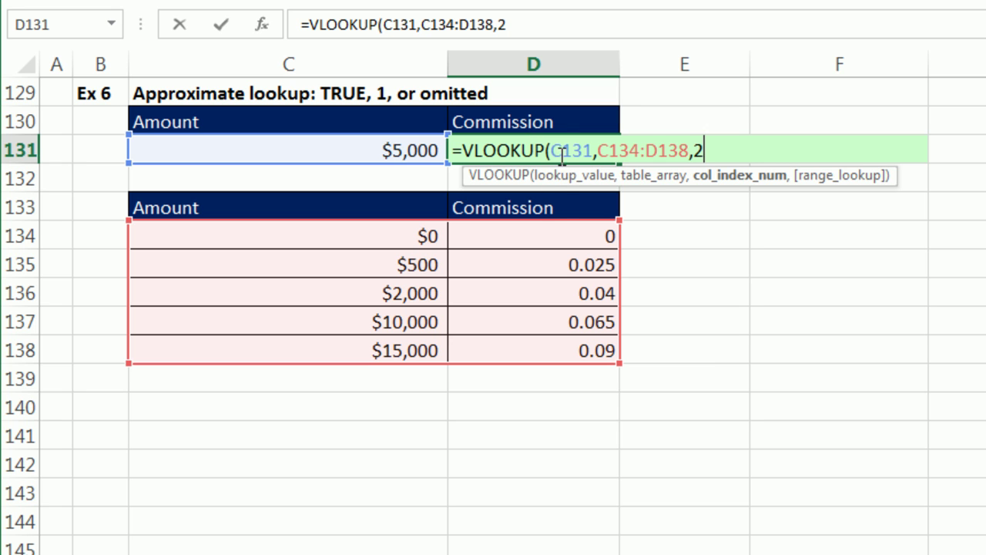
left_click(657, 178)
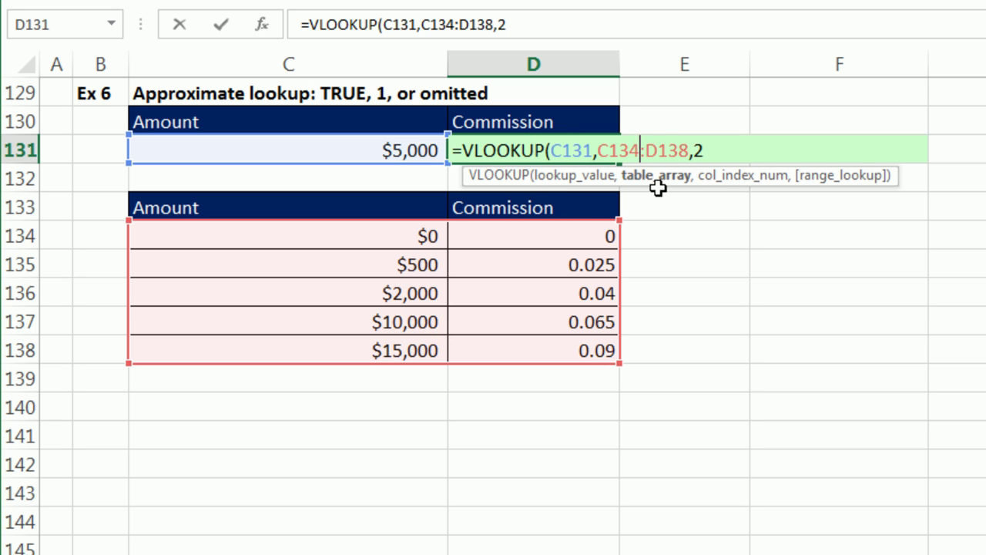
left_click(697, 149)
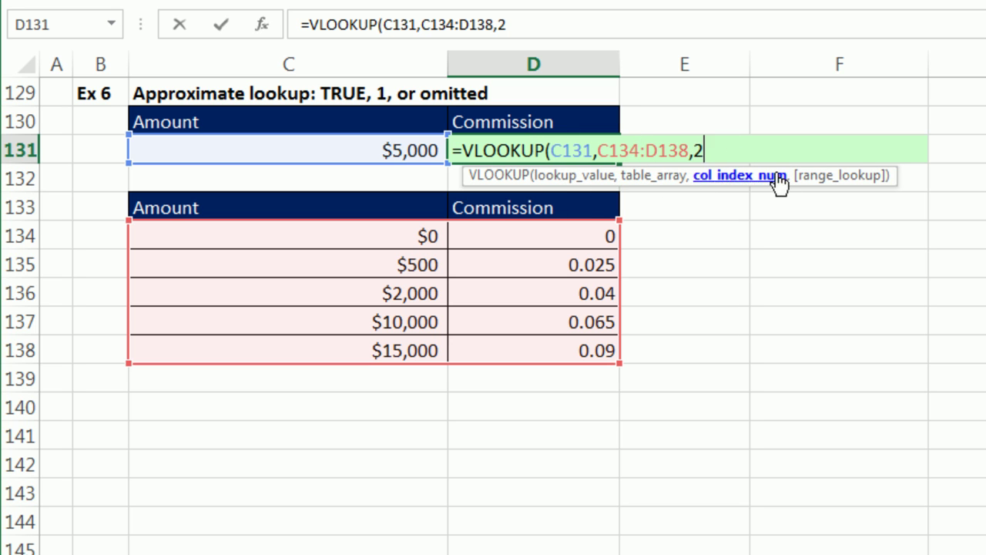
type(")")
key("ctrl+Return")
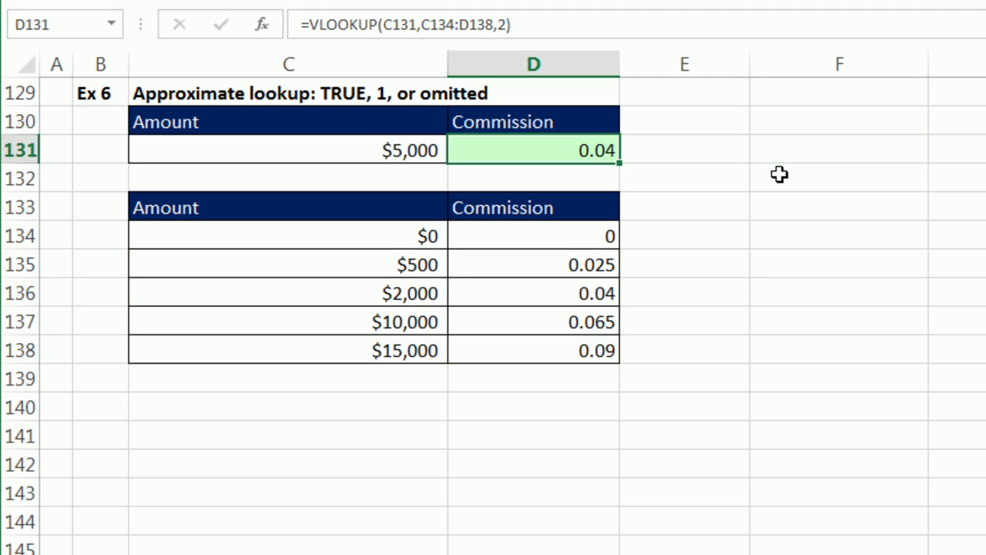
- Set the Amount in C131 to 14999 to test the commission lookup in D131
left_click(366, 152)
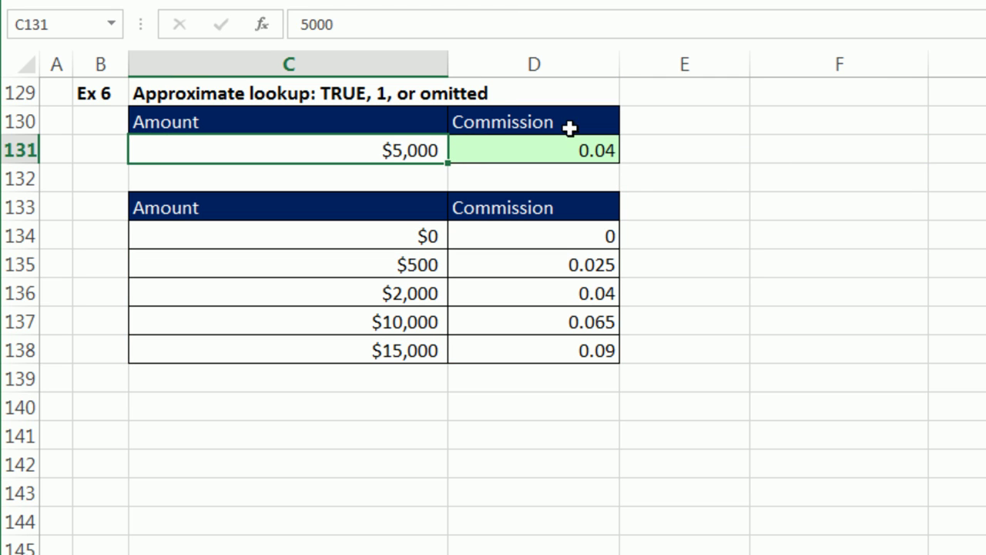
type("14999")
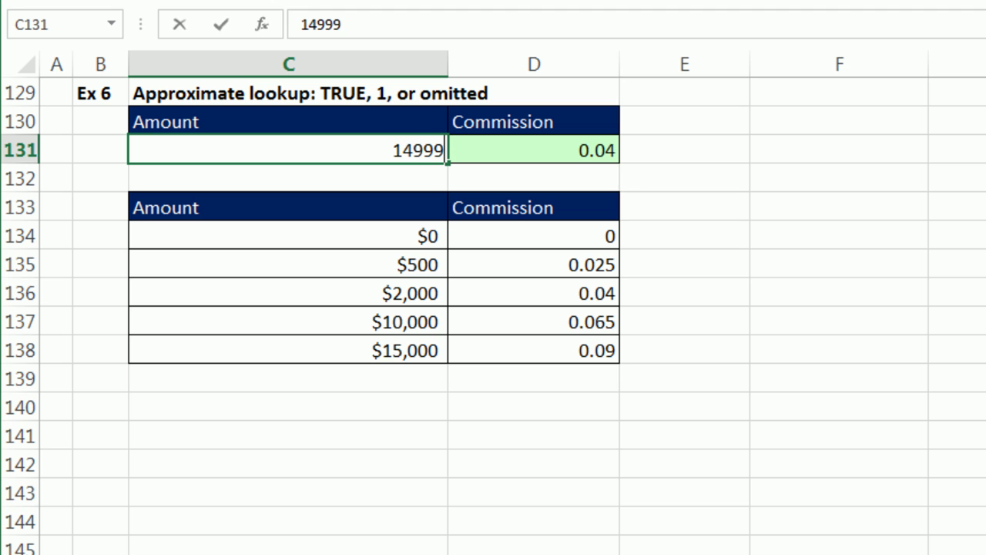
key("ctrl+Return")
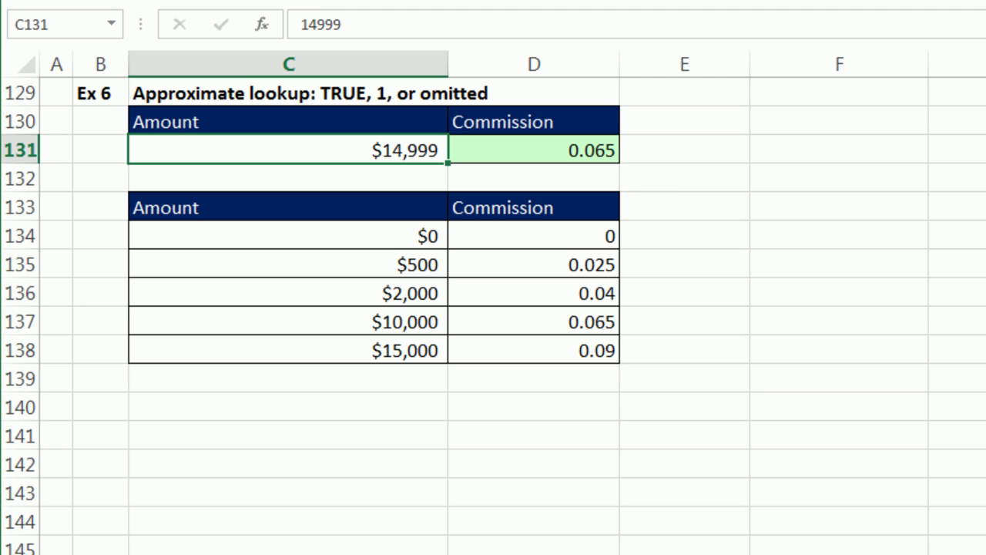
left_click(611, 150)
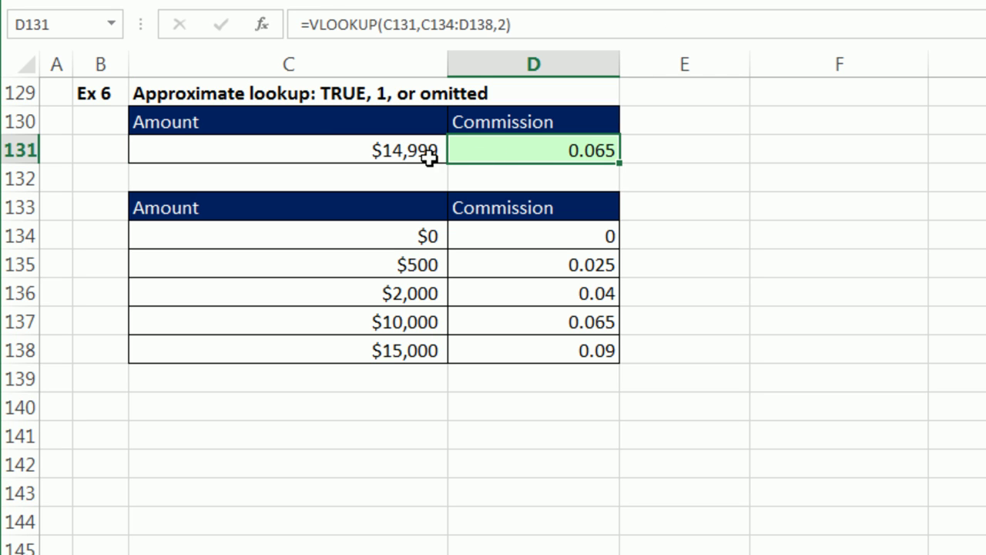